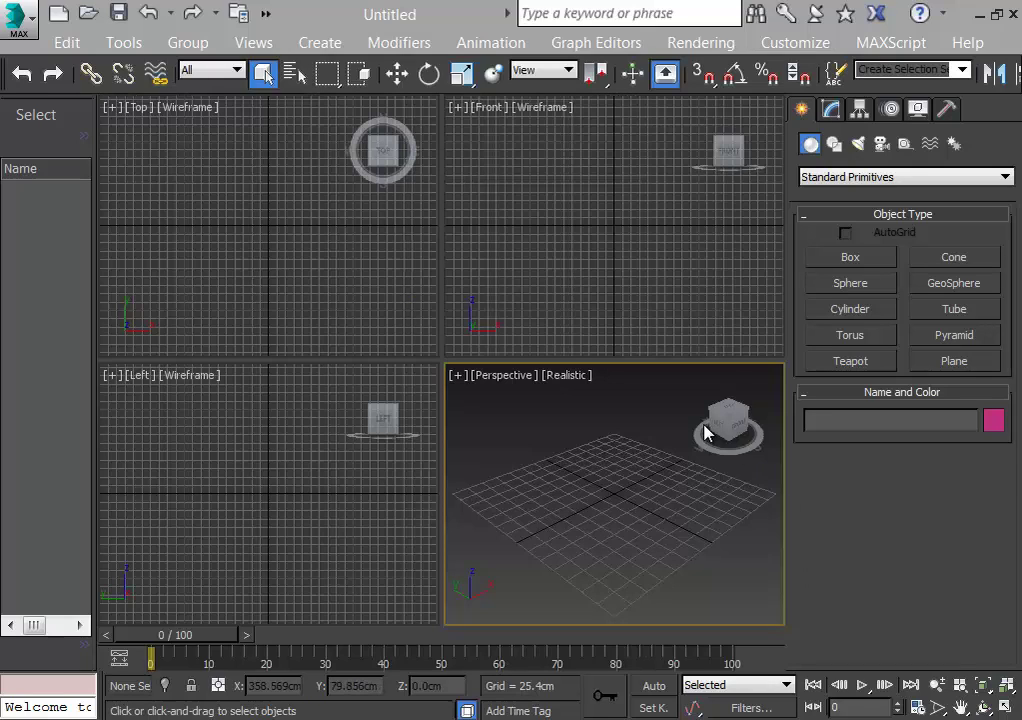
# Step: Check the display unit scale in Units Setup and accept the existing settings
pyautogui.click(795, 43)
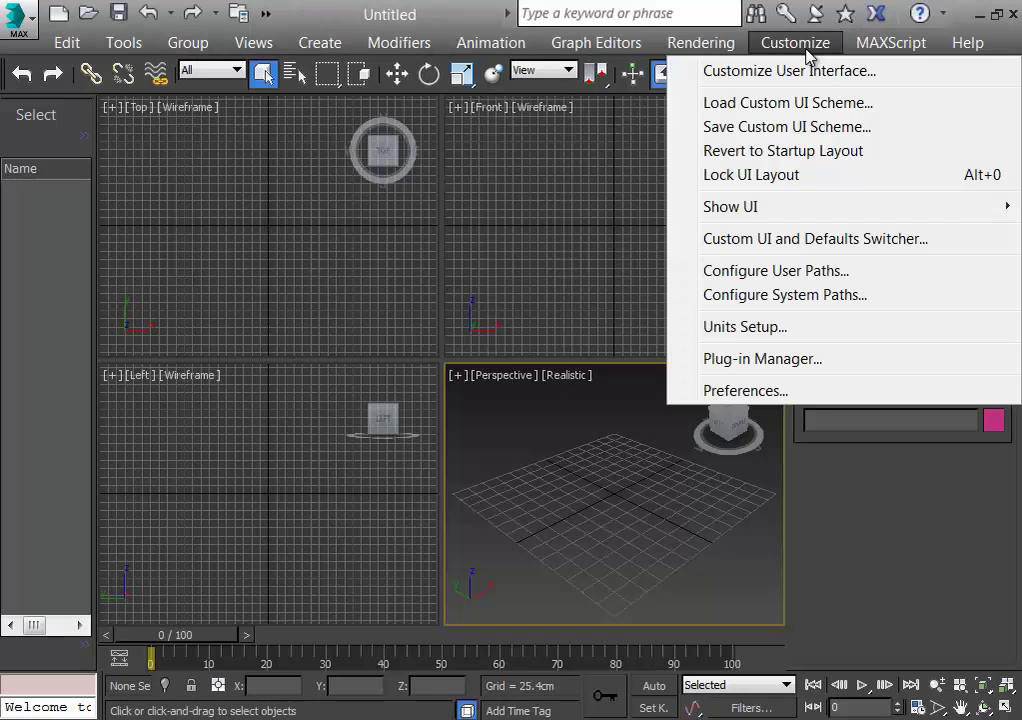
pyautogui.click(768, 328)
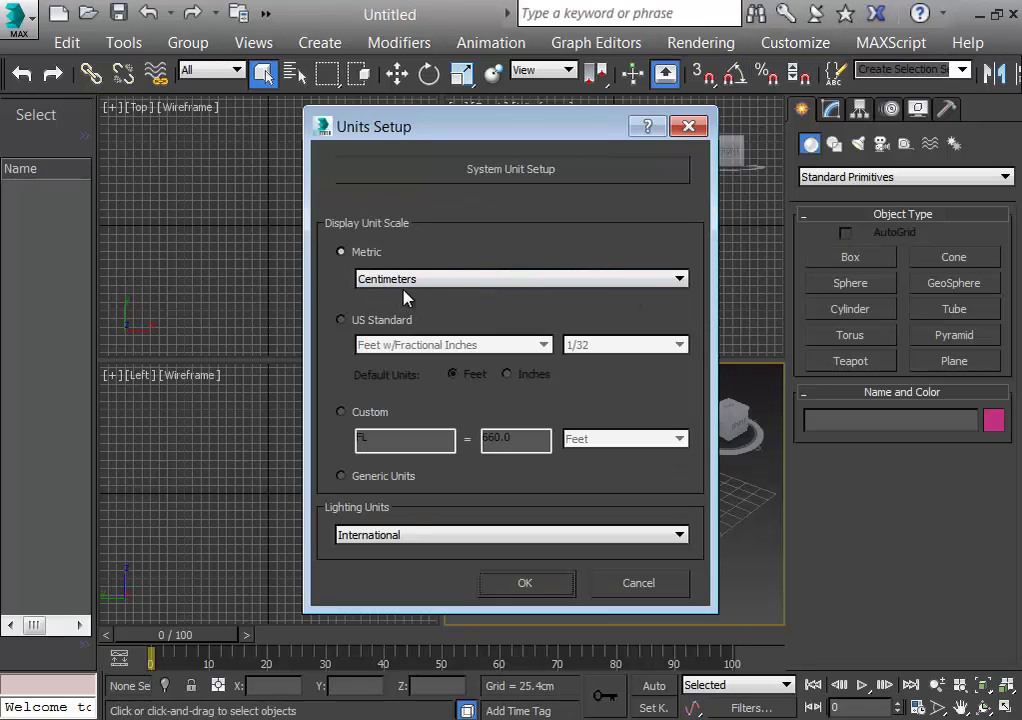
pyautogui.click(513, 588)
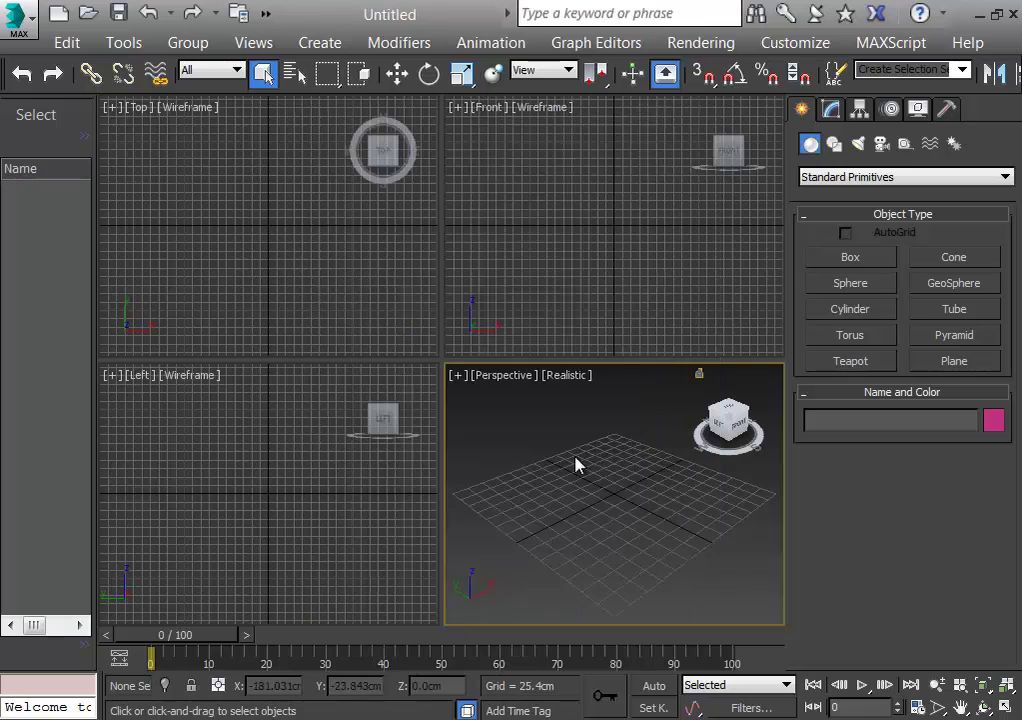
# Step: Configure the home grid with 25 cm spacing, major lines every 4th grid line and a perspective view grid extent of 16
pyautogui.rightClick(701, 88)
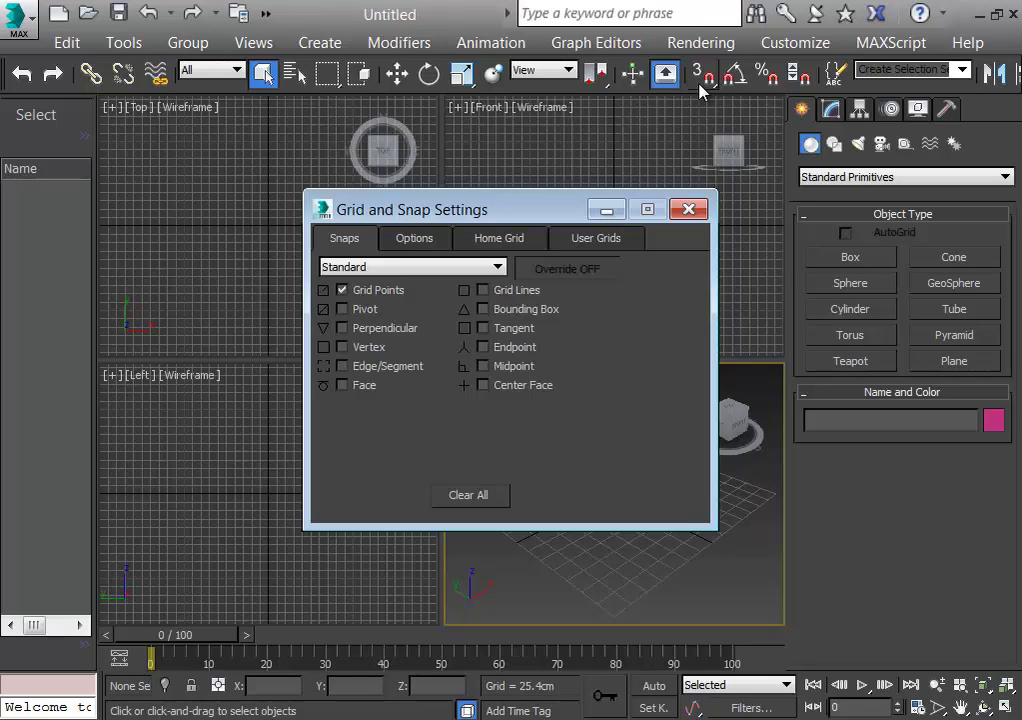
pyautogui.click(499, 240)
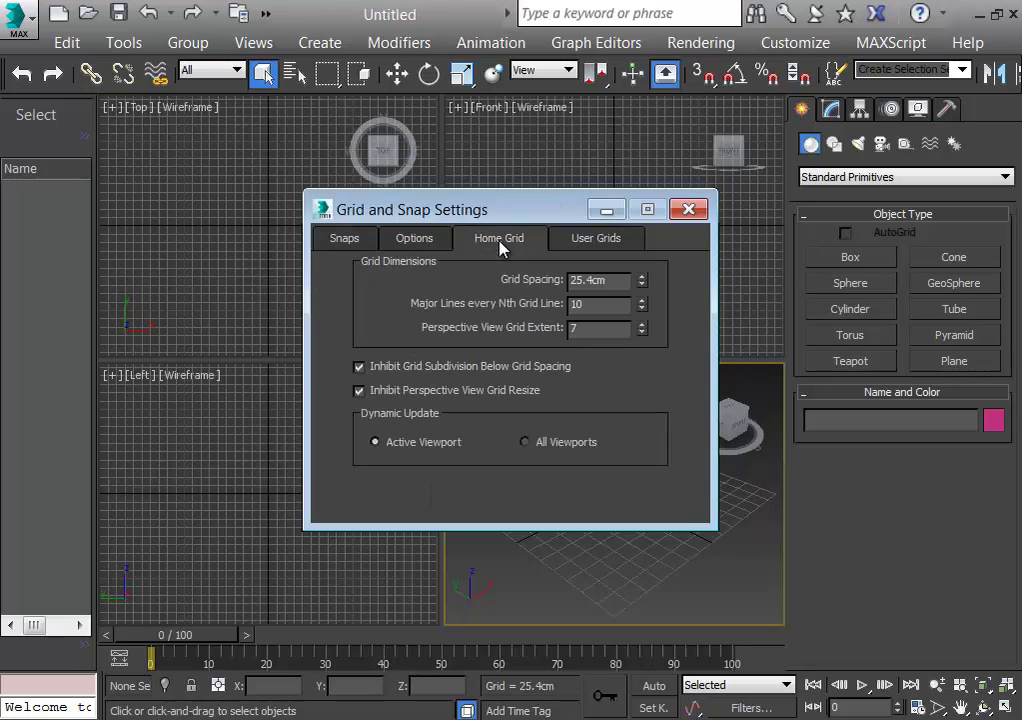
pyautogui.doubleClick(621, 284)
pyautogui.write('25')
pyautogui.press('Tab')
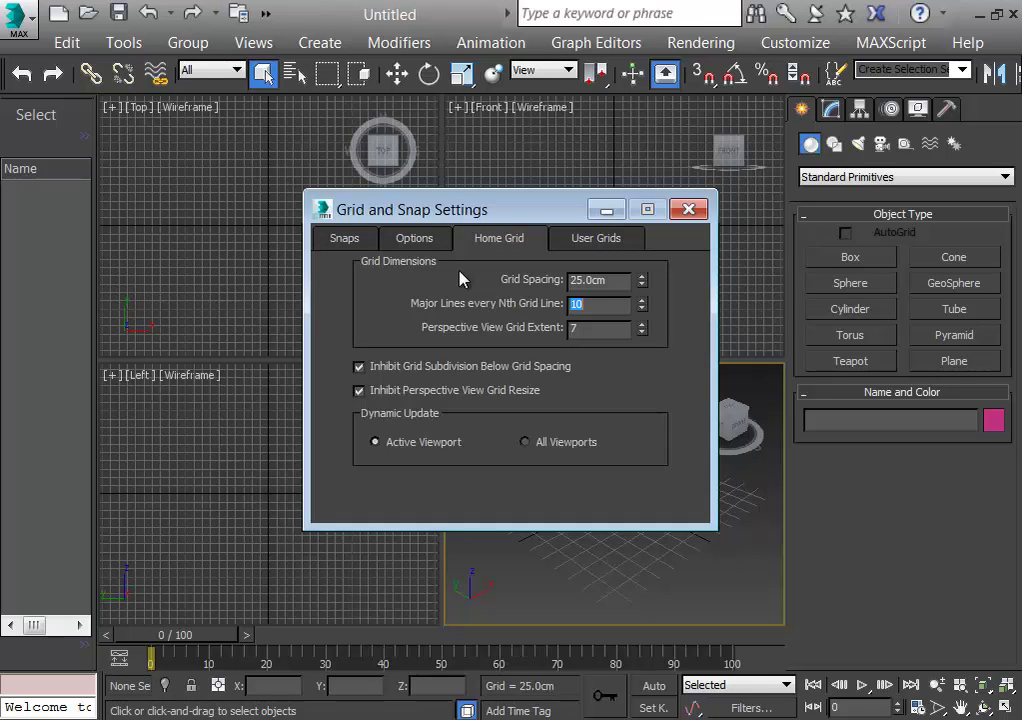
pyautogui.write('4')
pyautogui.press('Tab')
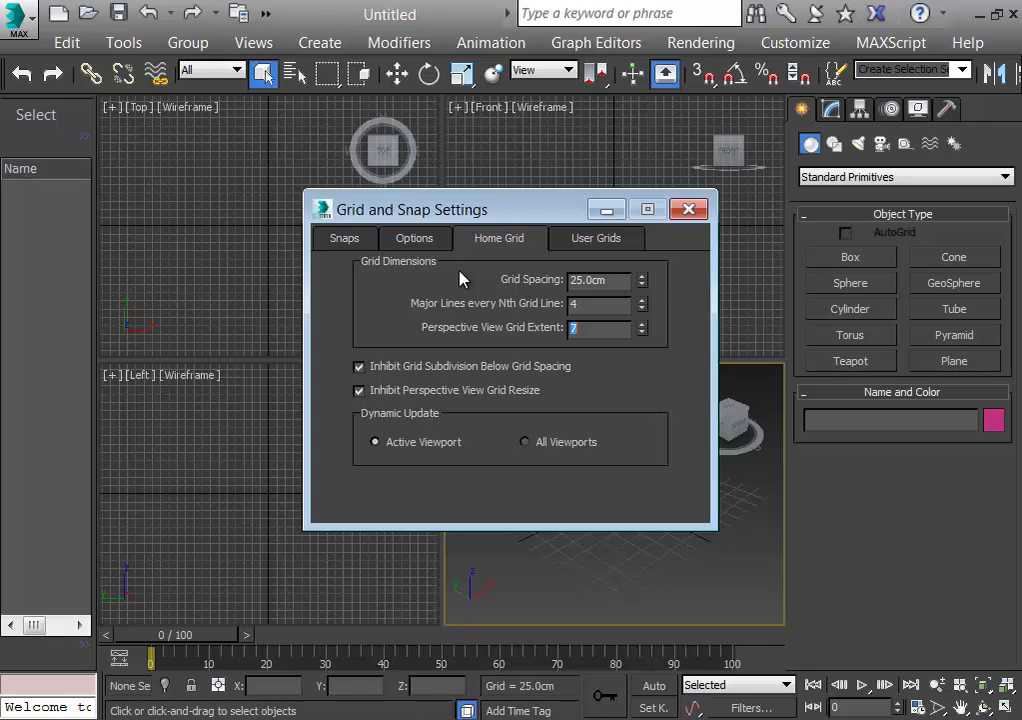
pyautogui.write('16')
pyautogui.press('Return')
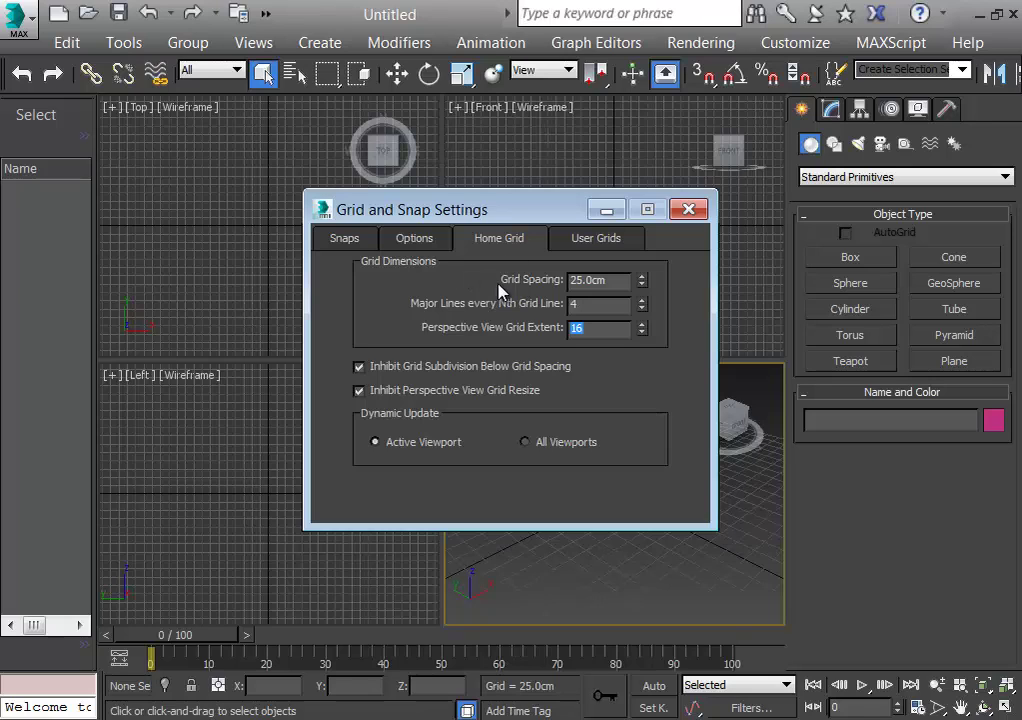
pyautogui.click(689, 210)
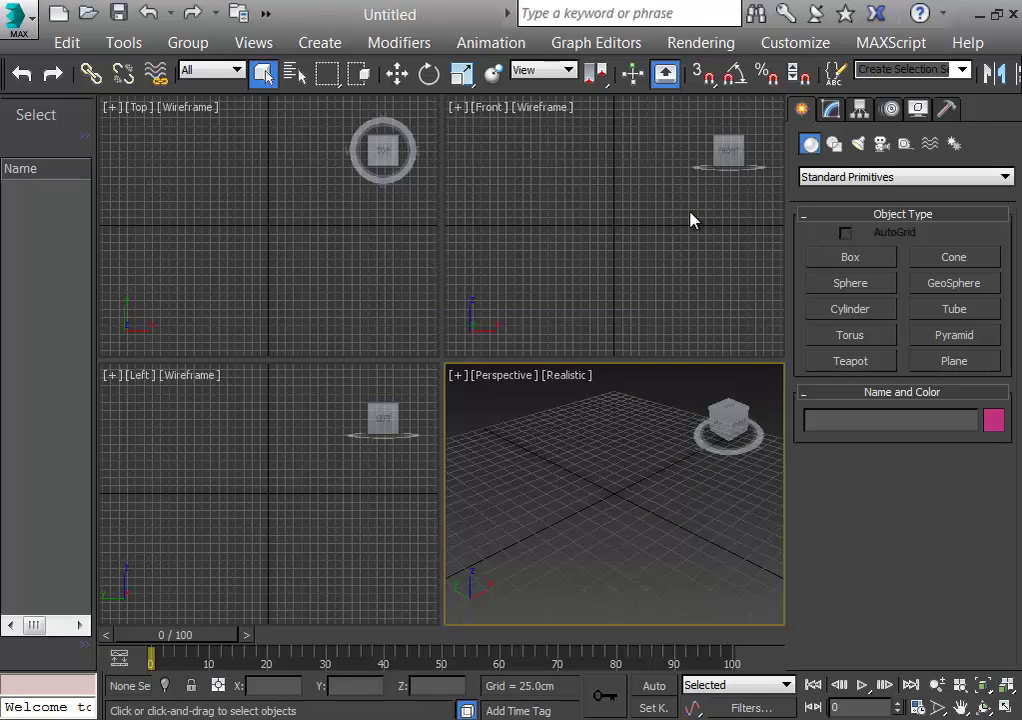
# Step: Maximize the Perspective viewport and create a box about 175 cm long, 177 cm wide and 35 cm high around the grid centre
pyautogui.hotkey('alt', 'w')
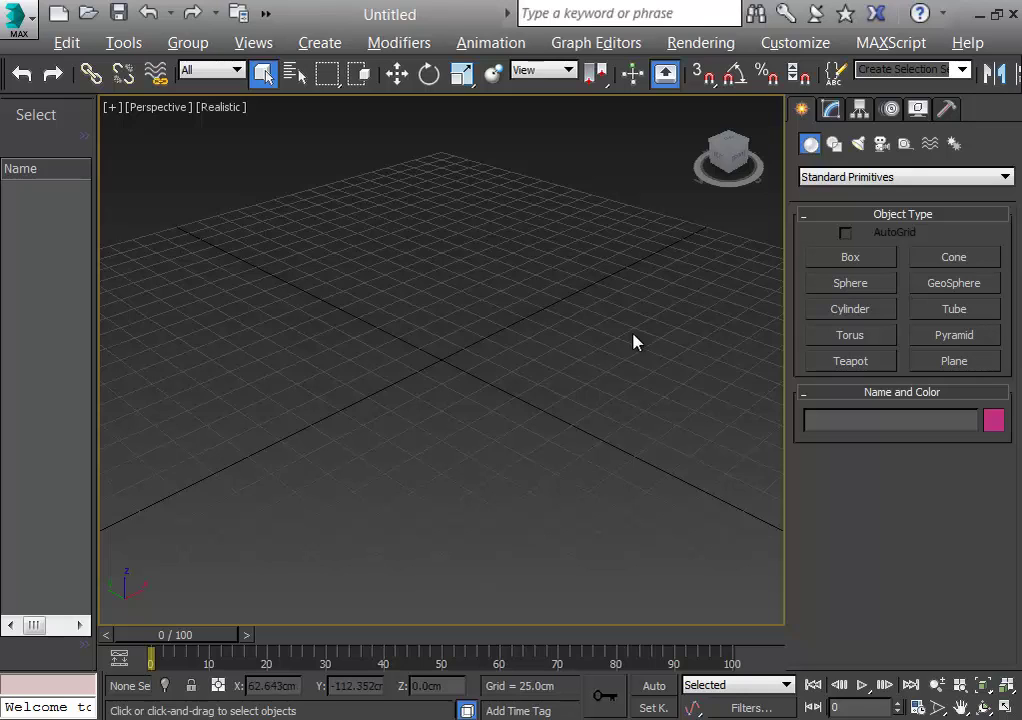
pyautogui.click(851, 258)
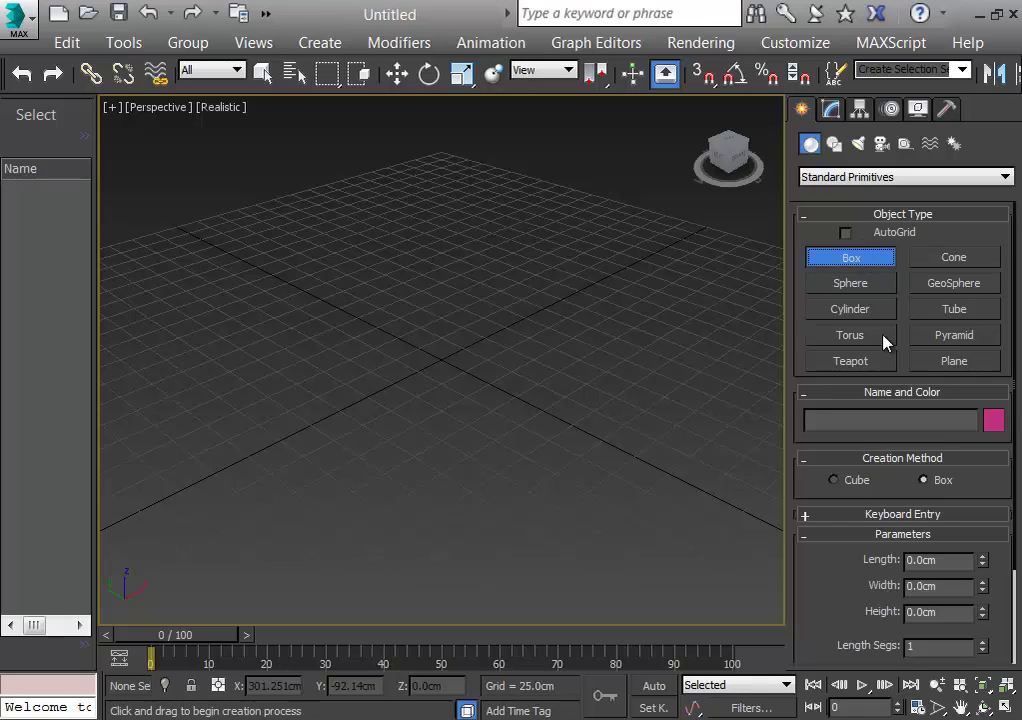
pyautogui.moveTo(296, 360); pyautogui.dragTo(623, 362)
pyautogui.click(621, 316)
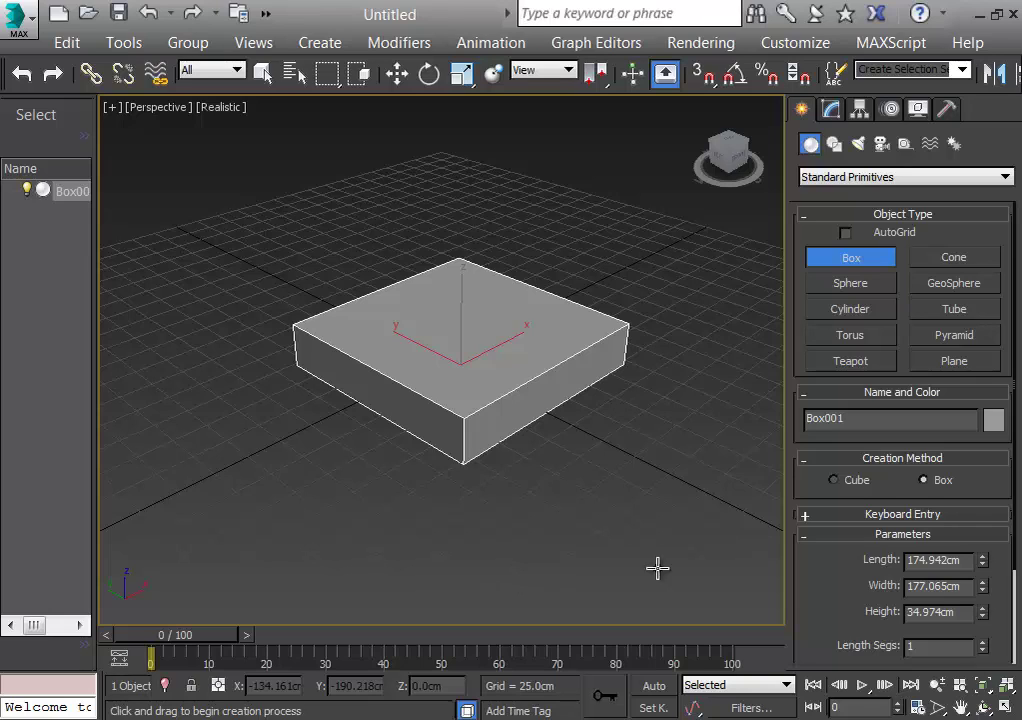
# Step: Set the box's length and width to 150 cm and its height to 90 cm
pyautogui.click(838, 111)
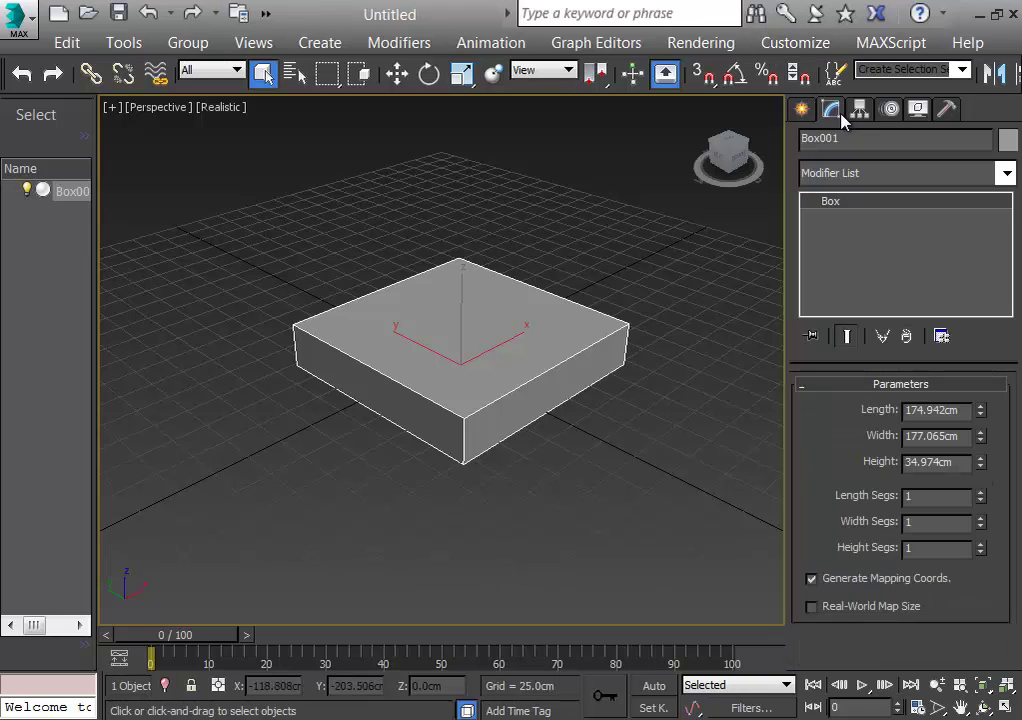
pyautogui.click(952, 410)
pyautogui.doubleClick(896, 410)
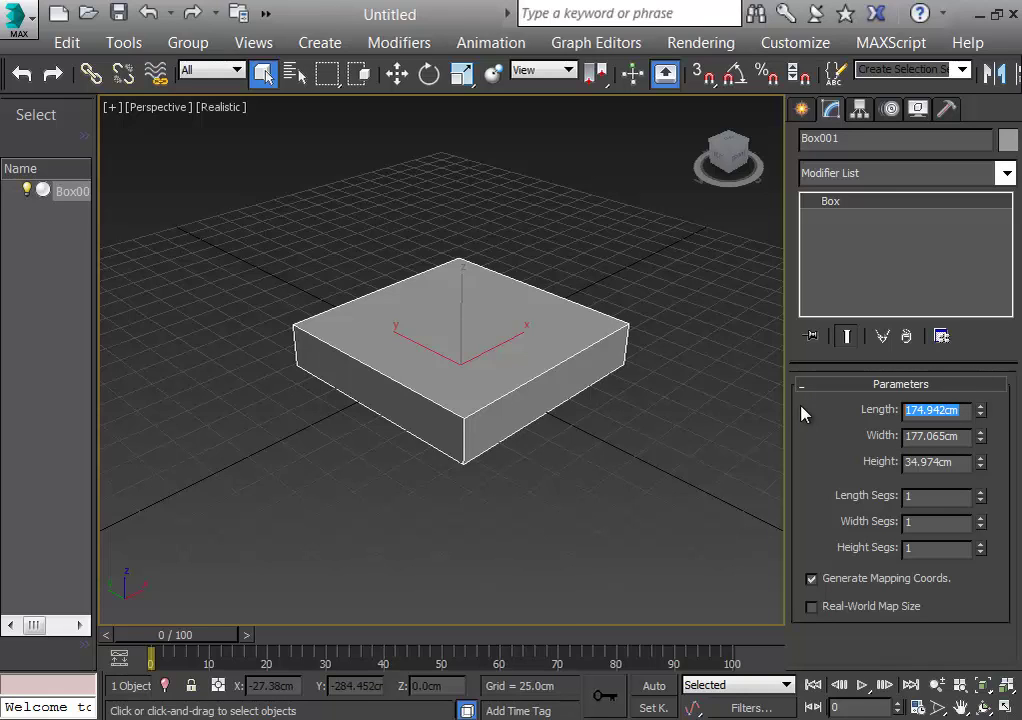
pyautogui.write('150')
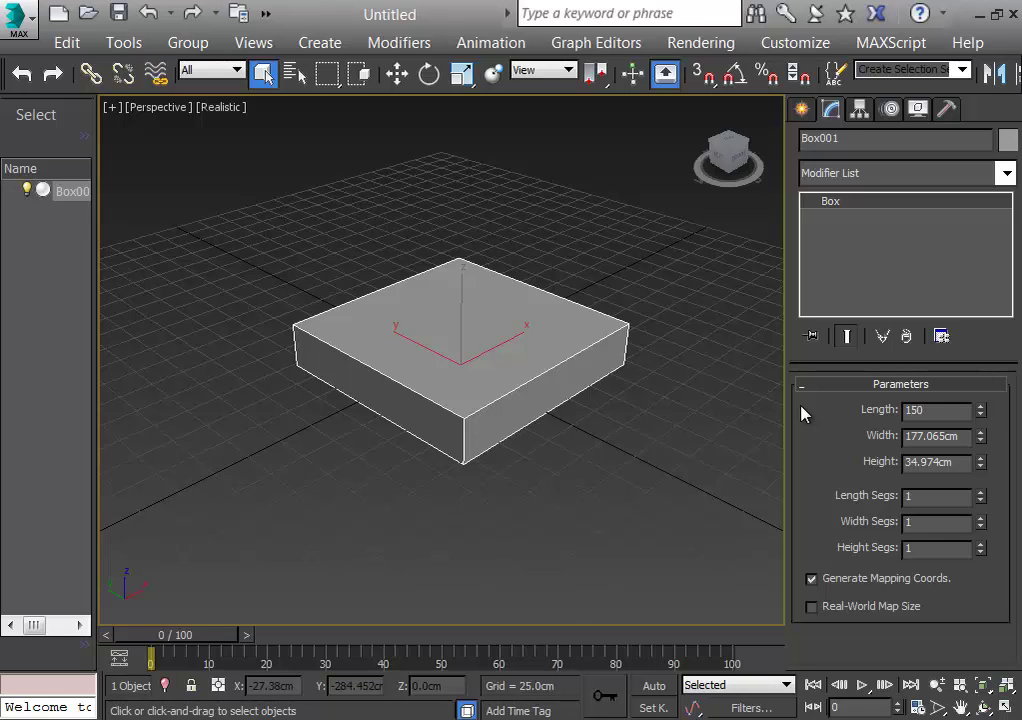
pyautogui.press('Tab')
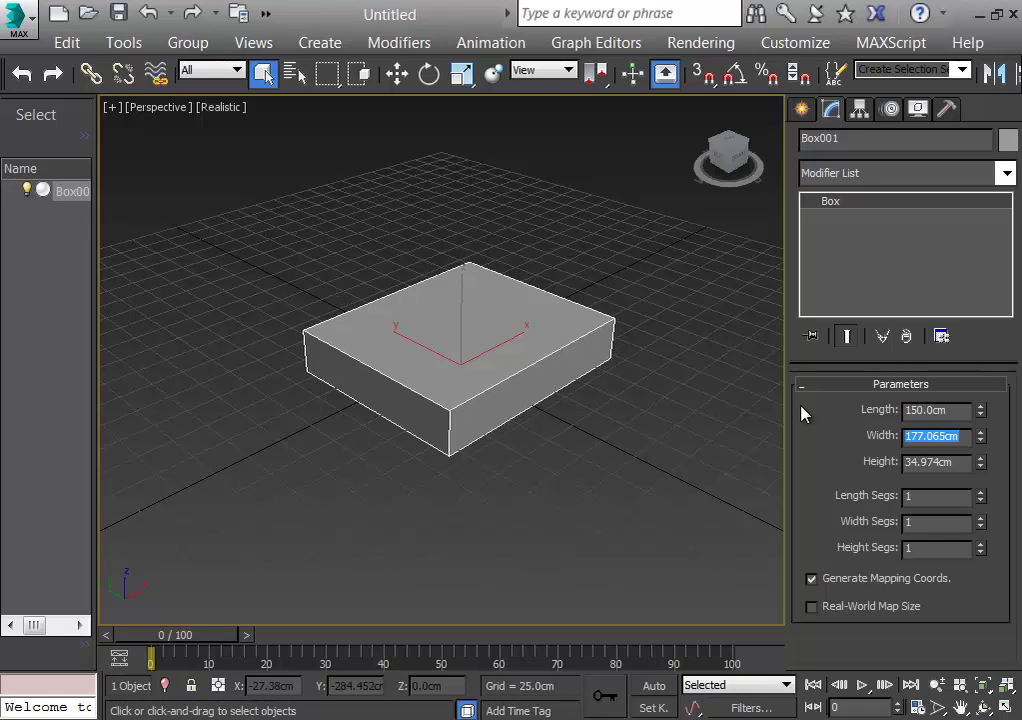
pyautogui.write('150')
pyautogui.press('Tab')
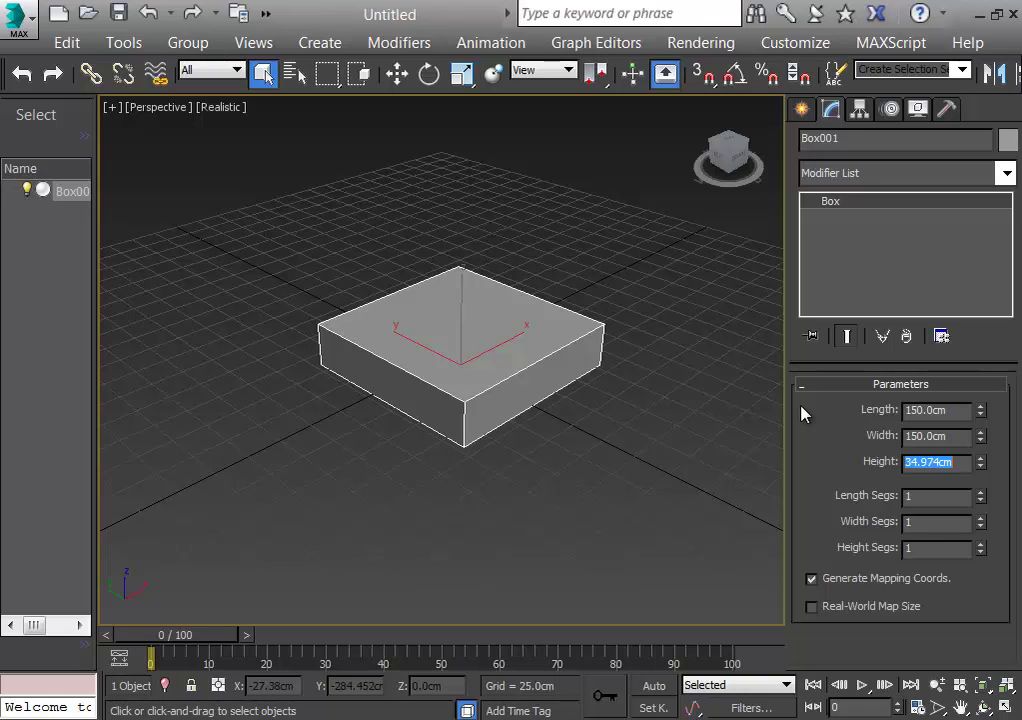
pyautogui.write('30')
pyautogui.press('Return')
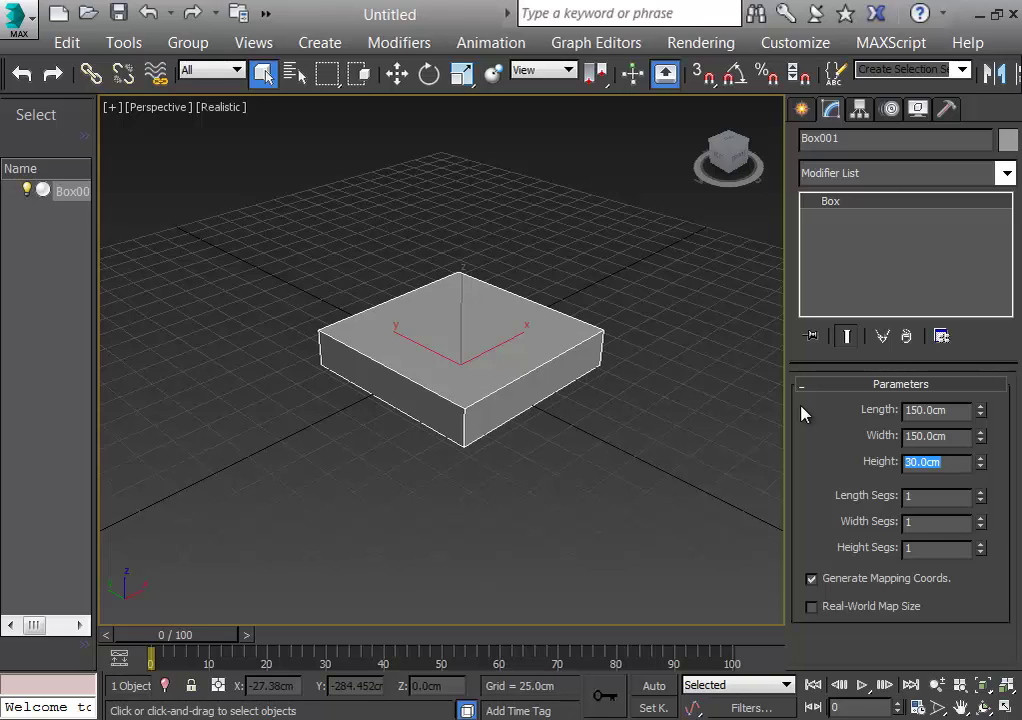
pyautogui.write('90')
pyautogui.press('Return')
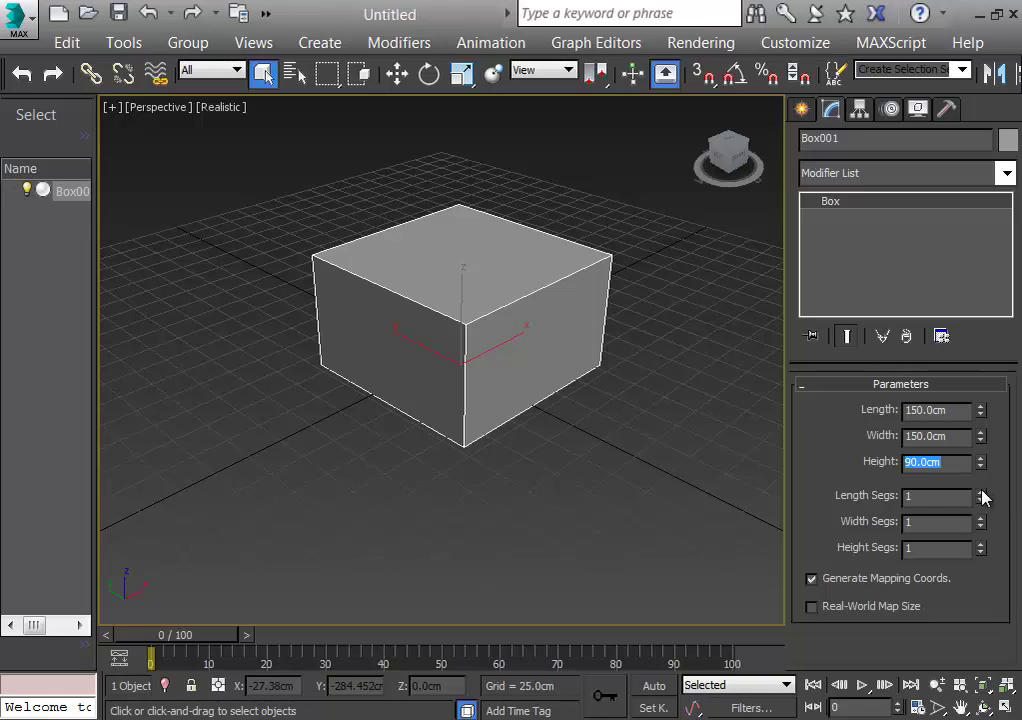
# Step: Divide the box into 3 length segments and 3 width segments
pyautogui.click(905, 497)
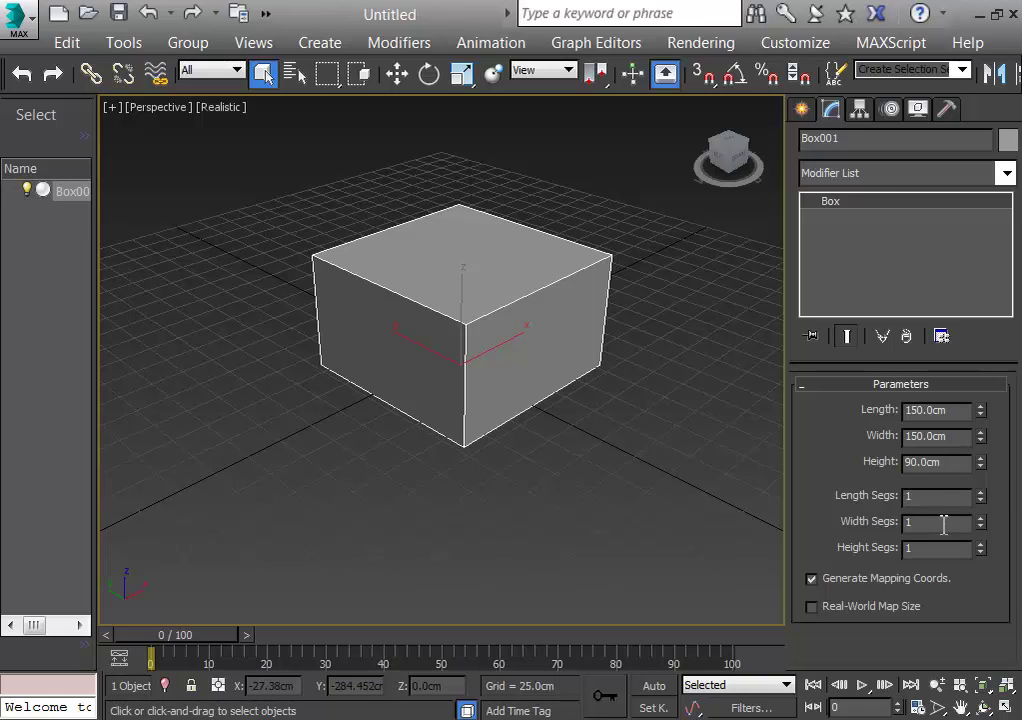
pyautogui.click(943, 524)
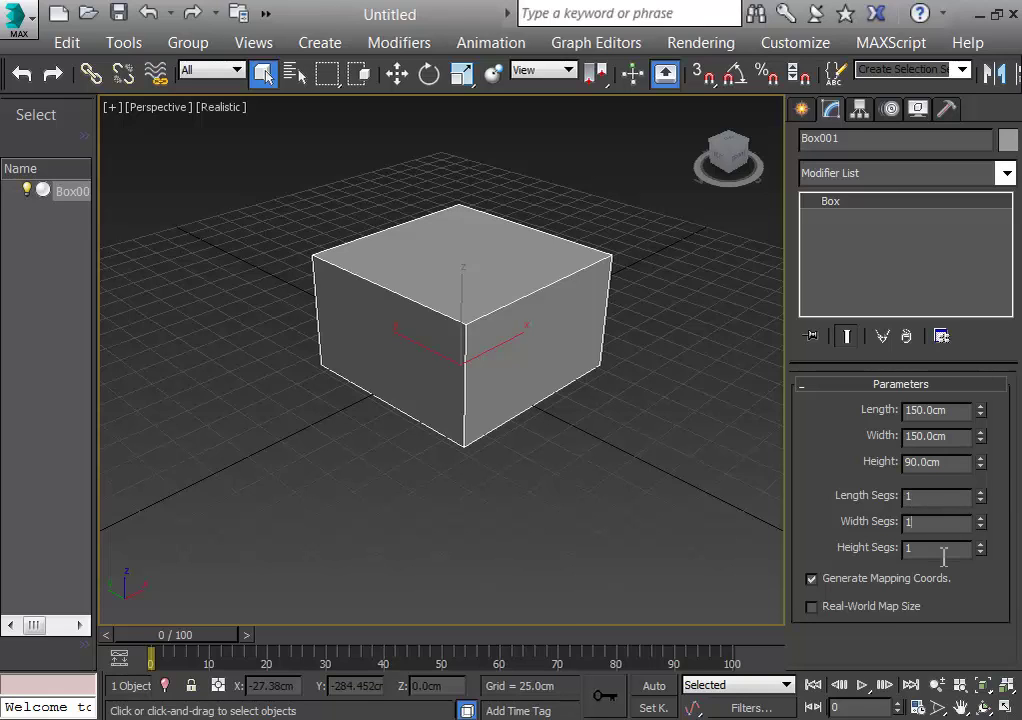
pyautogui.click(981, 492)
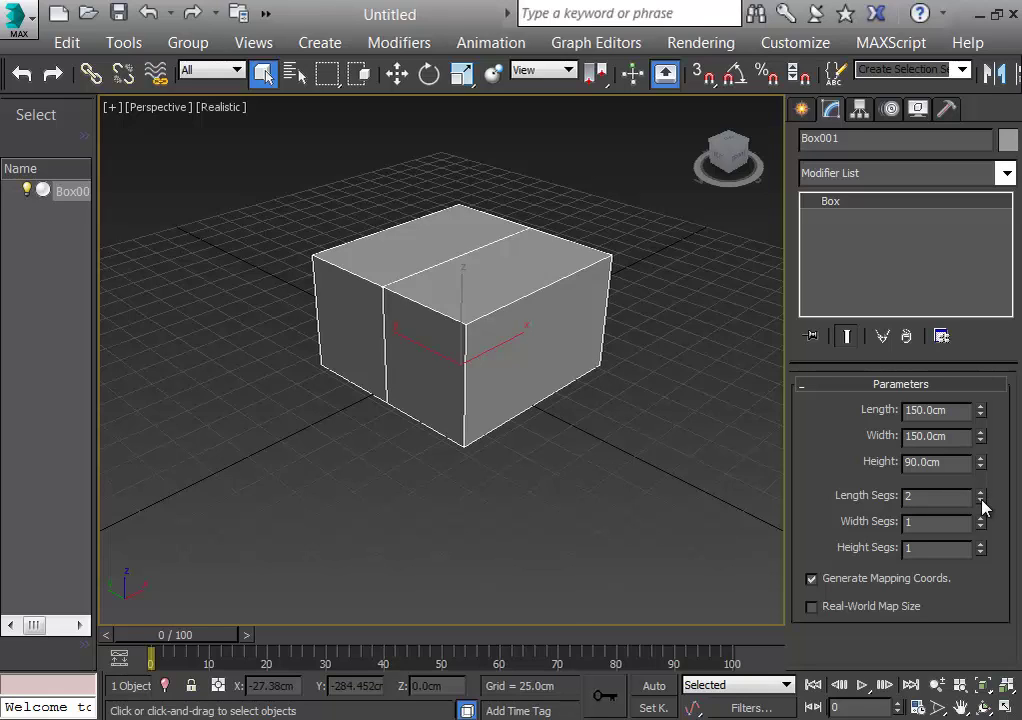
pyautogui.click(980, 518)
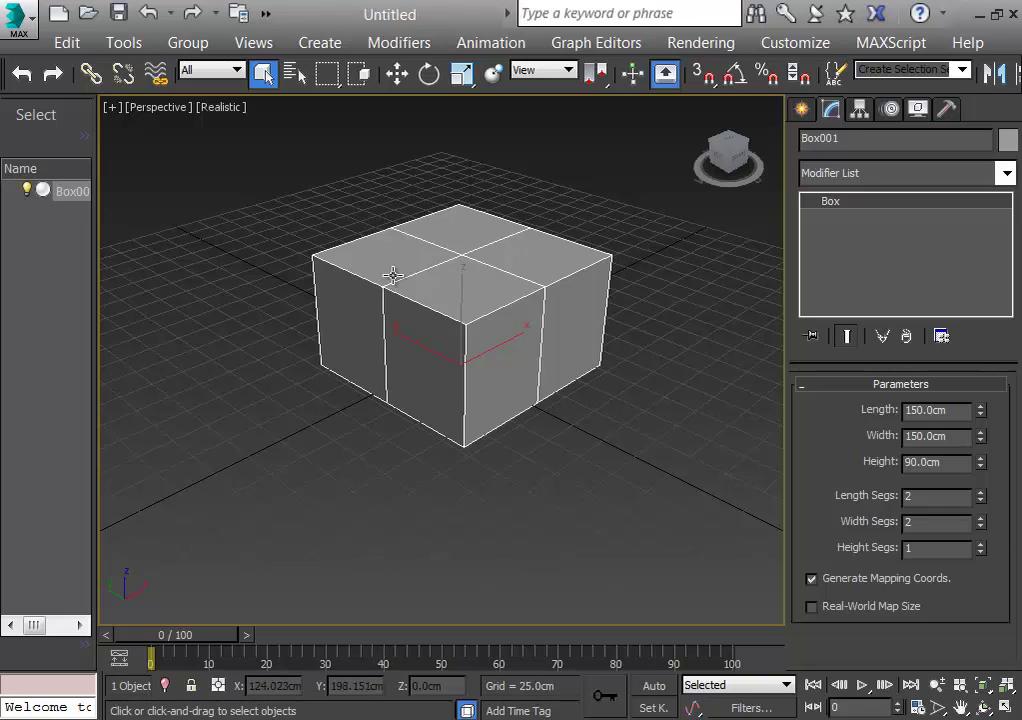
pyautogui.click(982, 492)
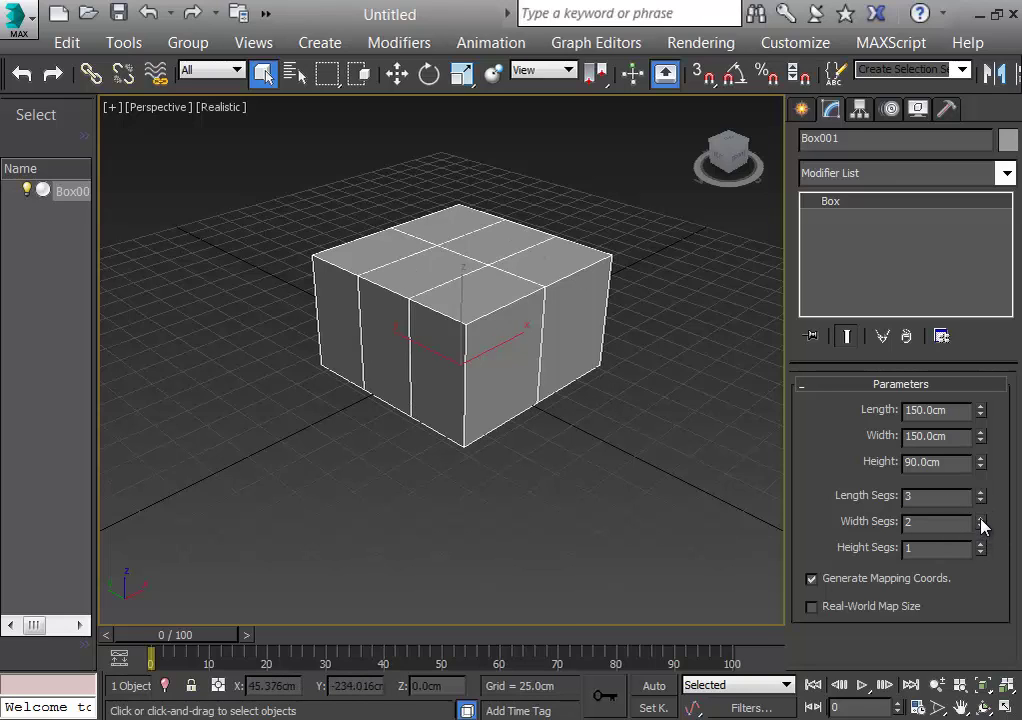
pyautogui.click(981, 518)
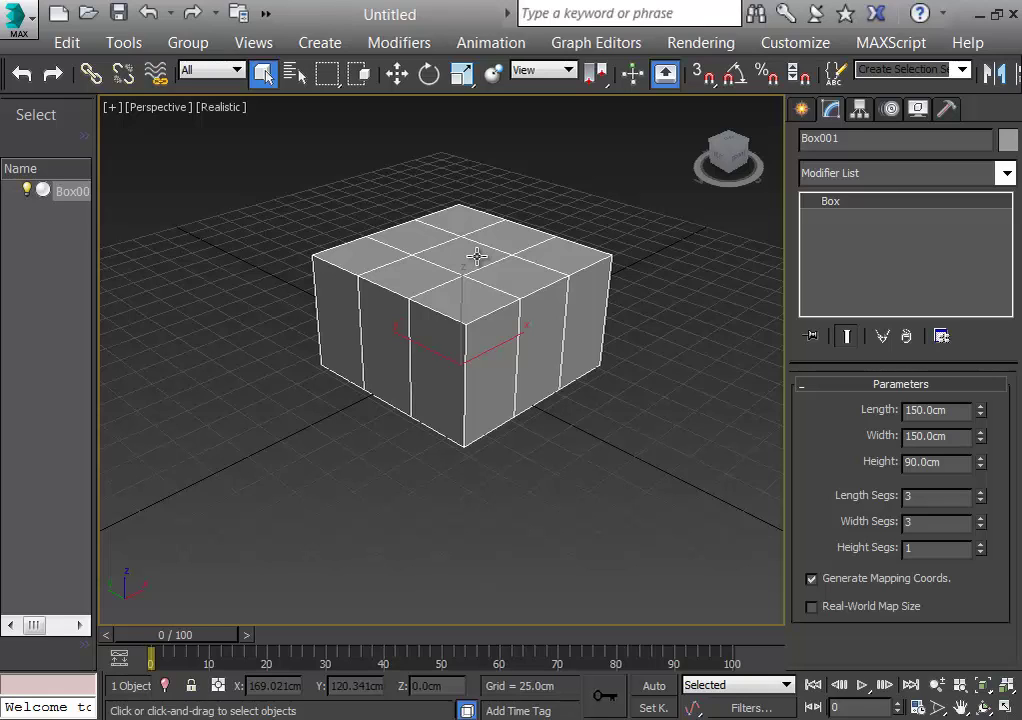
# Step: Activate the Move tool and convert the segmented box to an Editable Poly
pyautogui.rightClick(477, 256)
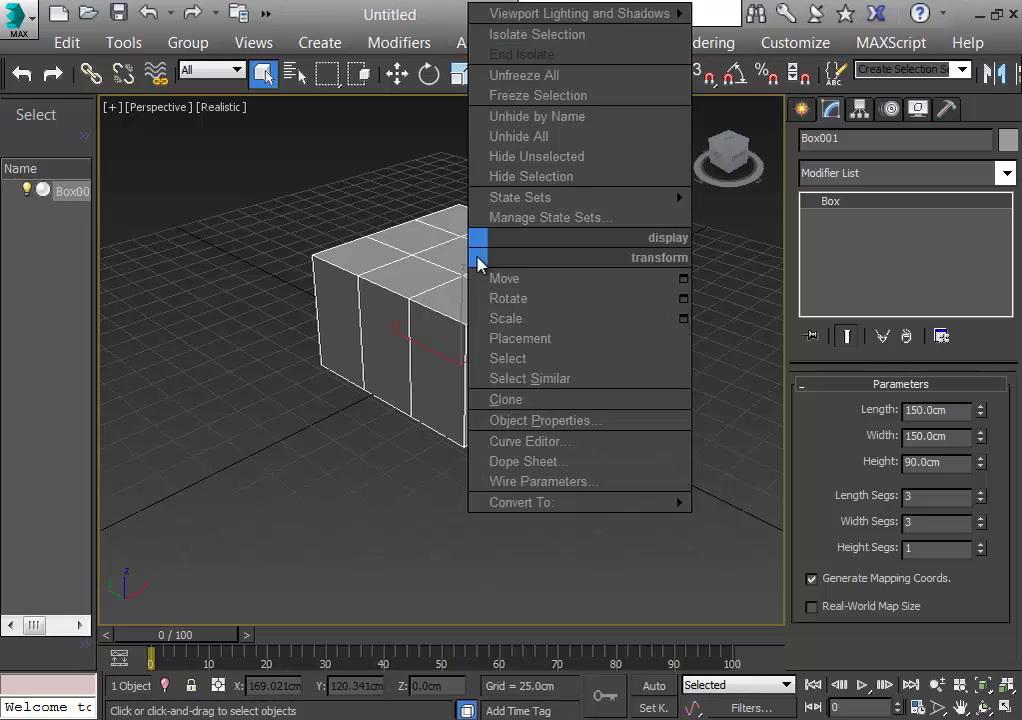
pyautogui.click(504, 278)
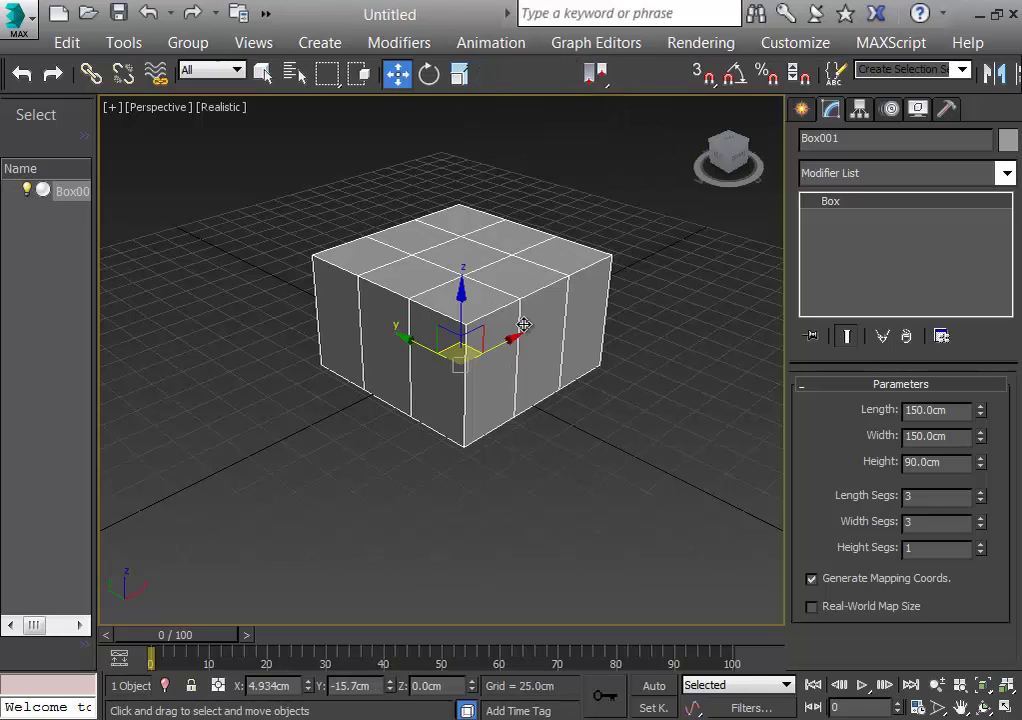
pyautogui.rightClick(510, 295)
pyautogui.moveTo(640, 537)
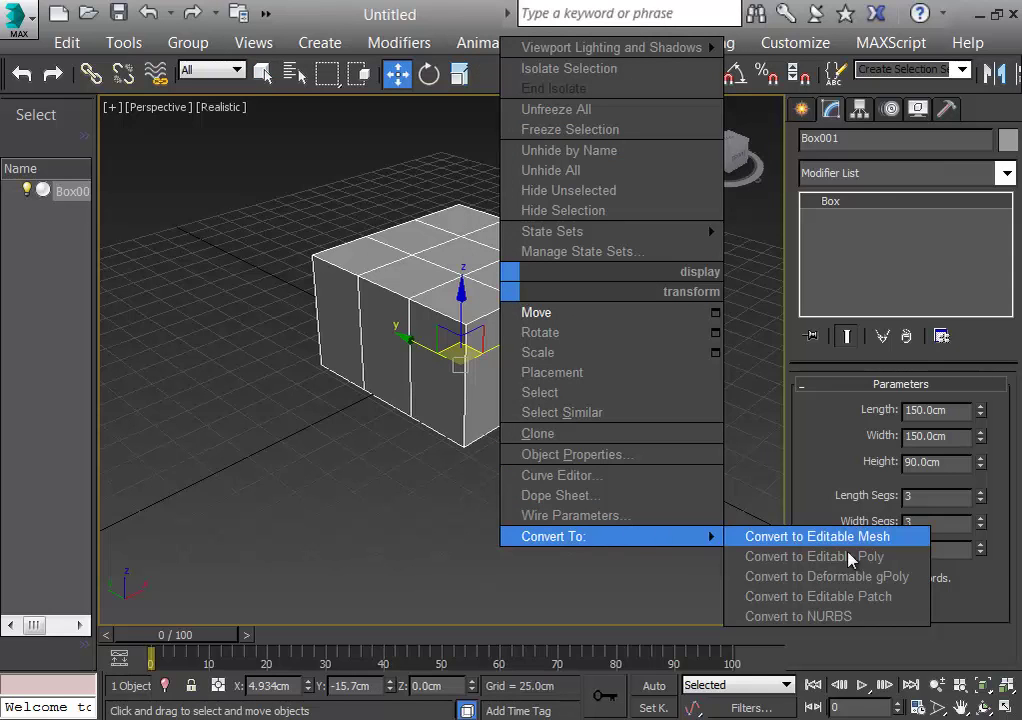
pyautogui.click(790, 555)
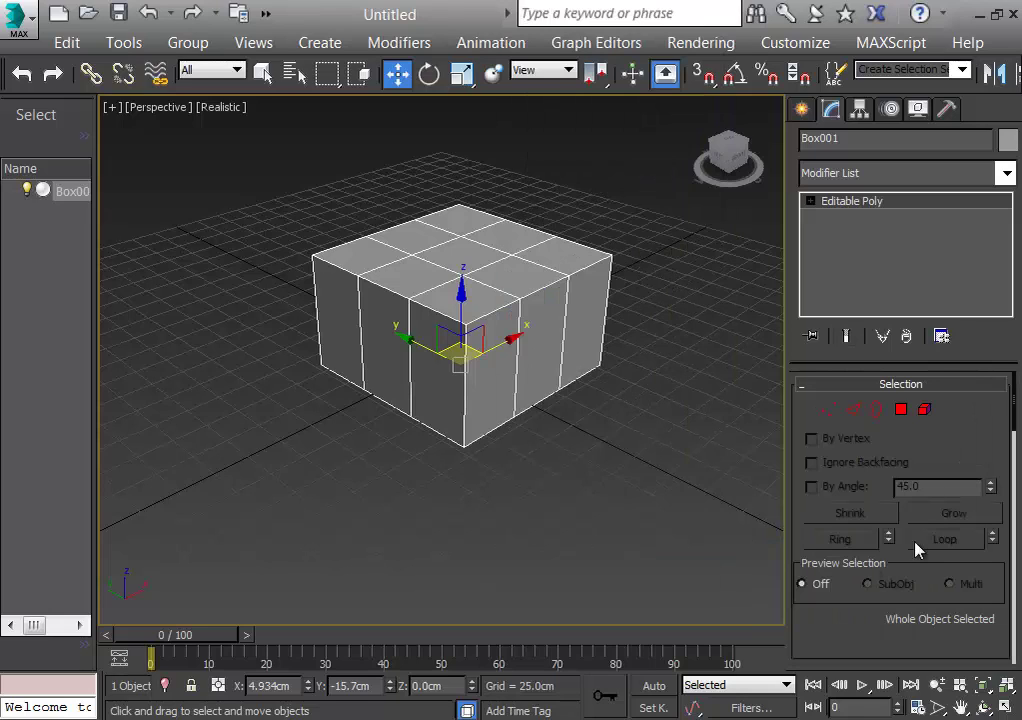
# Step: Select the central polygon on the box's top face together with the central polygon on its underside
pyautogui.click(903, 412)
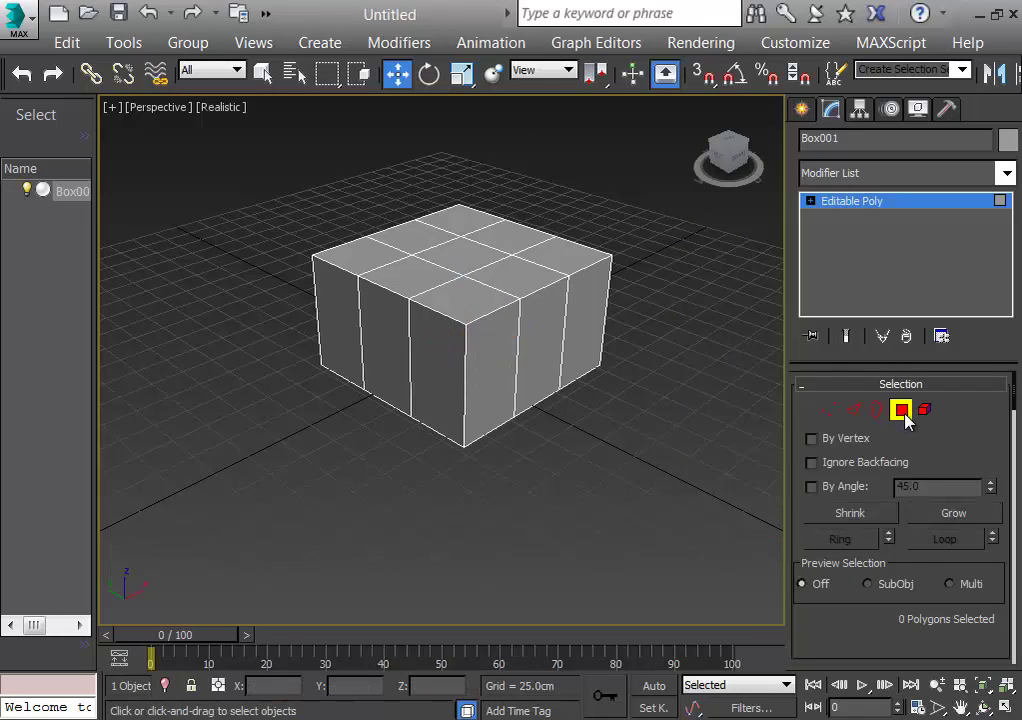
pyautogui.click(462, 257)
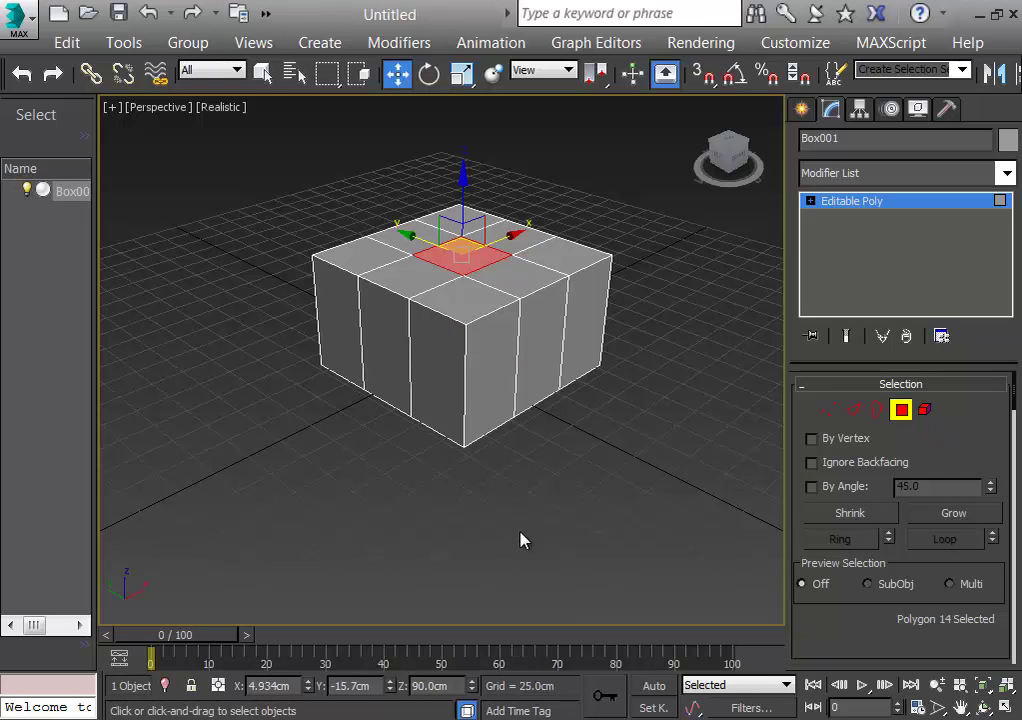
pyautogui.moveTo(522, 541); pyautogui.dragTo(547, 570, button='middle')
pyautogui.scroll(3, 544, 491)
pyautogui.scroll(2, 547, 570)
pyautogui.press('super')
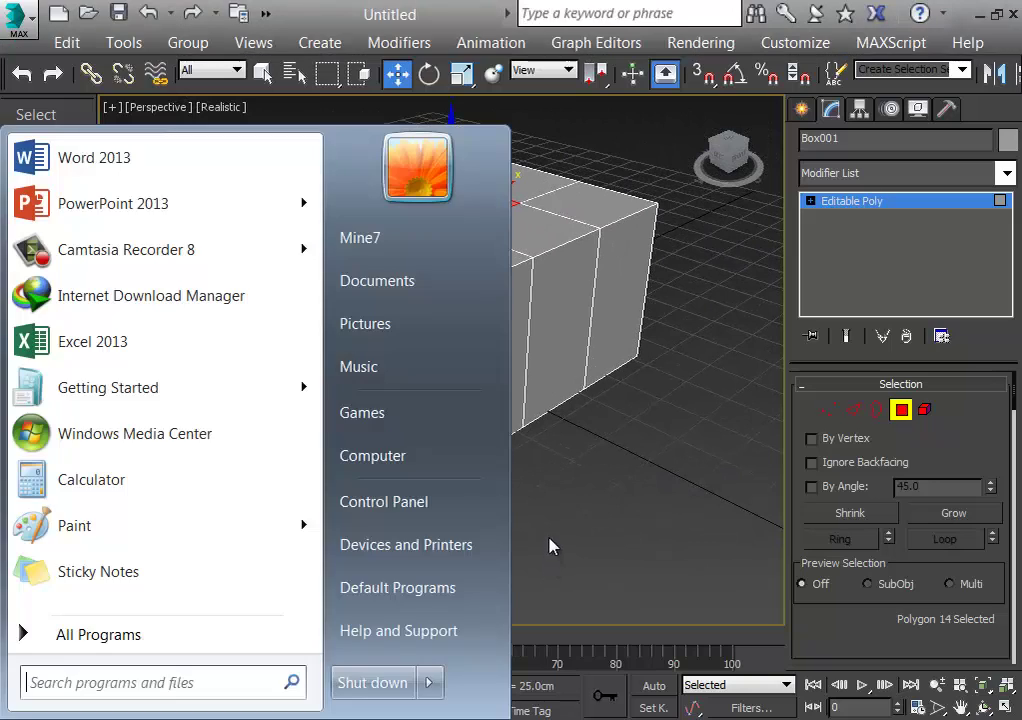
pyautogui.press('Escape')
pyautogui.keyDown('alt'); pyautogui.moveTo(602, 479); pyautogui.dragTo(486, 308, button='middle'); pyautogui.keyUp('alt')
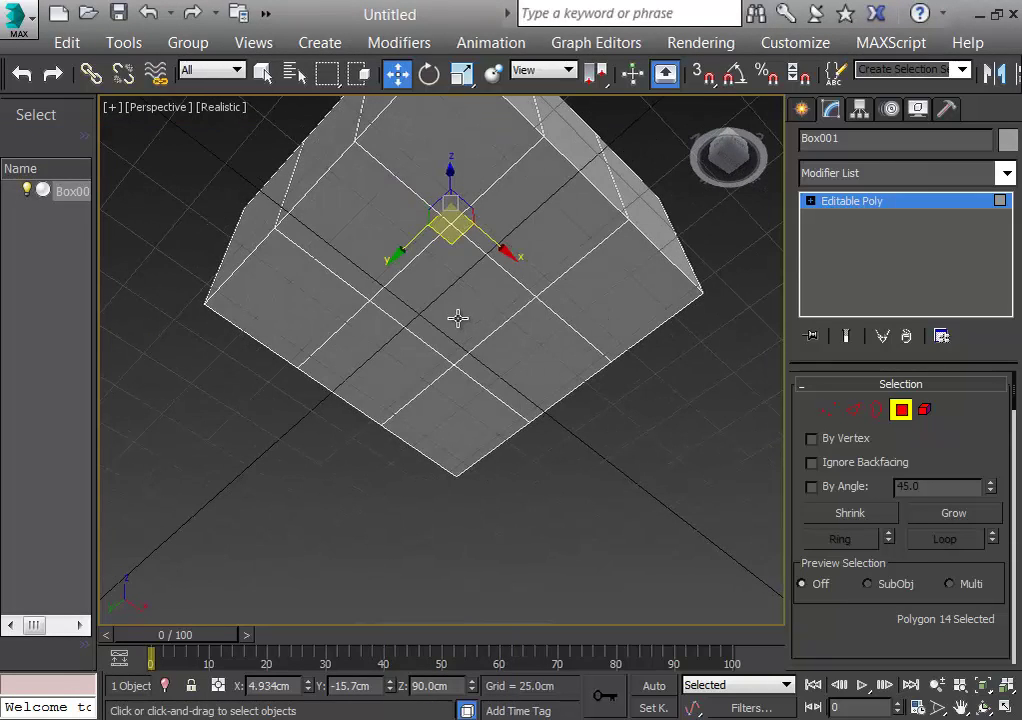
pyautogui.keyDown('ctrl'); pyautogui.click(440, 312); pyautogui.keyUp('ctrl')
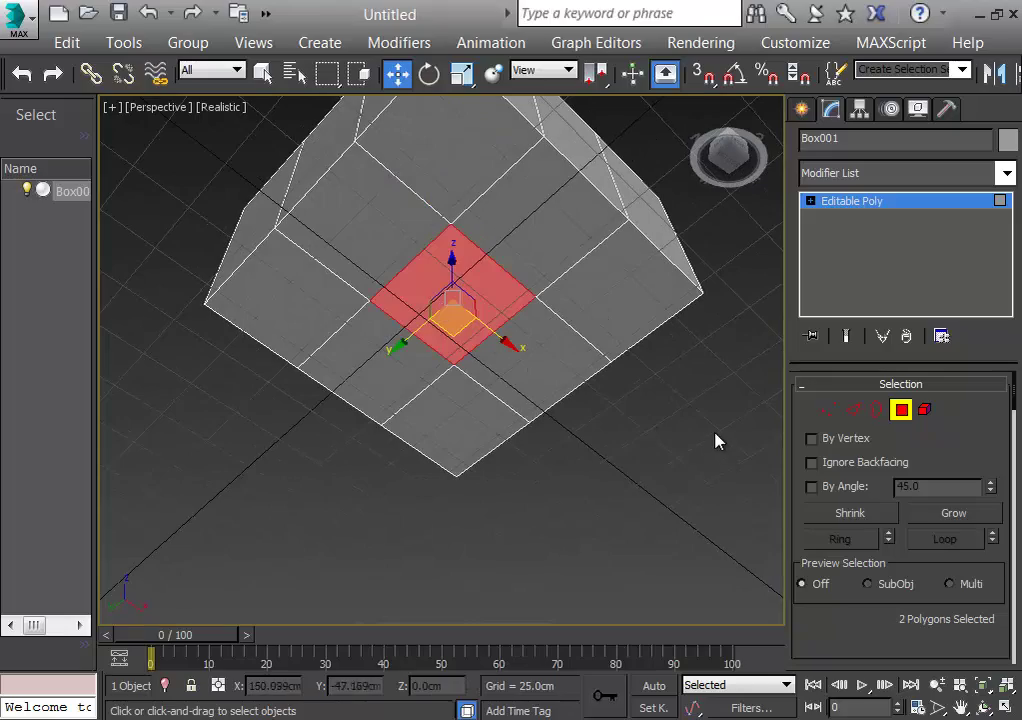
pyautogui.keyDown('alt'); pyautogui.moveTo(716, 441); pyautogui.dragTo(679, 611, button='middle'); pyautogui.keyUp('alt')
pyautogui.keyDown('alt'); pyautogui.moveTo(677, 378); pyautogui.dragTo(636, 622, button='middle'); pyautogui.keyUp('alt')
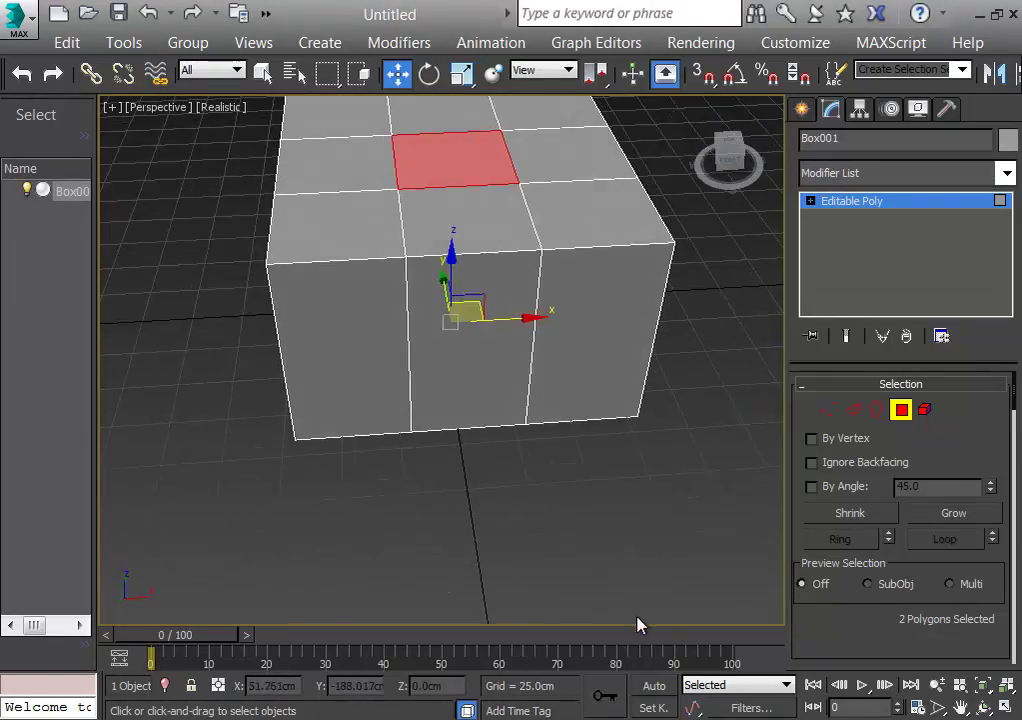
# Step: Delete the selected central polygons on the box's top face and underside
pyautogui.moveTo(657, 538); pyautogui.dragTo(640, 587, button='middle')
pyautogui.scroll(-3, 745, 640)
pyautogui.press('Delete')
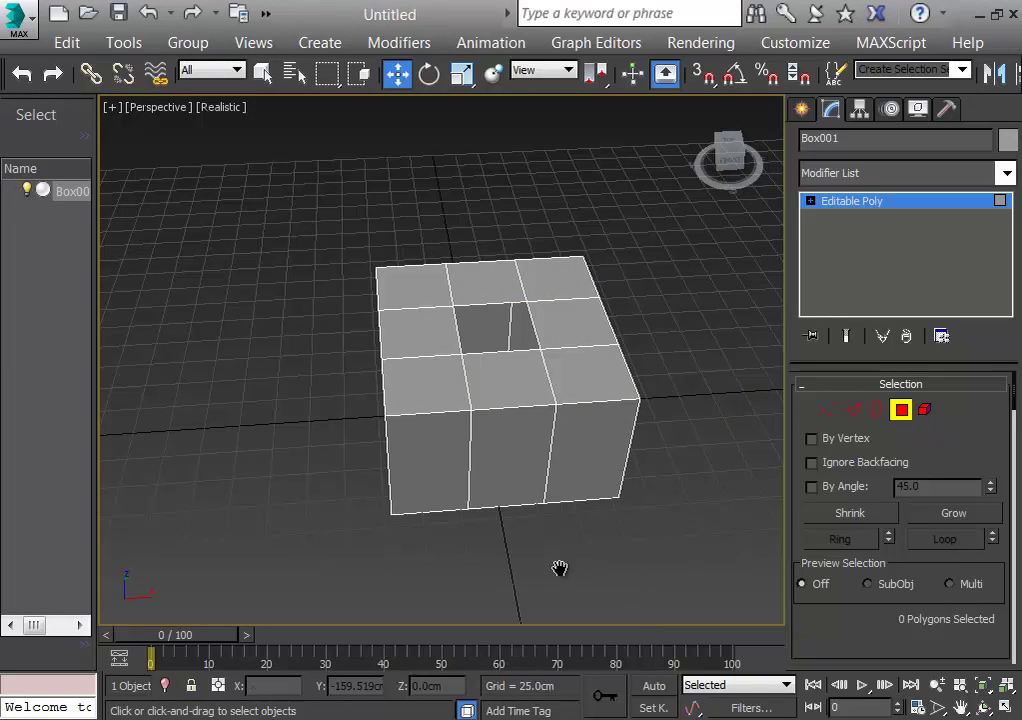
# Step: Select the open borders of the top and bottom holes and bridge them to form the inner walls of the shaft
pyautogui.moveTo(559, 570); pyautogui.dragTo(641, 524, button='middle')
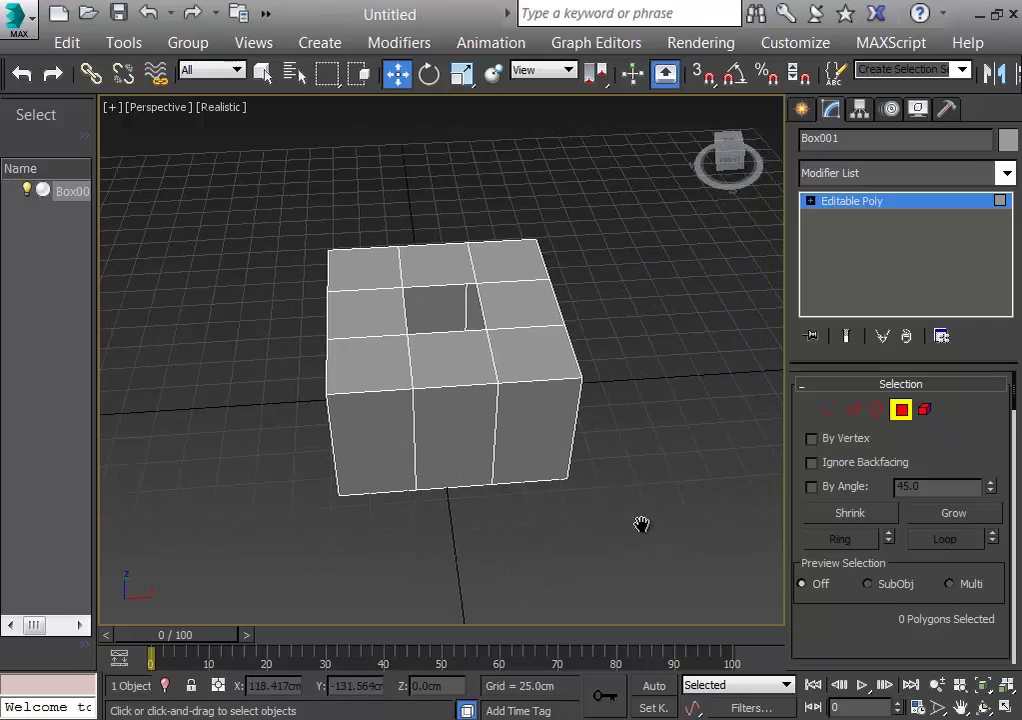
pyautogui.keyDown('alt'); pyautogui.moveTo(663, 462); pyautogui.dragTo(645, 540, button='middle'); pyautogui.keyUp('alt')
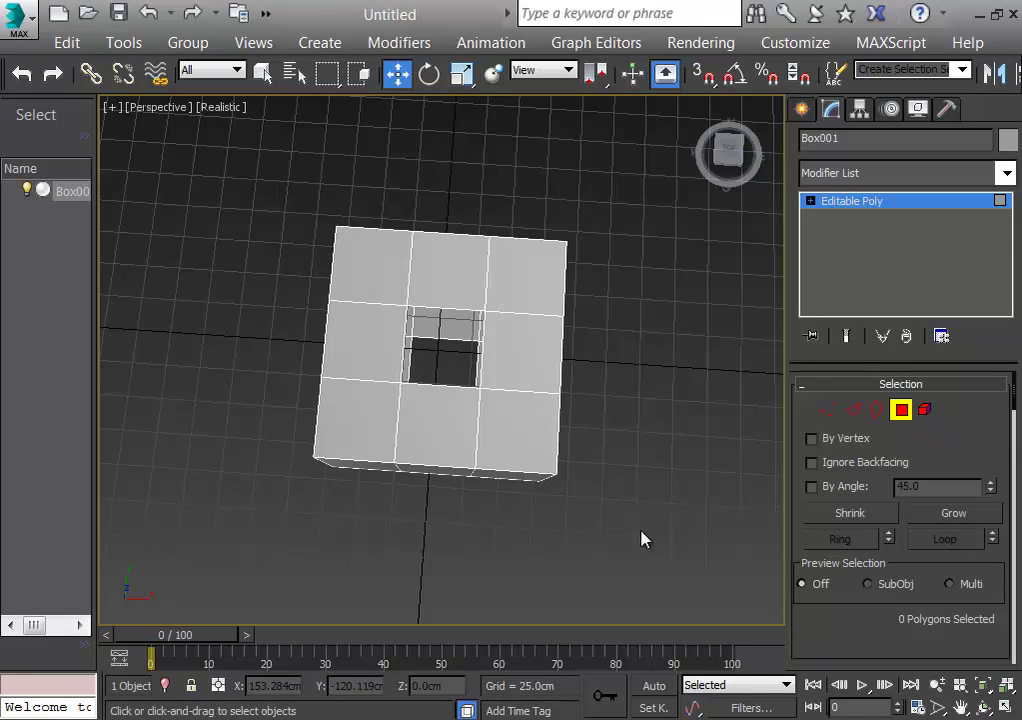
pyautogui.scroll(-3, 641, 539)
pyautogui.scroll(5, 632, 333)
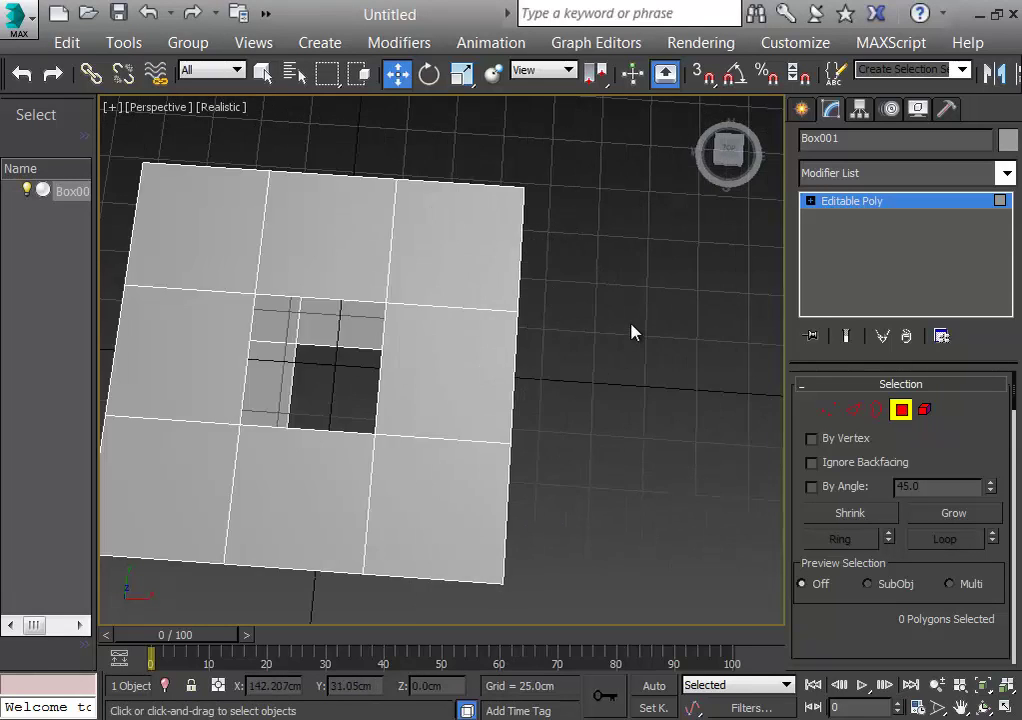
pyautogui.keyDown('alt'); pyautogui.moveTo(625, 348); pyautogui.dragTo(758, 372, button='middle'); pyautogui.keyUp('alt')
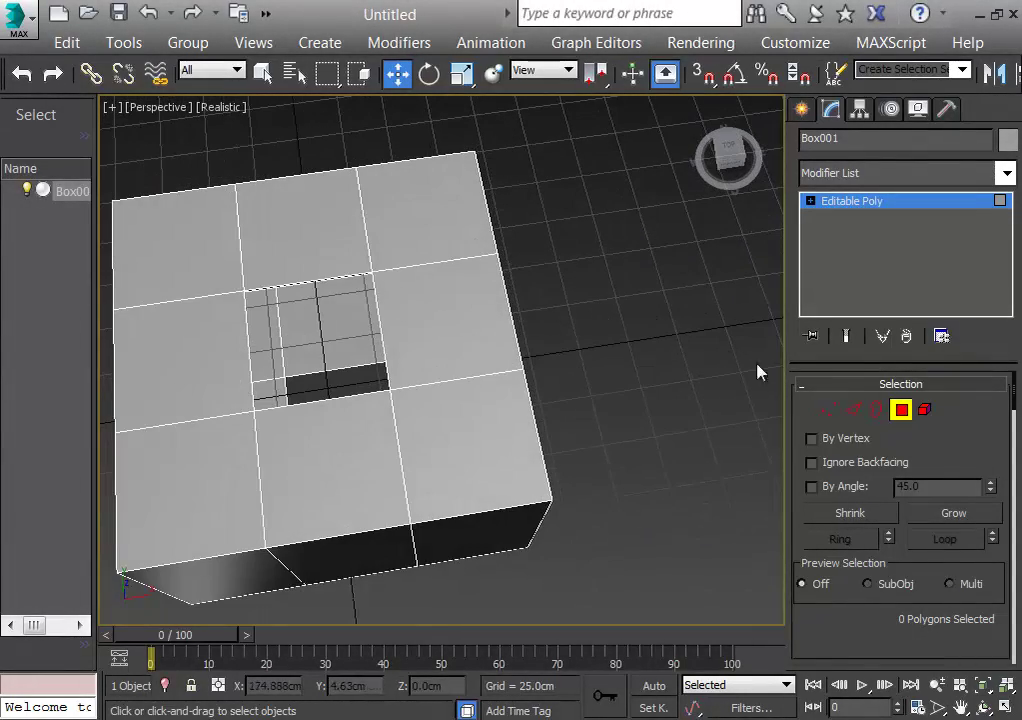
pyautogui.click(877, 411)
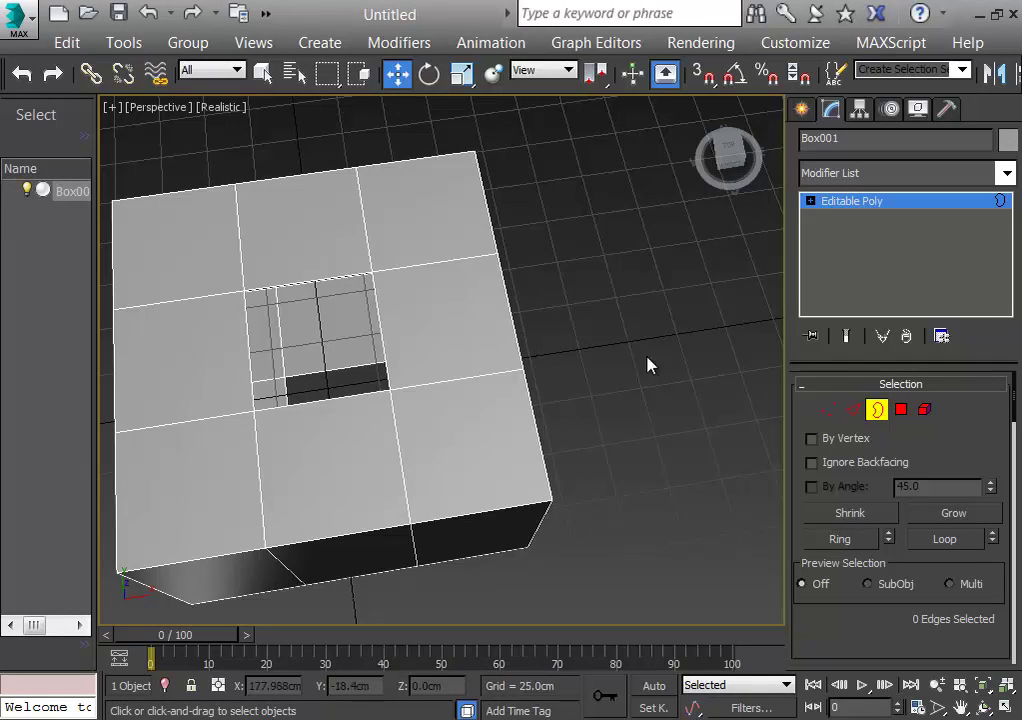
pyautogui.click(304, 286)
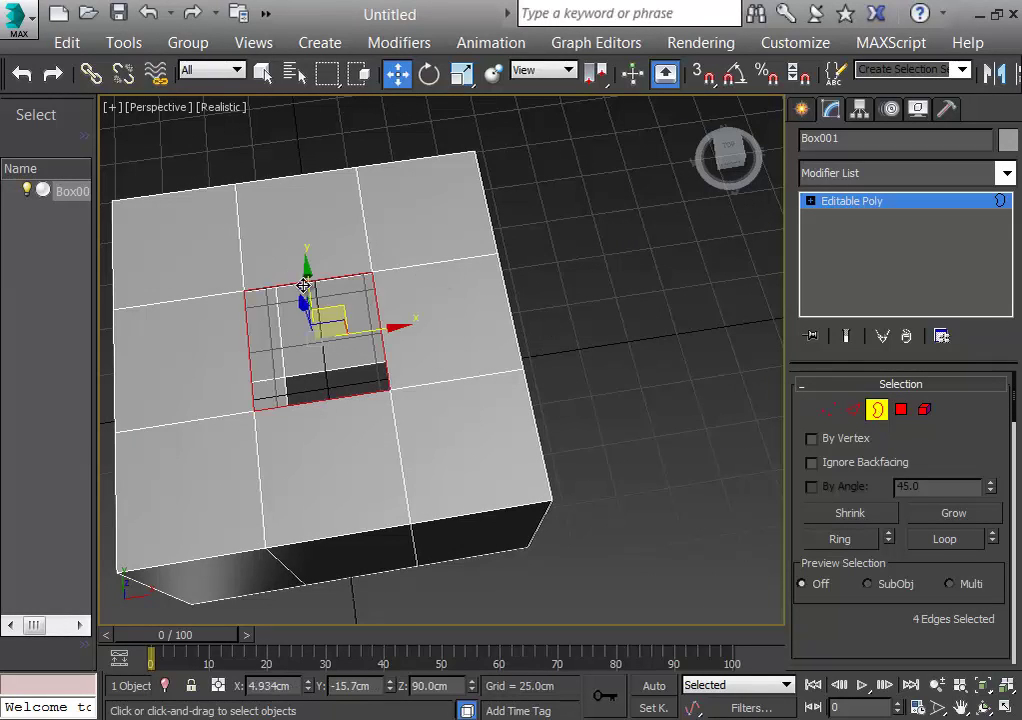
pyautogui.keyDown('ctrl'); pyautogui.click(312, 372); pyautogui.keyUp('ctrl')
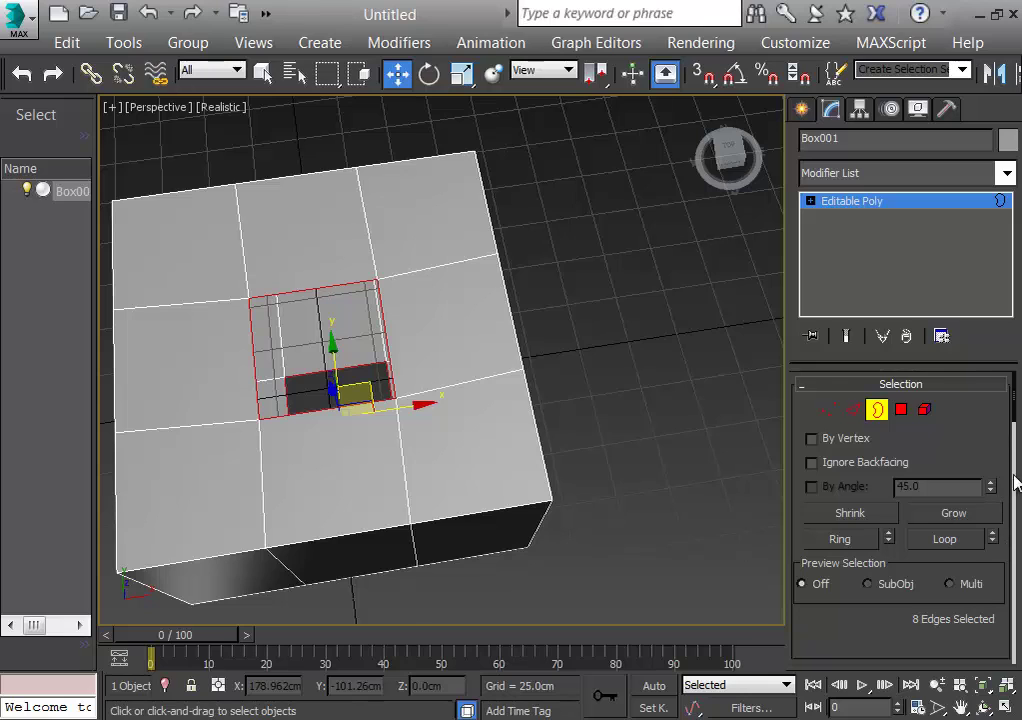
pyautogui.moveTo(1015, 417); pyautogui.dragTo(1016, 457)
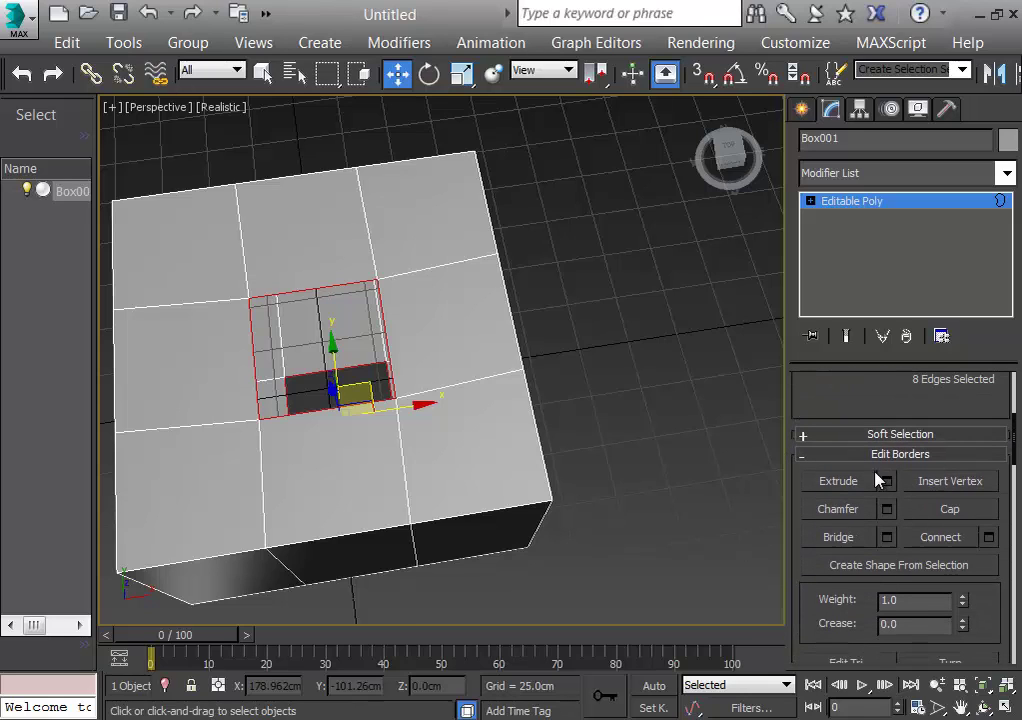
pyautogui.click(843, 538)
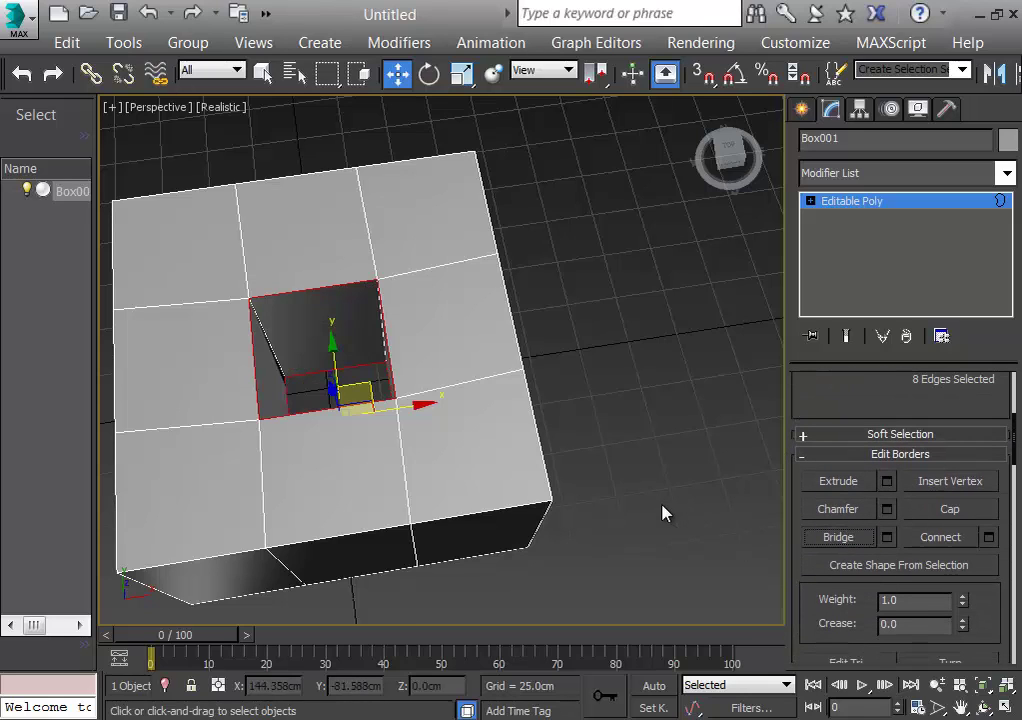
pyautogui.keyDown('alt'); pyautogui.moveTo(663, 513); pyautogui.dragTo(719, 520, button='middle'); pyautogui.keyUp('alt')
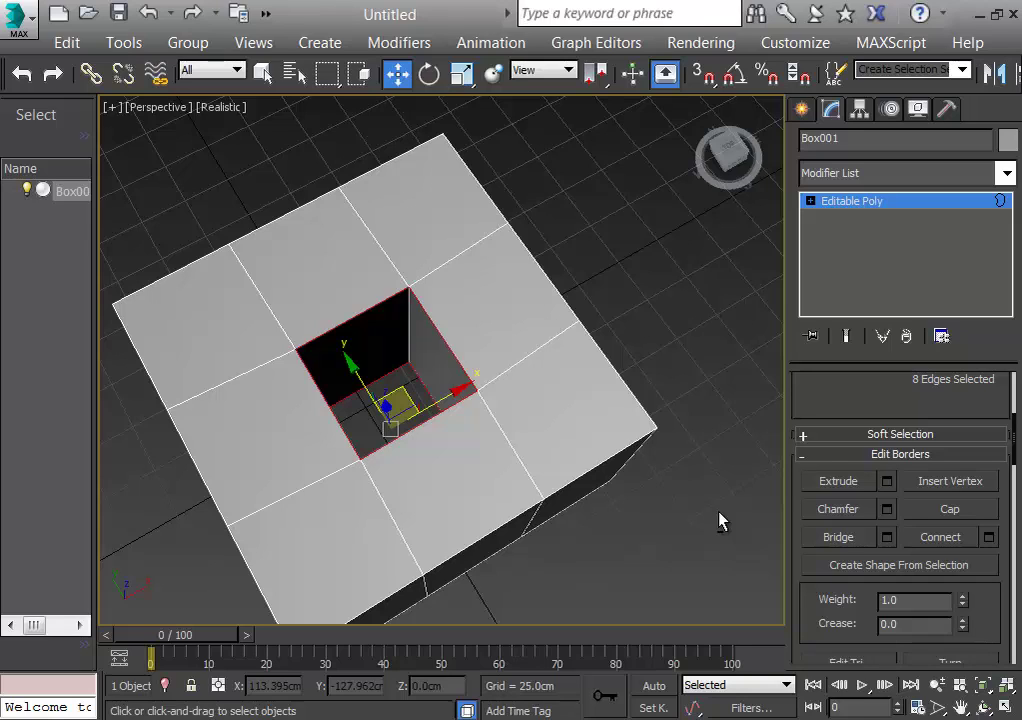
pyautogui.click(702, 495)
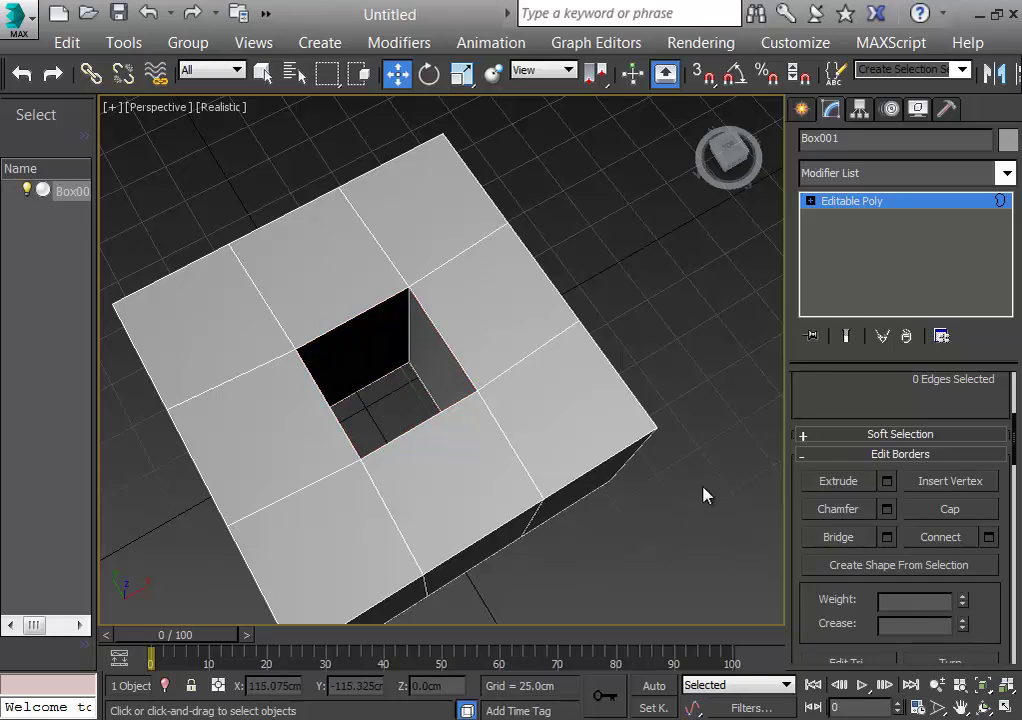
# Step: In the Left view, select the two vertical edges bounding the front third of the box's left side at Edge level
pyautogui.press('l')
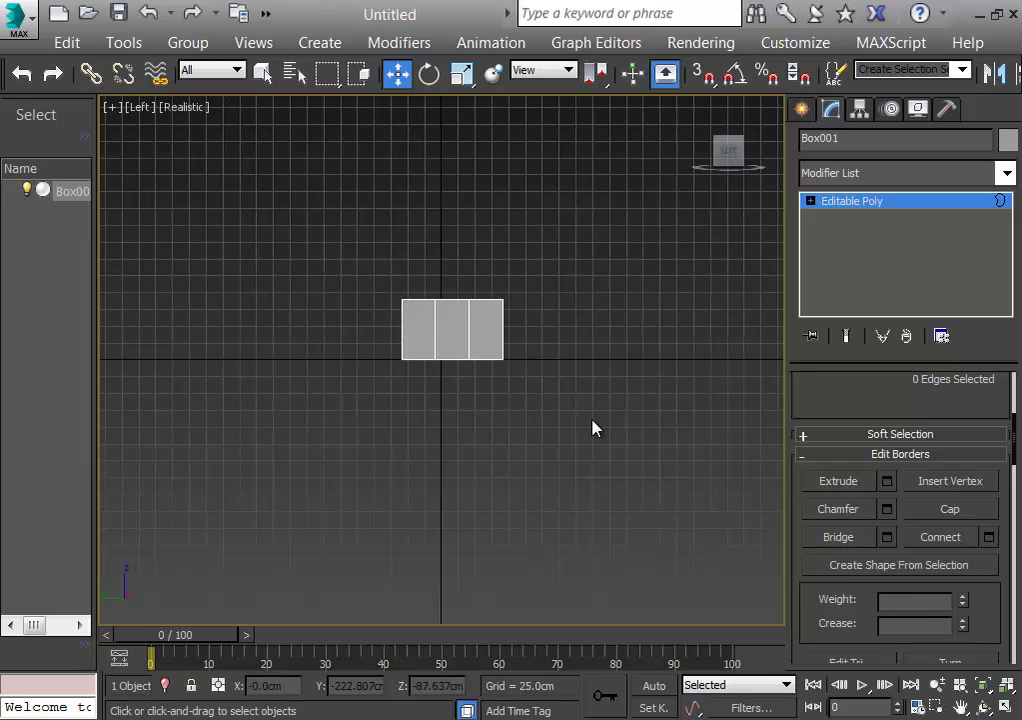
pyautogui.press('z')
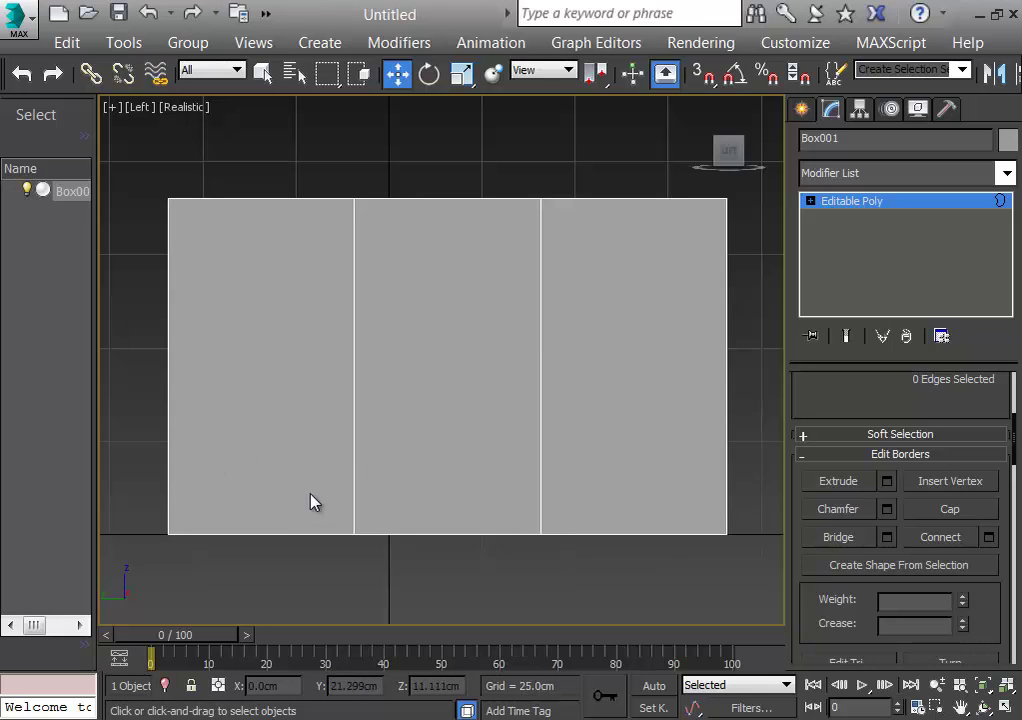
pyautogui.click(810, 201)
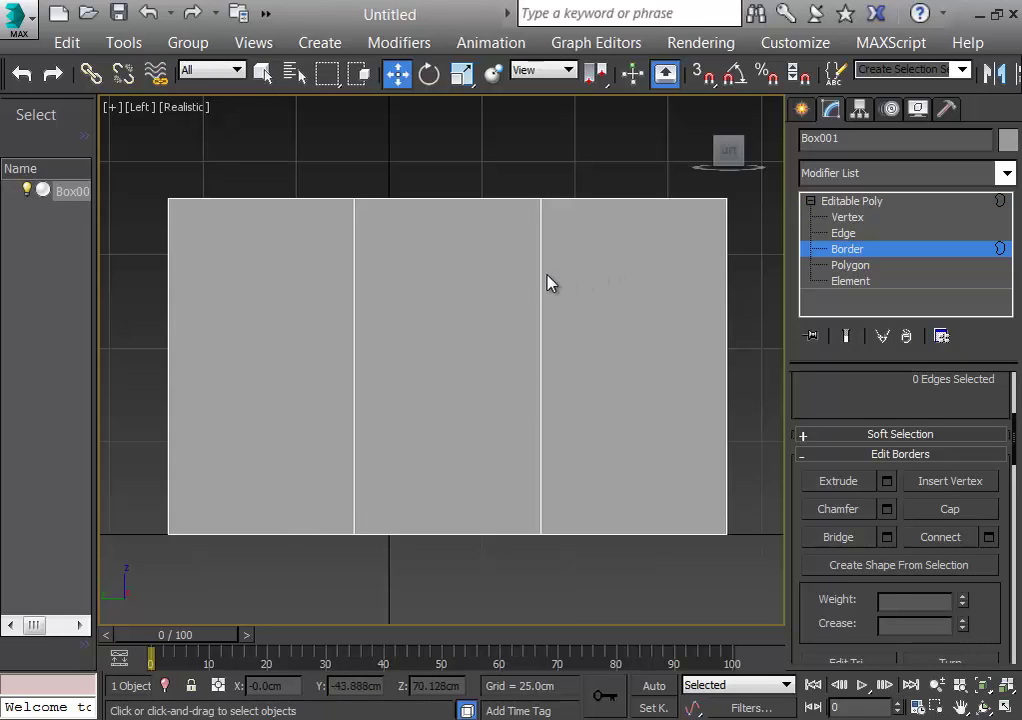
pyautogui.click(860, 233)
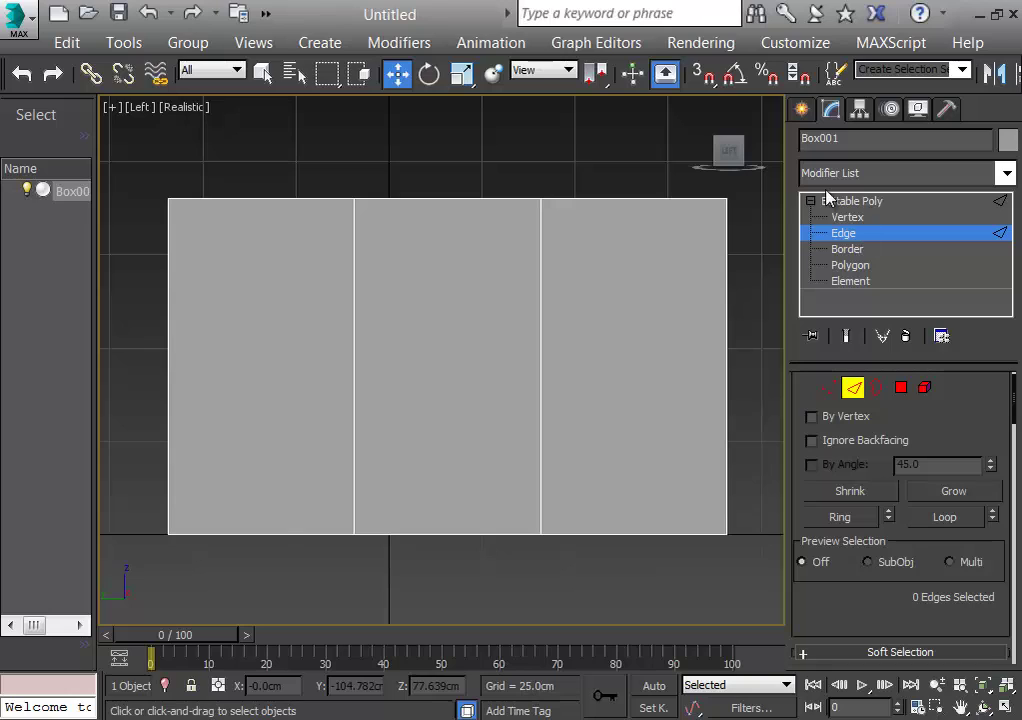
pyautogui.click(728, 327)
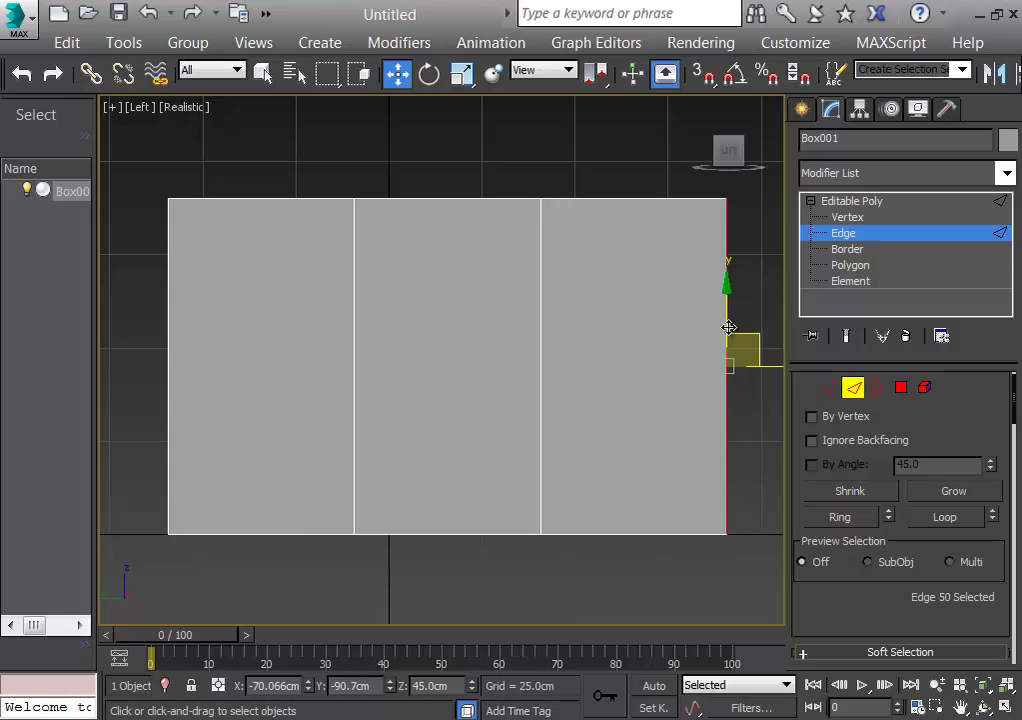
pyautogui.keyDown('ctrl'); pyautogui.click(541, 333); pyautogui.keyUp('ctrl')
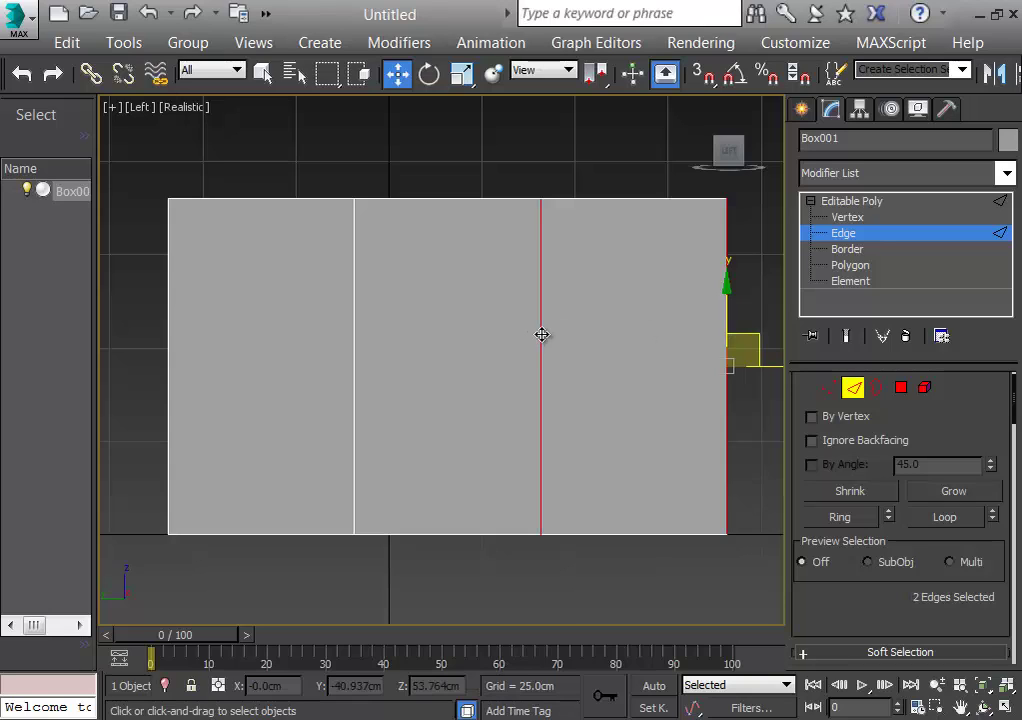
pyautogui.moveTo(541, 334); pyautogui.dragTo(649, 345)
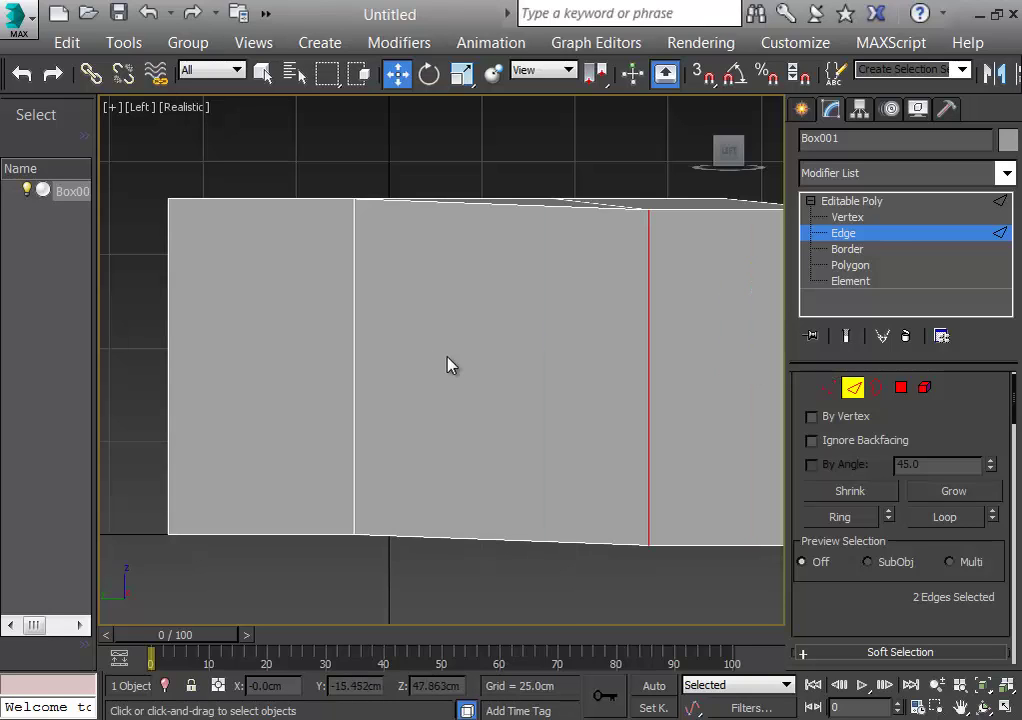
pyautogui.hotkey('ctrl', 'z')
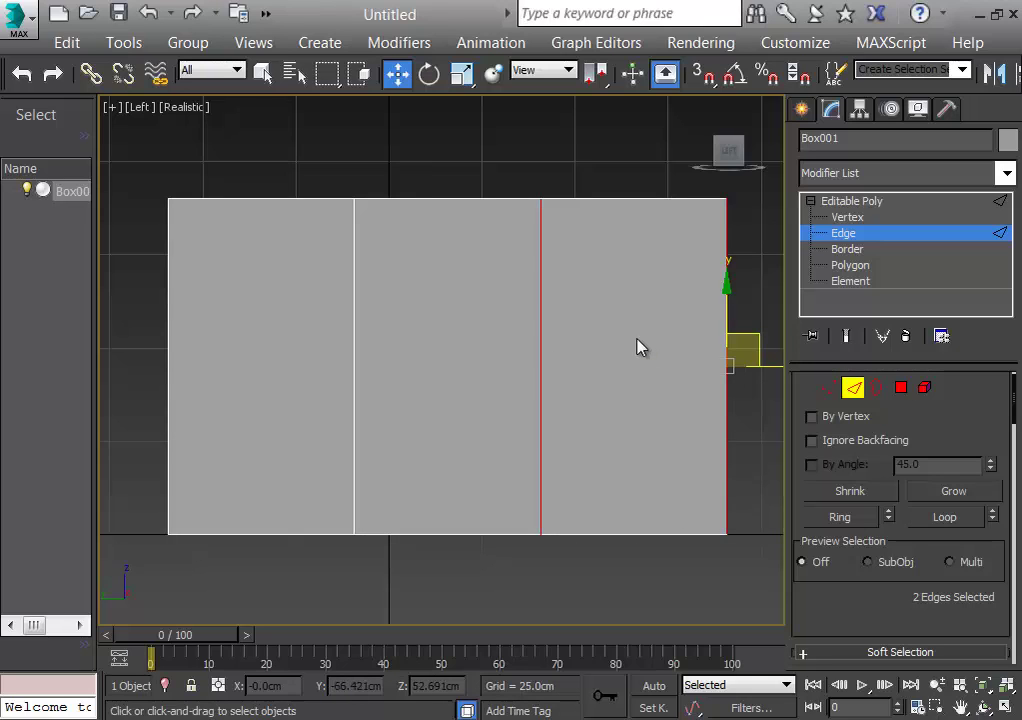
# Step: Connect the two selected edges with 1 segment and raise the new horizontal edge by about 33 cm
pyautogui.rightClick(543, 342)
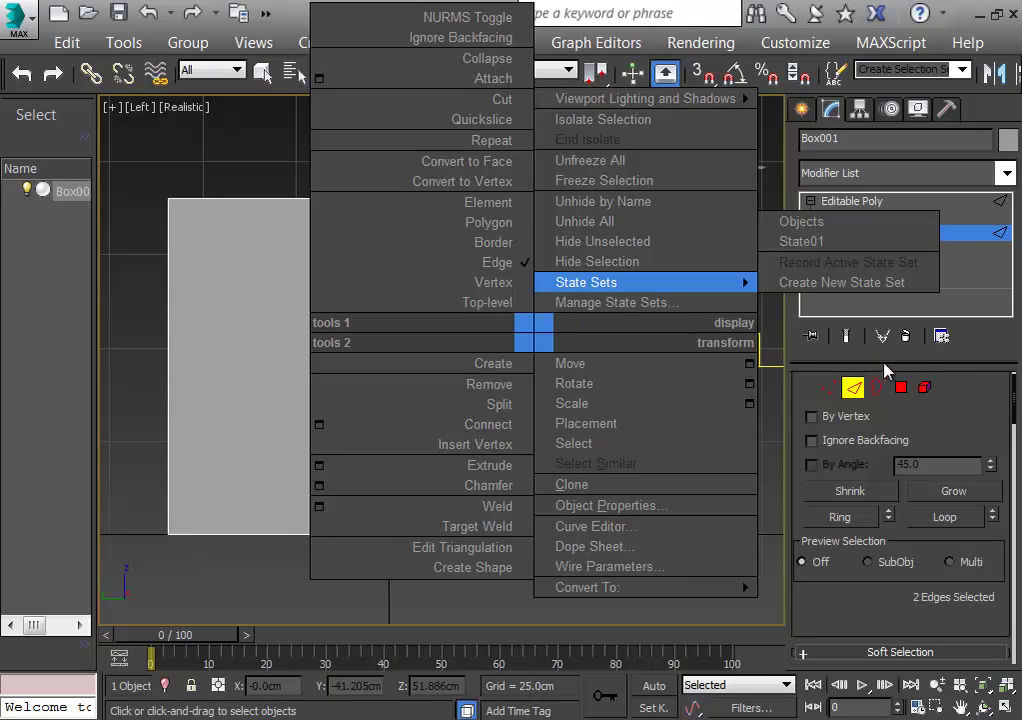
pyautogui.click(1016, 405)
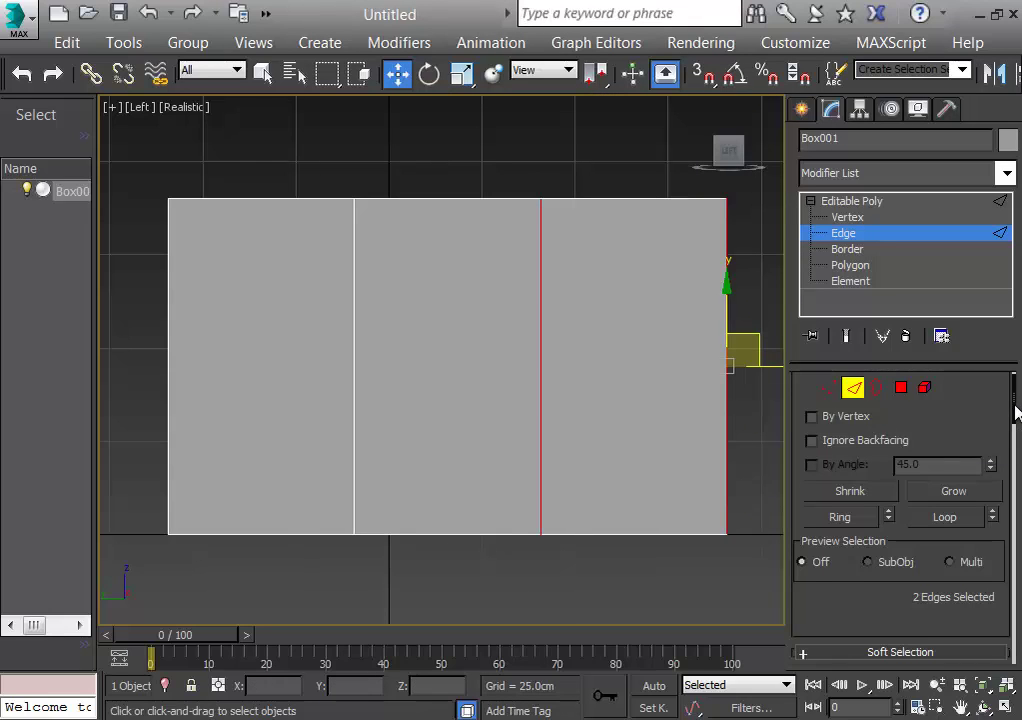
pyautogui.moveTo(1016, 408); pyautogui.dragTo(1017, 477)
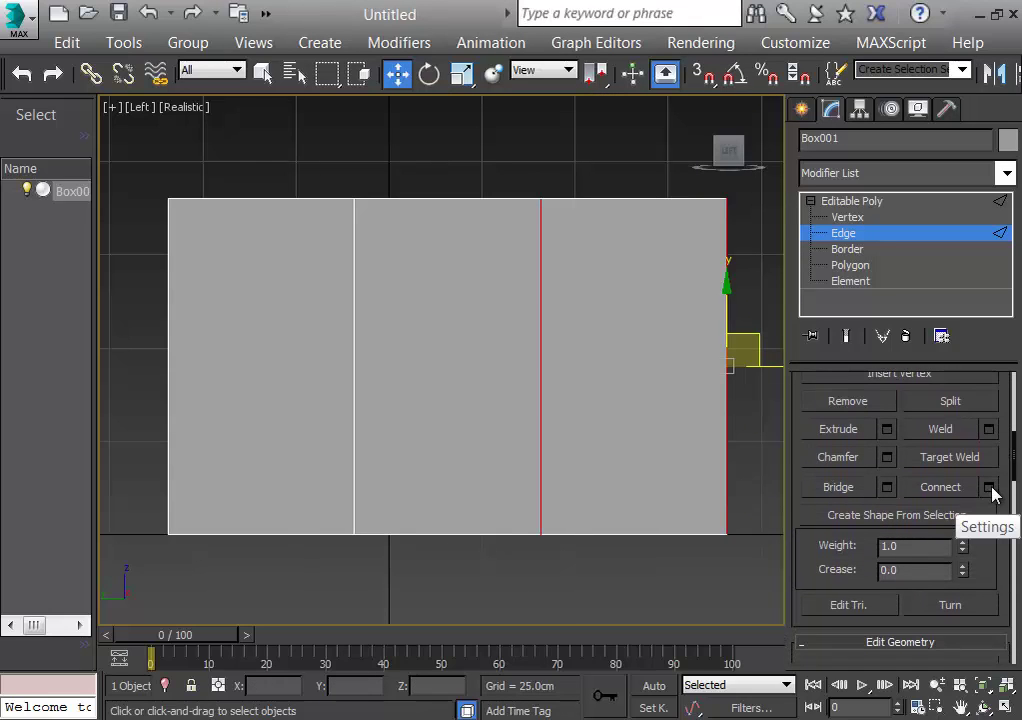
pyautogui.click(991, 487)
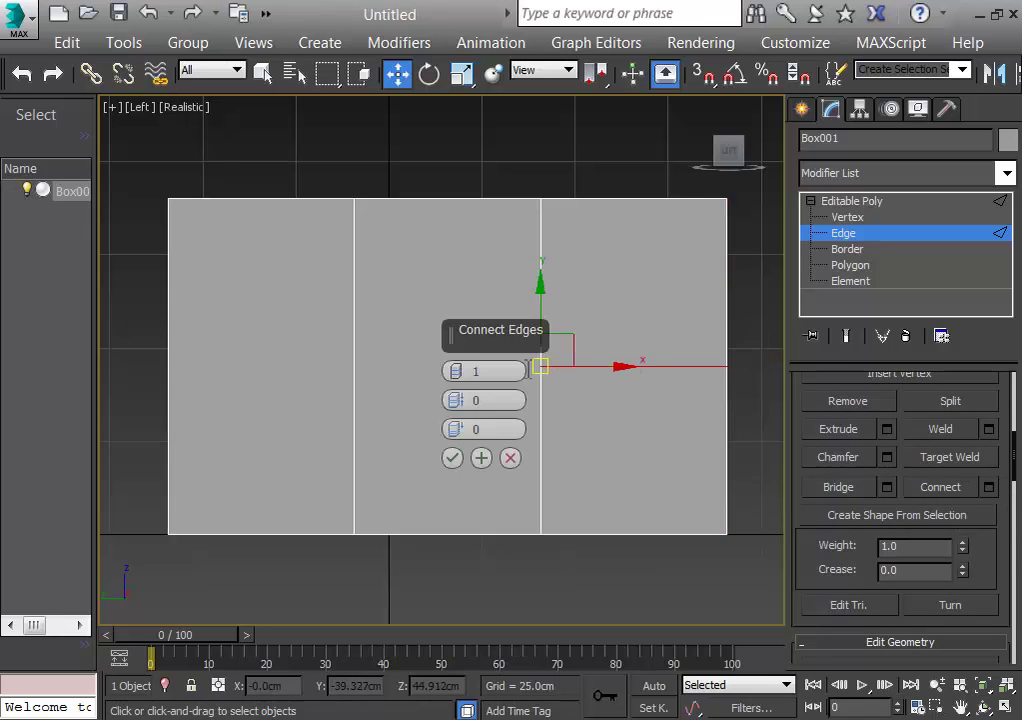
pyautogui.click(456, 368)
pyautogui.click(457, 368)
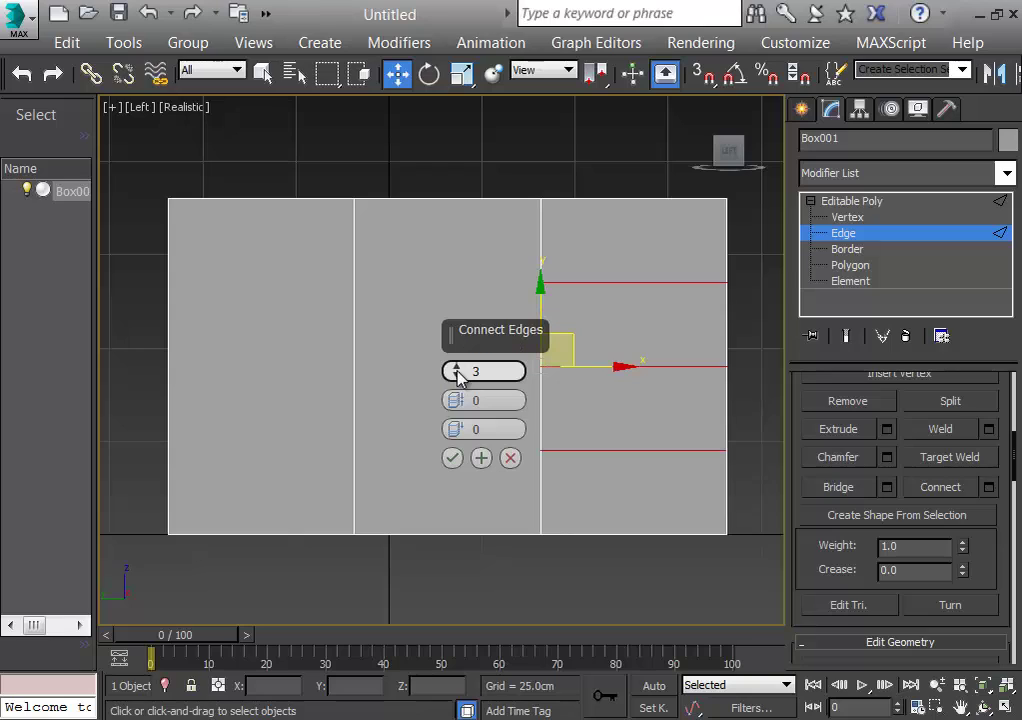
pyautogui.click(457, 375)
pyautogui.click(457, 375)
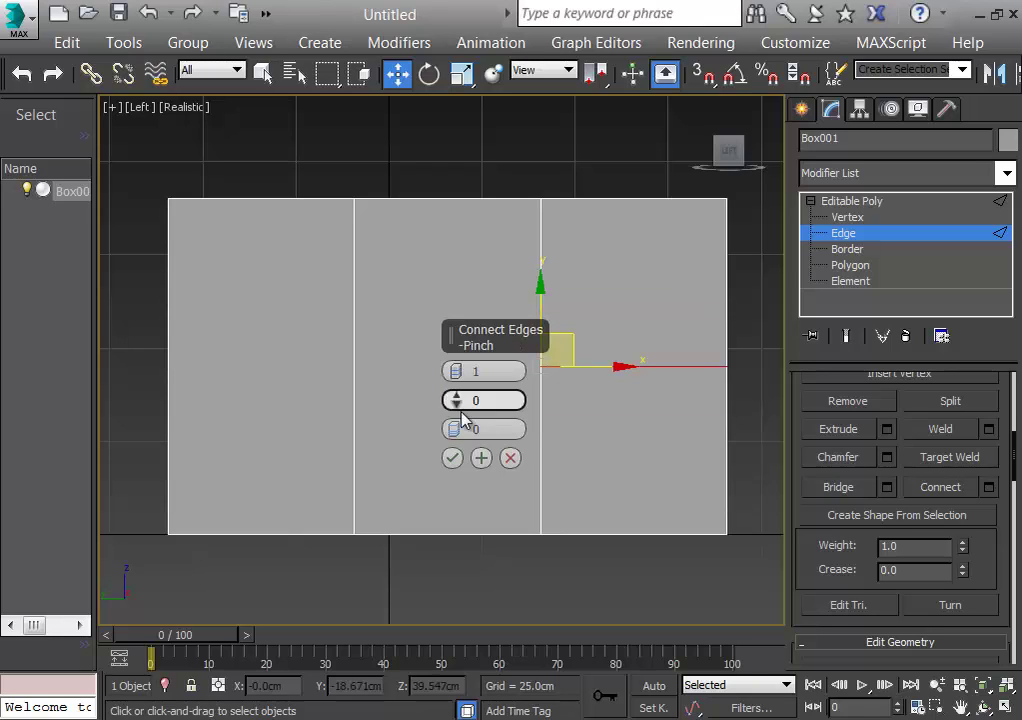
pyautogui.click(453, 458)
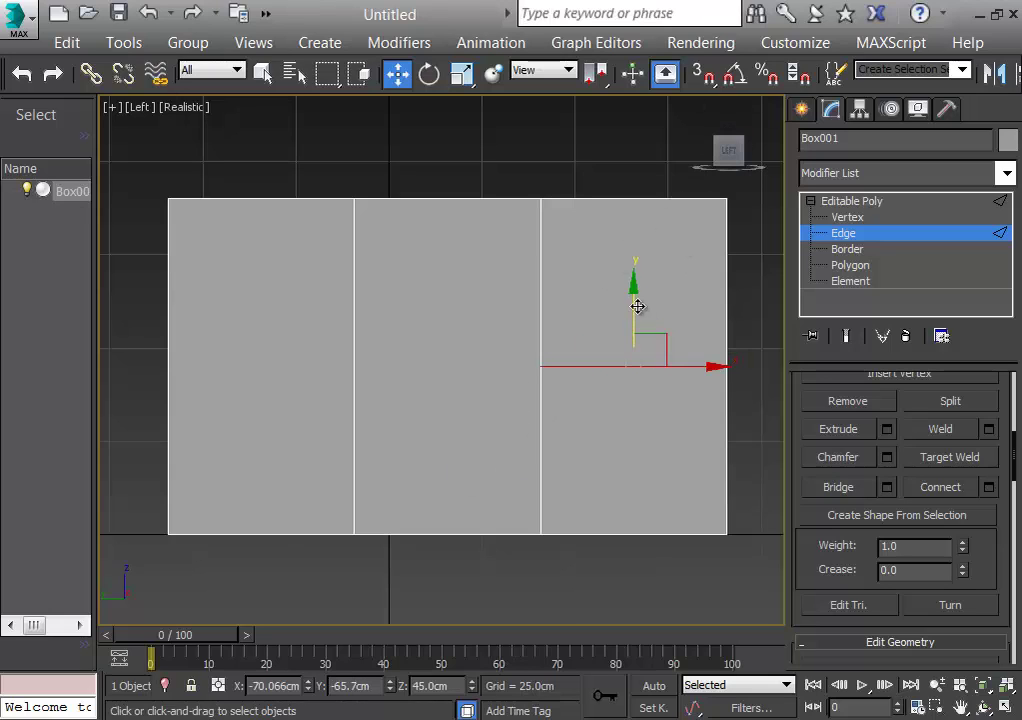
pyautogui.moveTo(636, 307); pyautogui.dragTo(637, 184)
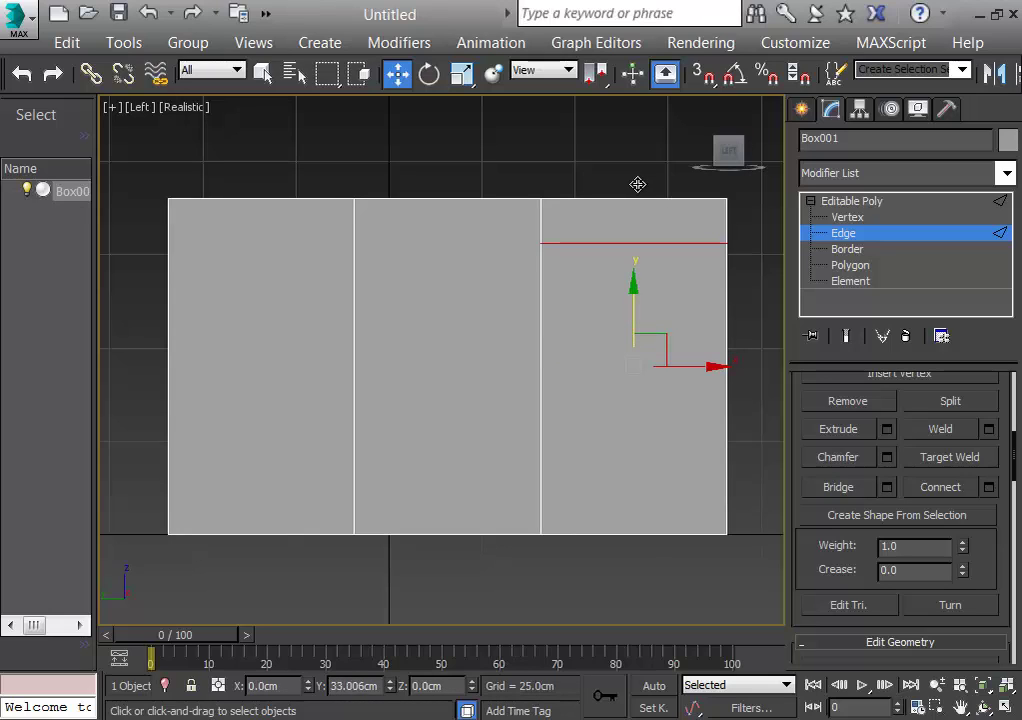
# Step: Connect the two vertical edges below the new horizontal edge and lower the added edge to a height of about 16.5 cm
pyautogui.click(542, 343)
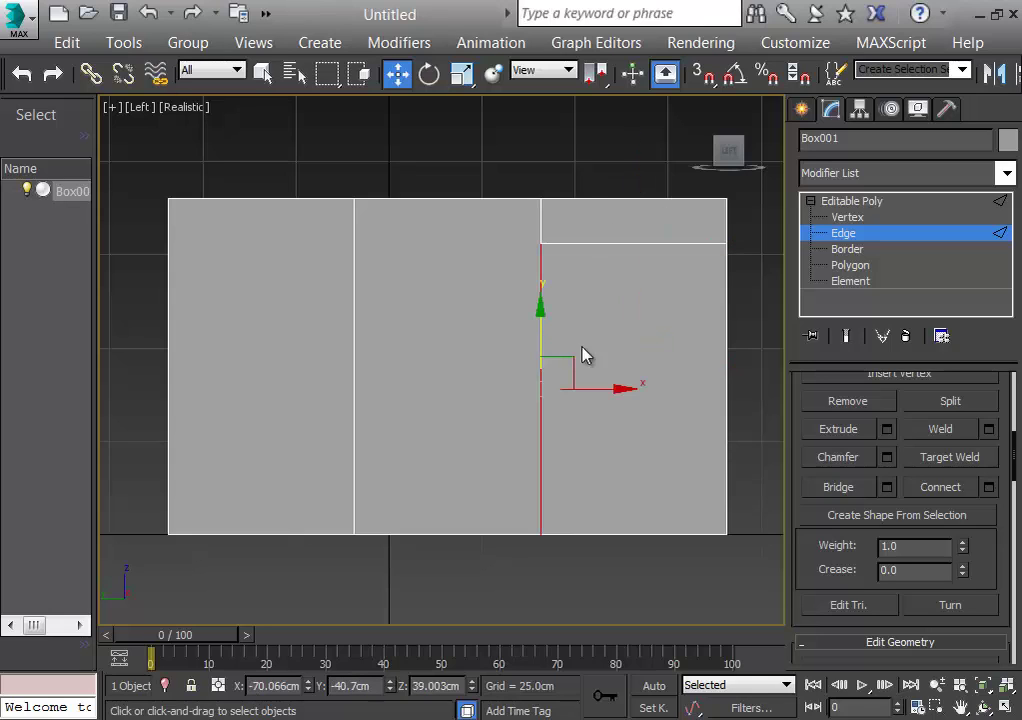
pyautogui.rightClick(729, 370)
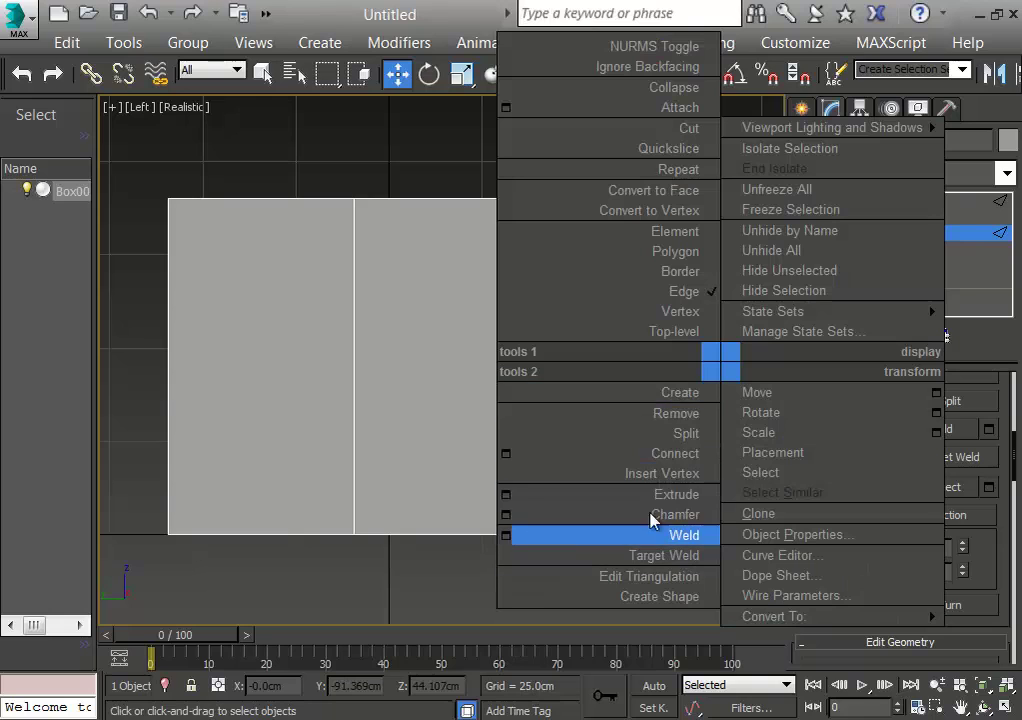
pyautogui.click(668, 453)
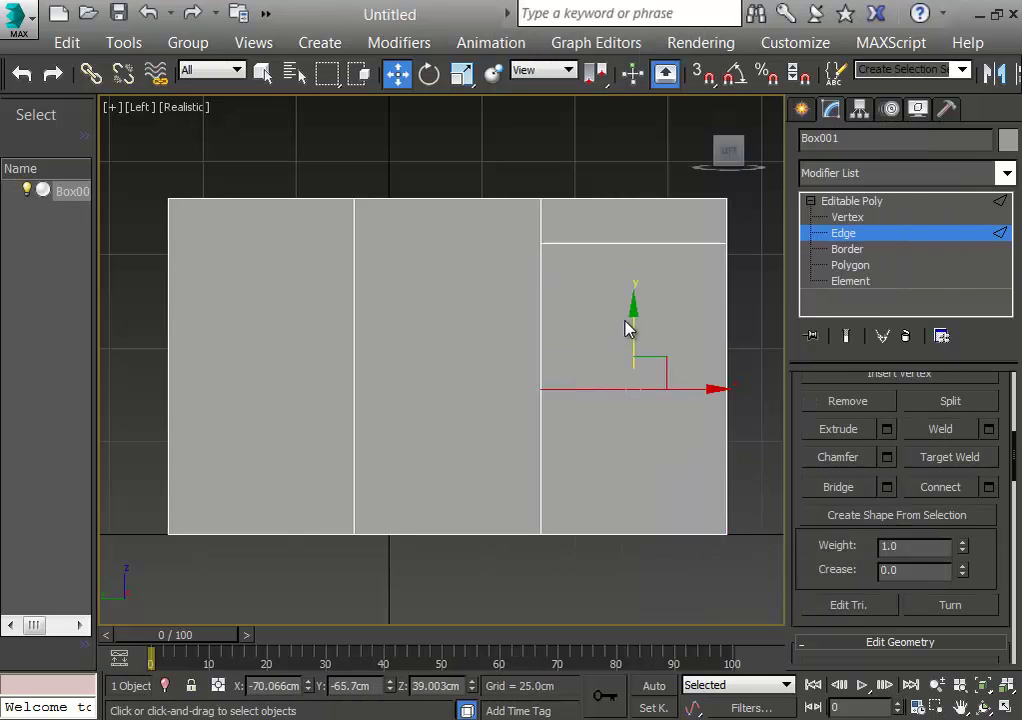
pyautogui.moveTo(629, 319); pyautogui.dragTo(650, 404)
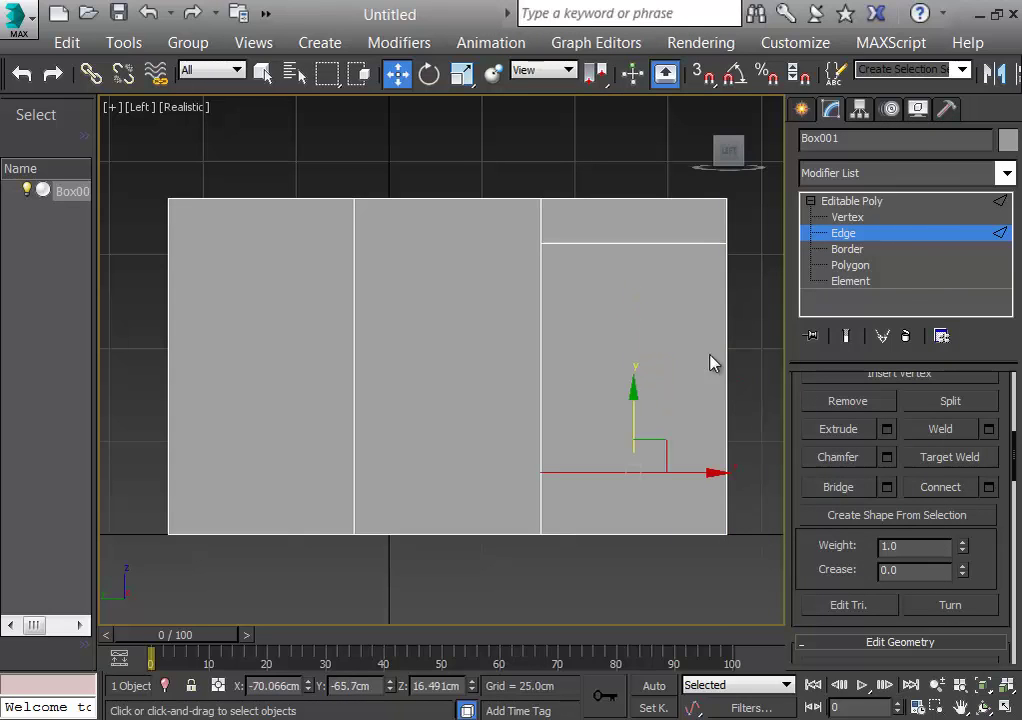
# Step: Delete the polygon between the two horizontal edges on the left side's front third to open a hole
pyautogui.click(850, 266)
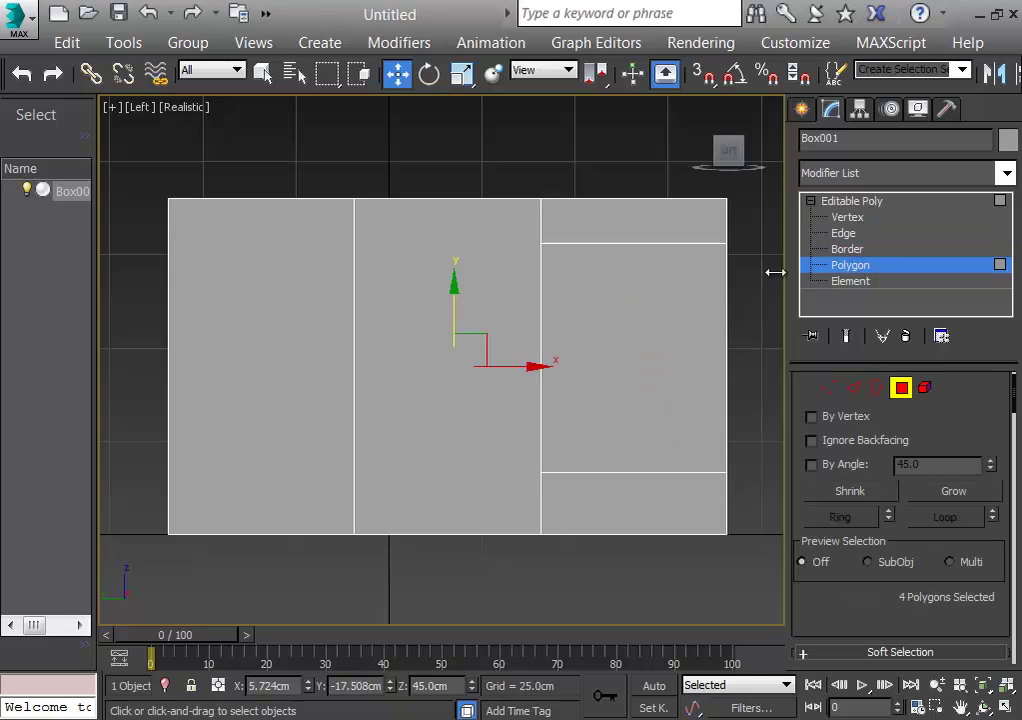
pyautogui.click(690, 317)
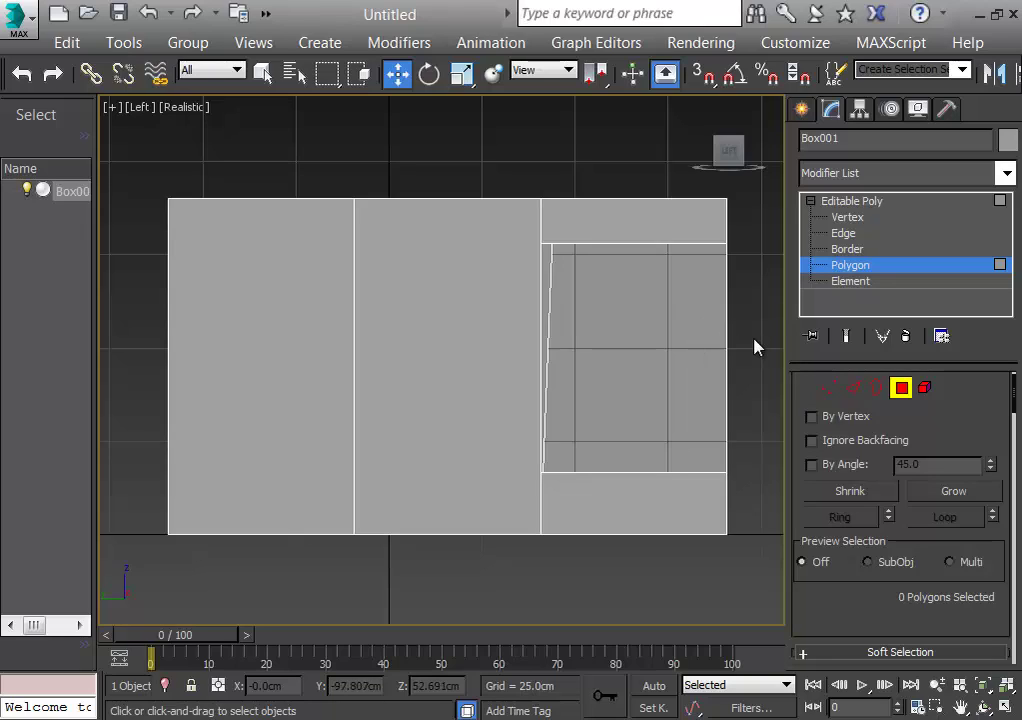
pyautogui.moveTo(755, 347)
pyautogui.keyDown('alt'); pyautogui.mouseDown(button='middle')
pyautogui.moveTo(730, 385)
pyautogui.moveTo(805, 343)
pyautogui.moveTo(737, 371)
pyautogui.moveTo(682, 367)
pyautogui.moveTo(756, 364)
pyautogui.mouseUp(button='middle'); pyautogui.keyUp('alt')
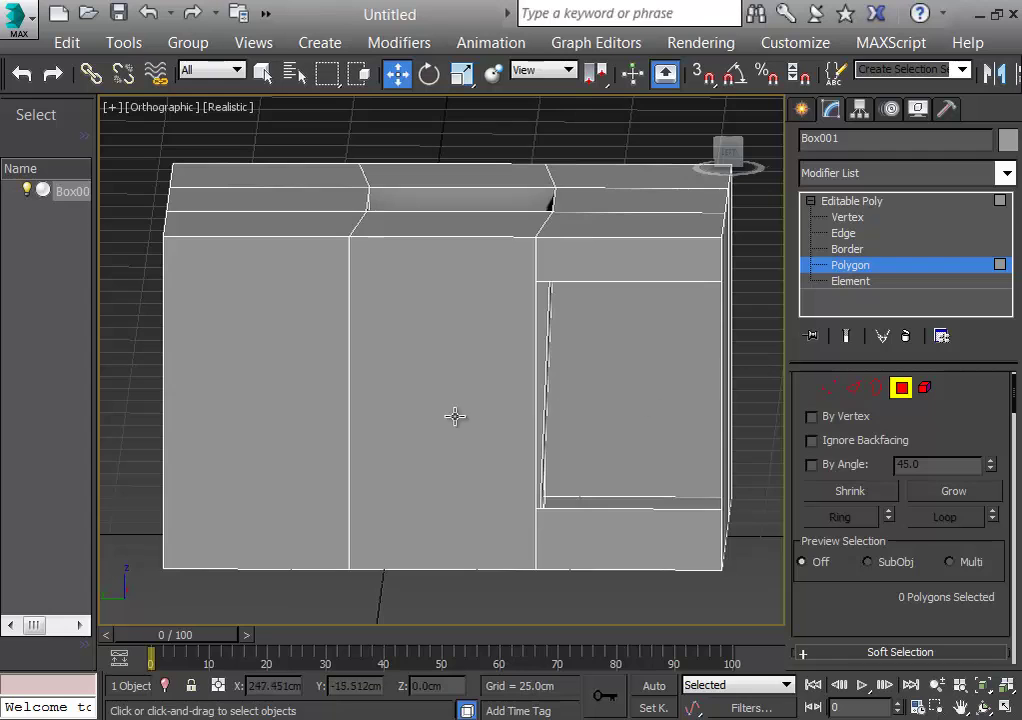
# Step: Delete the hollowed box from the scene
pyautogui.keyDown('alt'); pyautogui.moveTo(452, 415); pyautogui.dragTo(452, 417, button='middle'); pyautogui.keyUp('alt')
pyautogui.scroll(3, 469, 425)
pyautogui.scroll(-3, 469, 425)
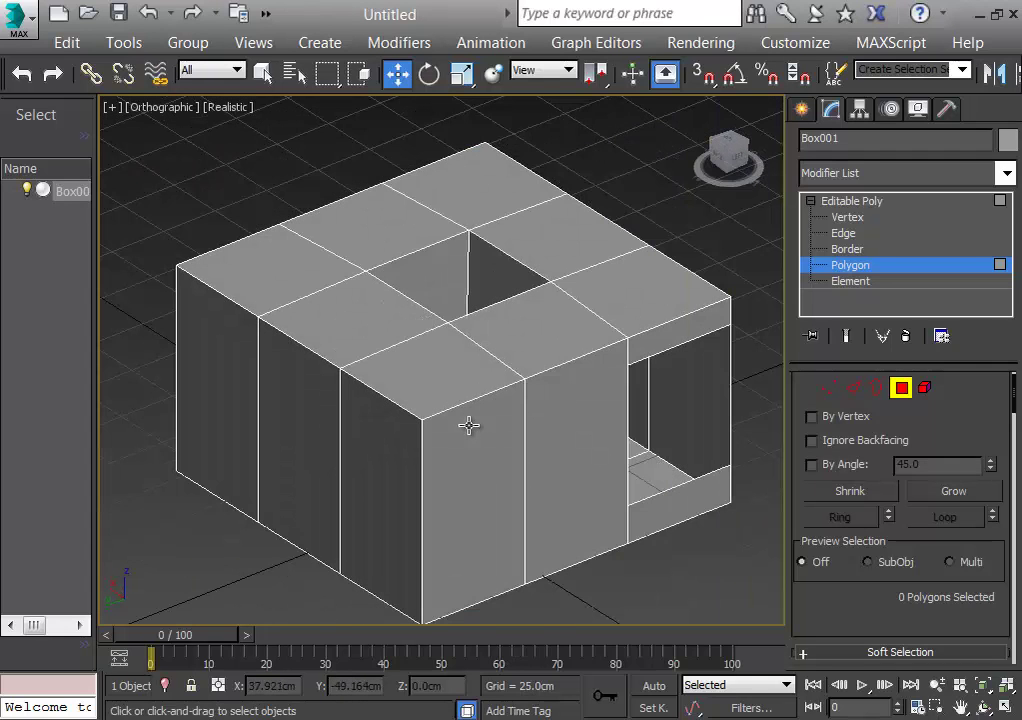
pyautogui.rightClick(62, 196)
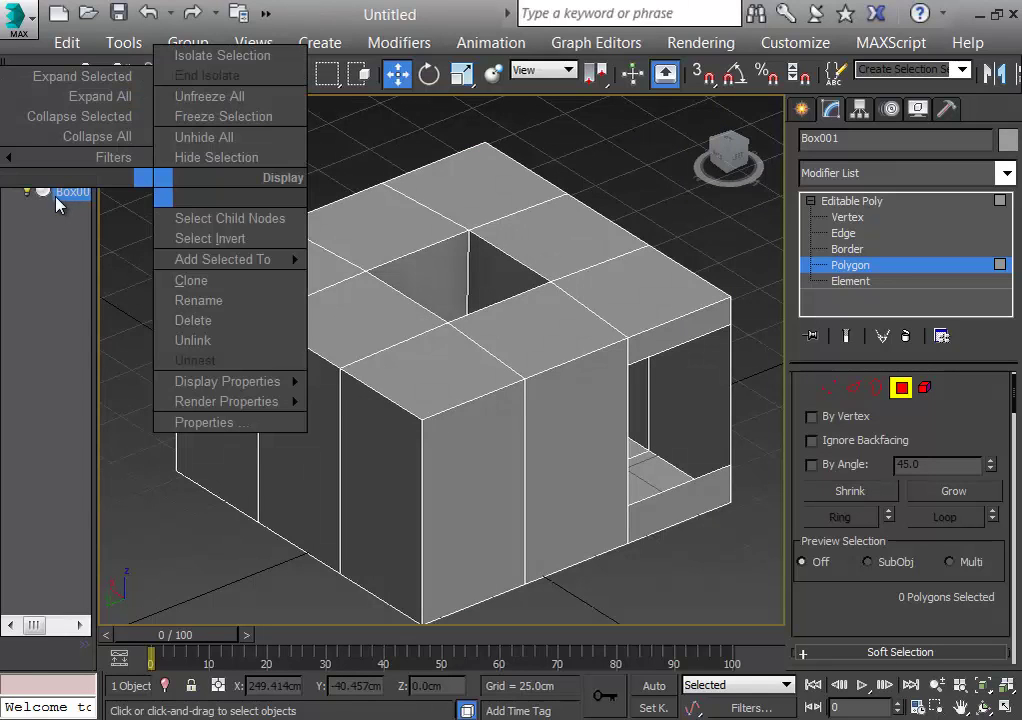
pyautogui.click(230, 321)
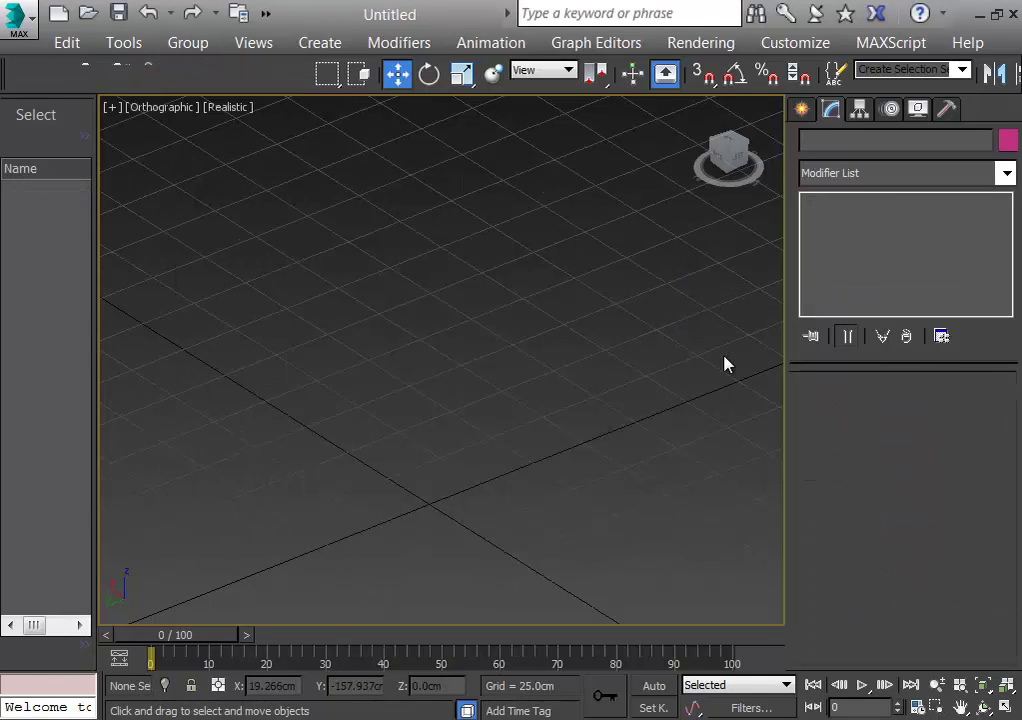
# Step: In the Perspective view, draw a new box about 189 cm long, 184 cm wide and 86 cm high
pyautogui.press('p')
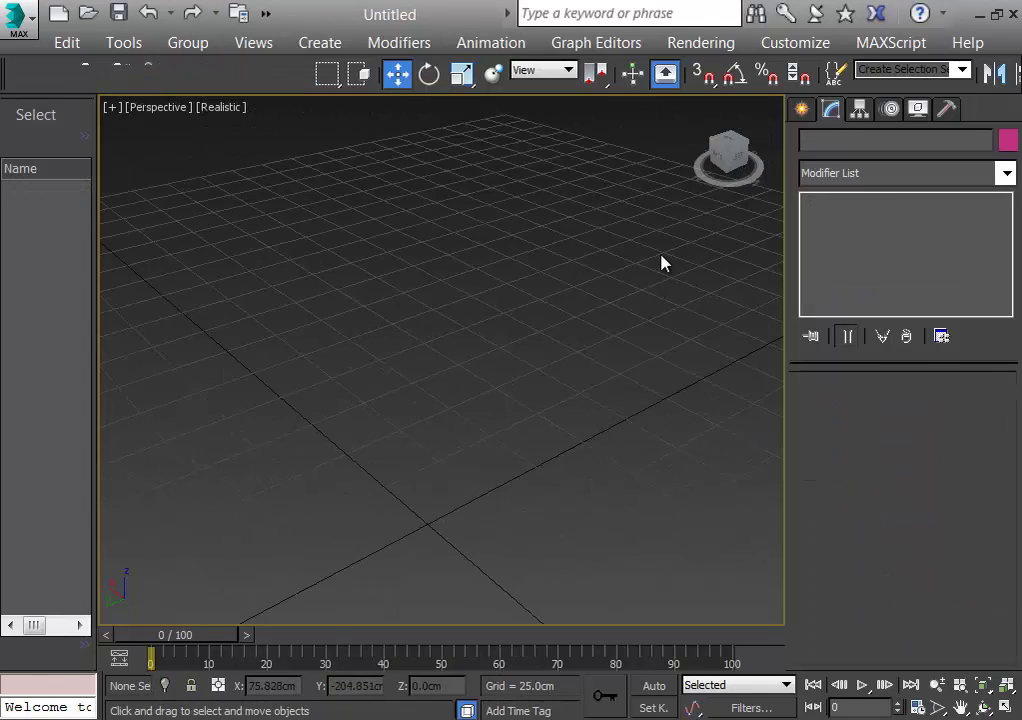
pyautogui.click(698, 108)
pyautogui.click(803, 110)
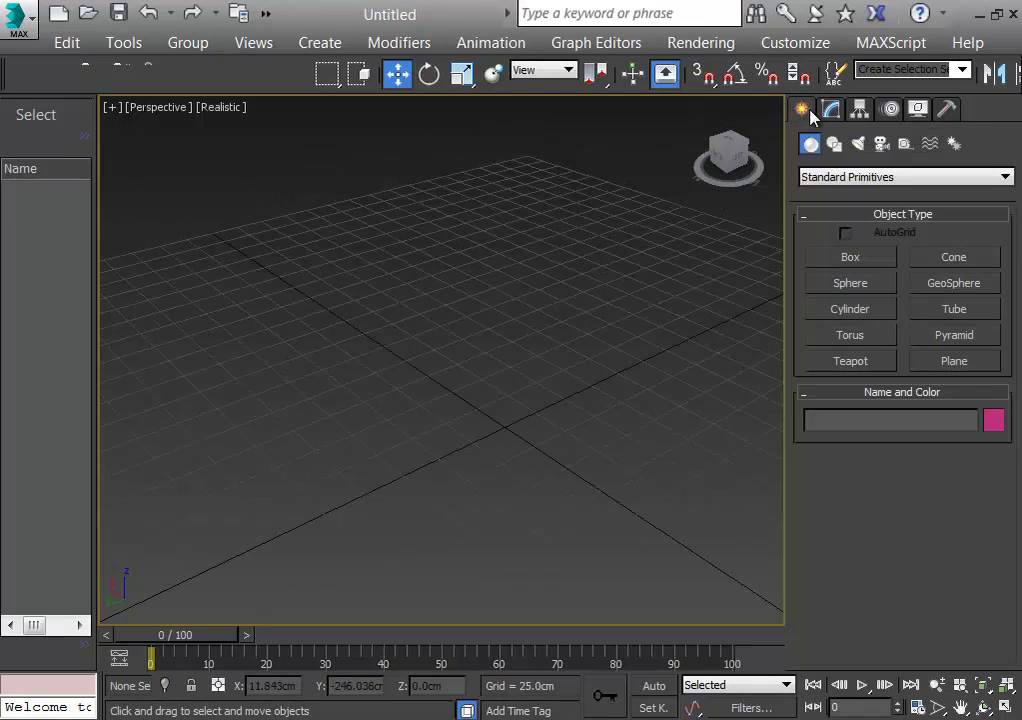
pyautogui.click(855, 258)
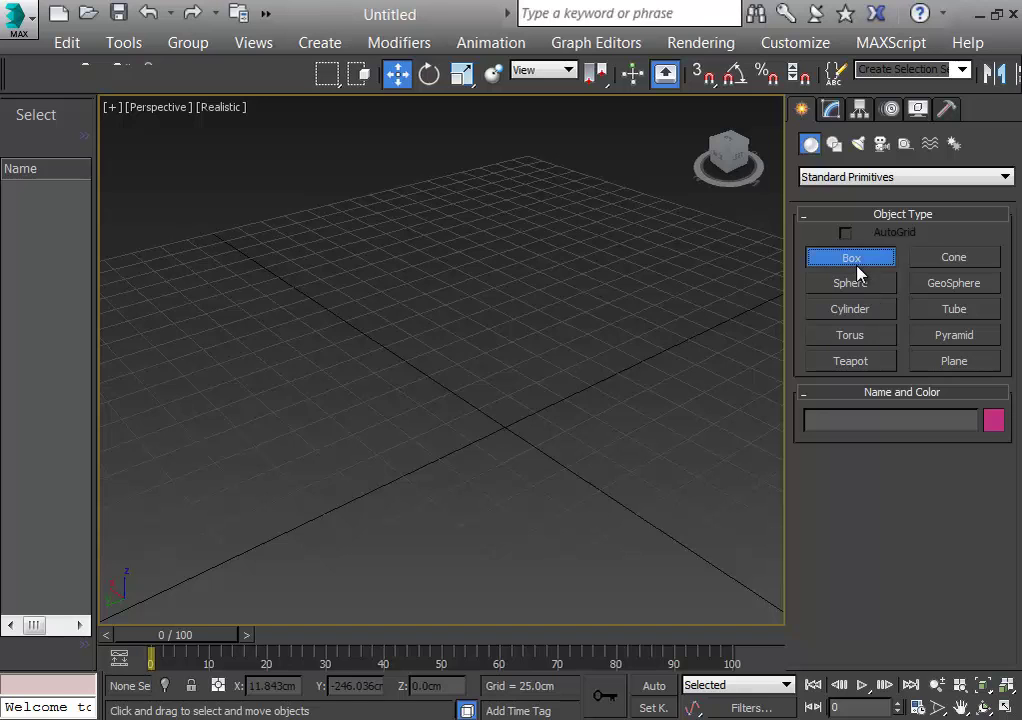
pyautogui.moveTo(343, 405); pyautogui.dragTo(787, 426)
pyautogui.click(768, 293)
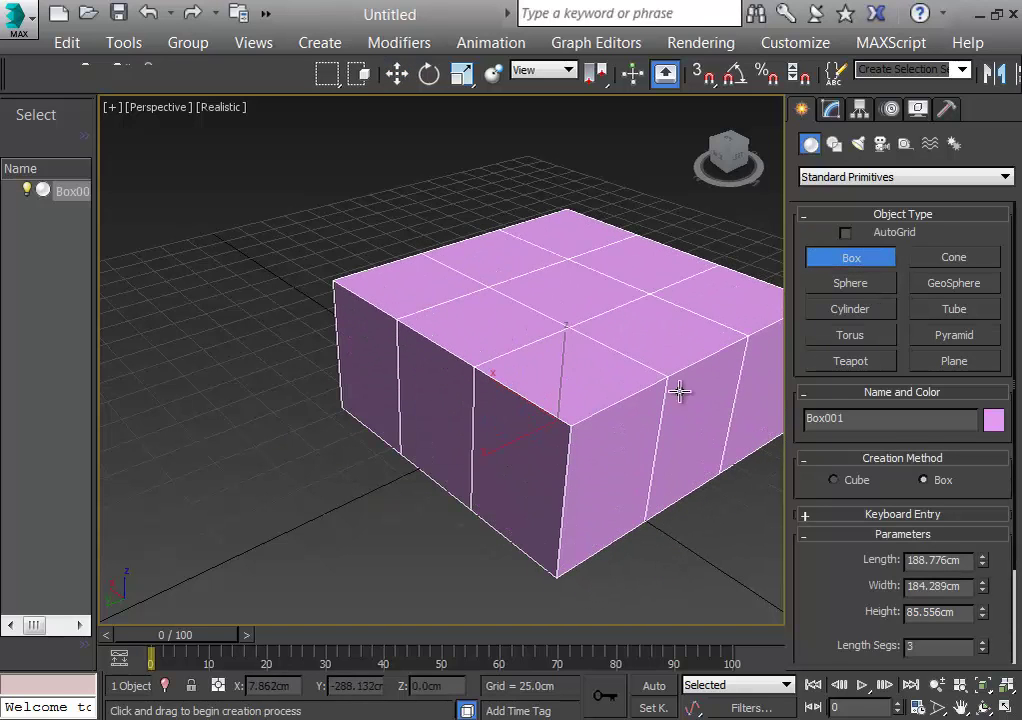
pyautogui.moveTo(565, 604); pyautogui.dragTo(707, 567, button='middle')
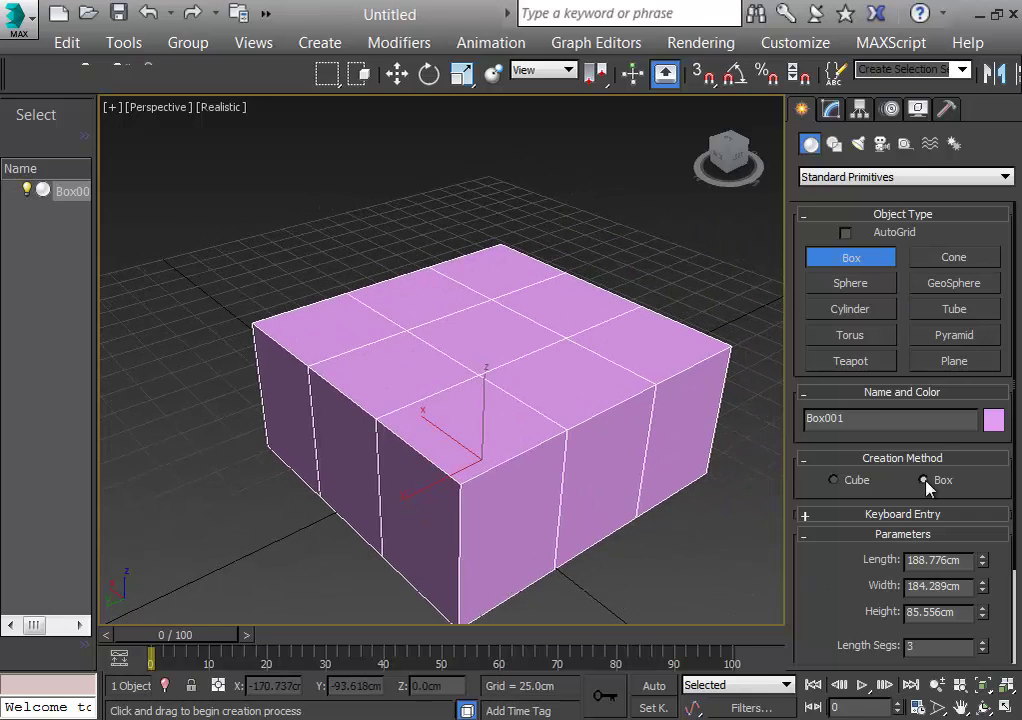
# Step: Set both the length segments and the width segments of the new box to 6 and keep the box selected
pyautogui.click(834, 109)
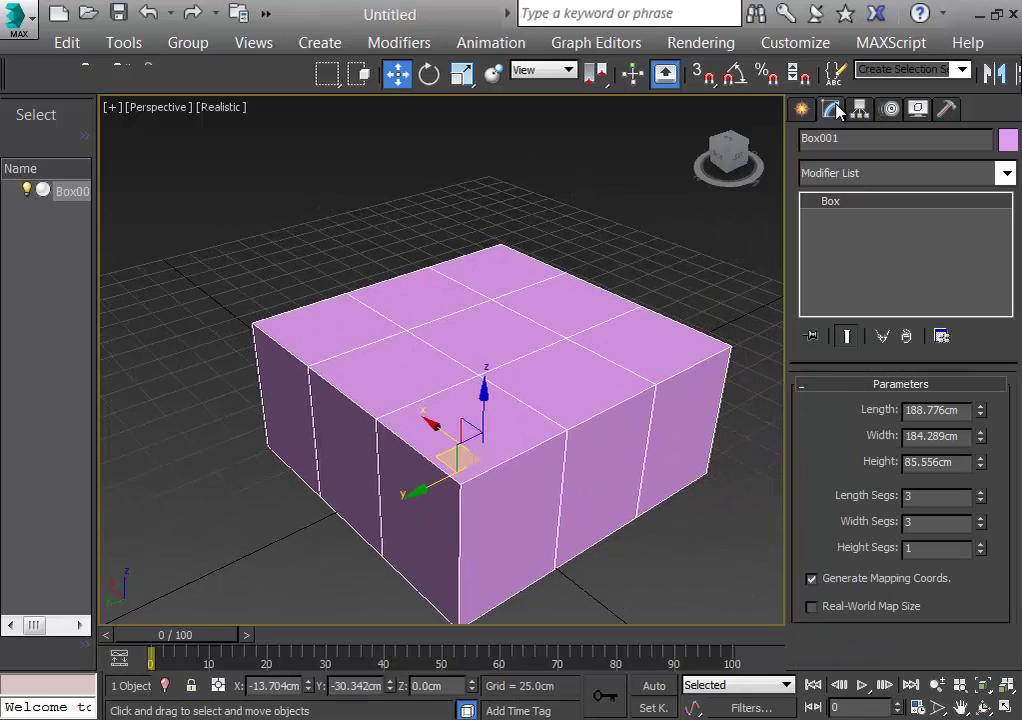
pyautogui.click(981, 493)
pyautogui.click(981, 493)
pyautogui.click(981, 493)
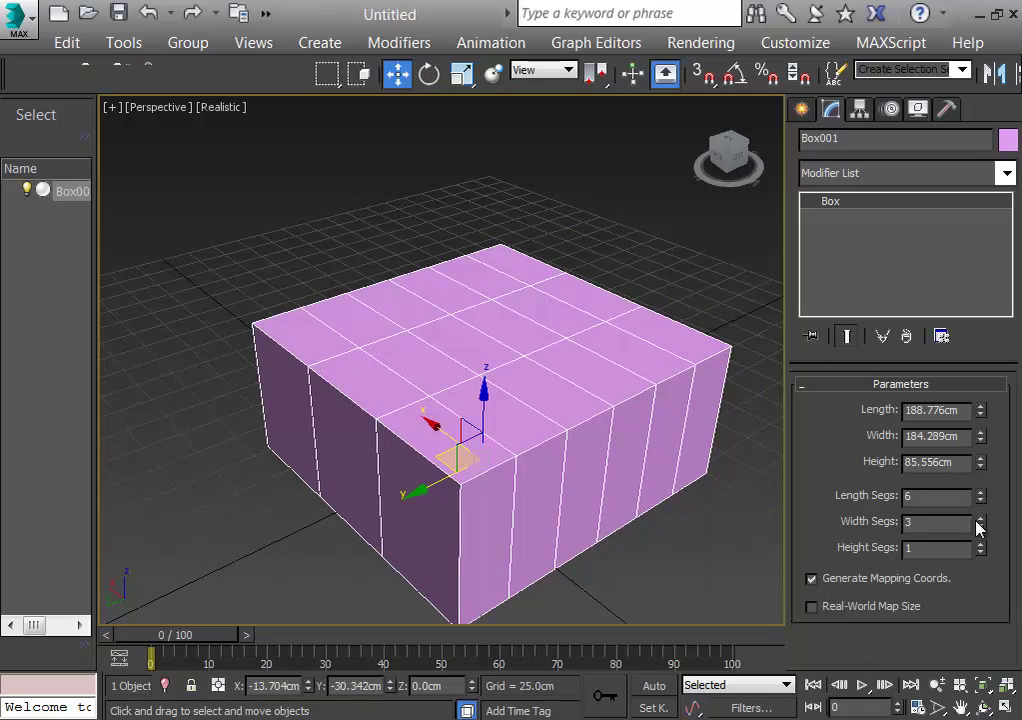
pyautogui.click(980, 519)
pyautogui.click(980, 519)
pyautogui.moveTo(981, 522); pyautogui.dragTo(981, 522)
pyautogui.hotkey('ctrl', 'z')
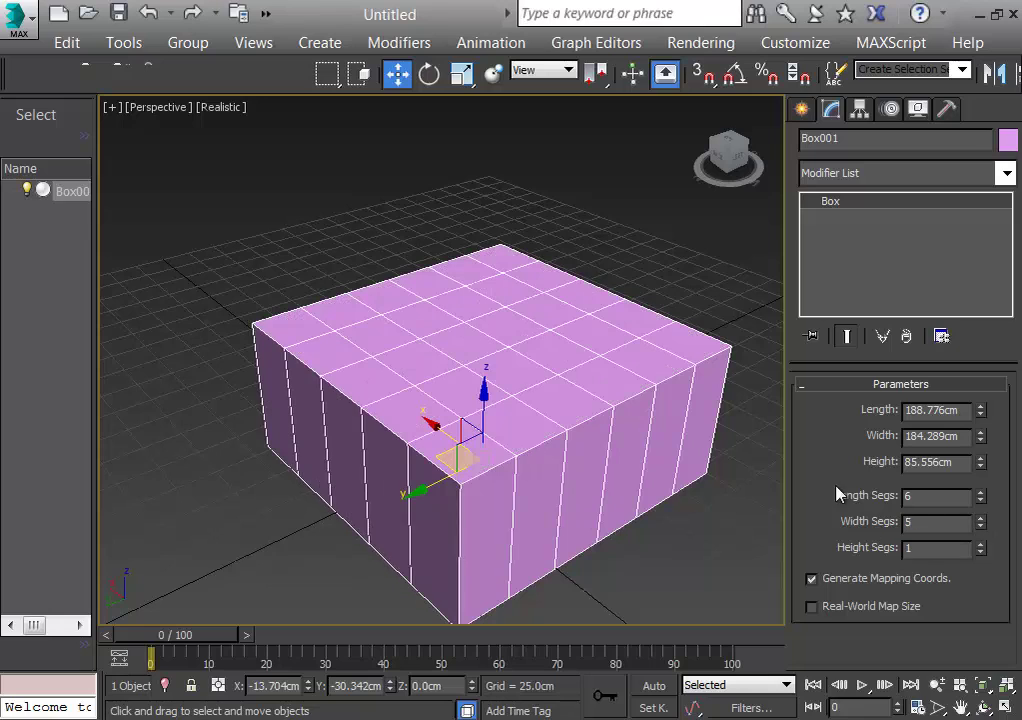
pyautogui.click(981, 527)
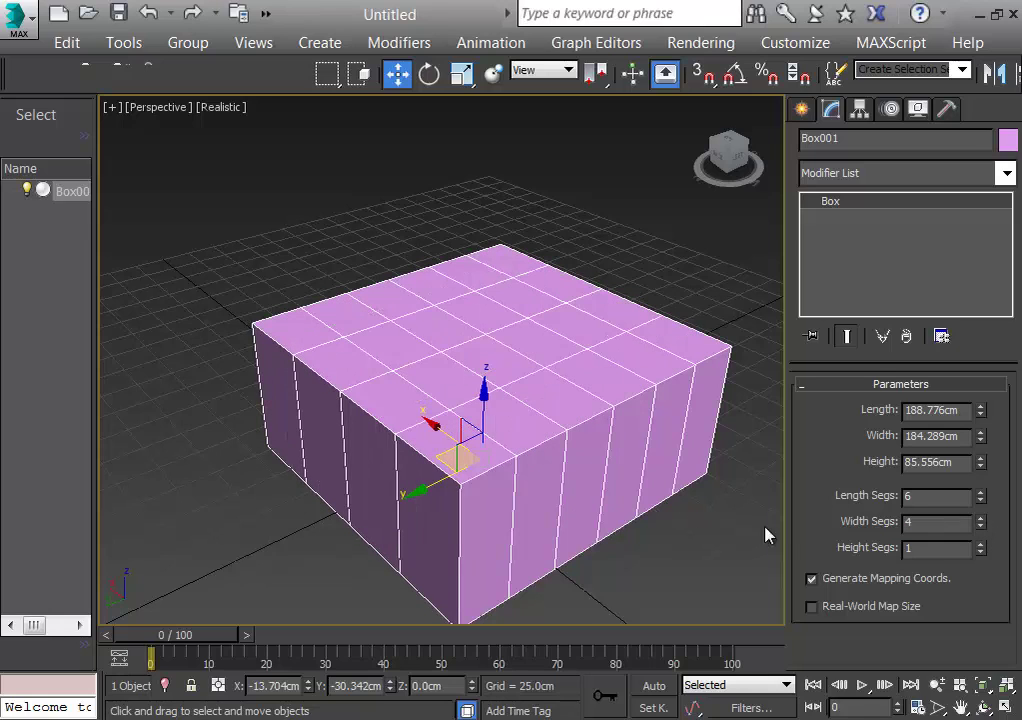
pyautogui.click(980, 519)
pyautogui.click(980, 519)
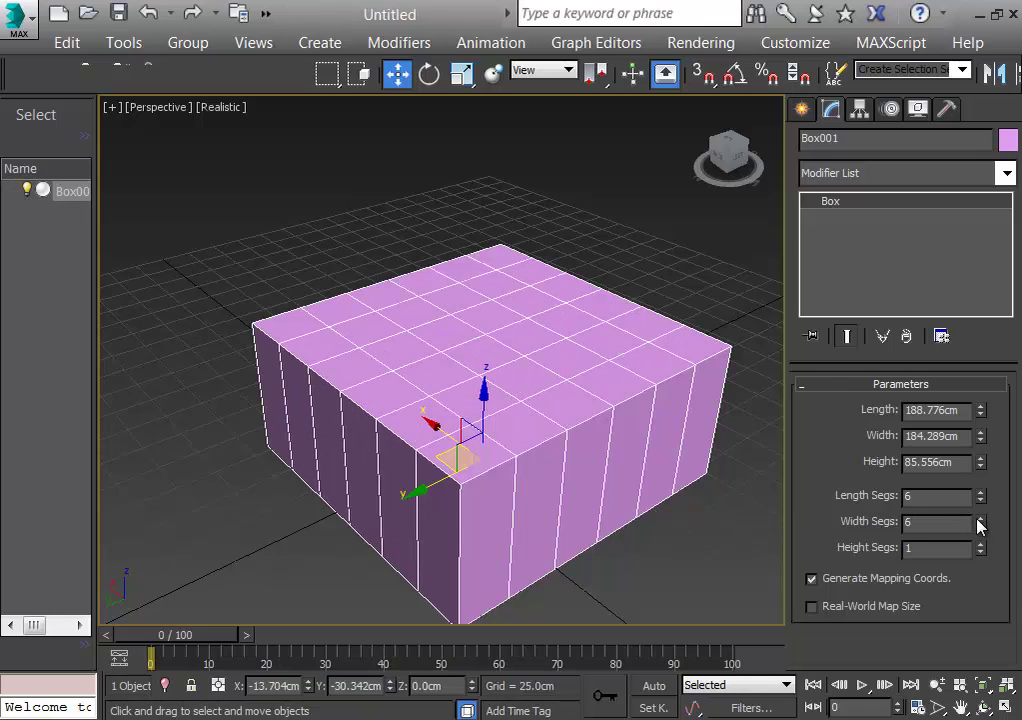
pyautogui.click(712, 527)
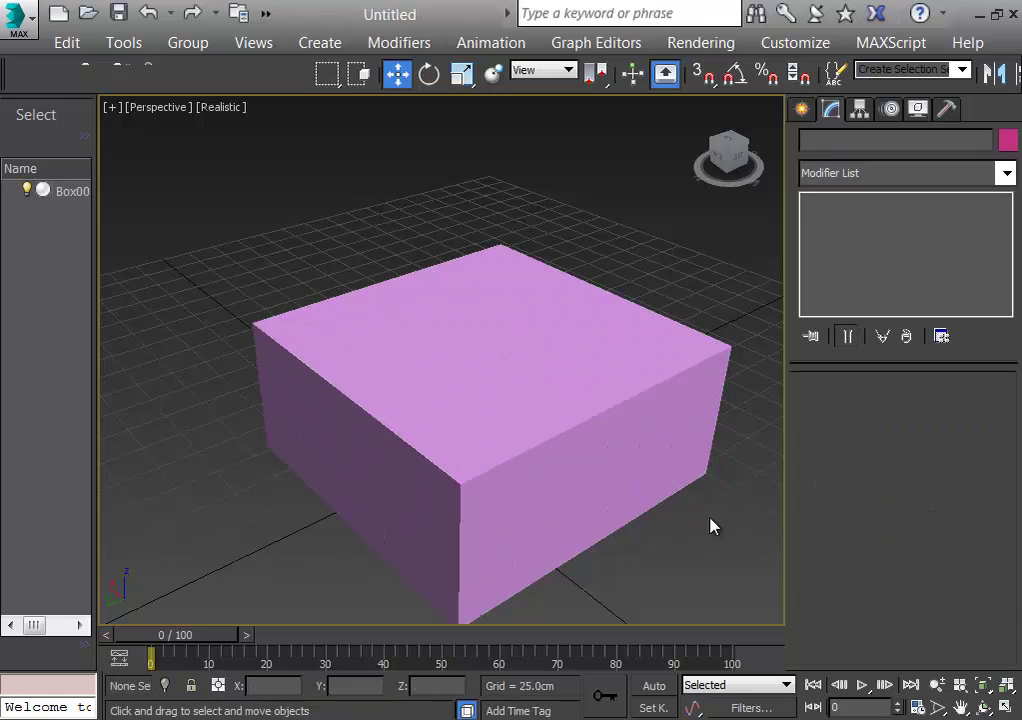
pyautogui.click(595, 458)
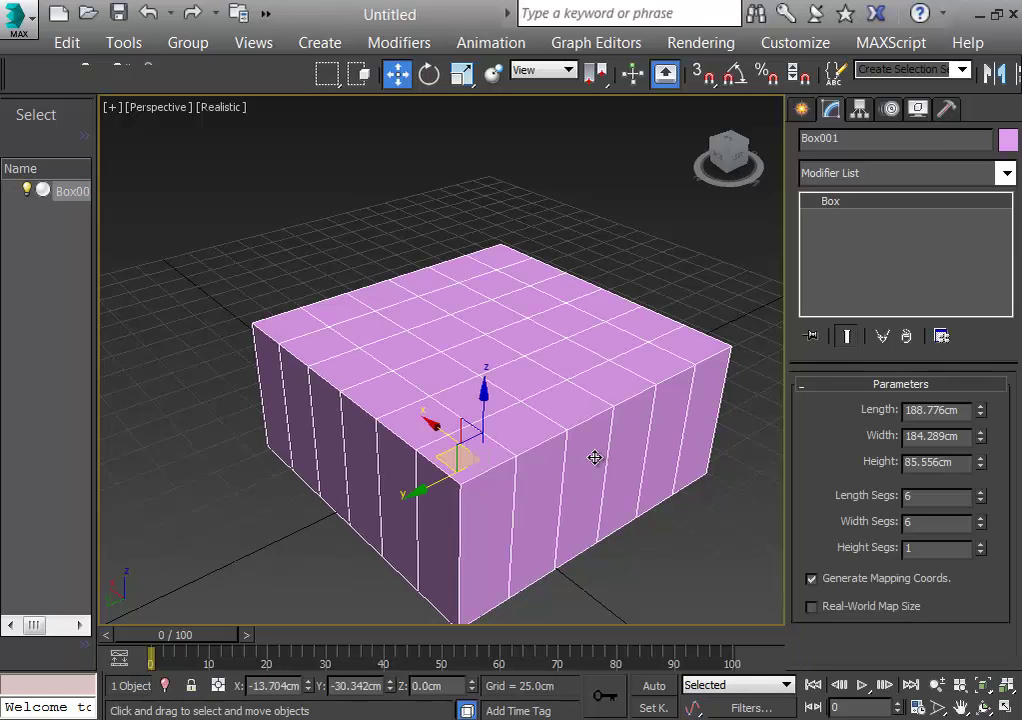
# Step: Show the box in the Top view and convert it to an Editable Poly
pyautogui.press('t')
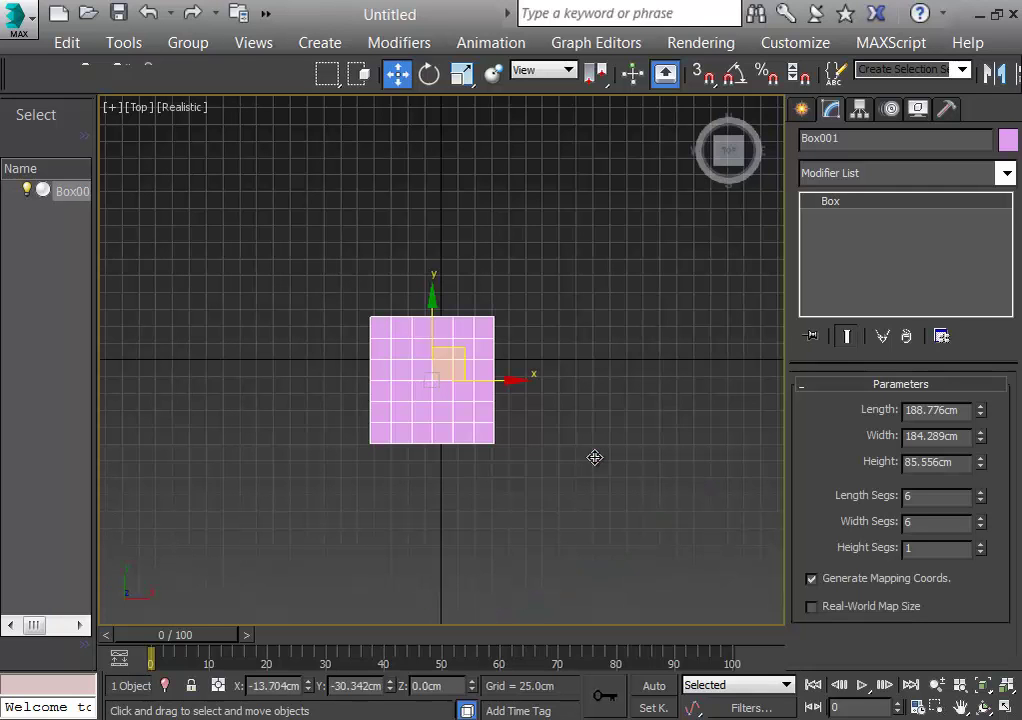
pyautogui.scroll(-3, 595, 458)
pyautogui.scroll(5, 595, 458)
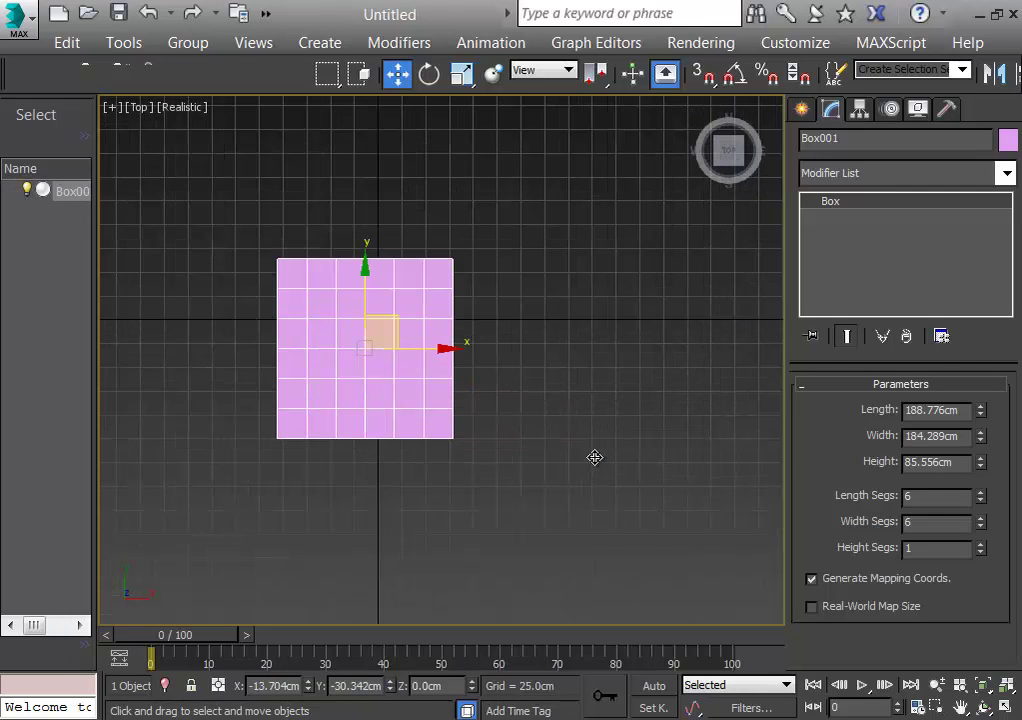
pyautogui.scroll(2, 595, 458)
pyautogui.moveTo(595, 458); pyautogui.dragTo(794, 492, button='middle')
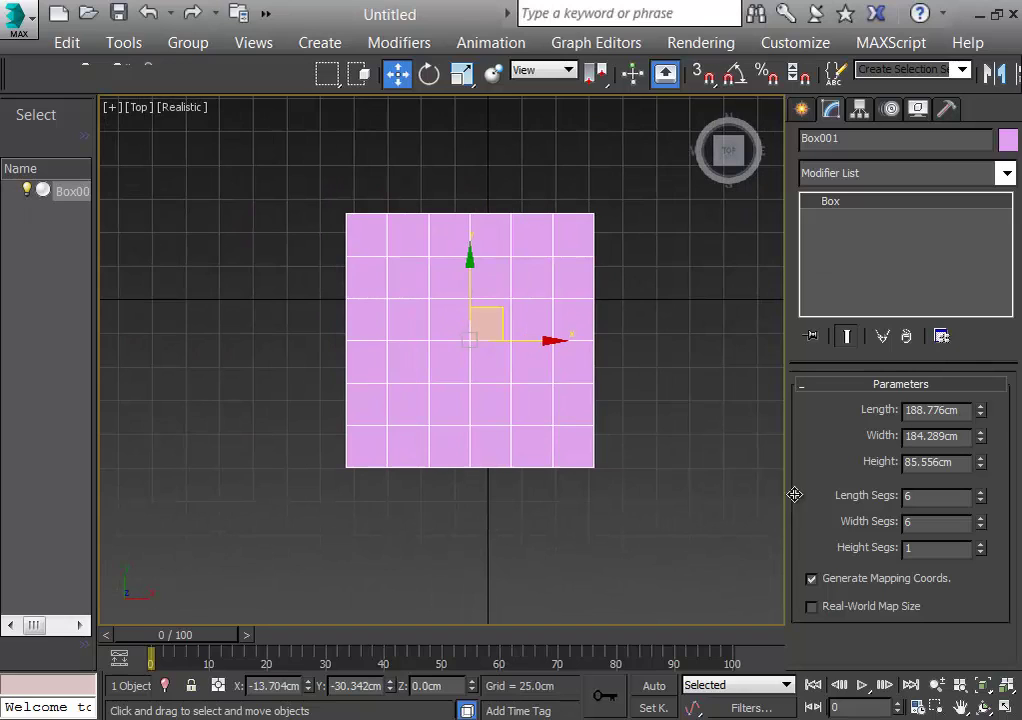
pyautogui.rightClick(410, 318)
pyautogui.moveTo(520, 569)
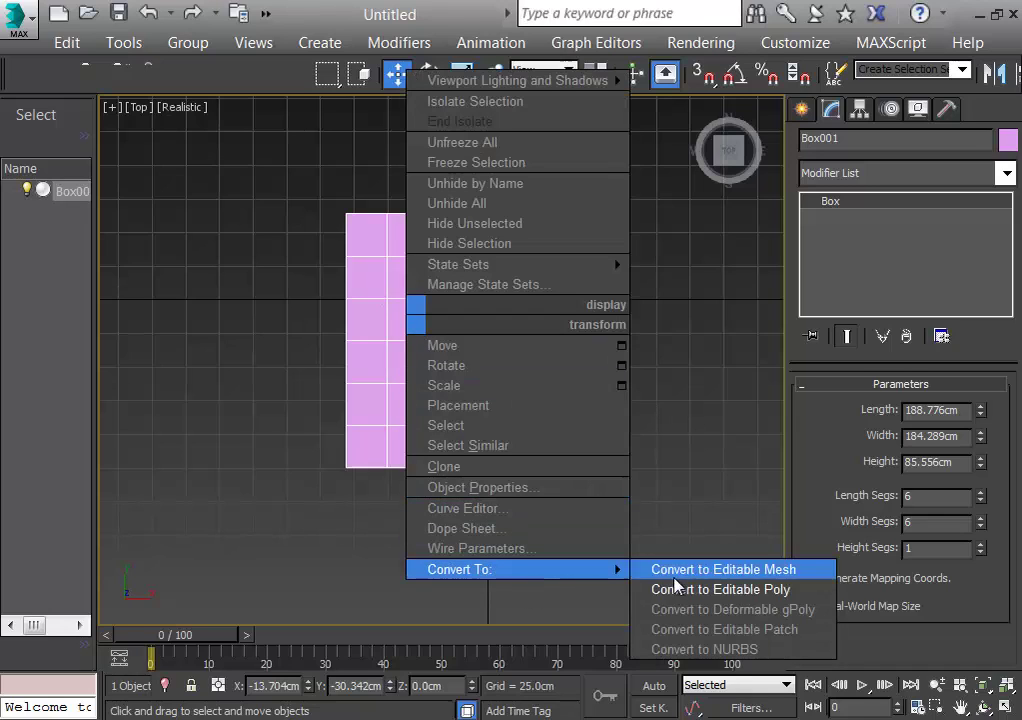
pyautogui.click(735, 592)
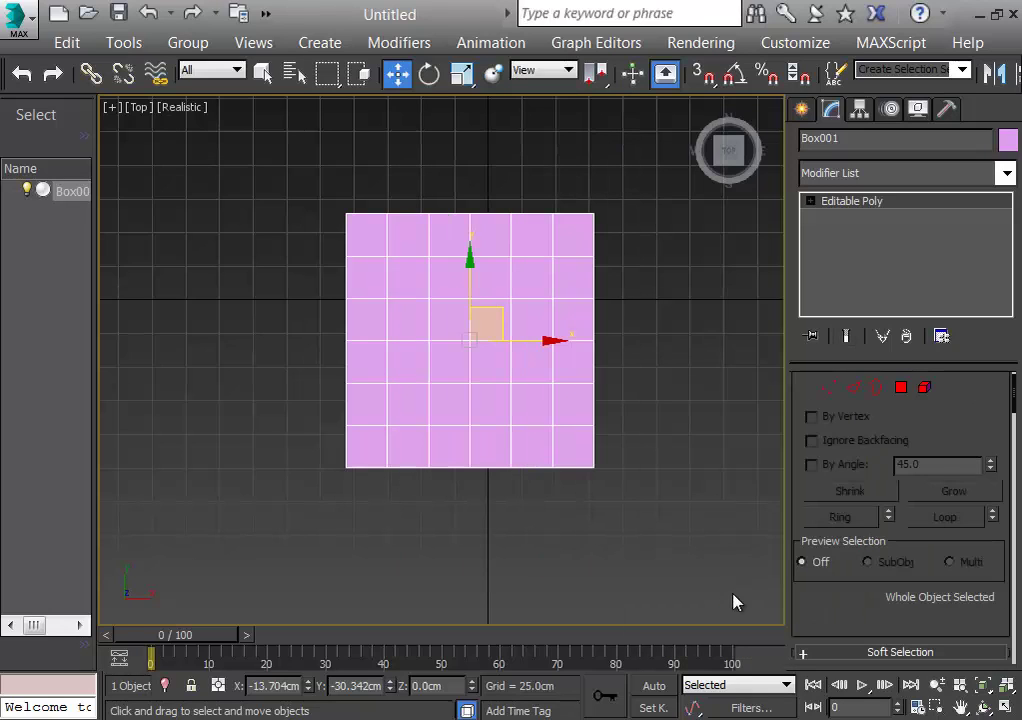
# Step: At Polygon level, select the central 4 × 4 block of polygons on the box's top face, leaving the outer ring unselected
pyautogui.click(900, 387)
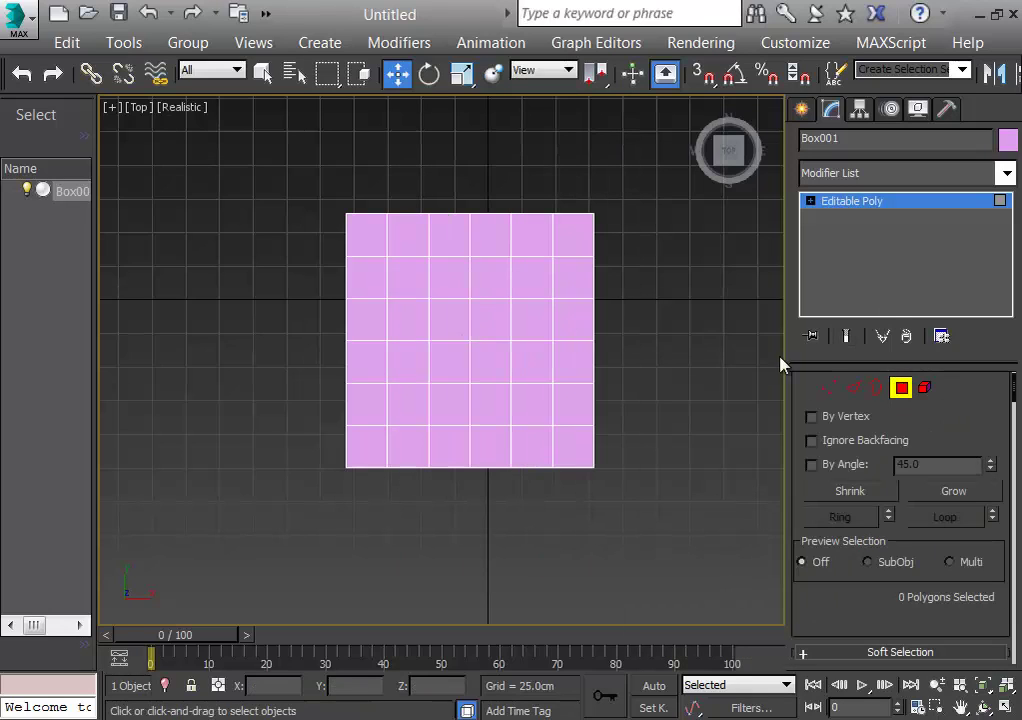
pyautogui.moveTo(411, 276); pyautogui.dragTo(464, 288)
pyautogui.hotkey('ctrl', 'z')
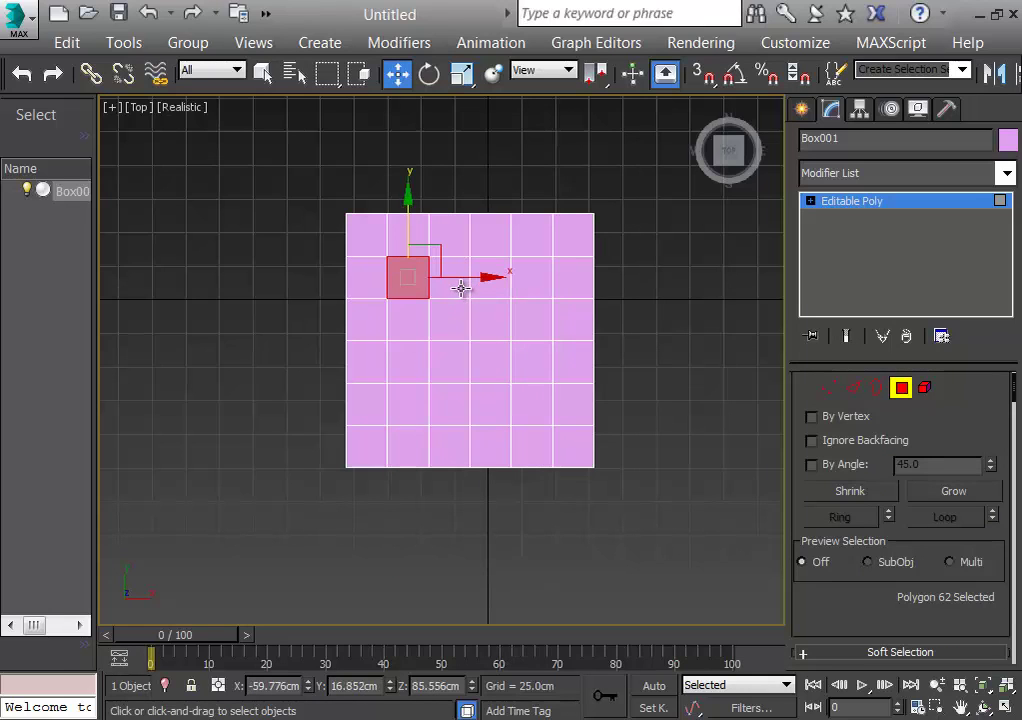
pyautogui.keyDown('ctrl'); pyautogui.click(460, 290); pyautogui.keyUp('ctrl')
pyautogui.keyDown('ctrl'); pyautogui.click(486, 283); pyautogui.keyUp('ctrl')
pyautogui.keyDown('ctrl'); pyautogui.click(524, 283); pyautogui.keyUp('ctrl')
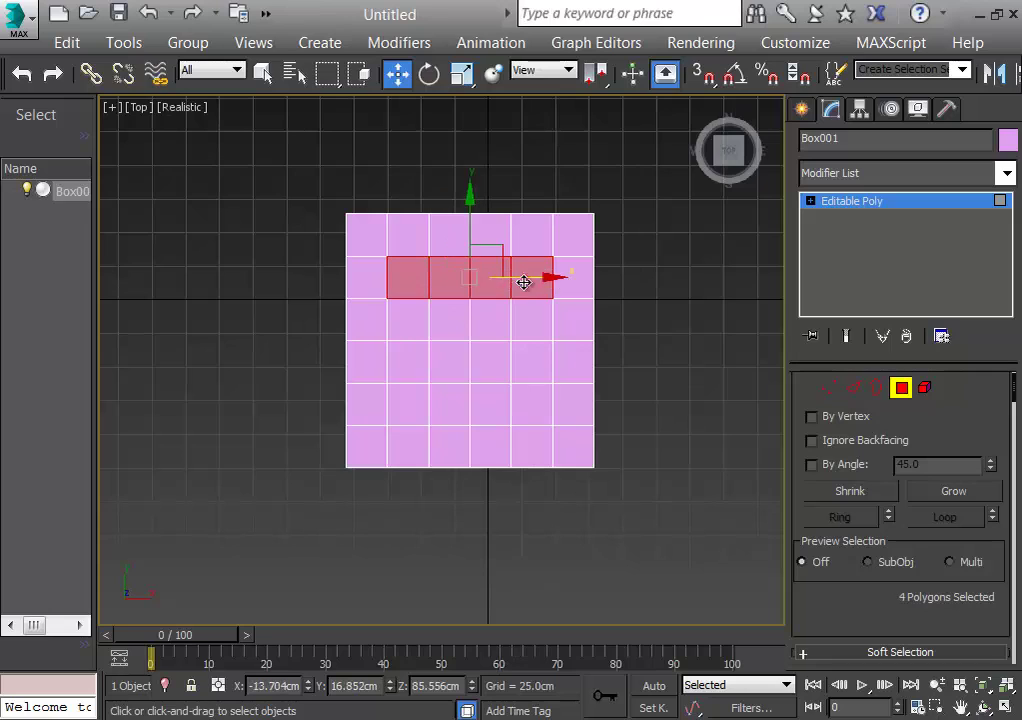
pyautogui.keyDown('ctrl'); pyautogui.click(525, 321); pyautogui.keyUp('ctrl')
pyautogui.keyDown('ctrl'); pyautogui.click(522, 360); pyautogui.keyUp('ctrl')
pyautogui.keyDown('ctrl'); pyautogui.click(529, 394); pyautogui.keyUp('ctrl')
pyautogui.keyDown('ctrl'); pyautogui.click(492, 398); pyautogui.keyUp('ctrl')
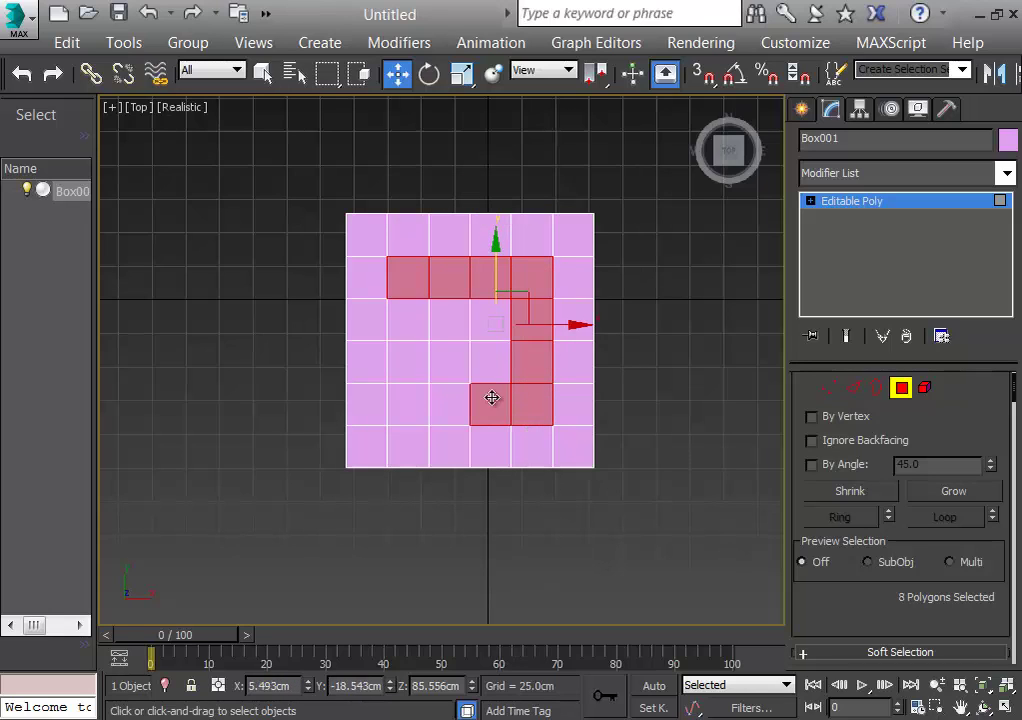
pyautogui.keyDown('ctrl'); pyautogui.click(488, 360); pyautogui.keyUp('ctrl')
pyautogui.keyDown('ctrl'); pyautogui.click(478, 322); pyautogui.keyUp('ctrl')
pyautogui.keyDown('ctrl'); pyautogui.click(424, 318); pyautogui.keyUp('ctrl')
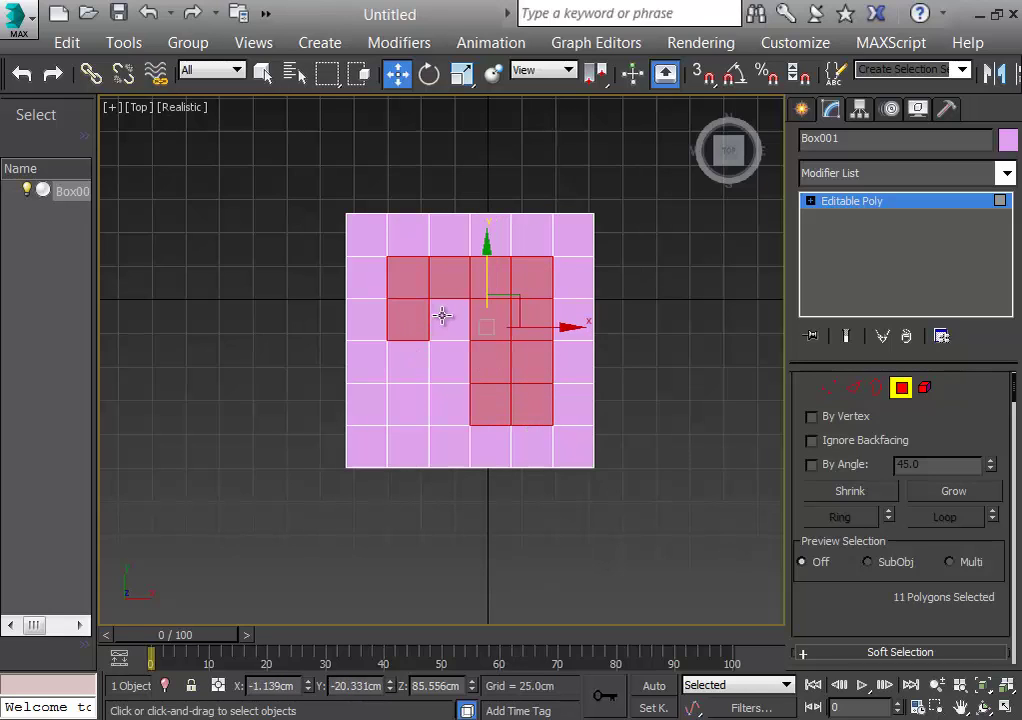
pyautogui.keyDown('ctrl'); pyautogui.click(443, 316); pyautogui.keyUp('ctrl')
pyautogui.keyDown('ctrl'); pyautogui.click(461, 356); pyautogui.keyUp('ctrl')
pyautogui.keyDown('ctrl'); pyautogui.click(420, 352); pyautogui.keyUp('ctrl')
pyautogui.keyDown('ctrl'); pyautogui.click(420, 392); pyautogui.keyUp('ctrl')
pyautogui.keyDown('ctrl'); pyautogui.click(466, 400); pyautogui.keyUp('ctrl')
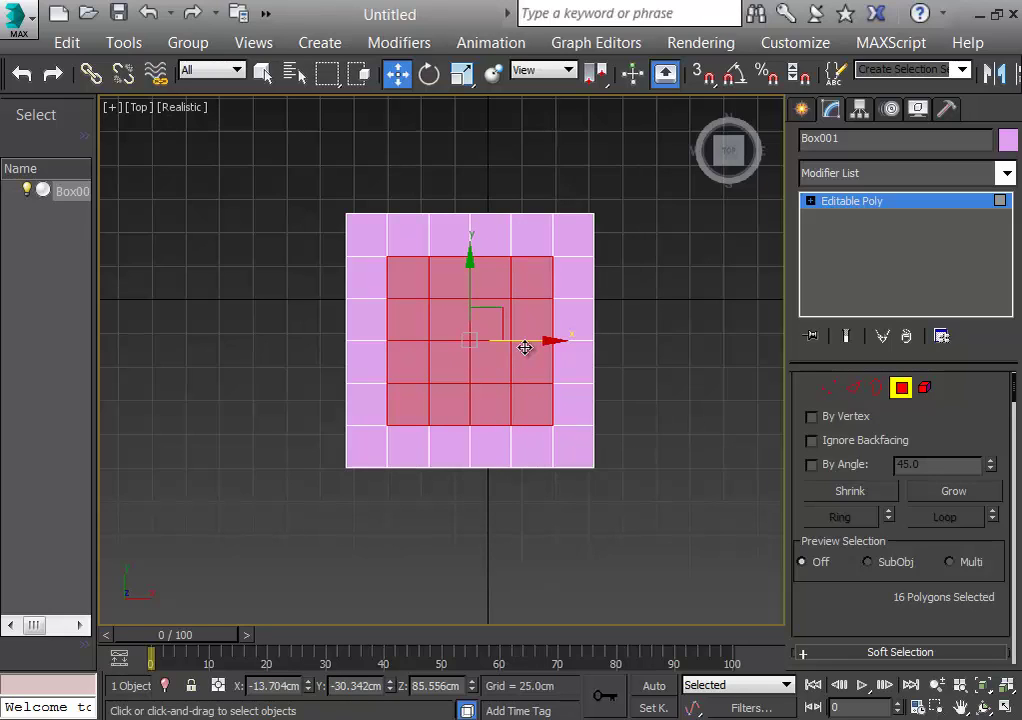
# Step: Add the central 4 × 4 block of polygons on the box's bottom face to the selection, leaving its outer ring unselected
pyautogui.click(730, 188)
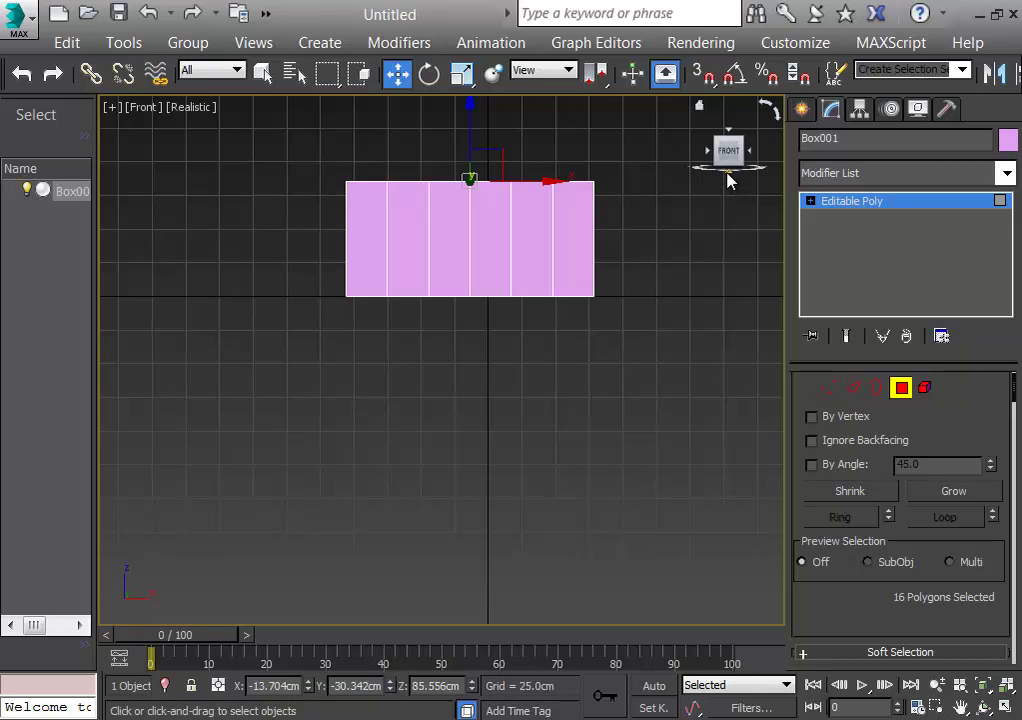
pyautogui.click(728, 180)
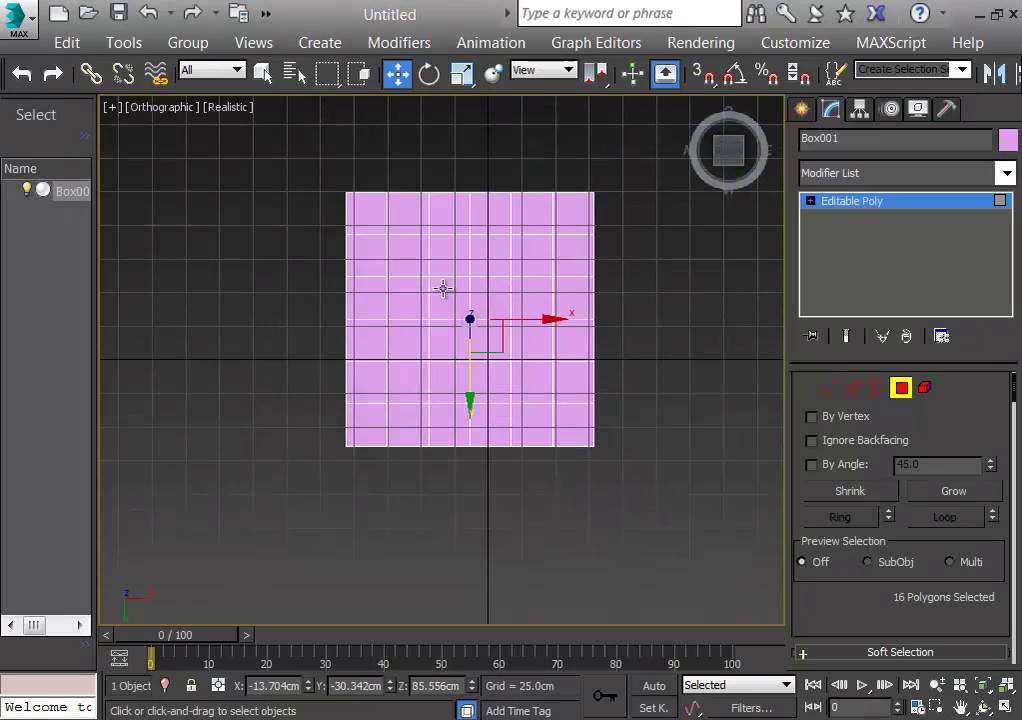
pyautogui.keyDown('ctrl'); pyautogui.click(410, 257); pyautogui.keyUp('ctrl')
pyautogui.keyDown('ctrl'); pyautogui.click(452, 255); pyautogui.keyUp('ctrl')
pyautogui.keyDown('ctrl'); pyautogui.click(488, 254); pyautogui.keyUp('ctrl')
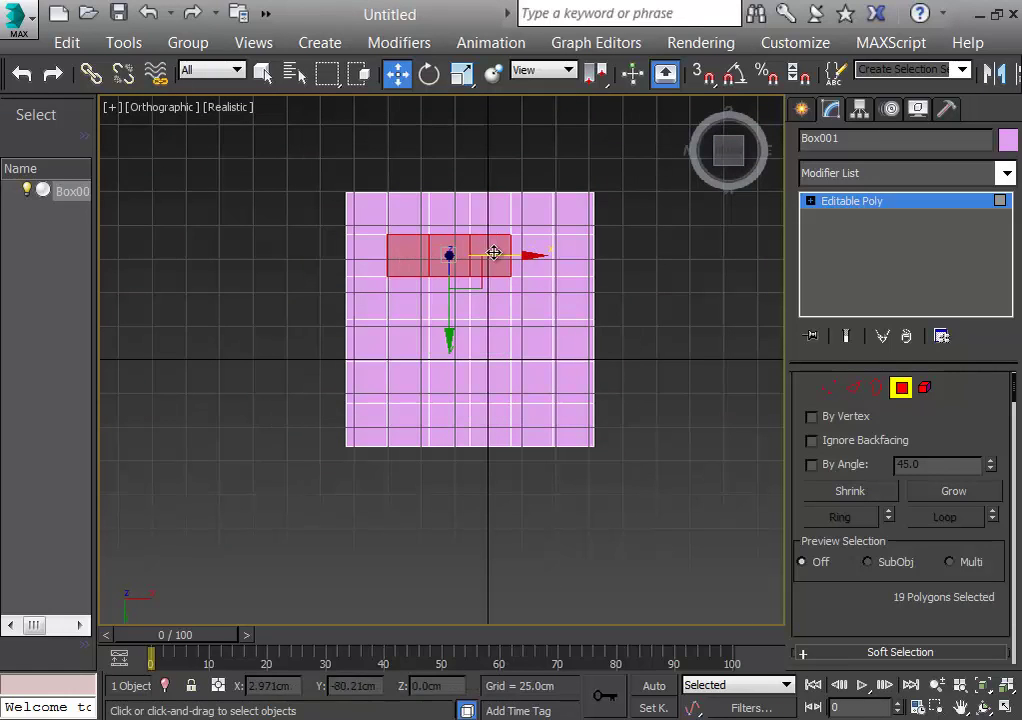
pyautogui.keyDown('ctrl'); pyautogui.click(536, 254); pyautogui.keyUp('ctrl')
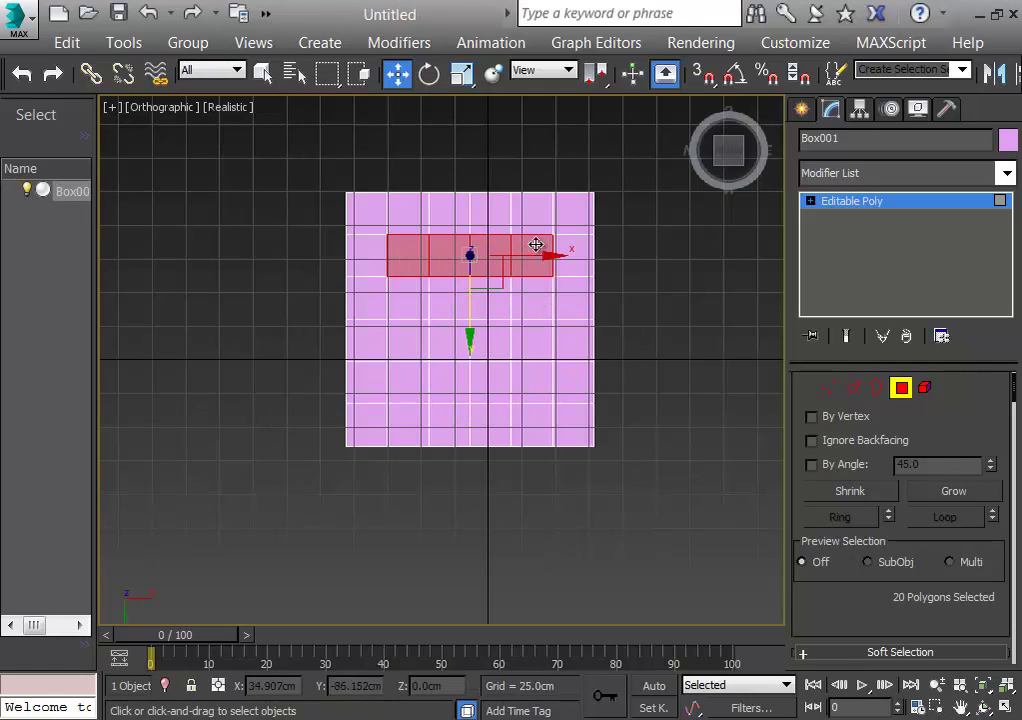
pyautogui.keyDown('ctrl'); pyautogui.click(531, 298); pyautogui.keyUp('ctrl')
pyautogui.keyDown('ctrl'); pyautogui.click(530, 342); pyautogui.keyUp('ctrl')
pyautogui.keyDown('ctrl'); pyautogui.click(531, 380); pyautogui.keyUp('ctrl')
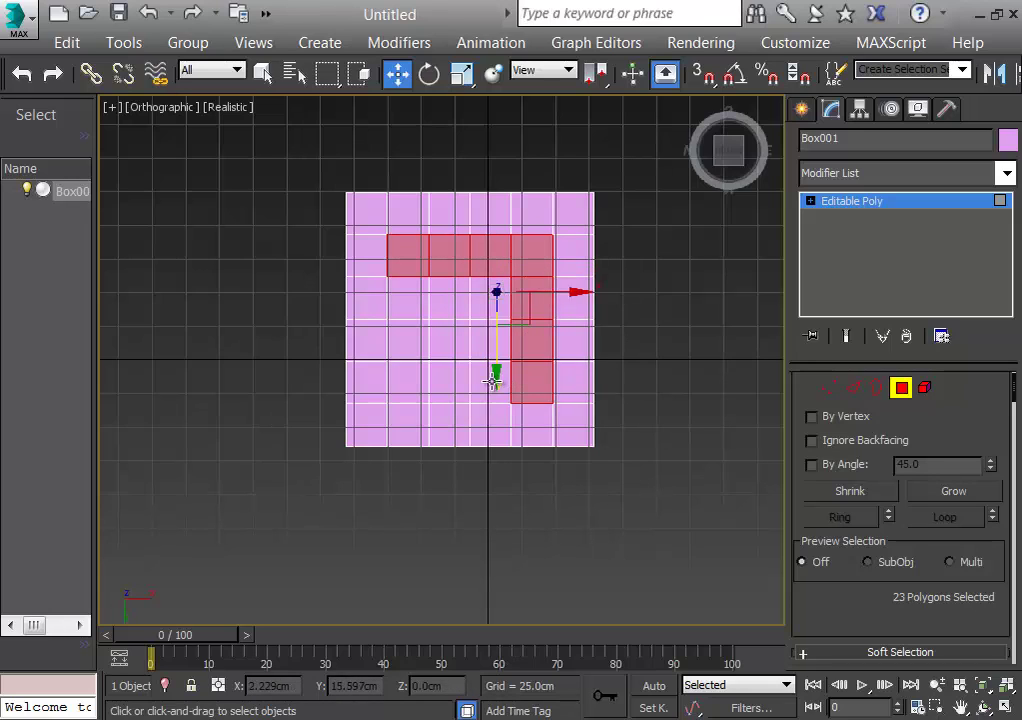
pyautogui.keyDown('ctrl'); pyautogui.click(490, 380); pyautogui.keyUp('ctrl')
pyautogui.keyDown('ctrl'); pyautogui.click(445, 381); pyautogui.keyUp('ctrl')
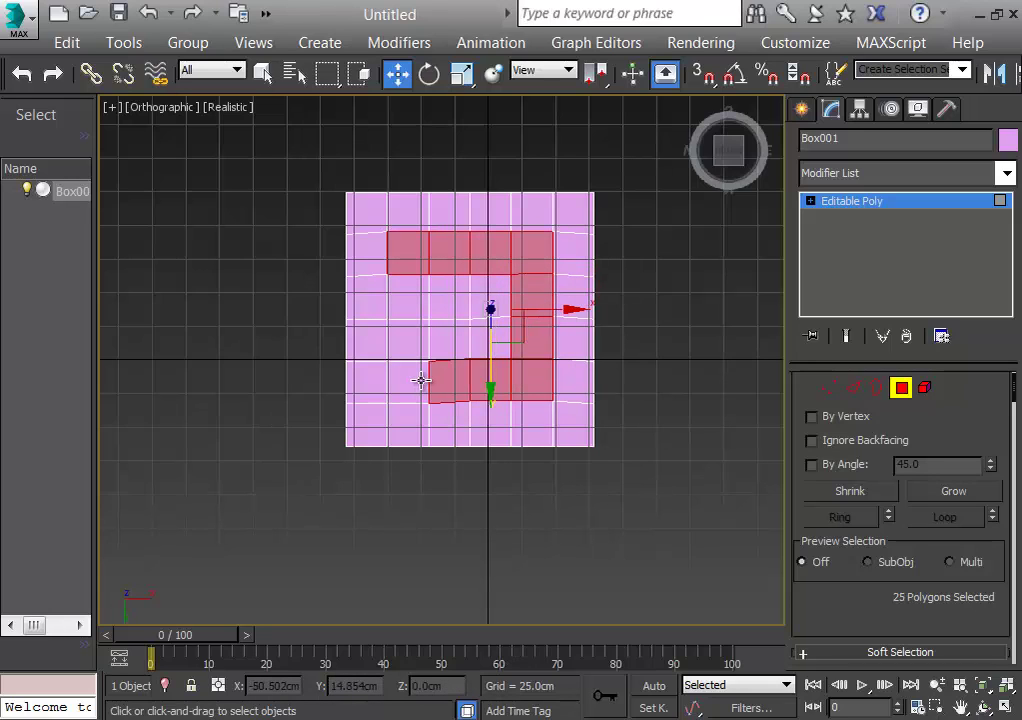
pyautogui.hotkey('ctrl', 'z')
pyautogui.keyDown('ctrl'); pyautogui.click(410, 381); pyautogui.keyUp('ctrl')
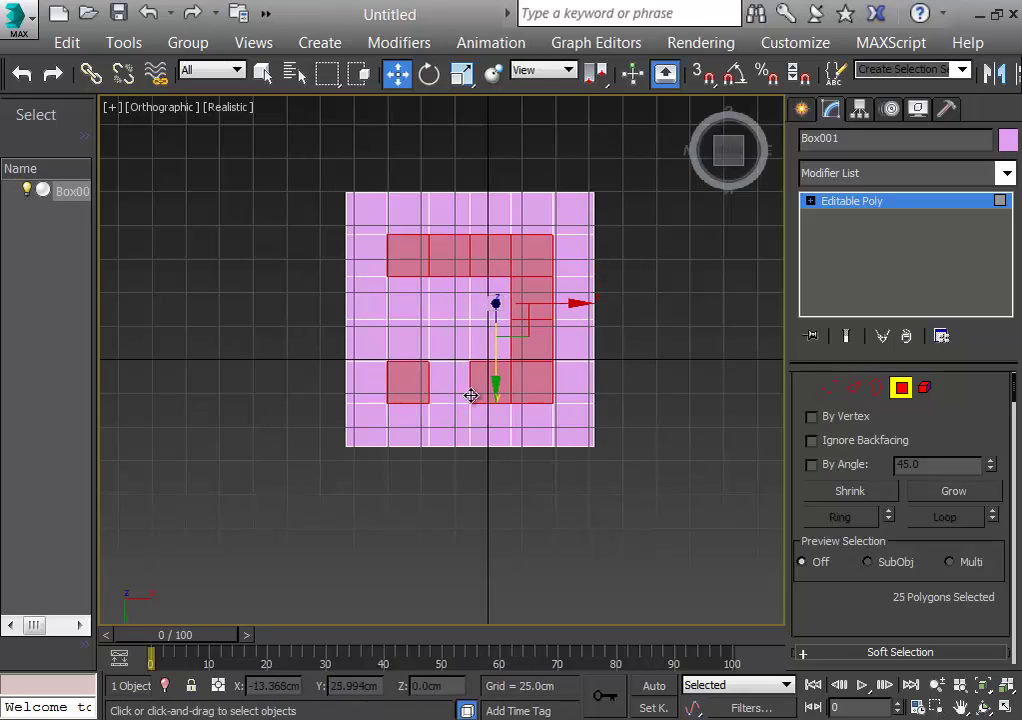
pyautogui.keyDown('ctrl'); pyautogui.click(449, 379); pyautogui.keyUp('ctrl')
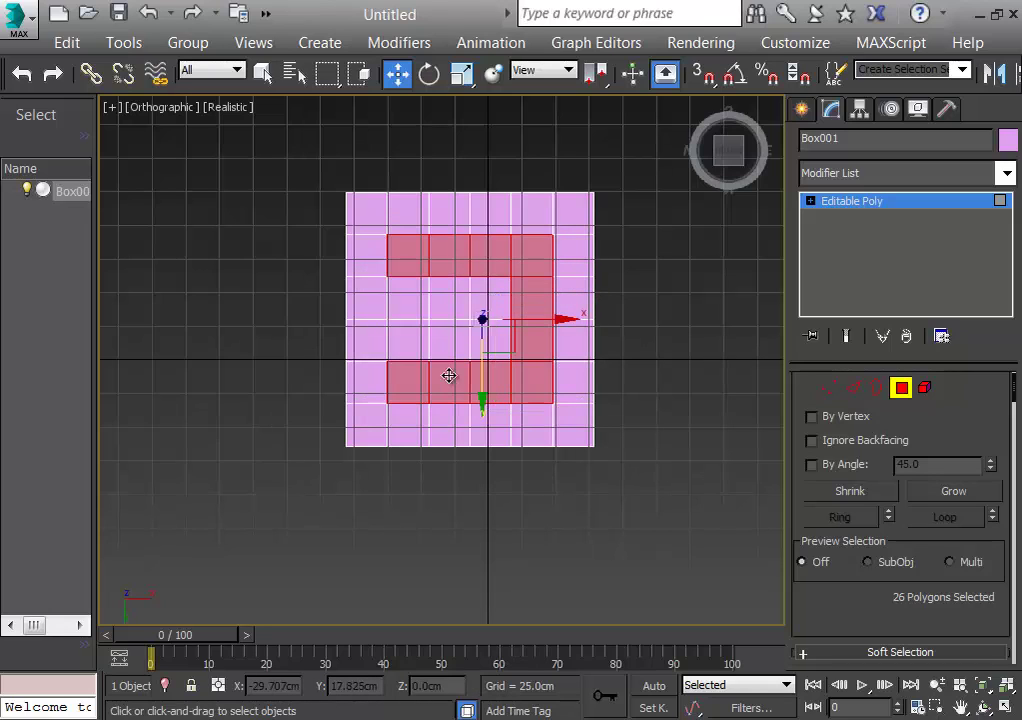
pyautogui.keyDown('ctrl'); pyautogui.click(418, 345); pyautogui.keyUp('ctrl')
pyautogui.keyDown('ctrl'); pyautogui.click(452, 345); pyautogui.keyUp('ctrl')
pyautogui.keyDown('ctrl'); pyautogui.click(494, 345); pyautogui.keyUp('ctrl')
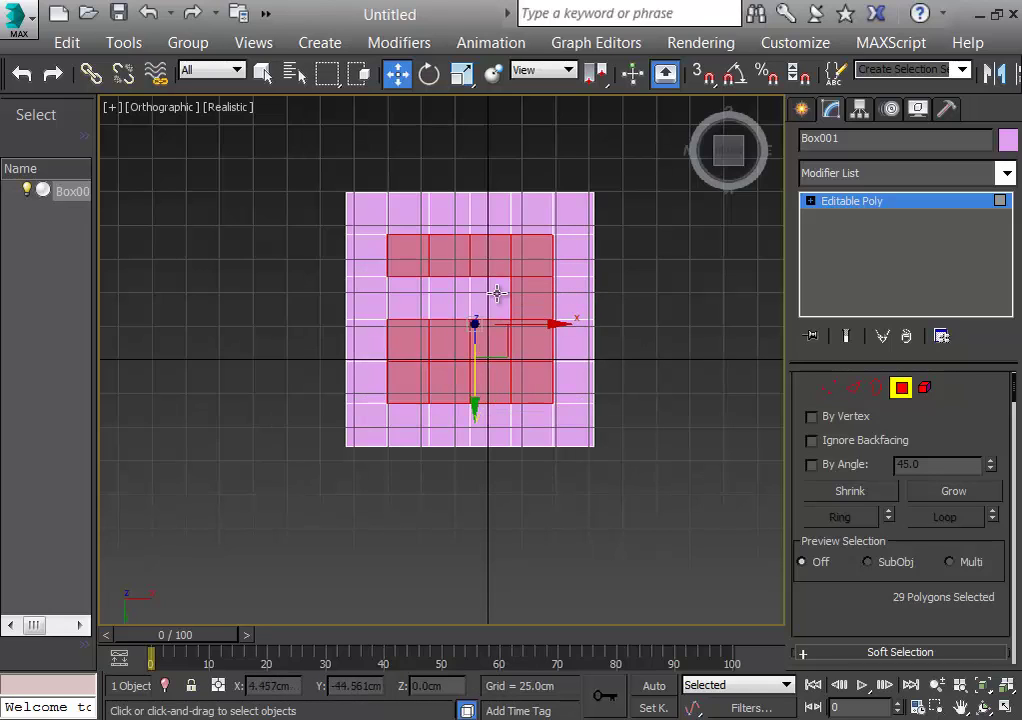
pyautogui.keyDown('ctrl'); pyautogui.click(494, 288); pyautogui.keyUp('ctrl')
pyautogui.keyDown('ctrl'); pyautogui.click(459, 292); pyautogui.keyUp('ctrl')
pyautogui.keyDown('ctrl'); pyautogui.click(420, 294); pyautogui.keyUp('ctrl')
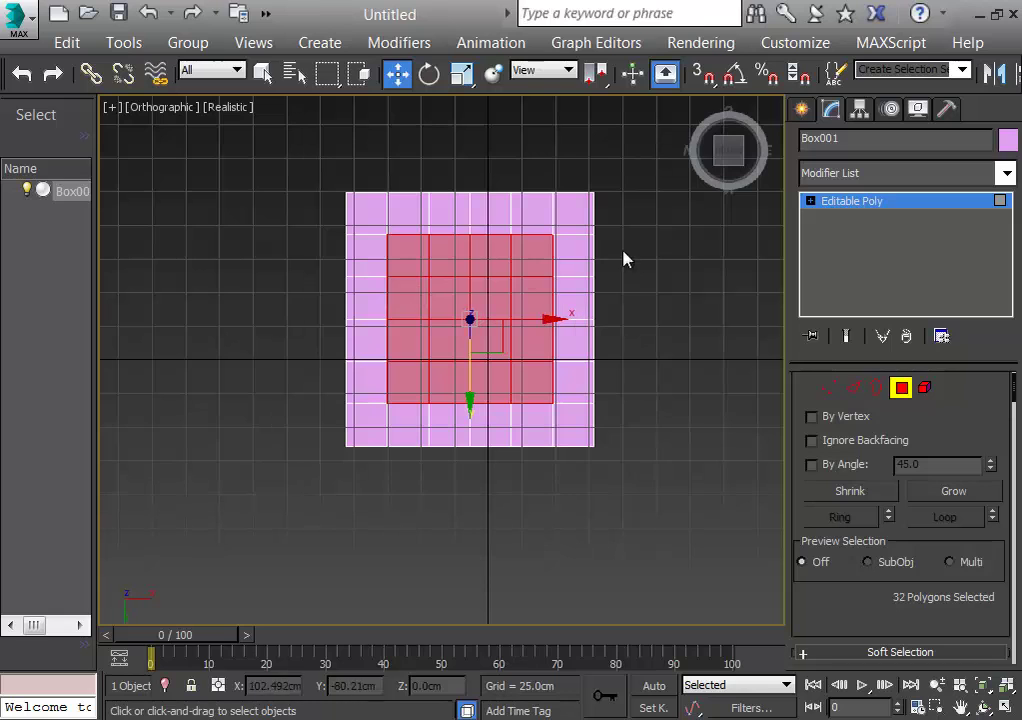
# Step: In the Top view, inset the selected central polygons of both faces as a group by about 7.8 cm
pyautogui.click(727, 155)
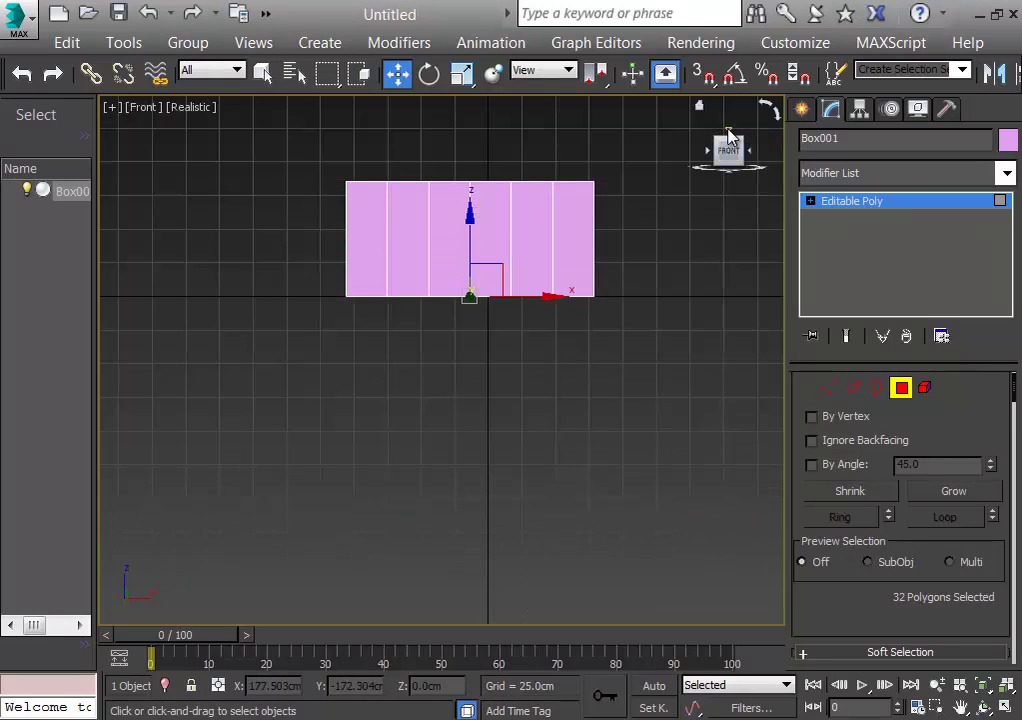
pyautogui.click(727, 137)
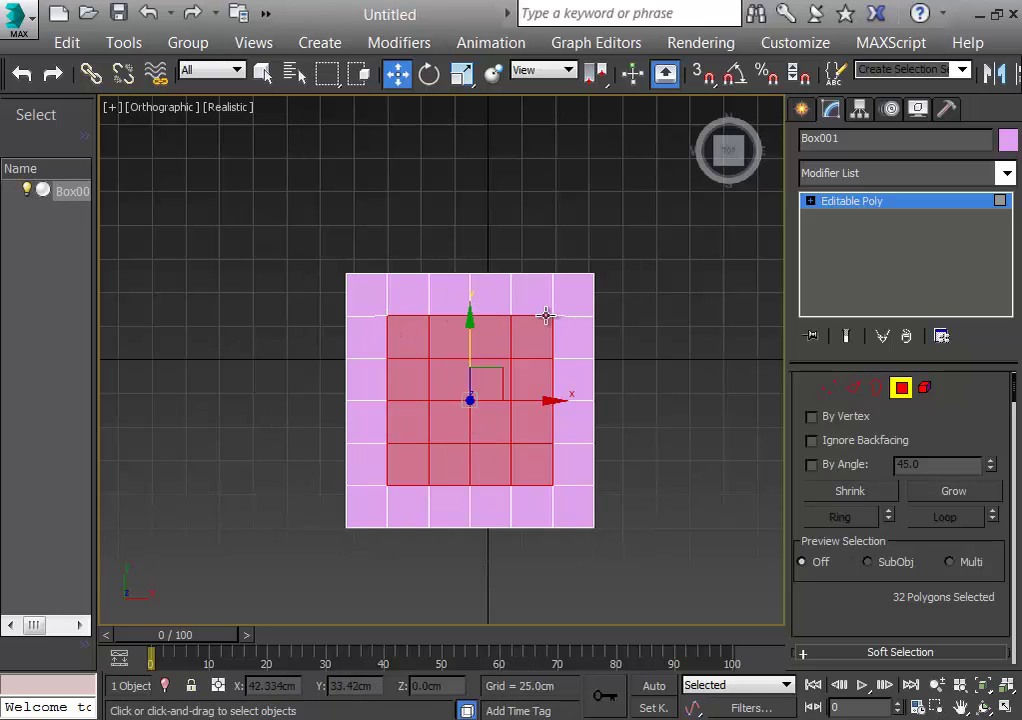
pyautogui.press('b')
pyautogui.scroll(-2, 463, 340)
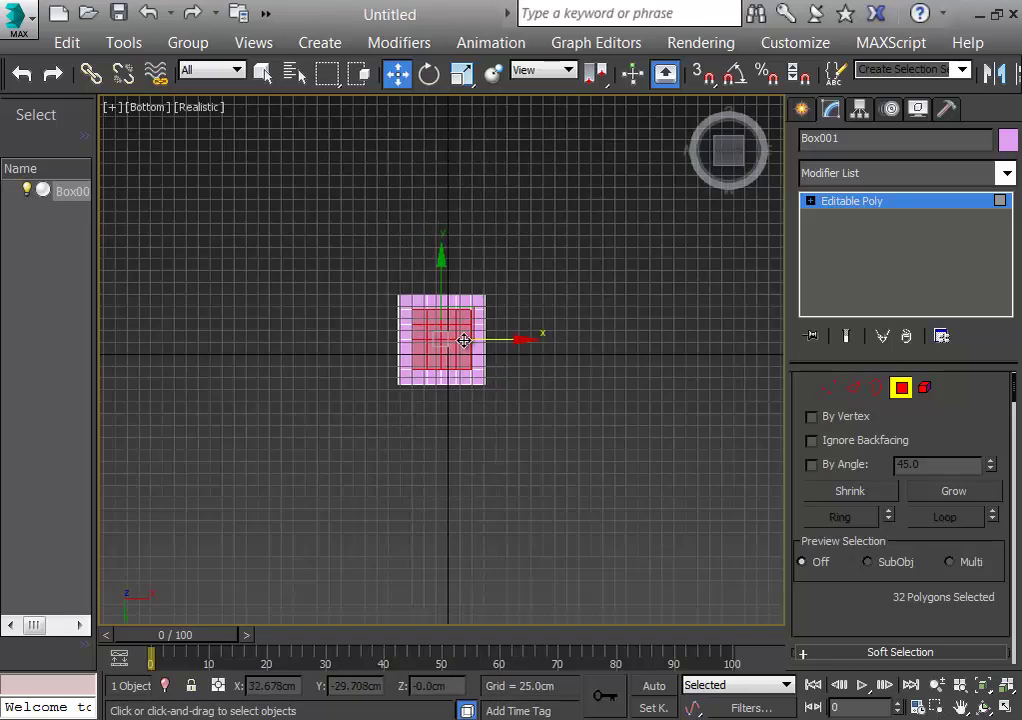
pyautogui.scroll(8, 463, 340)
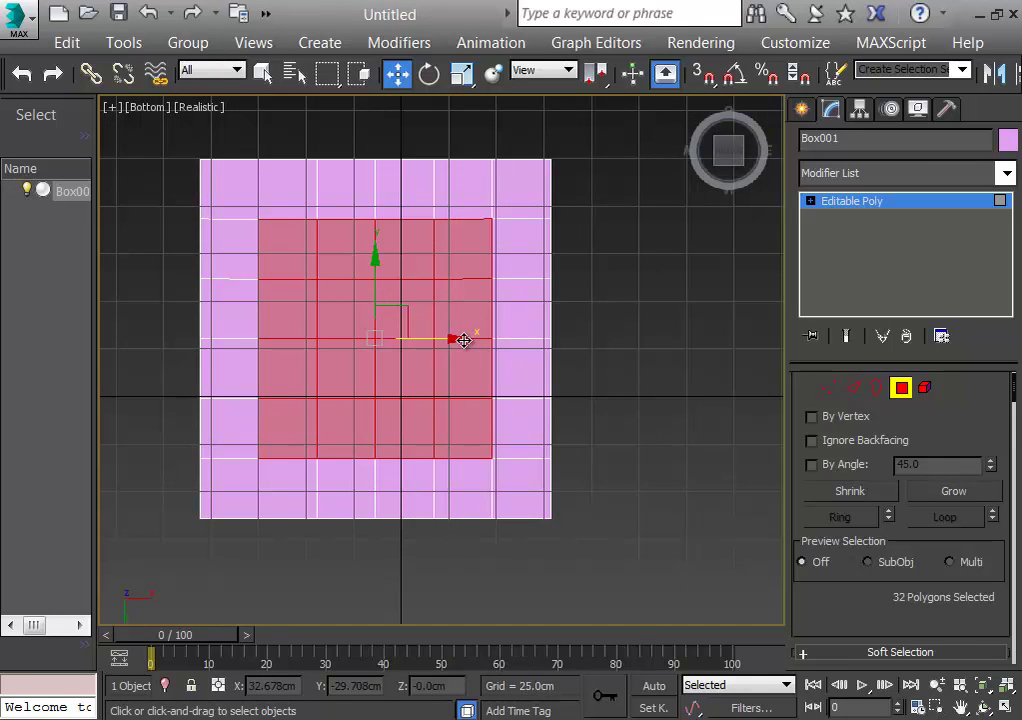
pyautogui.press('t')
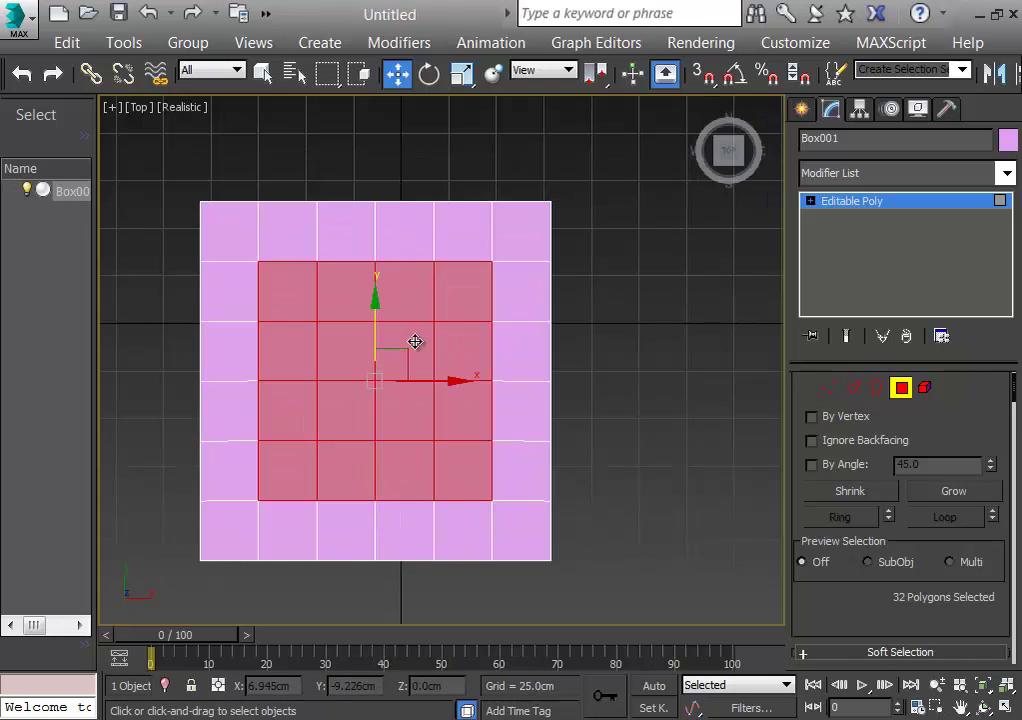
pyautogui.rightClick(415, 342)
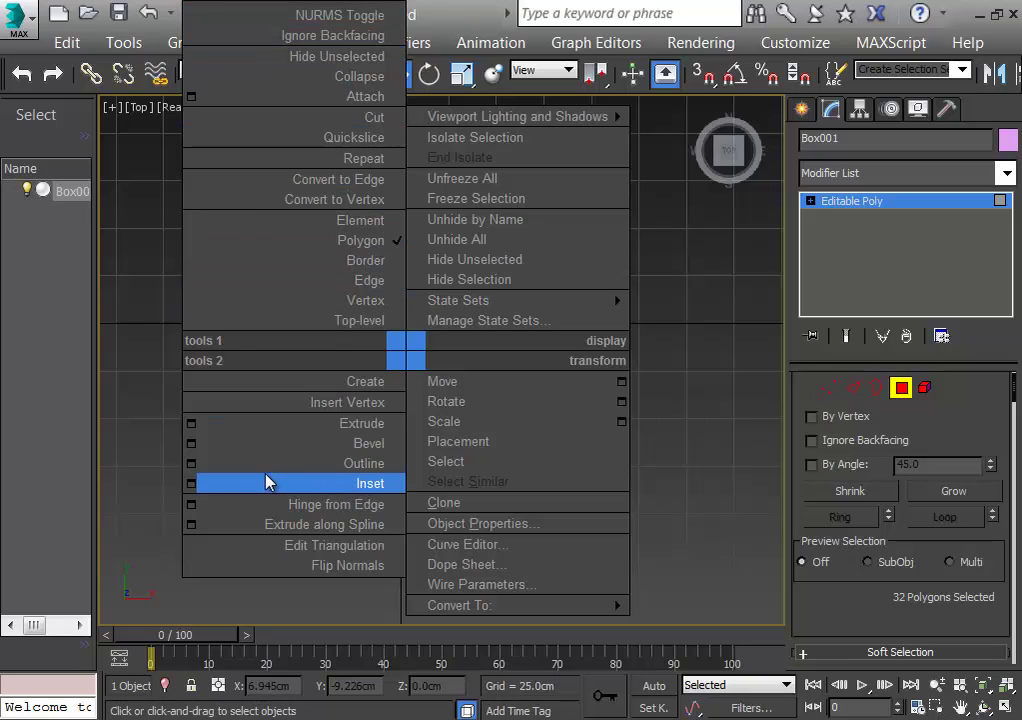
pyautogui.click(192, 484)
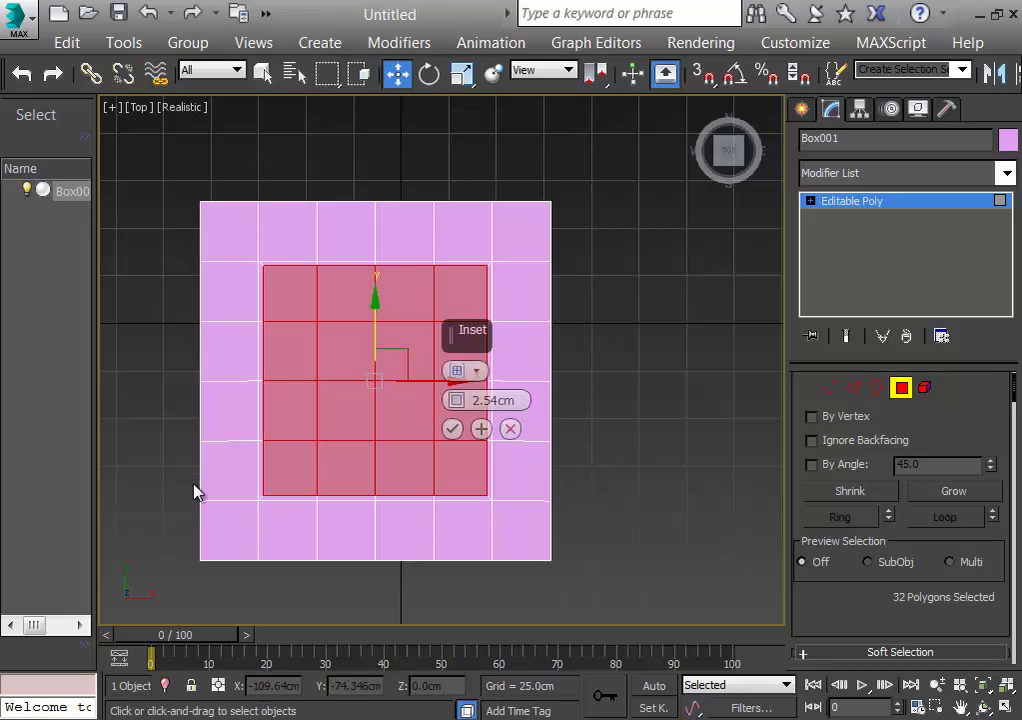
pyautogui.moveTo(457, 400); pyautogui.dragTo(459, 388)
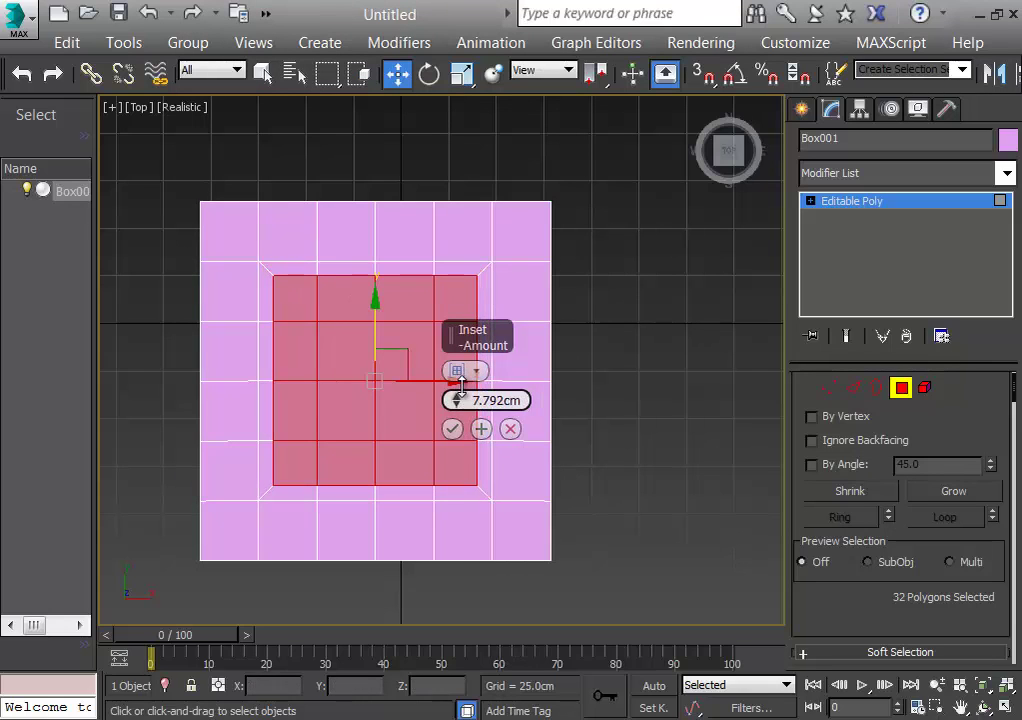
# Step: Try the By Polygon type for the inset
pyautogui.click(477, 372)
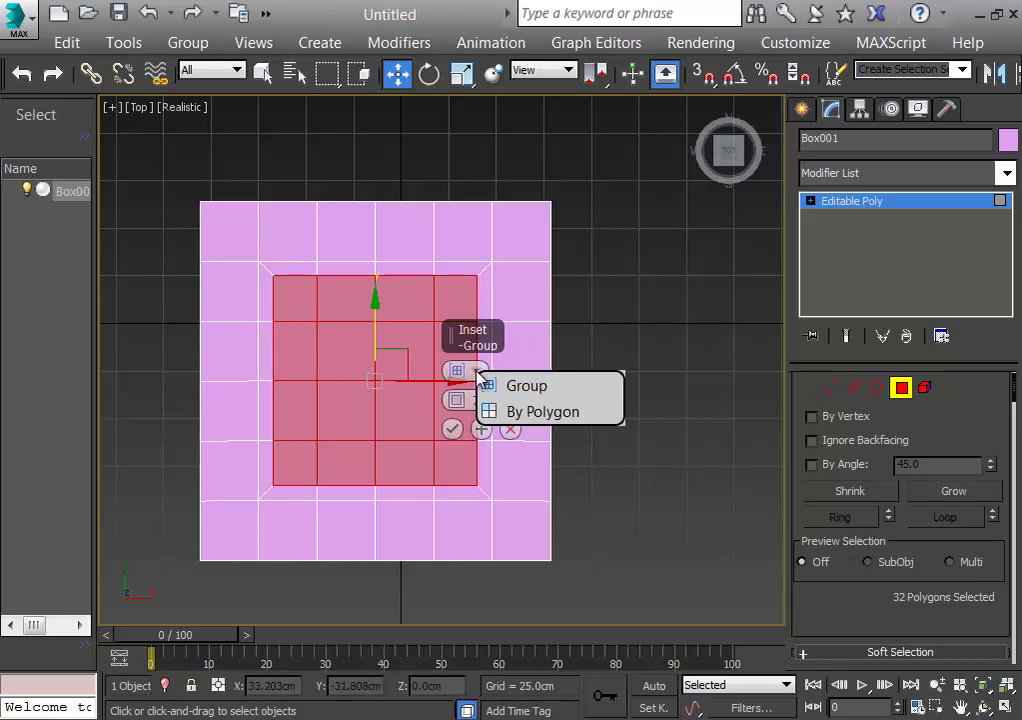
pyautogui.click(490, 412)
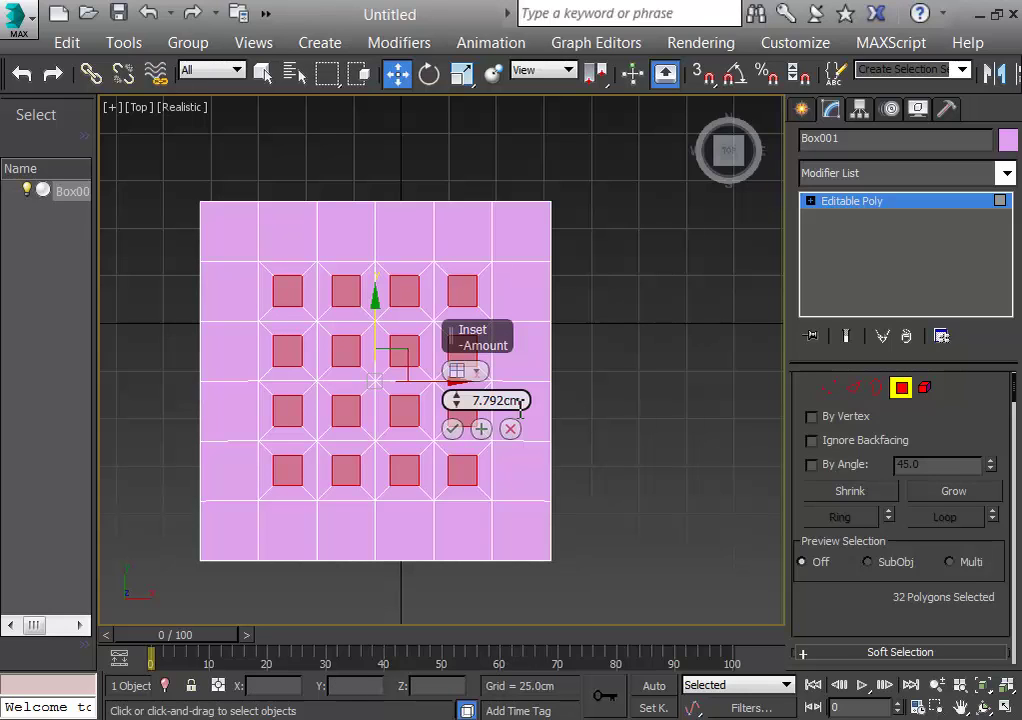
pyautogui.click(470, 371)
pyautogui.click(488, 416)
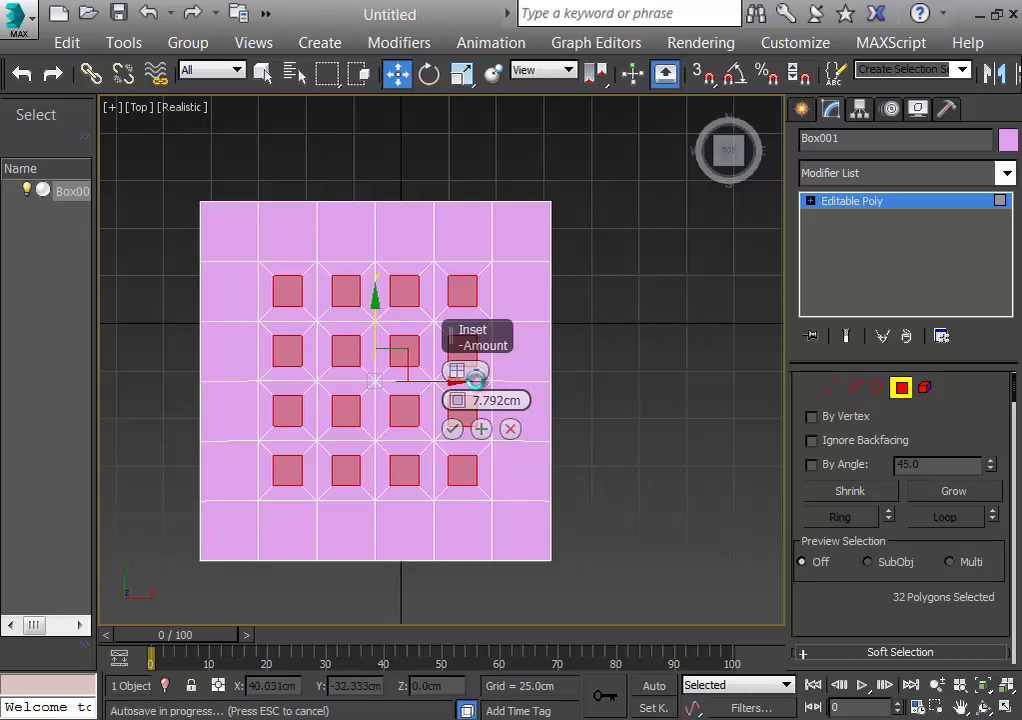
pyautogui.click(474, 372)
pyautogui.click(488, 415)
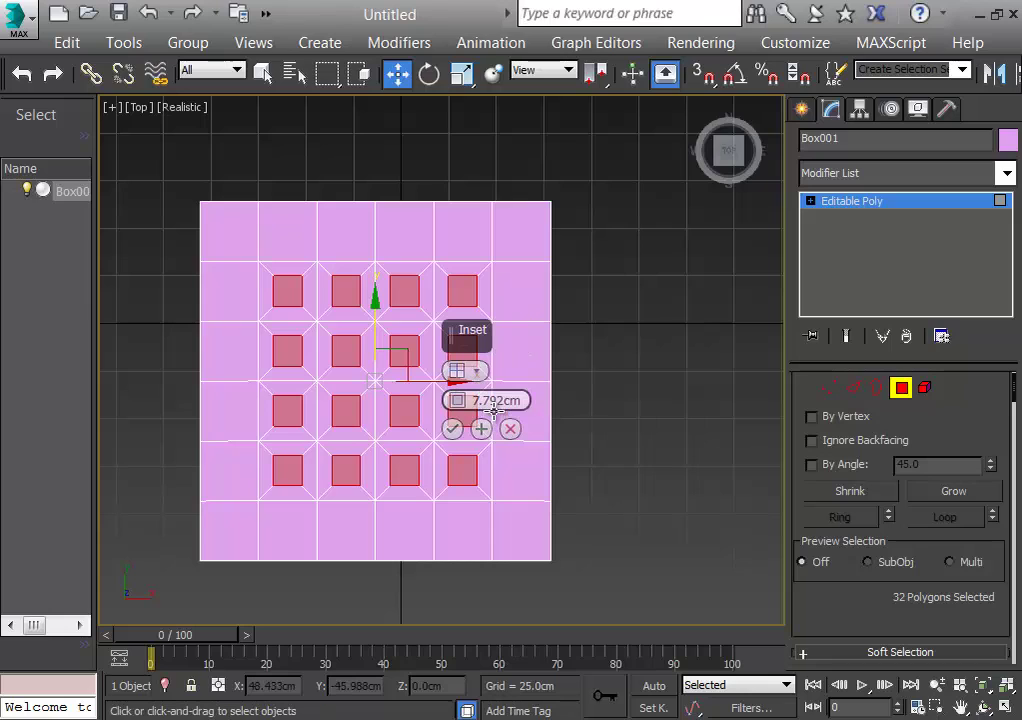
# Step: Set the inset type to Group and apply the inset
pyautogui.click(474, 372)
pyautogui.click(497, 392)
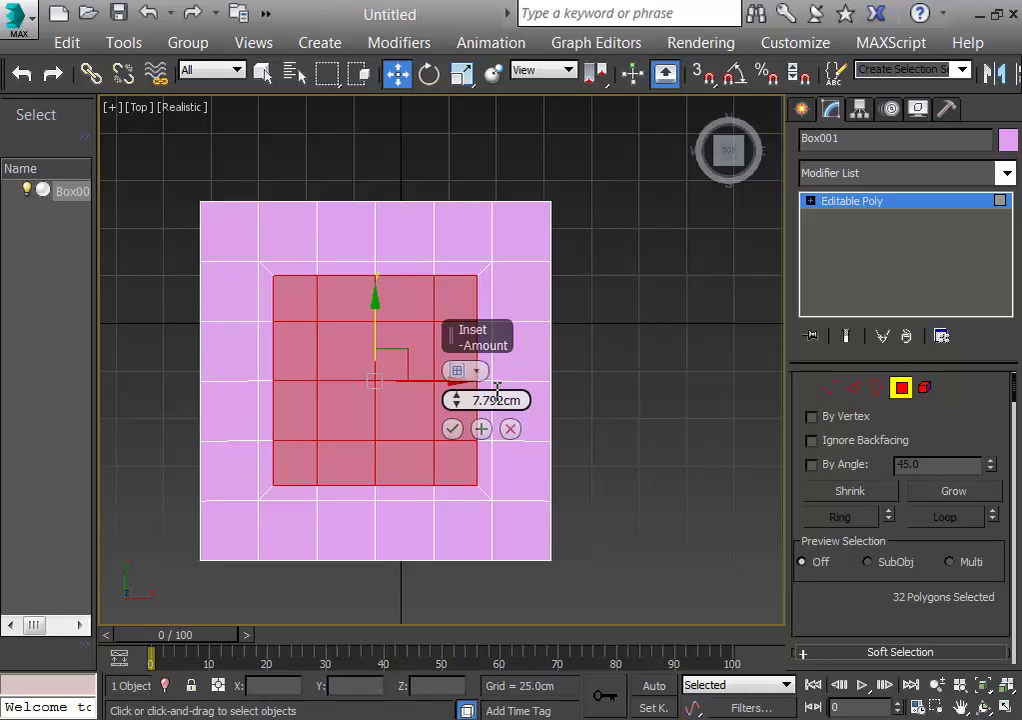
pyautogui.click(452, 429)
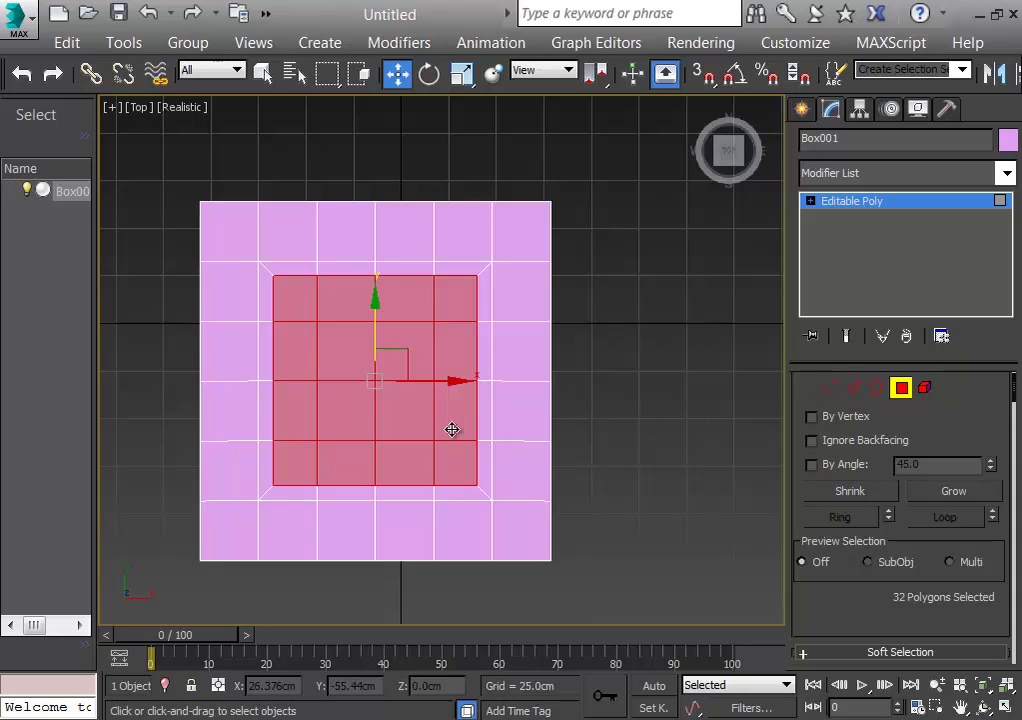
# Step: Collapse the selected inset polygons into a single central vertex on each of the top and bottom faces
pyautogui.rightClick(379, 396)
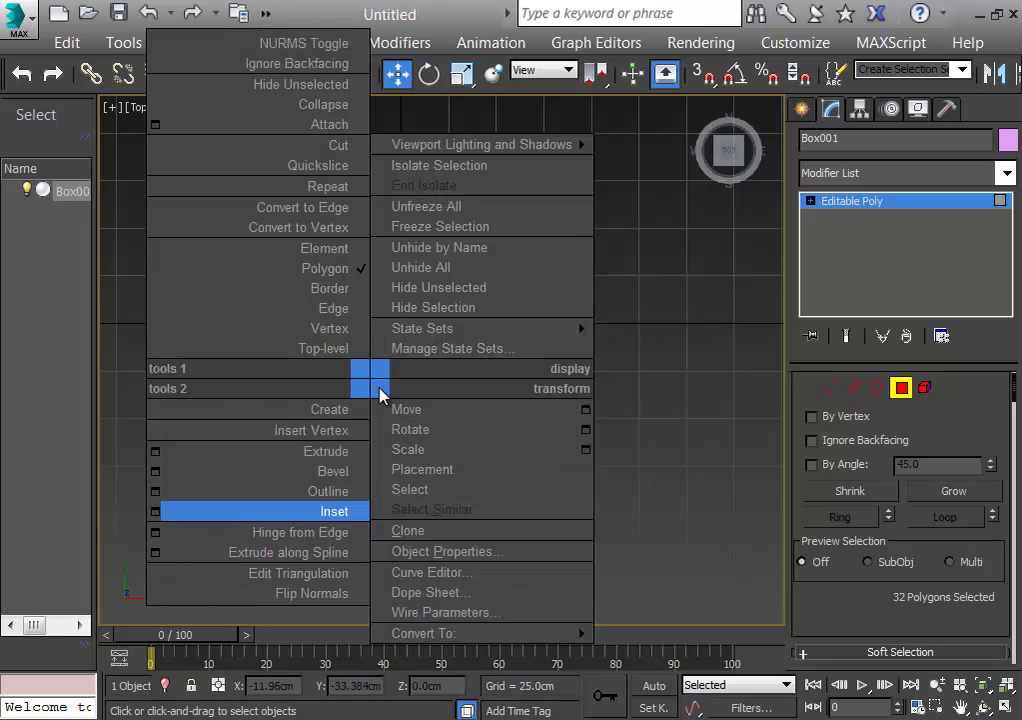
pyautogui.click(325, 105)
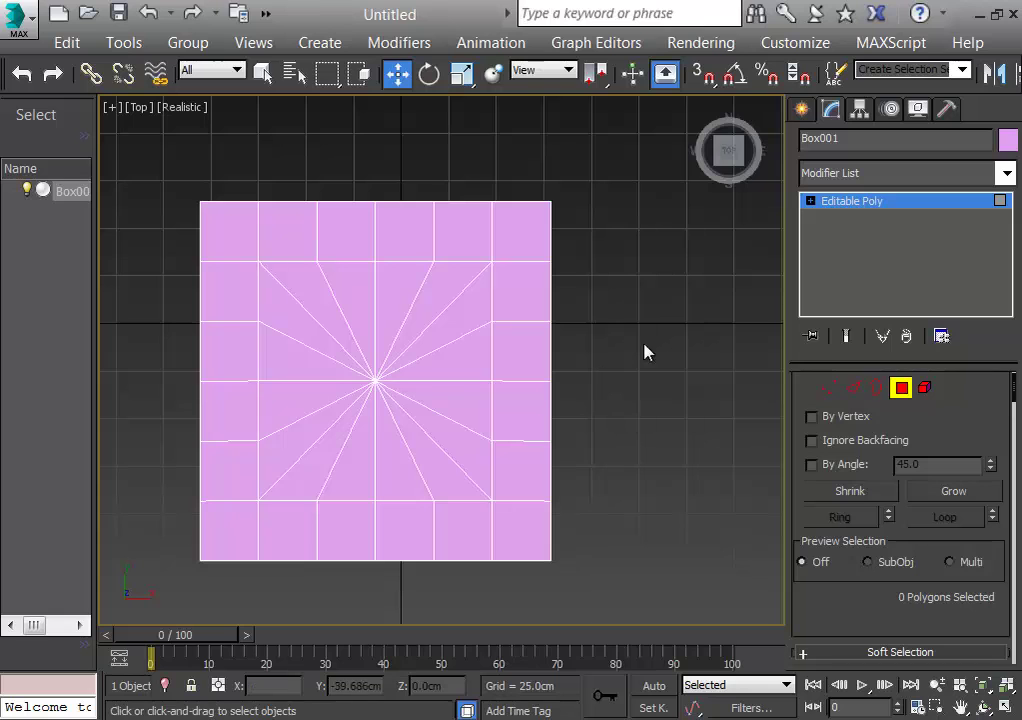
pyautogui.moveTo(728, 152); pyautogui.dragTo(735, 178)
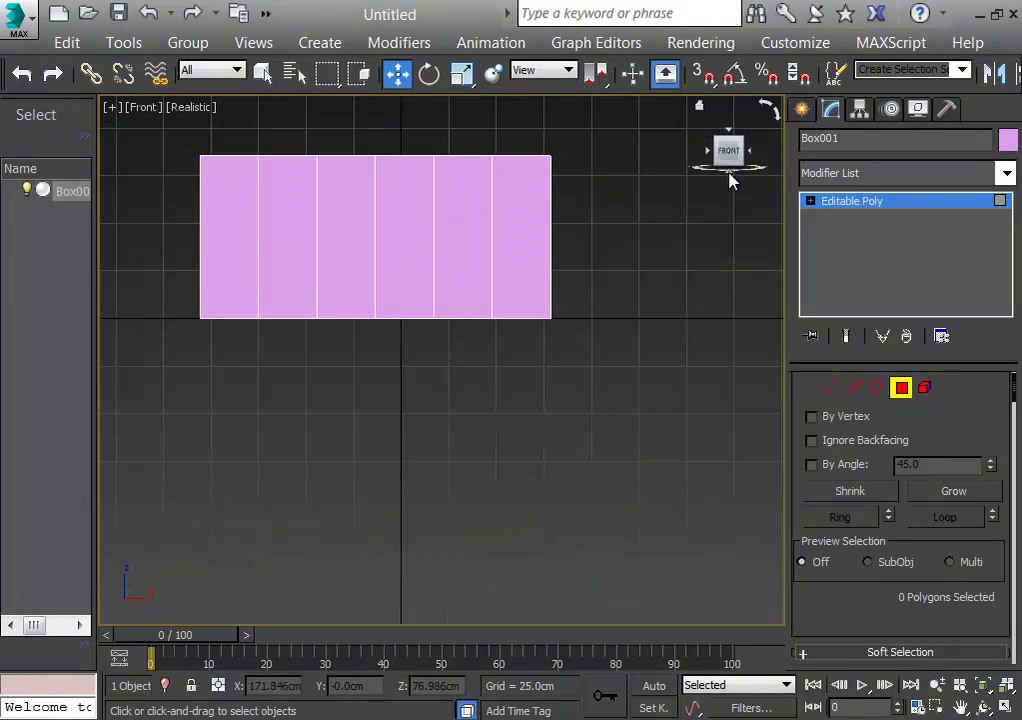
pyautogui.click(730, 178)
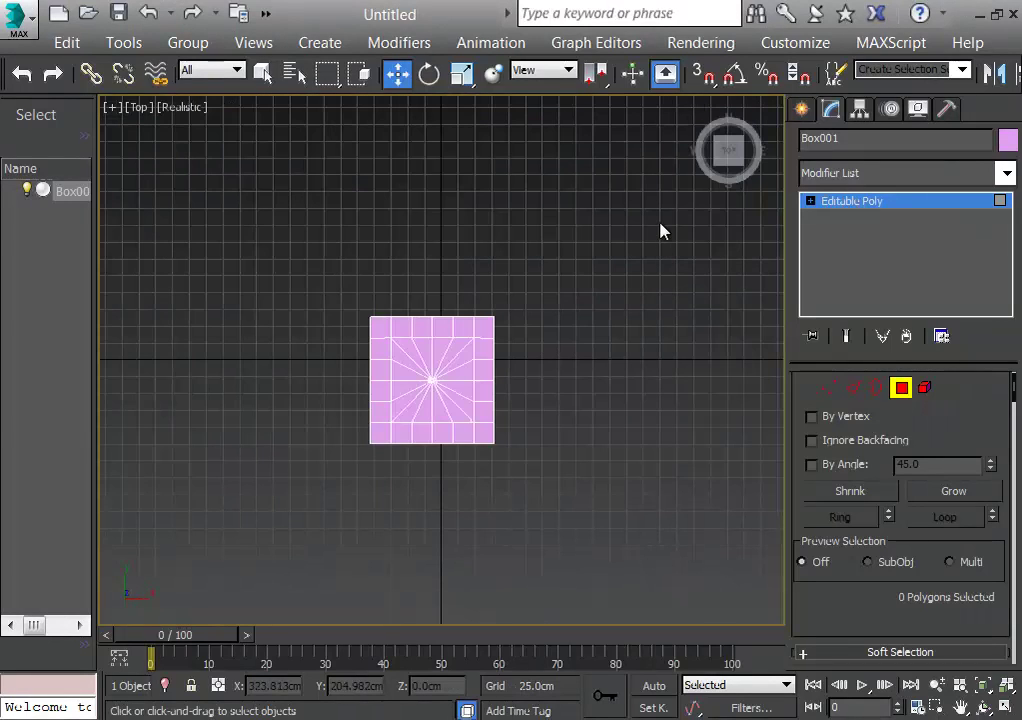
pyautogui.press('z')
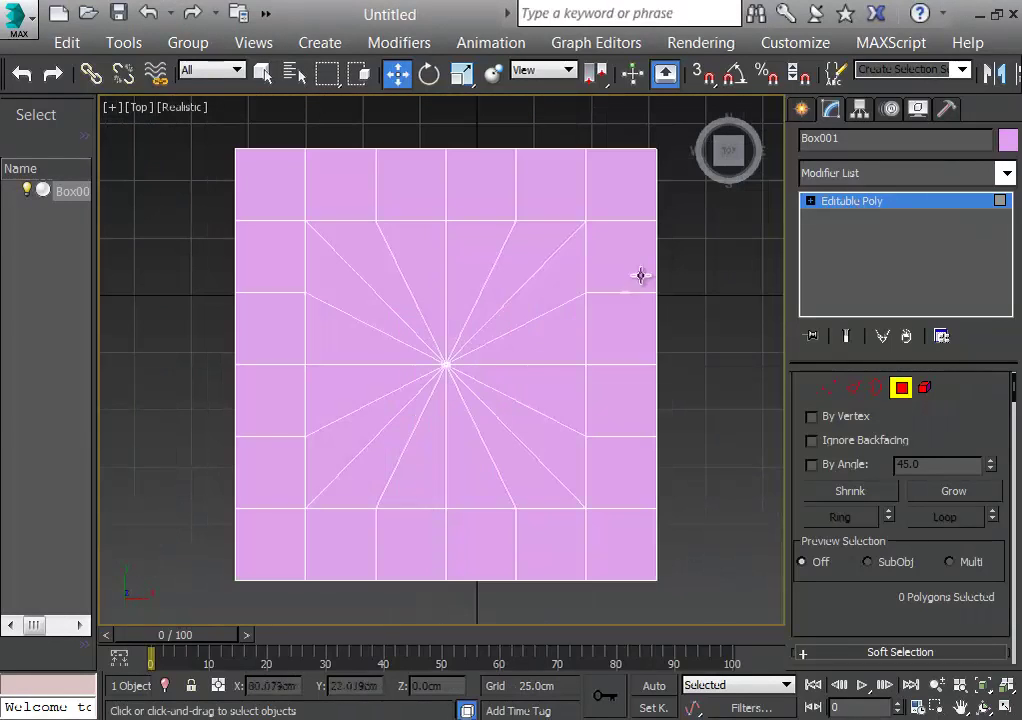
# Step: At Vertex level, select the central vertices of both the top and bottom faces
pyautogui.click(829, 388)
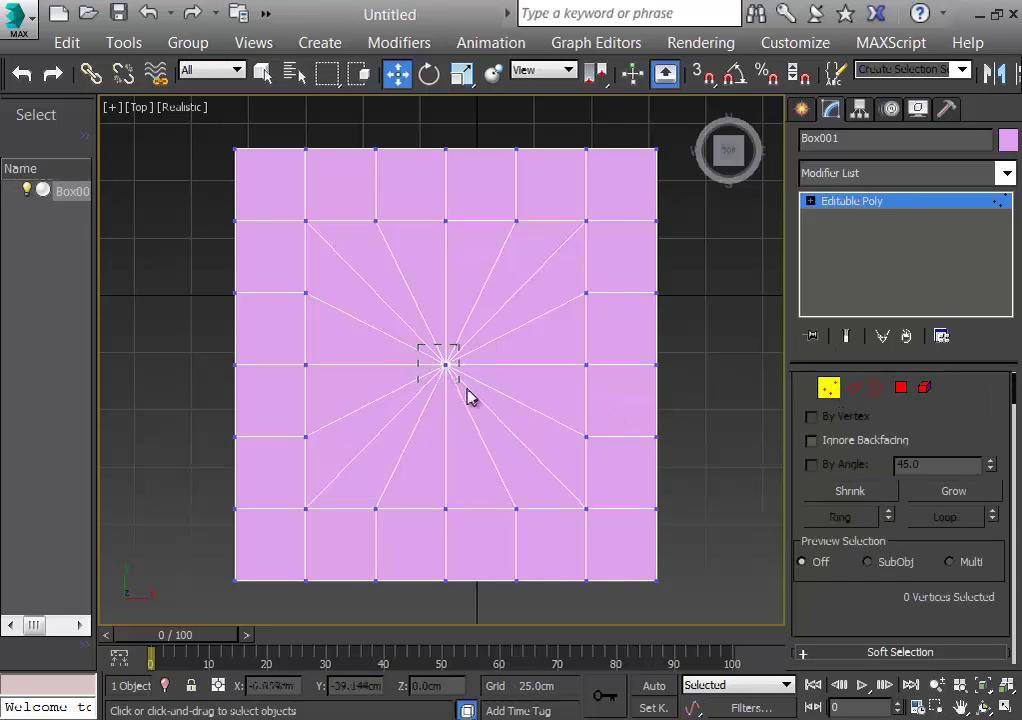
pyautogui.moveTo(467, 391); pyautogui.dragTo(484, 409)
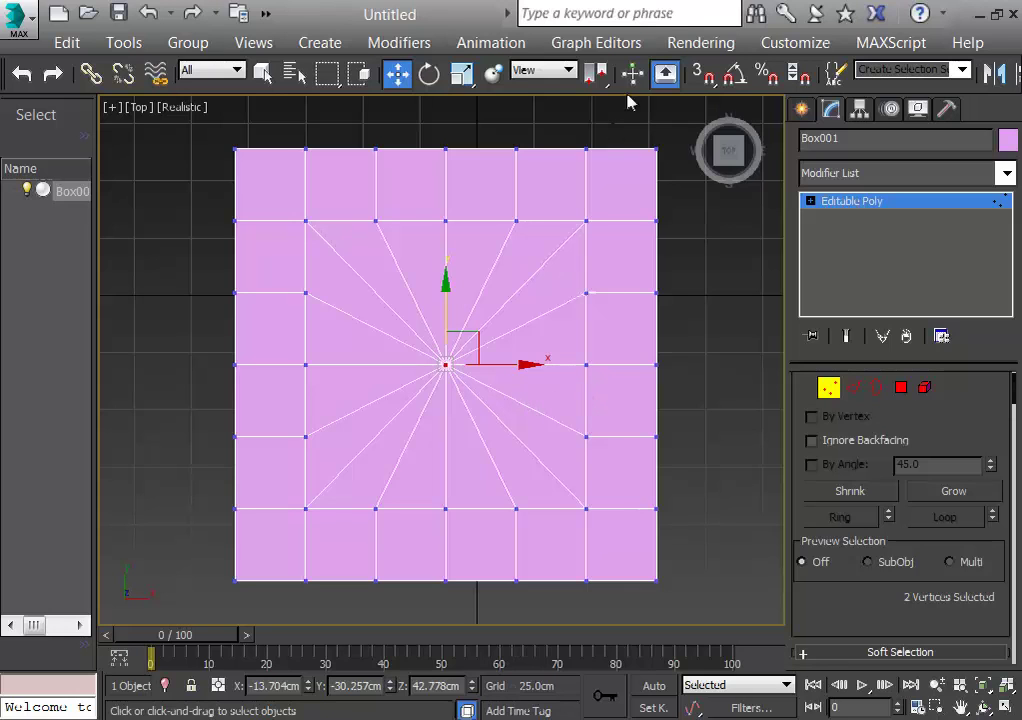
pyautogui.click(733, 177)
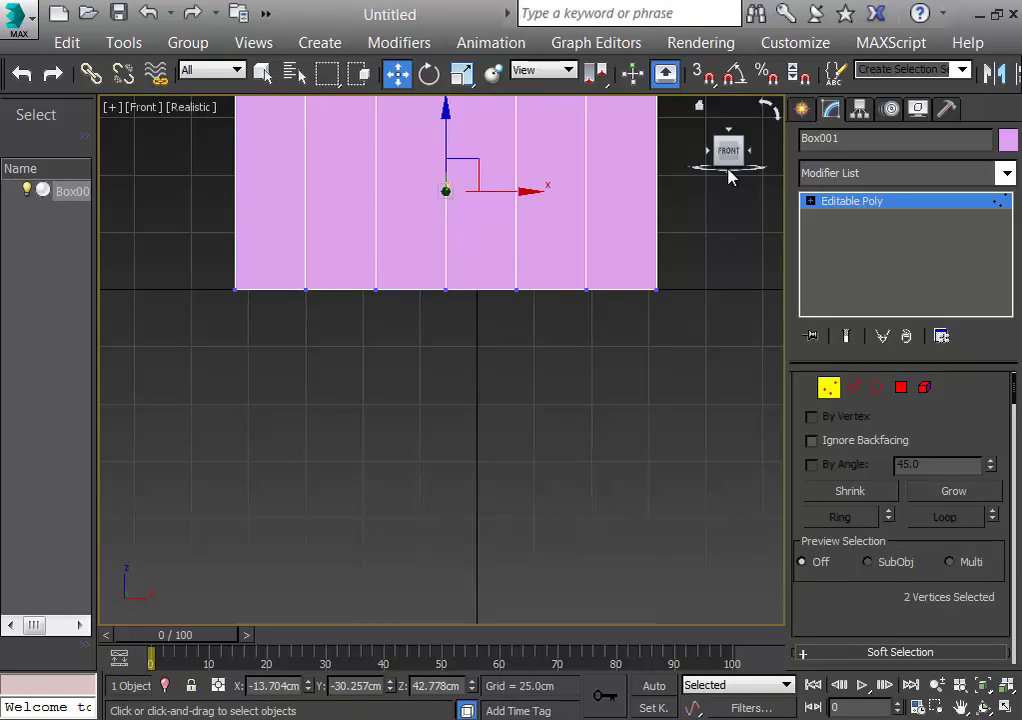
pyautogui.moveTo(729, 173); pyautogui.dragTo(727, 155)
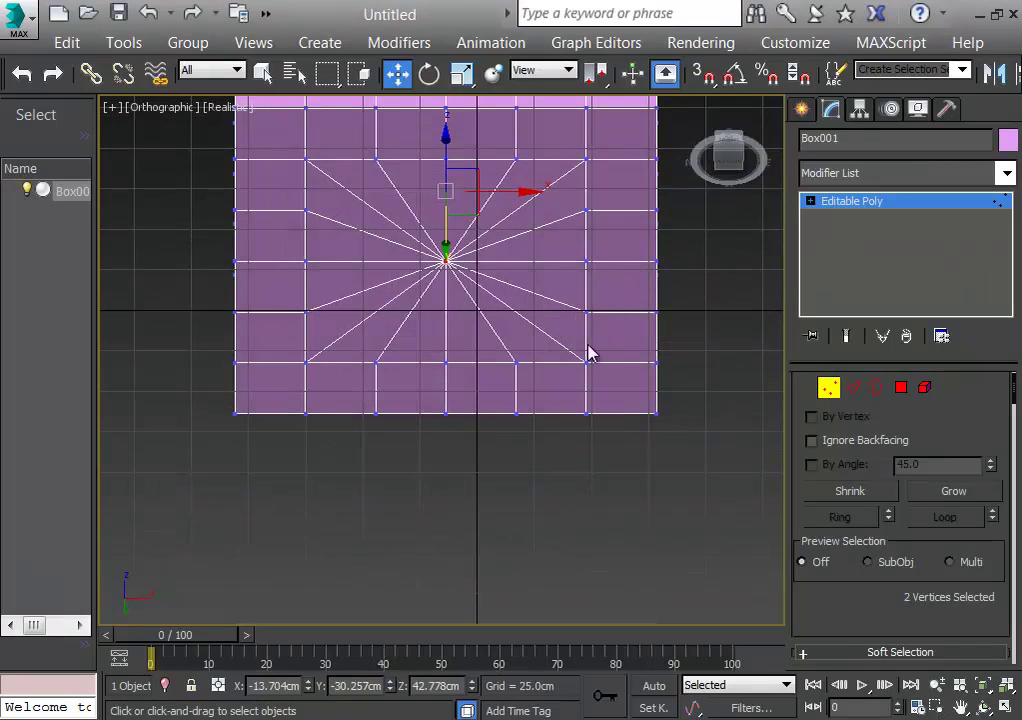
pyautogui.moveTo(648, 461); pyautogui.dragTo(598, 563, button='middle')
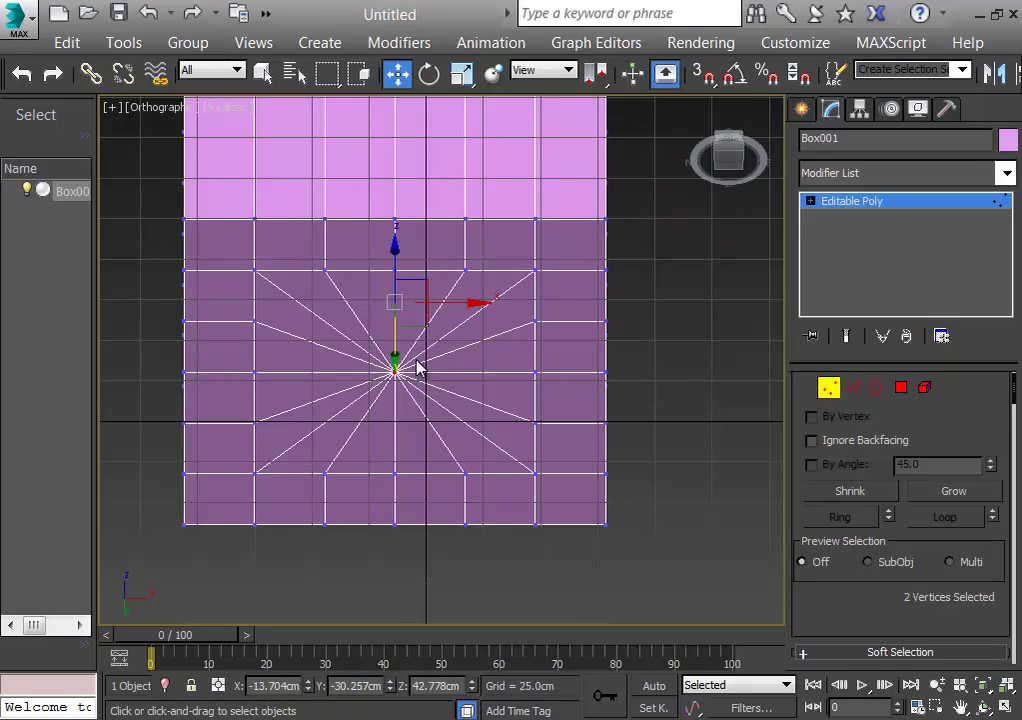
pyautogui.press('t')
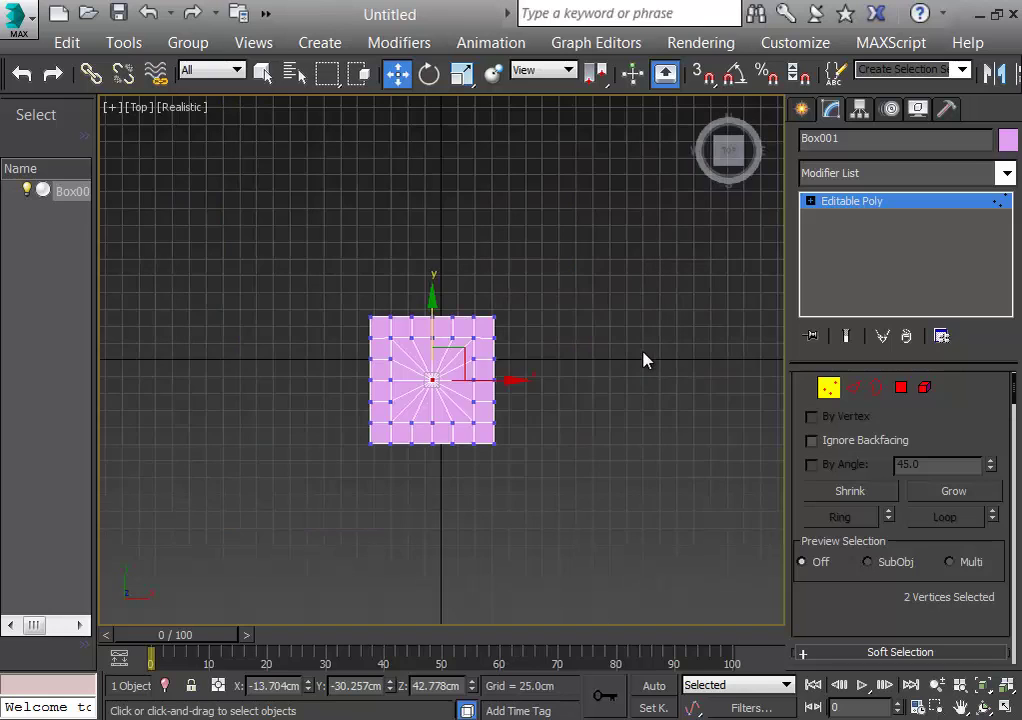
# Step: Chamfer the selected central vertices by about 44.5 cm to form round polygons on the top and bottom faces
pyautogui.scroll(-3, 515, 381)
pyautogui.scroll(6, 517, 382)
pyautogui.scroll(3, 517, 382)
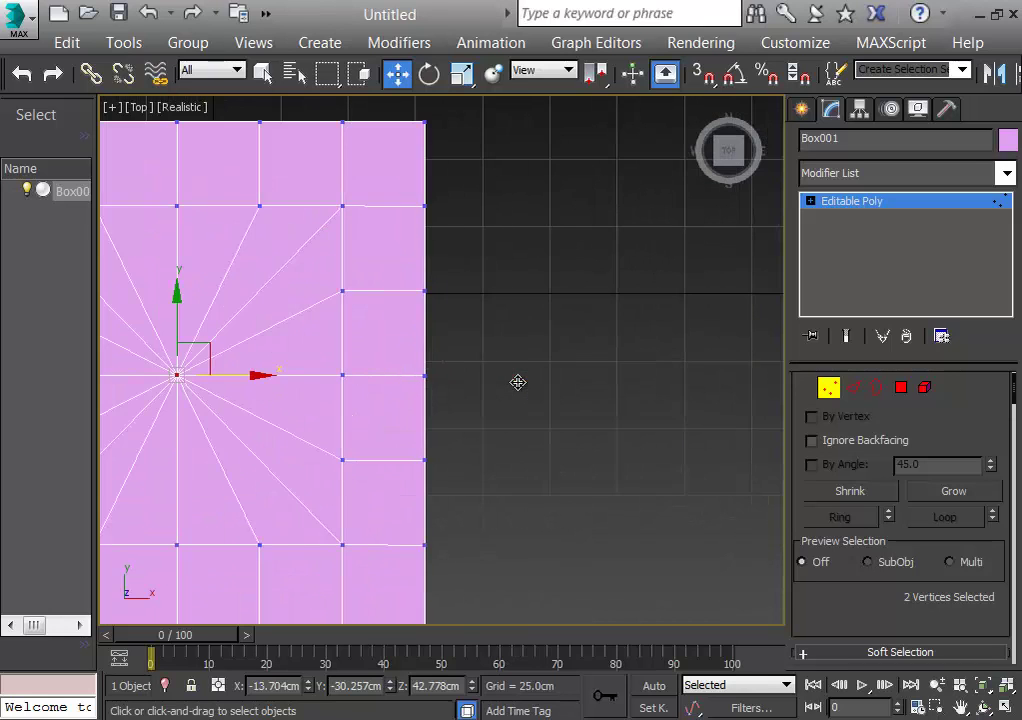
pyautogui.moveTo(518, 383); pyautogui.dragTo(764, 338, button='middle')
pyautogui.scroll(1, 768, 345)
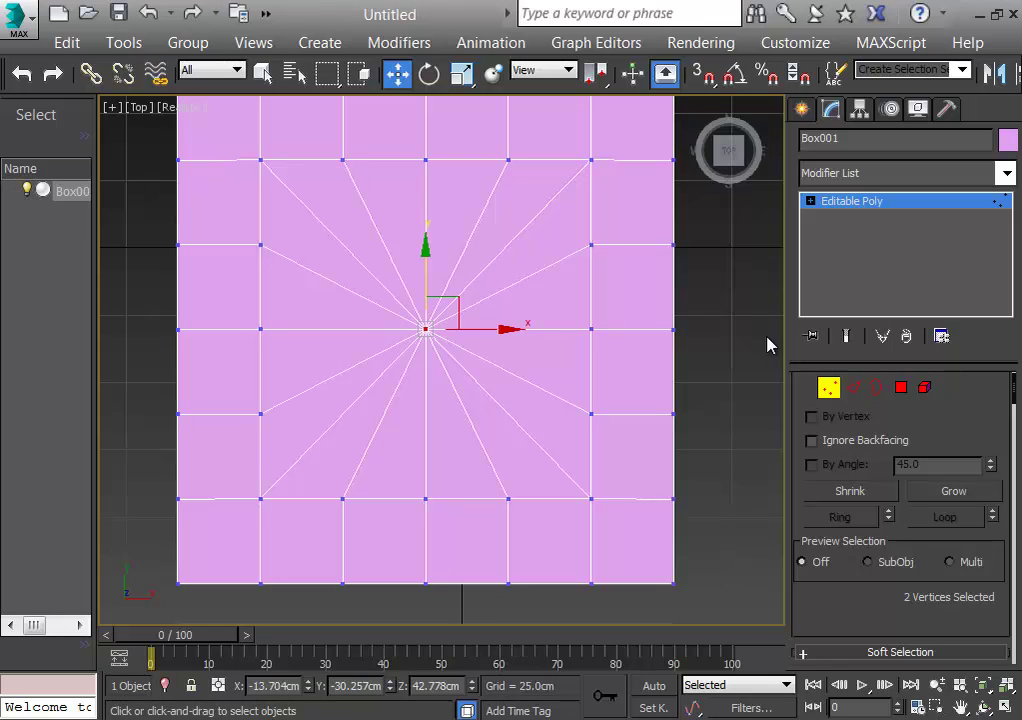
pyautogui.rightClick(427, 334)
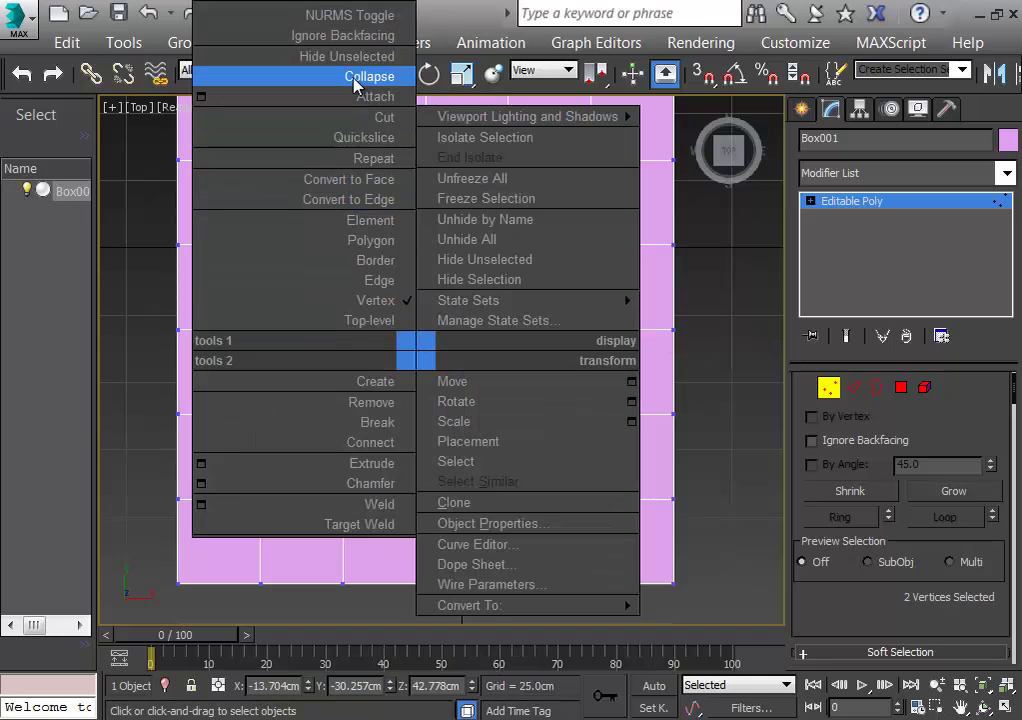
pyautogui.click(202, 485)
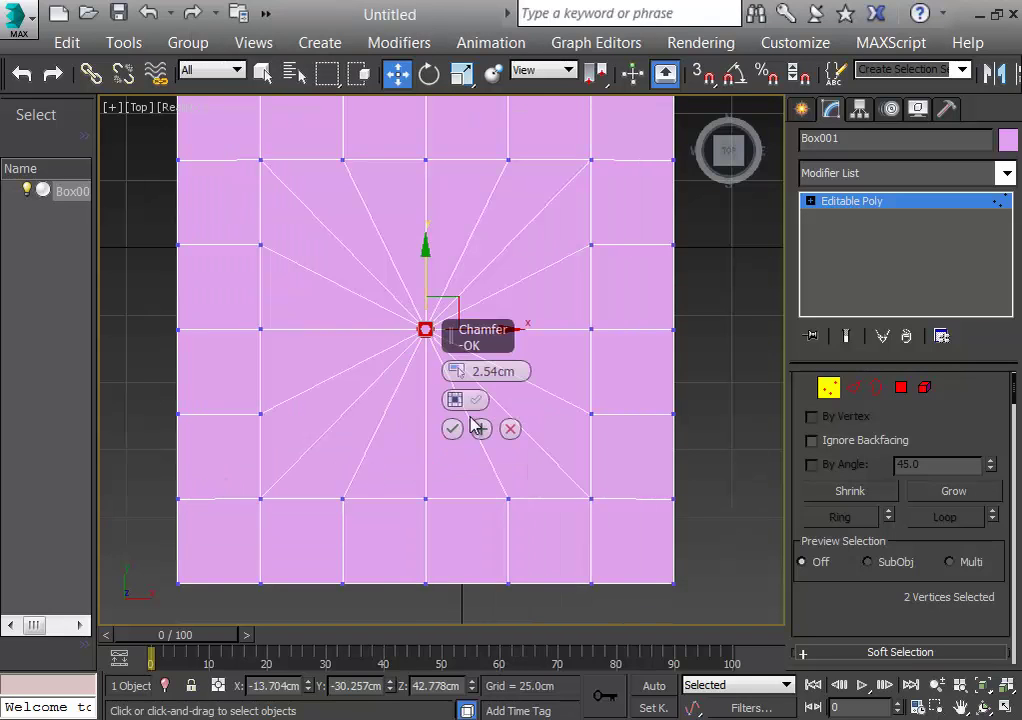
pyautogui.moveTo(463, 377); pyautogui.dragTo(498, 255)
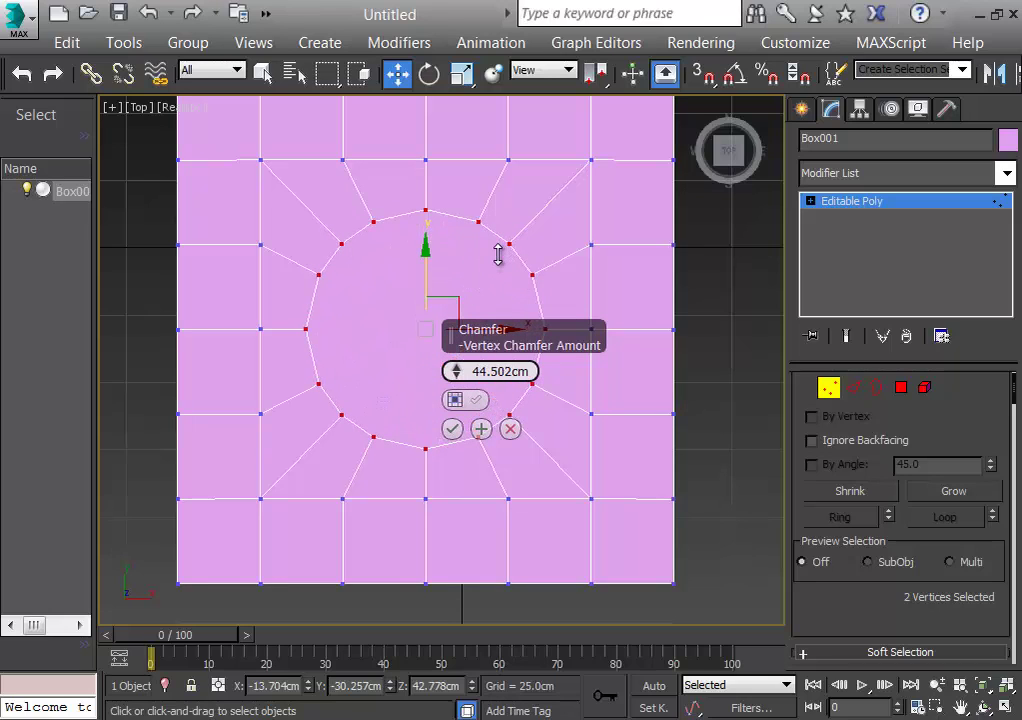
pyautogui.click(451, 429)
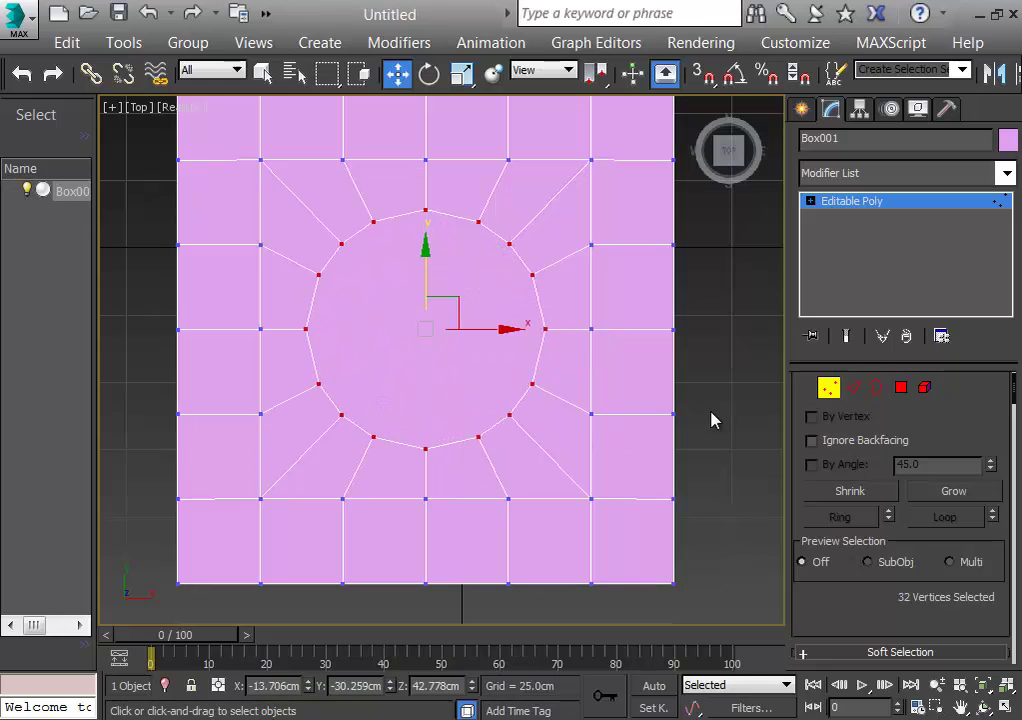
# Step: At Polygon level, select the round central polygons on both the top and bottom faces and delete them
pyautogui.click(901, 388)
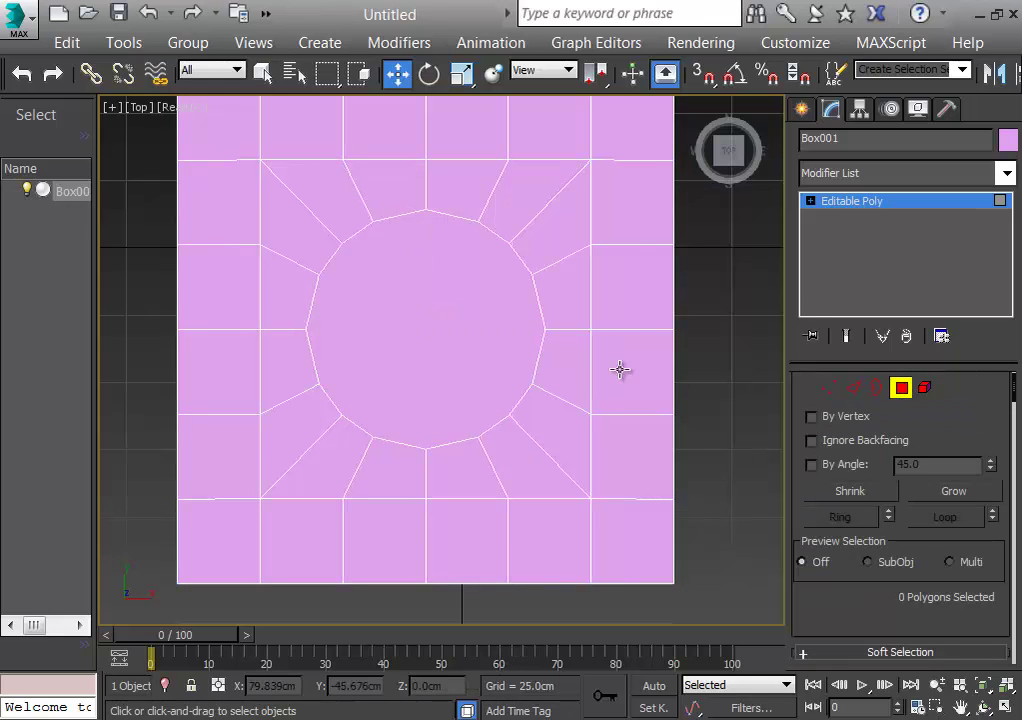
pyautogui.click(456, 331)
pyautogui.moveTo(456, 331); pyautogui.dragTo(622, 421)
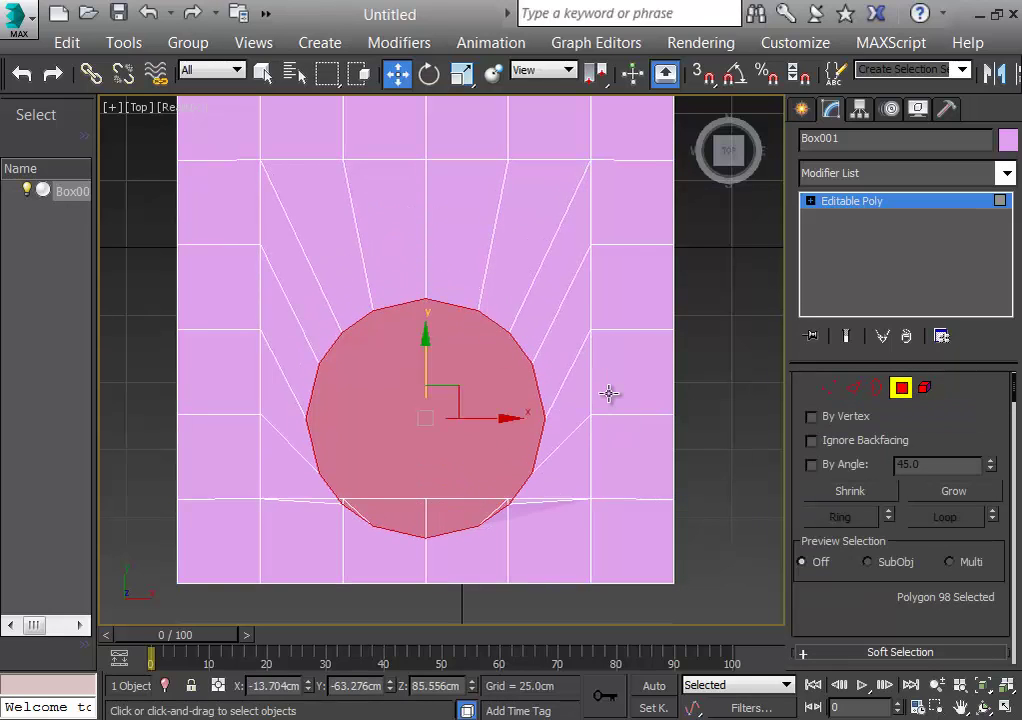
pyautogui.hotkey('ctrl', 'z')
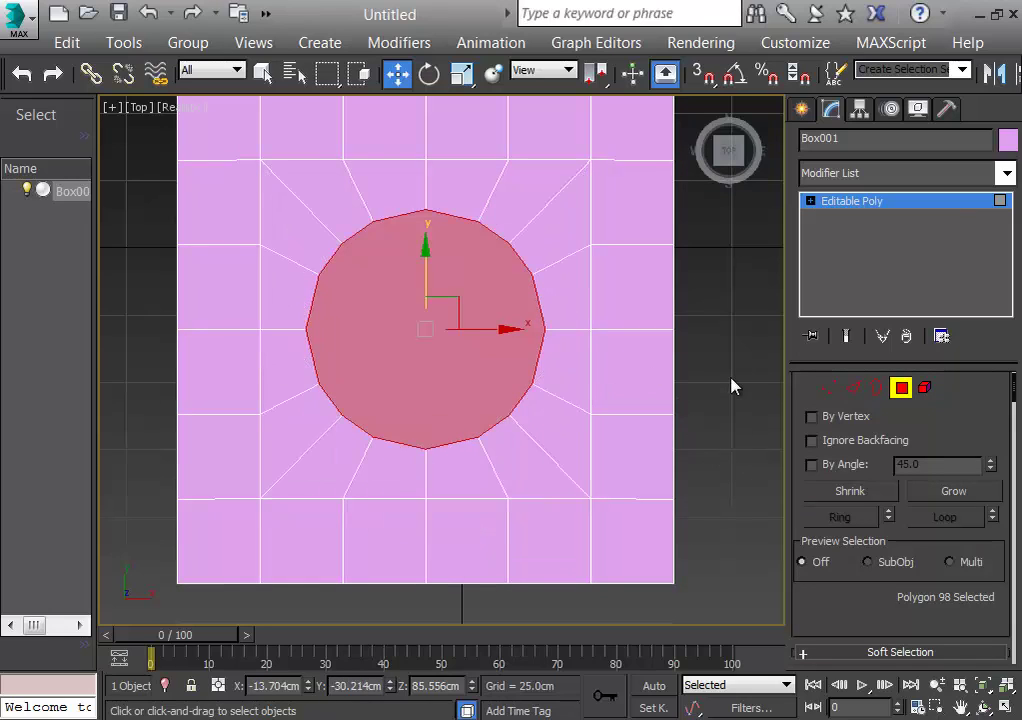
pyautogui.press('b')
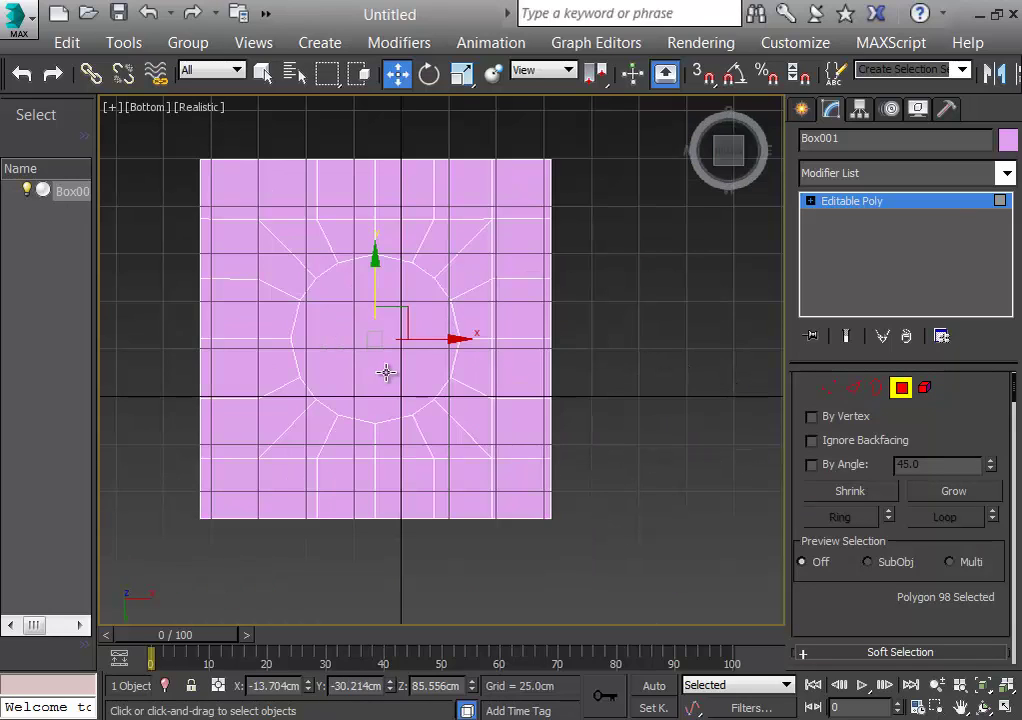
pyautogui.keyDown('ctrl'); pyautogui.click(386, 372); pyautogui.keyUp('ctrl')
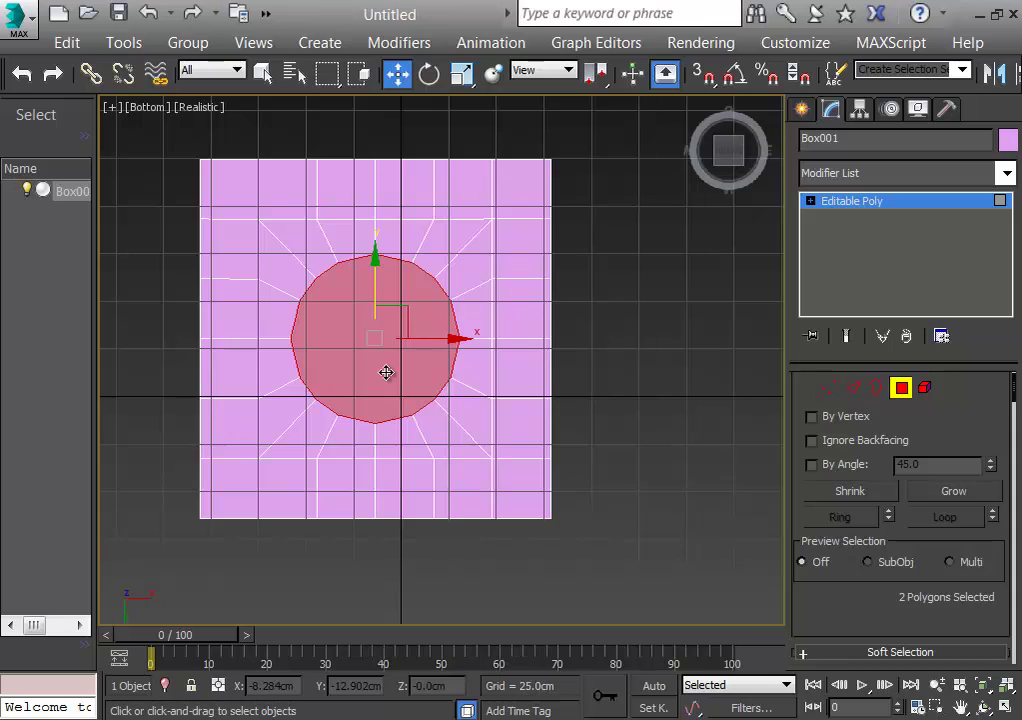
pyautogui.press('Delete')
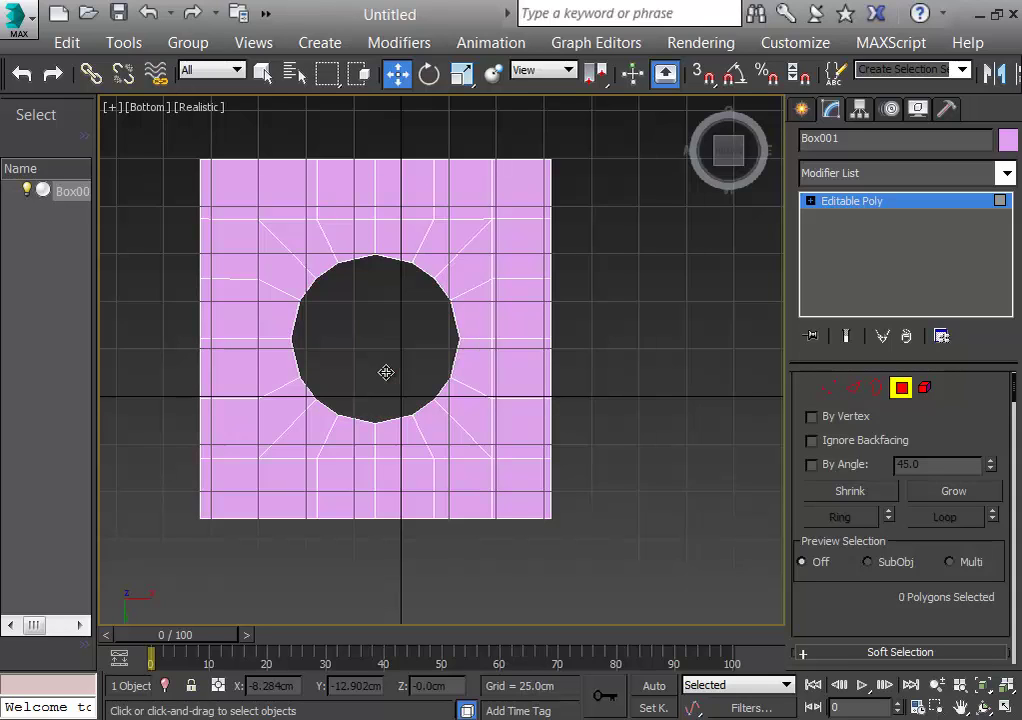
# Step: At Border level, select the open borders of both the top and bottom round holes
pyautogui.press('t')
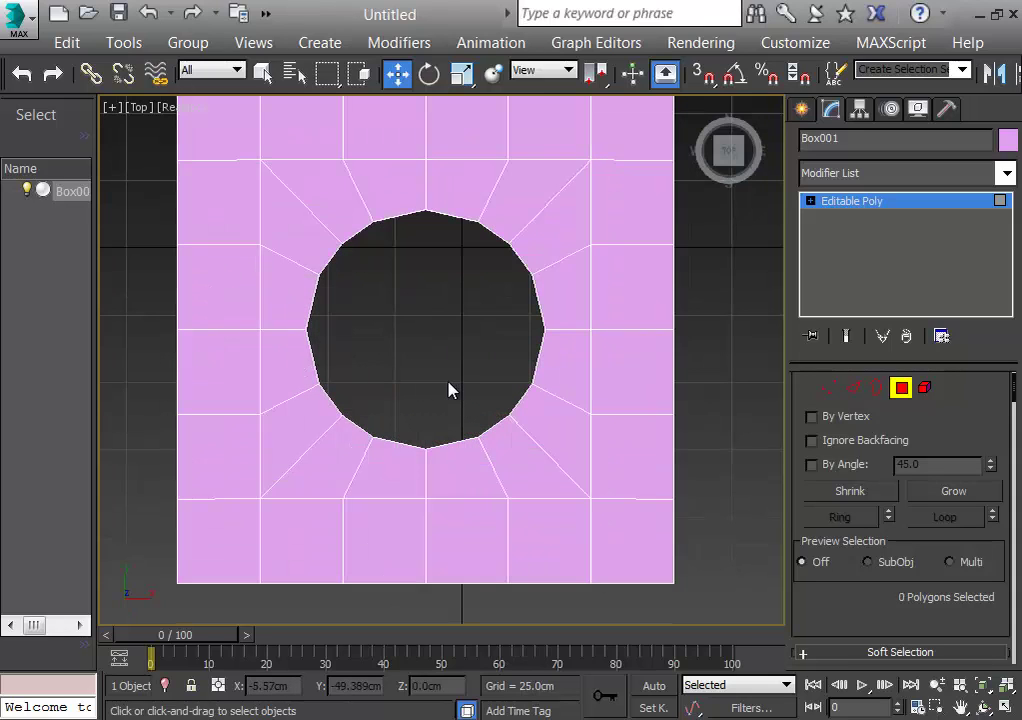
pyautogui.keyDown('alt'); pyautogui.moveTo(449, 390); pyautogui.dragTo(468, 346, button='middle'); pyautogui.keyUp('alt')
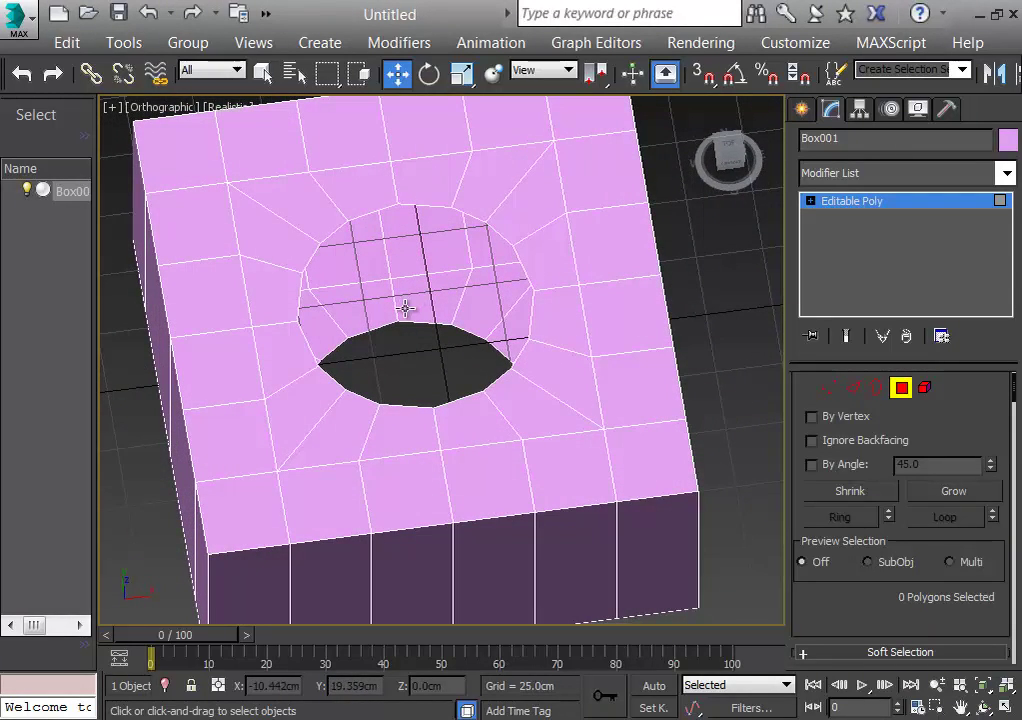
pyautogui.click(877, 387)
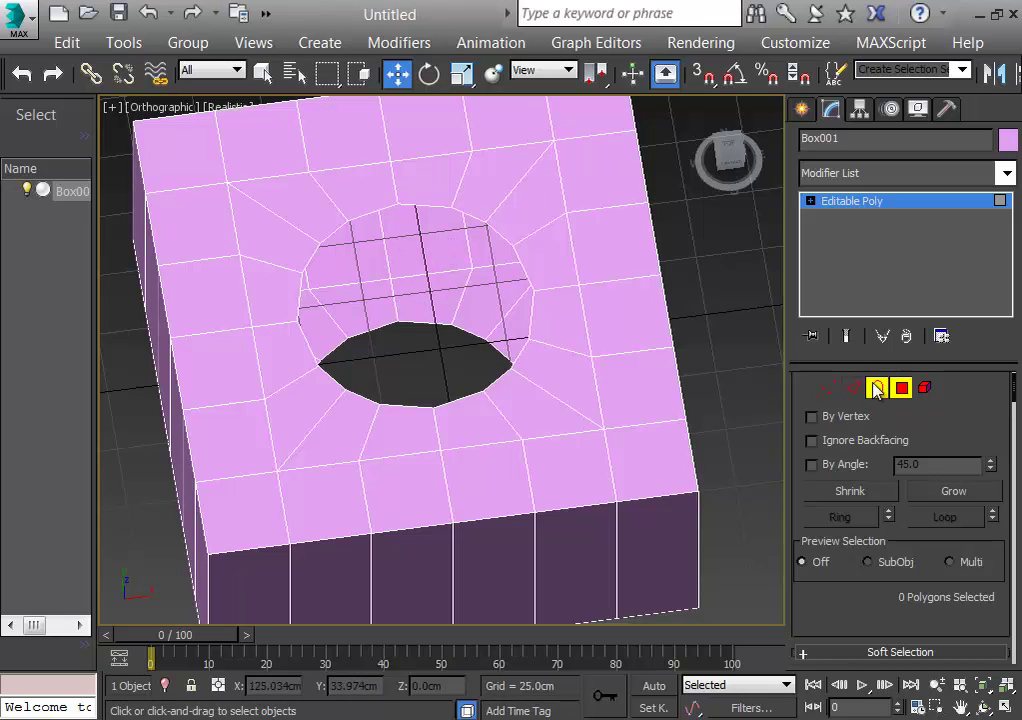
pyautogui.click(376, 213)
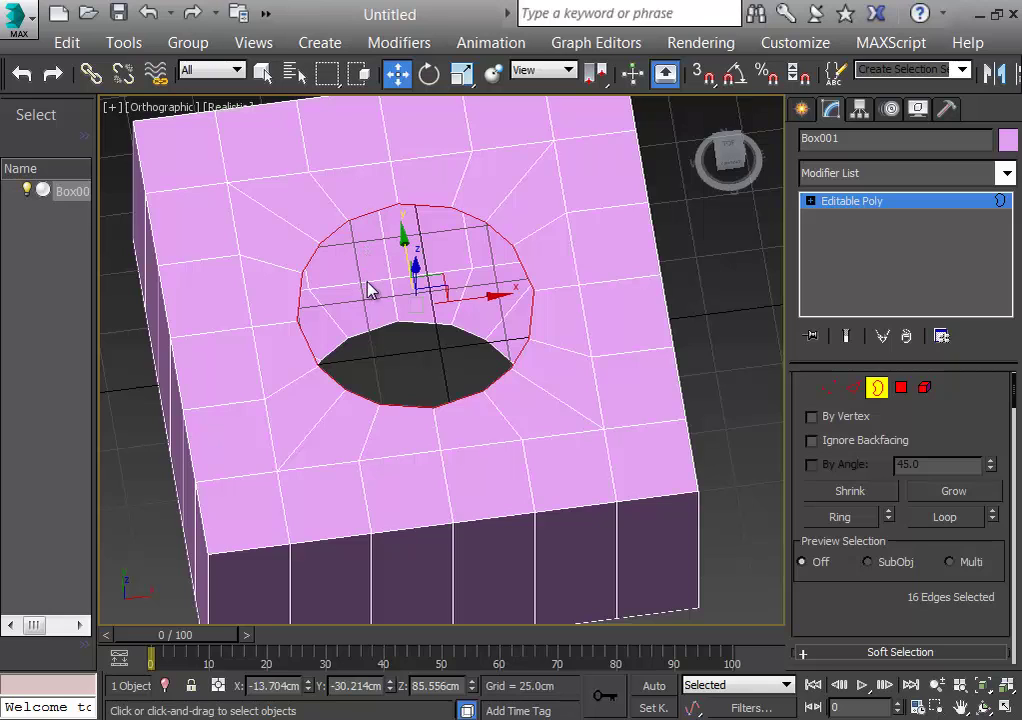
pyautogui.press('super')
pyautogui.click(700, 324)
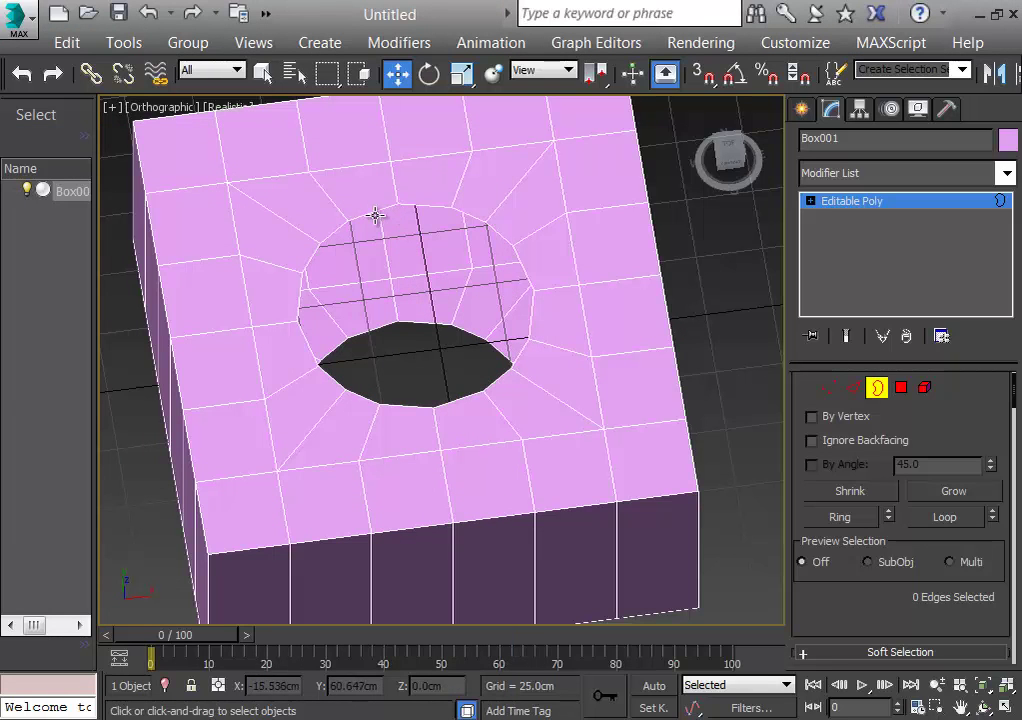
pyautogui.click(376, 216)
pyautogui.keyDown('ctrl'); pyautogui.click(377, 325); pyautogui.keyUp('ctrl')
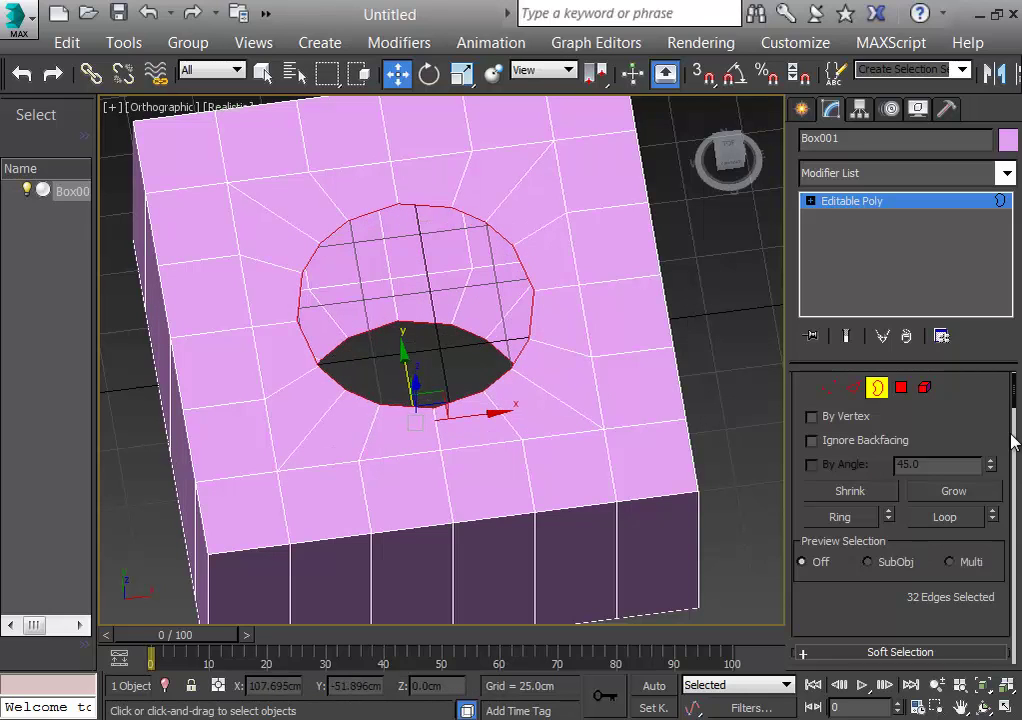
# Step: Bridge the two selected borders to build the hole's inner walls through the box
pyautogui.scroll(-1, 1015, 408)
pyautogui.scroll(-3, 1015, 408)
pyautogui.scroll(3, 1015, 408)
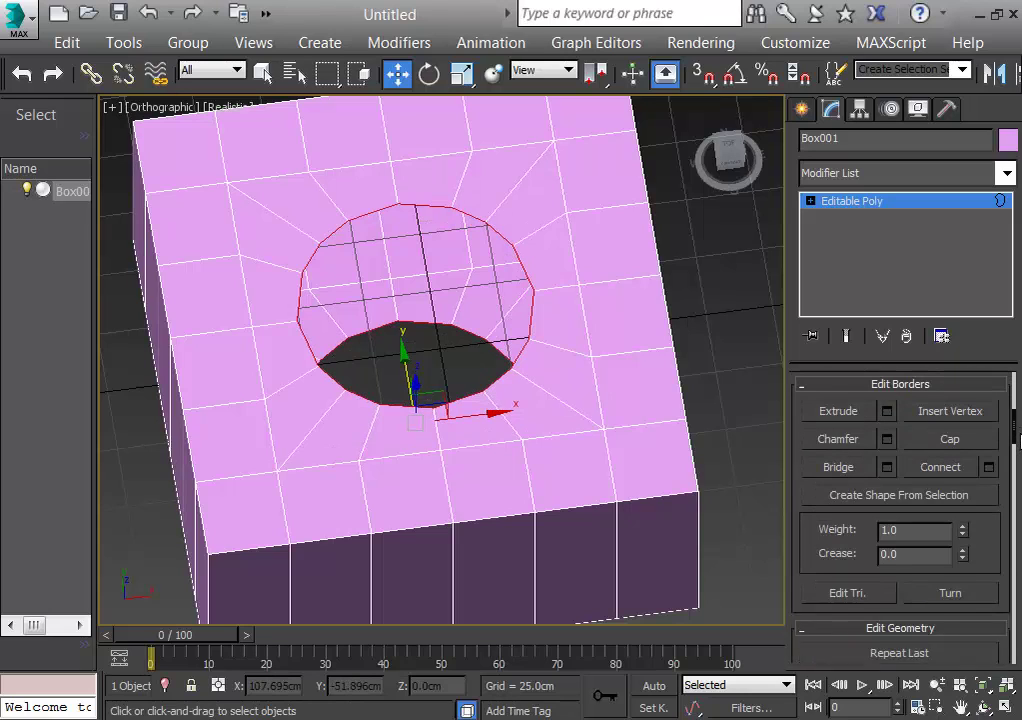
pyautogui.click(859, 533)
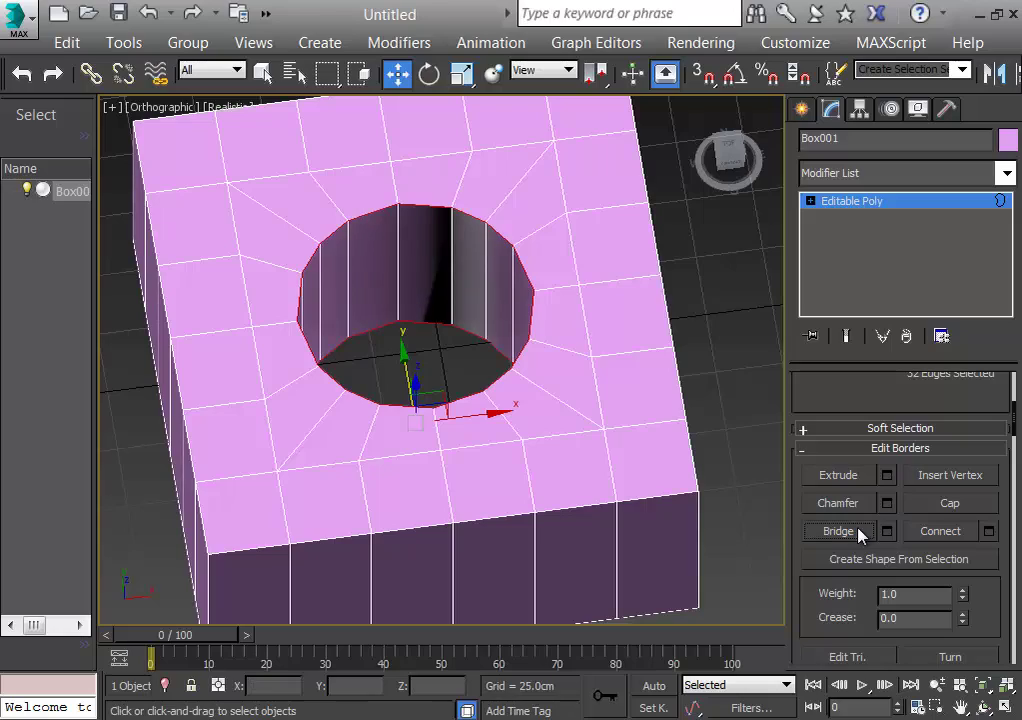
pyautogui.moveTo(758, 335)
pyautogui.keyDown('alt'); pyautogui.mouseDown(button='middle')
pyautogui.moveTo(742, 430)
pyautogui.moveTo(753, 367)
pyautogui.moveTo(740, 415)
pyautogui.mouseUp(button='middle'); pyautogui.keyUp('alt')
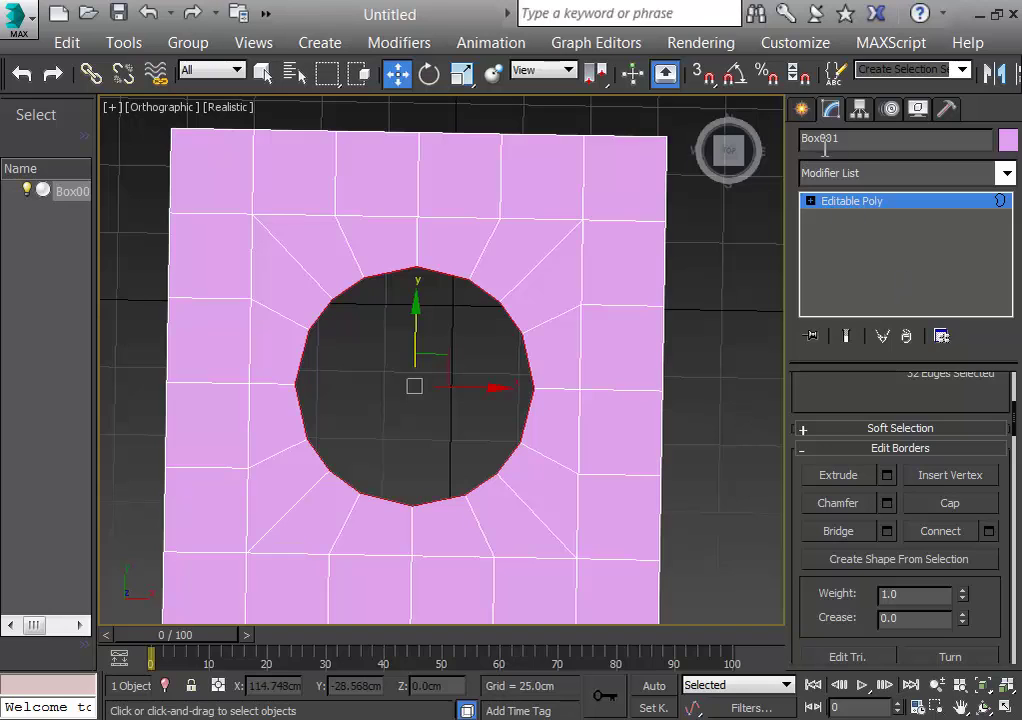
# Step: Apply a TurboSmooth modifier to the box and inspect the smoothed hole from several angles
pyautogui.click(867, 173)
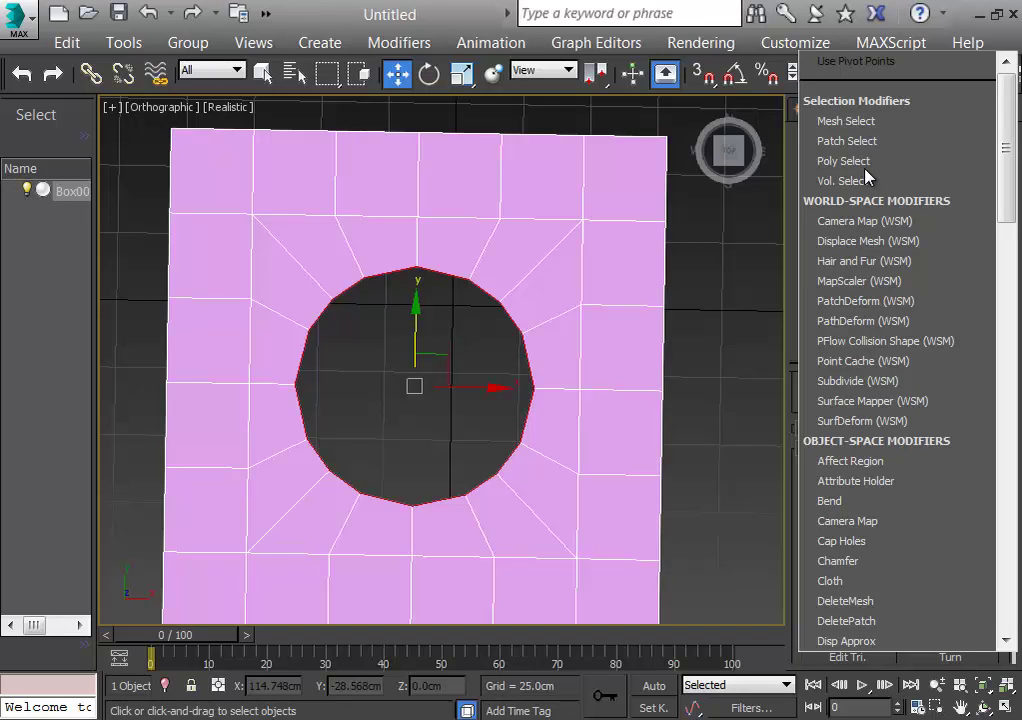
pyautogui.write('tu')
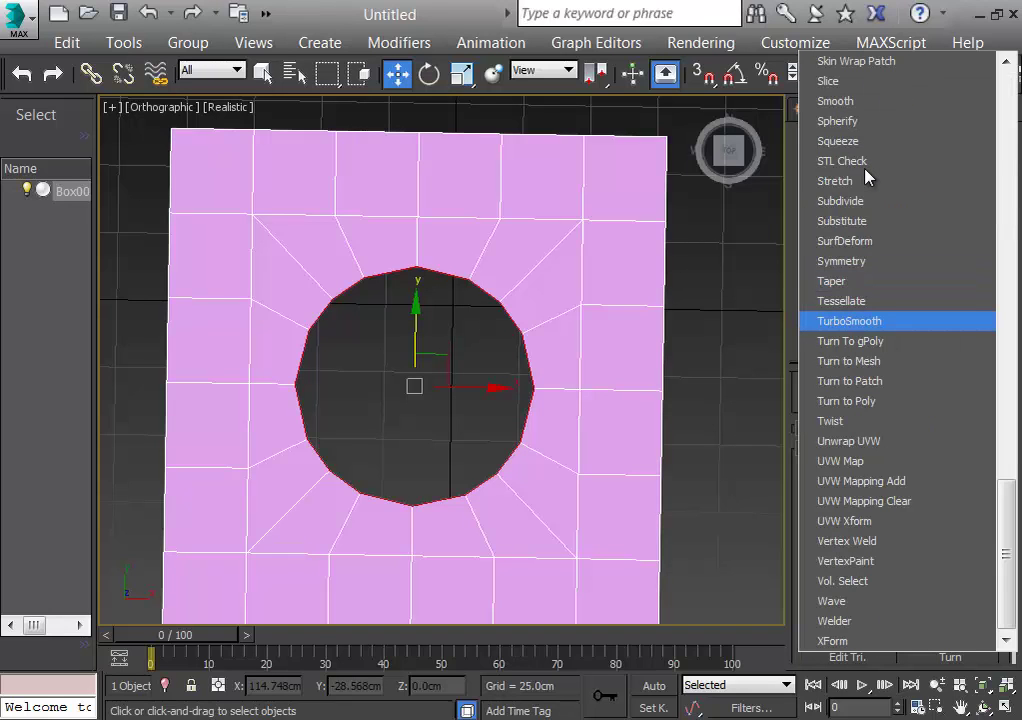
pyautogui.press('Return')
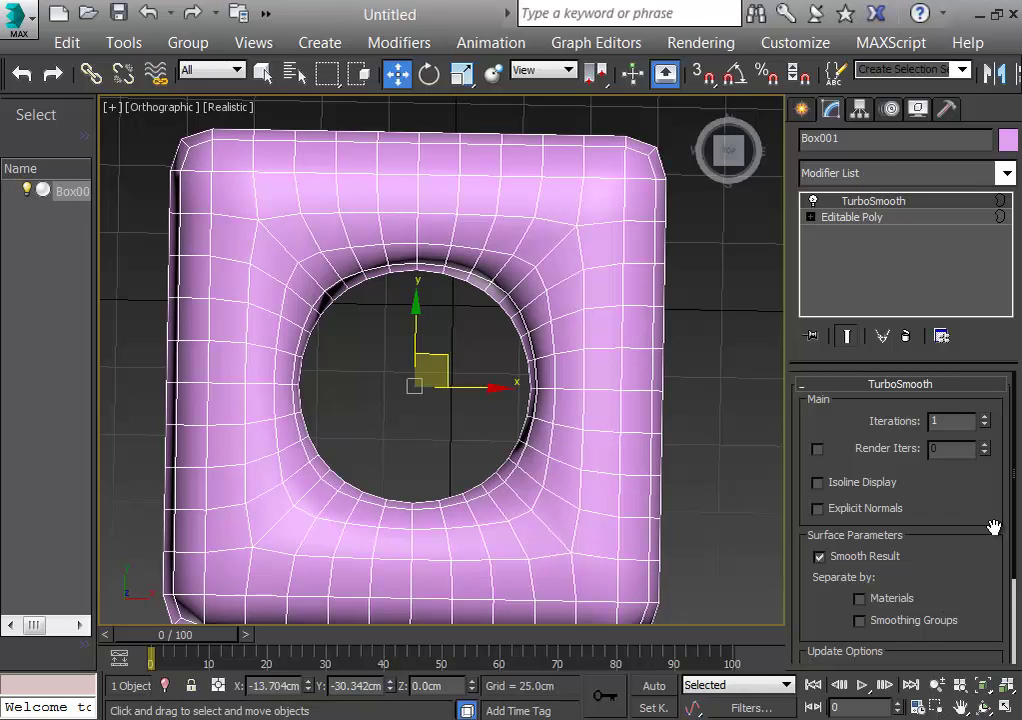
pyautogui.click(740, 516)
pyautogui.keyDown('alt'); pyautogui.moveTo(734, 522); pyautogui.dragTo(725, 556, button='middle'); pyautogui.keyUp('alt')
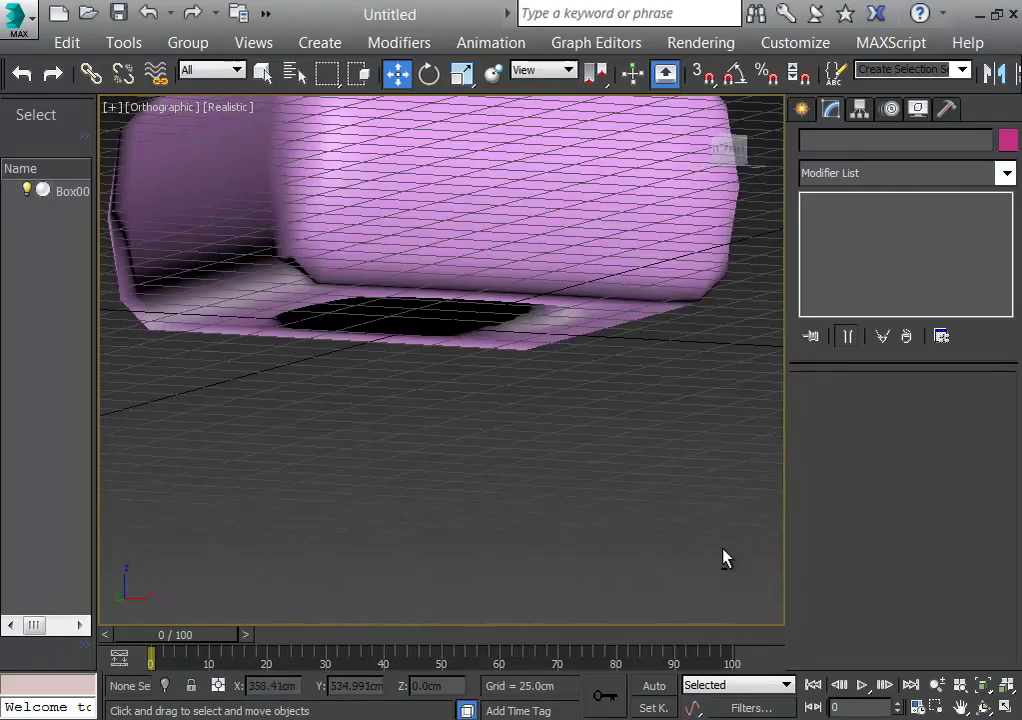
pyautogui.keyDown('alt'); pyautogui.moveTo(630, 458); pyautogui.dragTo(623, 372, button='middle'); pyautogui.keyUp('alt')
pyautogui.click(730, 148)
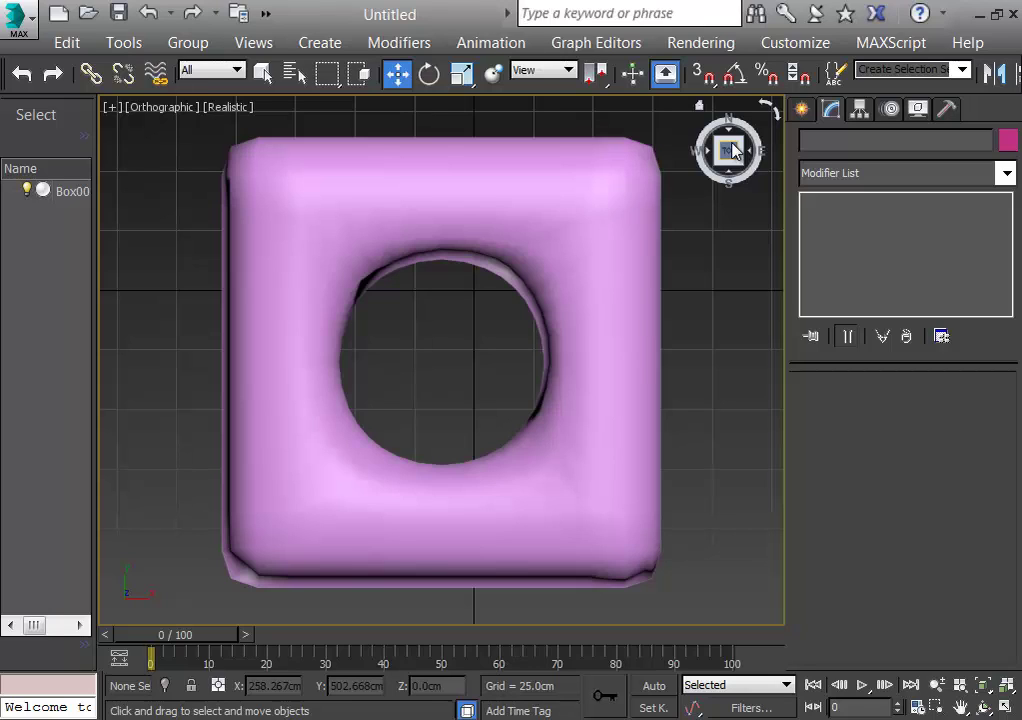
# Step: Delete the smoothed box from the scene
pyautogui.click(76, 193)
pyautogui.press('Delete')
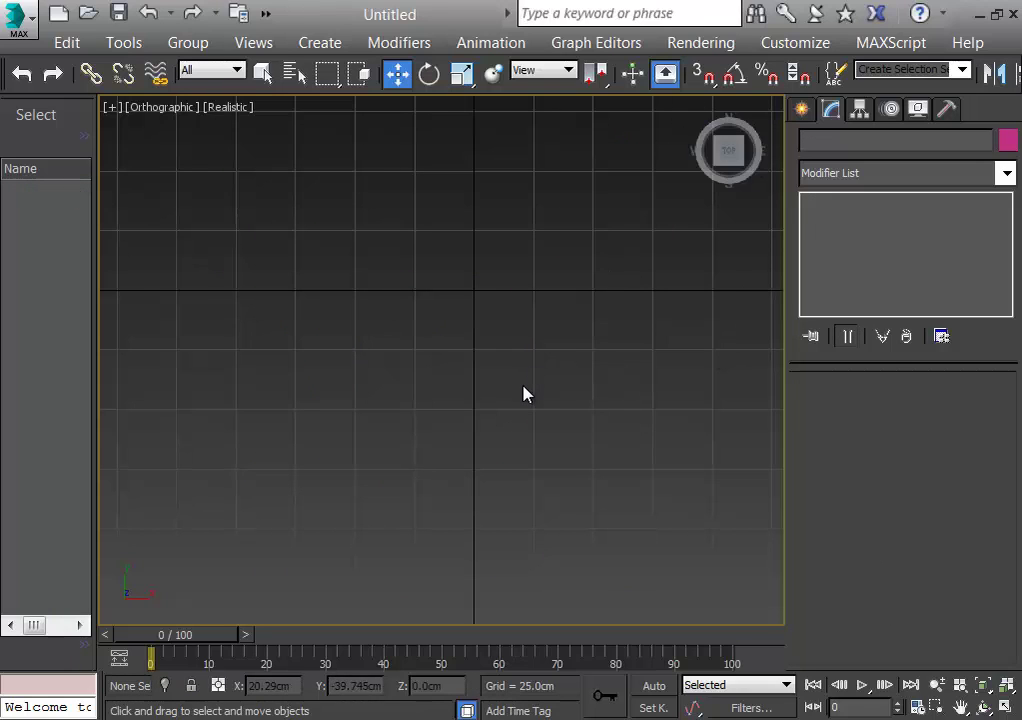
pyautogui.scroll(-3, 531, 356)
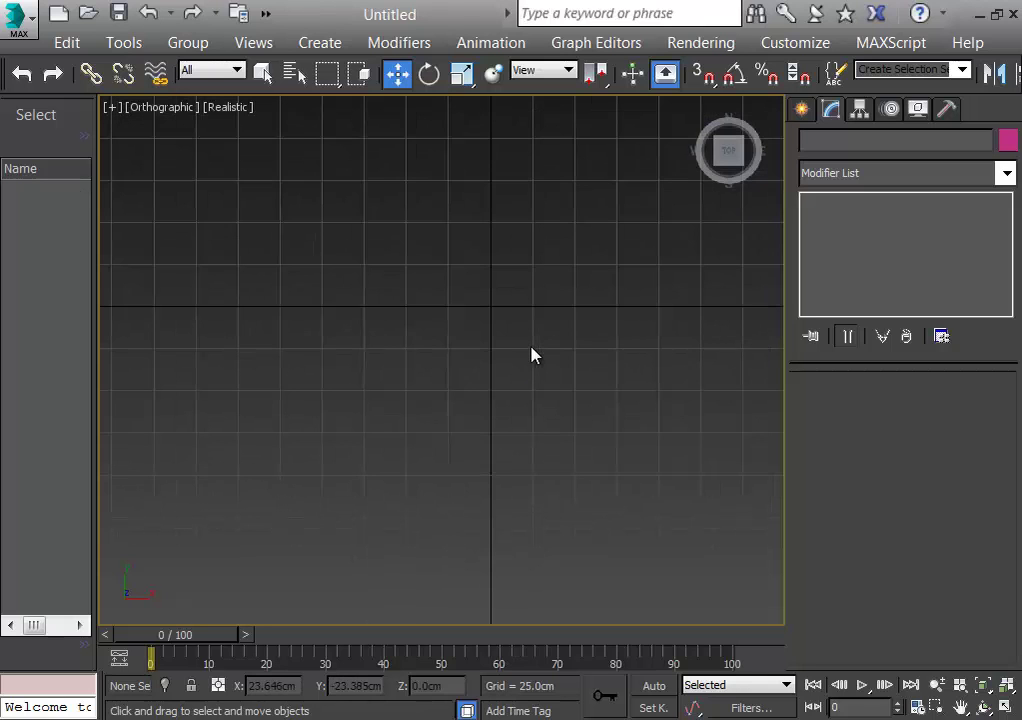
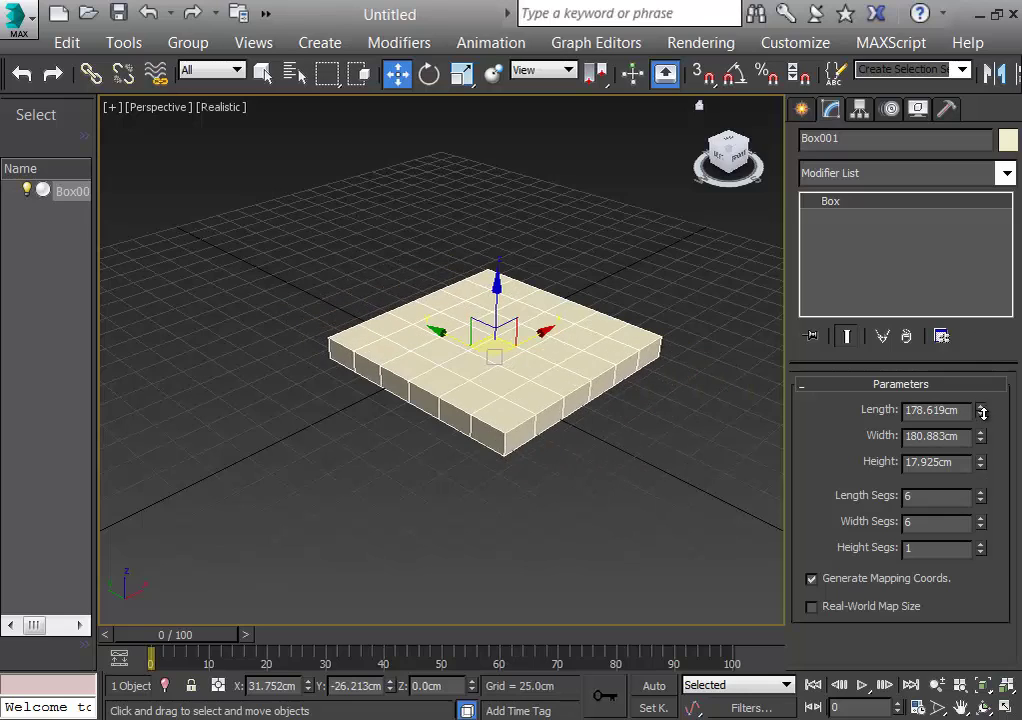
# Step: Set the new box's length to 220 cm, width to 300 cm and height to 20 cm
pyautogui.doubleClick(955, 410)
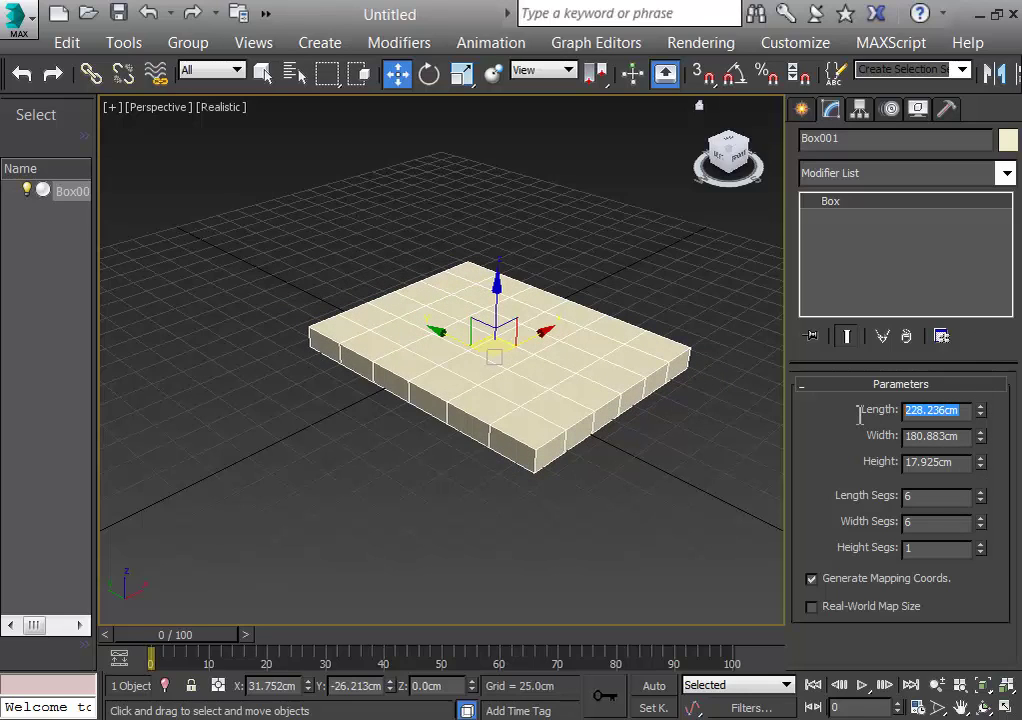
pyautogui.write('220')
pyautogui.press('Tab')
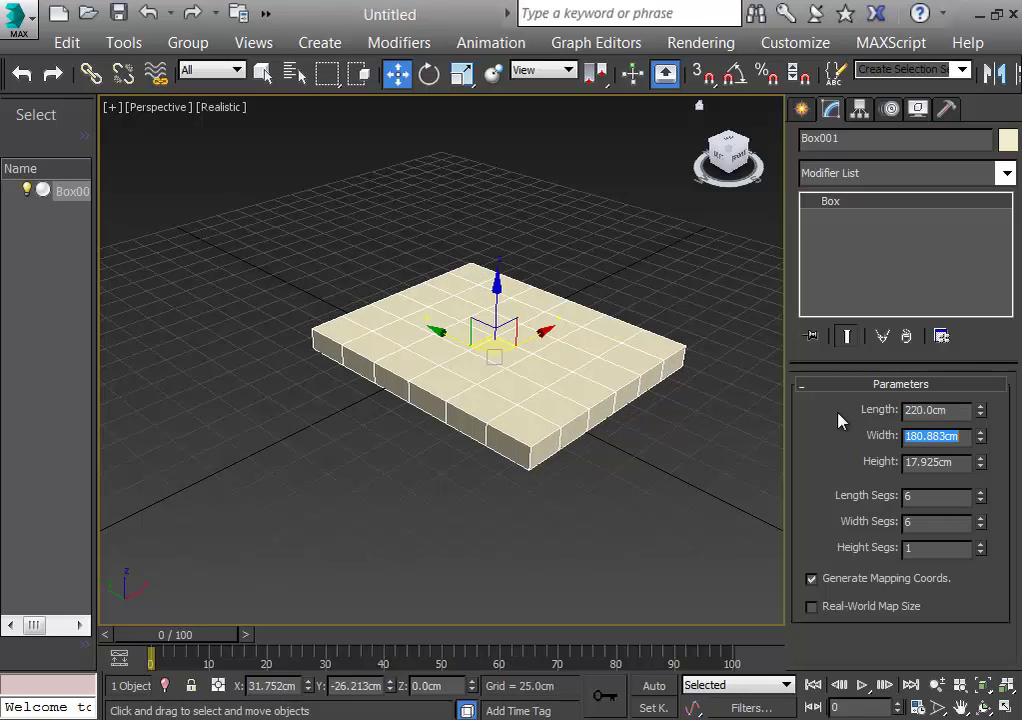
pyautogui.write('300')
pyautogui.press('Tab')
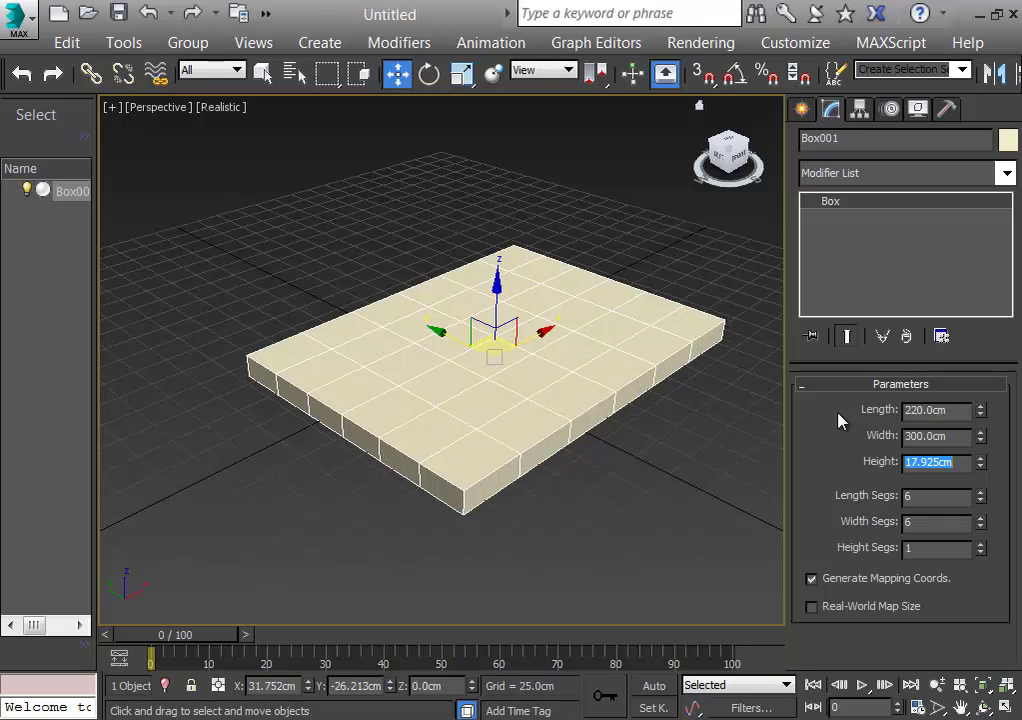
pyautogui.write('20')
pyautogui.press('Return')
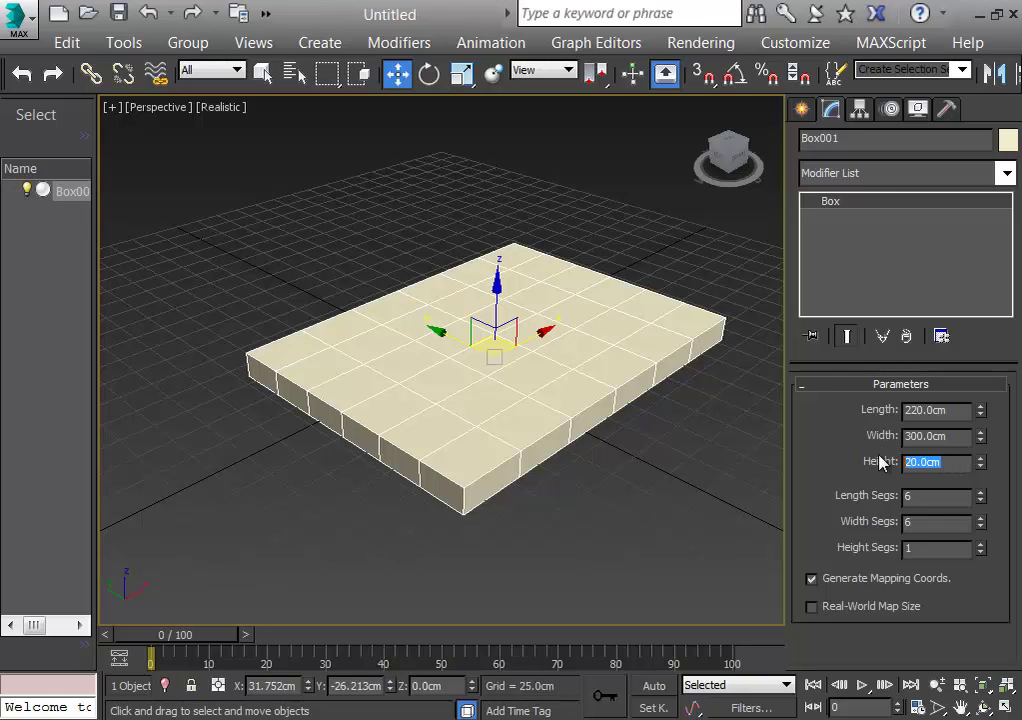
# Step: Change the box's length, width and height to 200 cm each, making it a cube
pyautogui.write('200')
pyautogui.press('Tab')
pyautogui.write('200')
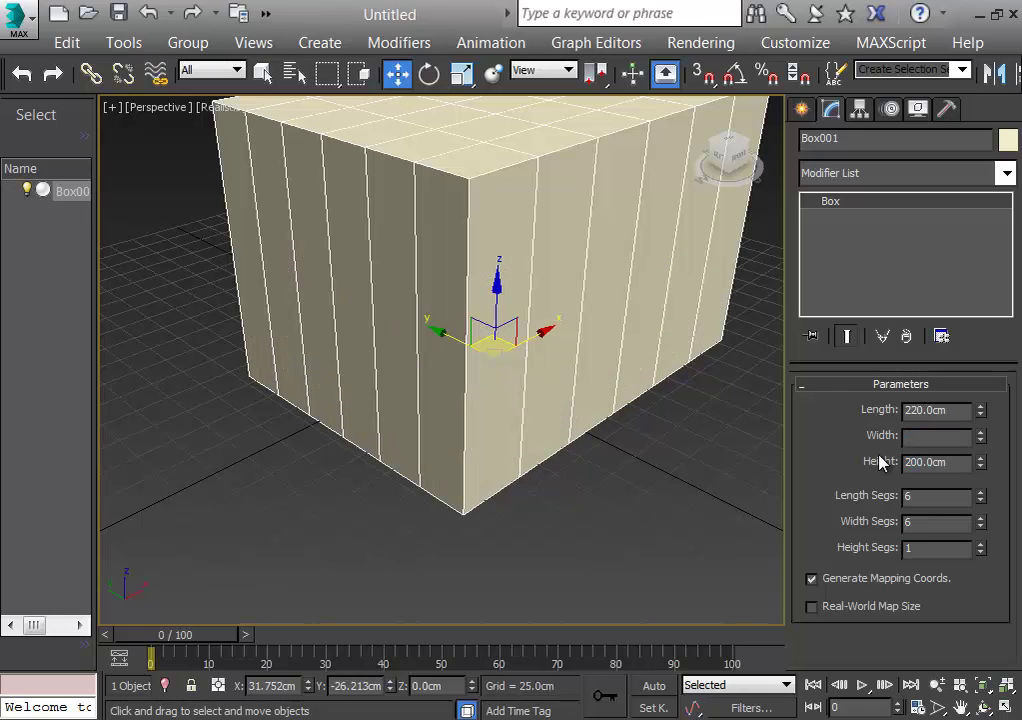
pyautogui.press('Tab')
pyautogui.hotkey('shift', 'Tab')
pyautogui.hotkey('shift', 'Tab')
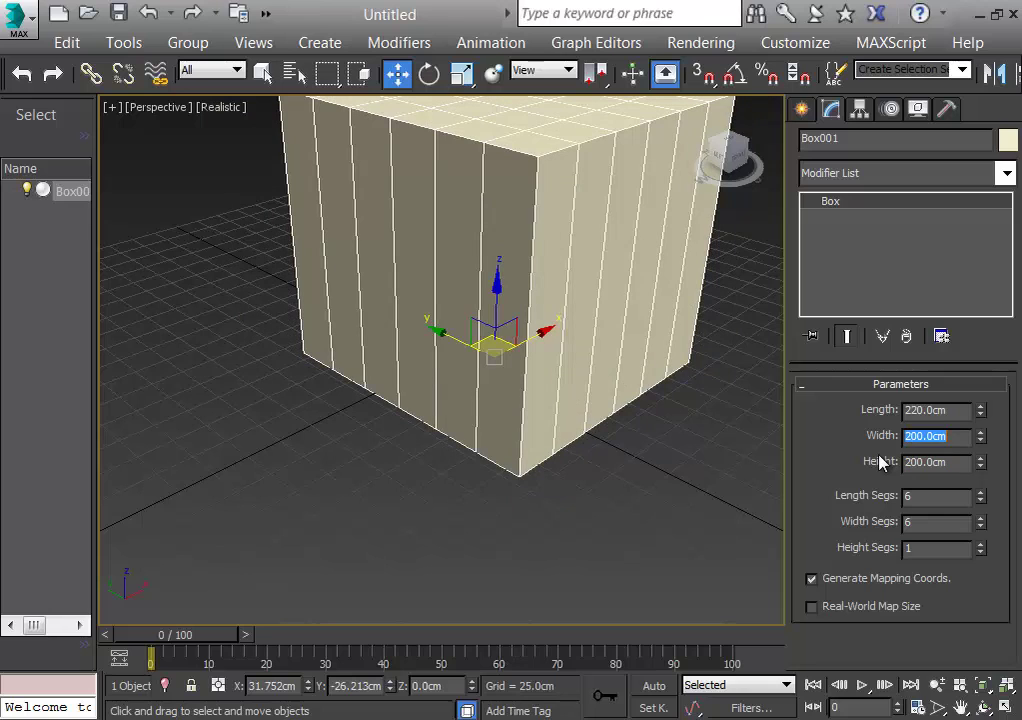
pyautogui.write('200')
pyautogui.press('Return')
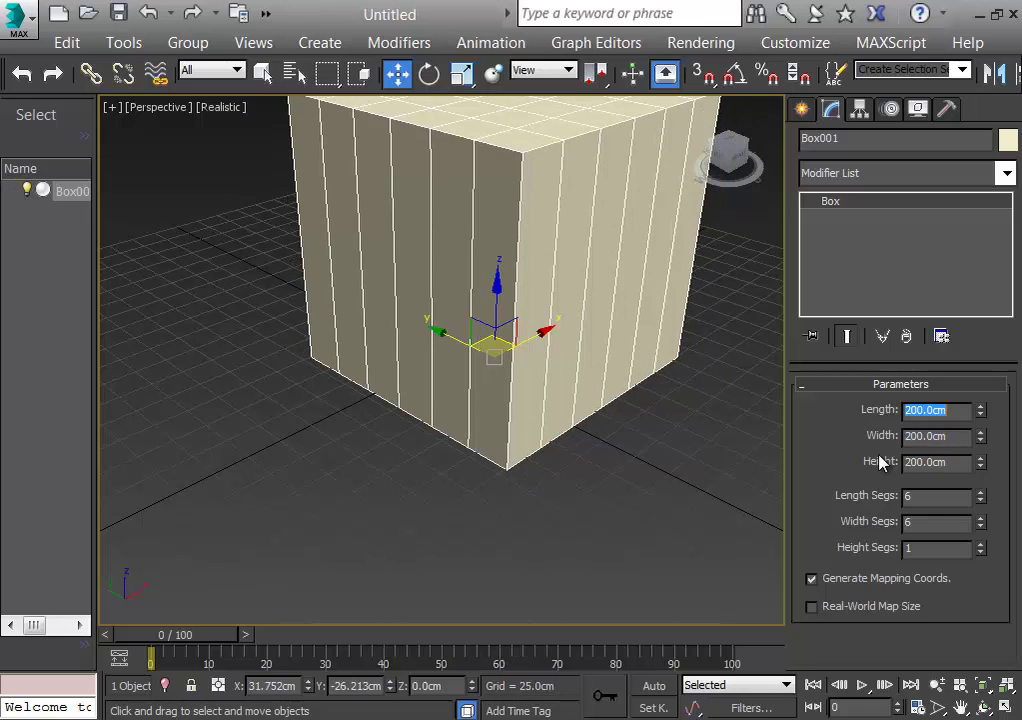
# Step: Create a standard primitive sphere with a radius of about 113 cm on the grid in front of the cube
pyautogui.scroll(-4, 675, 474)
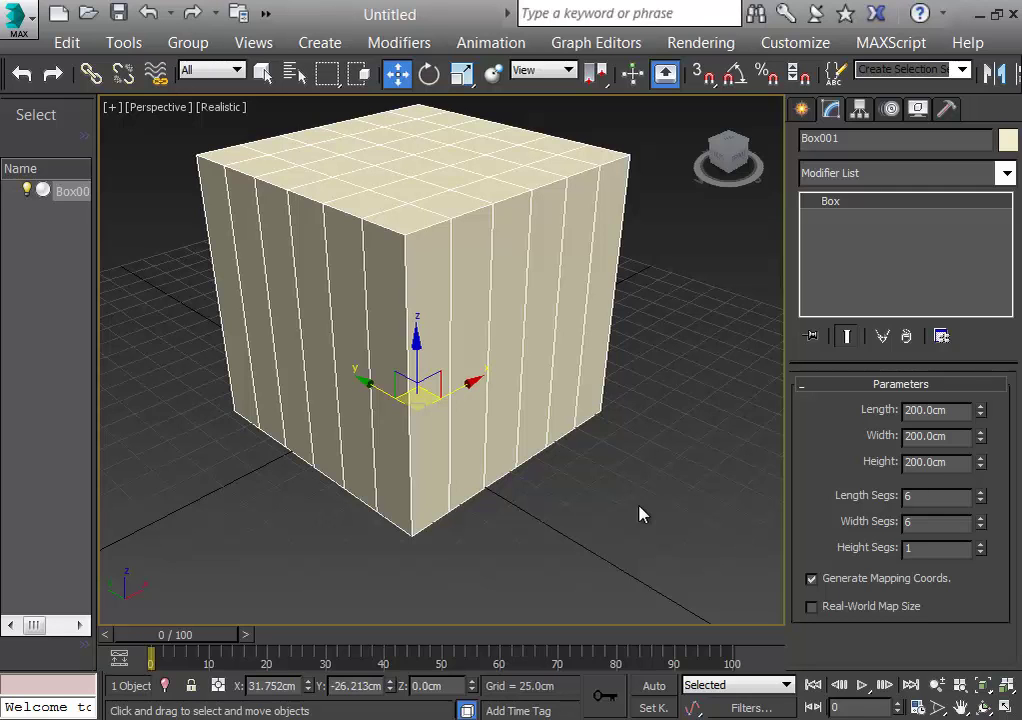
pyautogui.moveTo(771, 173)
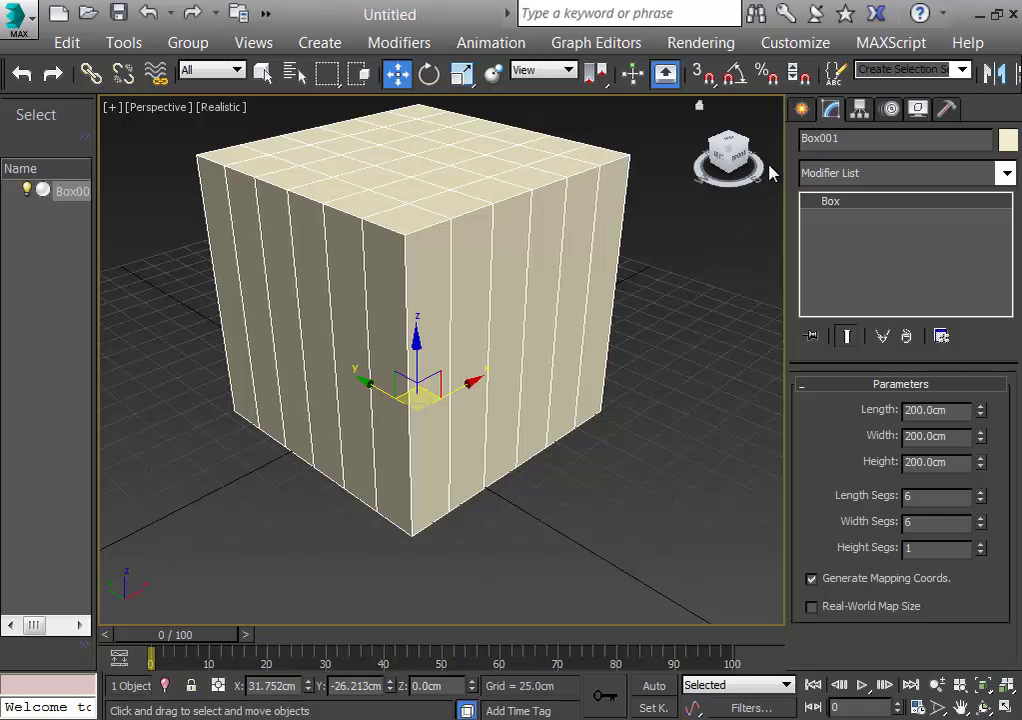
pyautogui.click(700, 106)
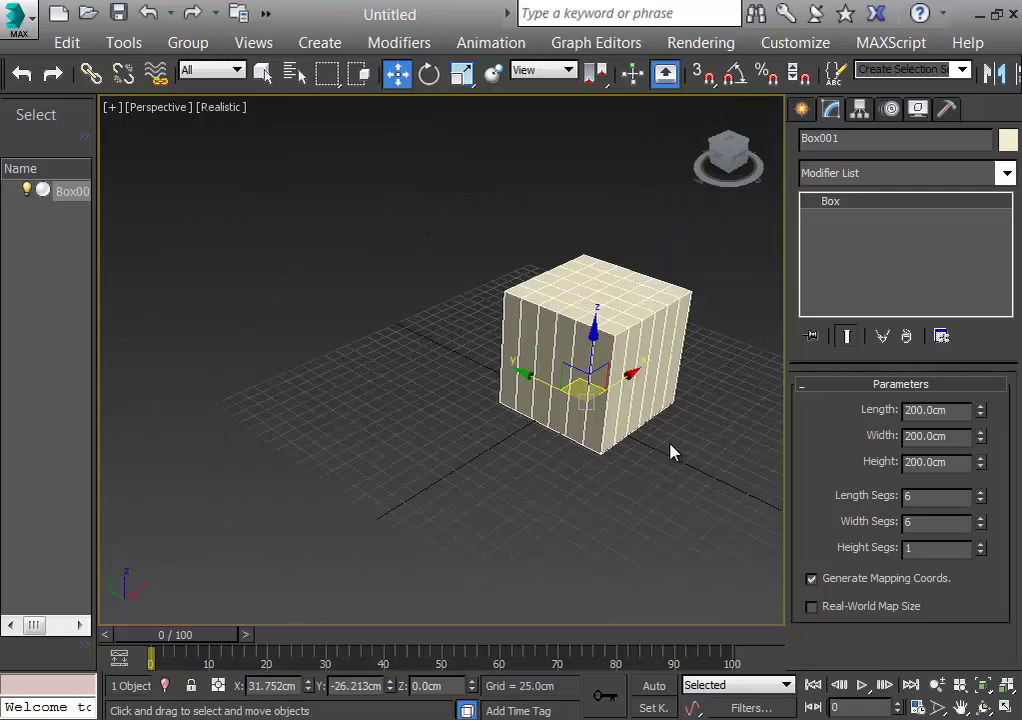
pyautogui.click(805, 113)
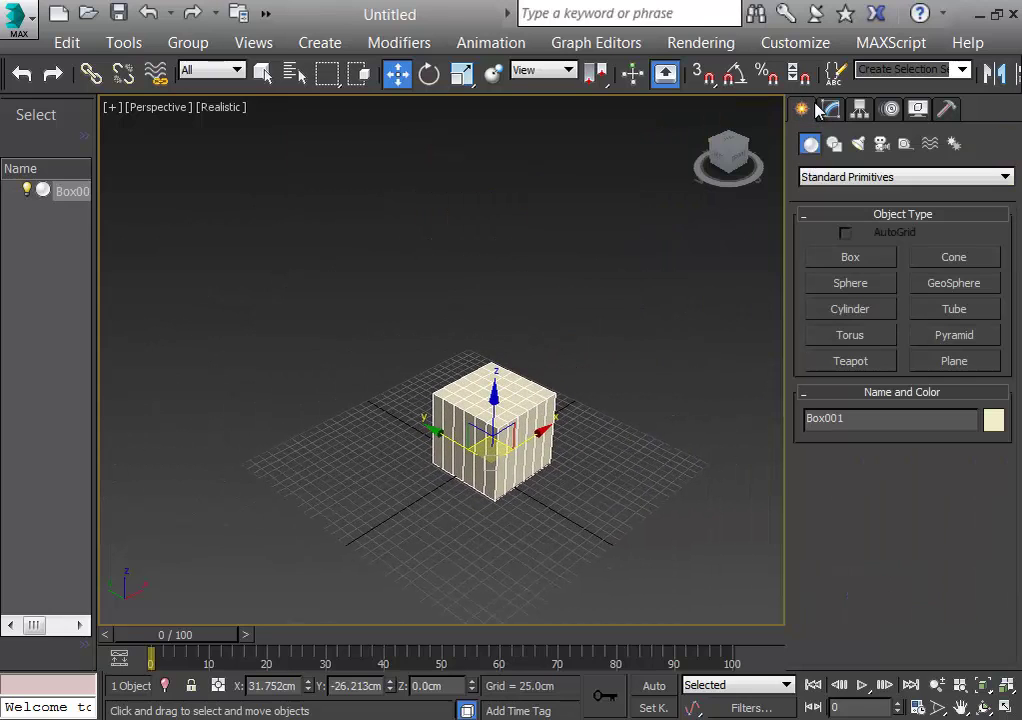
pyautogui.click(851, 284)
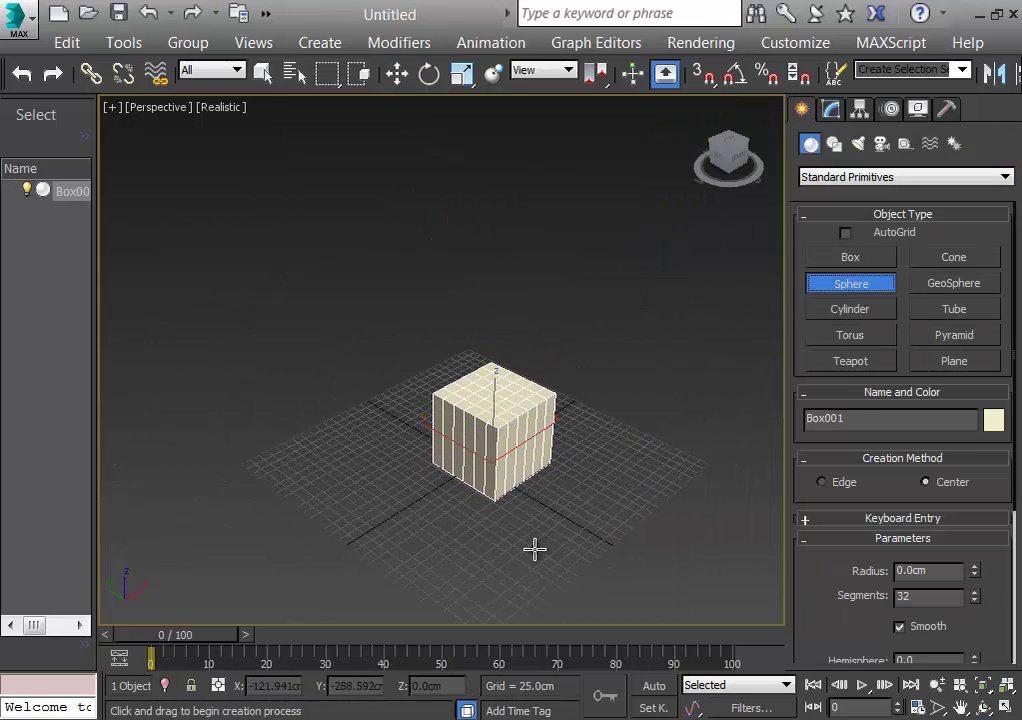
pyautogui.moveTo(539, 537); pyautogui.dragTo(600, 525)
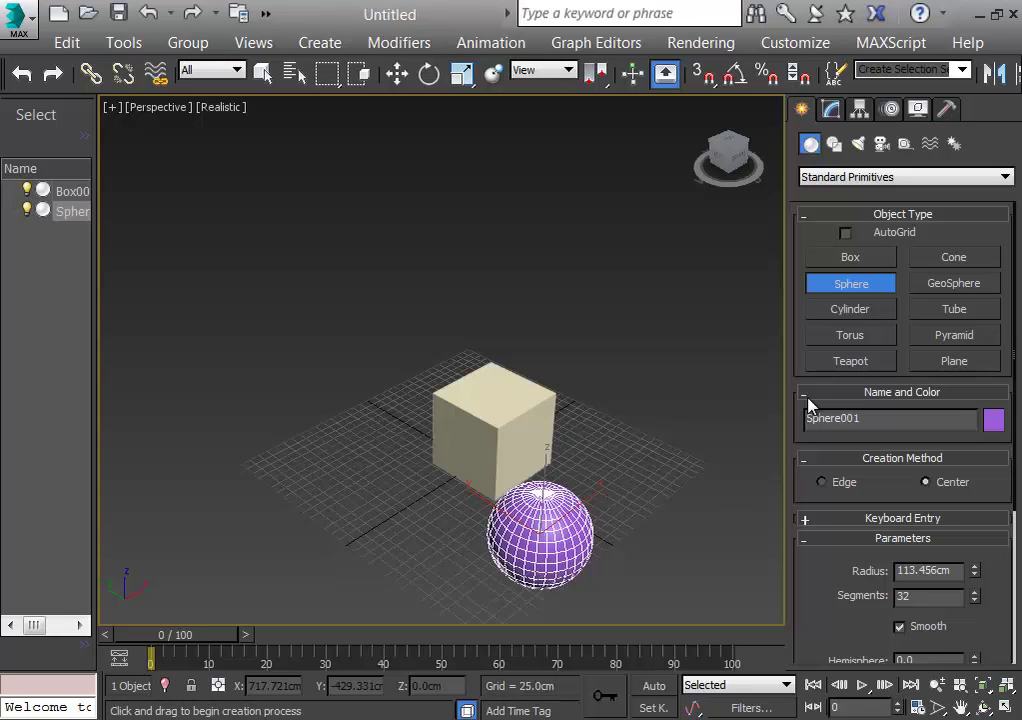
# Step: Set the sphere's radius to 120 cm
pyautogui.click(830, 114)
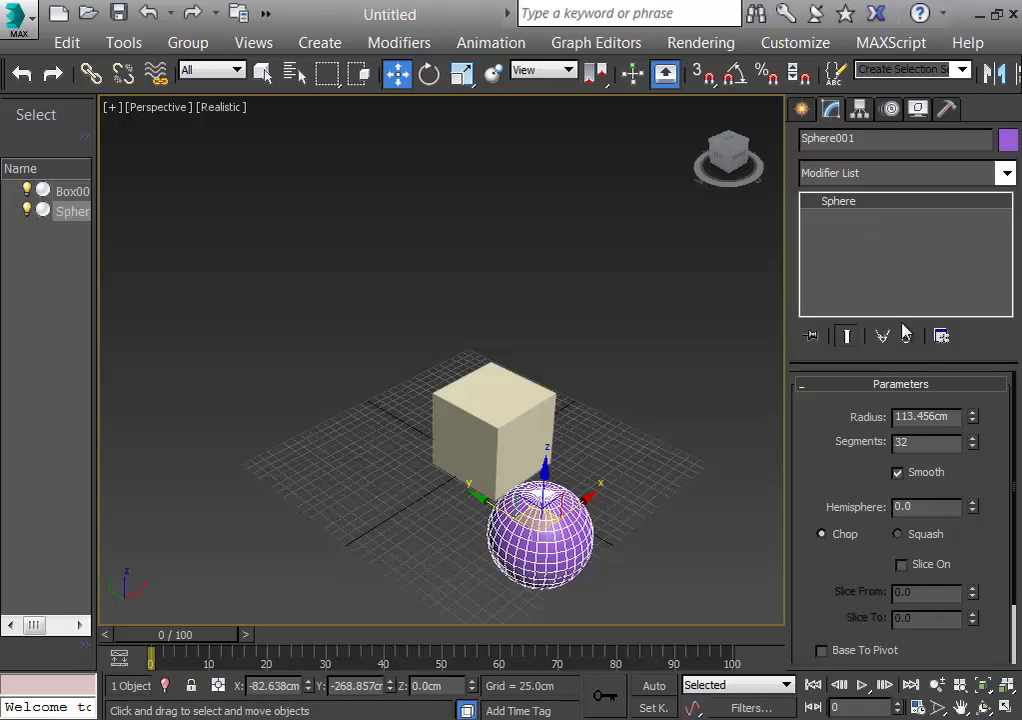
pyautogui.moveTo(950, 416); pyautogui.dragTo(890, 406)
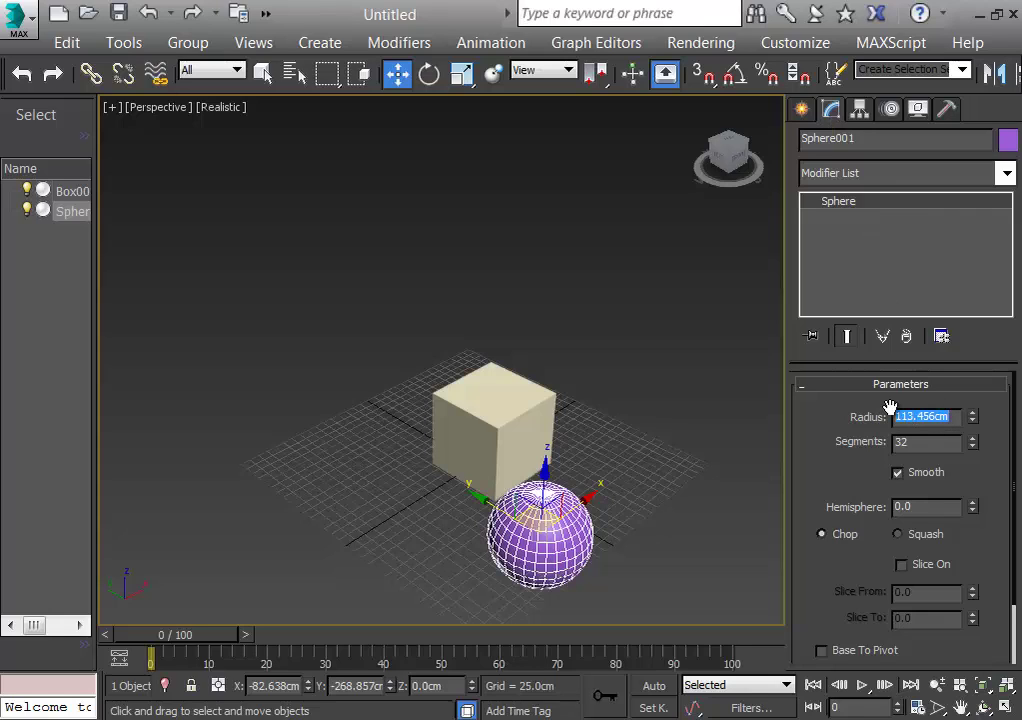
pyautogui.write('120')
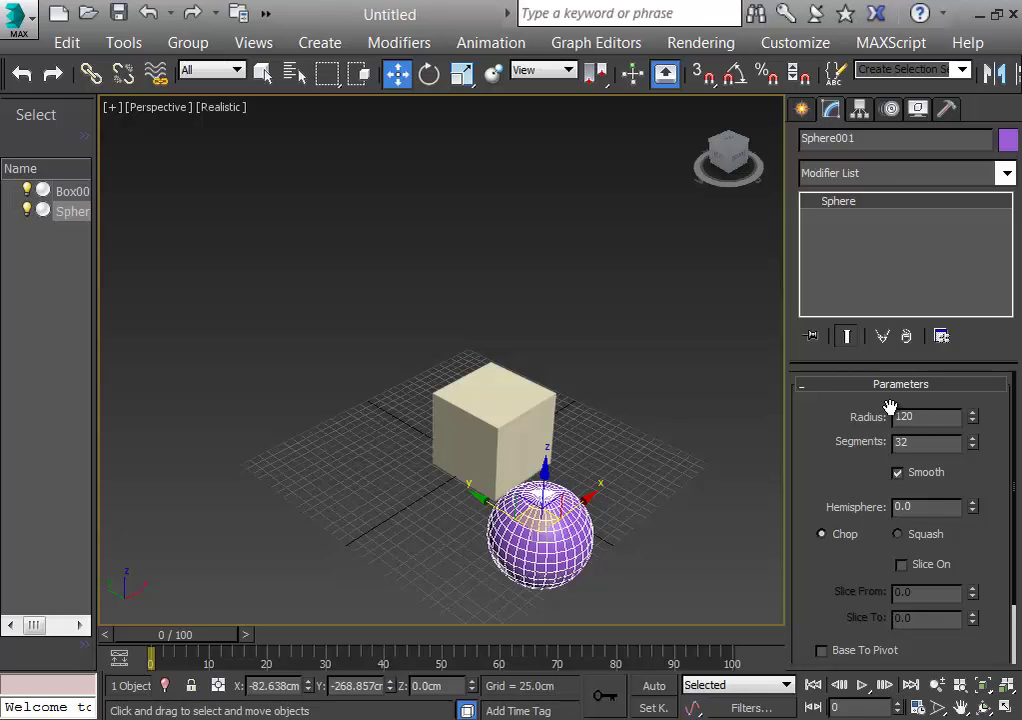
pyautogui.press('Return')
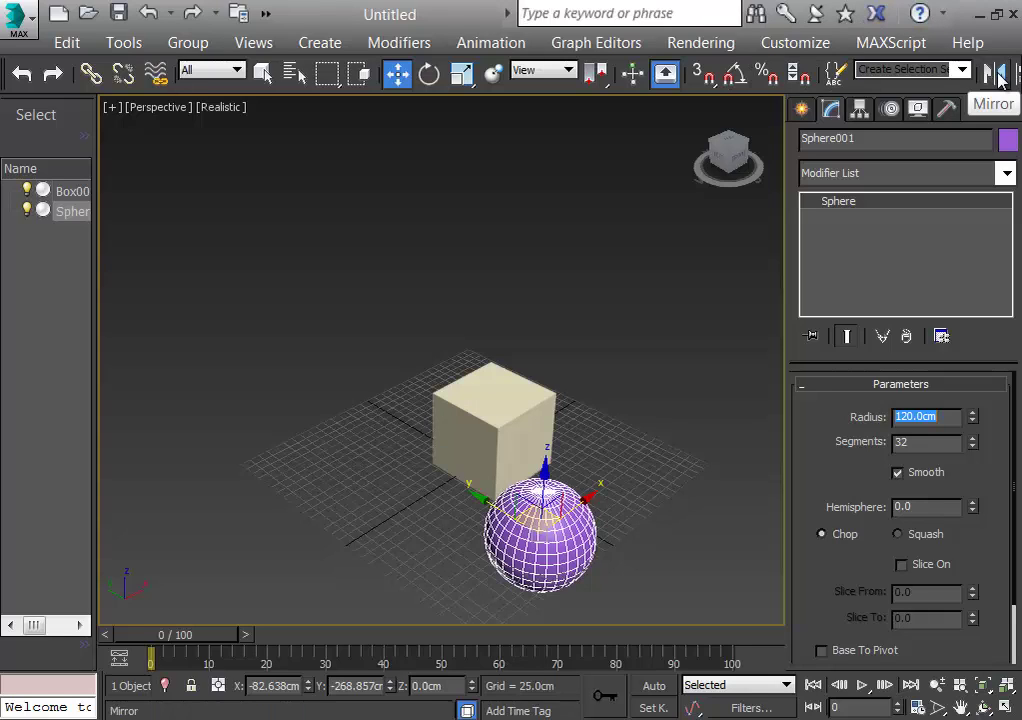
# Step: Align the sphere to the cube in X, Y and Z position, pivot point to pivot point
pyautogui.moveTo(998, 80); pyautogui.dragTo(691, 92)
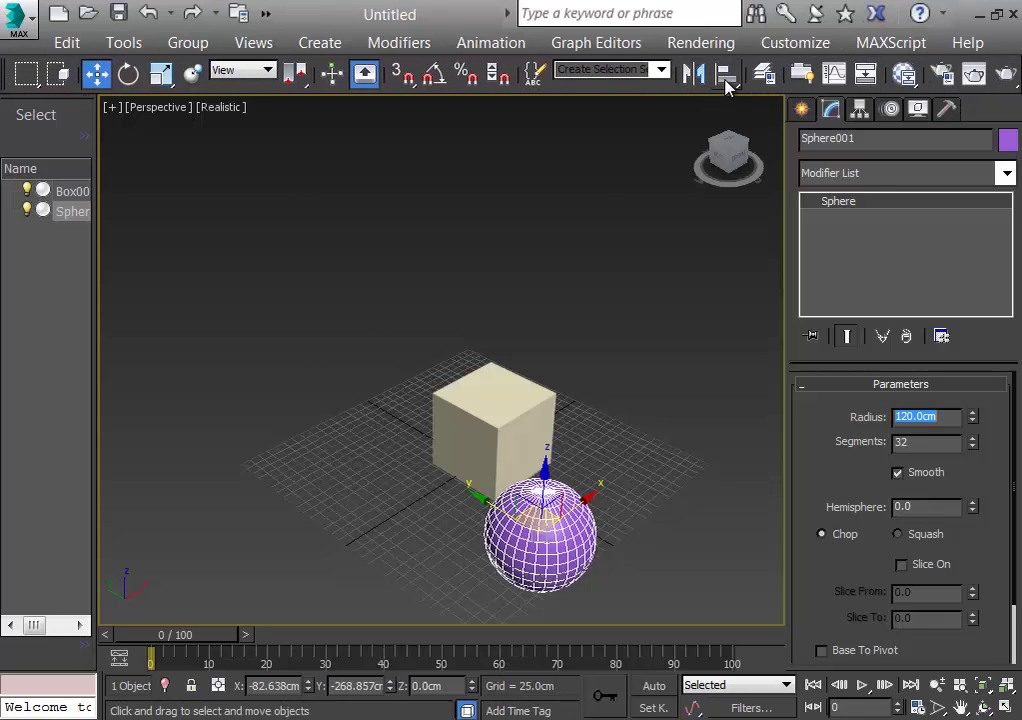
pyautogui.click(727, 82)
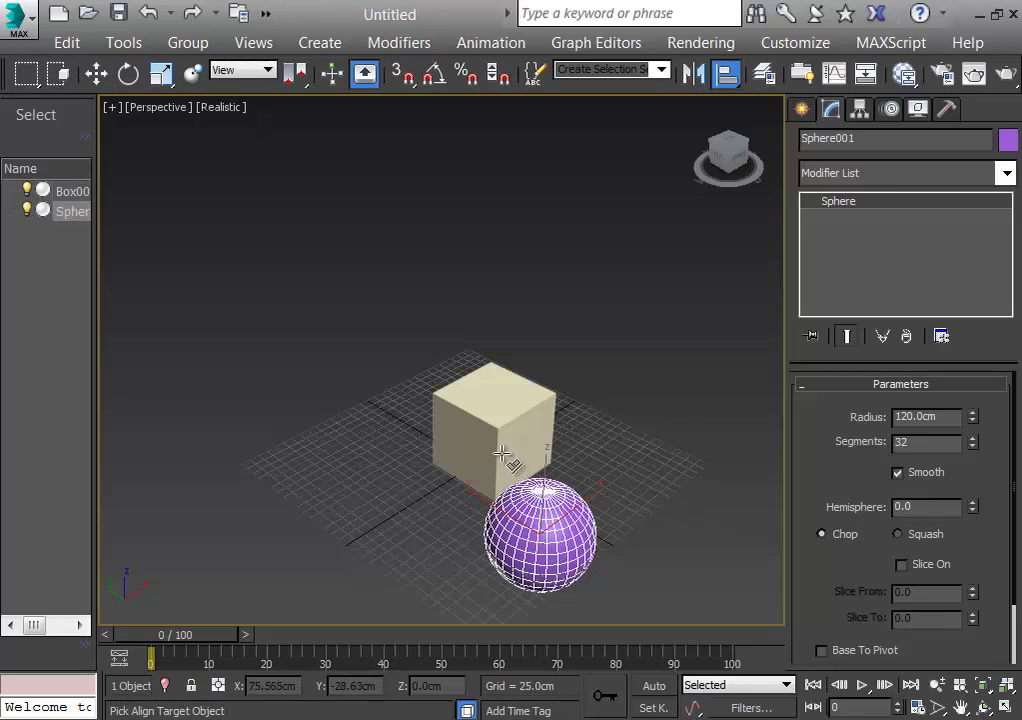
pyautogui.click(490, 420)
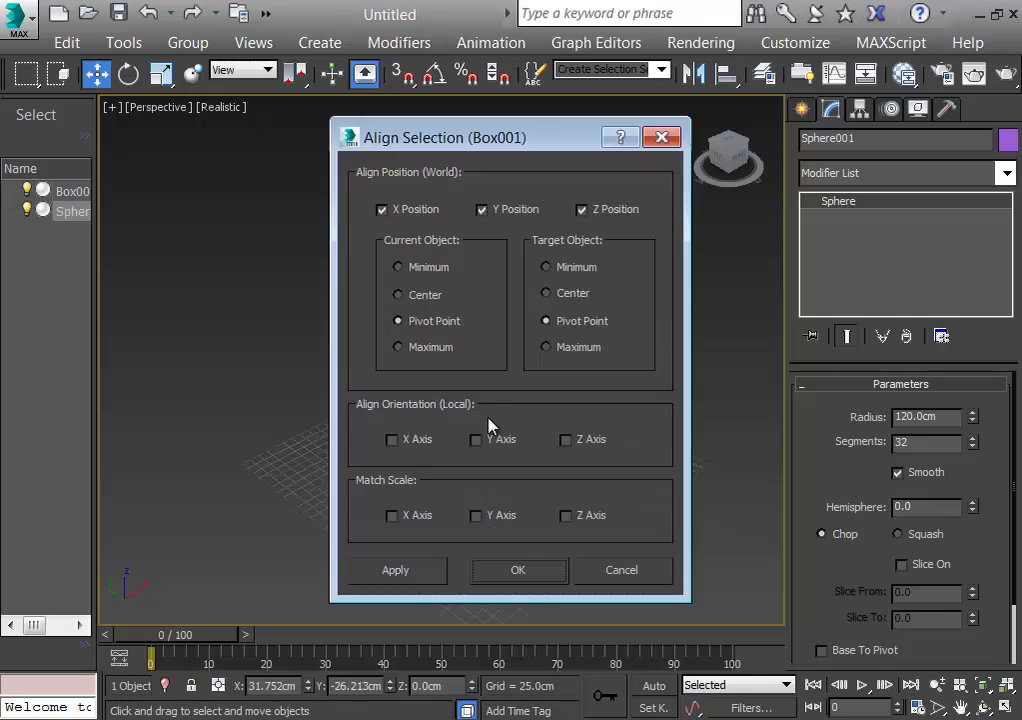
pyautogui.click(520, 567)
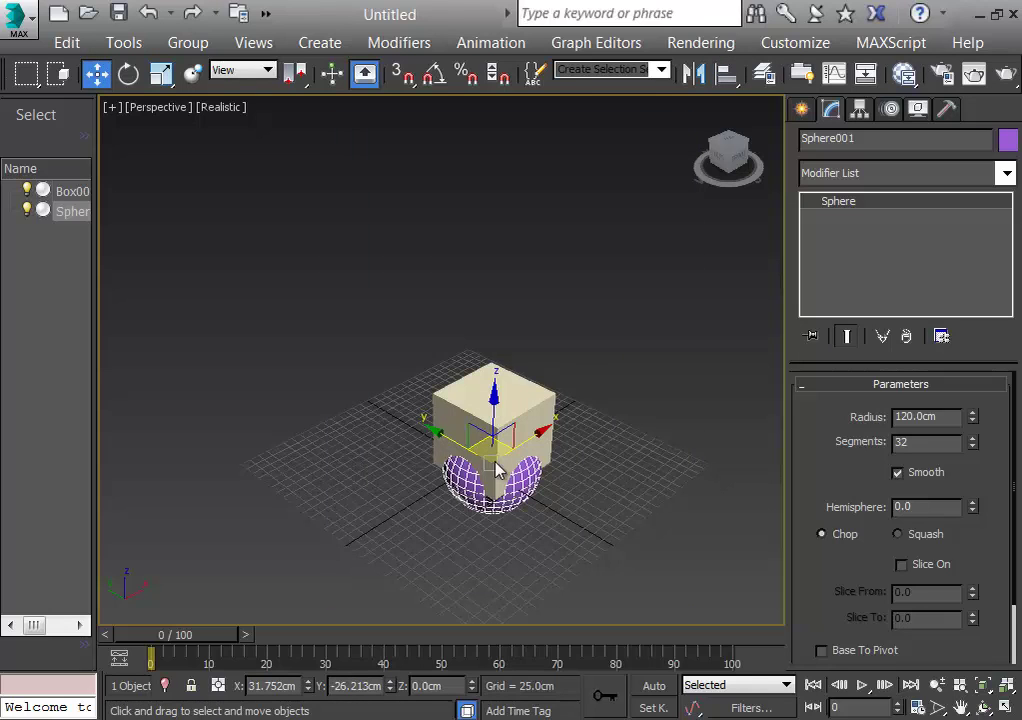
# Step: Raise the sphere into the middle of the cube and set its Z position to 100 cm
pyautogui.moveTo(496, 411); pyautogui.dragTo(496, 370)
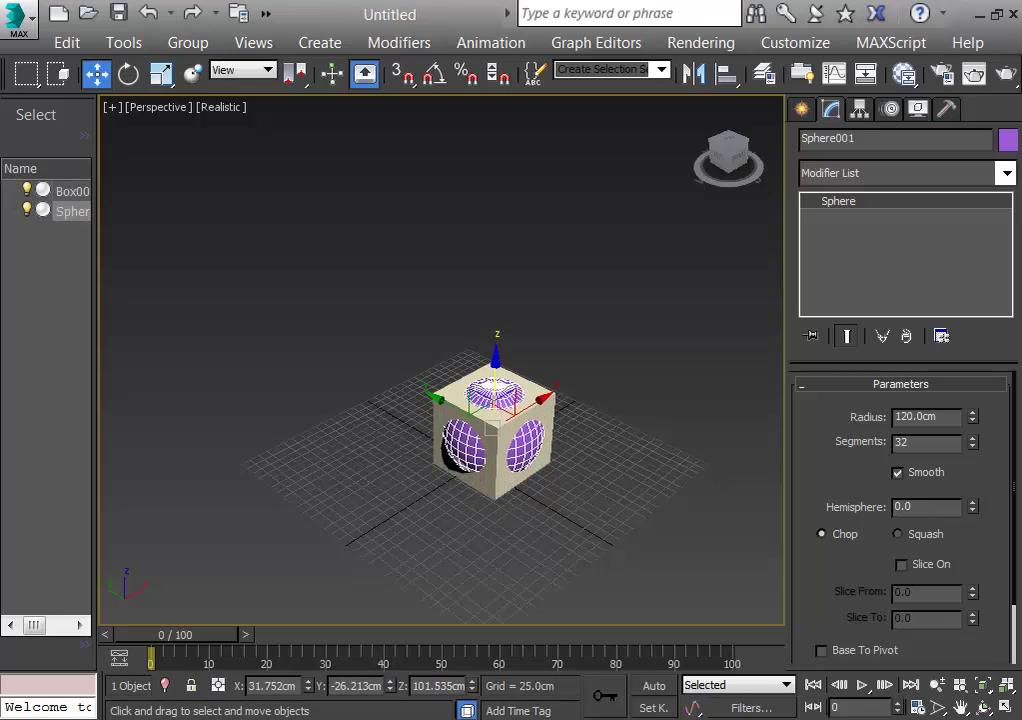
pyautogui.keyDown('alt'); pyautogui.moveTo(684, 618); pyautogui.dragTo(614, 467, button='middle'); pyautogui.keyUp('alt')
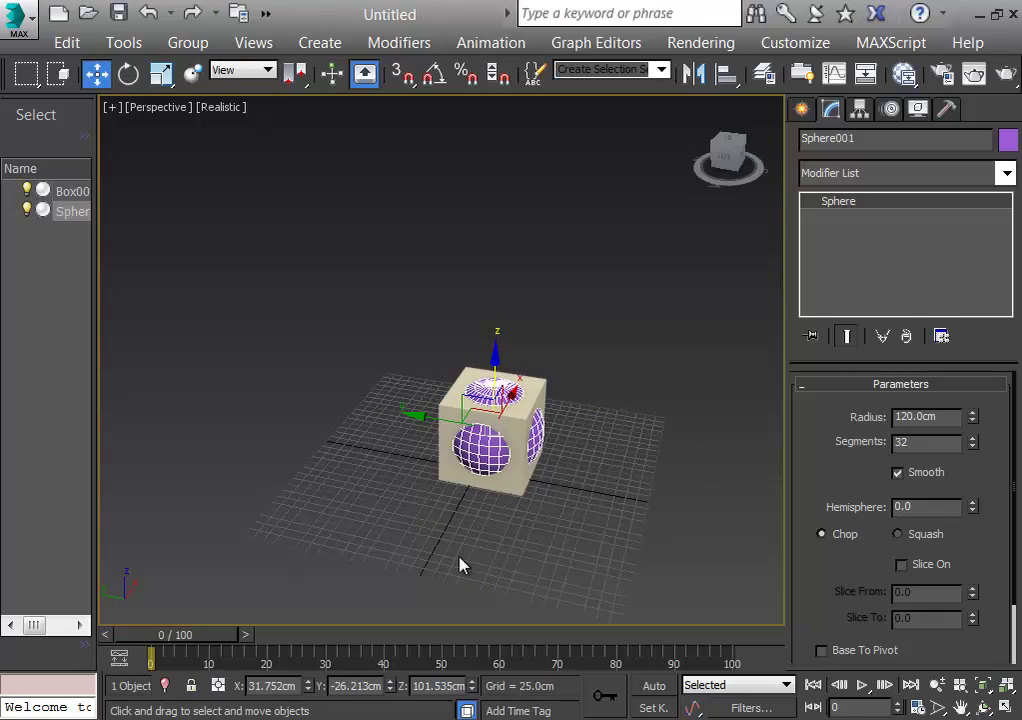
pyautogui.moveTo(415, 687); pyautogui.dragTo(470, 688)
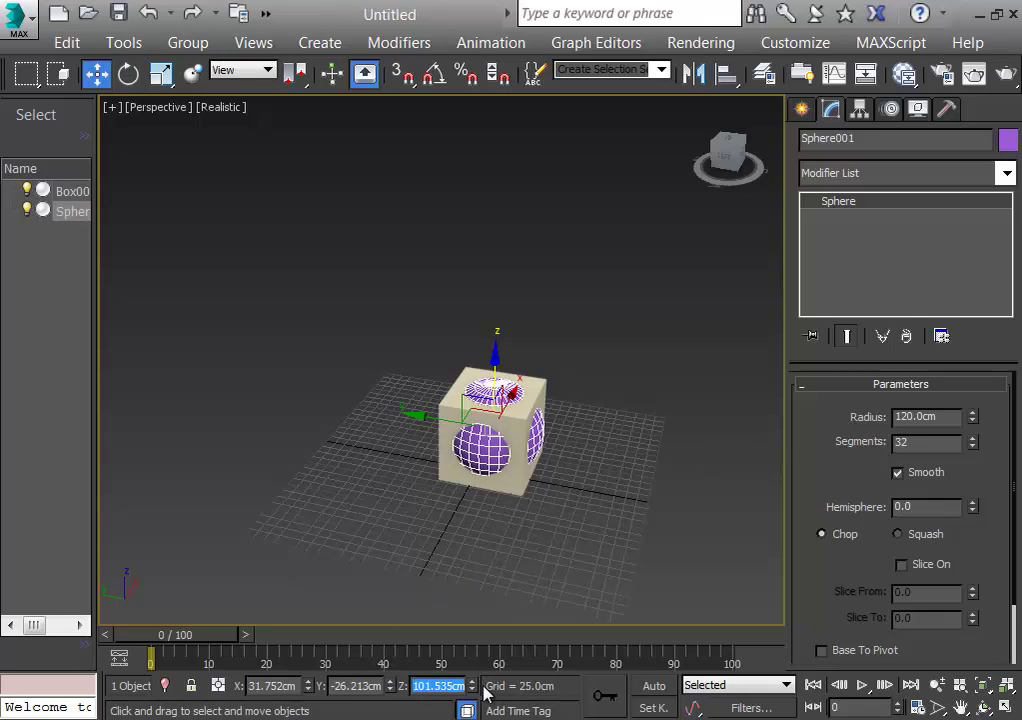
pyautogui.write('100')
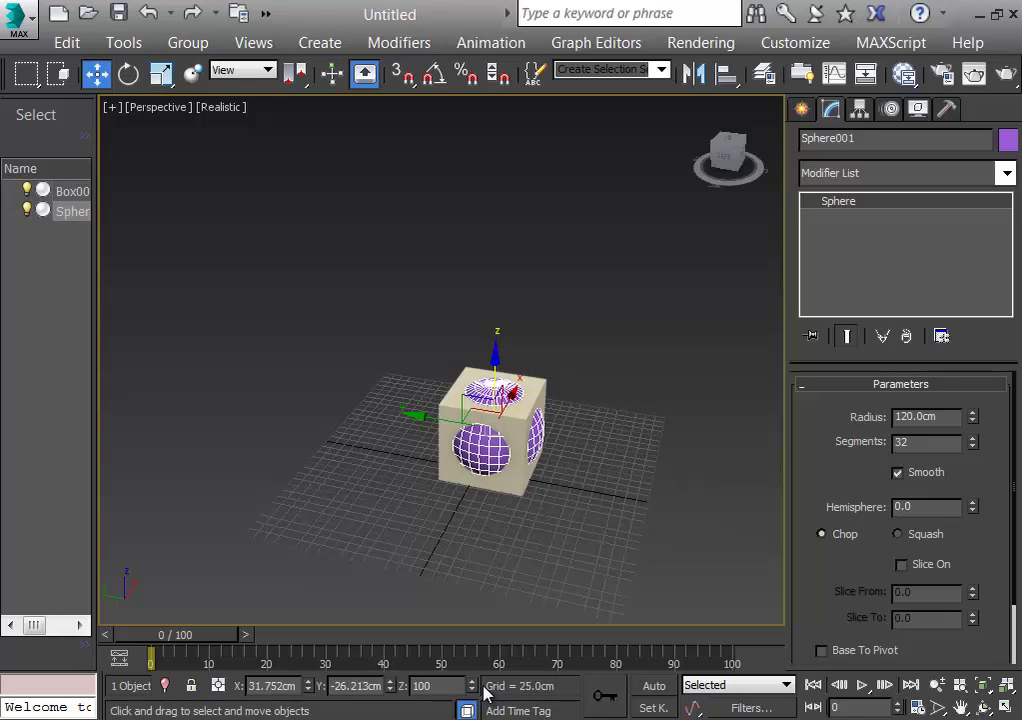
pyautogui.press('Return')
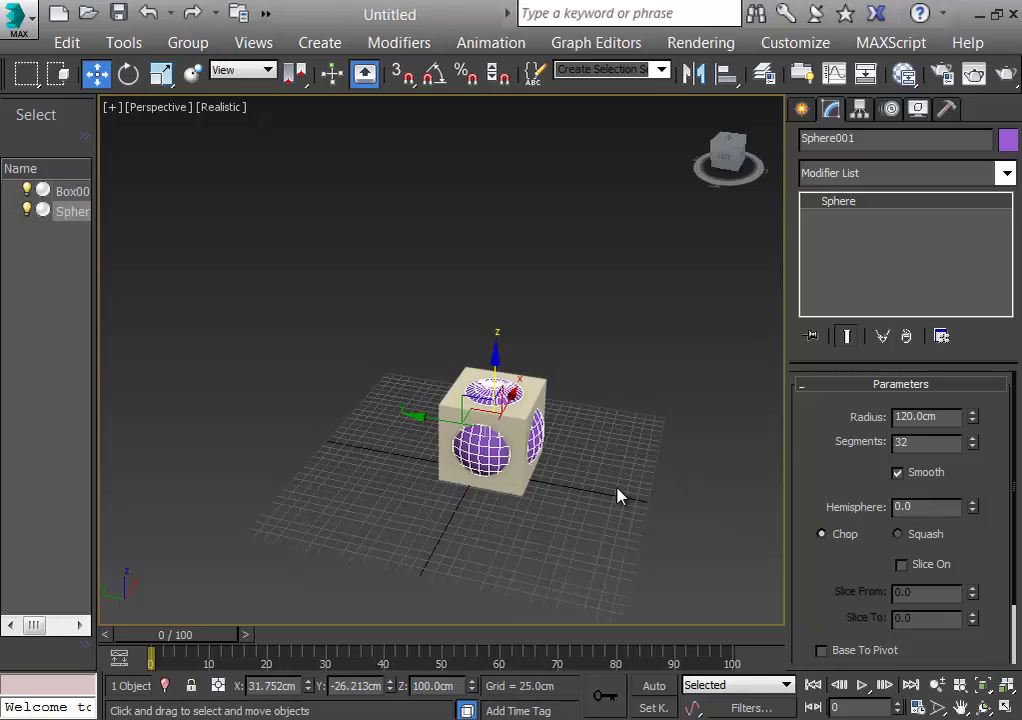
# Step: Clear the selection and switch the geometry creation category to Compound Objects
pyautogui.moveTo(643, 506); pyautogui.dragTo(557, 477, button='middle')
pyautogui.press('super')
pyautogui.press('Escape')
pyautogui.scroll(-4, 557, 477)
pyautogui.scroll(8, 557, 477)
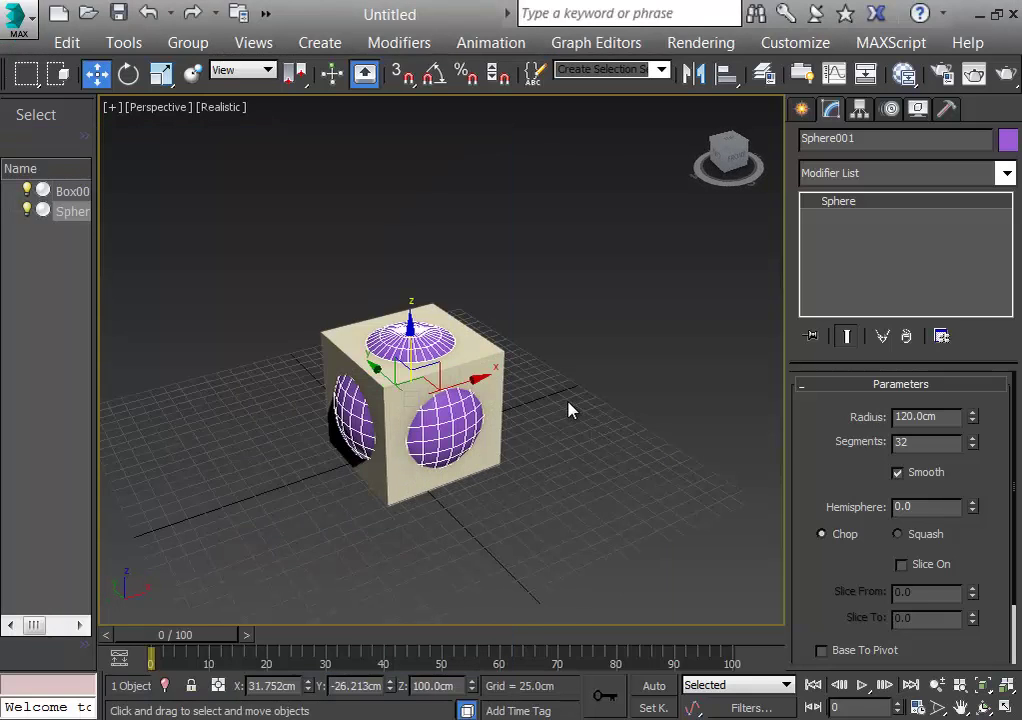
pyautogui.click(593, 464)
pyautogui.moveTo(593, 464); pyautogui.dragTo(661, 436, button='middle')
pyautogui.click(802, 110)
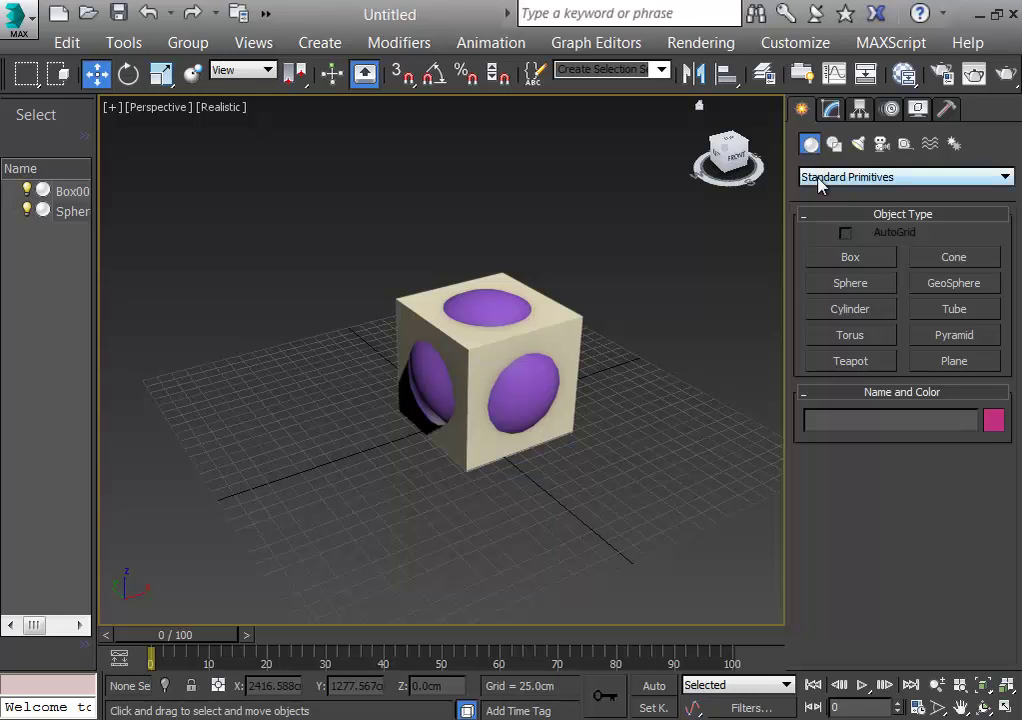
pyautogui.click(834, 178)
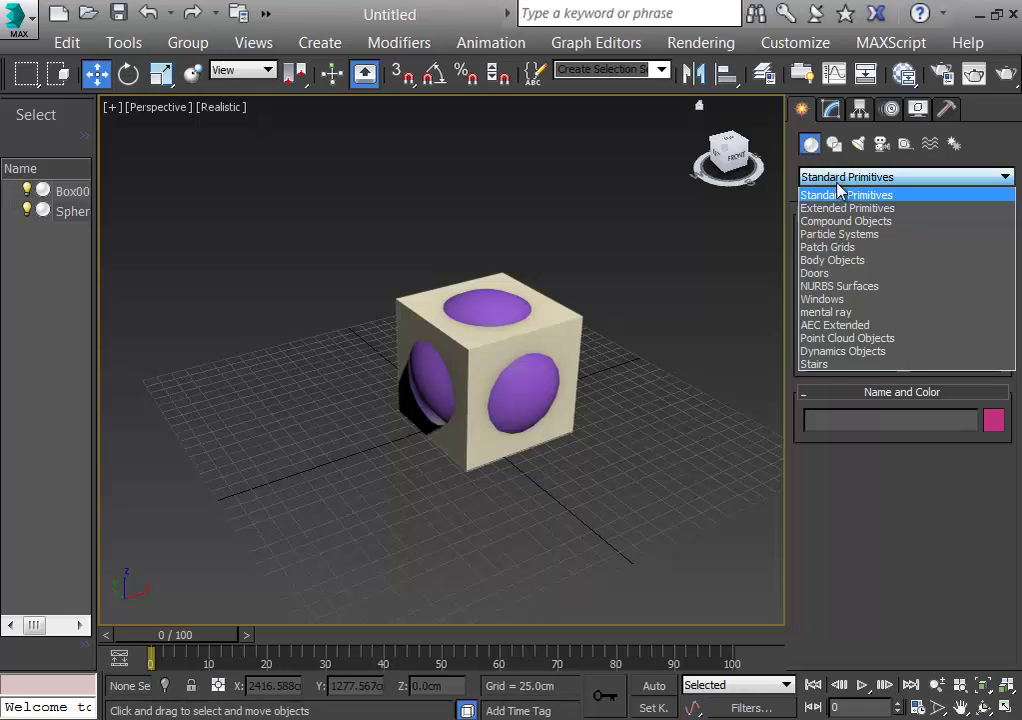
pyautogui.click(845, 222)
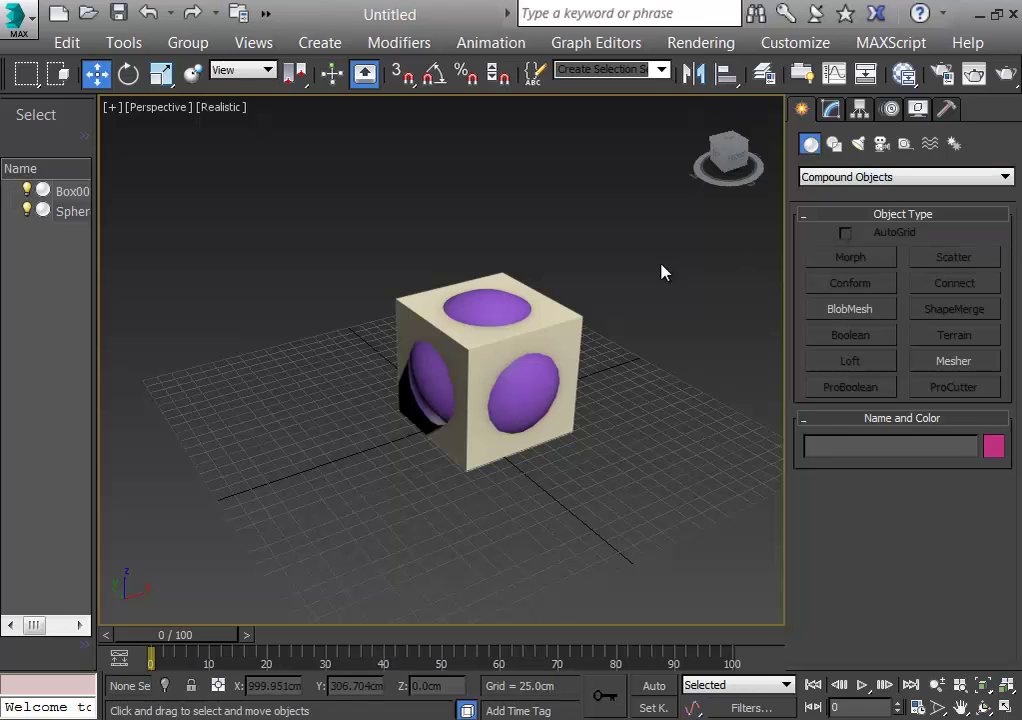
# Step: Carve the sphere out of the cube with a Boolean, using the sphere as operand A, the cube as operand B and Subtraction (B-A)
pyautogui.click(45, 212)
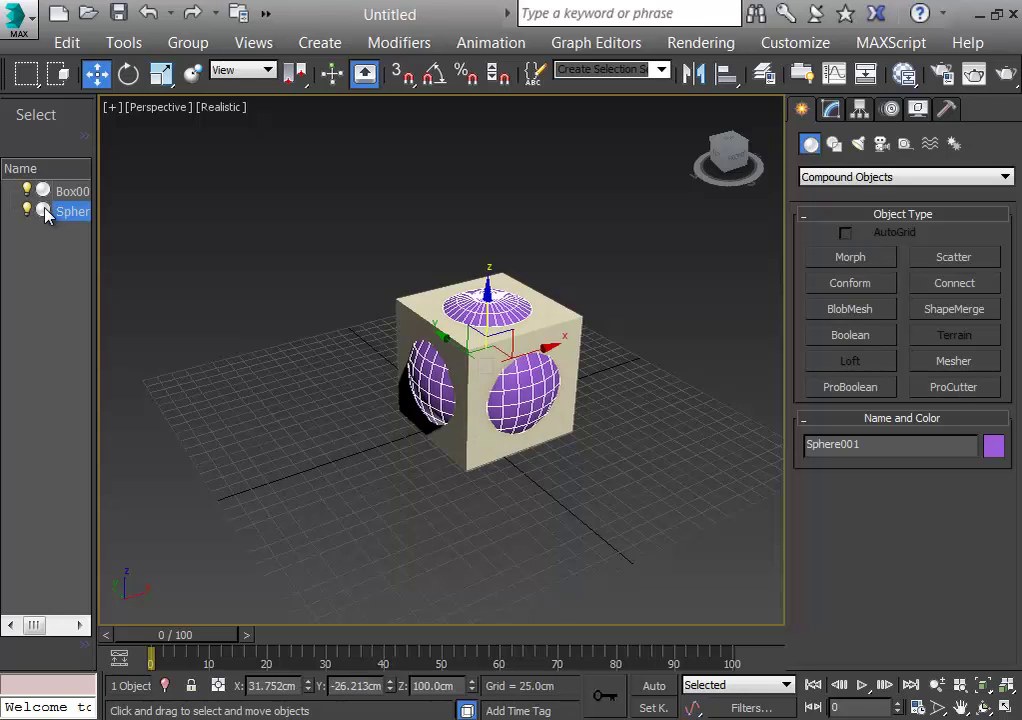
pyautogui.click(850, 336)
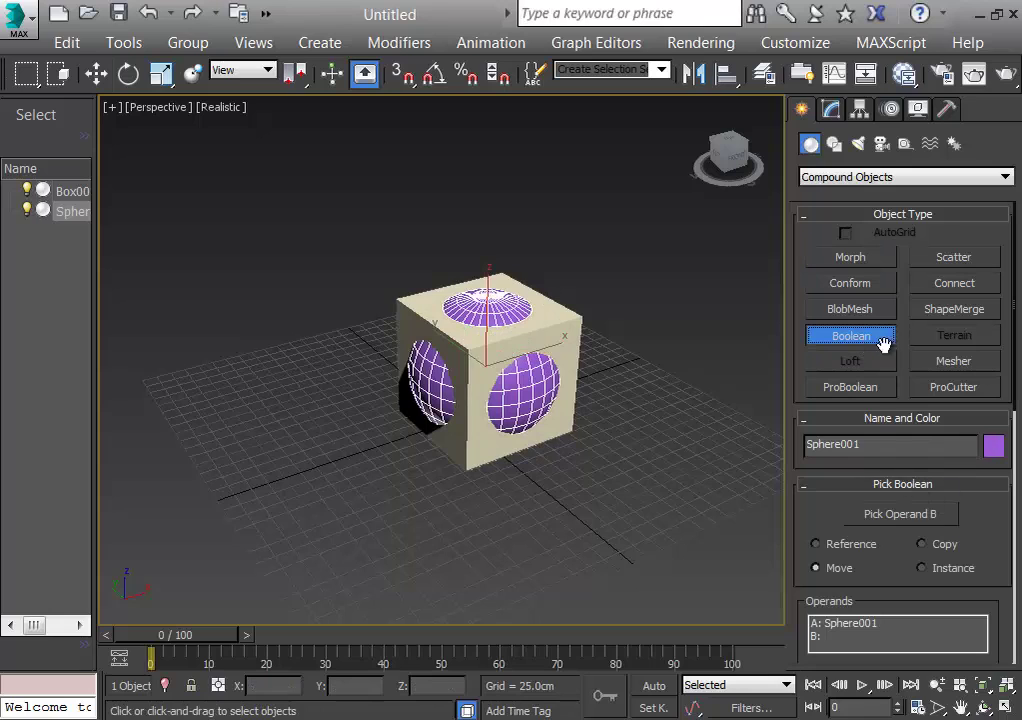
pyautogui.moveTo(1015, 342); pyautogui.dragTo(1006, 274)
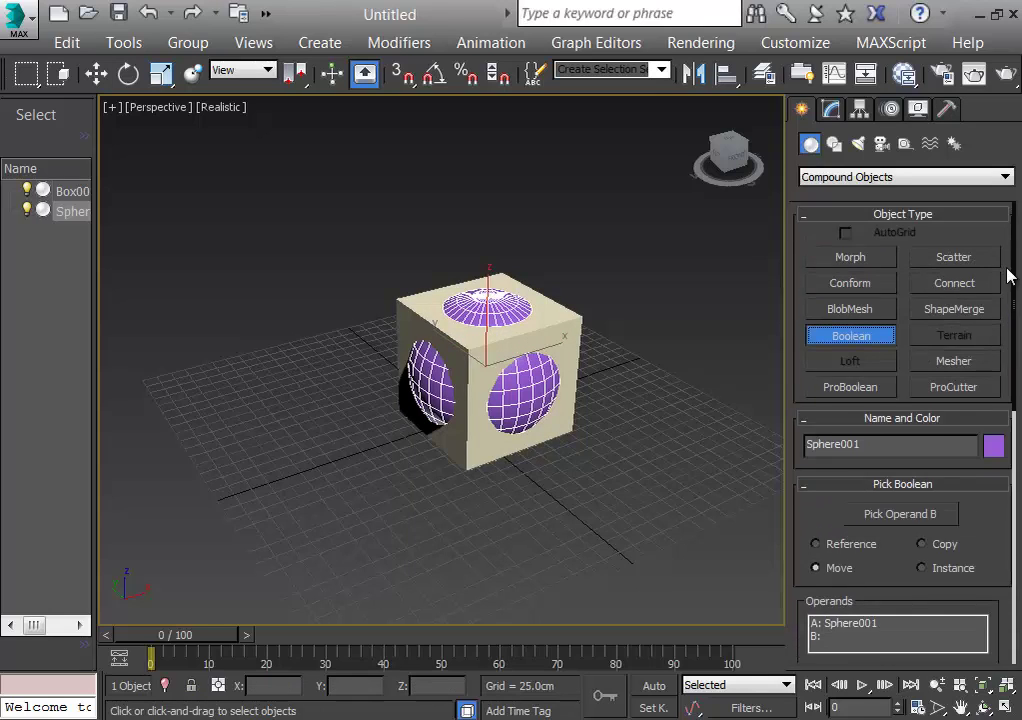
pyautogui.click(905, 516)
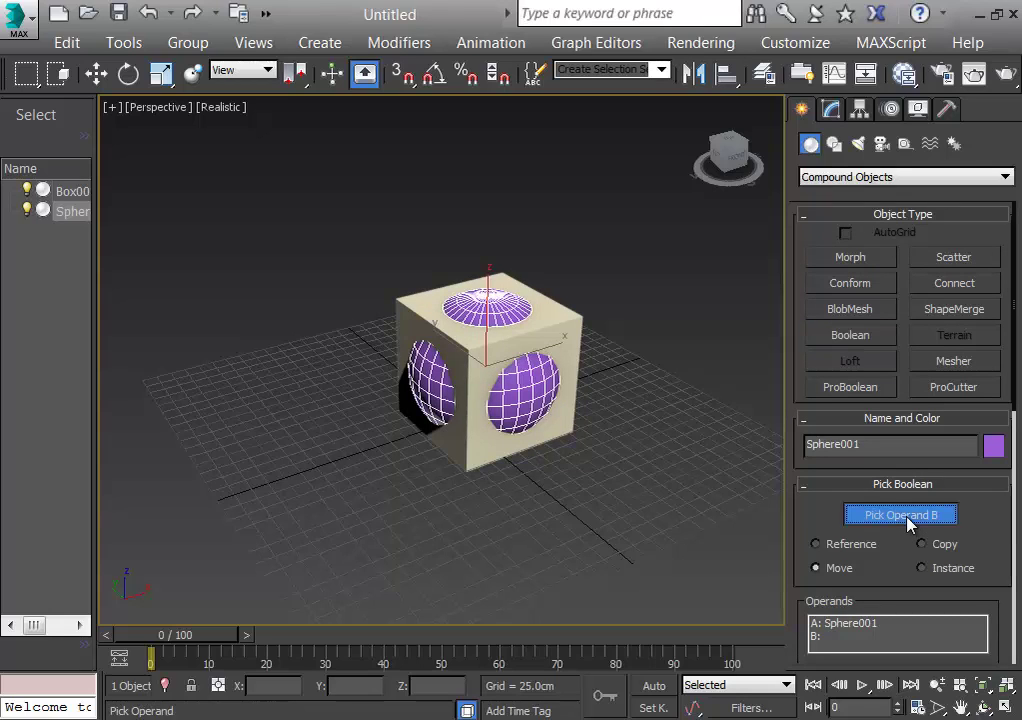
pyautogui.click(566, 323)
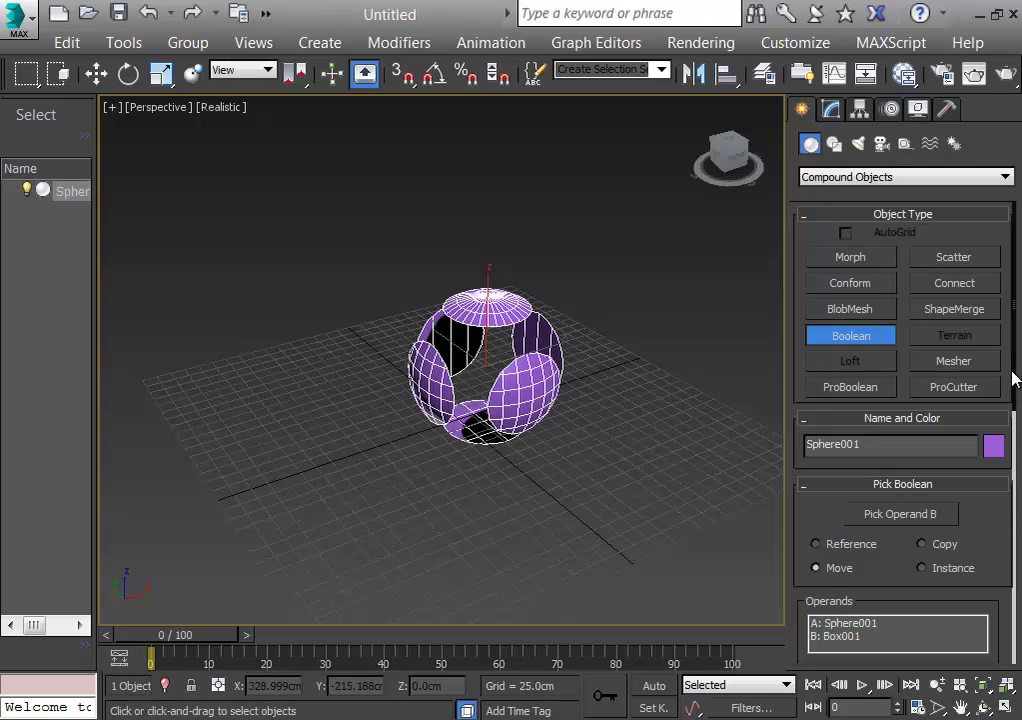
pyautogui.moveTo(1012, 370); pyautogui.dragTo(1013, 530)
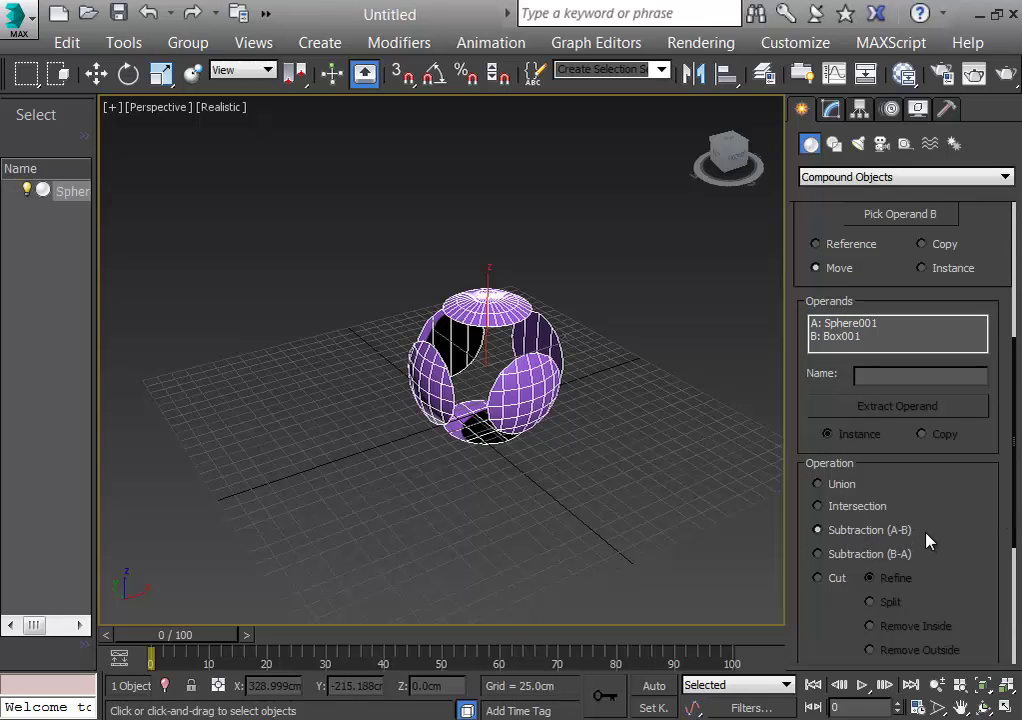
pyautogui.click(819, 556)
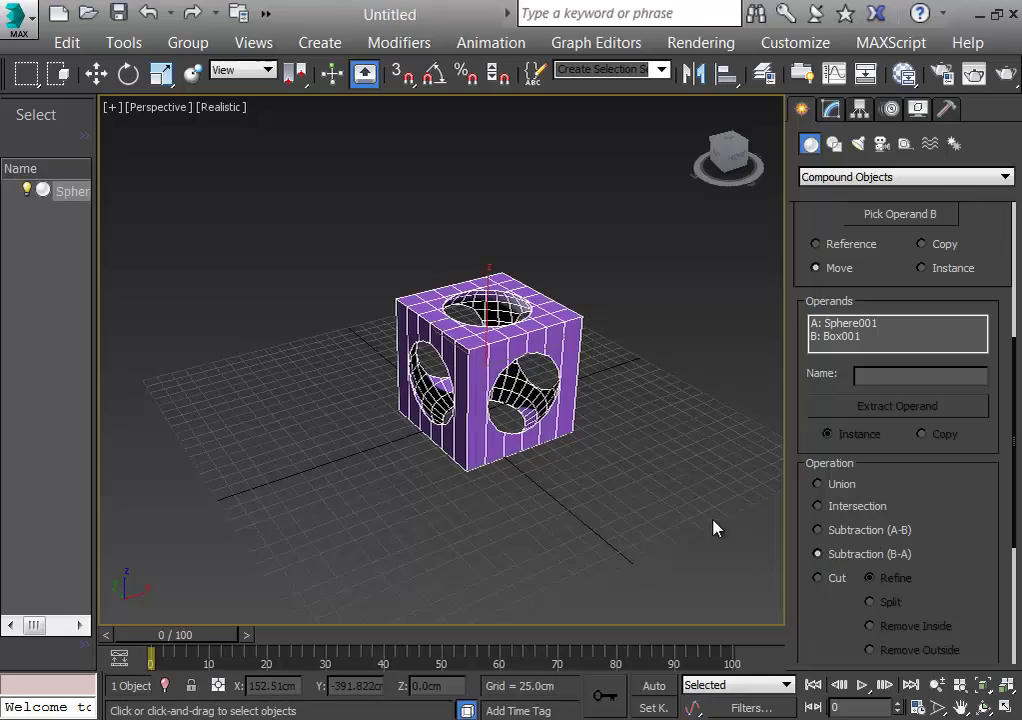
# Step: Delete the carved cube from the scene
pyautogui.moveTo(686, 510)
pyautogui.keyDown('alt'); pyautogui.mouseDown(button='middle')
pyautogui.moveTo(744, 474)
pyautogui.moveTo(744, 449)
pyautogui.moveTo(548, 553)
pyautogui.moveTo(500, 547)
pyautogui.moveTo(440, 483)
pyautogui.moveTo(459, 440)
pyautogui.moveTo(687, 508)
pyautogui.moveTo(676, 522)
pyautogui.mouseUp(button='middle'); pyautogui.keyUp('alt')
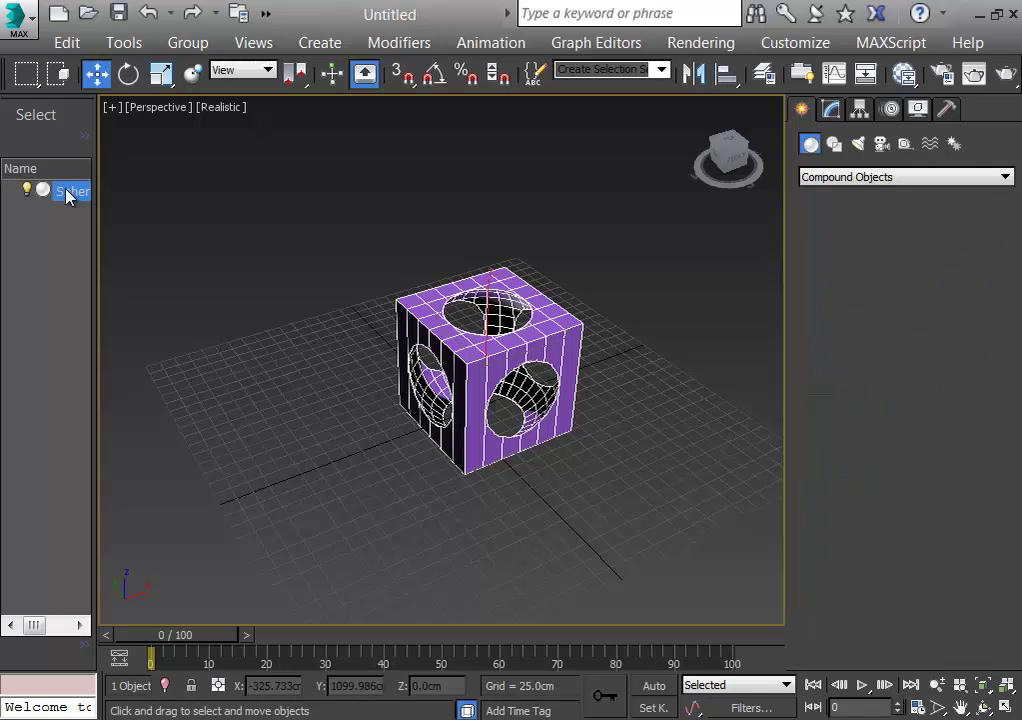
pyautogui.press('Delete')
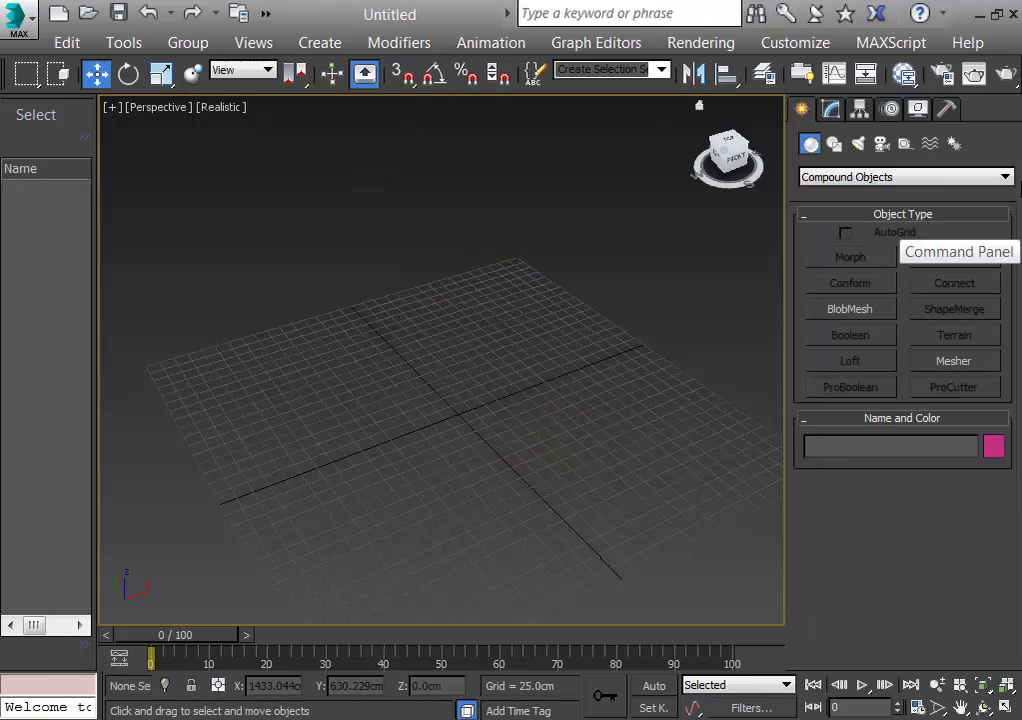
# Step: Create a flat Standard Primitives box about 506 cm wide, 432 cm long and 25 cm high on the grid
pyautogui.click(845, 177)
pyautogui.click(843, 195)
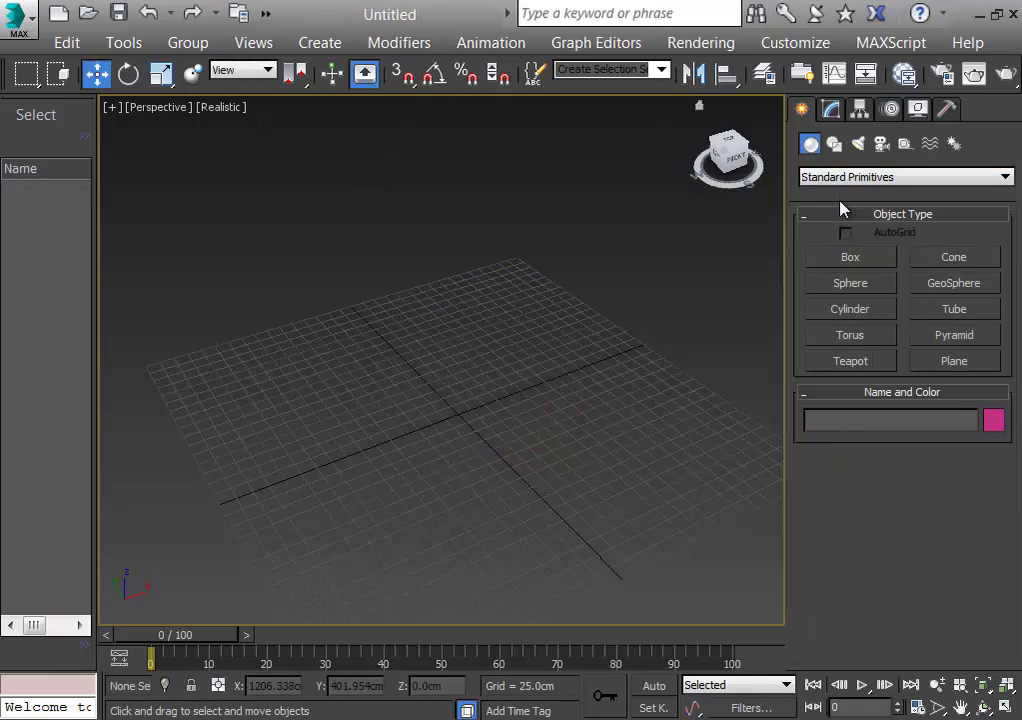
pyautogui.click(850, 258)
pyautogui.moveTo(320, 408); pyautogui.dragTo(744, 424)
pyautogui.click(744, 424)
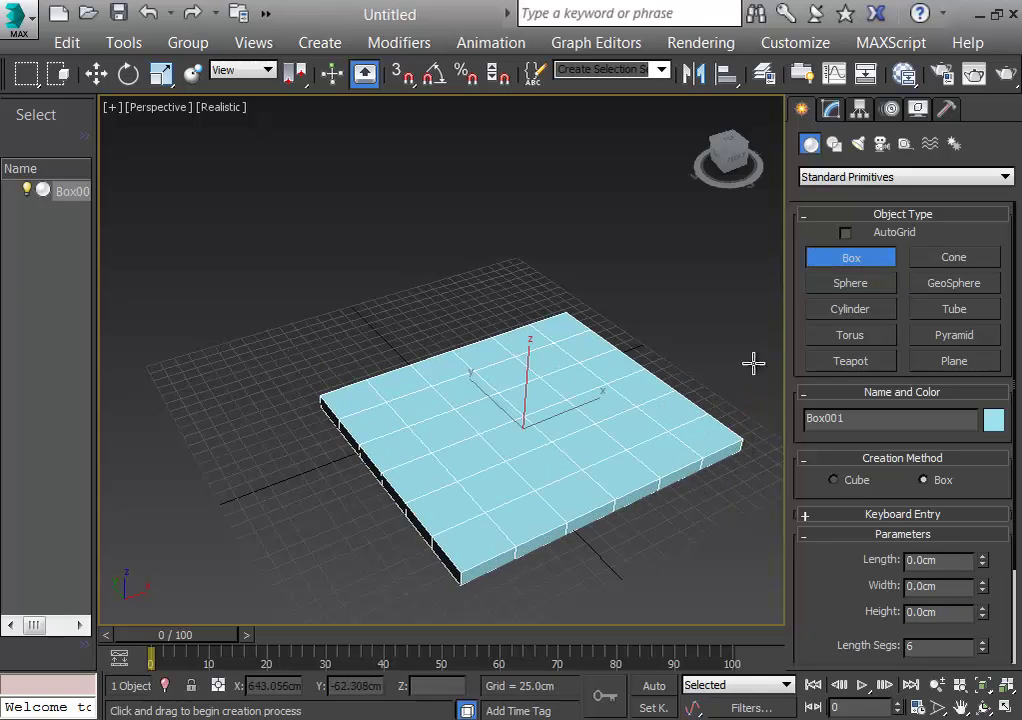
pyautogui.click(831, 109)
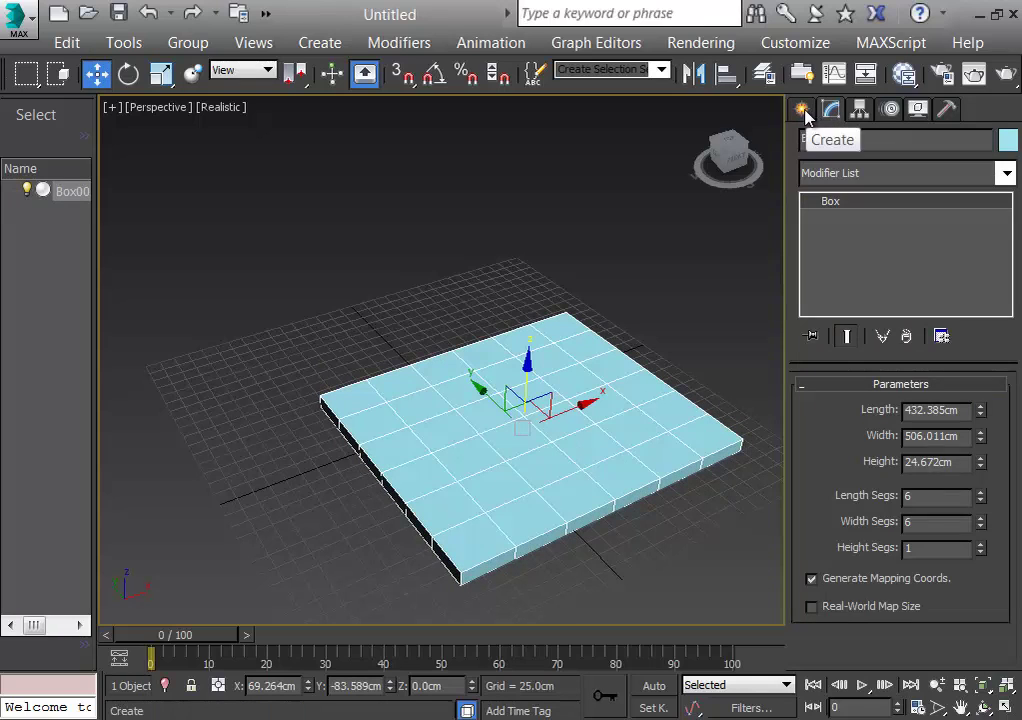
# Step: Start a Text spline and replace its default content with Ishik
pyautogui.click(803, 111)
pyautogui.click(834, 145)
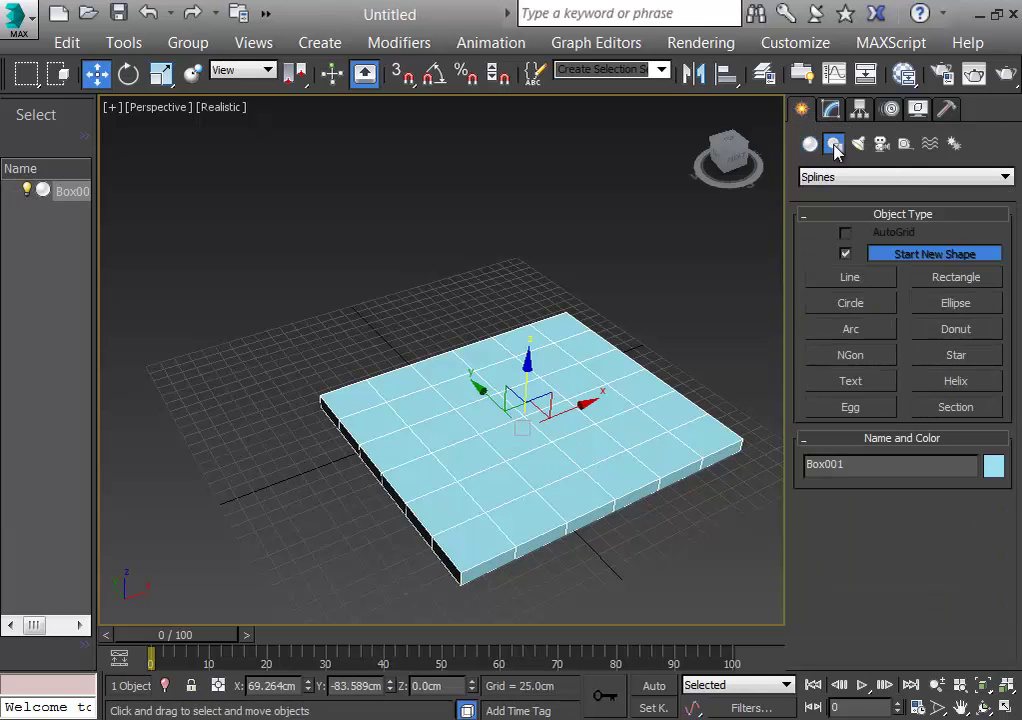
pyautogui.click(852, 384)
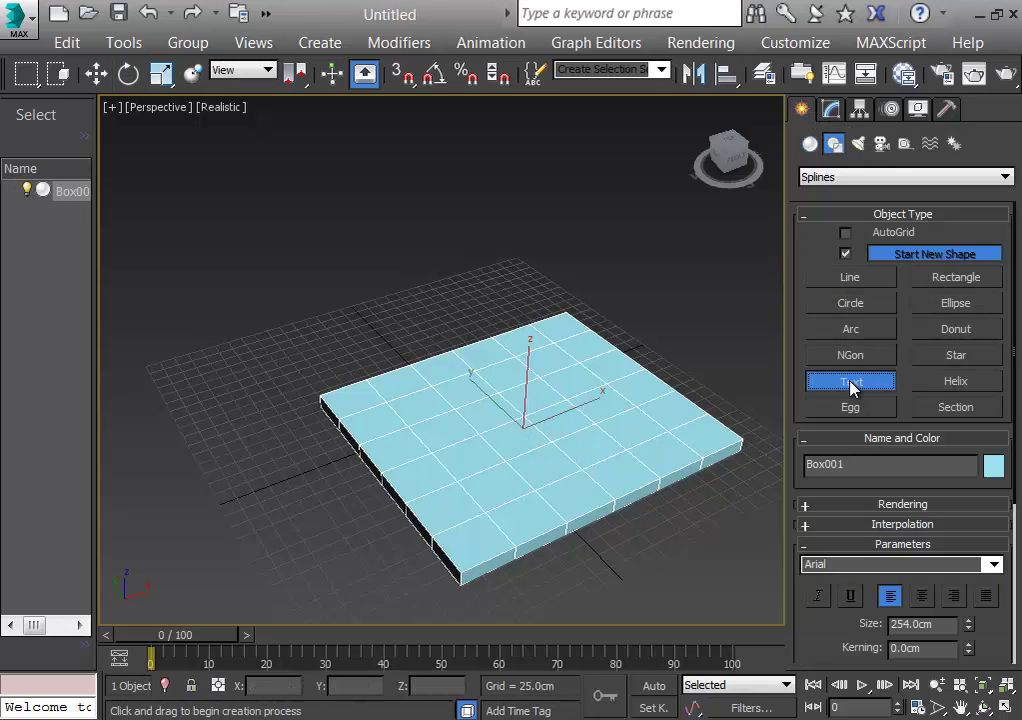
pyautogui.moveTo(703, 447); pyautogui.dragTo(572, 402, button='middle')
pyautogui.scroll(-5, 1015, 352)
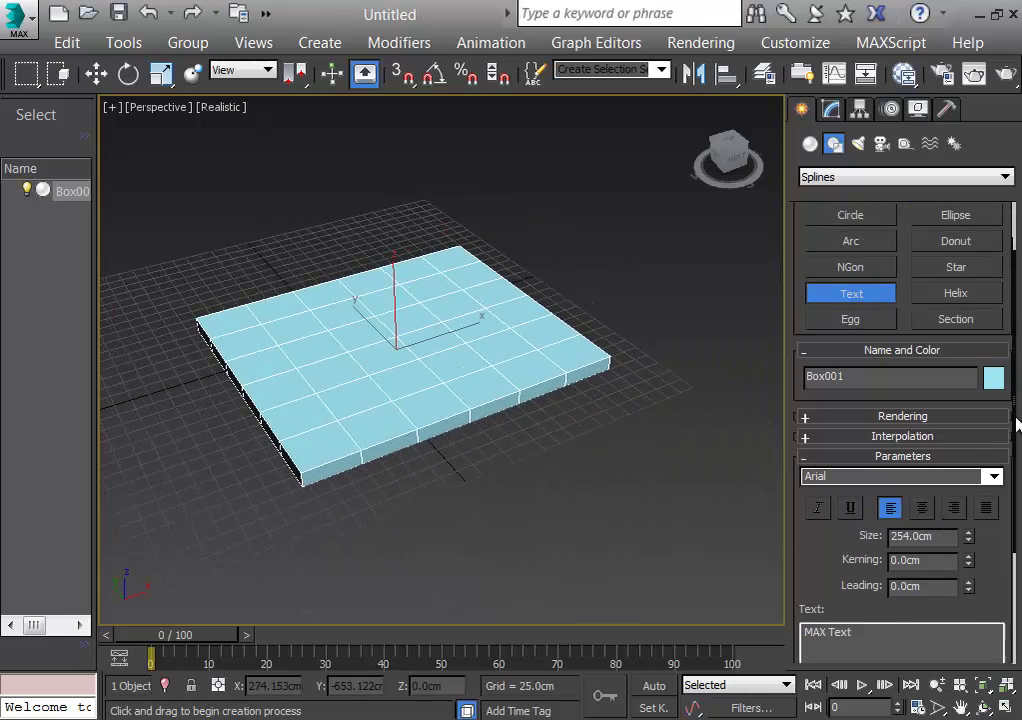
pyautogui.moveTo(919, 486); pyautogui.dragTo(705, 476)
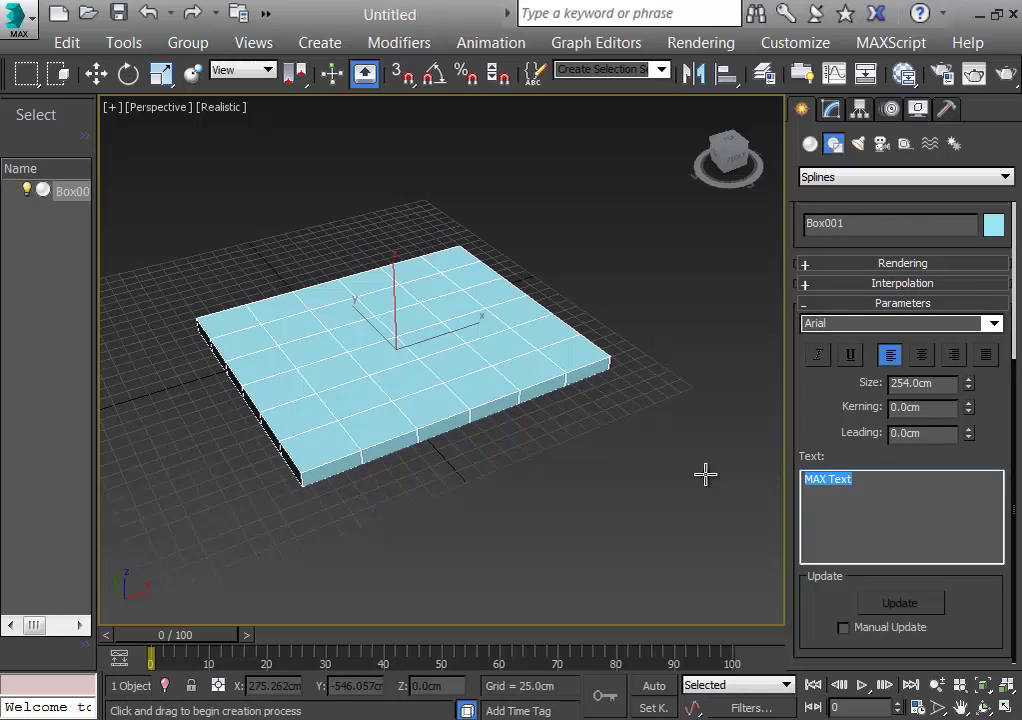
pyautogui.press('BackSpace')
pyautogui.write('Ishik')
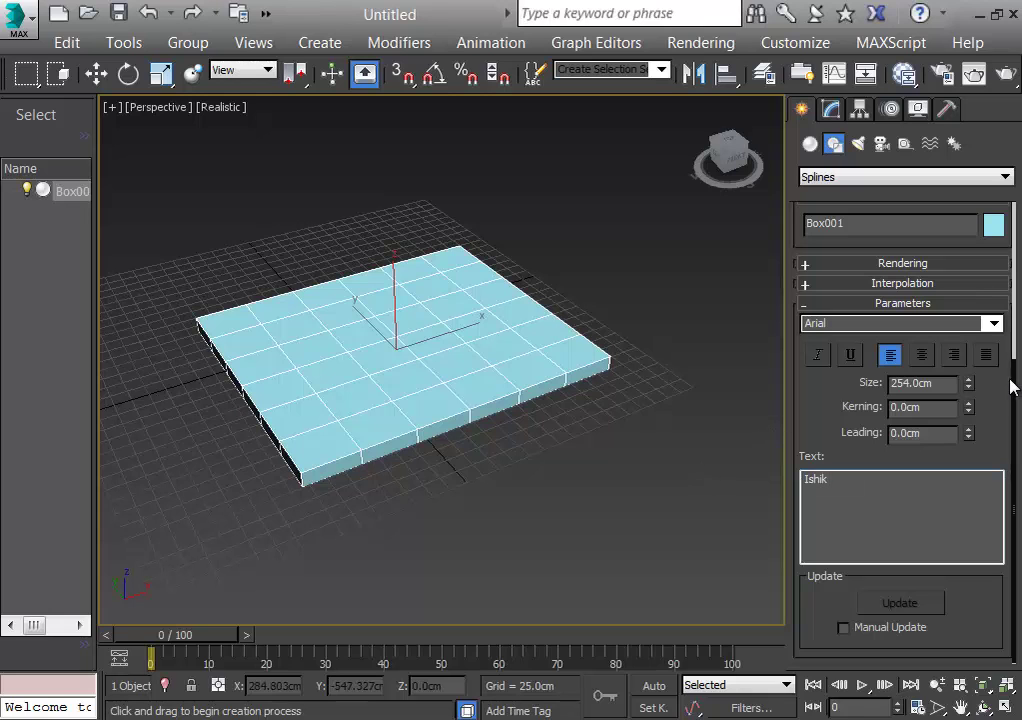
# Step: Set the text font to MS Gothic and place the text in the middle of the flat box
pyautogui.click(994, 323)
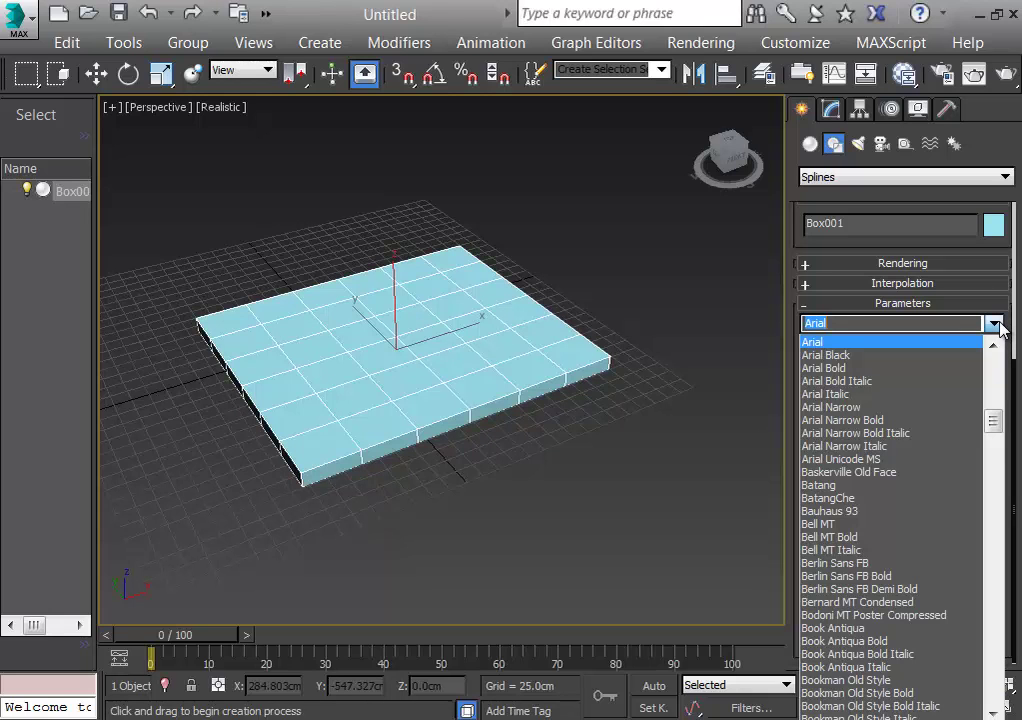
pyautogui.moveTo(994, 424); pyautogui.dragTo(983, 625)
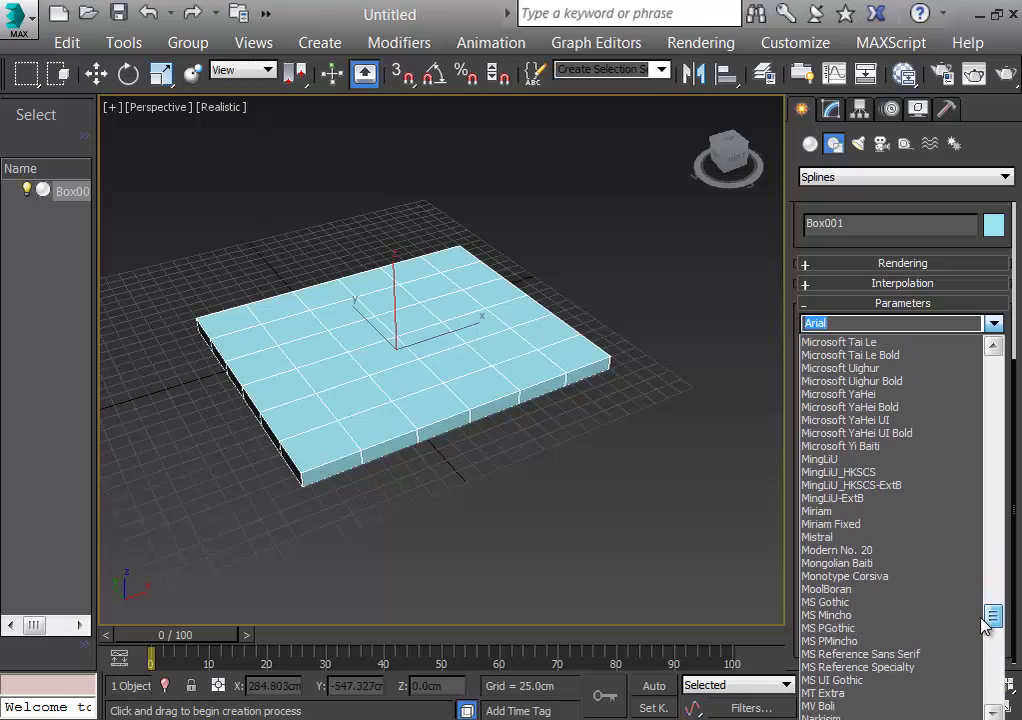
pyautogui.click(822, 602)
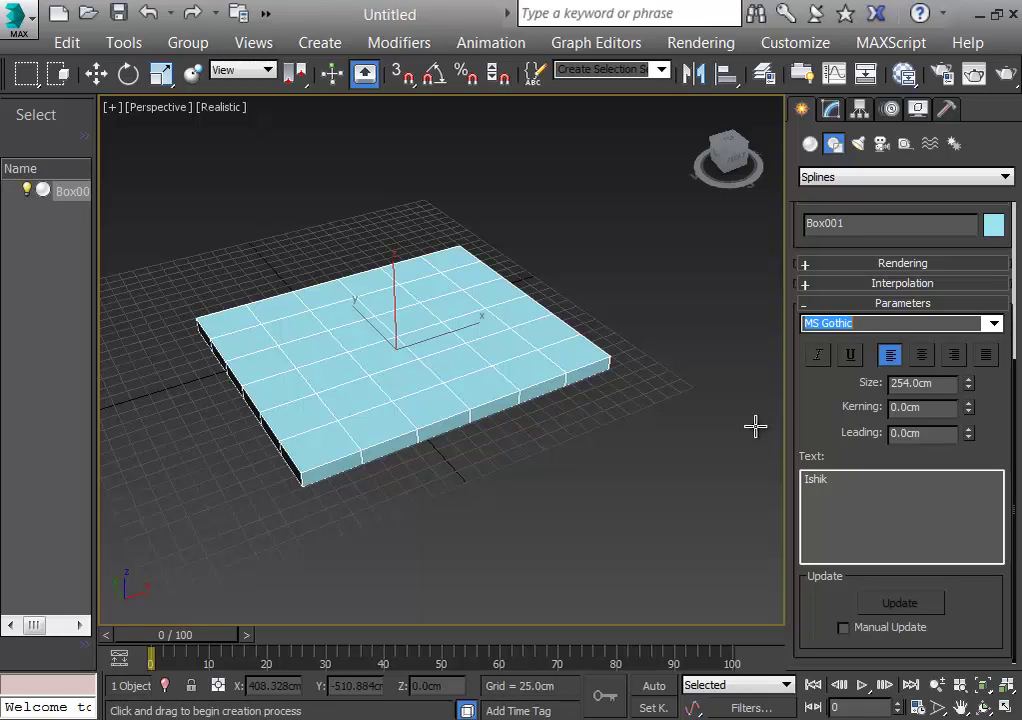
pyautogui.click(478, 508)
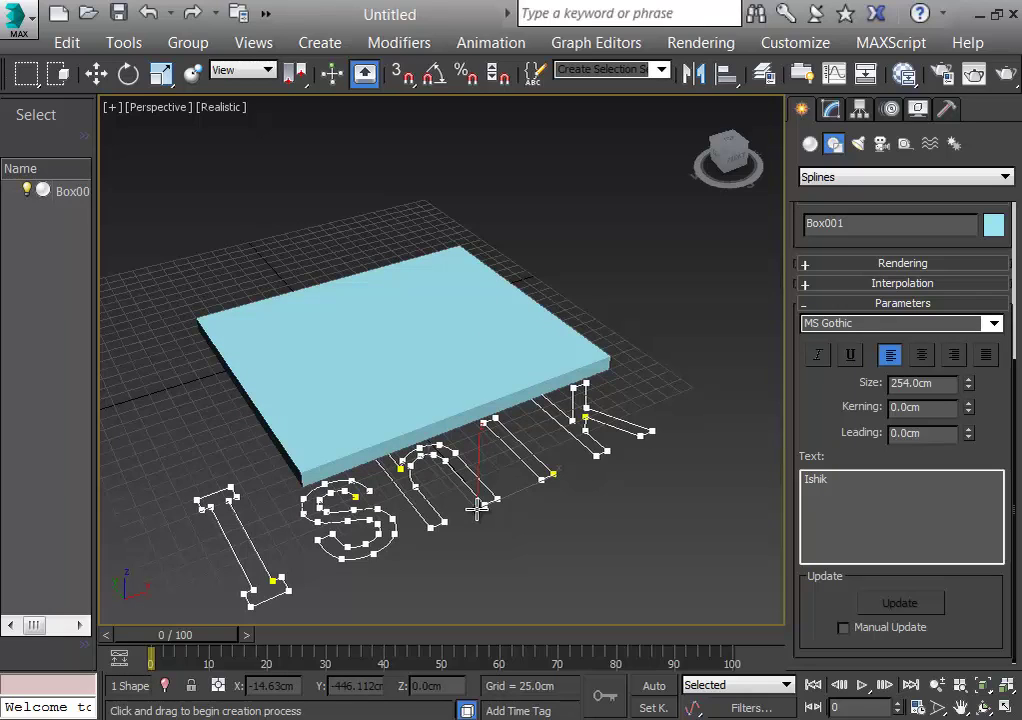
pyautogui.moveTo(478, 508); pyautogui.dragTo(375, 373)
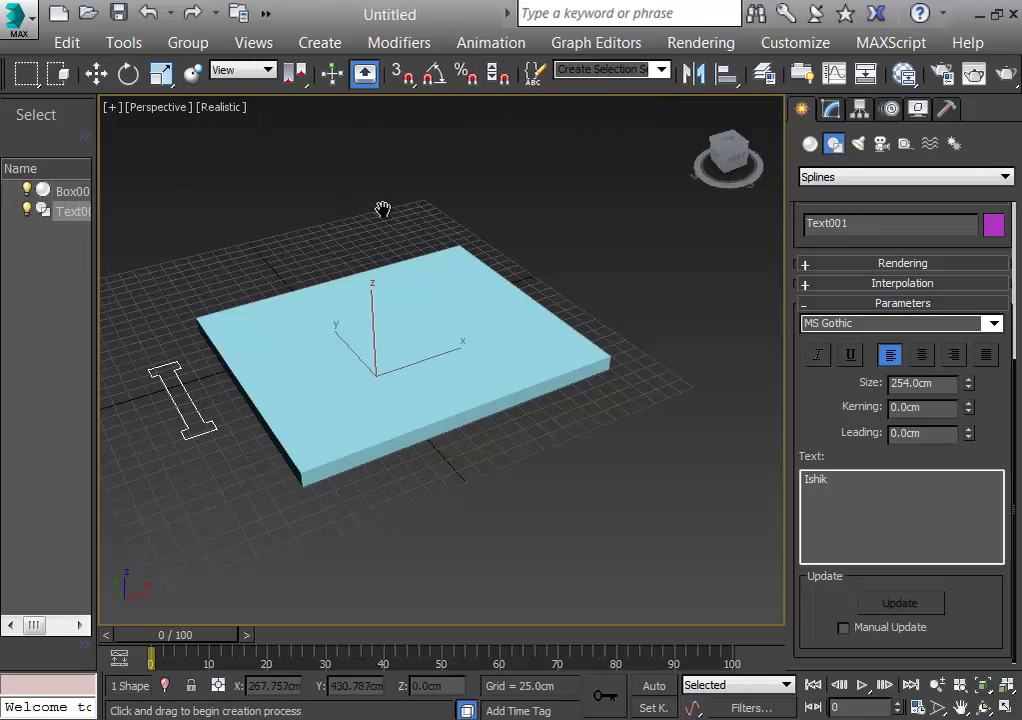
# Step: Move the text spline along X off the box, to about -524 cm
pyautogui.moveTo(381, 210); pyautogui.dragTo(429, 128, button='middle')
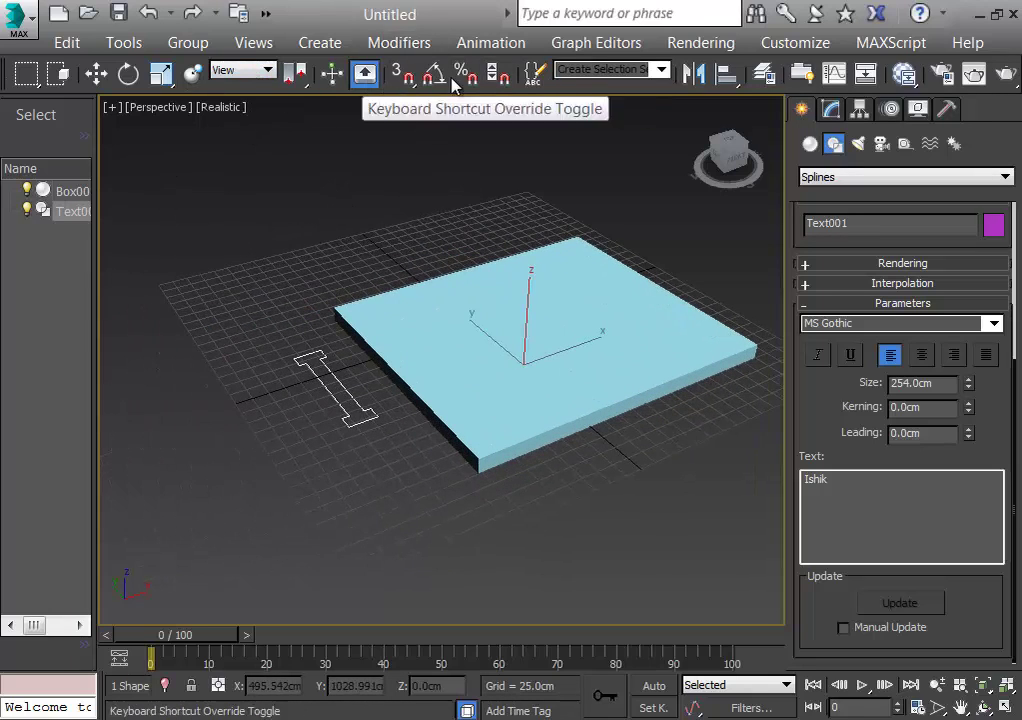
pyautogui.moveTo(447, 80); pyautogui.dragTo(697, 113)
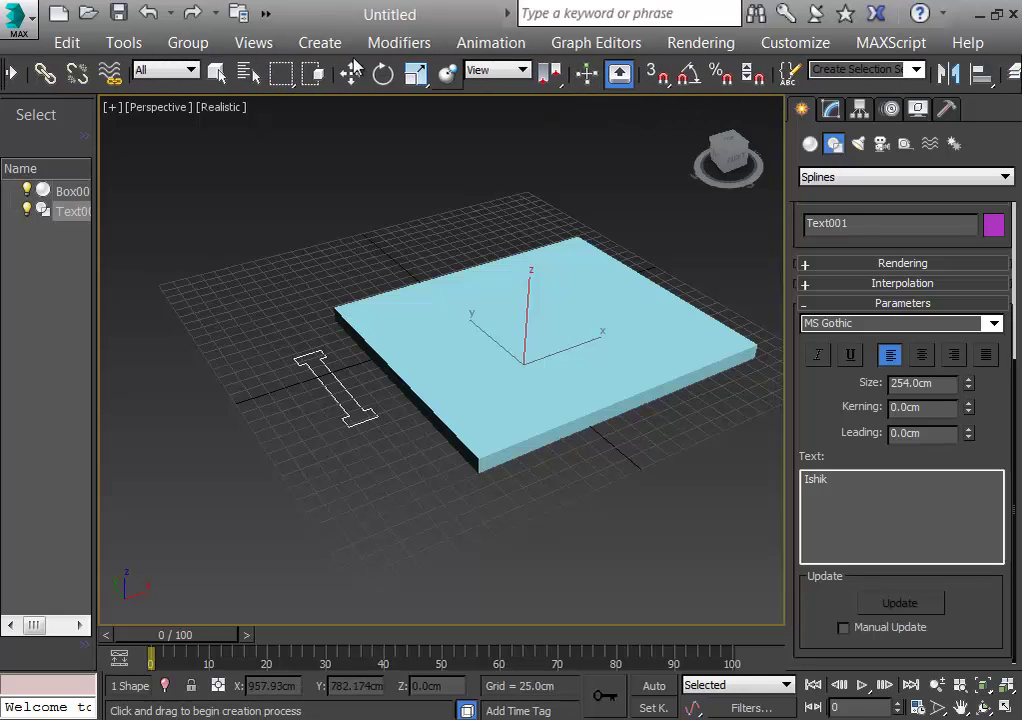
pyautogui.click(351, 73)
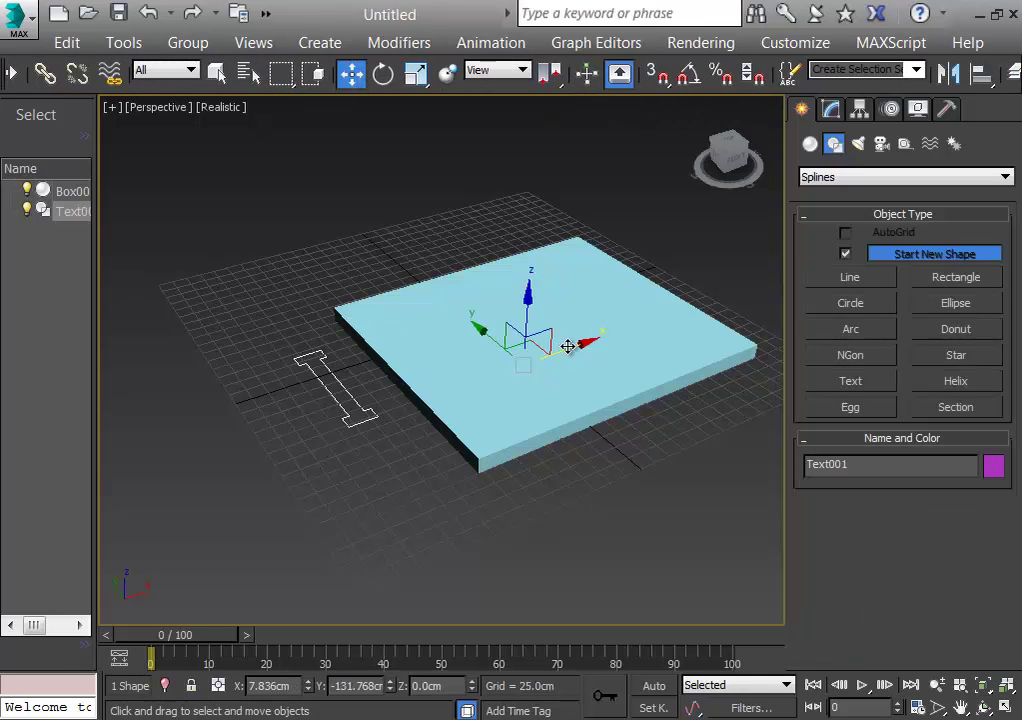
pyautogui.moveTo(545, 371); pyautogui.dragTo(215, 455)
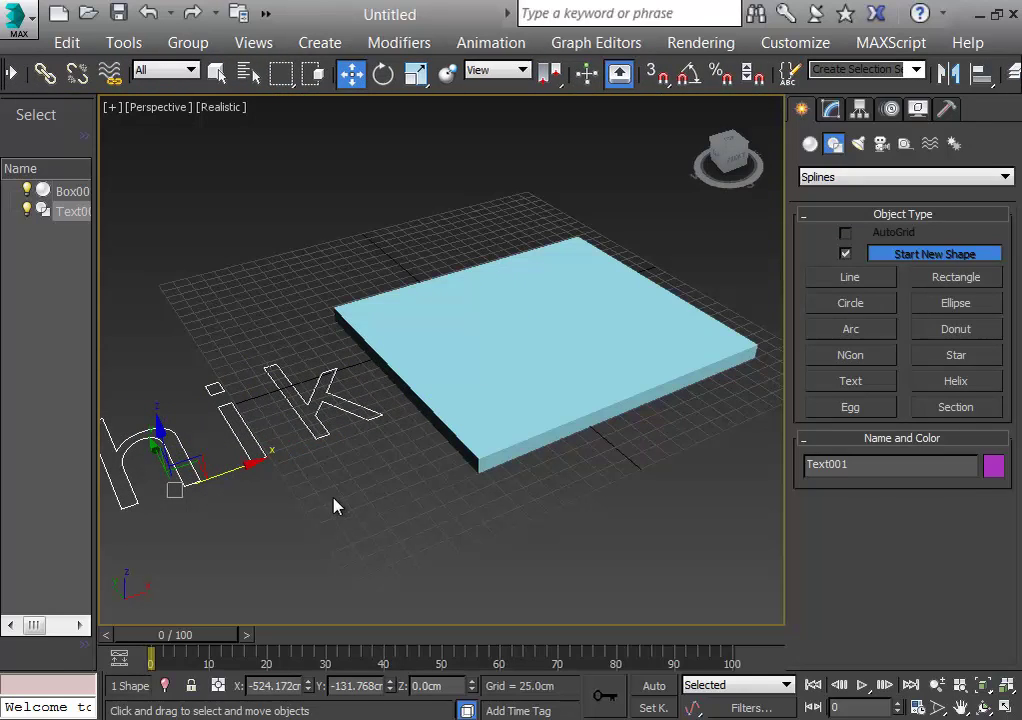
pyautogui.moveTo(335, 506); pyautogui.dragTo(630, 435, button='middle')
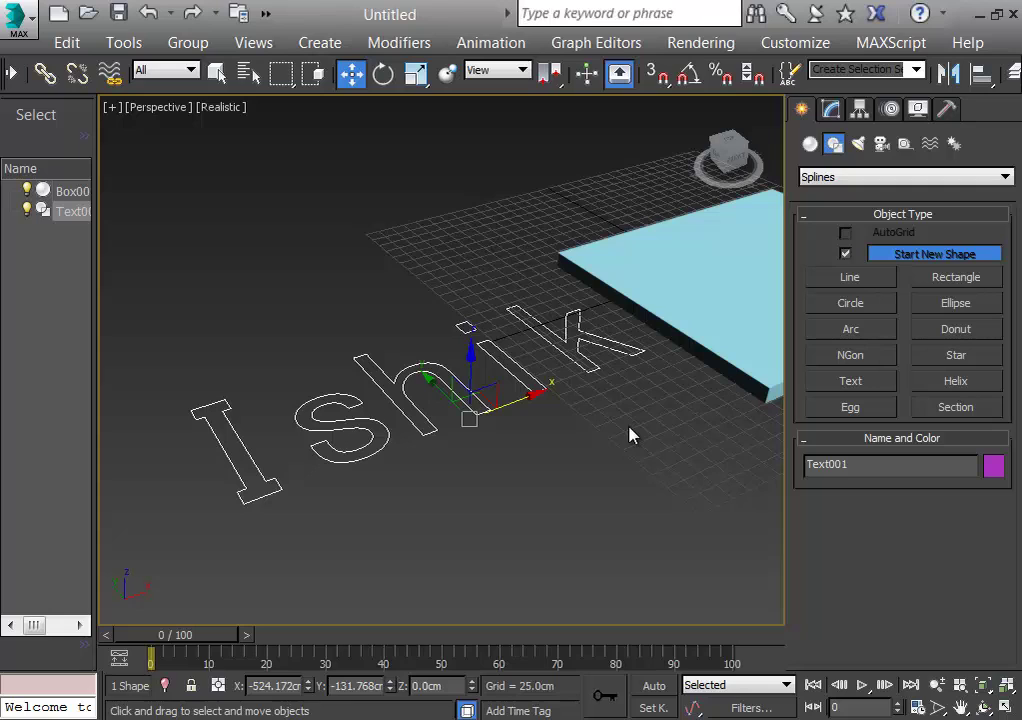
# Step: Apply an Extrude modifier to the text with an amount of about 107 cm
pyautogui.click(831, 111)
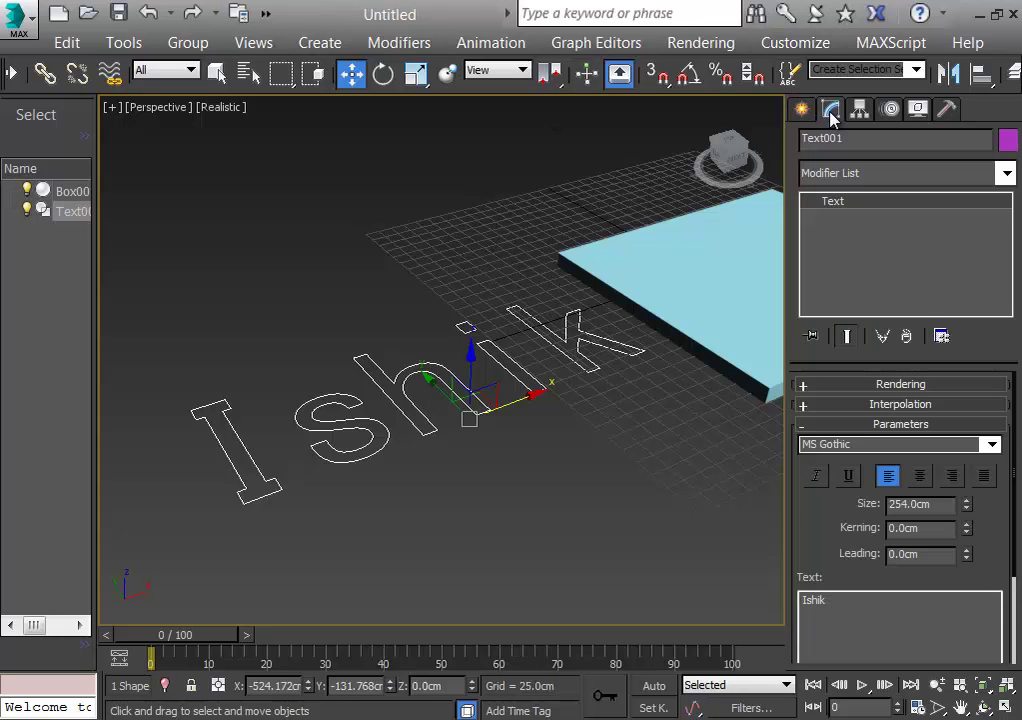
pyautogui.click(885, 172)
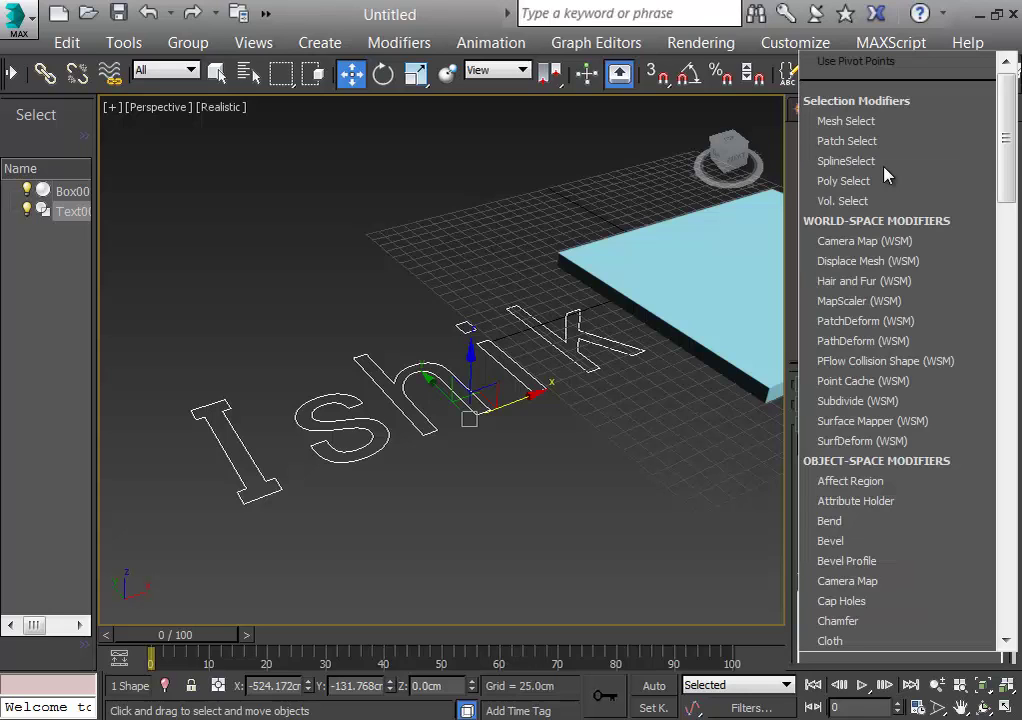
pyautogui.write('ex')
pyautogui.press('Return')
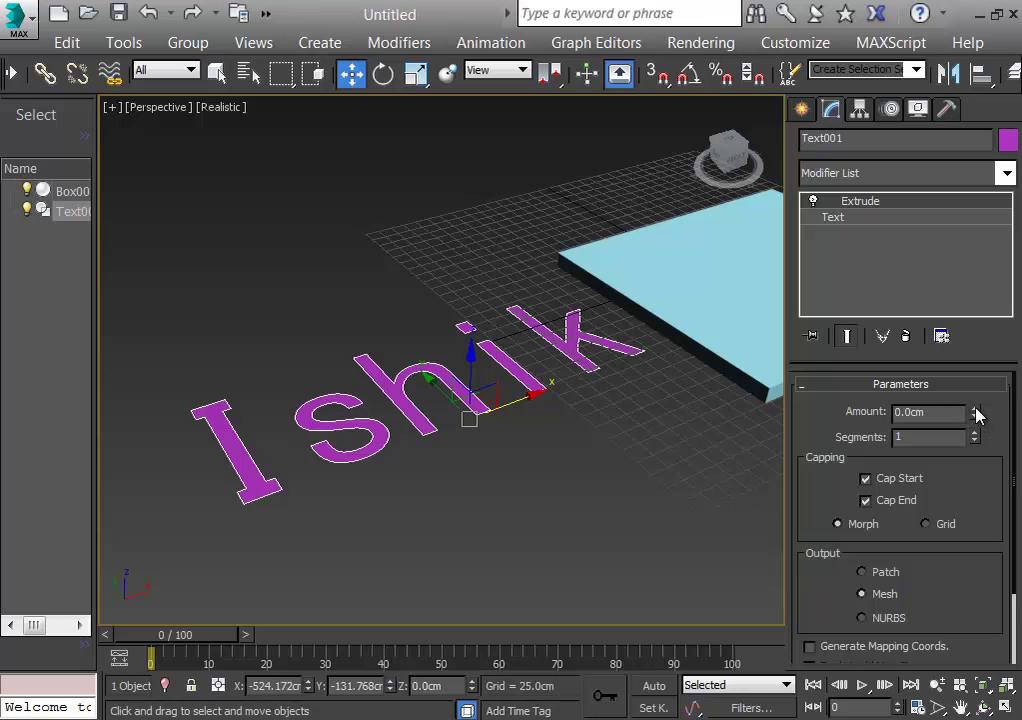
pyautogui.moveTo(976, 412); pyautogui.dragTo(956, 340)
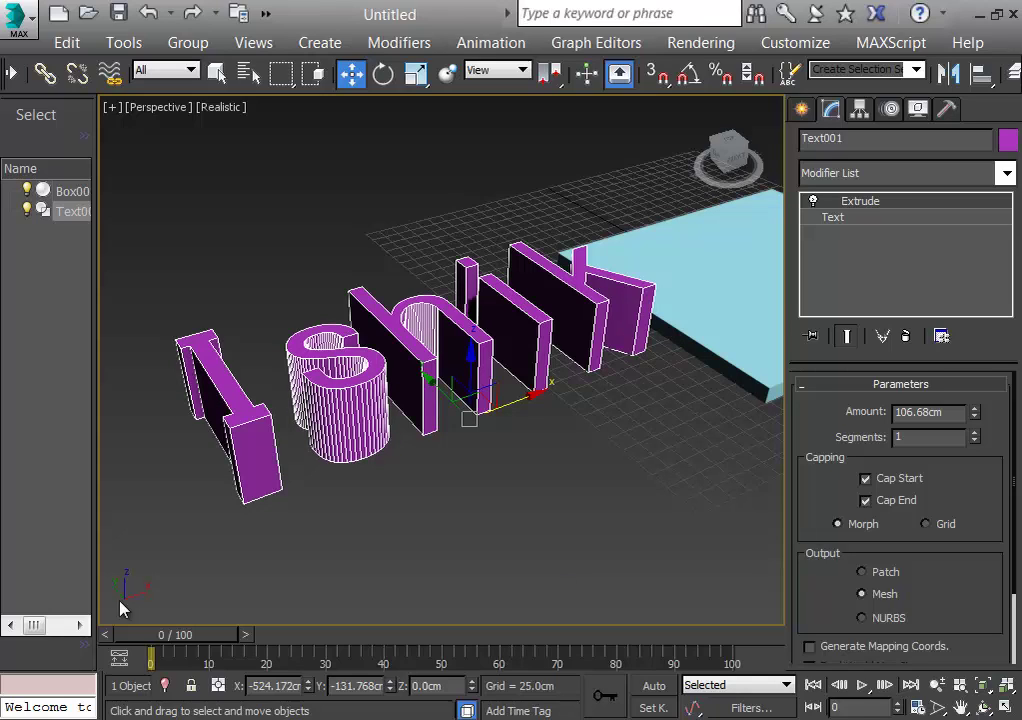
# Step: Move the extruded text along X back over the box, to about 84 cm
pyautogui.moveTo(303, 284); pyautogui.dragTo(226, 346, button='middle')
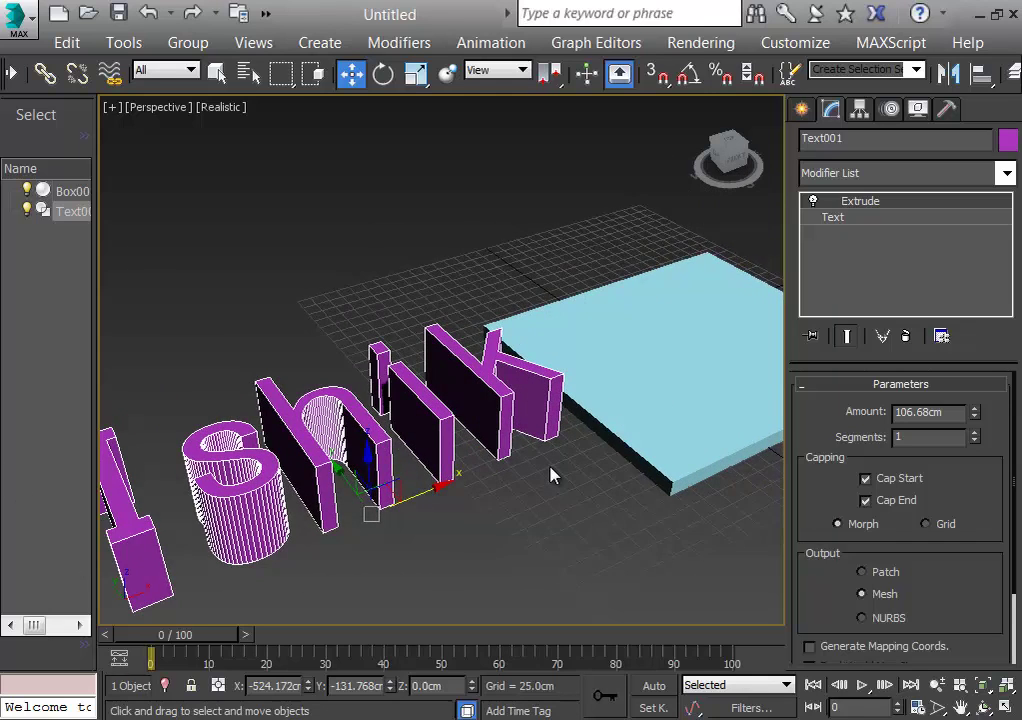
pyautogui.scroll(-4, 552, 472)
pyautogui.moveTo(539, 470); pyautogui.dragTo(675, 480)
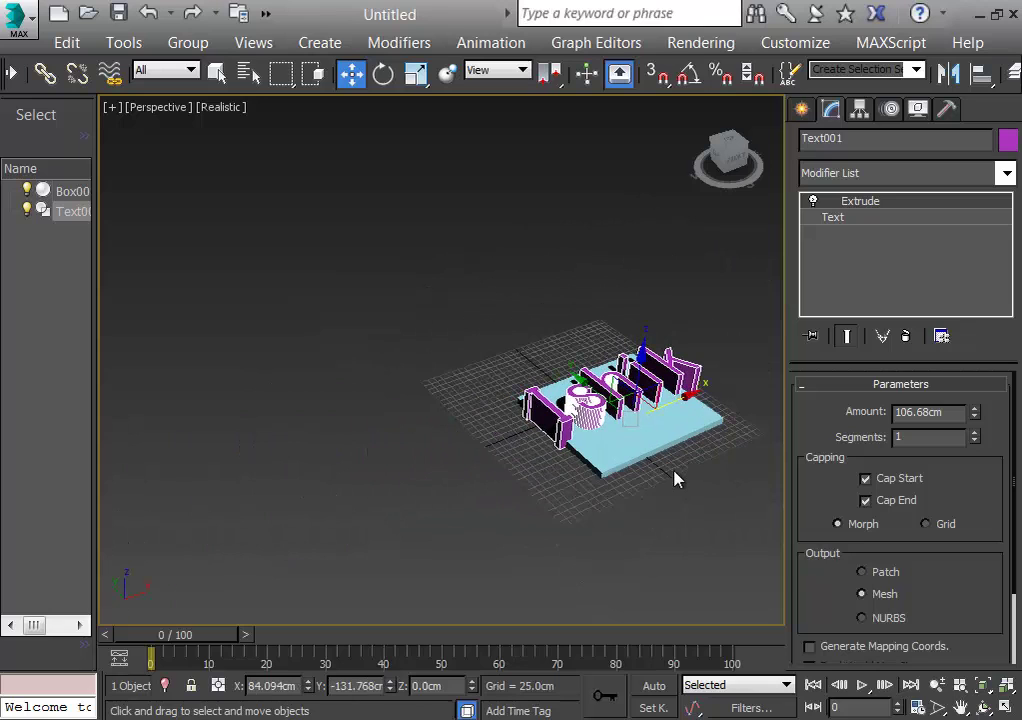
pyautogui.scroll(5, 675, 480)
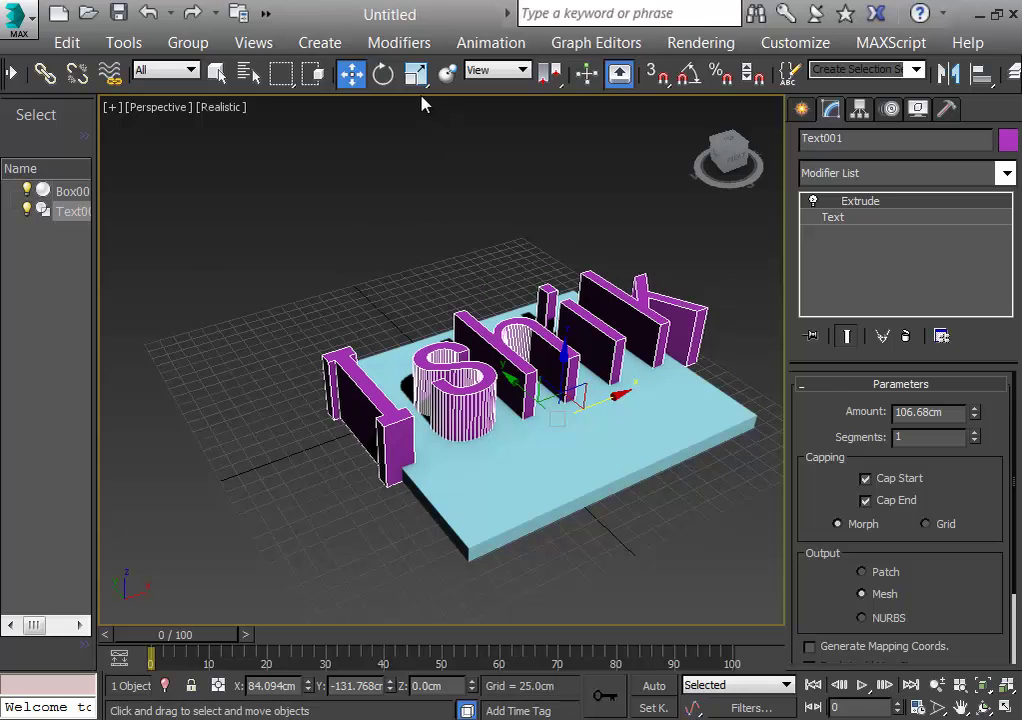
# Step: Scale the text in the XY plane to about 67% so it fits within the box, and clear the selection
pyautogui.press('r')
pyautogui.press('r')
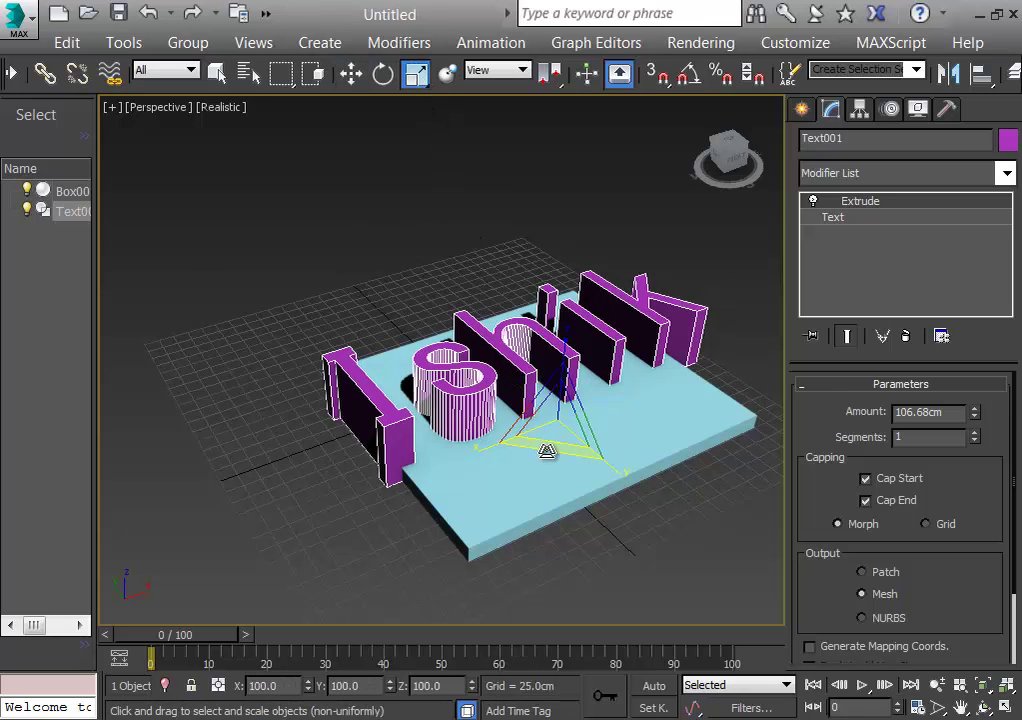
pyautogui.moveTo(547, 452); pyautogui.dragTo(561, 483)
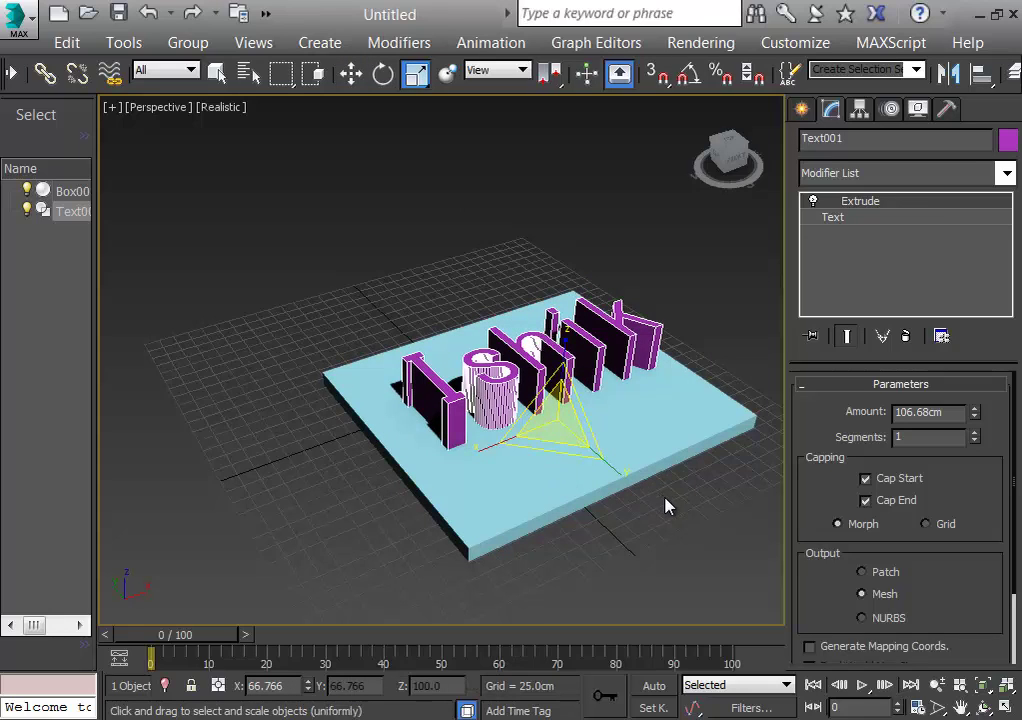
pyautogui.moveTo(668, 506); pyautogui.dragTo(696, 522, button='middle')
pyautogui.click(365, 483)
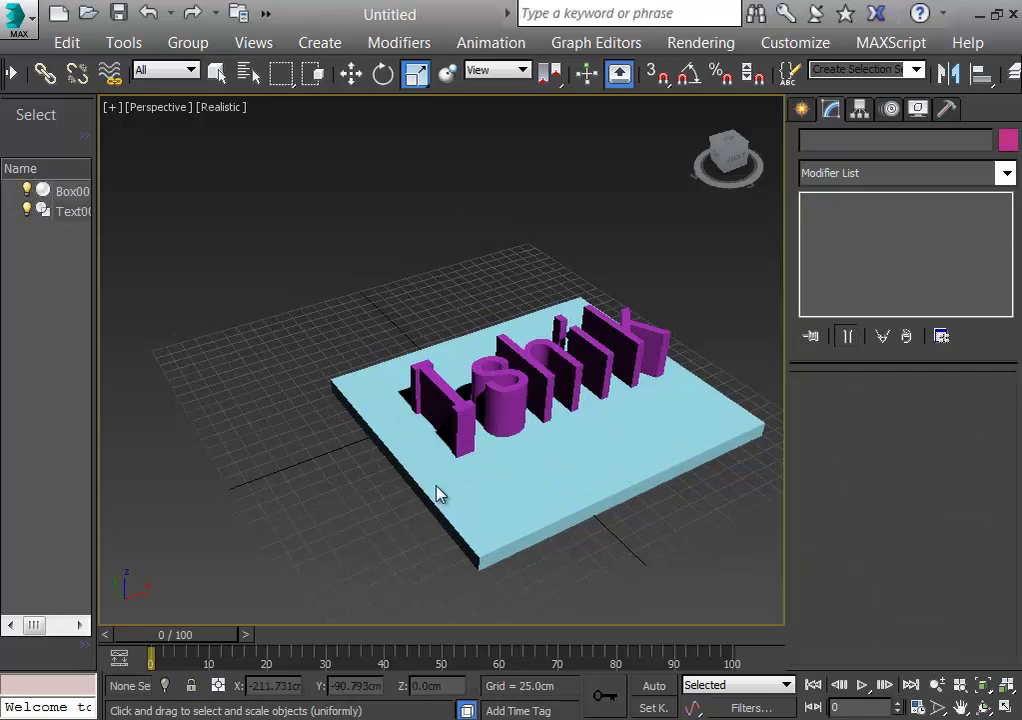
# Step: Select the extruded text again and scale it along Z to about 69%
pyautogui.keyDown('alt'); pyautogui.moveTo(691, 545); pyautogui.dragTo(671, 519, button='middle'); pyautogui.keyUp('alt')
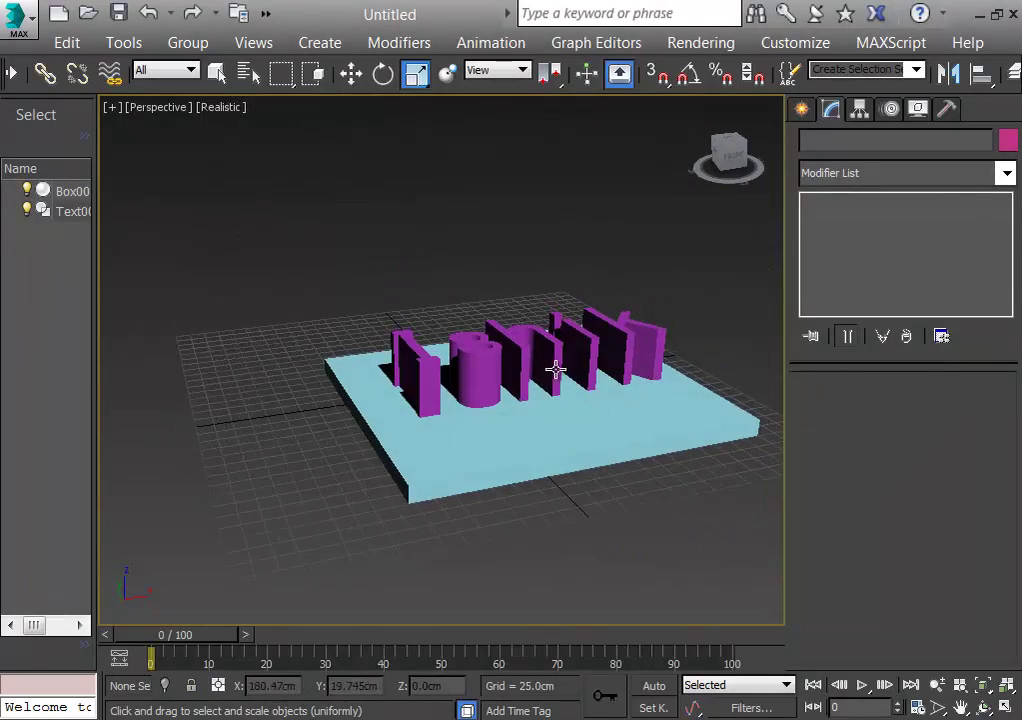
pyautogui.click(72, 211)
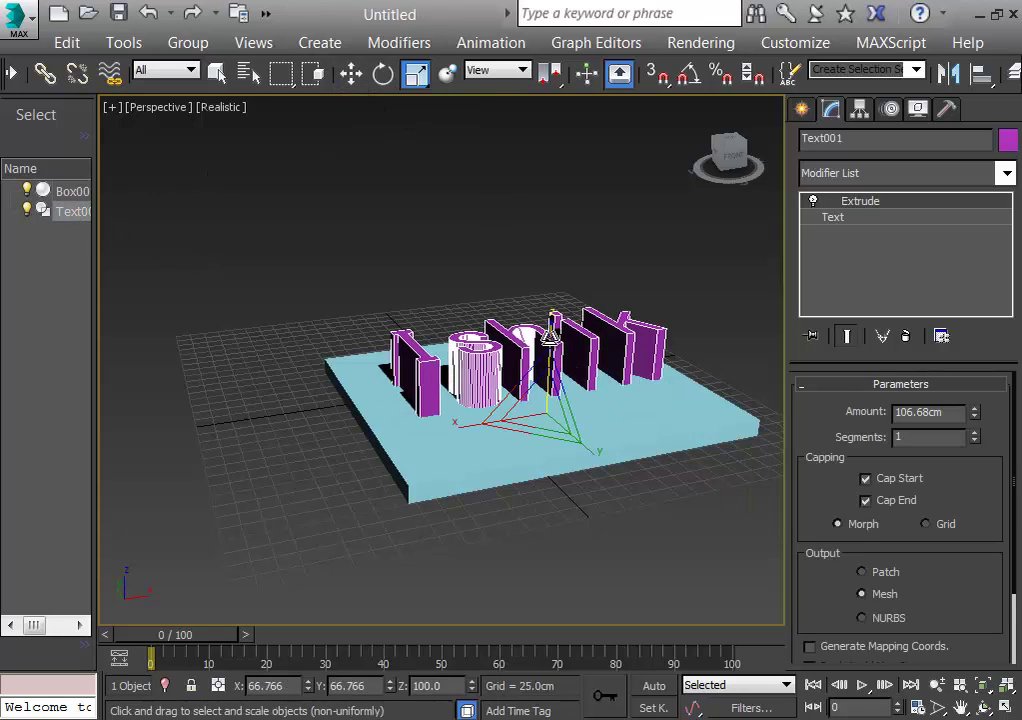
pyautogui.moveTo(551, 335); pyautogui.dragTo(550, 372)
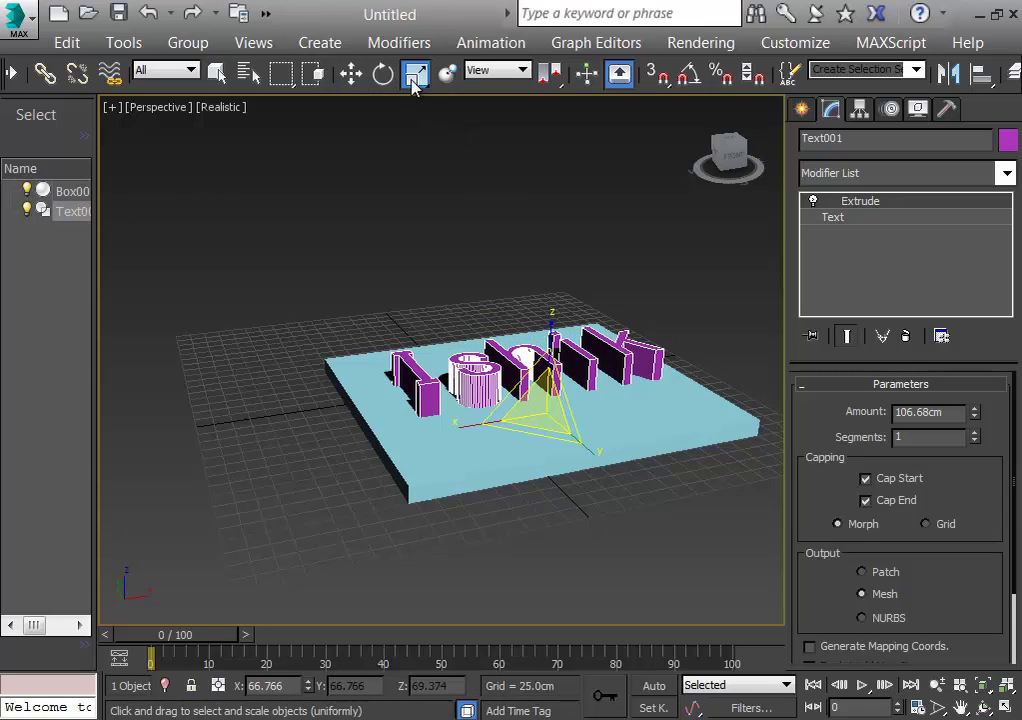
# Step: Lower the text through the flat box to a Z position of about -22 cm
pyautogui.click(351, 73)
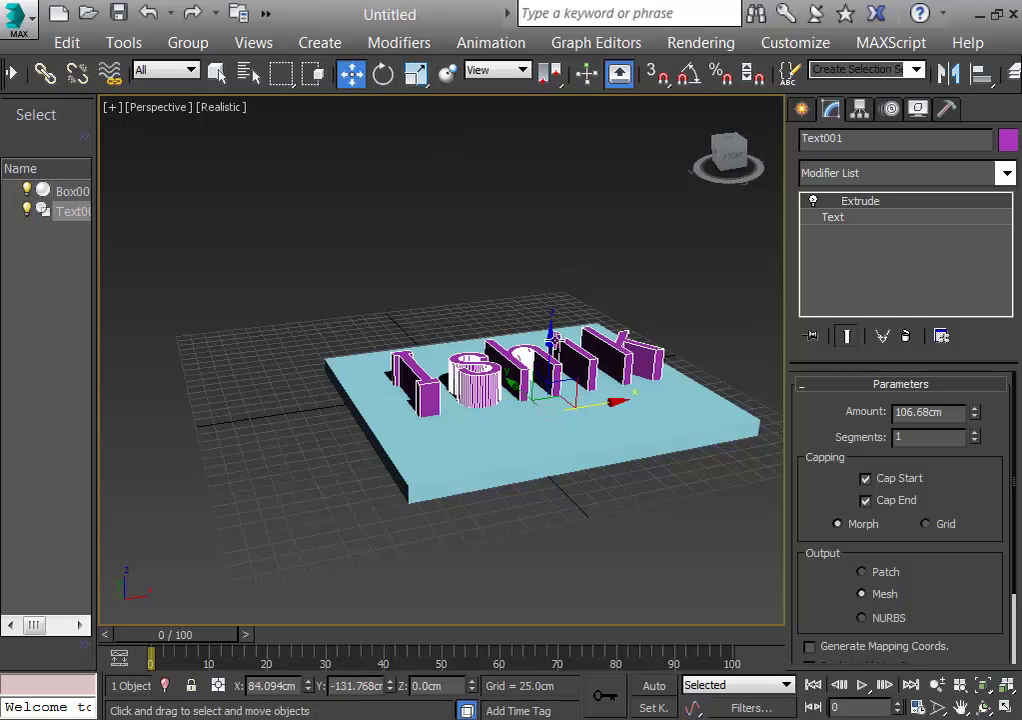
pyautogui.moveTo(551, 340); pyautogui.dragTo(551, 358)
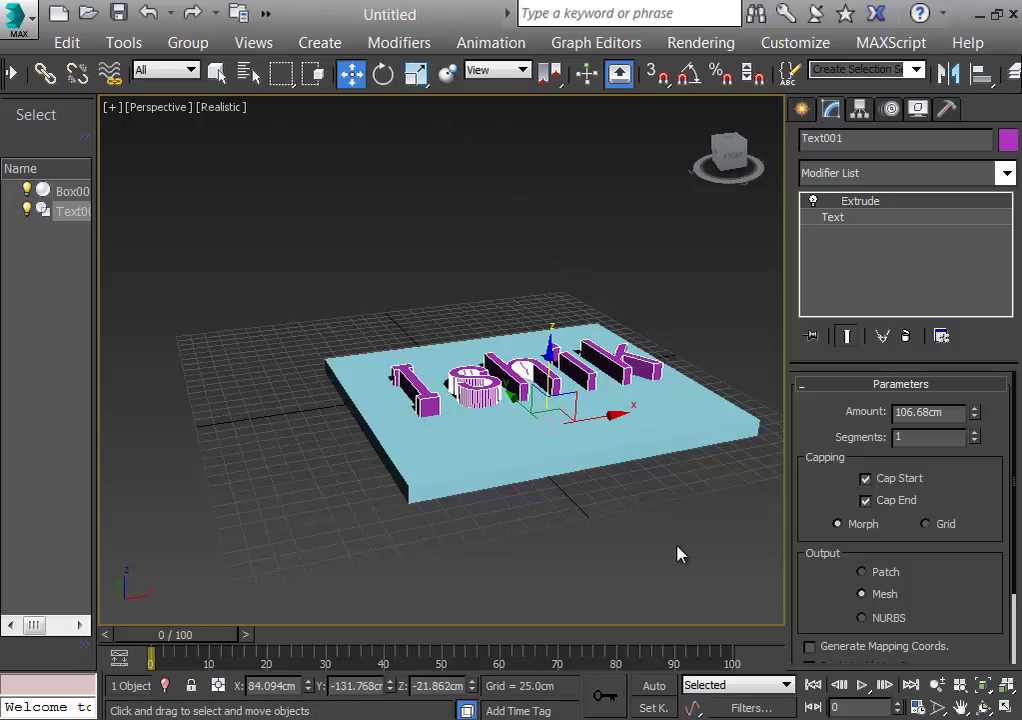
pyautogui.keyDown('alt'); pyautogui.moveTo(673, 543); pyautogui.dragTo(673, 590, button='middle'); pyautogui.keyUp('alt')
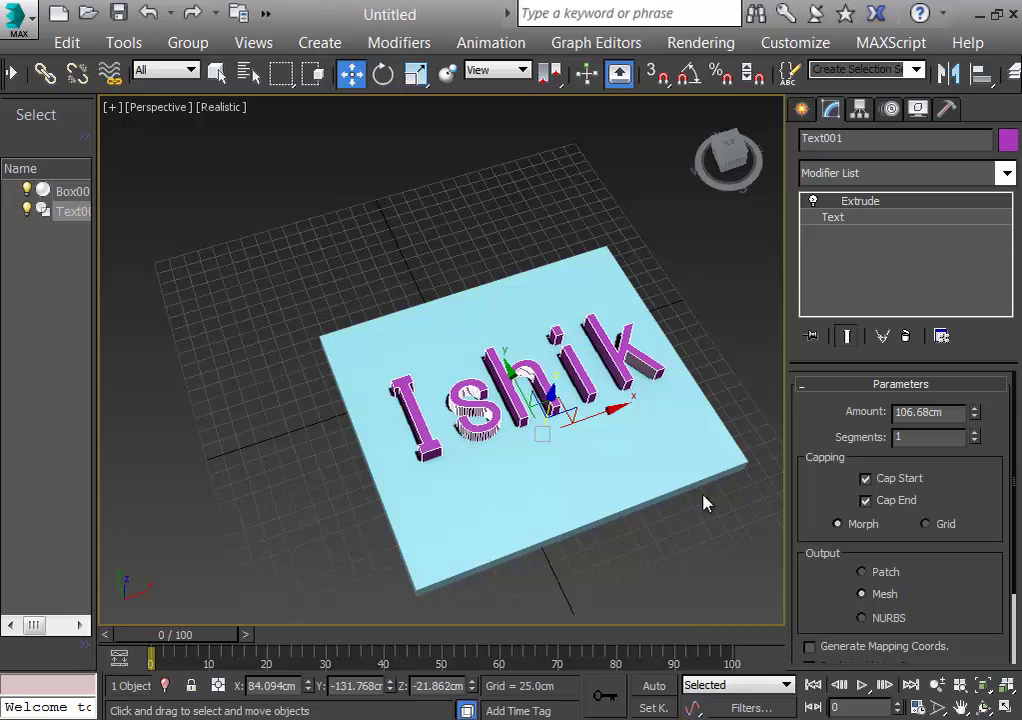
# Step: Cut the extruded text out of the flat box with a Boolean compound object, picking the box as operand B
pyautogui.click(802, 109)
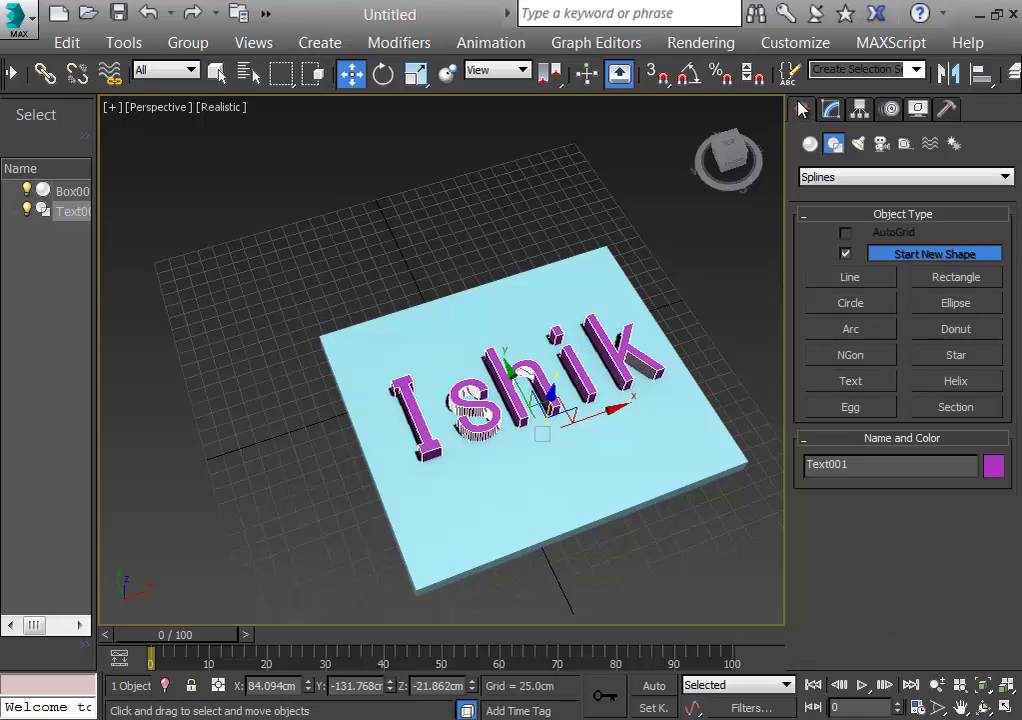
pyautogui.click(810, 144)
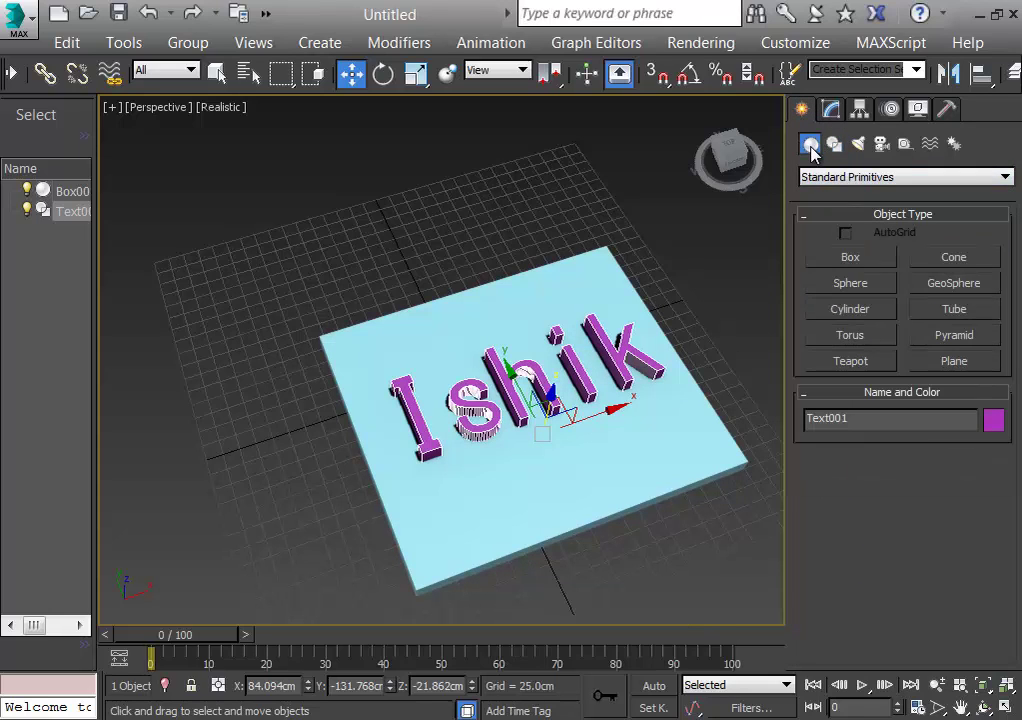
pyautogui.click(840, 177)
pyautogui.click(839, 221)
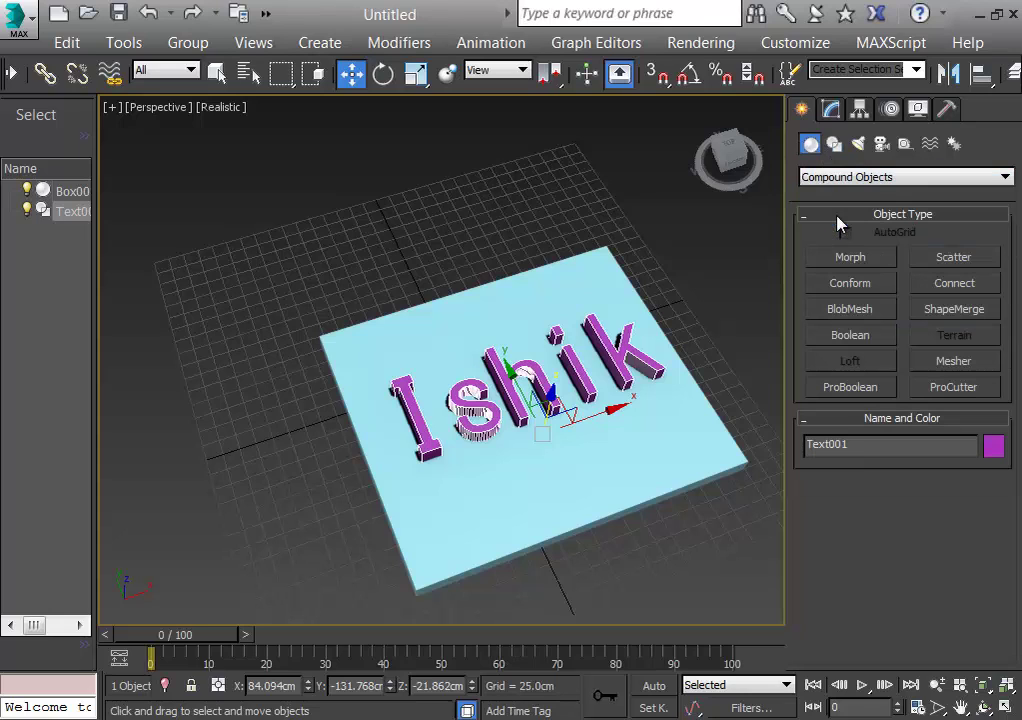
pyautogui.click(853, 336)
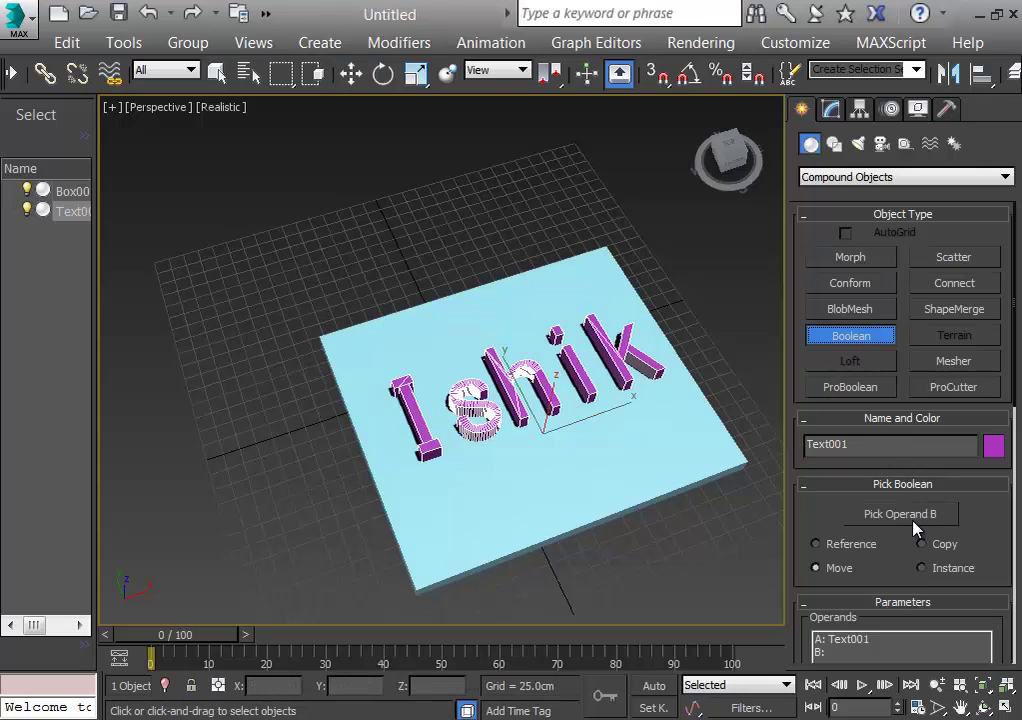
pyautogui.click(908, 515)
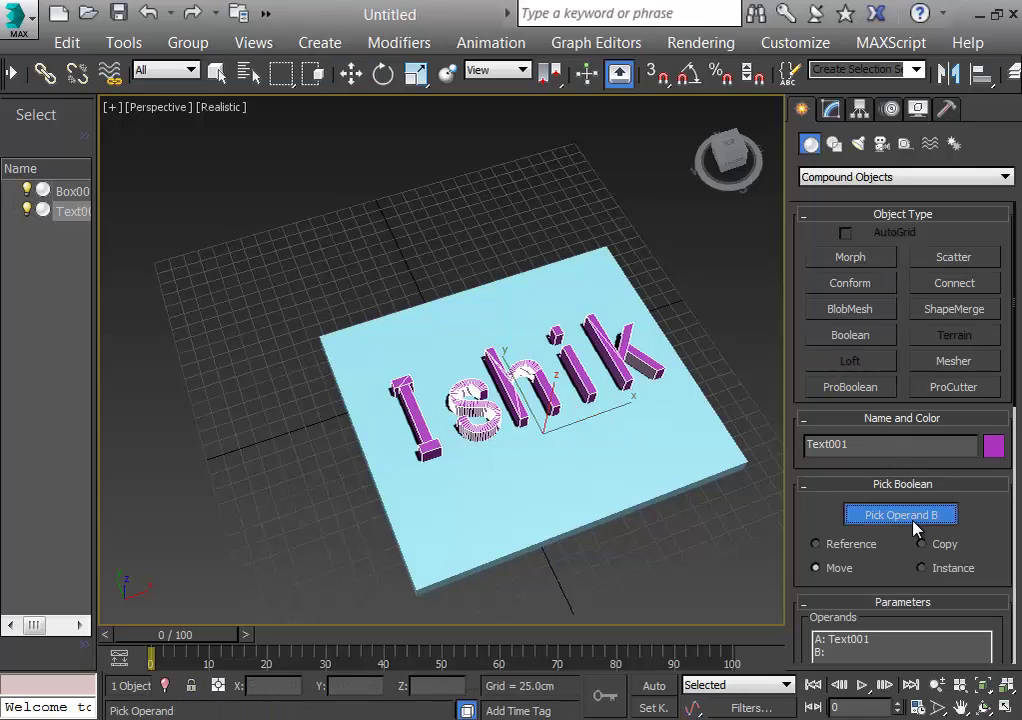
pyautogui.click(591, 450)
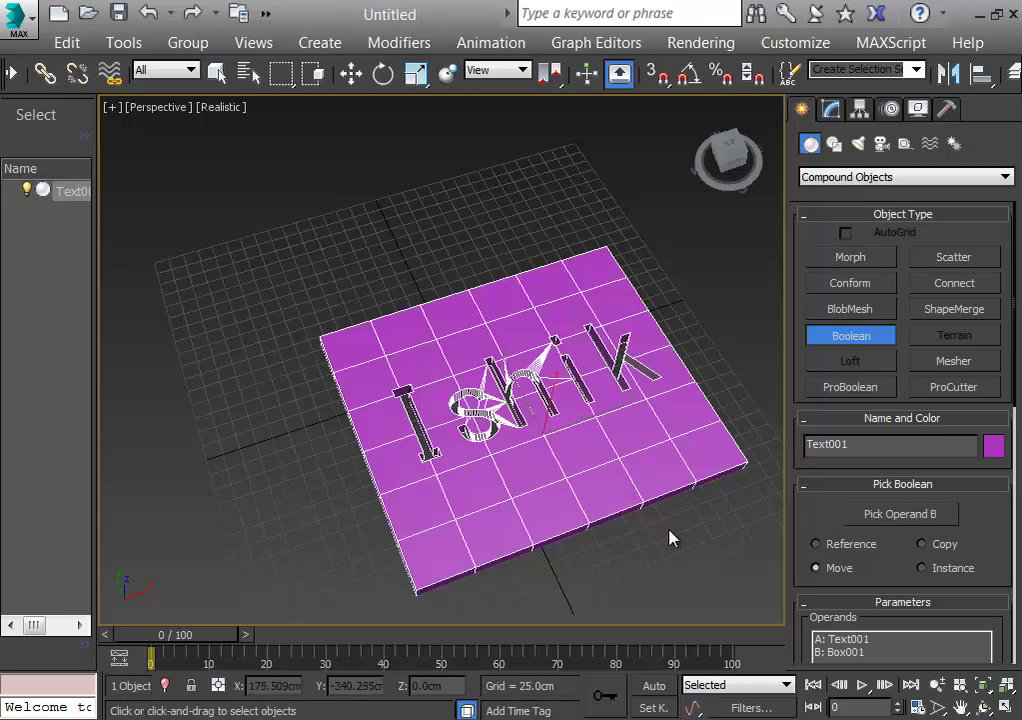
pyautogui.keyDown('alt'); pyautogui.moveTo(670, 538); pyautogui.dragTo(675, 497, button='middle'); pyautogui.keyUp('alt')
pyautogui.keyDown('alt'); pyautogui.moveTo(705, 449); pyautogui.dragTo(703, 481, button='middle'); pyautogui.keyUp('alt')
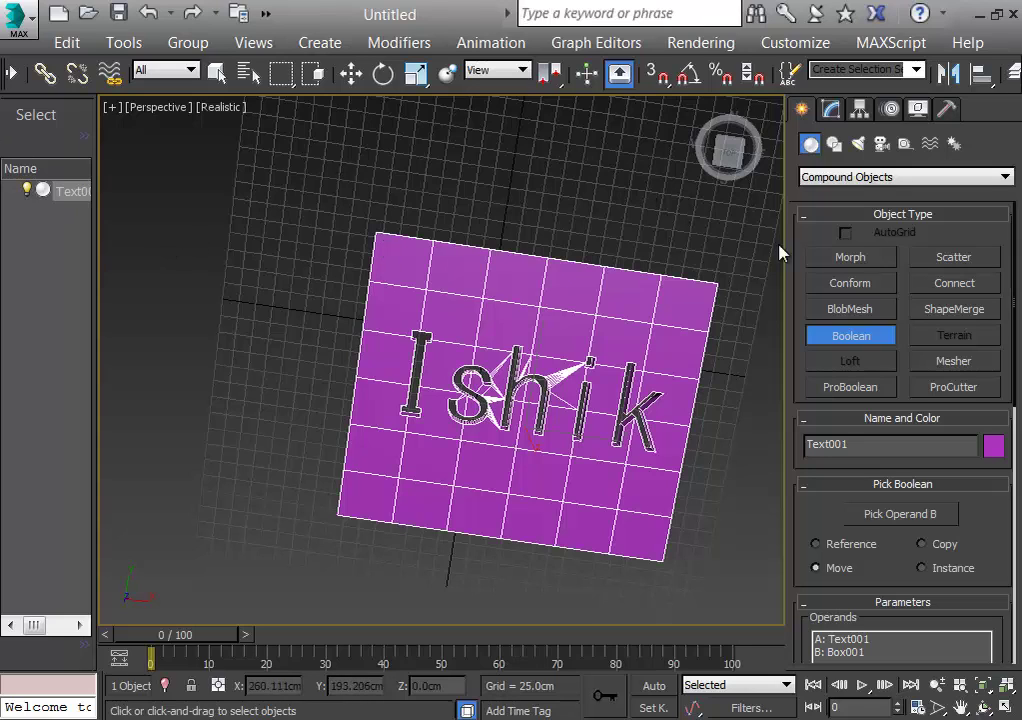
# Step: Delete the Boolean text-and-box object to empty the scene
pyautogui.click(856, 341)
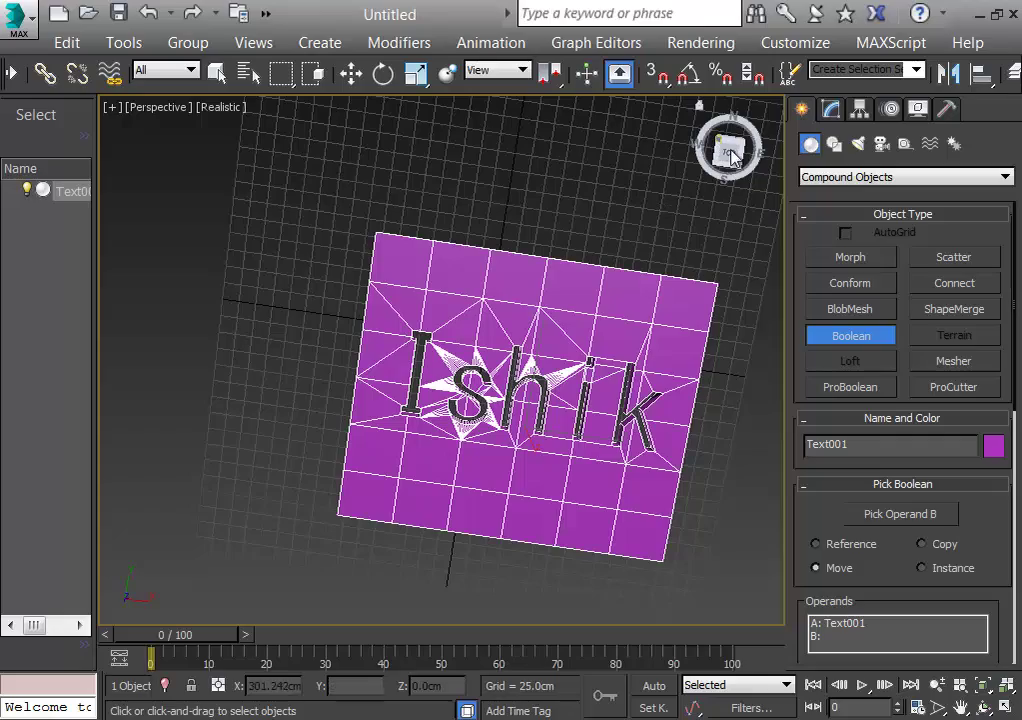
pyautogui.moveTo(716, 148); pyautogui.dragTo(500, 150)
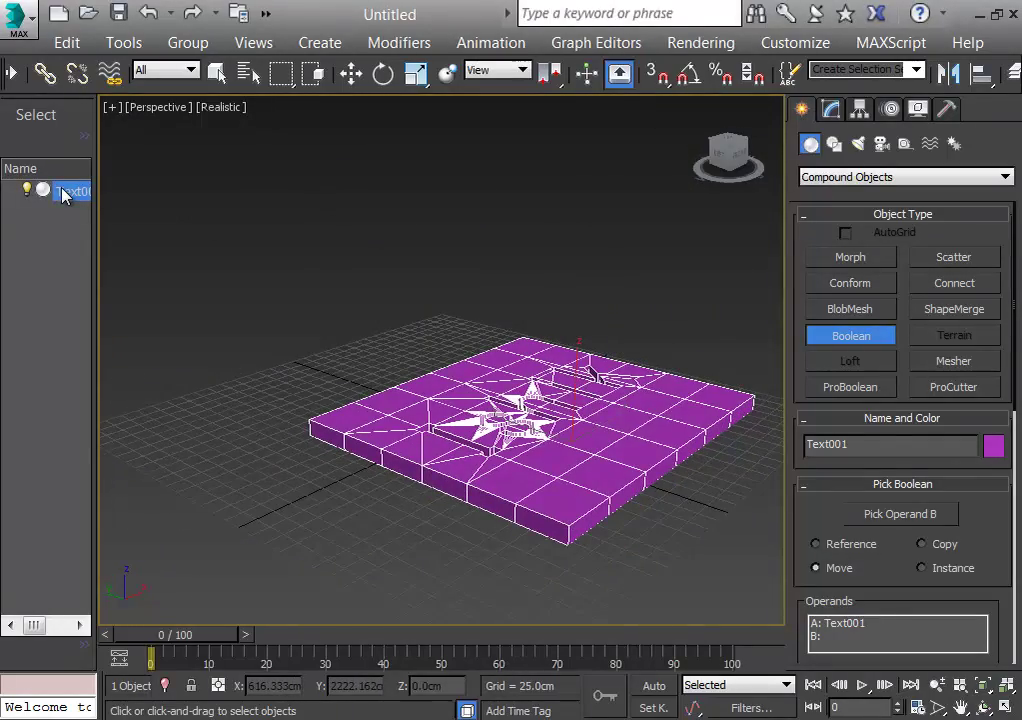
pyautogui.press('Delete')
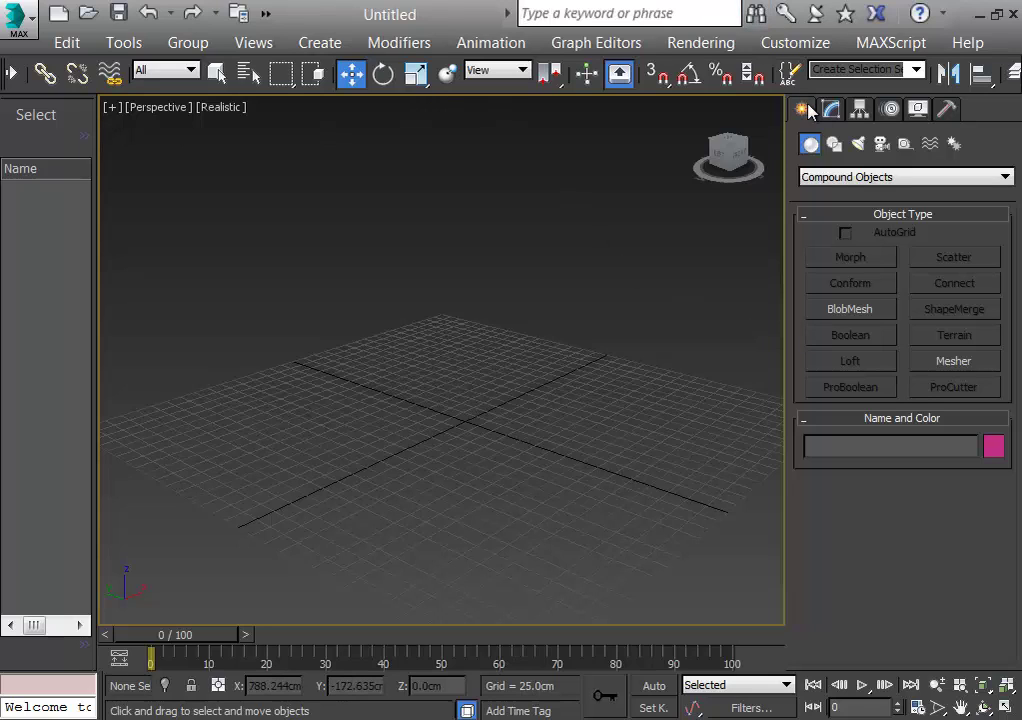
# Step: Create a standard primitive box about 405 cm long, 521 cm wide and 247 cm high across the grid's centre
pyautogui.click(848, 180)
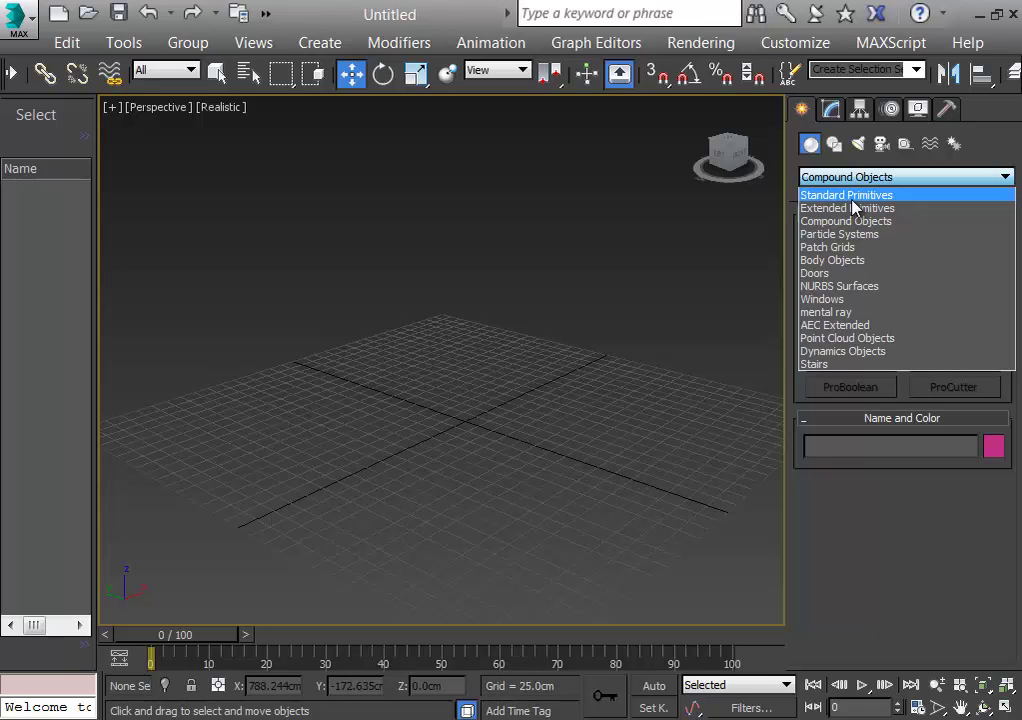
pyautogui.click(852, 198)
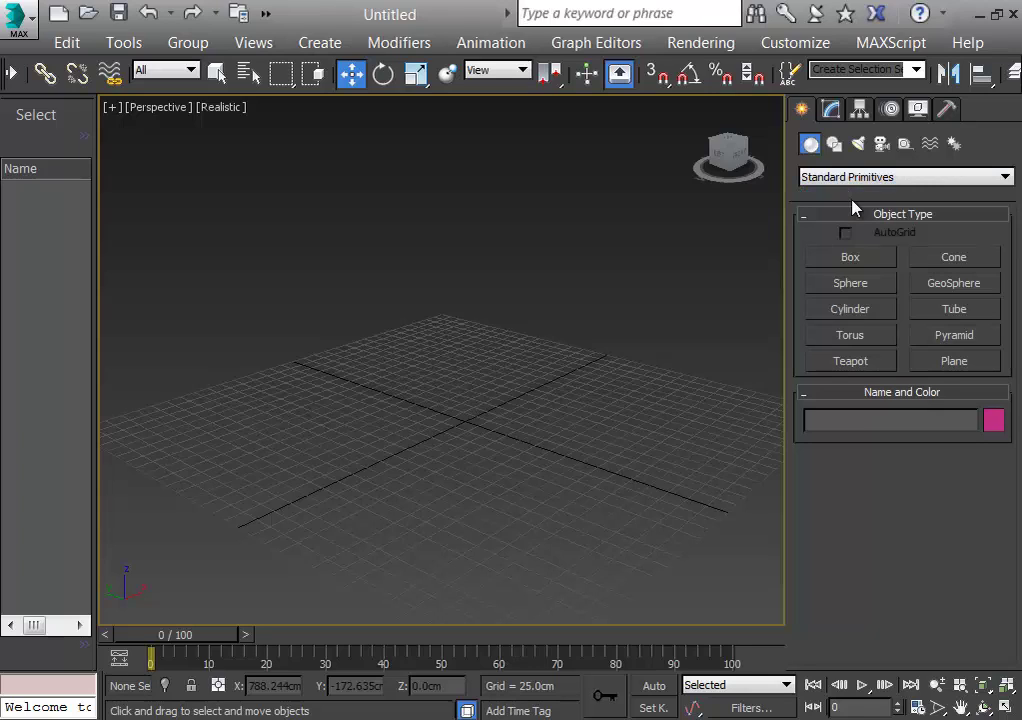
pyautogui.click(871, 264)
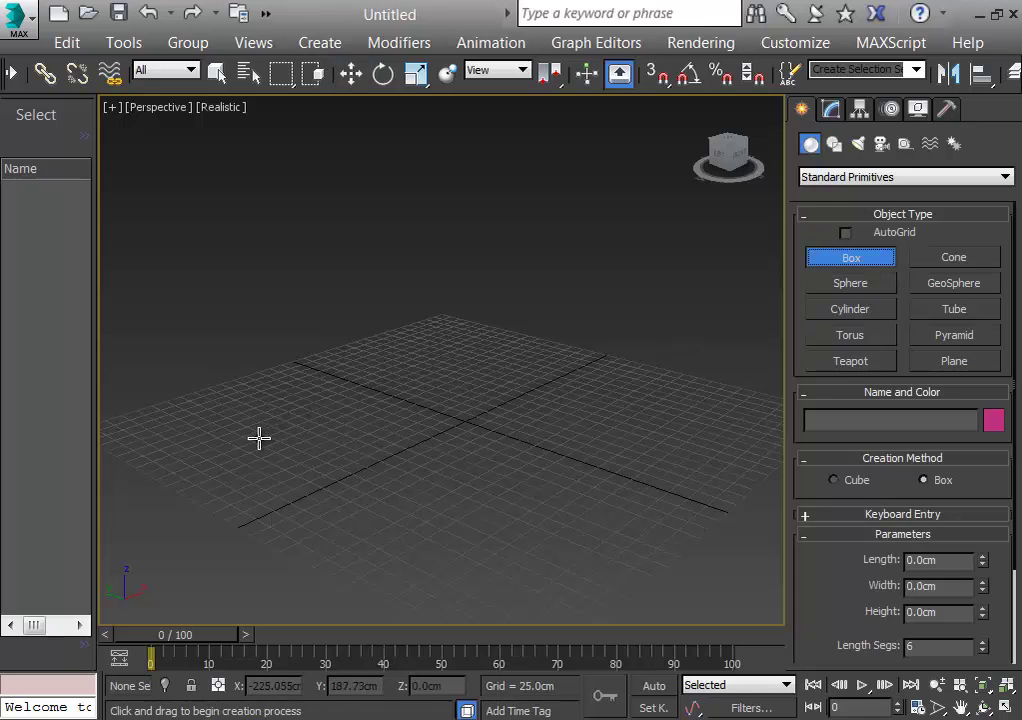
pyautogui.moveTo(258, 437); pyautogui.dragTo(695, 400)
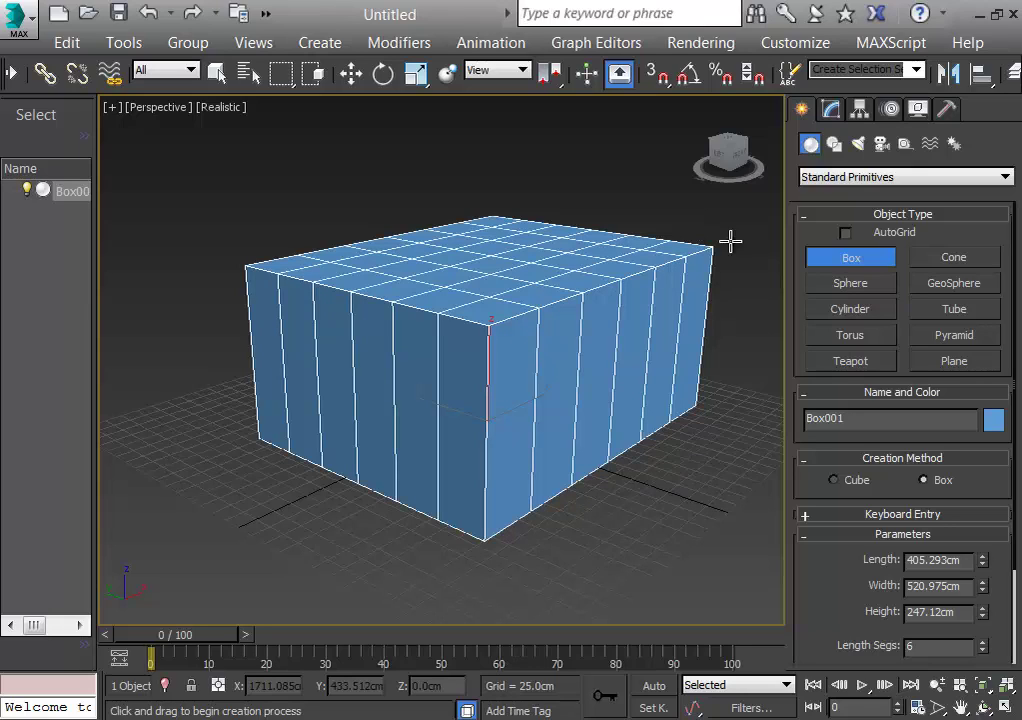
# Step: Set the box's length and width segments to 1 each
pyautogui.click(831, 109)
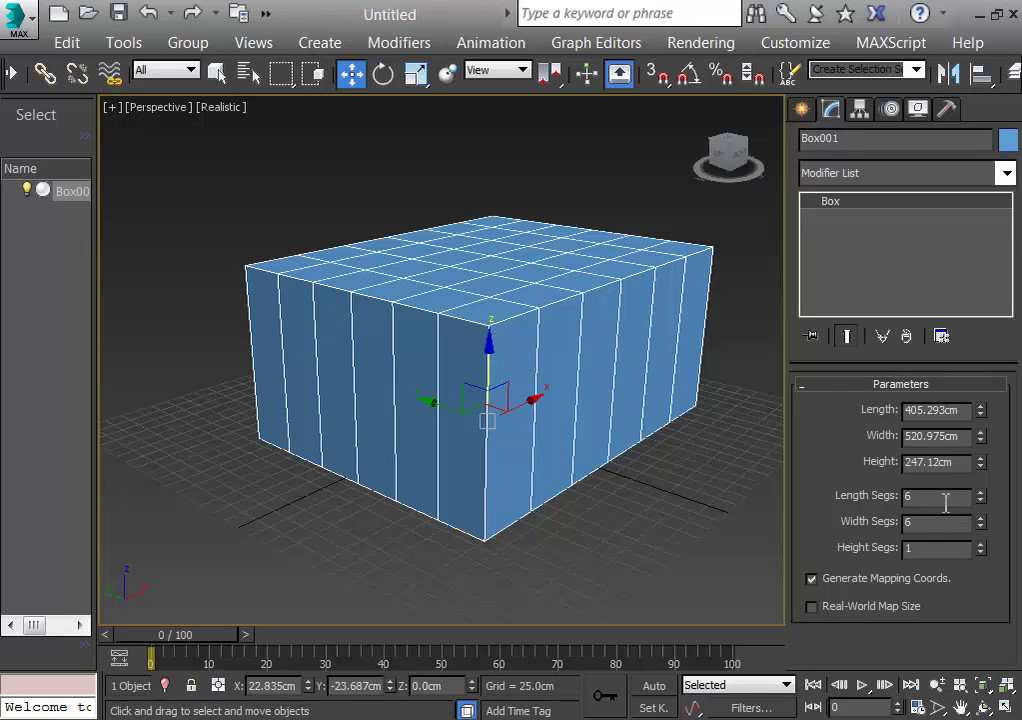
pyautogui.write('1')
pyautogui.press('Tab')
pyautogui.write('1')
pyautogui.press('Tab')
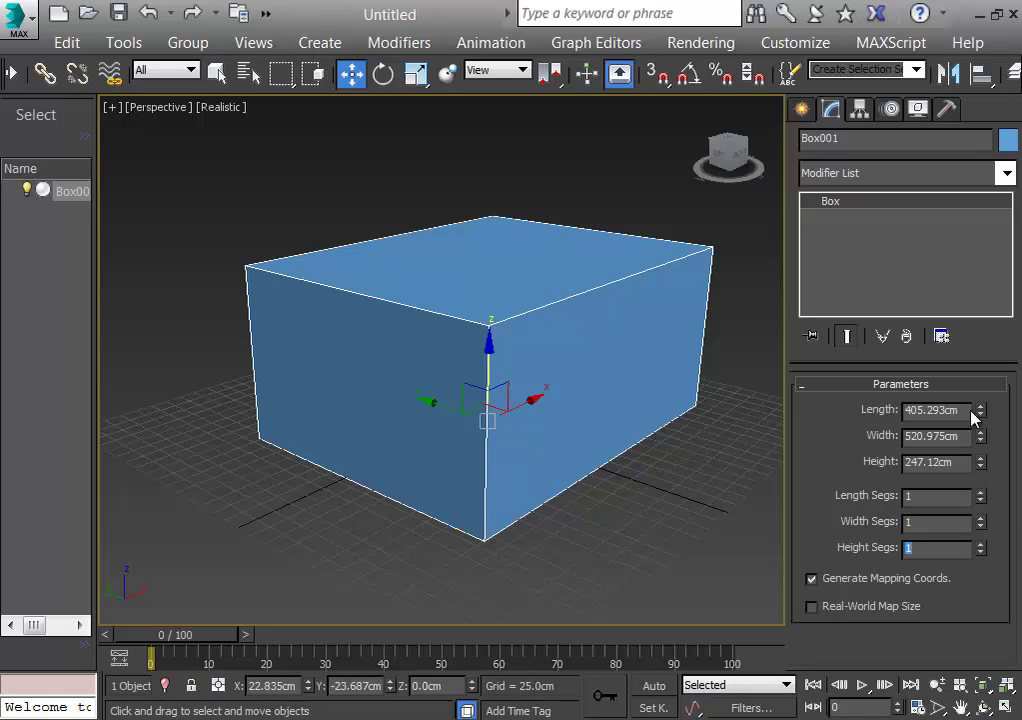
# Step: Set the box's length to 400 cm, width to 500 cm and height to 250 cm
pyautogui.doubleClick(930, 410)
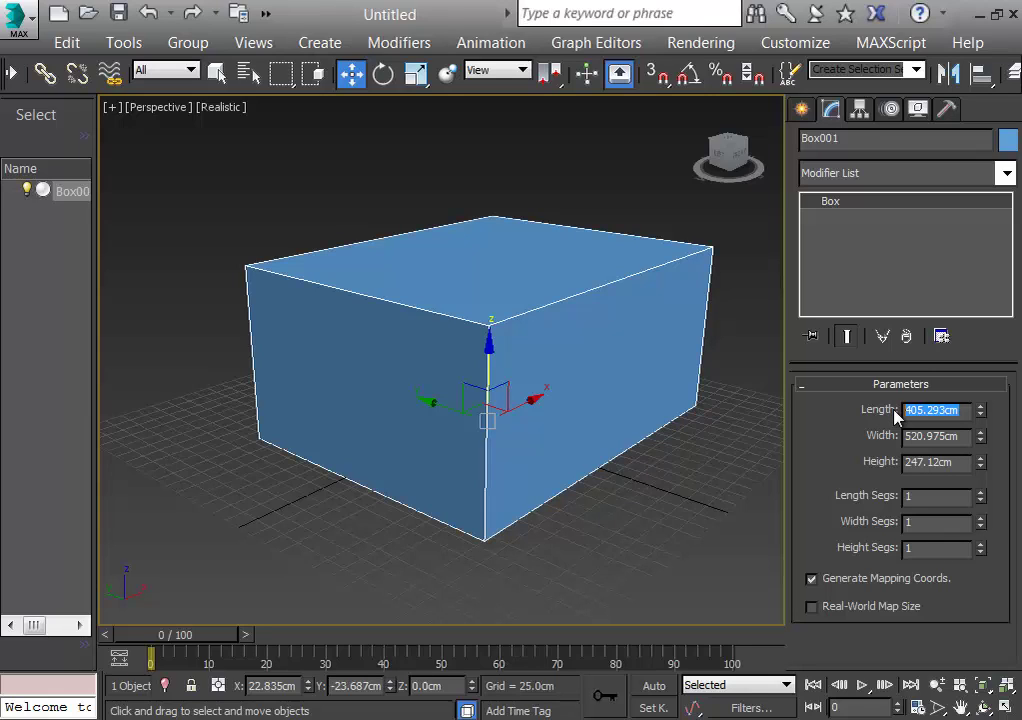
pyautogui.write('400')
pyautogui.press('Tab')
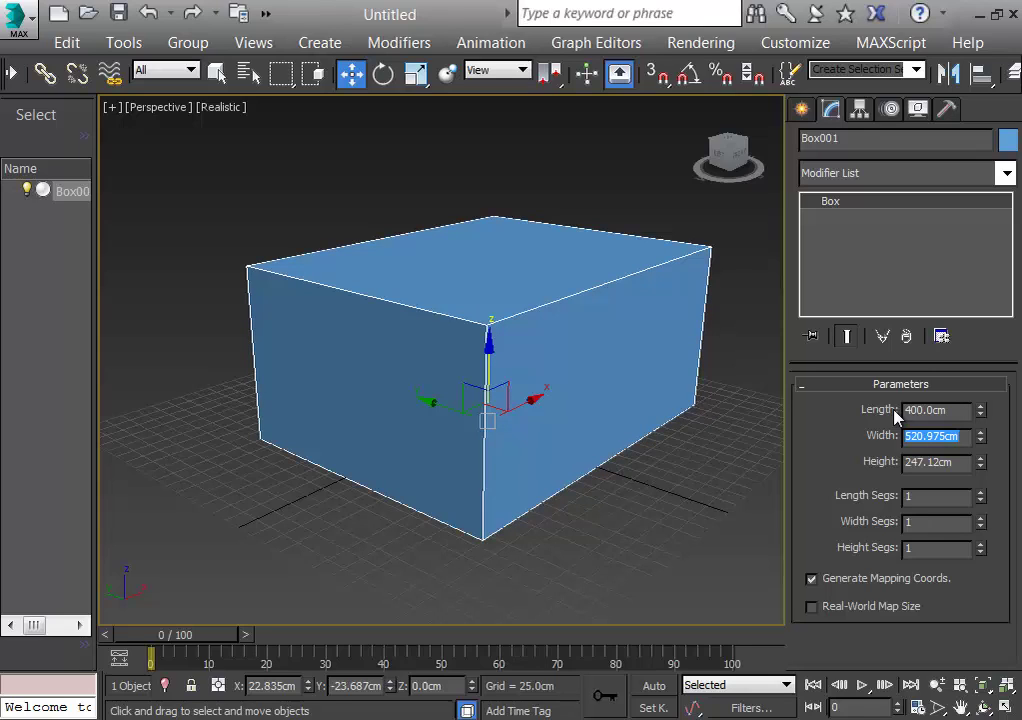
pyautogui.write('500')
pyautogui.press('Tab')
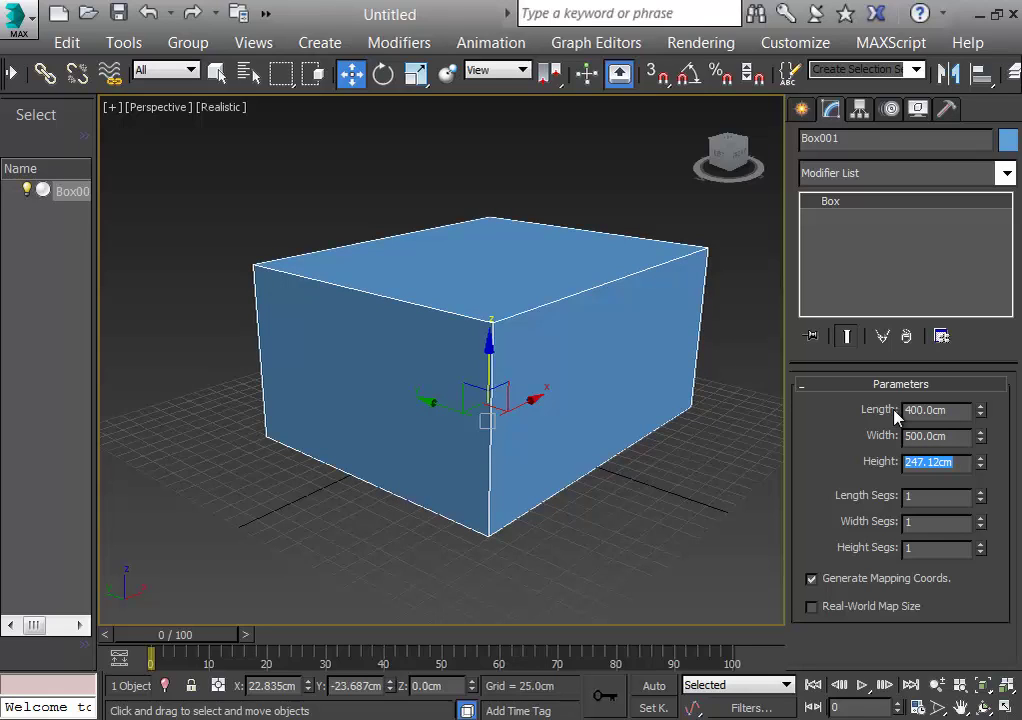
pyautogui.press('BackSpace')
pyautogui.write('250')
pyautogui.press('Return')
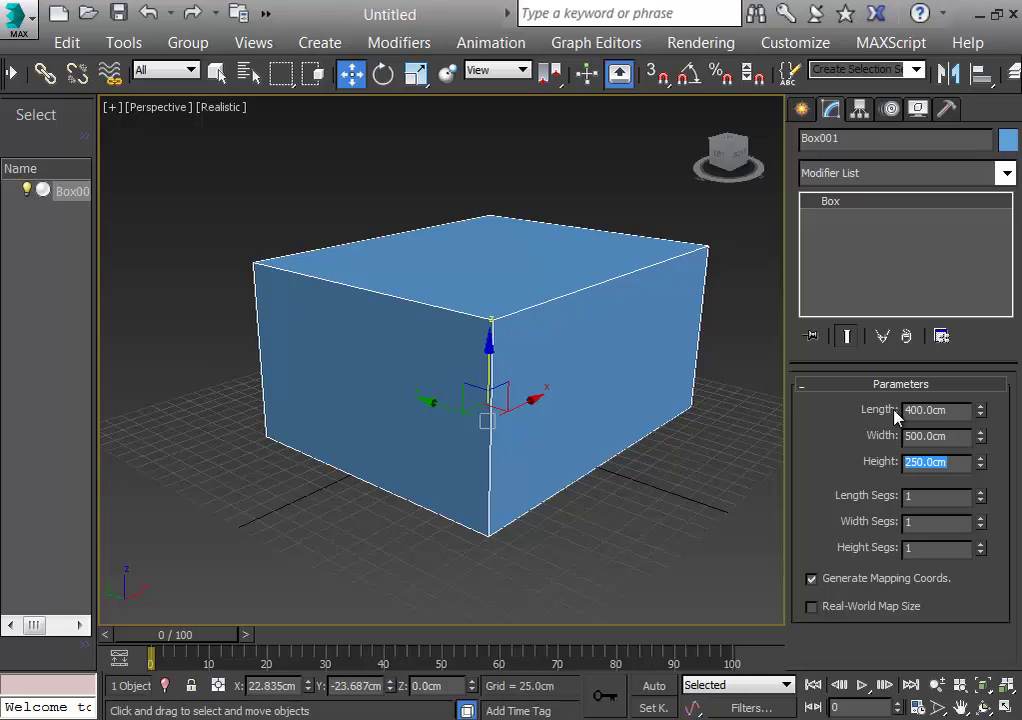
# Step: Convert the box to an Editable Poly
pyautogui.moveTo(716, 538)
pyautogui.mouseDown(button='middle')
pyautogui.moveTo(673, 563)
pyautogui.moveTo(680, 538)
pyautogui.moveTo(730, 574)
pyautogui.moveTo(463, 477)
pyautogui.moveTo(513, 510)
pyautogui.moveTo(714, 545)
pyautogui.mouseUp(button='middle')
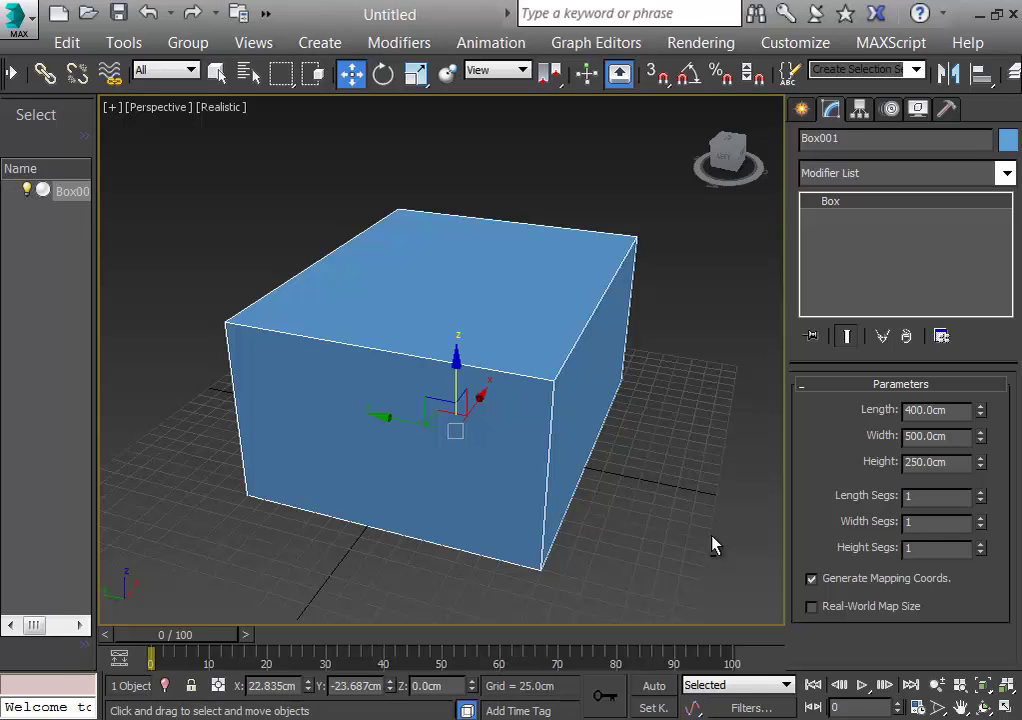
pyautogui.rightClick(433, 292)
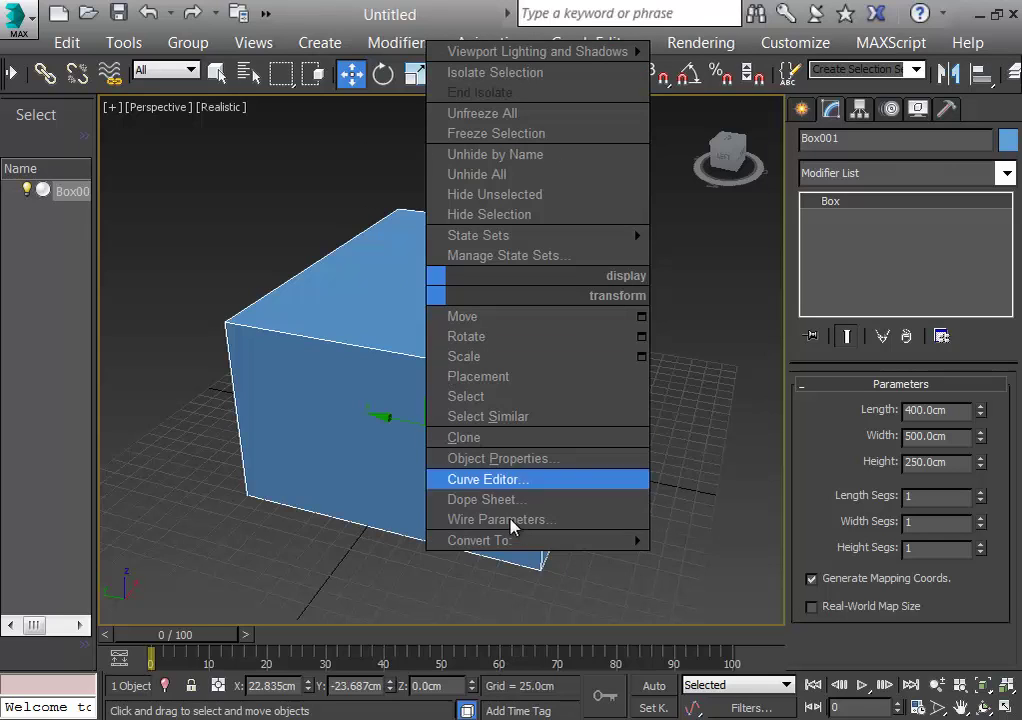
pyautogui.moveTo(524, 542)
pyautogui.click(690, 560)
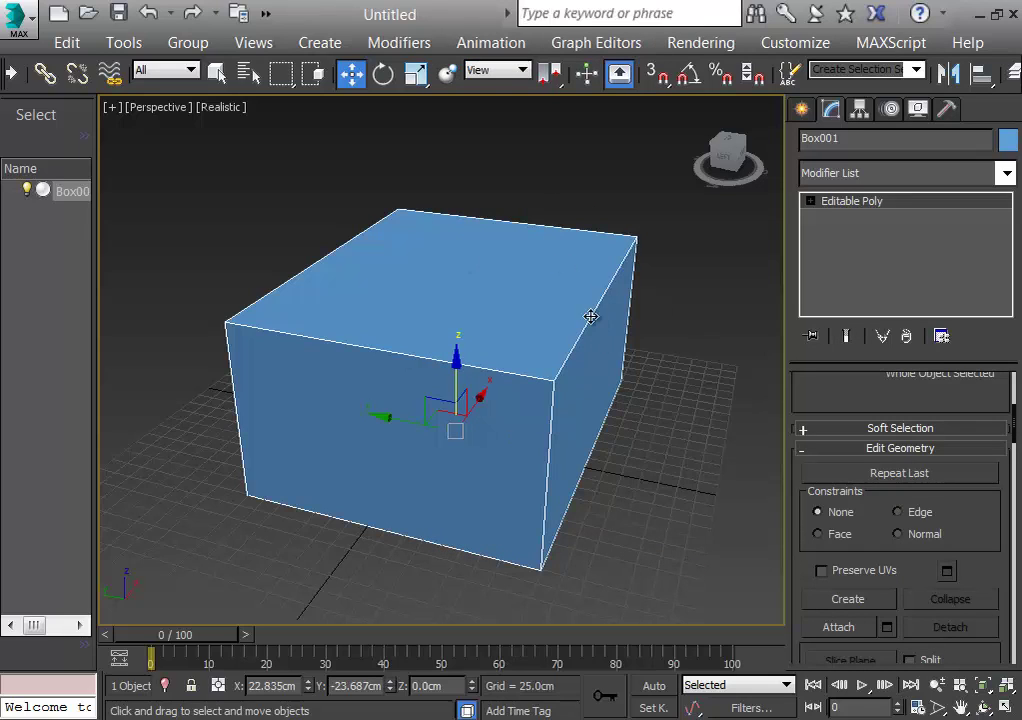
# Step: Lengthen the box by moving its positive-X end polygon outward along X, and clear the polygon selection
pyautogui.keyDown('alt'); pyautogui.moveTo(661, 430); pyautogui.dragTo(513, 450, button='middle'); pyautogui.keyUp('alt')
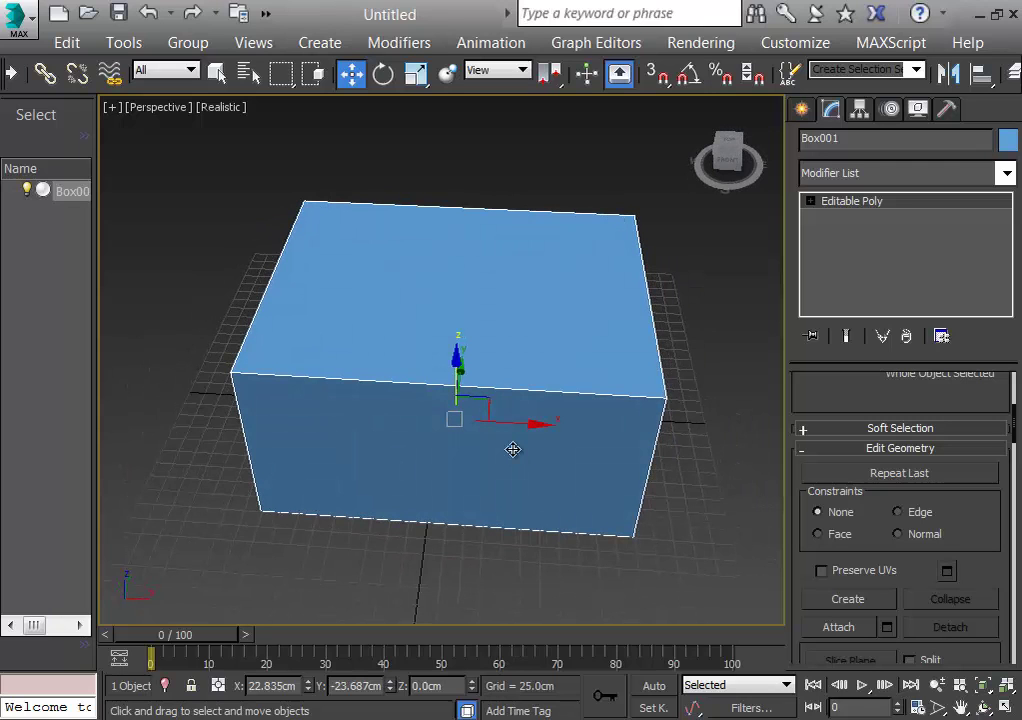
pyautogui.keyDown('alt'); pyautogui.moveTo(721, 387); pyautogui.dragTo(625, 404, button='middle'); pyautogui.keyUp('alt')
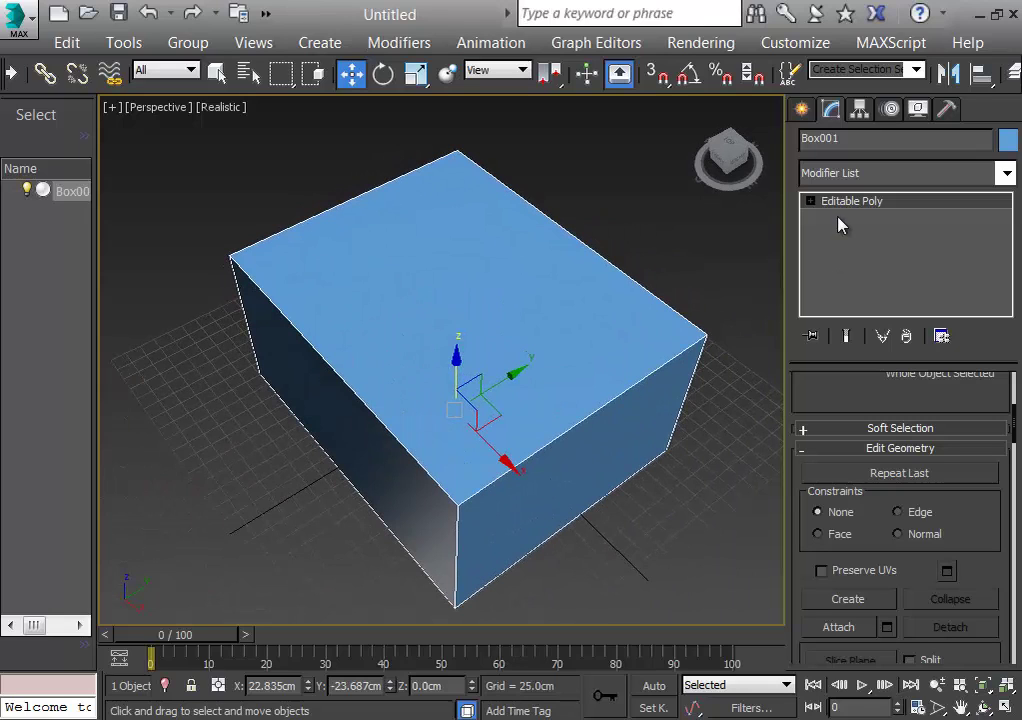
pyautogui.click(810, 202)
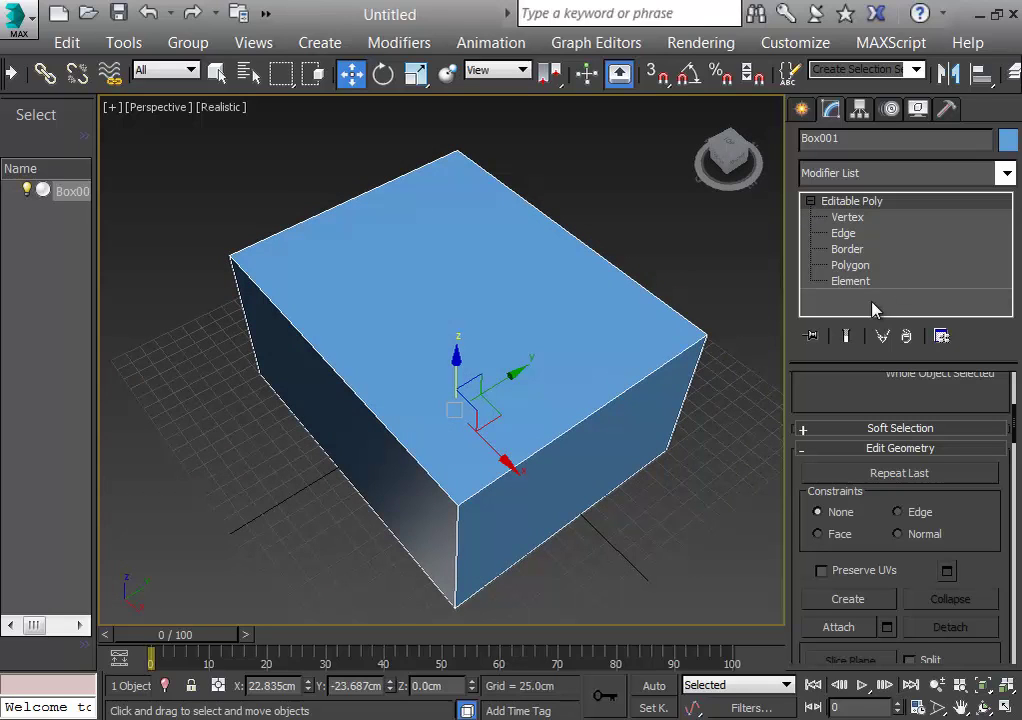
pyautogui.click(851, 266)
pyautogui.click(563, 485)
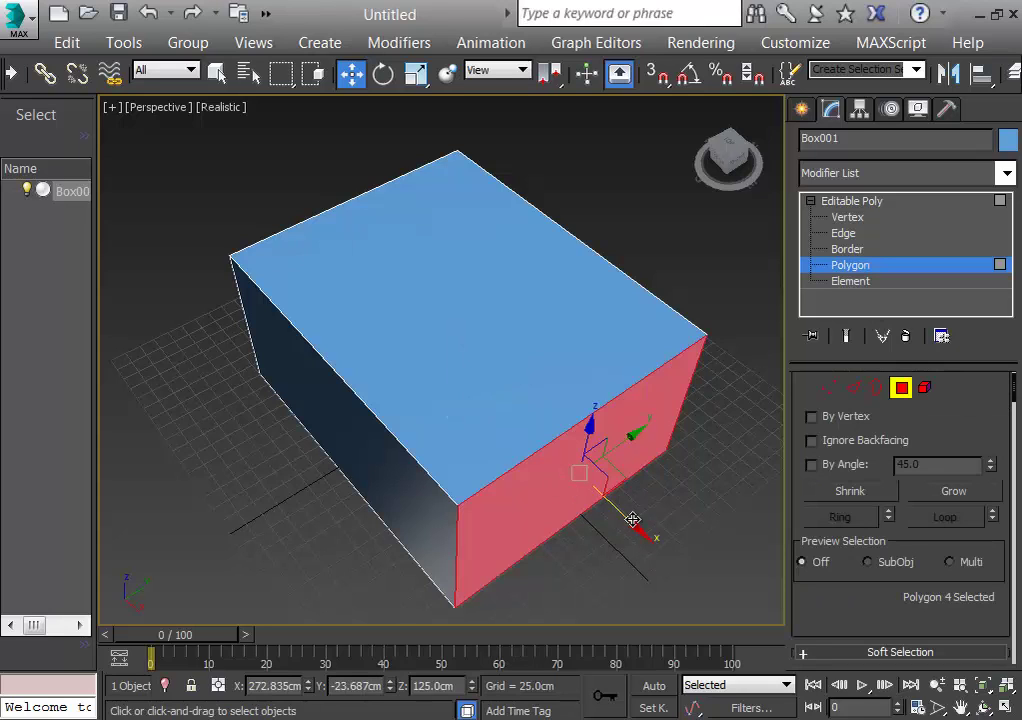
pyautogui.moveTo(632, 519); pyautogui.dragTo(733, 616)
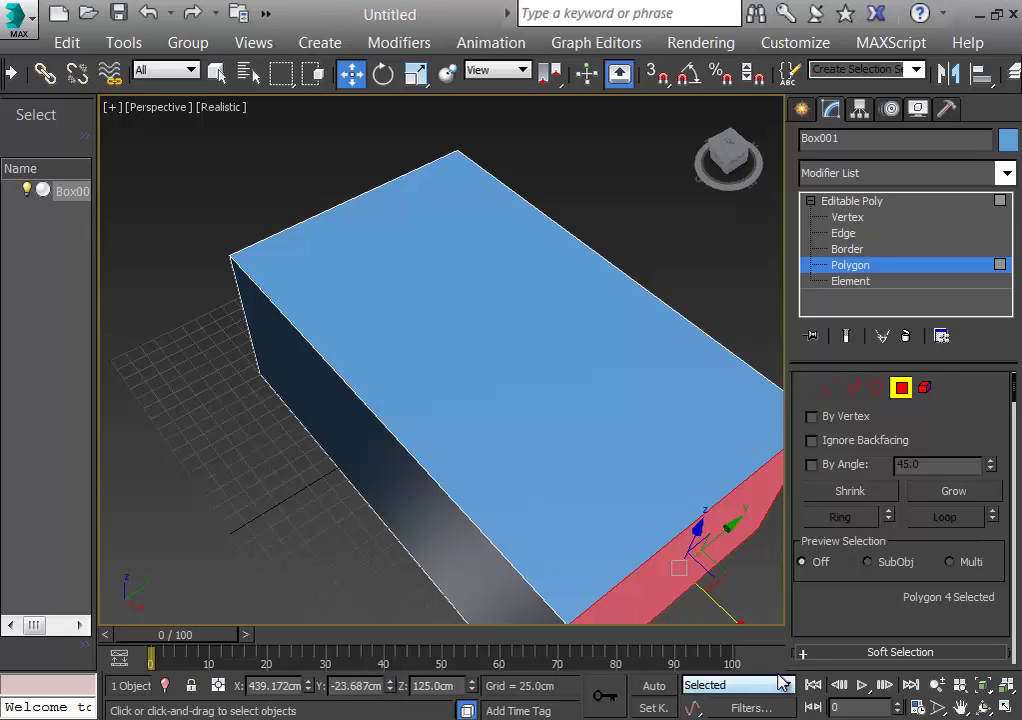
pyautogui.moveTo(731, 615); pyautogui.dragTo(690, 570)
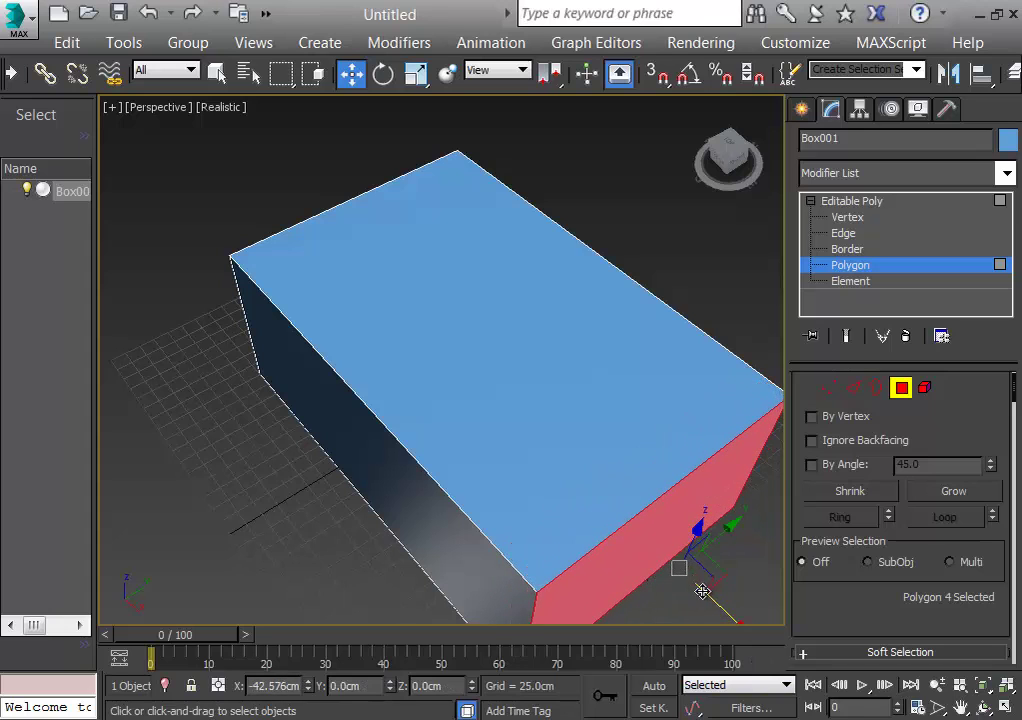
pyautogui.click(248, 538)
pyautogui.moveTo(251, 538); pyautogui.dragTo(324, 447, button='middle')
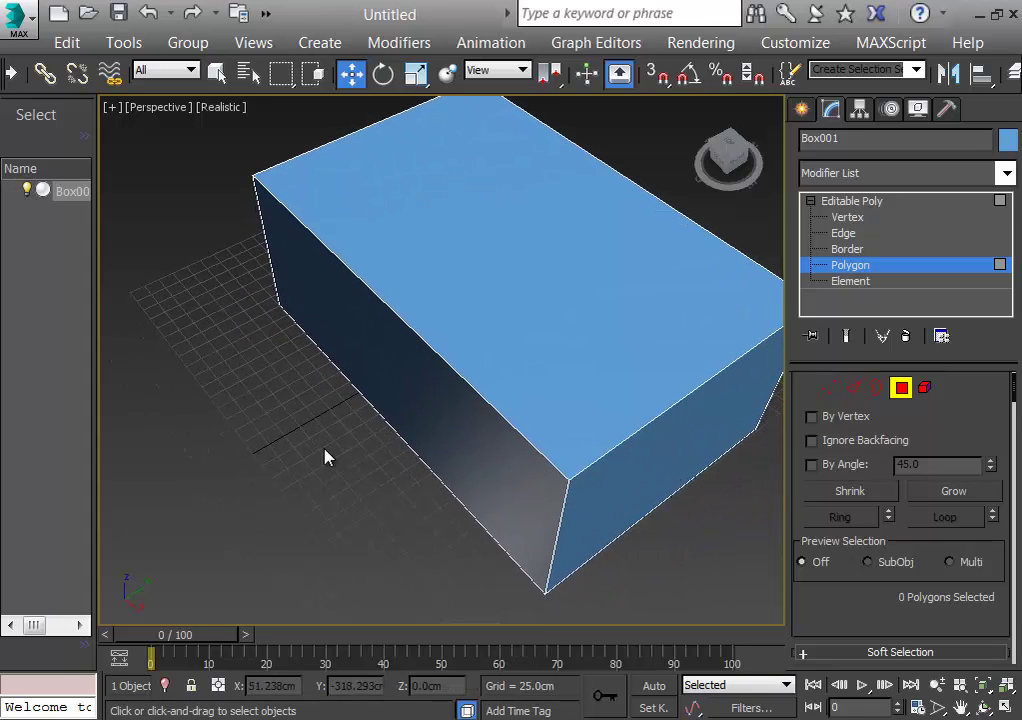
# Step: Return to whole-object level, set the box's X, Y and Z position to 0, and leave the box selected
pyautogui.click(850, 201)
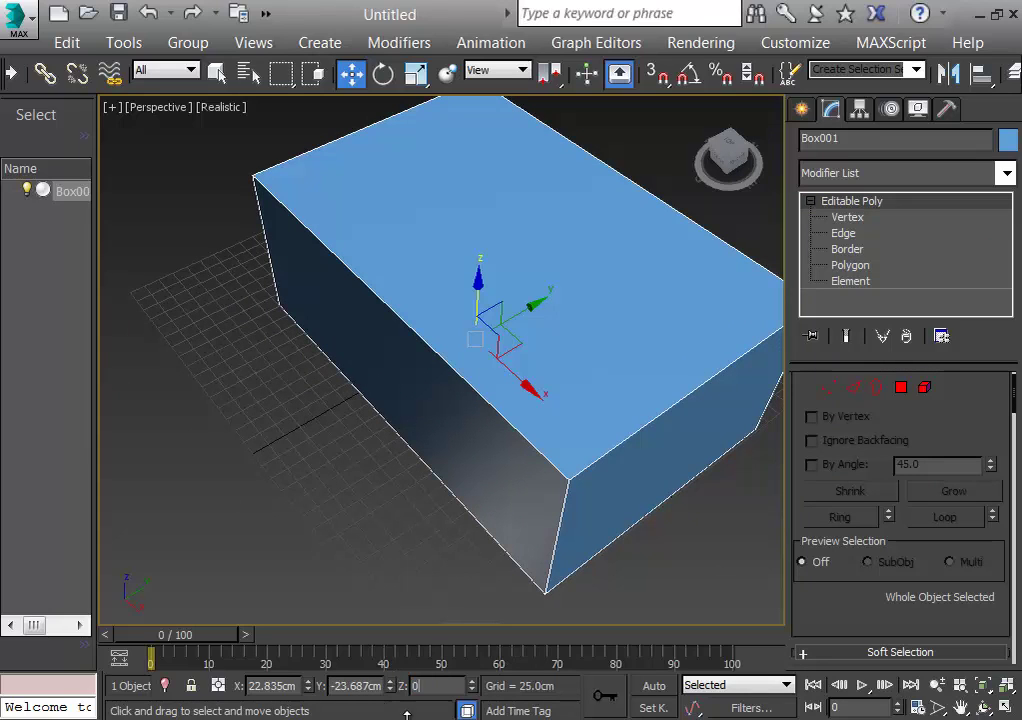
pyautogui.click(376, 685)
pyautogui.write('0')
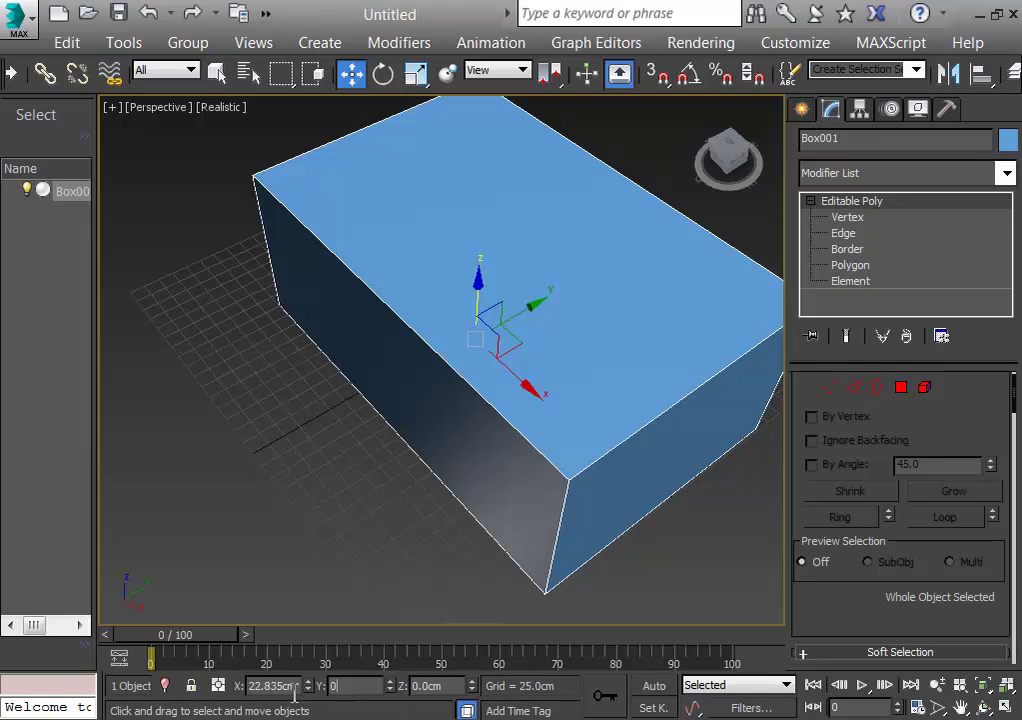
pyautogui.hotkey('shift', 'Tab')
pyautogui.write('0')
pyautogui.press('Return')
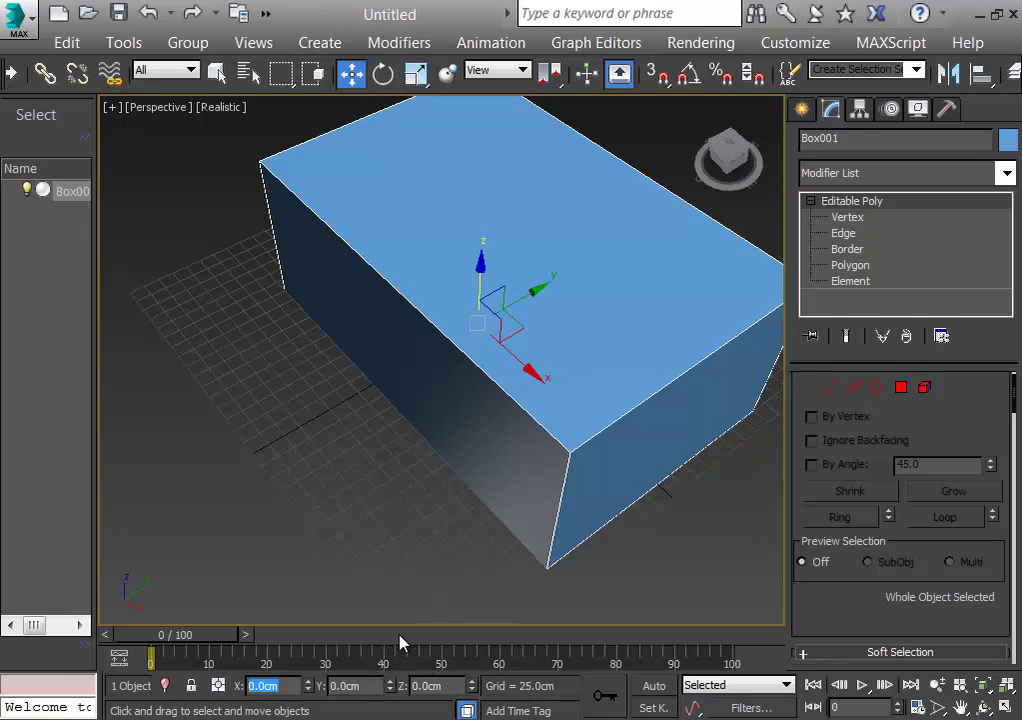
pyautogui.click(413, 590)
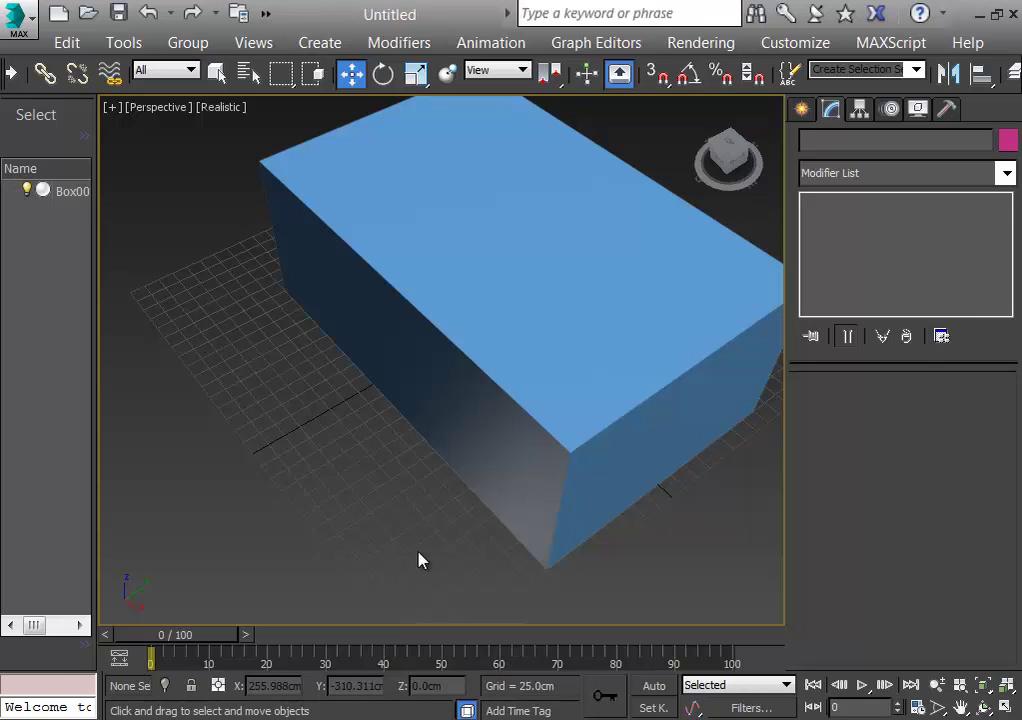
pyautogui.moveTo(422, 543); pyautogui.dragTo(401, 593, button='middle')
pyautogui.click(589, 316)
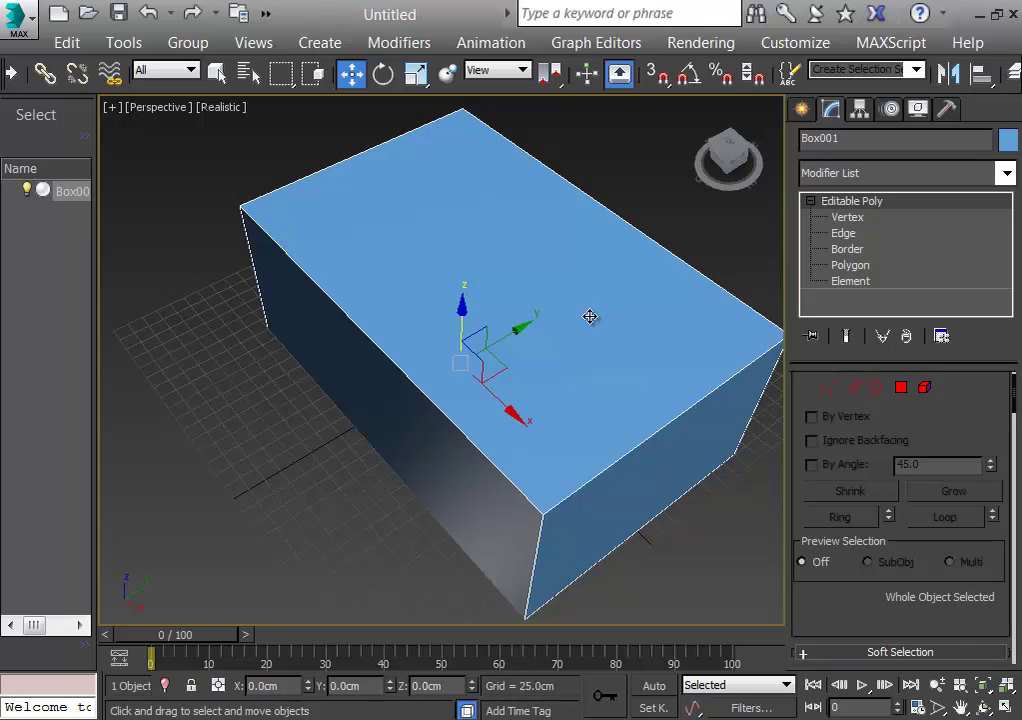
# Step: At Edge level, select the two opposite short top edges at the box's positive-X and negative-X ends
pyautogui.click(843, 233)
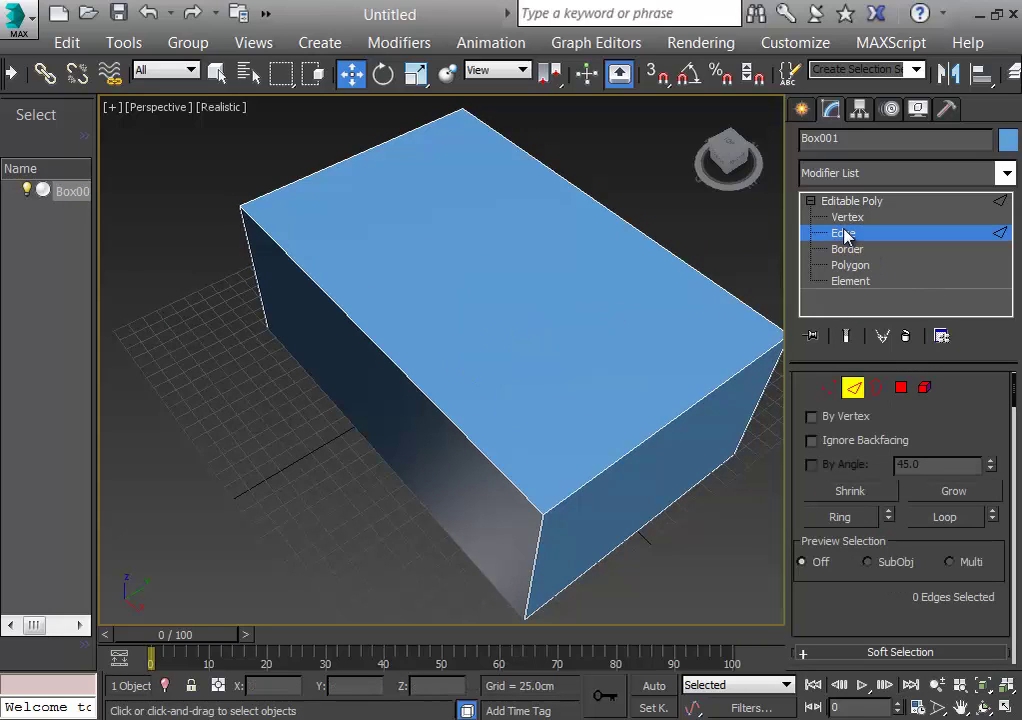
pyautogui.click(690, 405)
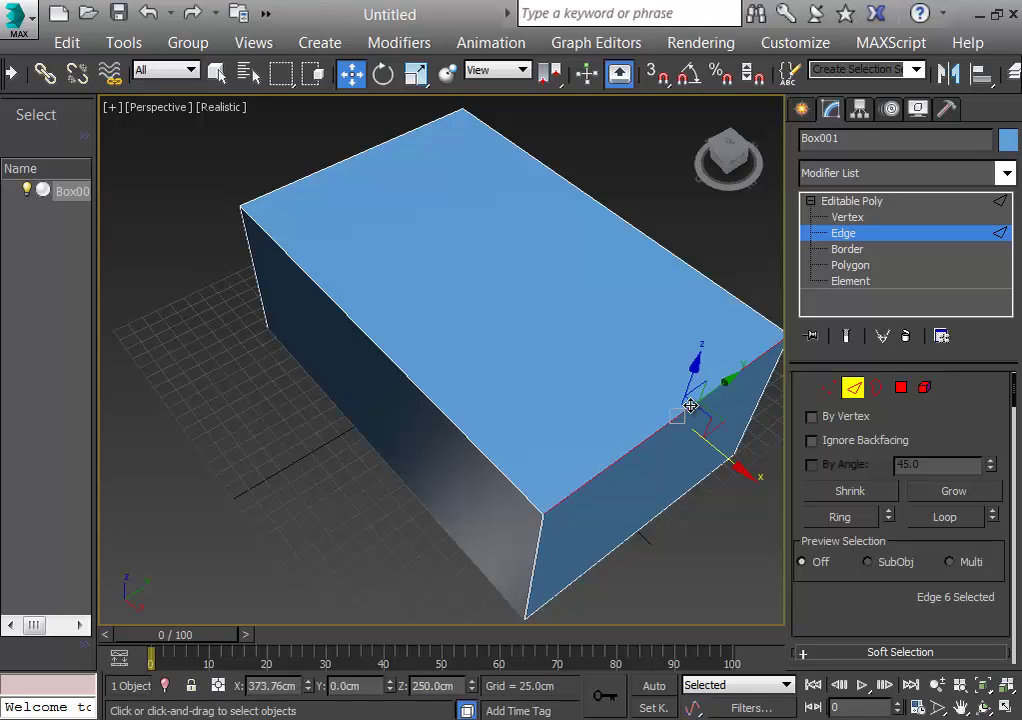
pyautogui.moveTo(690, 405); pyautogui.dragTo(449, 213)
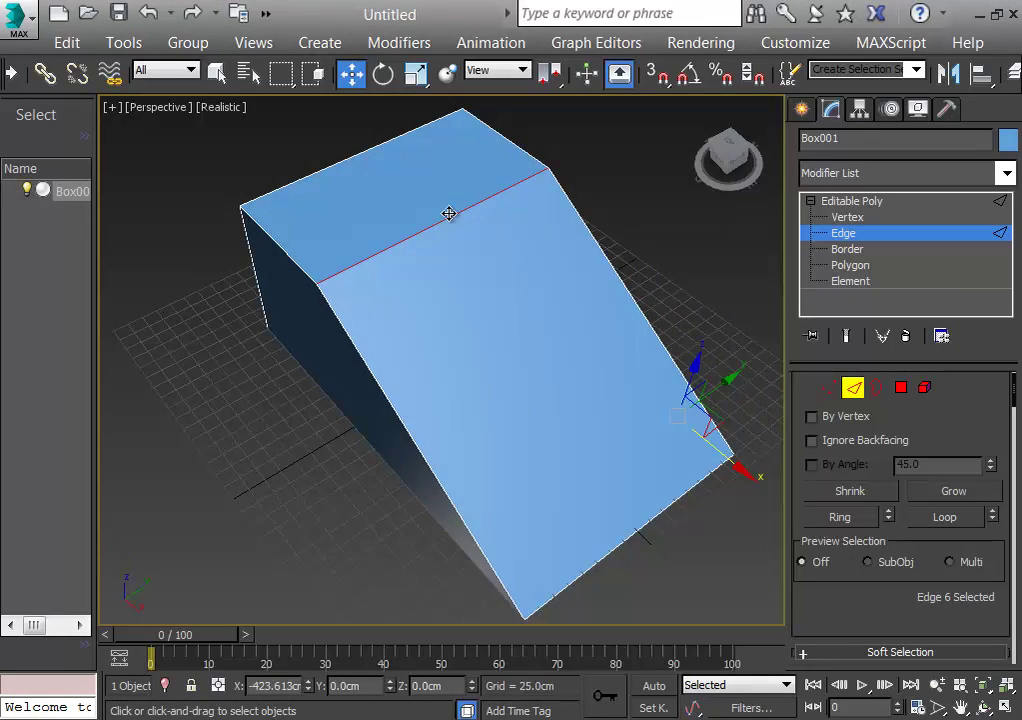
pyautogui.hotkey('ctrl', 'z')
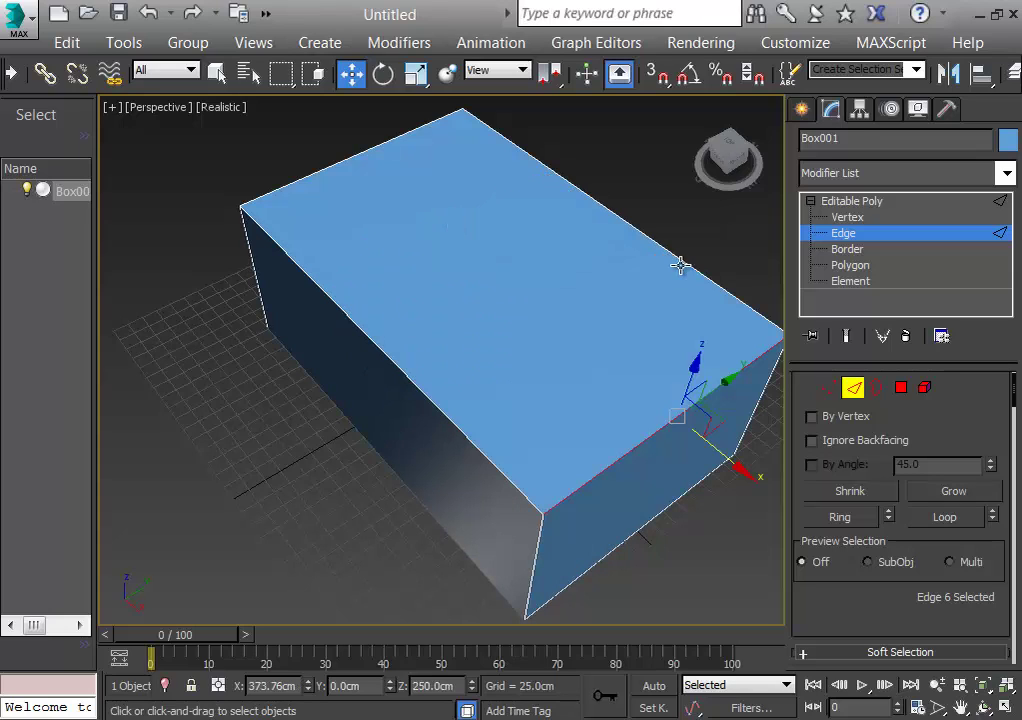
pyautogui.keyDown('ctrl'); pyautogui.click(368, 148); pyautogui.keyUp('ctrl')
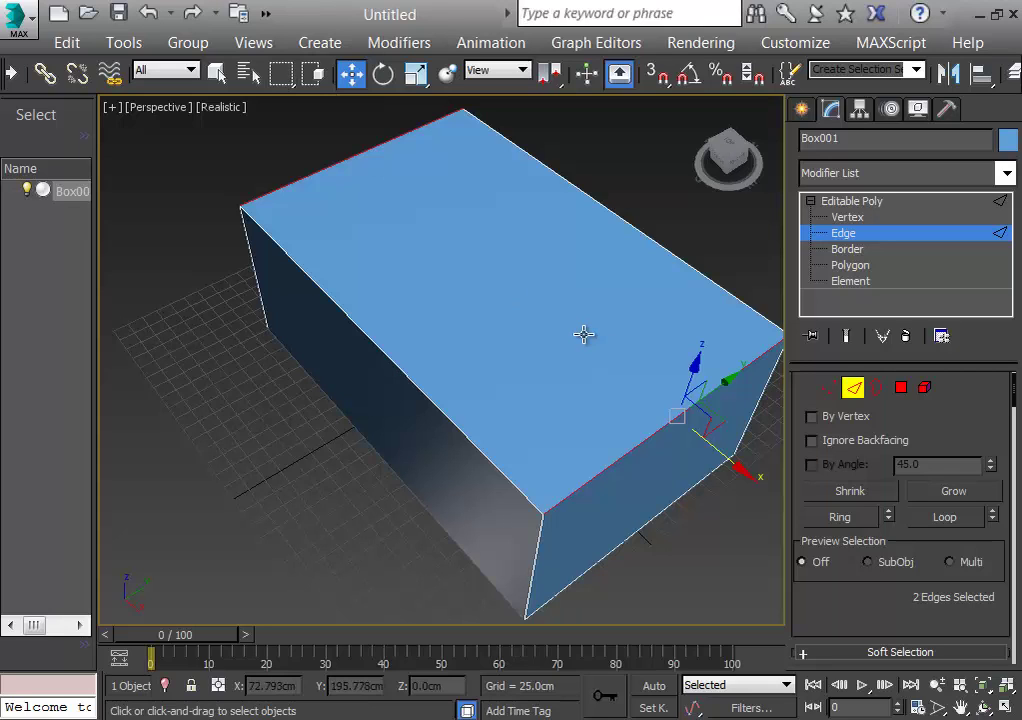
pyautogui.rightClick(652, 428)
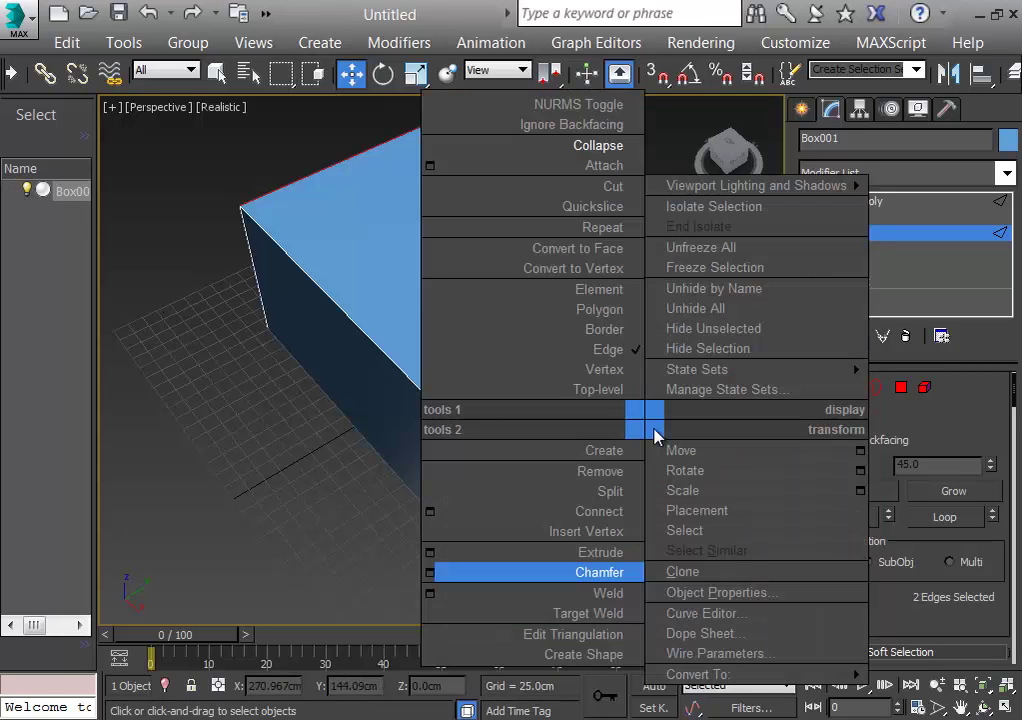
pyautogui.click(602, 524)
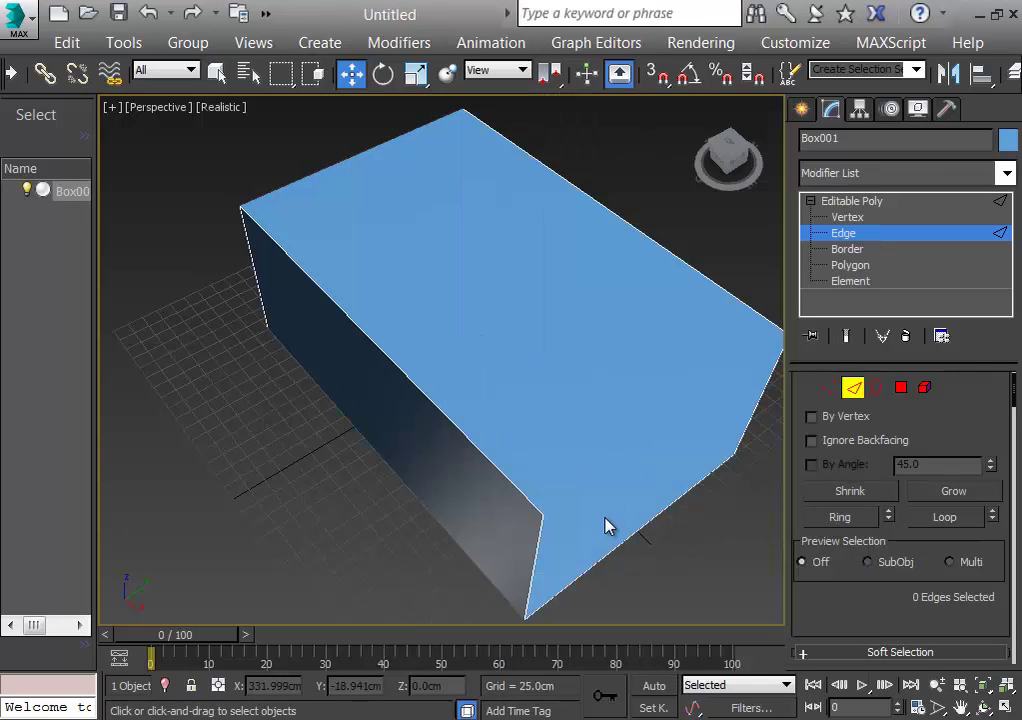
pyautogui.hotkey('ctrl', 'z')
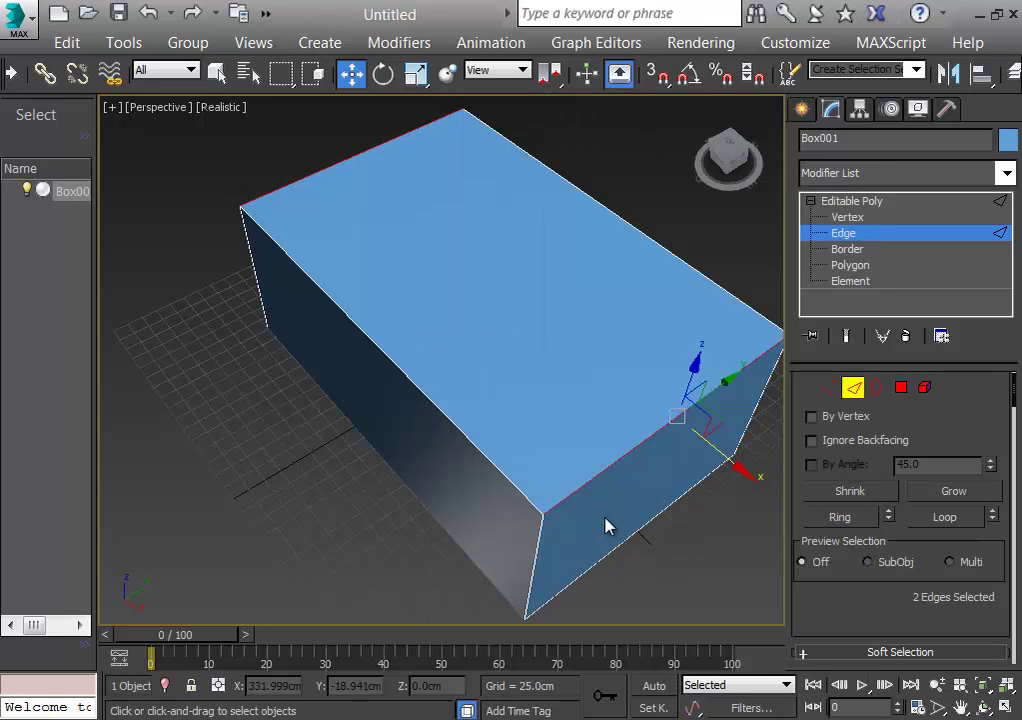
pyautogui.rightClick(625, 468)
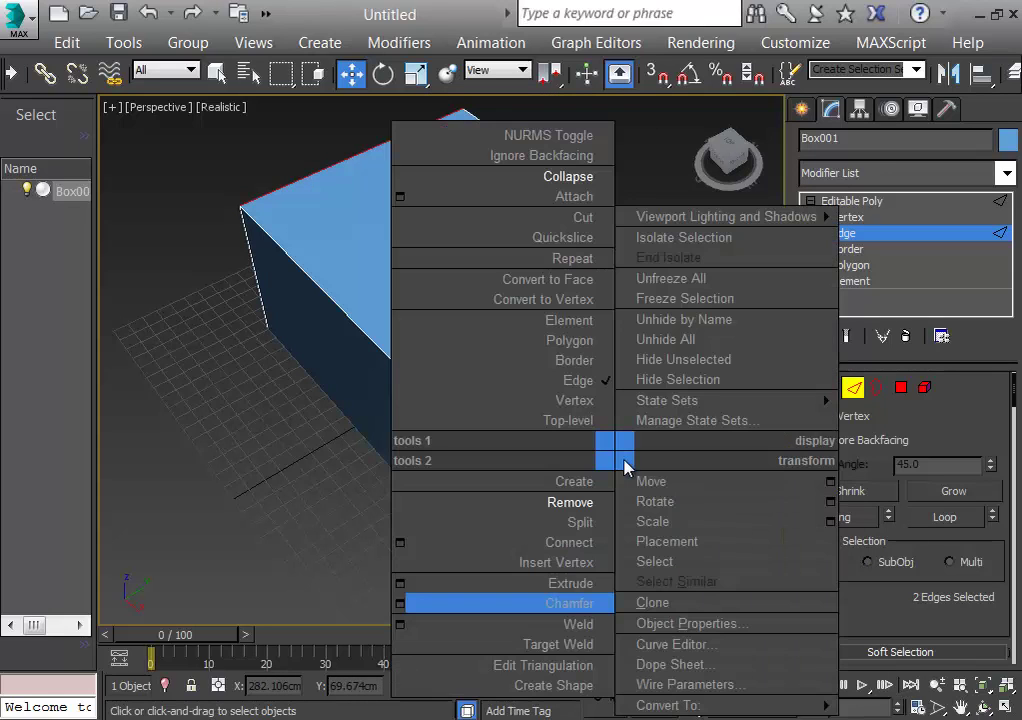
pyautogui.click(586, 497)
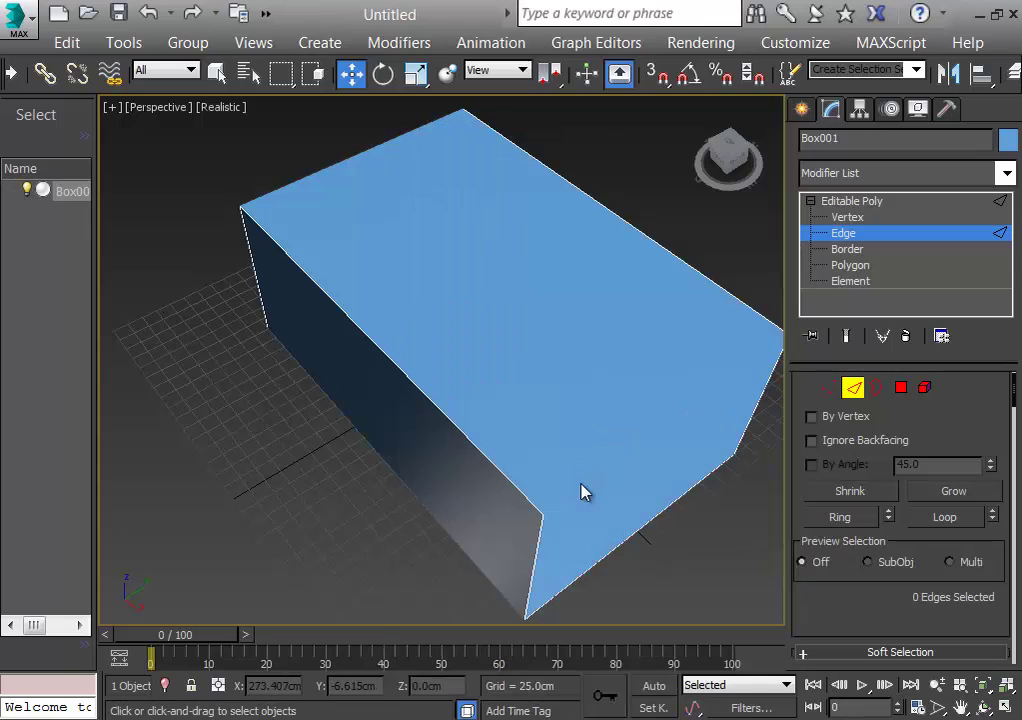
pyautogui.hotkey('ctrl', 'z')
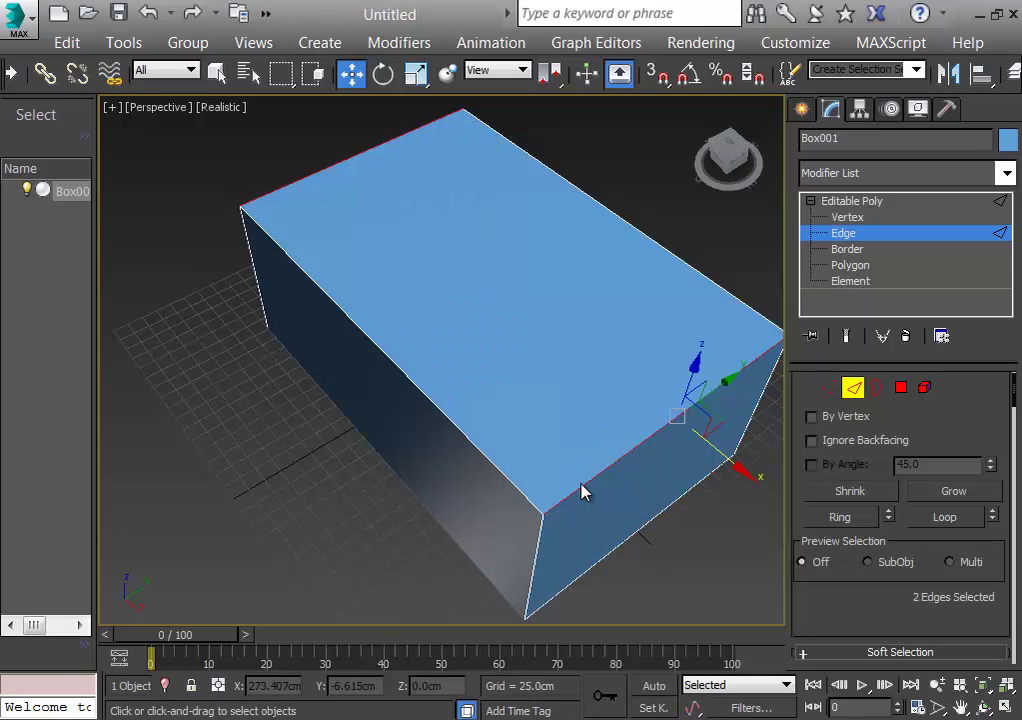
pyautogui.rightClick(662, 425)
pyautogui.click(607, 142)
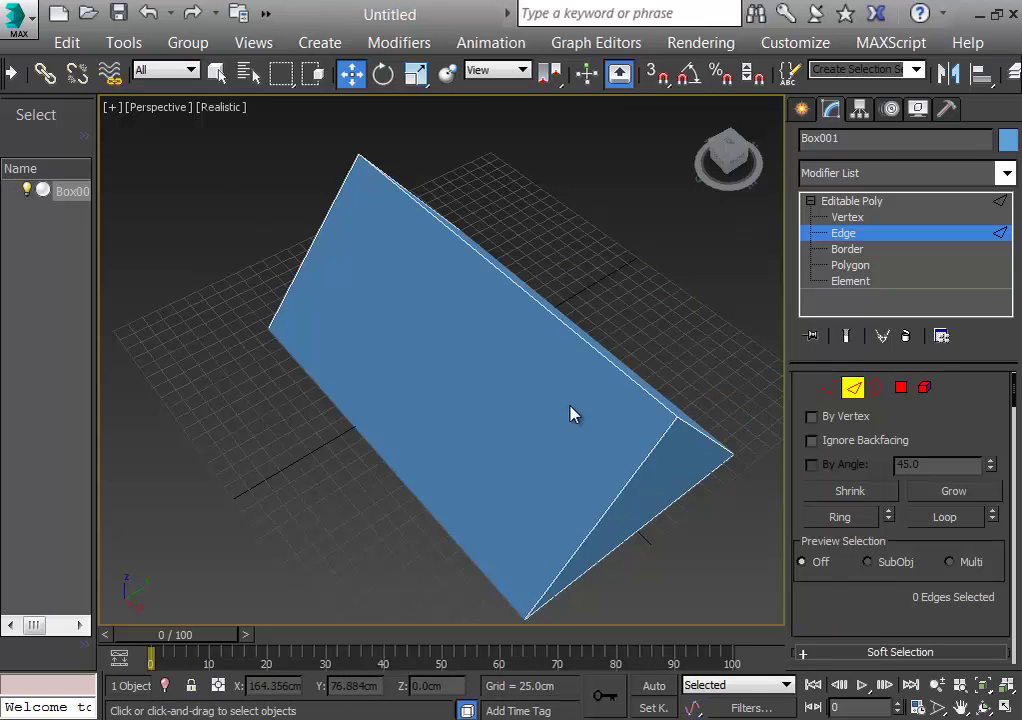
pyautogui.hotkey('ctrl', 'z')
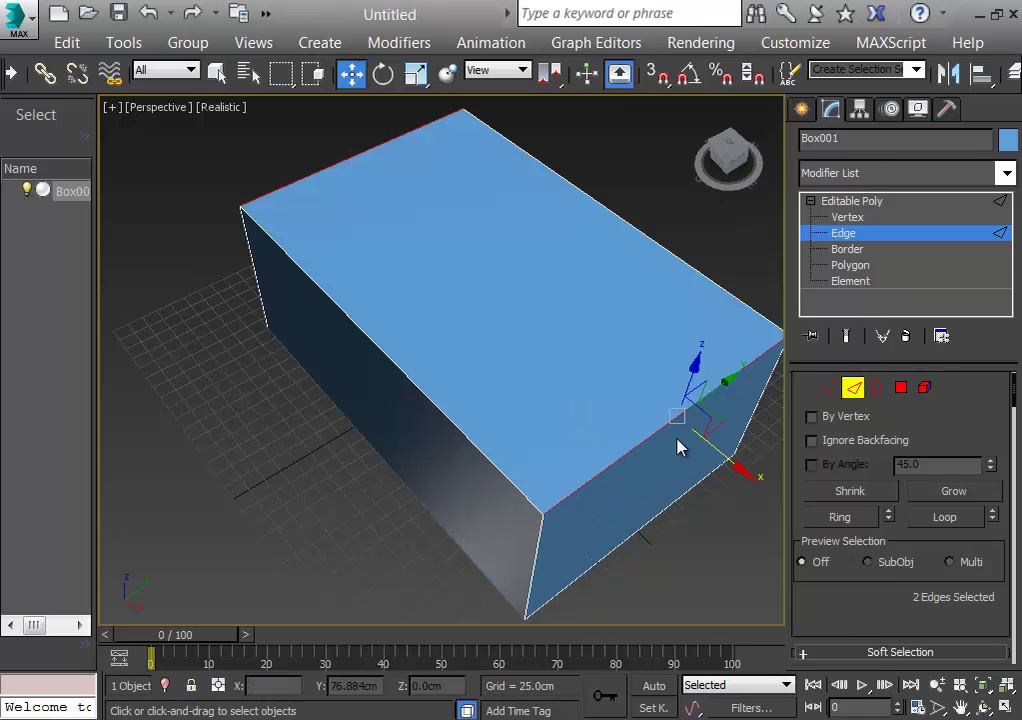
# Step: Connect the two selected edges with one lengthwise centre edge, and raise it to a Z height of about 425 cm as a roof ridge
pyautogui.moveTo(1015, 400); pyautogui.dragTo(1015, 470)
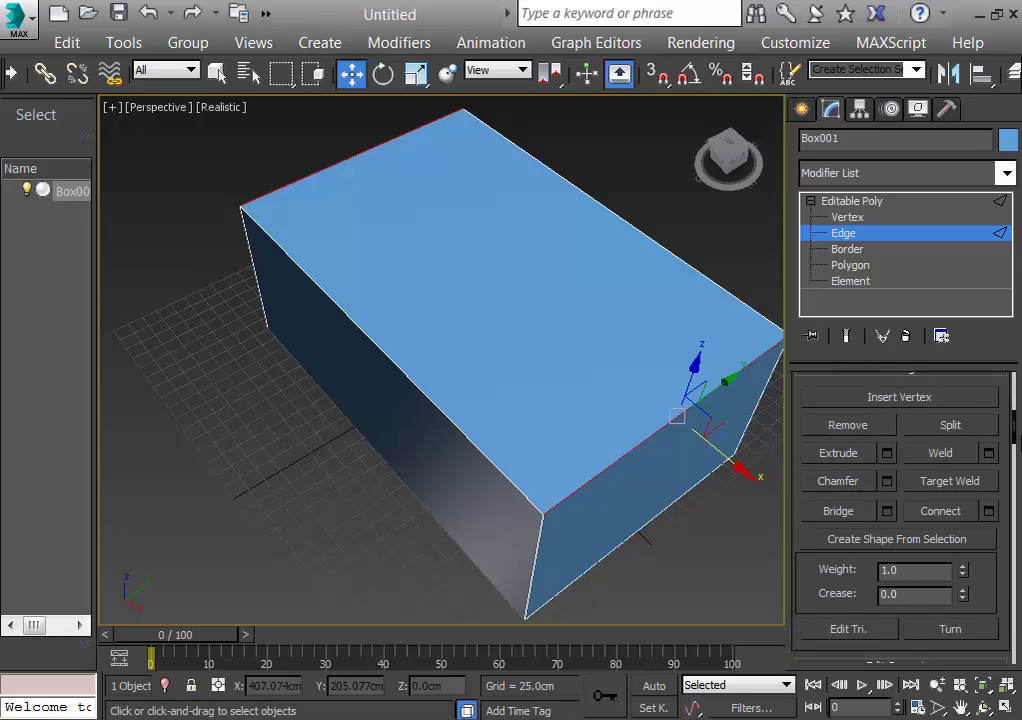
pyautogui.click(945, 512)
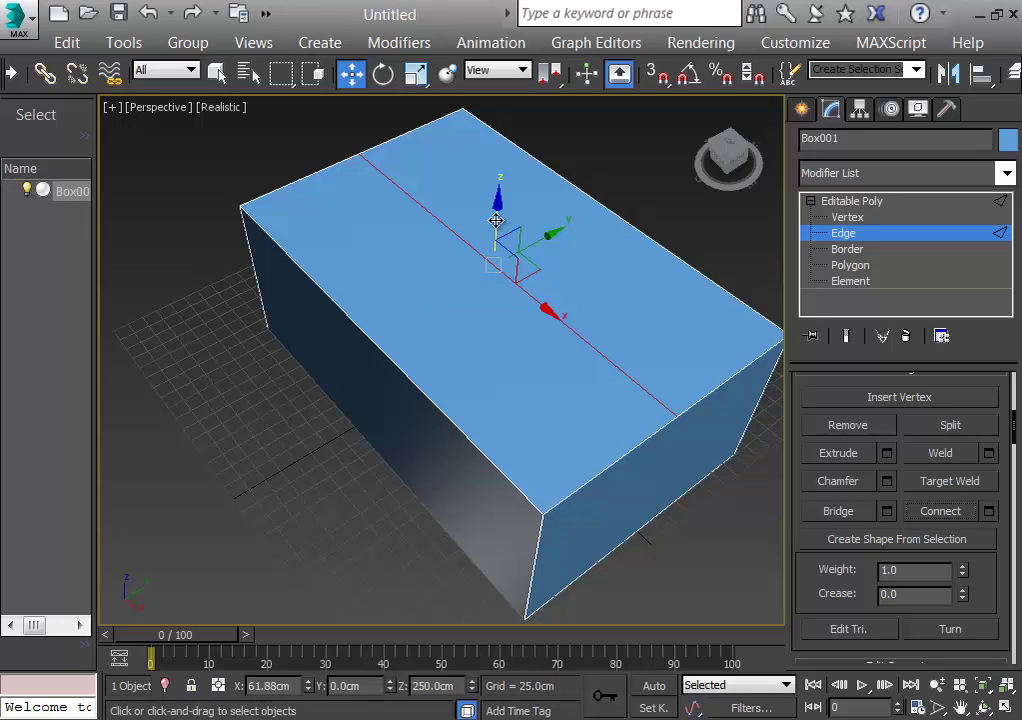
pyautogui.press('l')
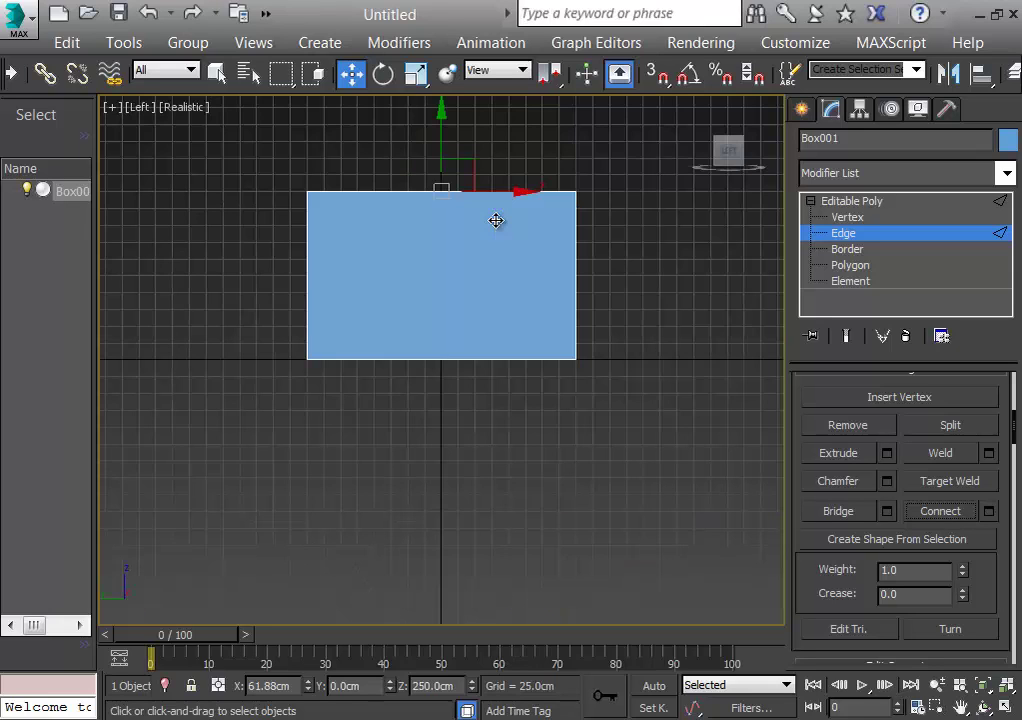
pyautogui.moveTo(646, 260); pyautogui.dragTo(657, 431, button='middle')
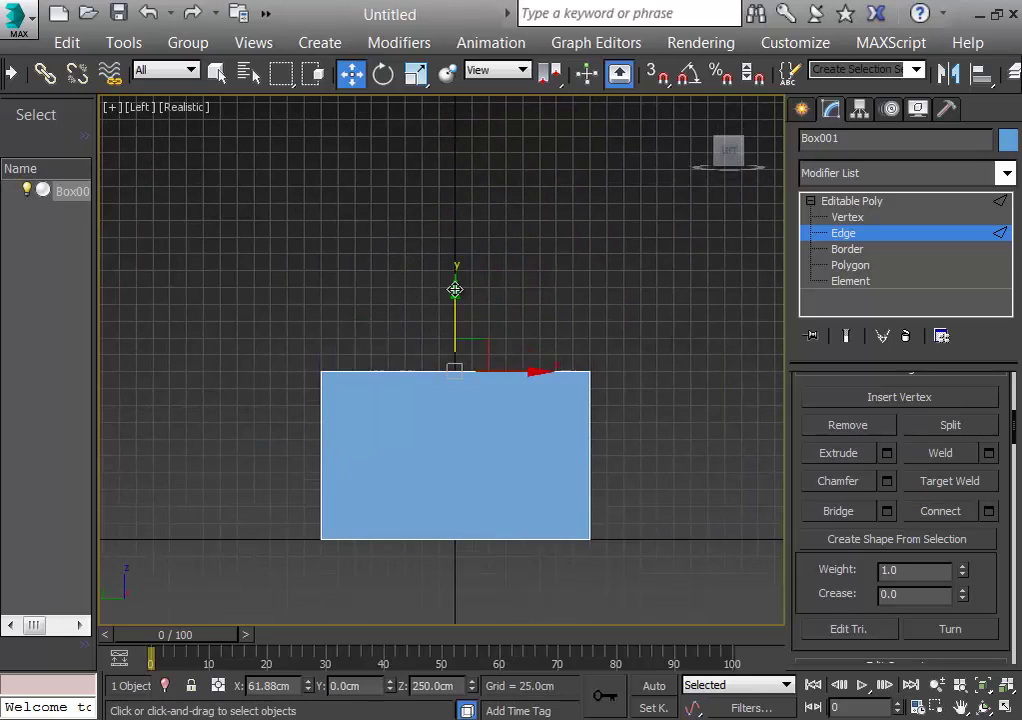
pyautogui.moveTo(454, 297); pyautogui.dragTo(455, 180)
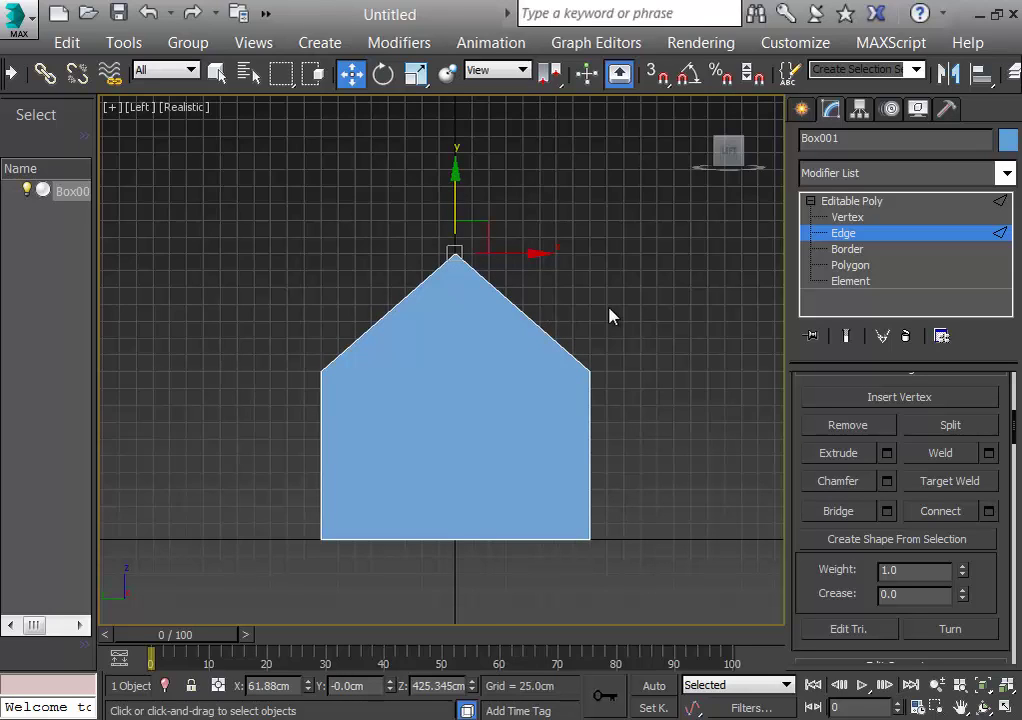
pyautogui.scroll(-2, 610, 315)
pyautogui.scroll(2, 612, 316)
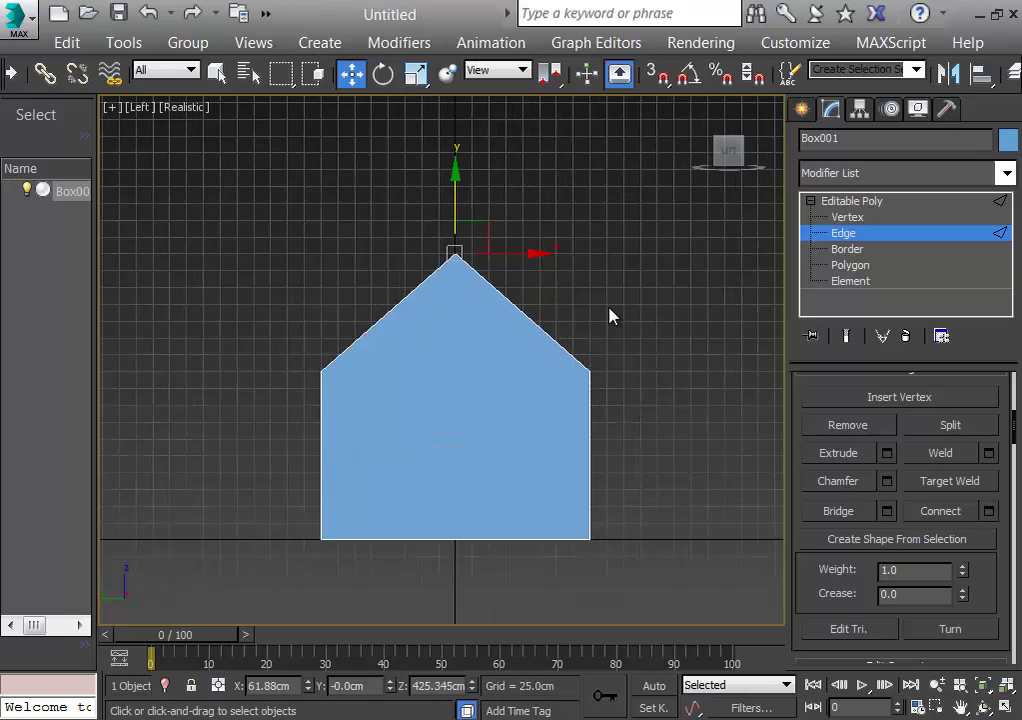
# Step: At Vertex level, select all four eave vertices where the sloping roof faces meet the side walls
pyautogui.keyDown('alt'); pyautogui.moveTo(612, 316); pyautogui.dragTo(615, 356, button='middle'); pyautogui.keyUp('alt')
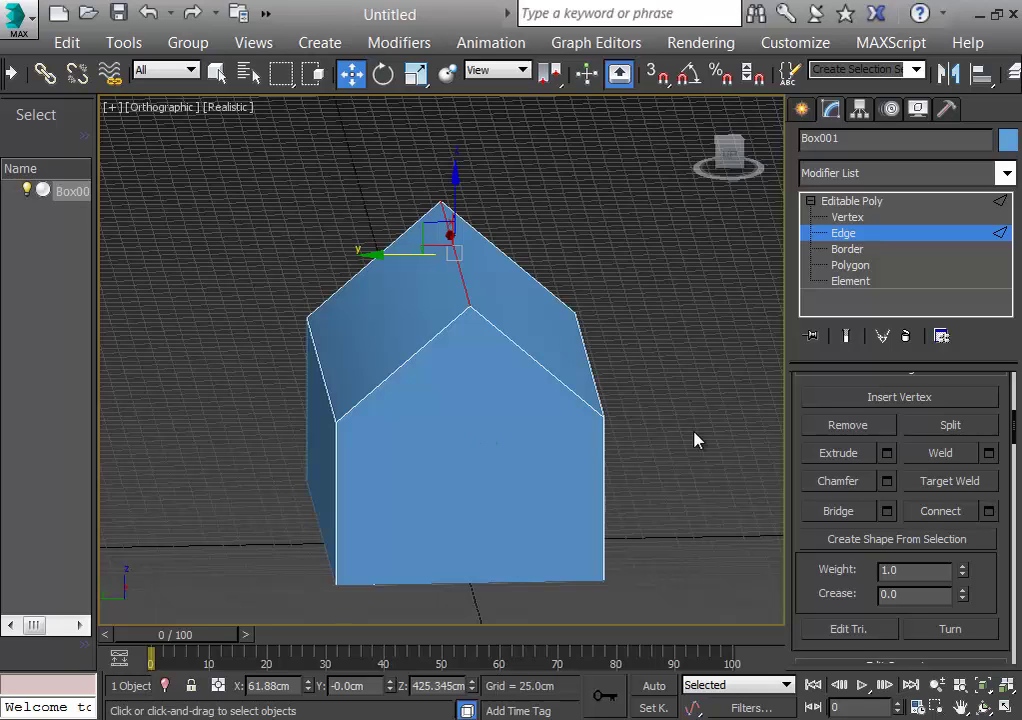
pyautogui.press('p')
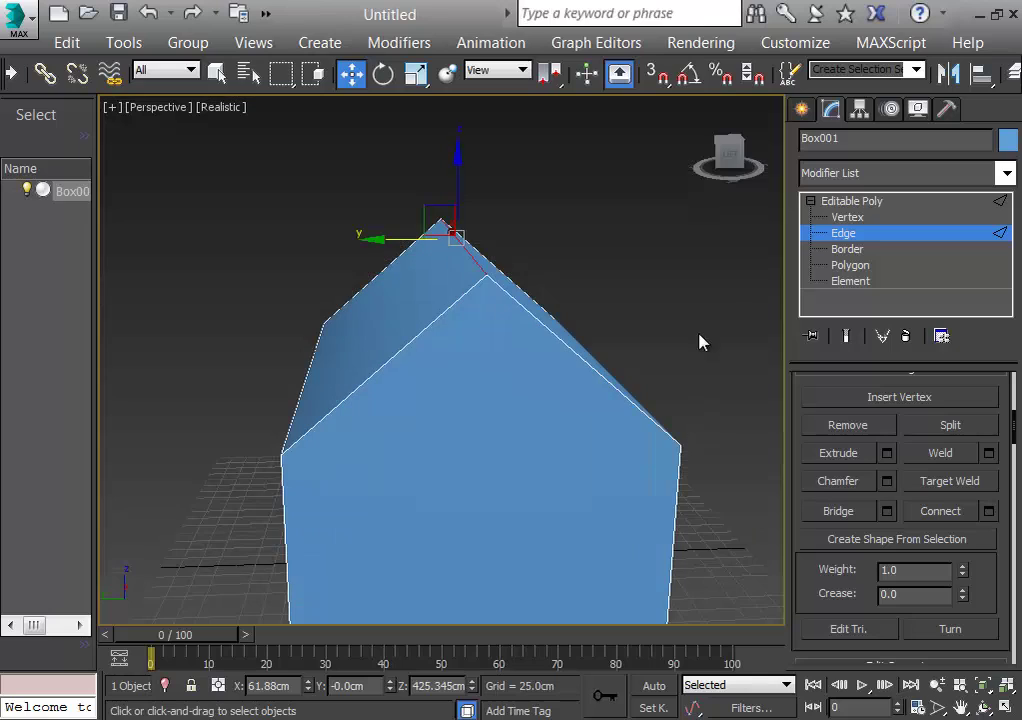
pyautogui.scroll(-3, 721, 342)
pyautogui.scroll(5, 721, 342)
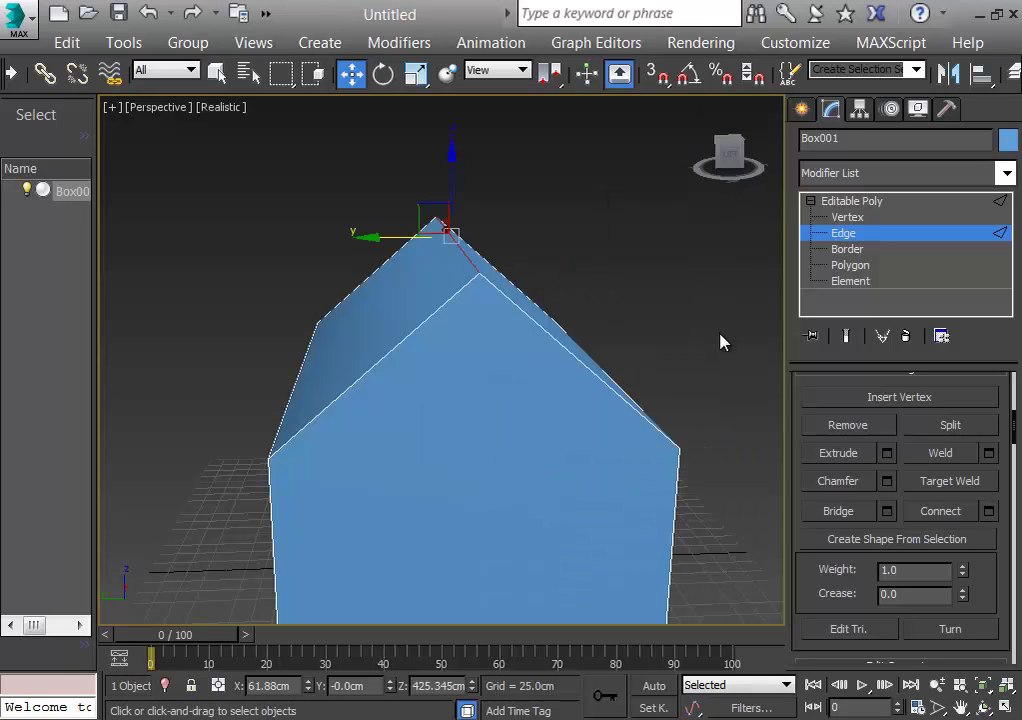
pyautogui.click(849, 218)
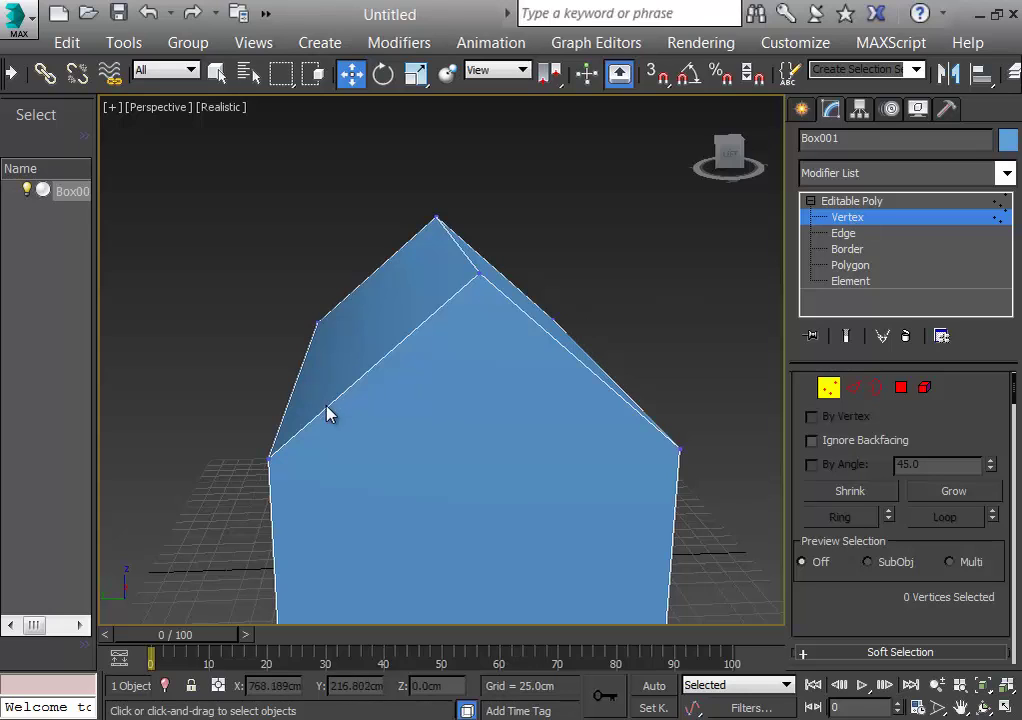
pyautogui.click(266, 457)
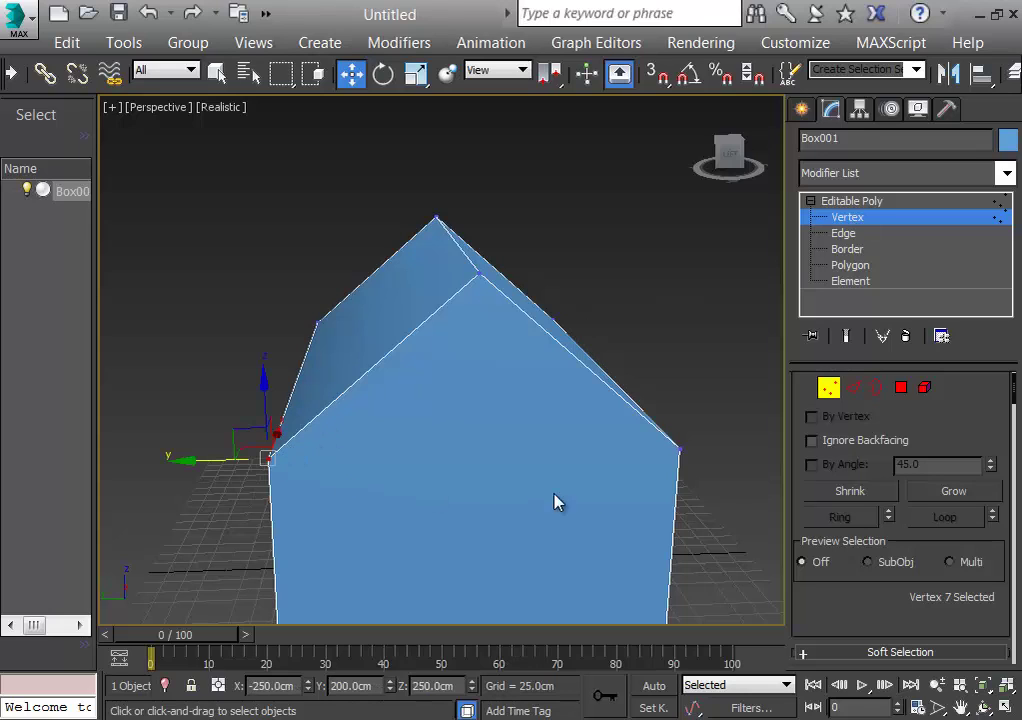
pyautogui.keyDown('ctrl'); pyautogui.click(679, 446); pyautogui.keyUp('ctrl')
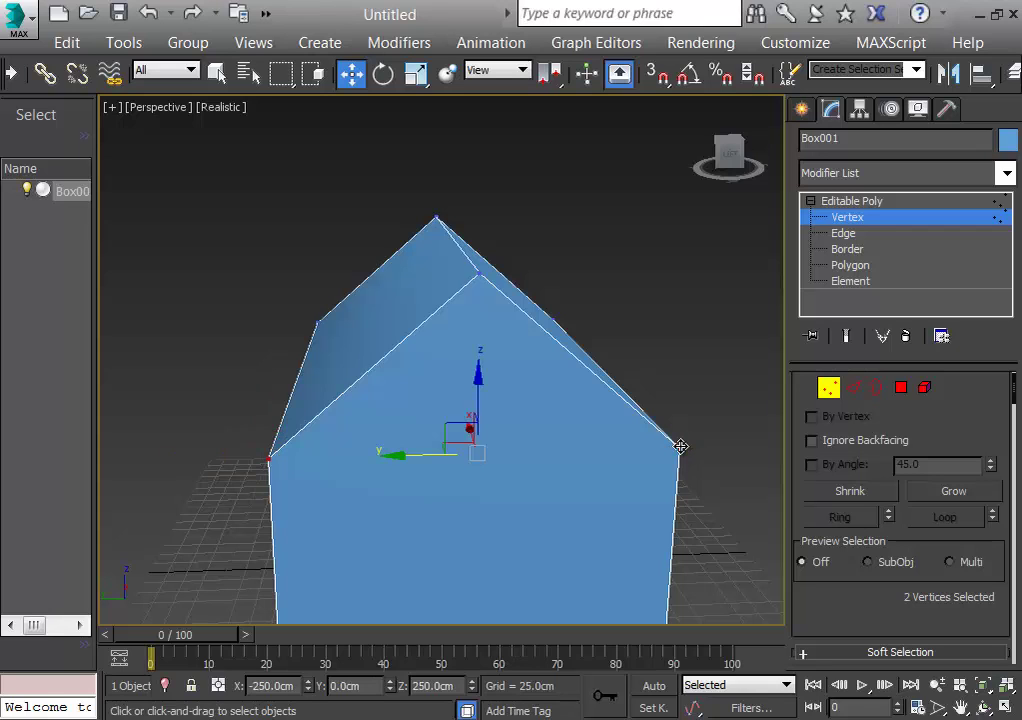
pyautogui.press('l')
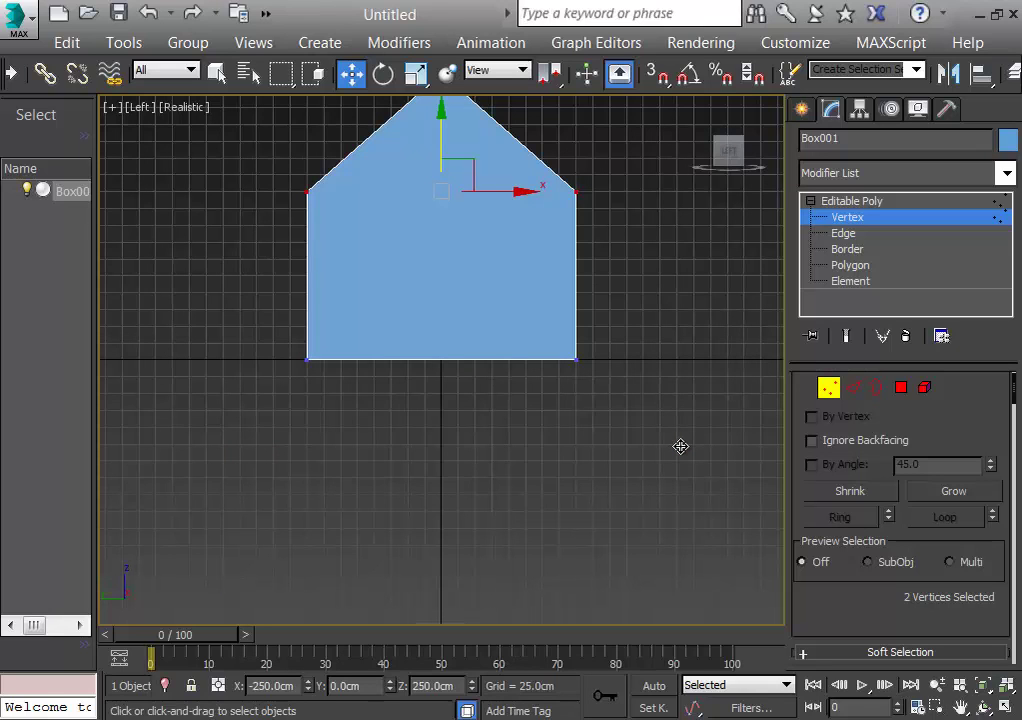
pyautogui.moveTo(680, 447); pyautogui.dragTo(678, 585, button='middle')
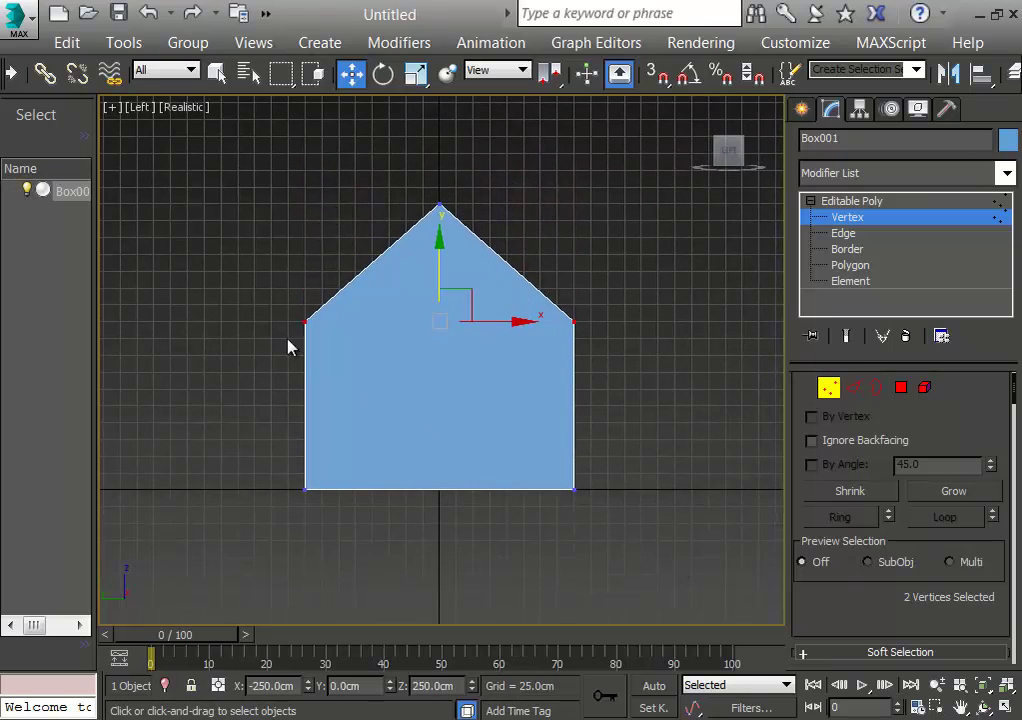
pyautogui.moveTo(263, 305); pyautogui.dragTo(643, 351)
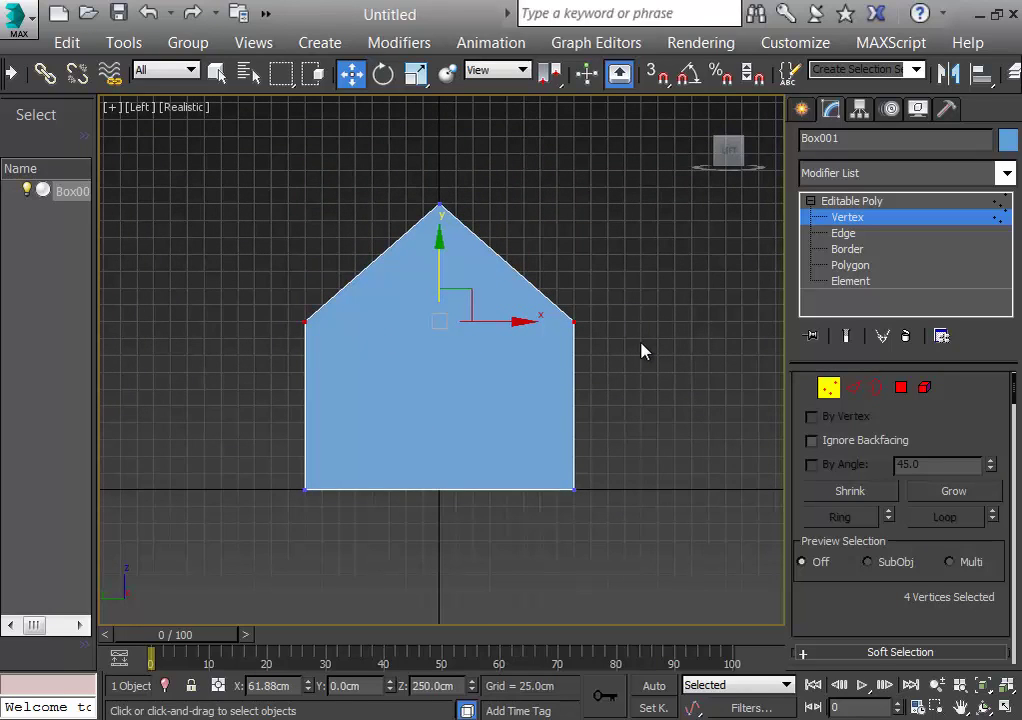
# Step: Connect the selected eave vertices across both end walls, separating the gable triangles from the rectangular faces, and inspect both ends
pyautogui.keyDown('alt'); pyautogui.moveTo(655, 338); pyautogui.dragTo(640, 376, button='middle'); pyautogui.keyUp('alt')
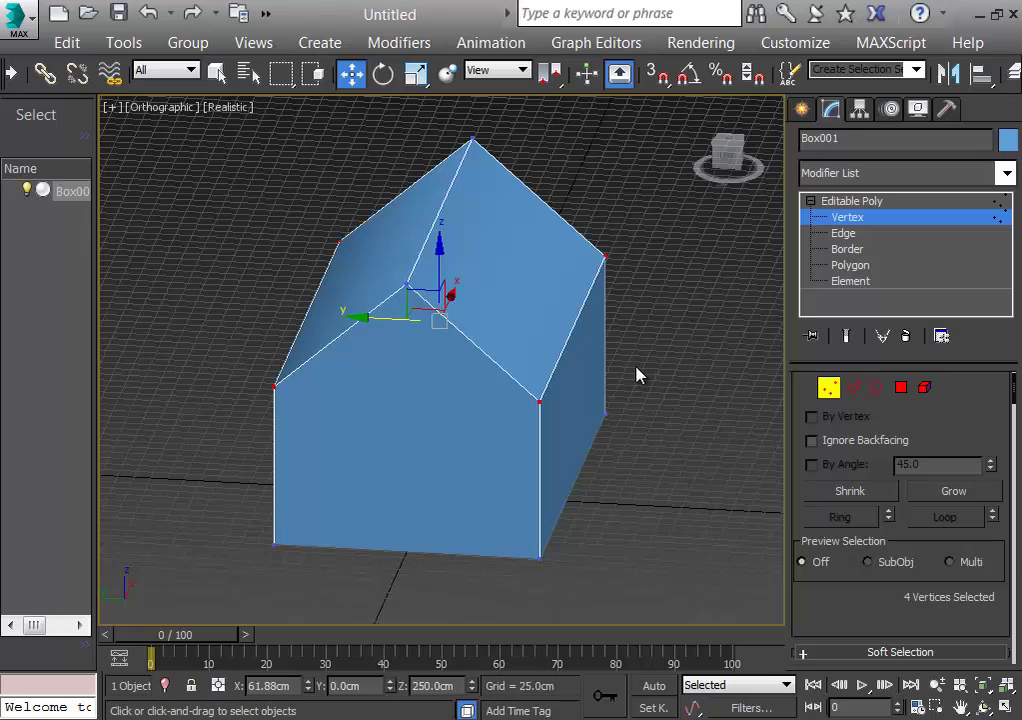
pyautogui.moveTo(1016, 395)
pyautogui.mouseDown()
pyautogui.moveTo(1016, 526)
pyautogui.moveTo(1016, 396)
pyautogui.moveTo(1016, 413)
pyautogui.mouseUp()
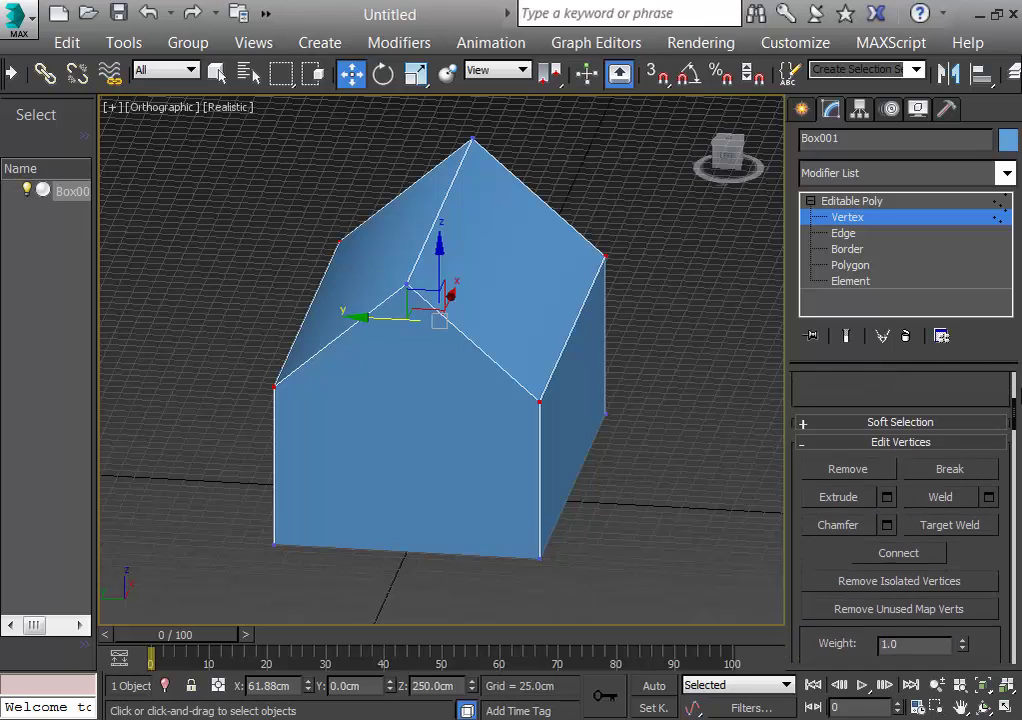
pyautogui.click(917, 555)
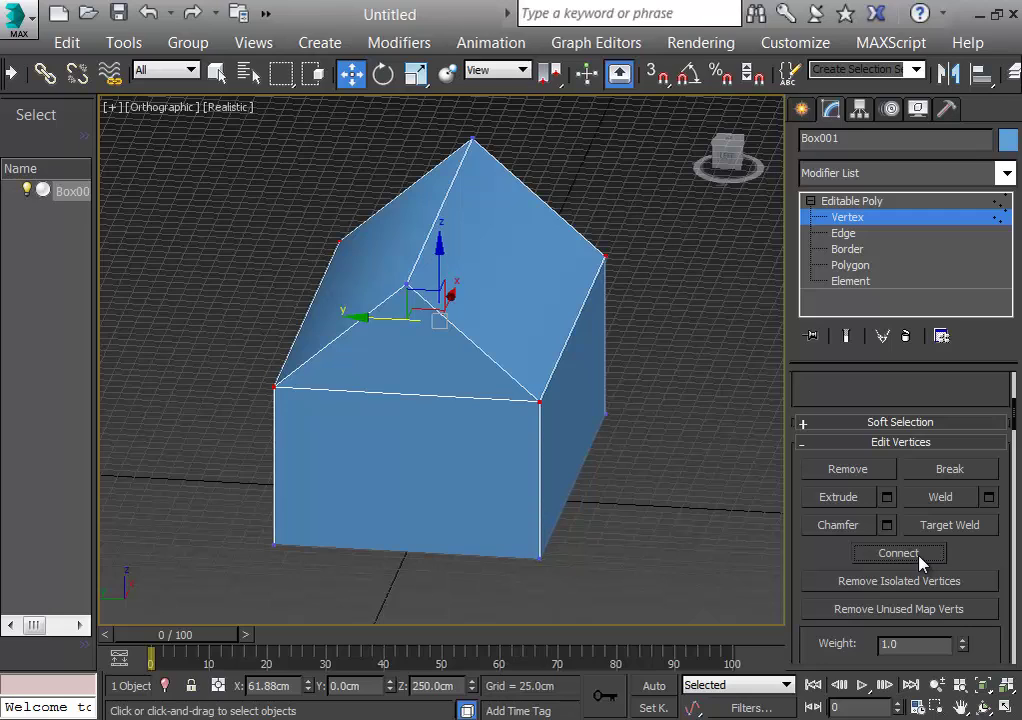
pyautogui.press('p')
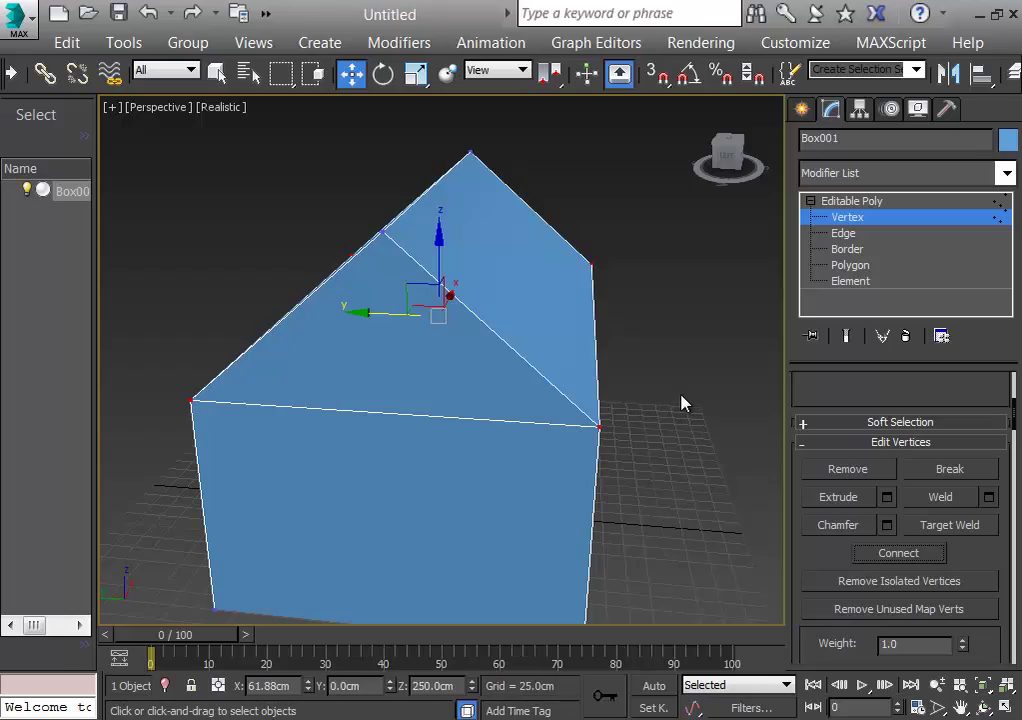
pyautogui.keyDown('alt'); pyautogui.moveTo(681, 403); pyautogui.dragTo(340, 392, button='middle'); pyautogui.keyUp('alt')
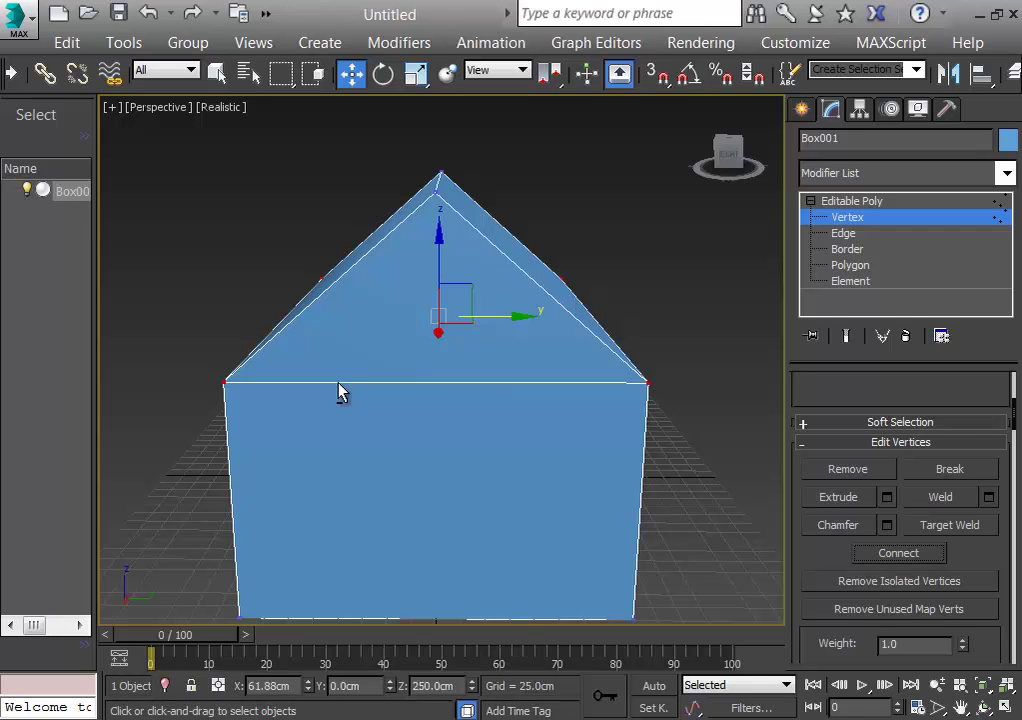
# Step: At Polygon level, select the two sloping roof faces and both triangular gable faces, and inspect the selection
pyautogui.press('l')
pyautogui.moveTo(652, 413); pyautogui.dragTo(648, 599, button='middle')
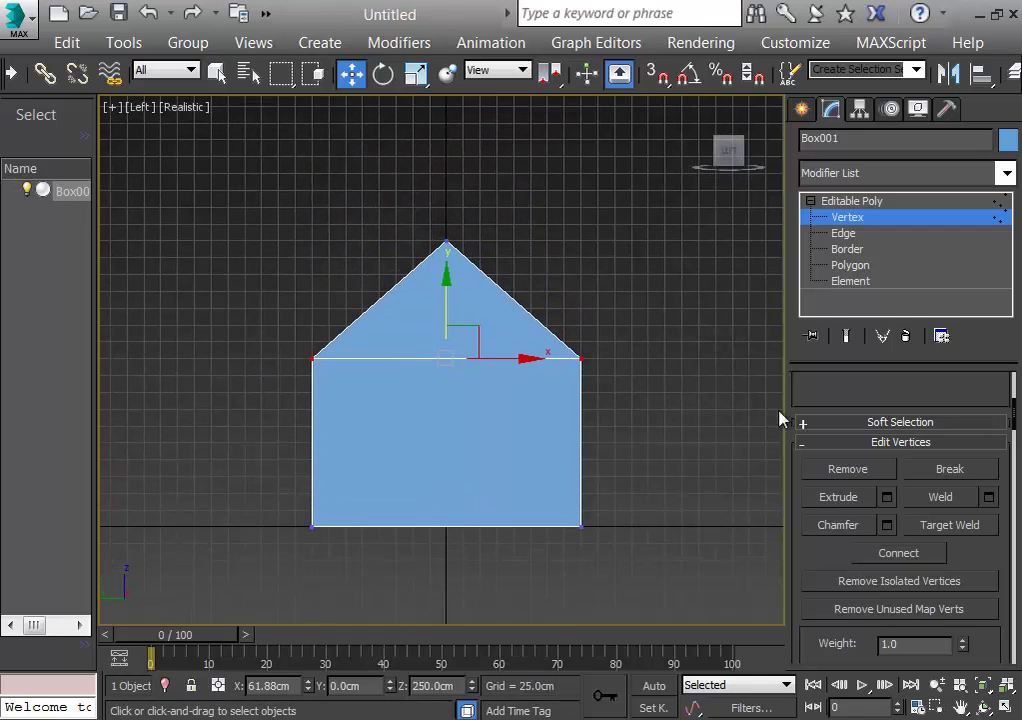
pyautogui.click(850, 265)
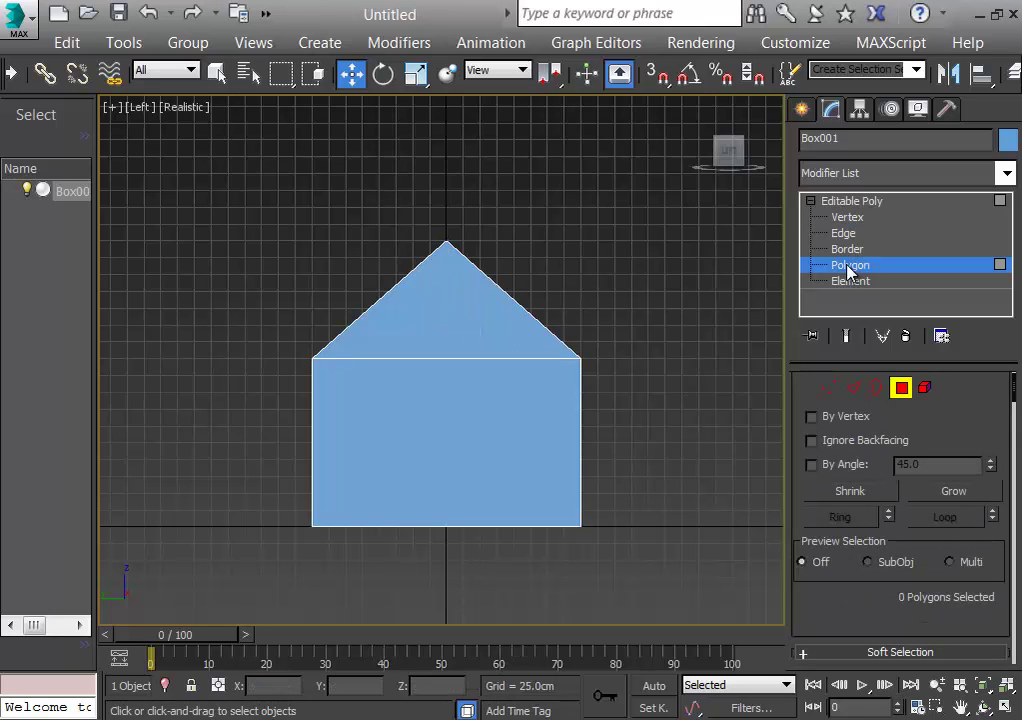
pyautogui.moveTo(281, 213); pyautogui.dragTo(670, 345)
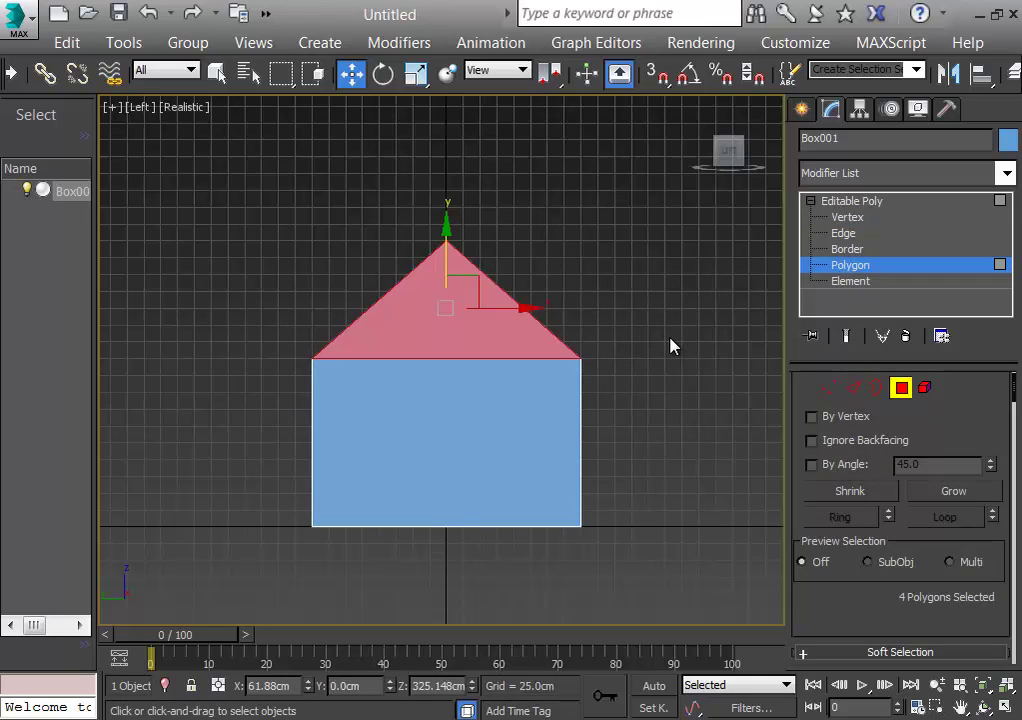
pyautogui.press('p')
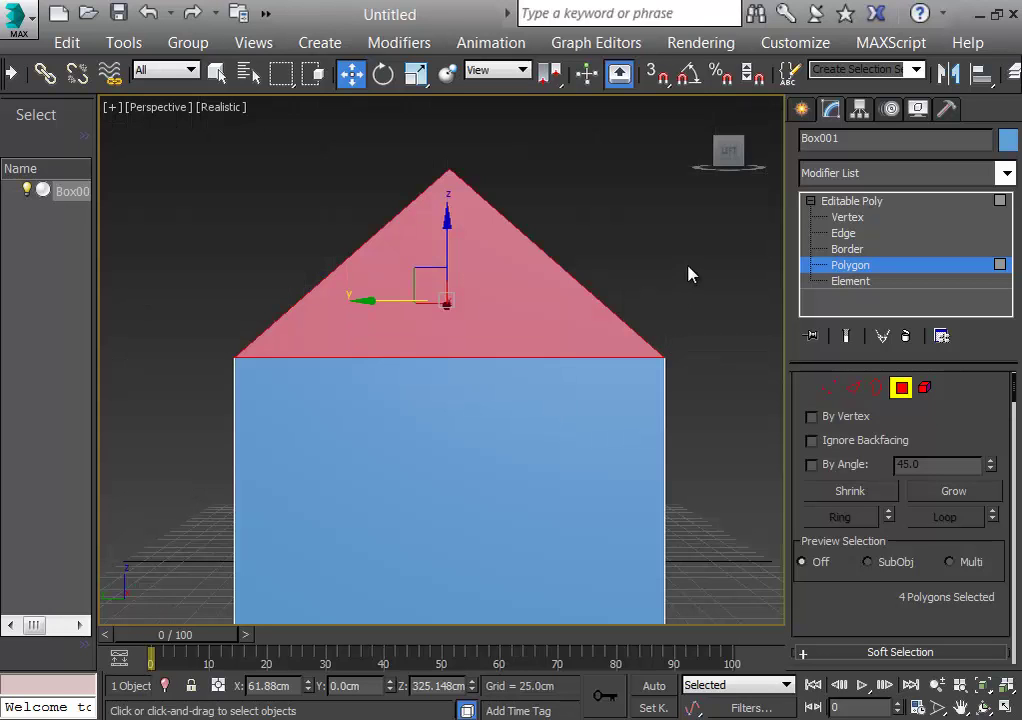
pyautogui.keyDown('alt'); pyautogui.moveTo(719, 264); pyautogui.dragTo(405, 381, button='middle'); pyautogui.keyUp('alt')
pyautogui.press('l')
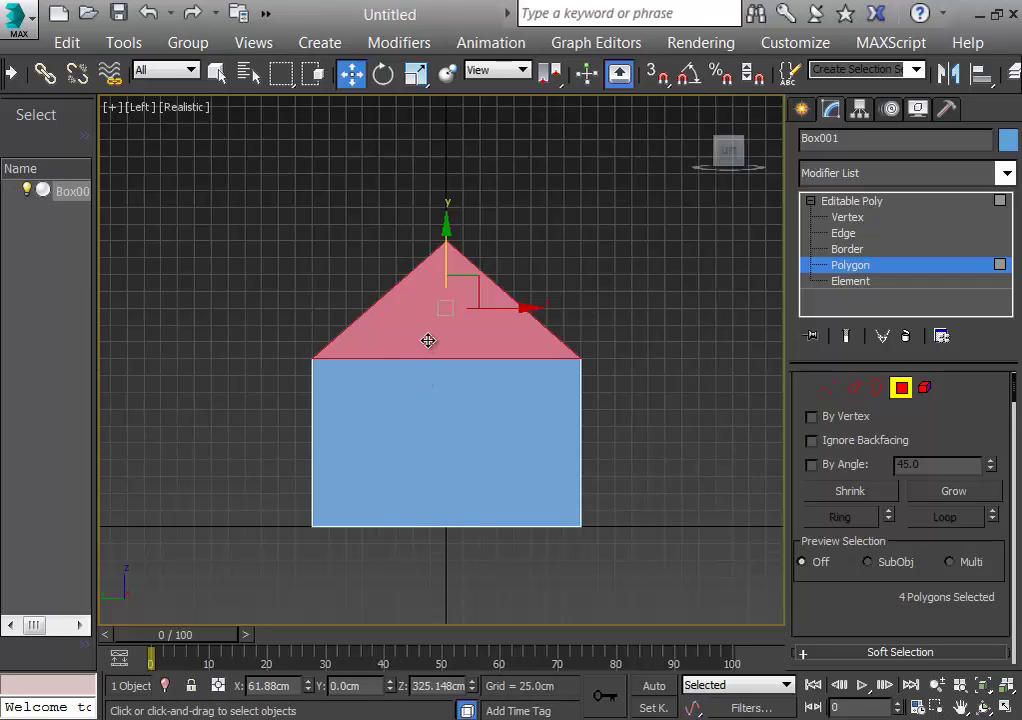
# Step: Extrude the selected roof and gable polygons 30 cm to form a band above the walls, and clear the selection
pyautogui.rightClick(428, 341)
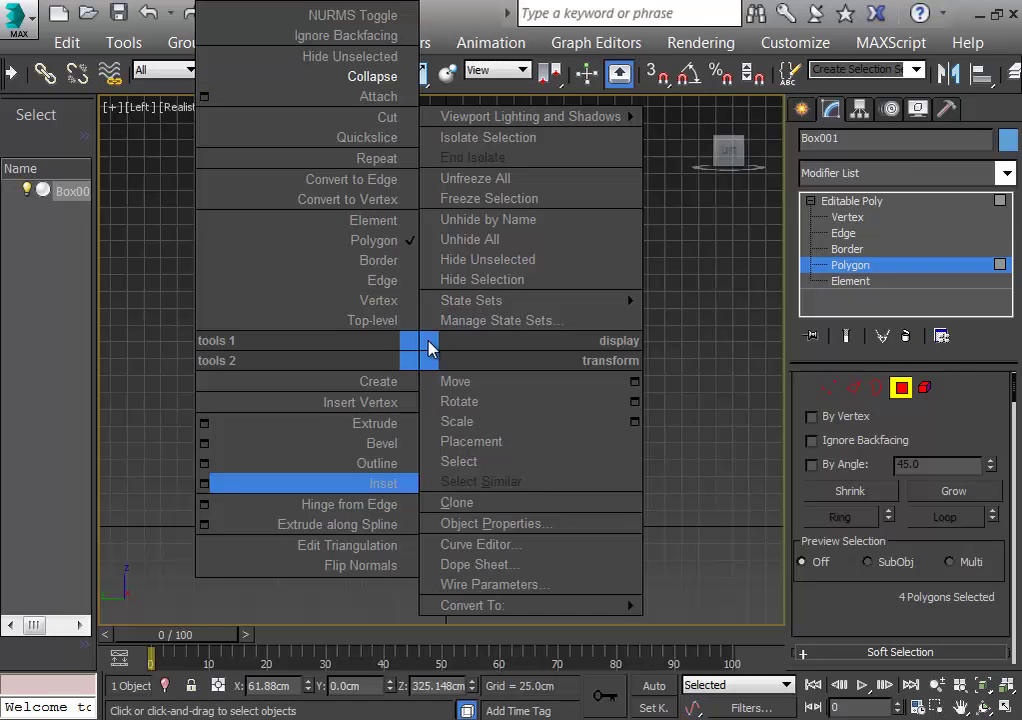
pyautogui.click(204, 424)
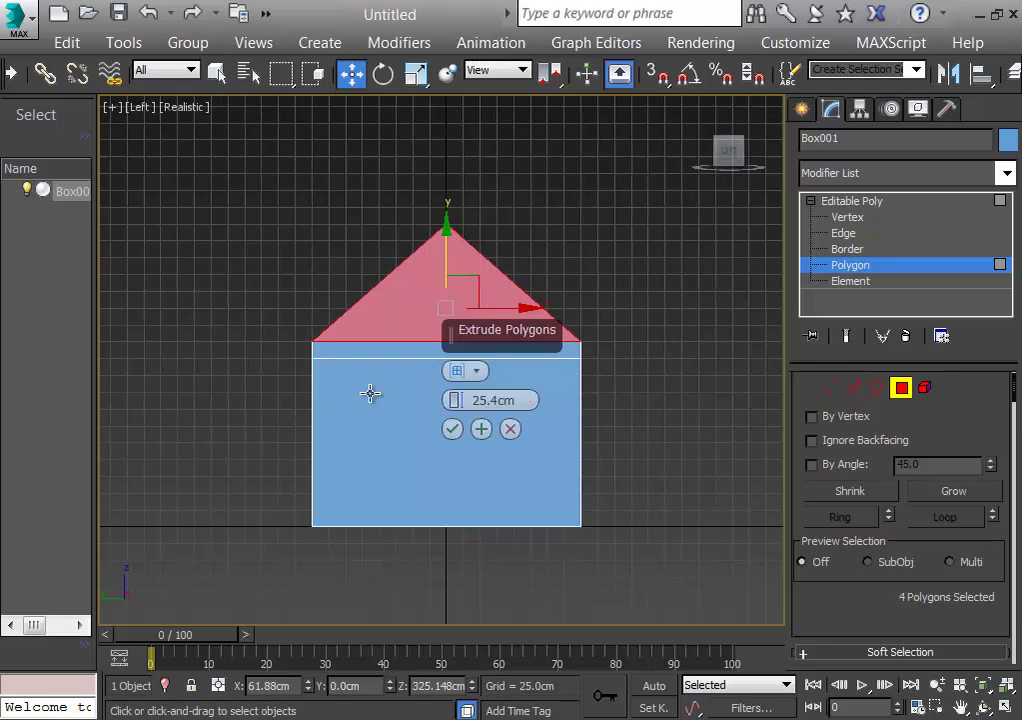
pyautogui.moveTo(460, 401); pyautogui.dragTo(538, 402)
pyautogui.write('30.0cm')
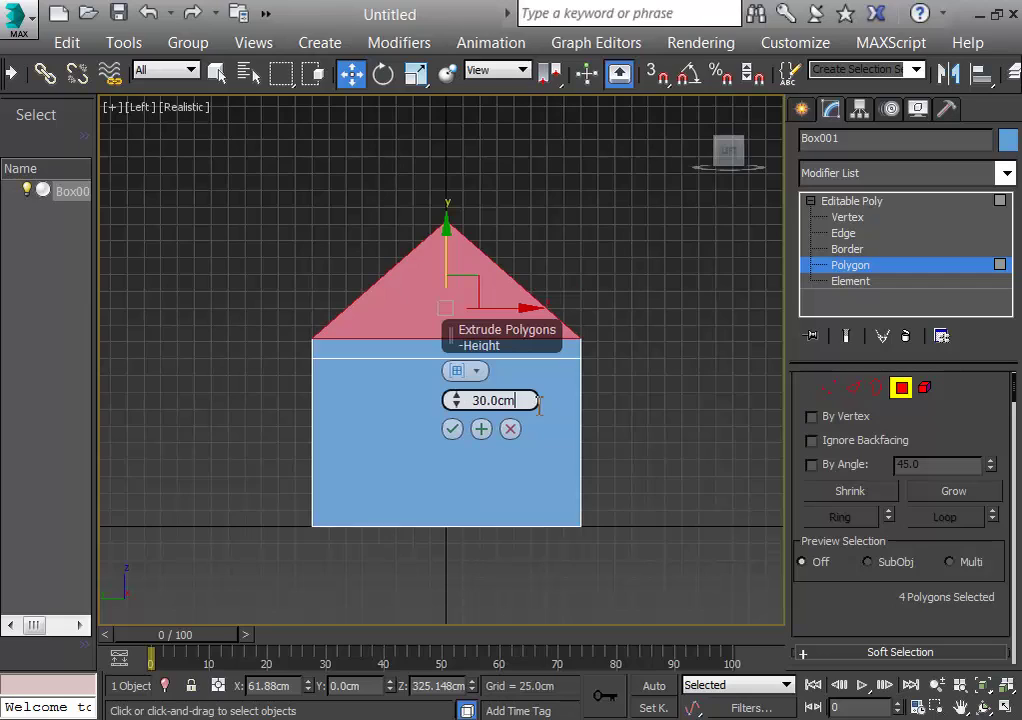
pyautogui.click(452, 429)
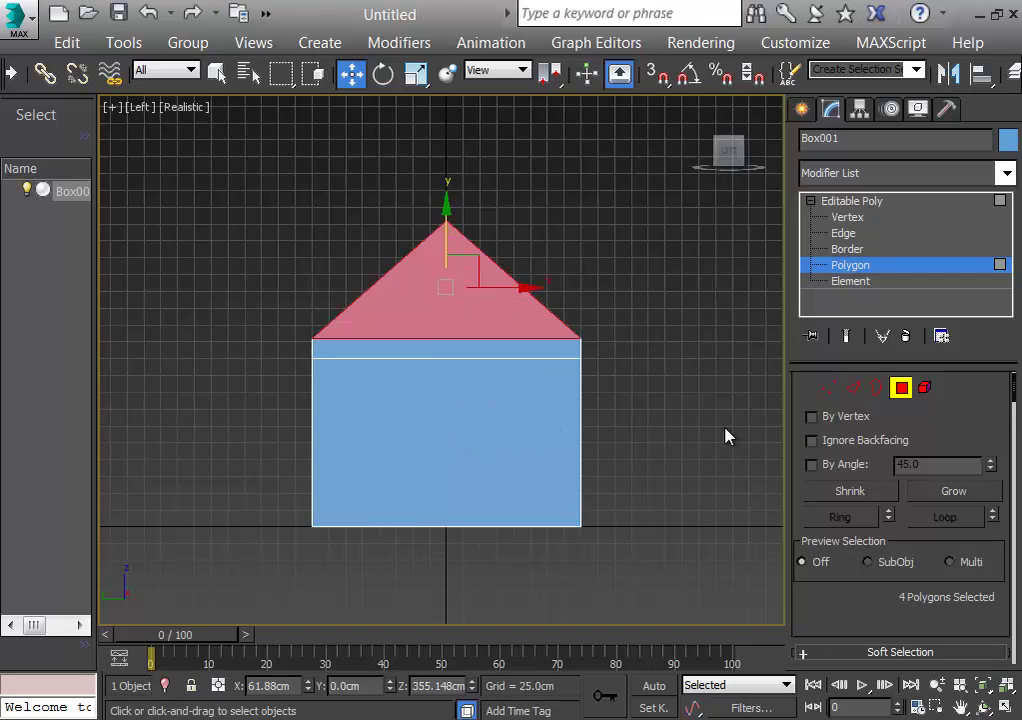
pyautogui.click(678, 430)
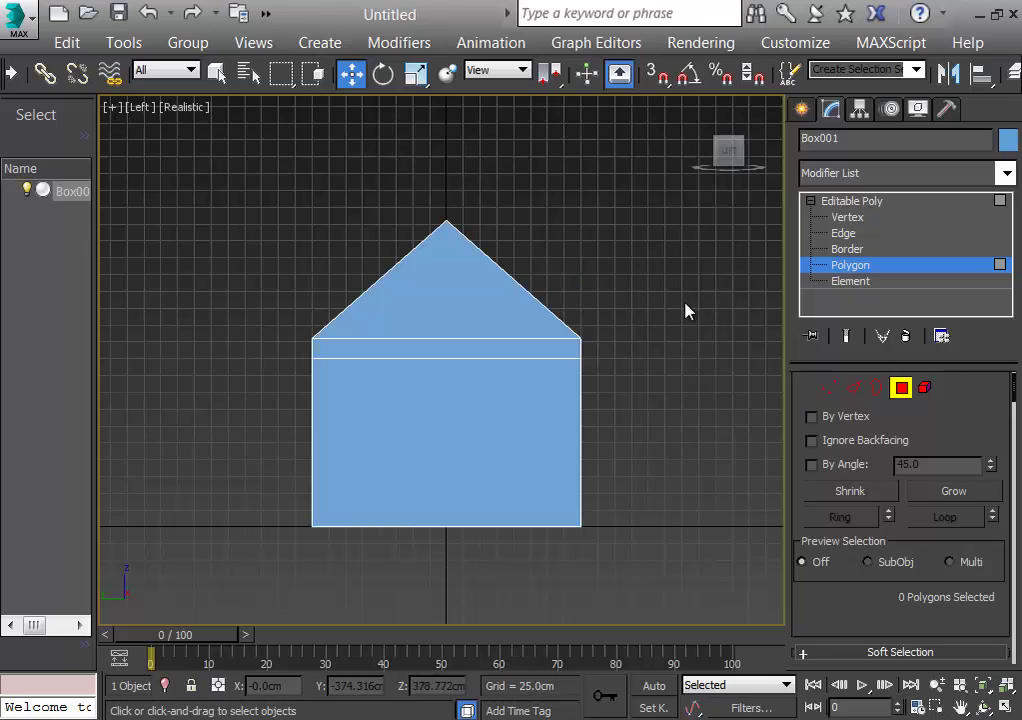
# Step: Select the two narrow band polygons below the eaves, one along each long side of the house
pyautogui.press('p')
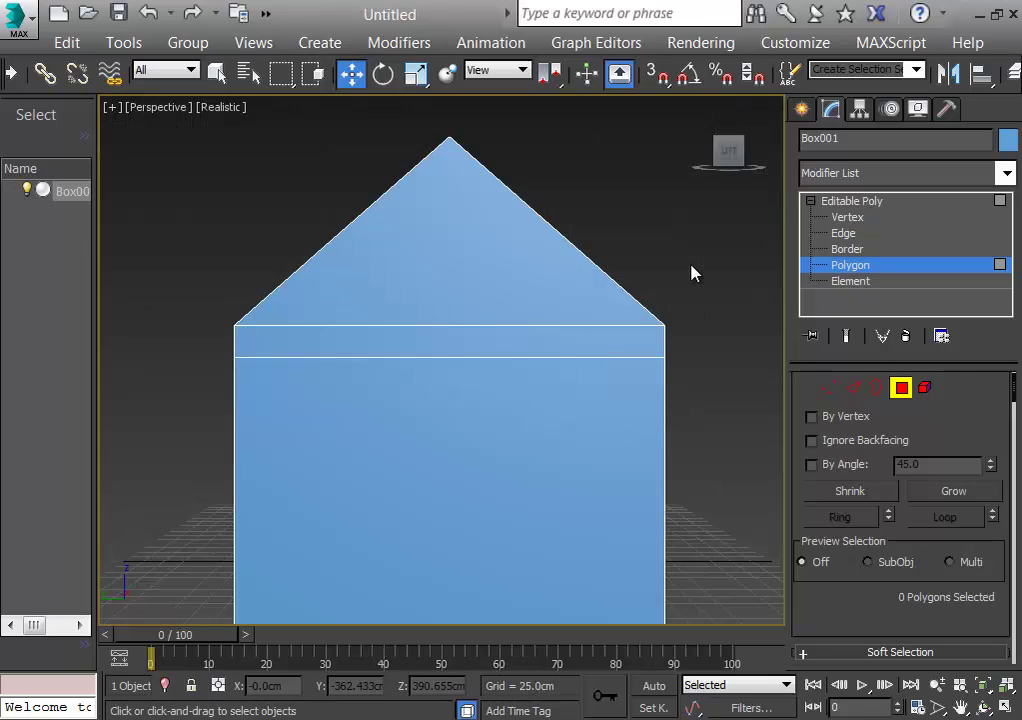
pyautogui.keyDown('alt'); pyautogui.moveTo(691, 274); pyautogui.dragTo(606, 371, button='middle'); pyautogui.keyUp('alt')
pyautogui.click(606, 371)
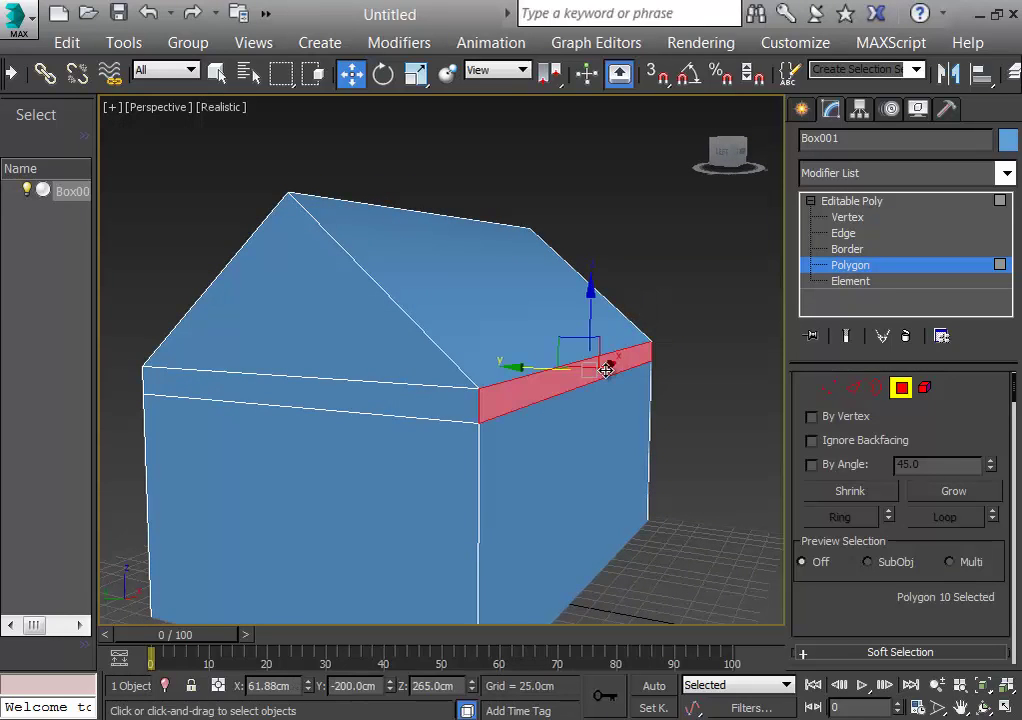
pyautogui.keyDown('alt'); pyautogui.moveTo(606, 371); pyautogui.dragTo(712, 390, button='middle'); pyautogui.keyUp('alt')
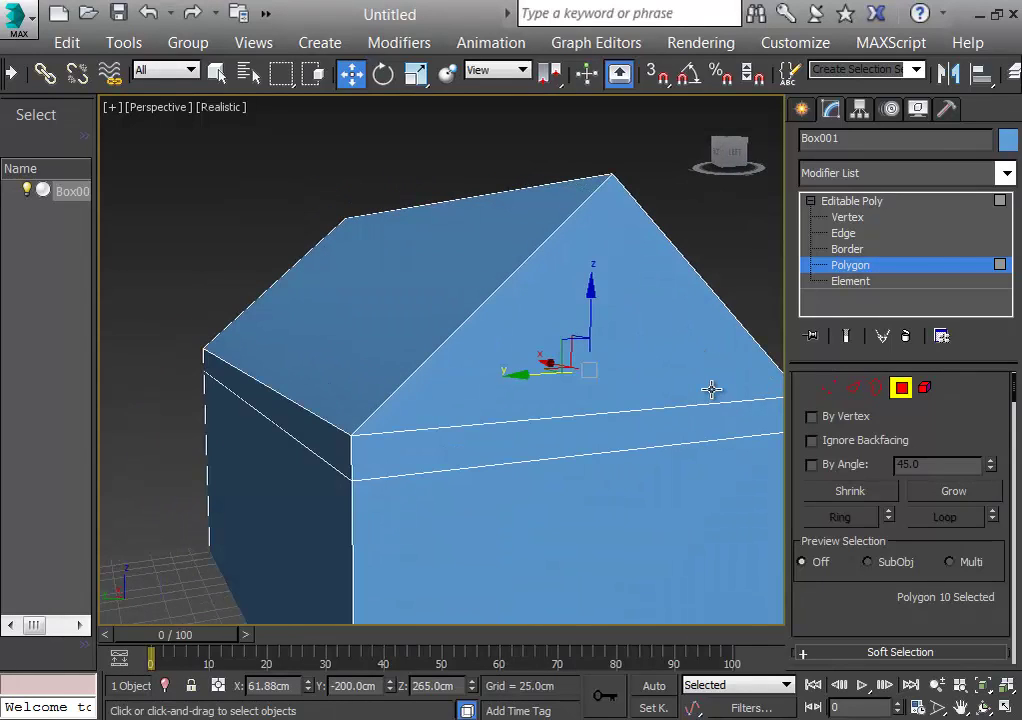
pyautogui.click(332, 444)
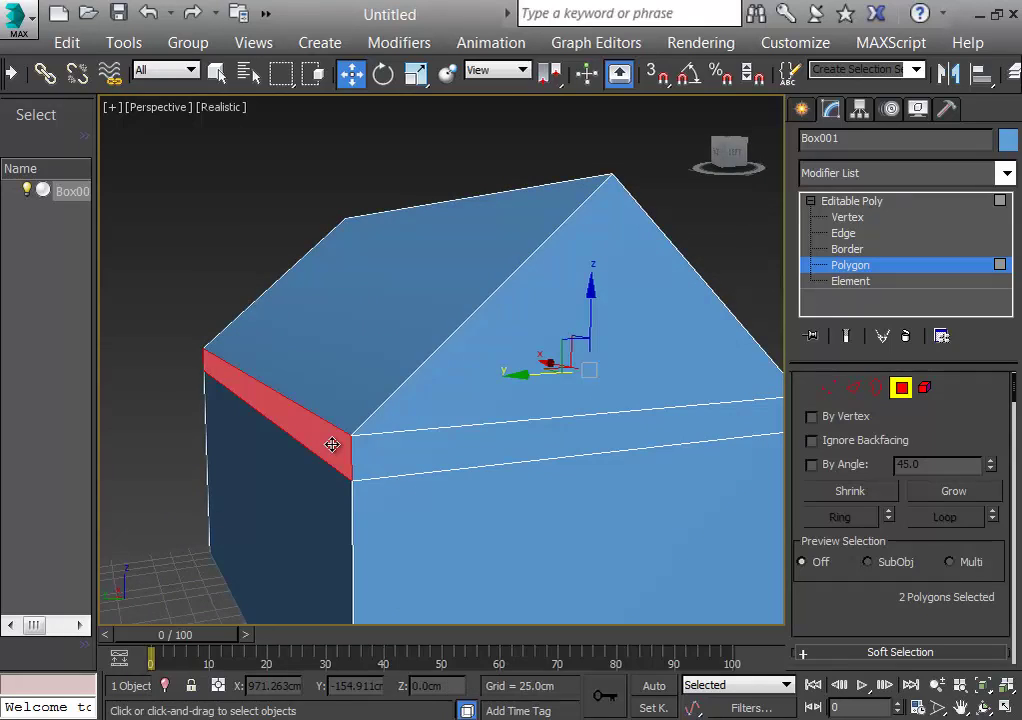
pyautogui.keyDown('alt'); pyautogui.moveTo(515, 477); pyautogui.dragTo(472, 472, button='middle'); pyautogui.keyUp('alt')
pyautogui.scroll(-2, 473, 470)
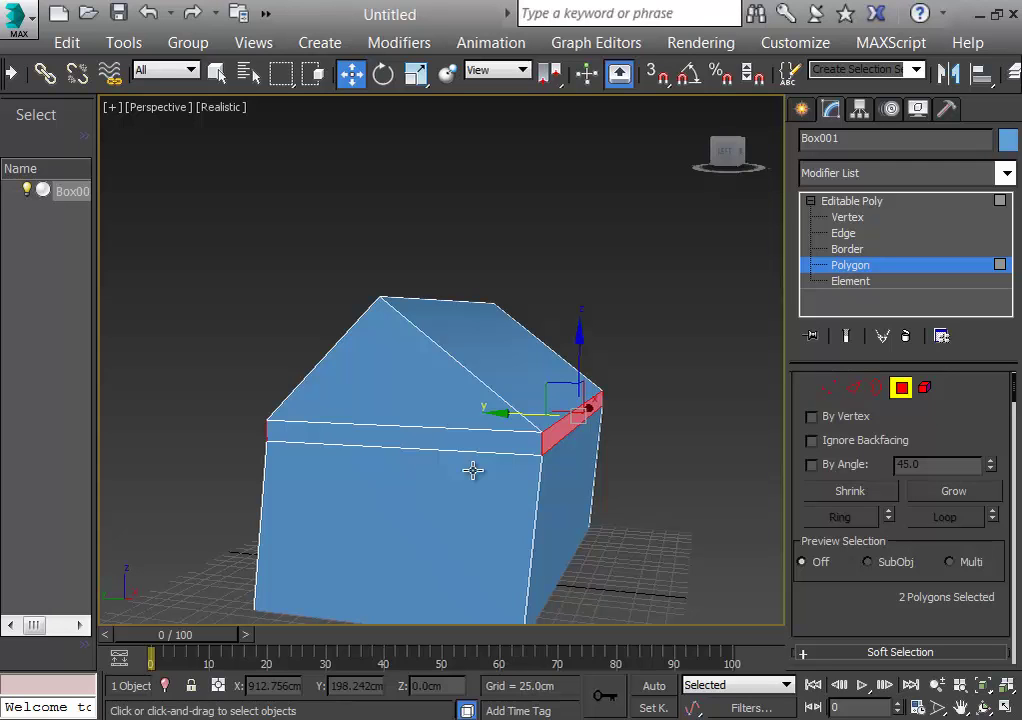
pyautogui.keyDown('alt'); pyautogui.moveTo(473, 470); pyautogui.dragTo(473, 470, button='middle'); pyautogui.keyUp('alt')
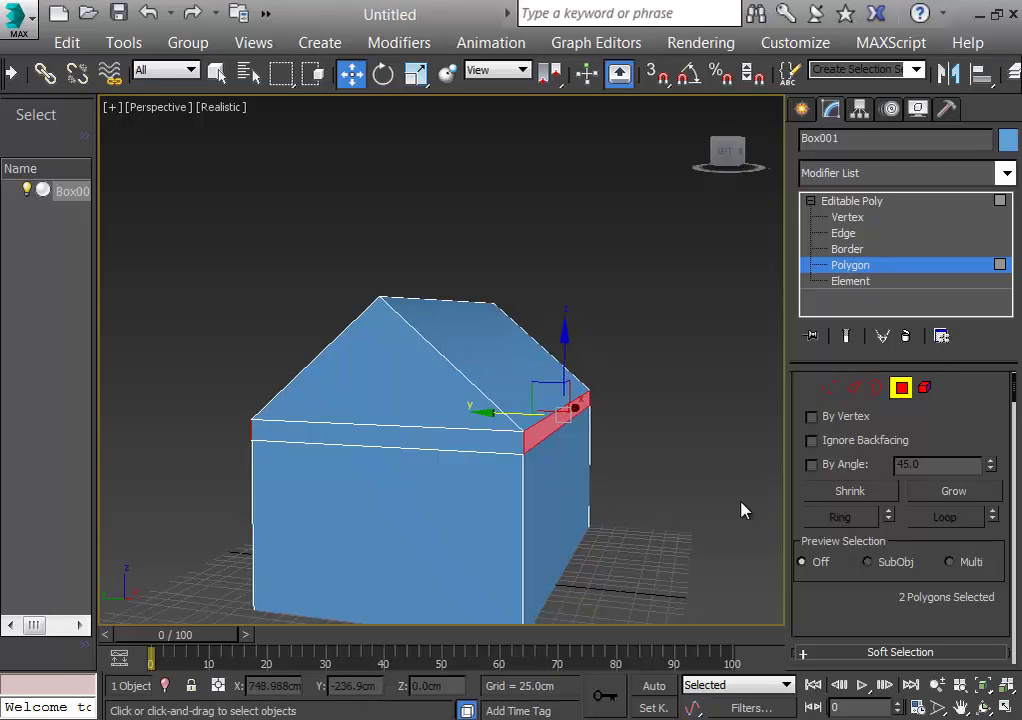
pyautogui.moveTo(696, 506)
pyautogui.keyDown('alt'); pyautogui.mouseDown(button='middle')
pyautogui.moveTo(779, 494)
pyautogui.moveTo(707, 512)
pyautogui.mouseUp(button='middle'); pyautogui.keyUp('alt')
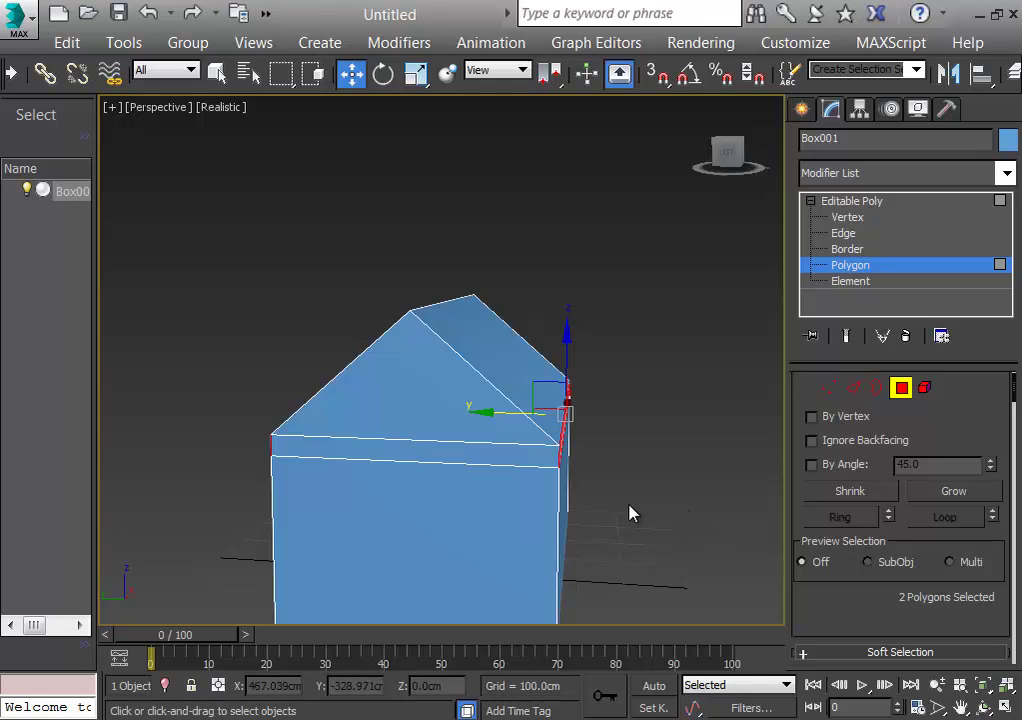
pyautogui.keyDown('alt'); pyautogui.moveTo(643, 516); pyautogui.dragTo(646, 483, button='middle'); pyautogui.keyUp('alt')
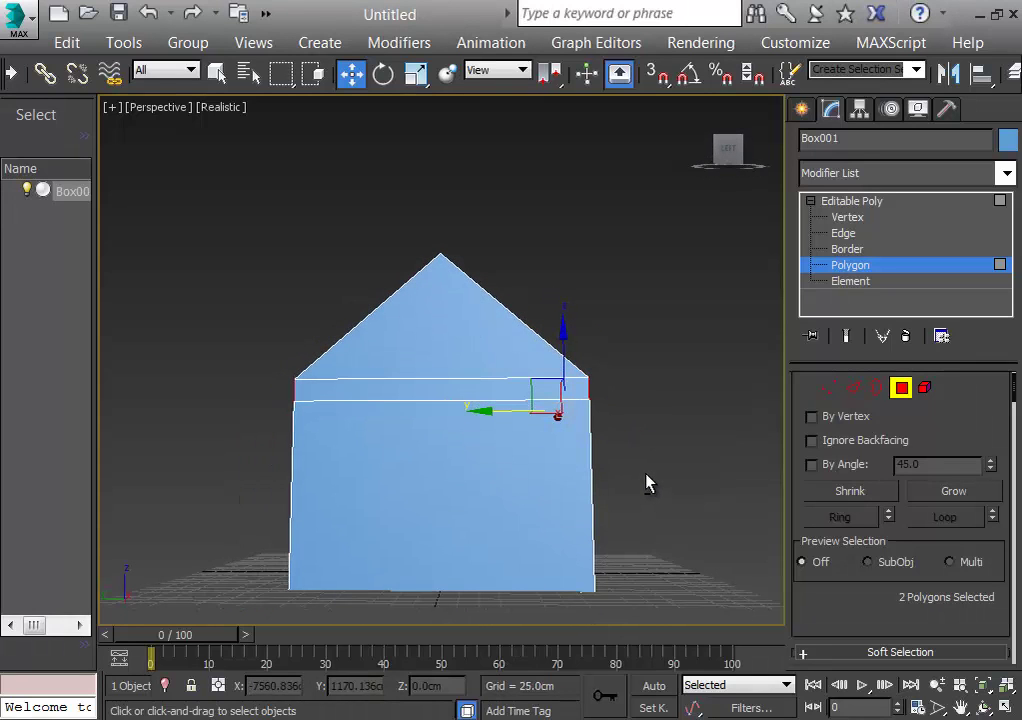
pyautogui.keyDown('alt'); pyautogui.moveTo(652, 458); pyautogui.dragTo(607, 499, button='middle'); pyautogui.keyUp('alt')
pyautogui.rightClick(529, 452)
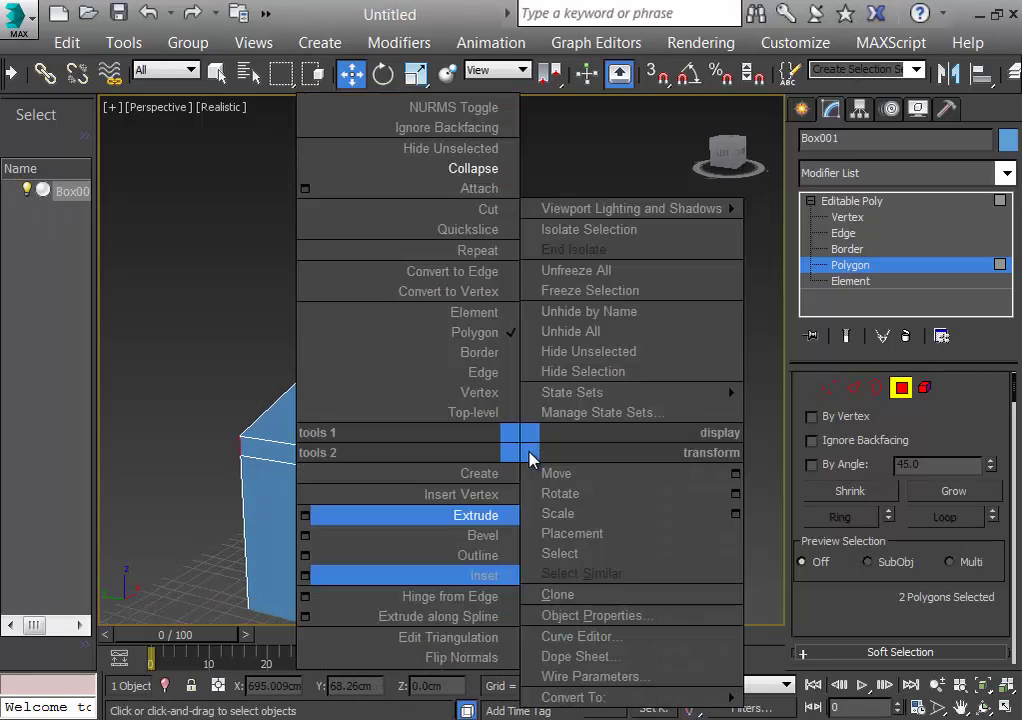
pyautogui.click(345, 515)
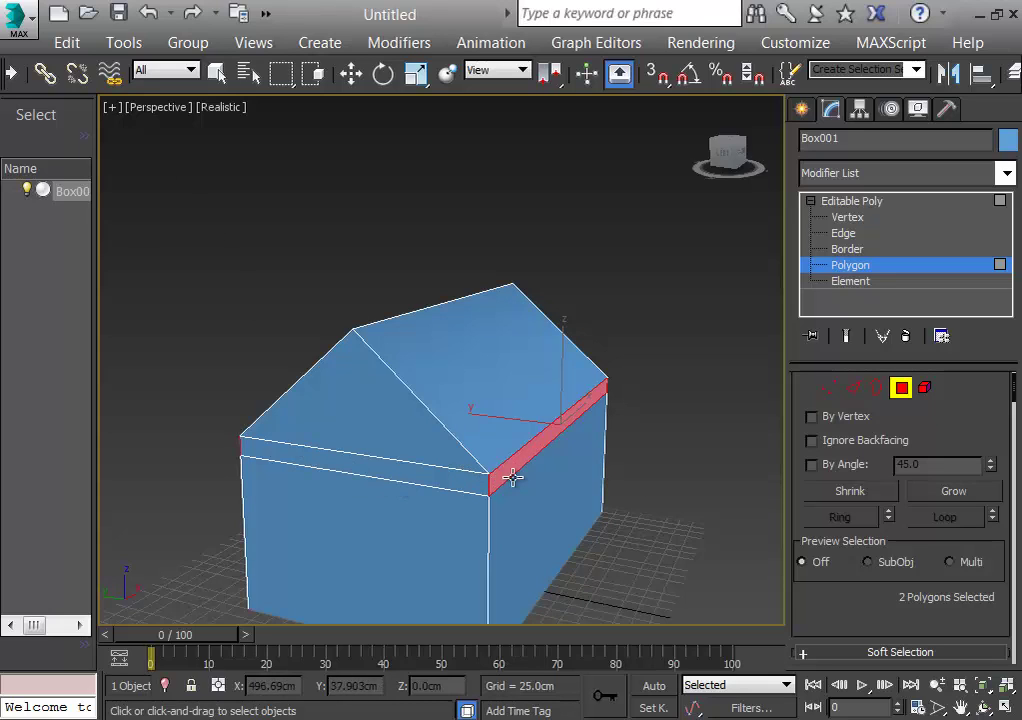
pyautogui.press('w')
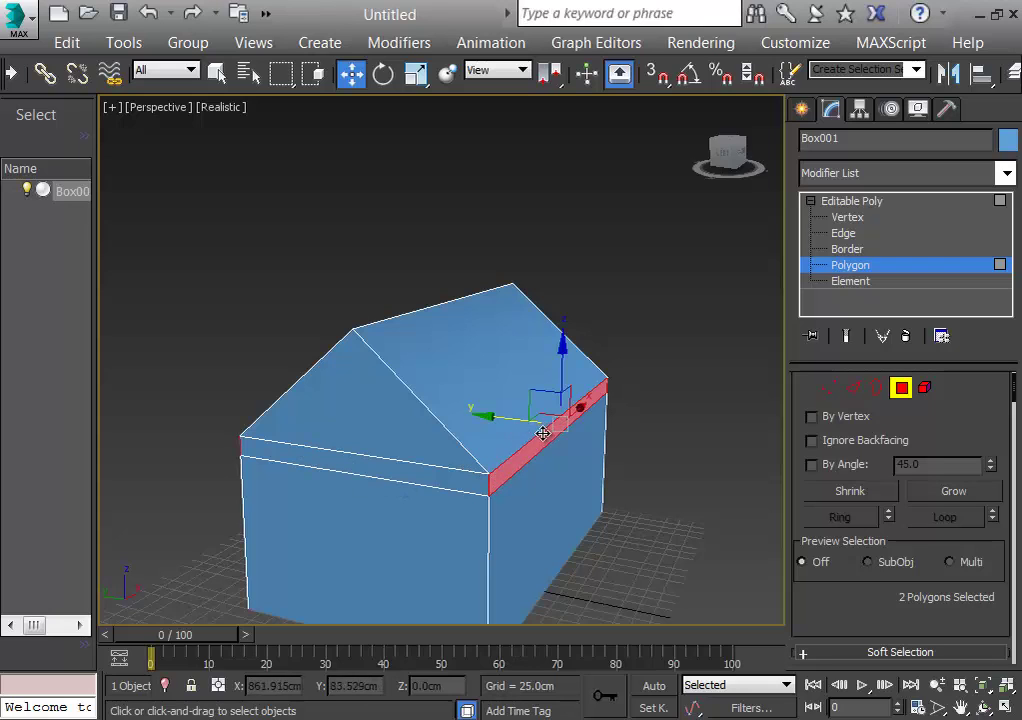
pyautogui.rightClick(520, 442)
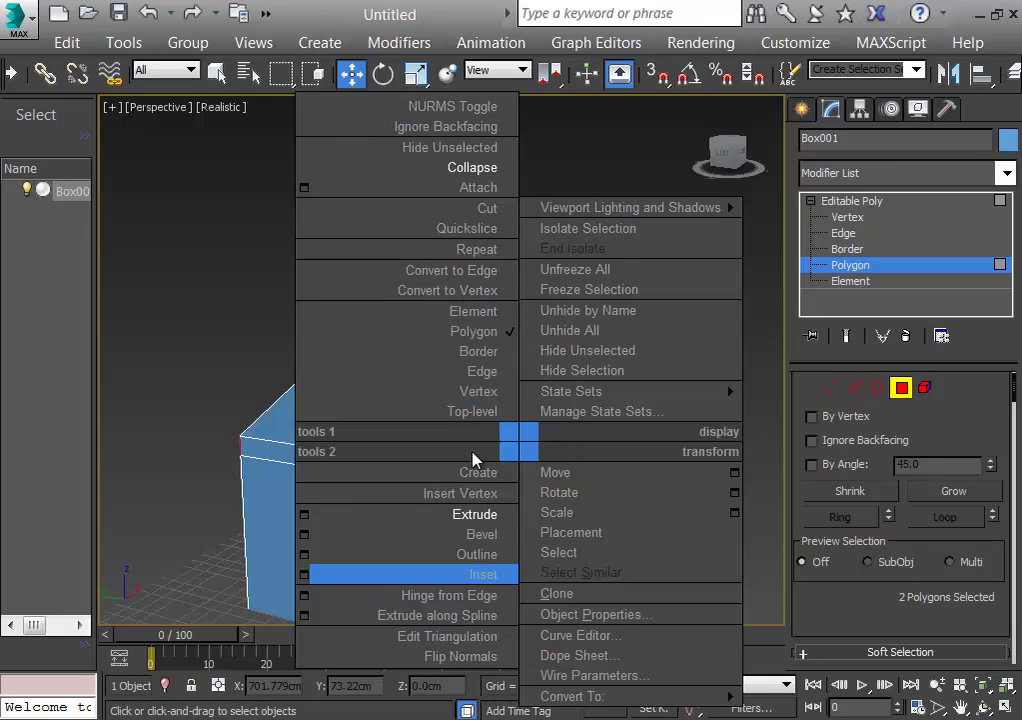
pyautogui.click(474, 514)
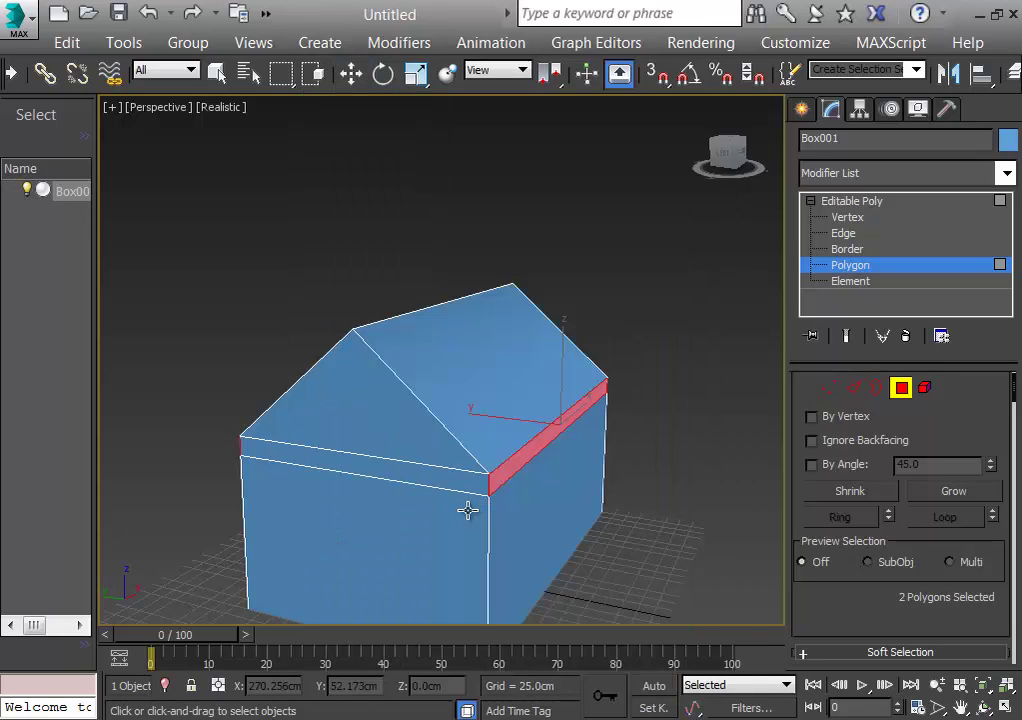
pyautogui.rightClick(547, 443)
pyautogui.rightClick(545, 442)
pyautogui.click(301, 447)
pyautogui.rightClick(517, 461)
pyautogui.rightClick(517, 461)
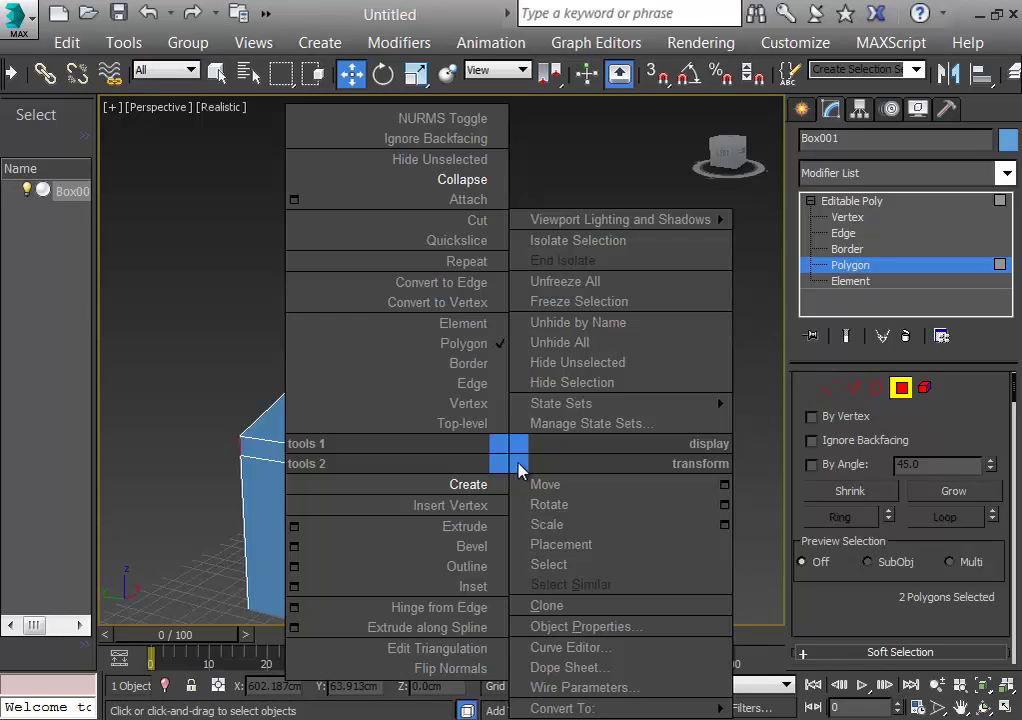
pyautogui.click(365, 510)
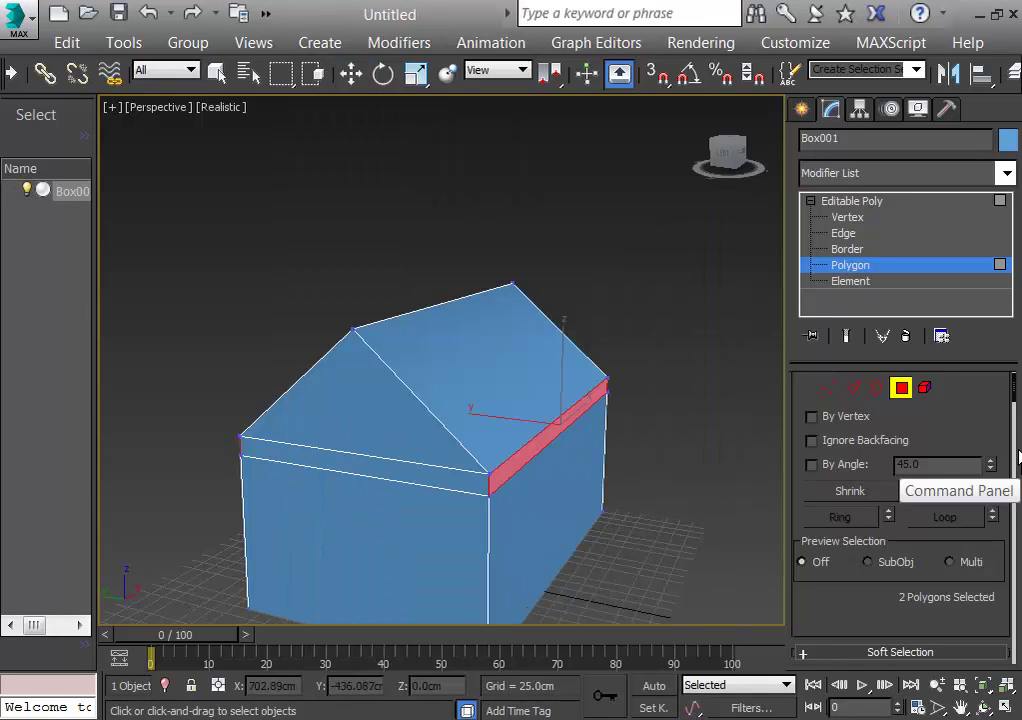
# Step: Extrude the two selected long-side band polygons outward 30 cm as eave overhangs
pyautogui.moveTo(1015, 372); pyautogui.dragTo(1017, 448)
pyautogui.click(887, 454)
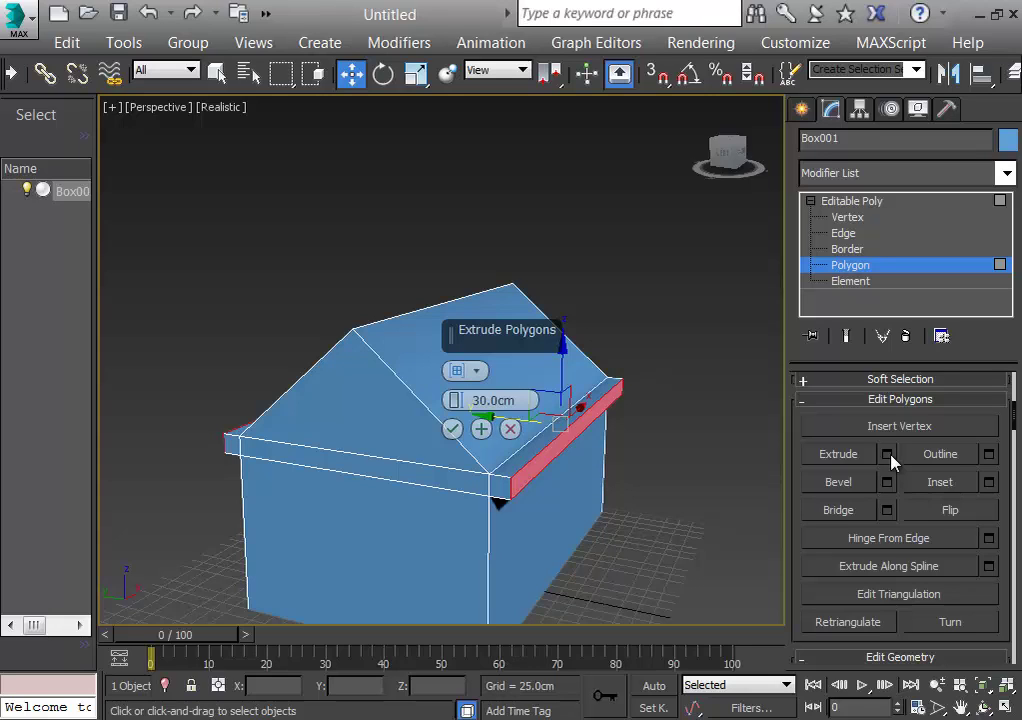
pyautogui.click(453, 428)
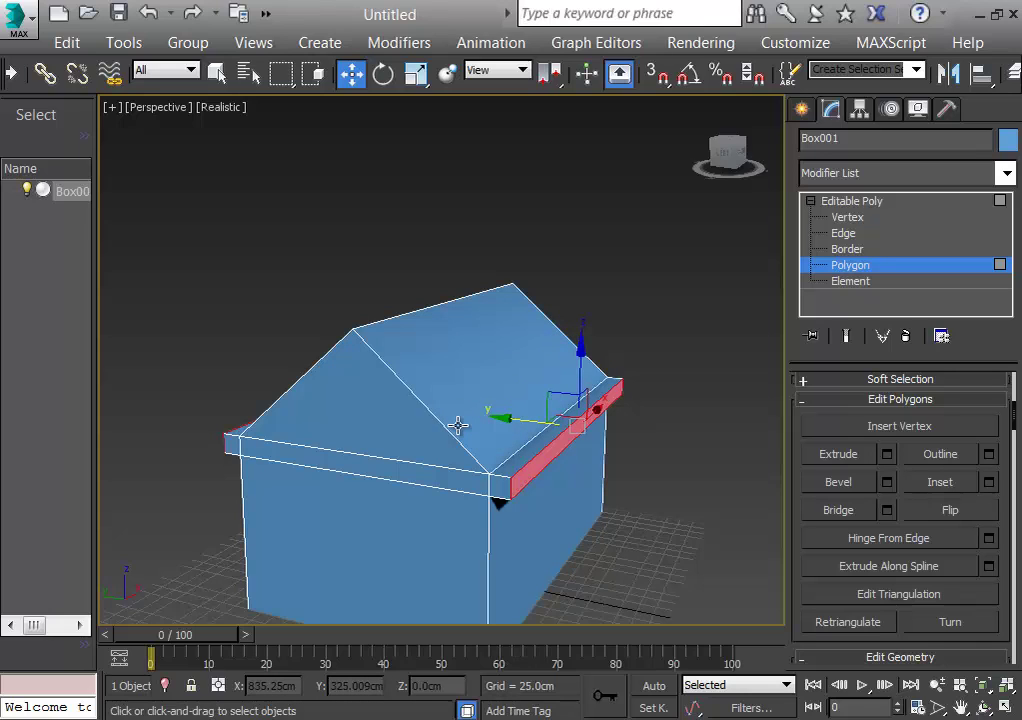
# Step: Lower the outer overhang faces about 25 cm in line with the roof slope, and check the alignment up close
pyautogui.press('l')
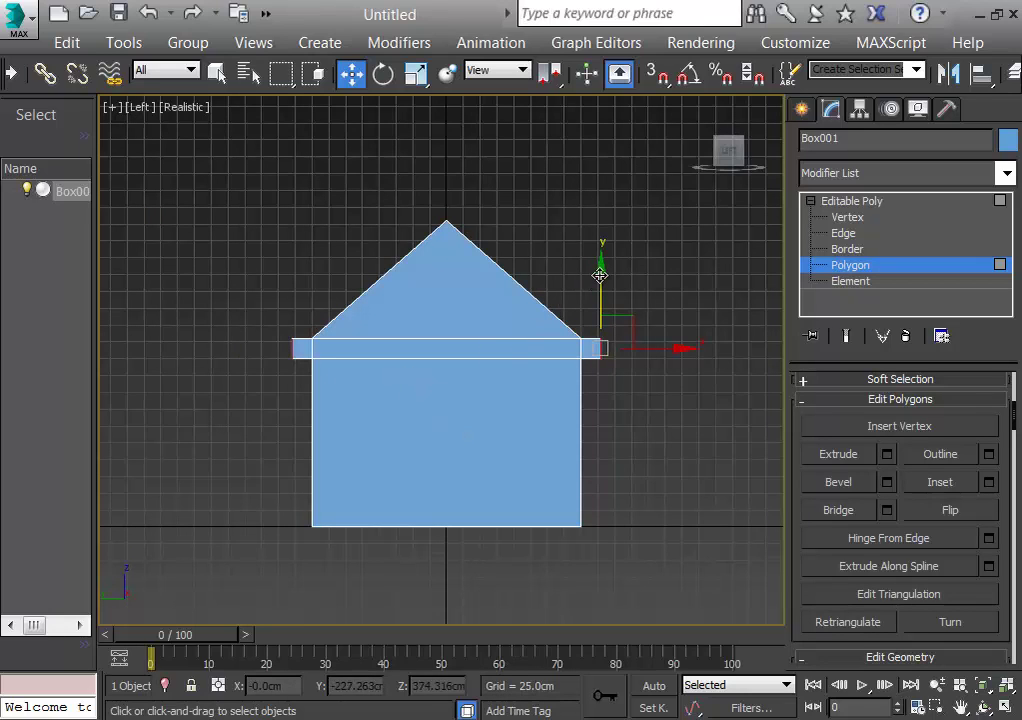
pyautogui.moveTo(599, 275); pyautogui.dragTo(599, 290)
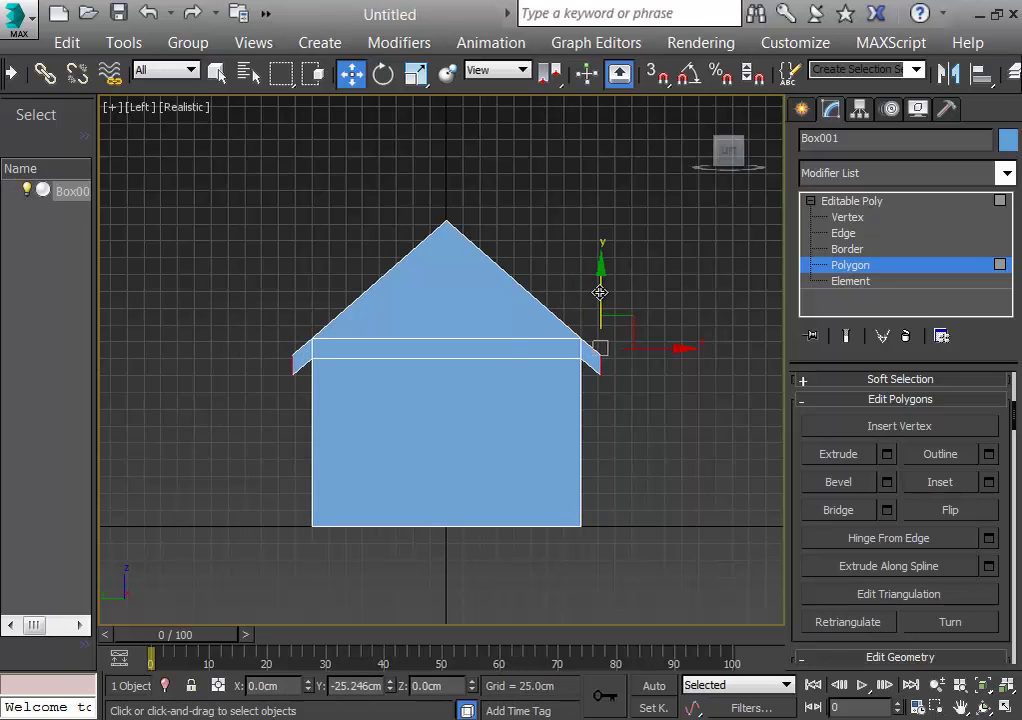
pyautogui.scroll(-2, 563, 308)
pyautogui.scroll(6, 561, 312)
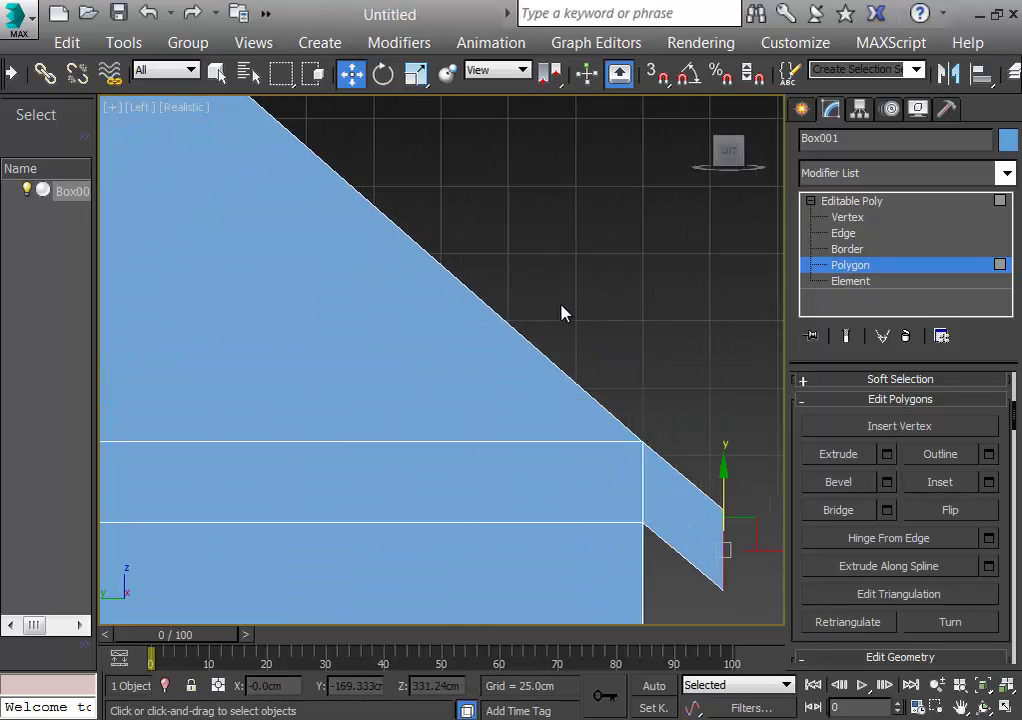
pyautogui.moveTo(561, 313); pyautogui.dragTo(506, 281, button='middle')
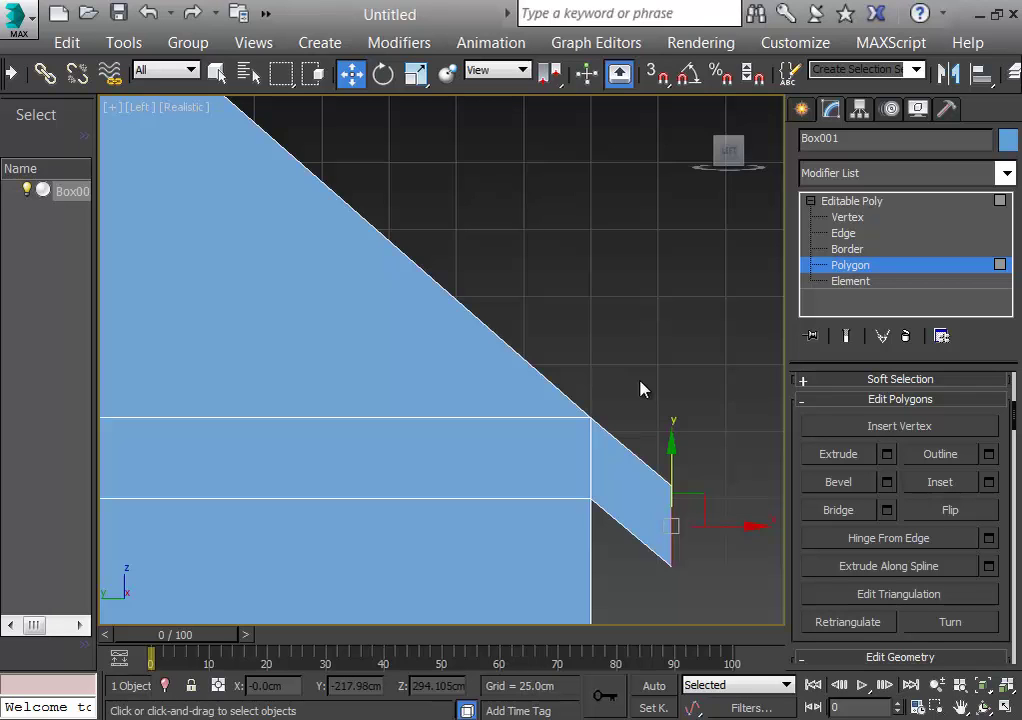
pyautogui.scroll(-8, 641, 389)
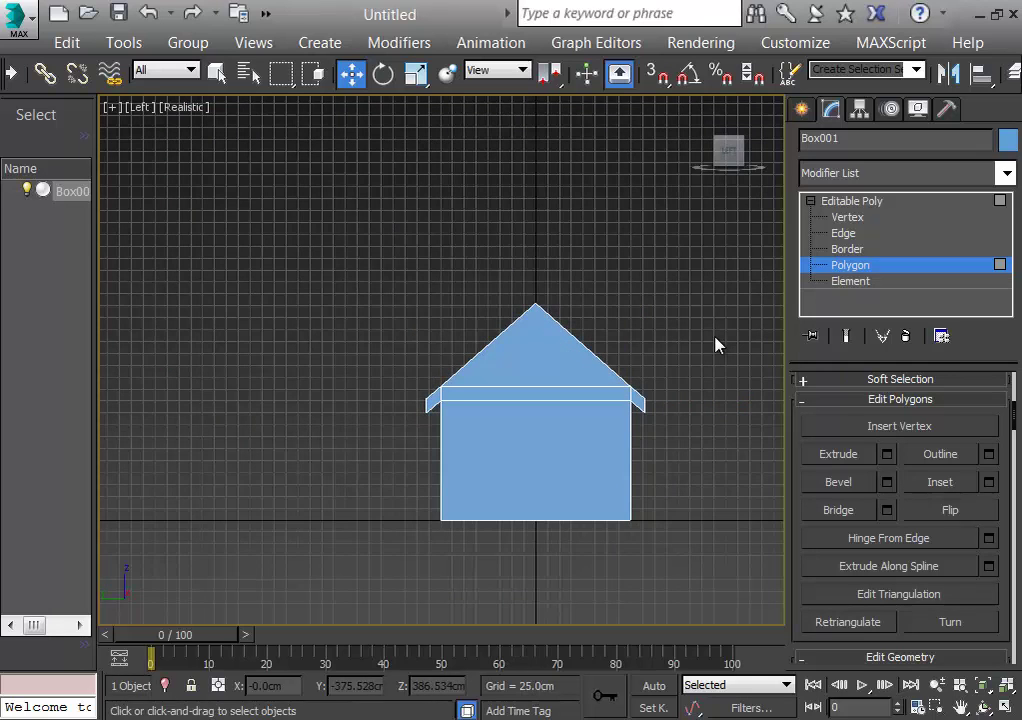
# Step: Select all the roof polygons, including both eave overhangs, the gables, the slopes and the band above the walls, leaving the walls unselected
pyautogui.press('p')
pyautogui.keyDown('alt'); pyautogui.moveTo(696, 308); pyautogui.dragTo(319, 326, button='middle'); pyautogui.keyUp('alt')
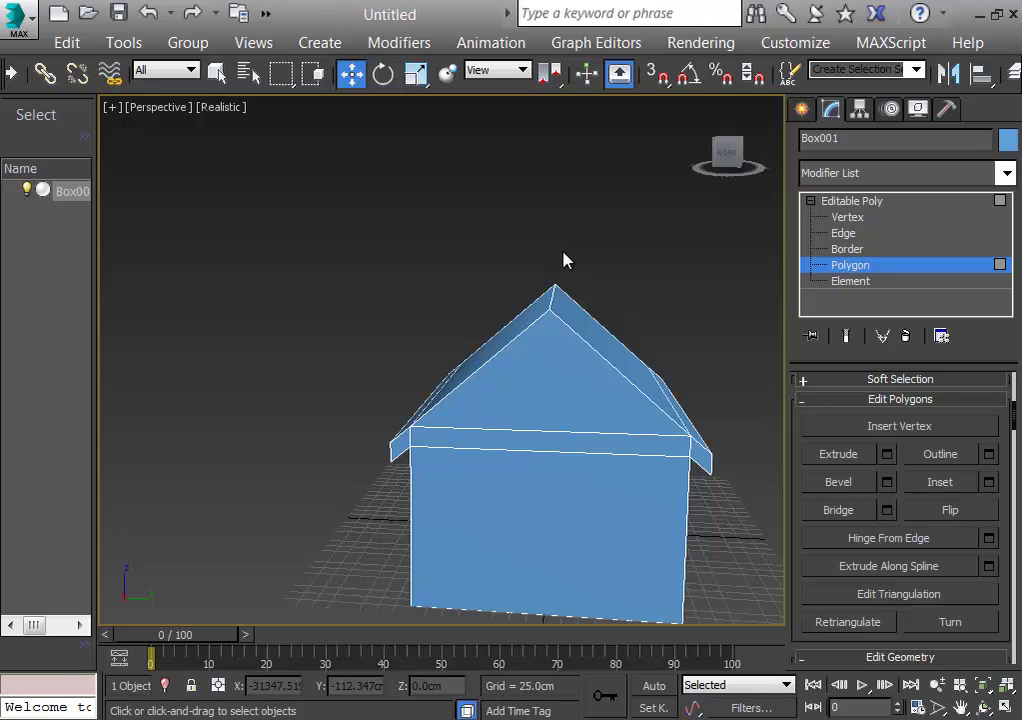
pyautogui.press('l')
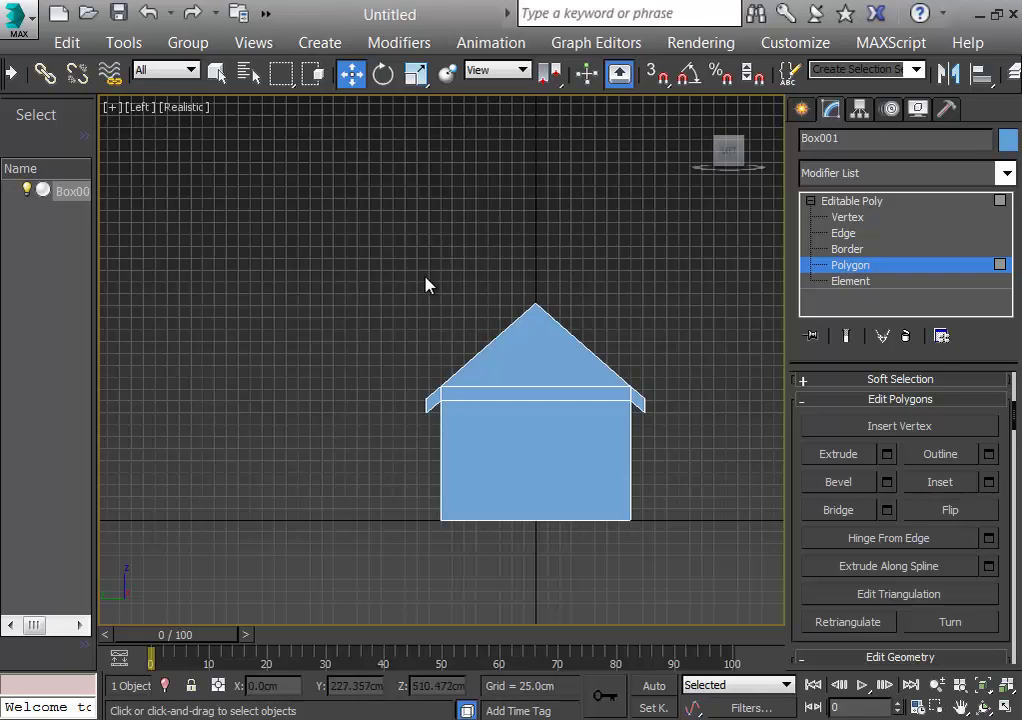
pyautogui.moveTo(394, 284); pyautogui.dragTo(440, 484)
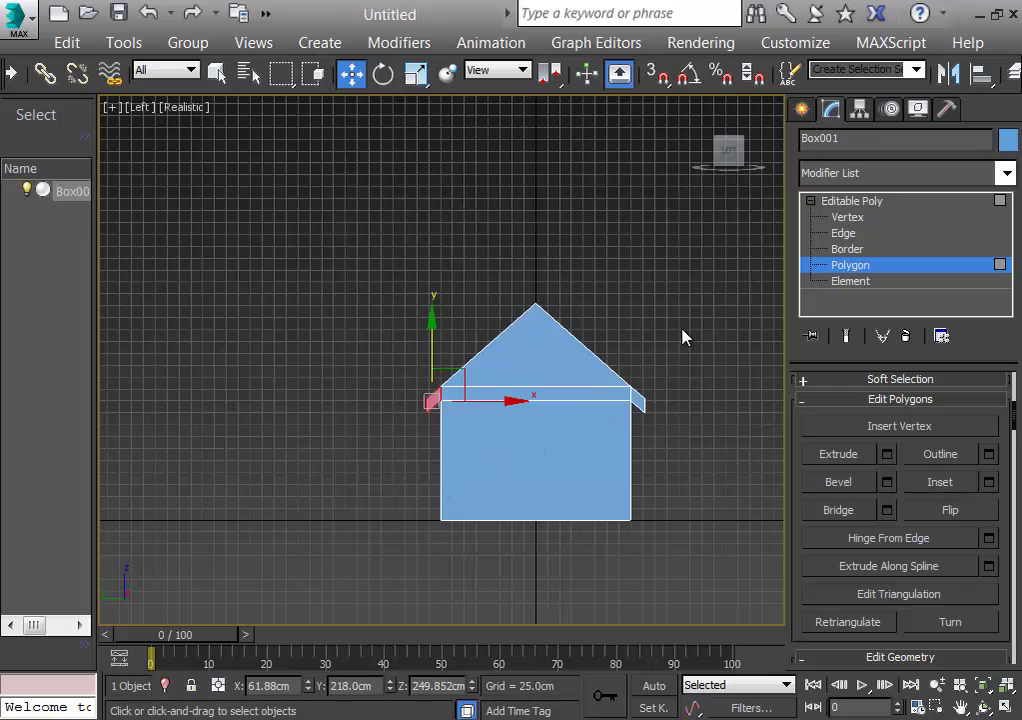
pyautogui.moveTo(681, 326); pyautogui.dragTo(641, 449)
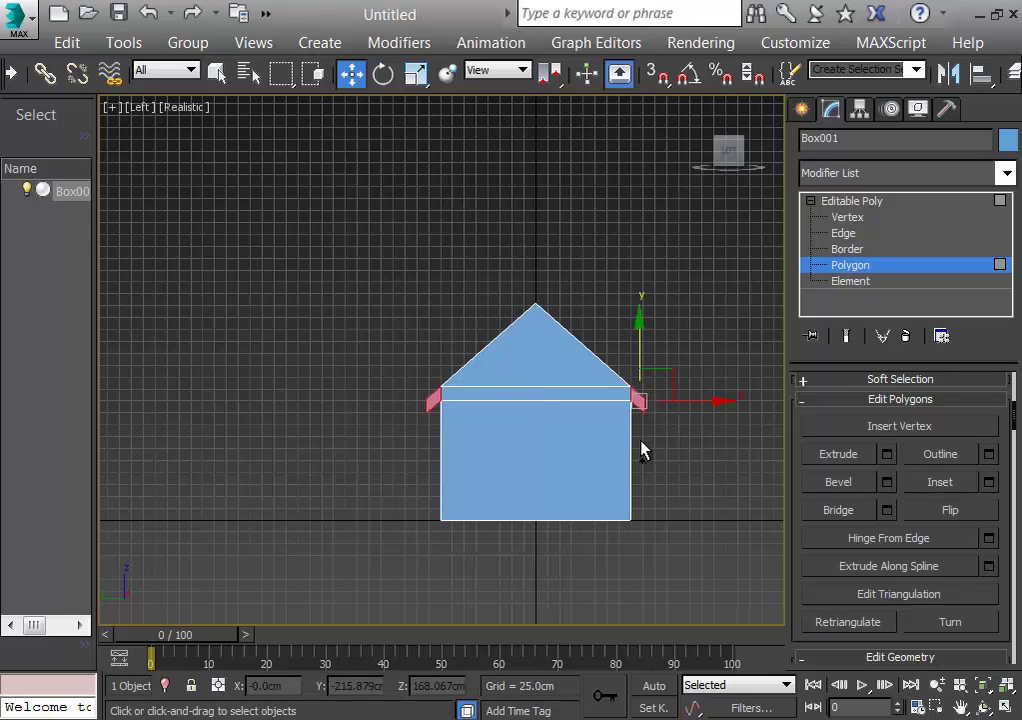
pyautogui.moveTo(471, 274); pyautogui.dragTo(615, 409)
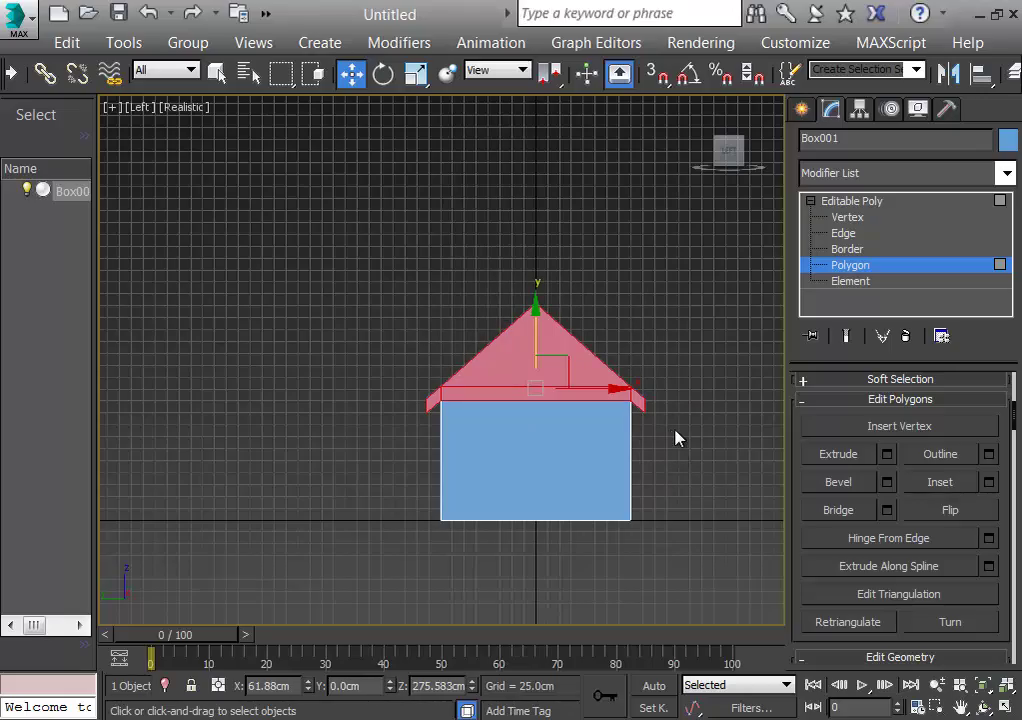
pyautogui.keyDown('alt'); pyautogui.moveTo(677, 440); pyautogui.dragTo(287, 453, button='middle'); pyautogui.keyUp('alt')
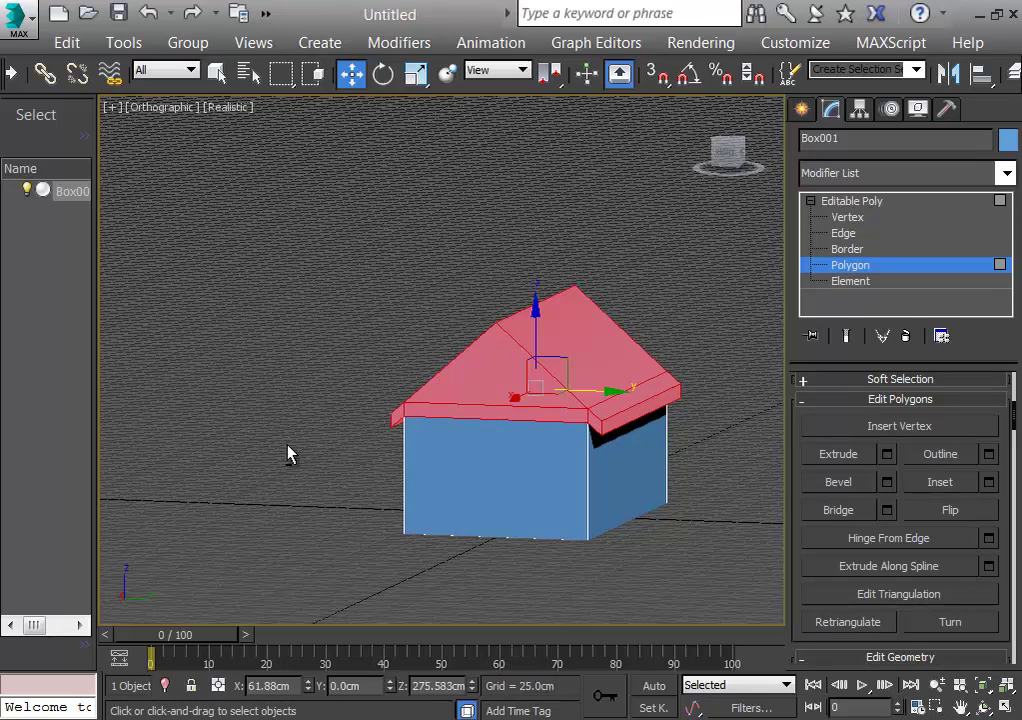
pyautogui.press('p')
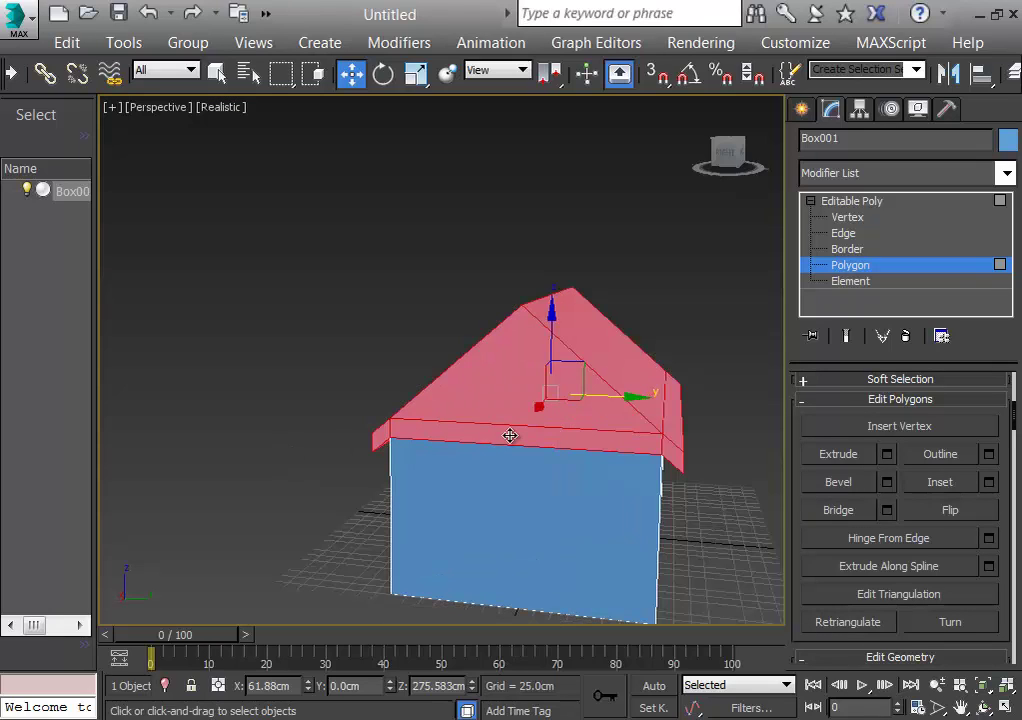
pyautogui.rightClick(487, 382)
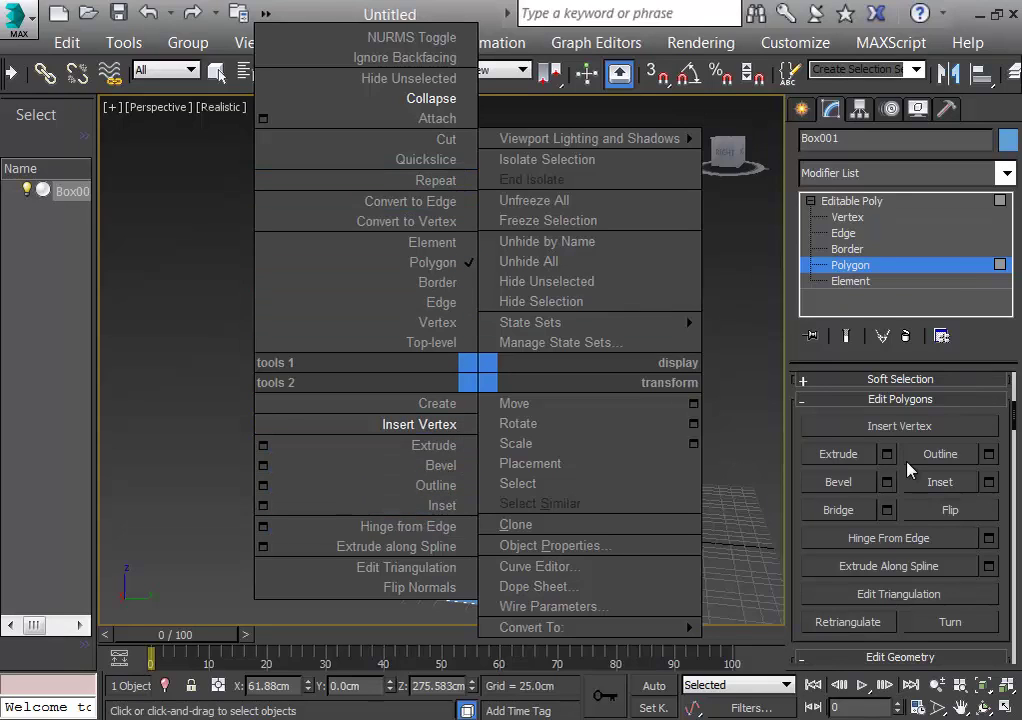
pyautogui.click(1013, 420)
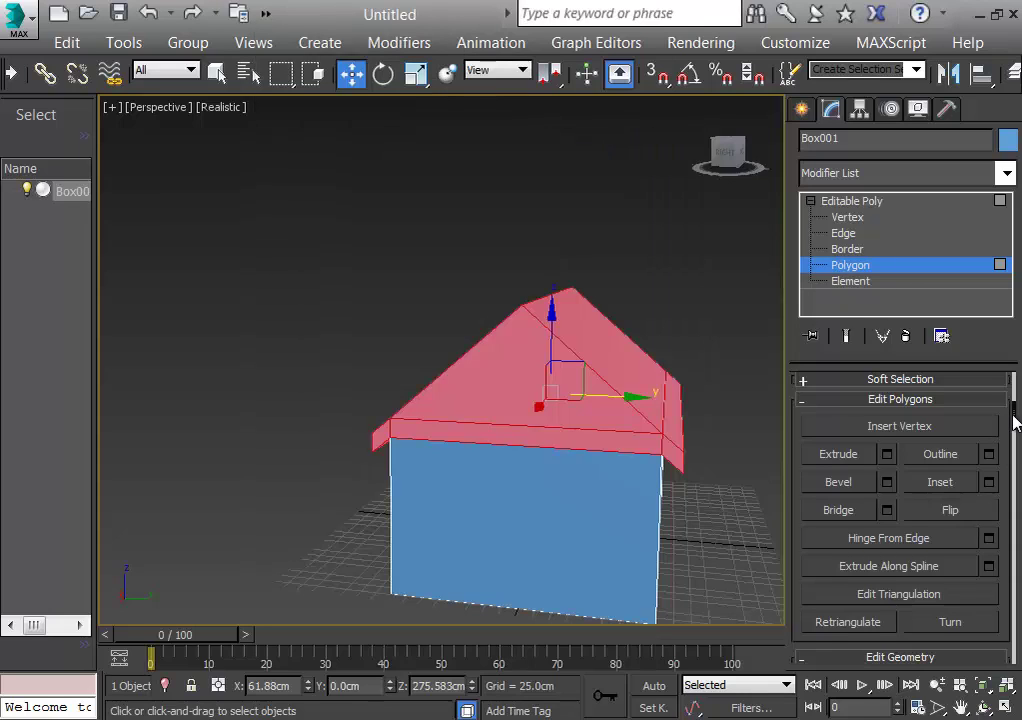
# Step: Detach the selected roof polygons from the house as a separate object named ROOF
pyautogui.scroll(-5, 1013, 420)
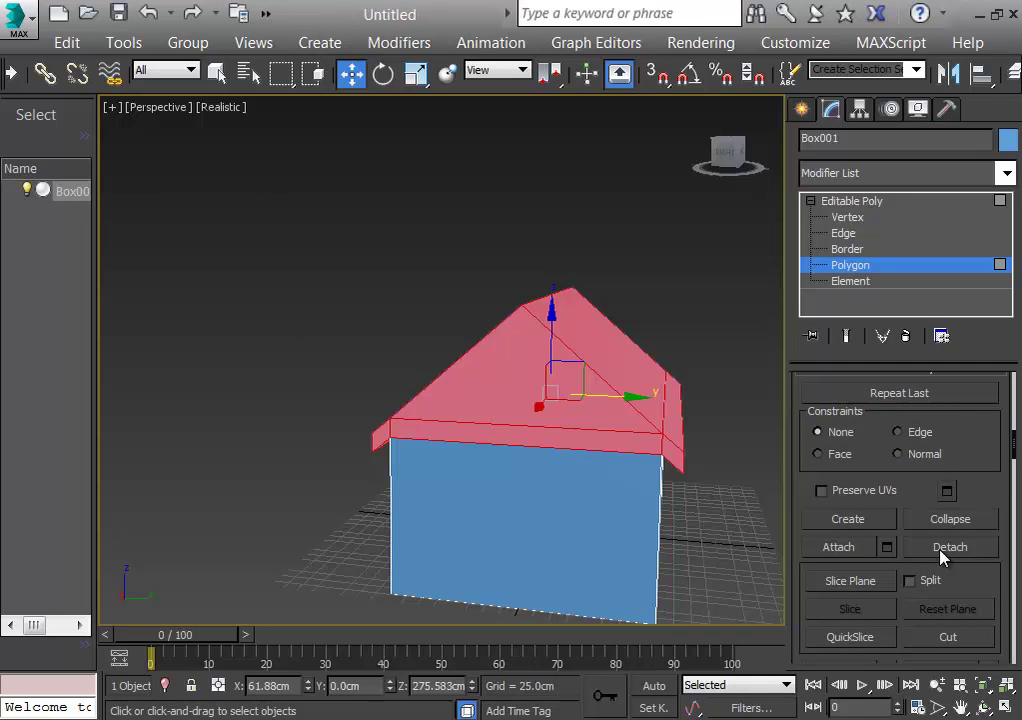
pyautogui.click(940, 556)
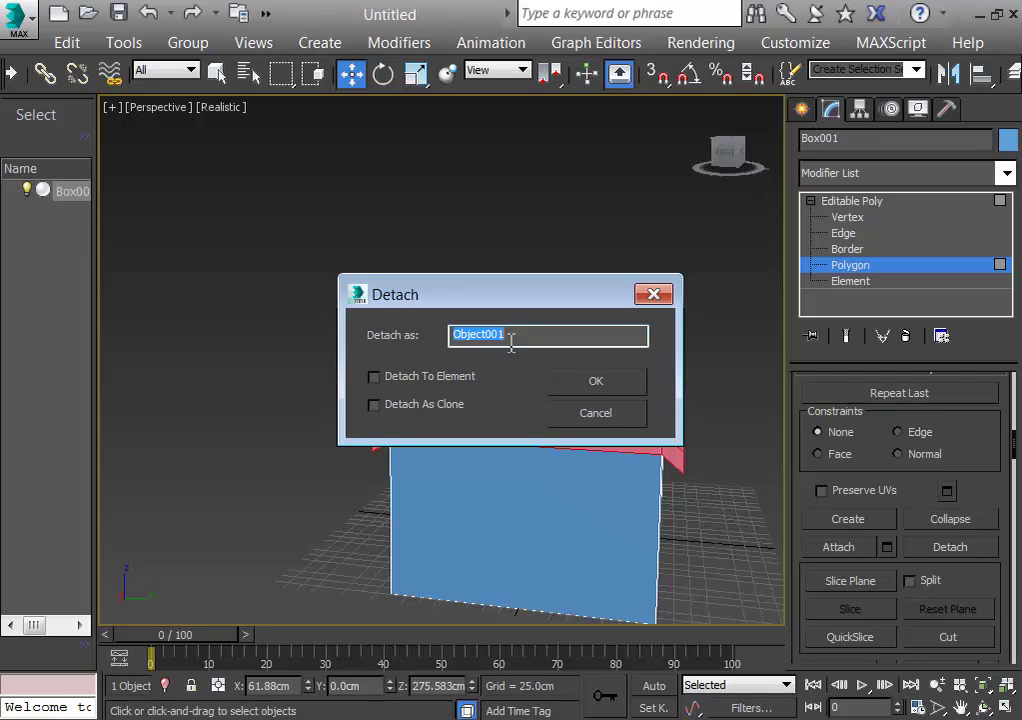
pyautogui.write('ROOF')
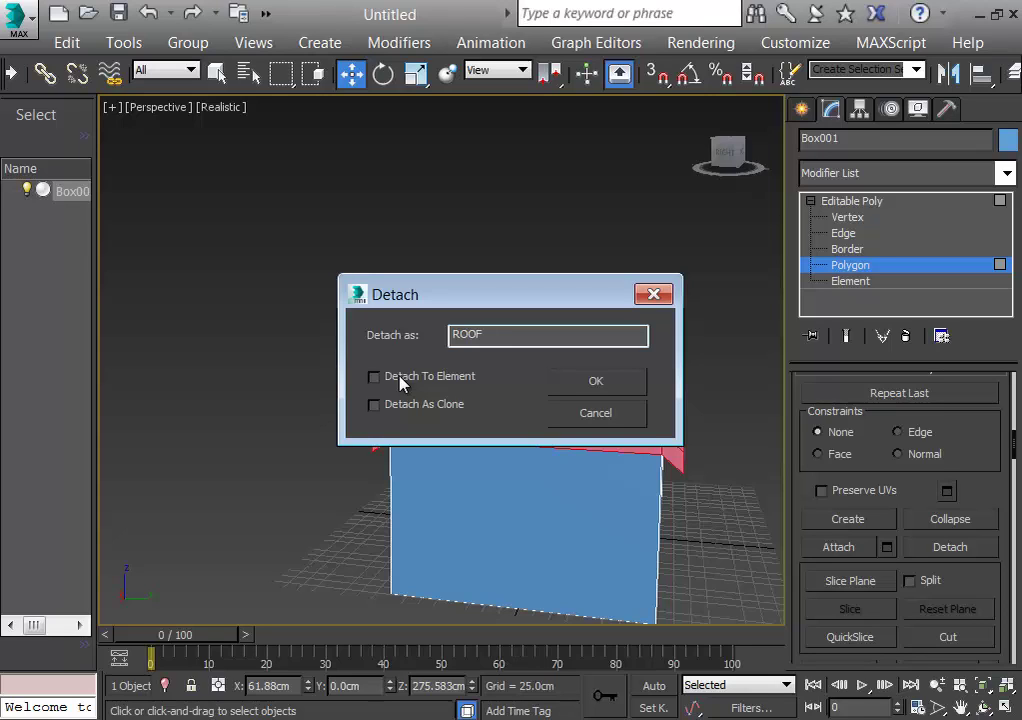
pyautogui.click(591, 392)
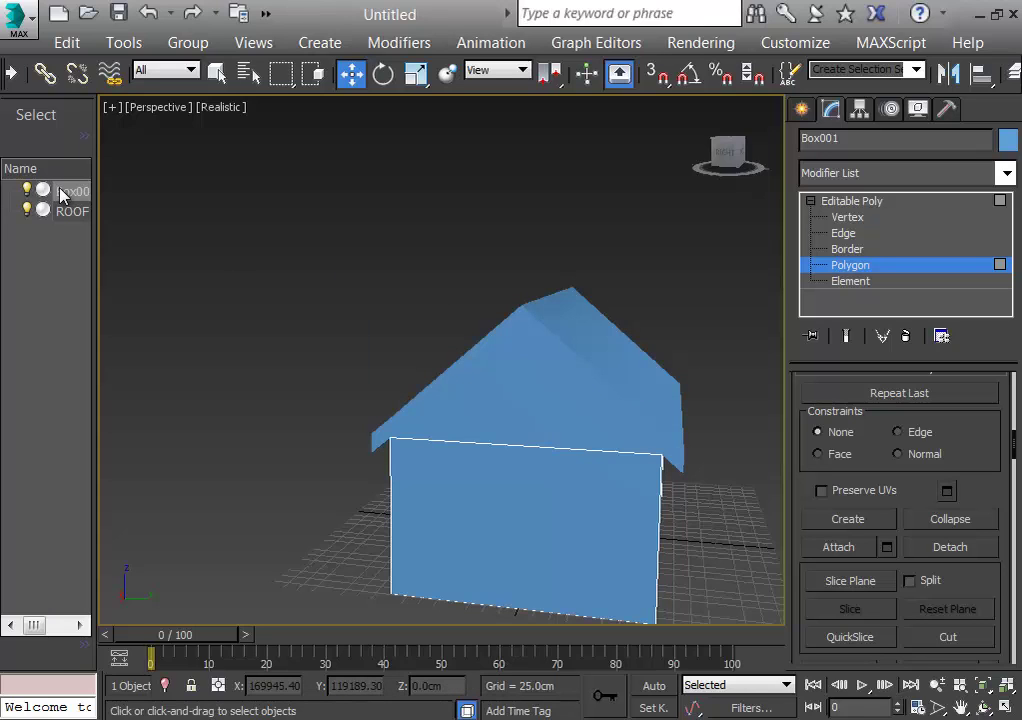
# Step: Rename the remaining house body object Box001 as BASE and clear the selection
pyautogui.moveTo(96, 229); pyautogui.dragTo(172, 230)
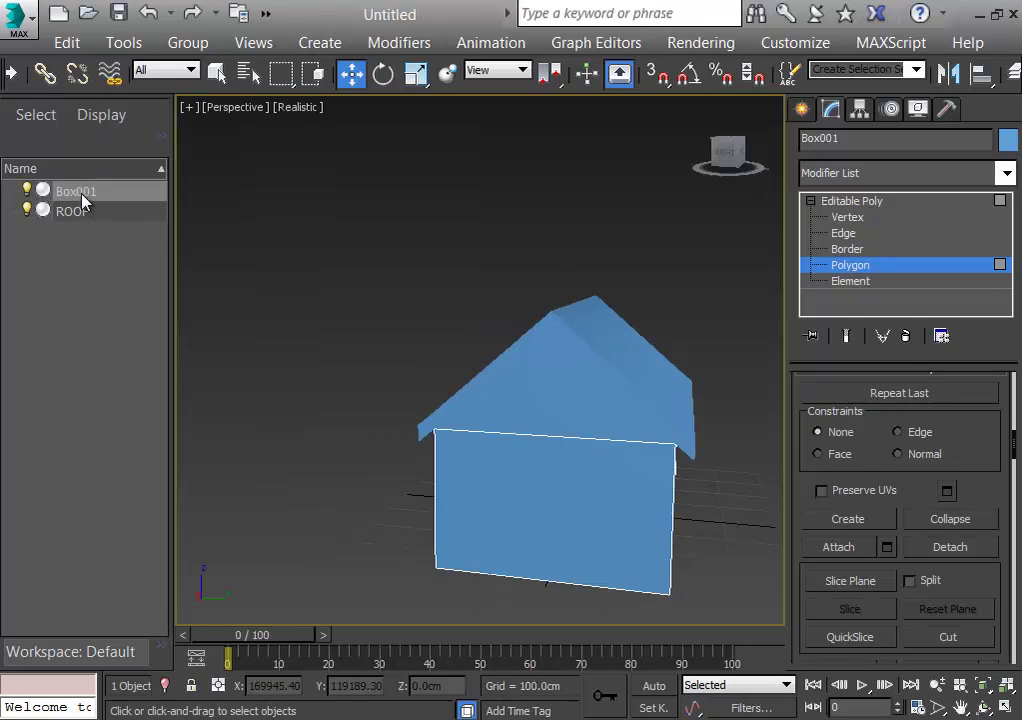
pyautogui.click(82, 201)
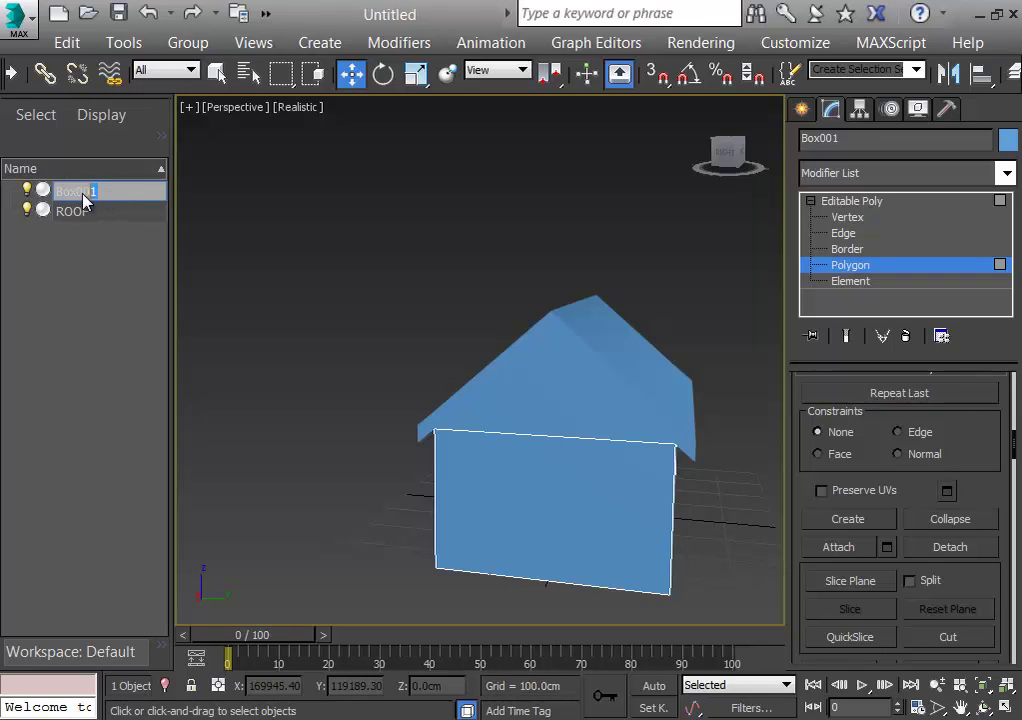
pyautogui.write('BASE')
pyautogui.press('Return')
pyautogui.click(86, 265)
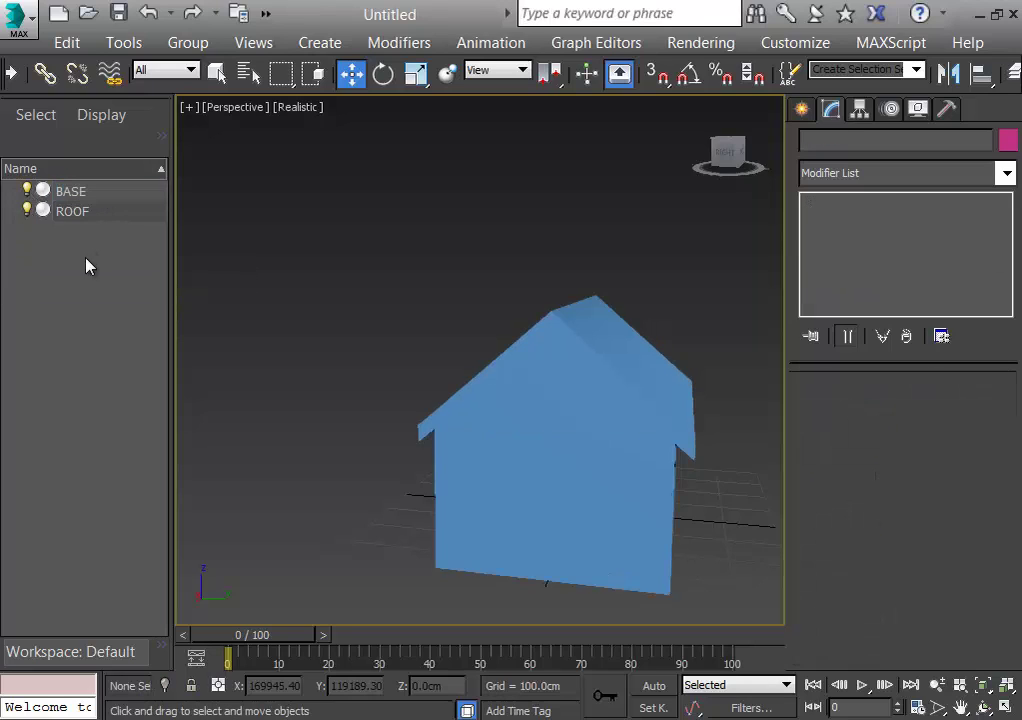
# Step: Hide the ROOF object, keep BASE visible, and select BASE in the front view
pyautogui.click(27, 191)
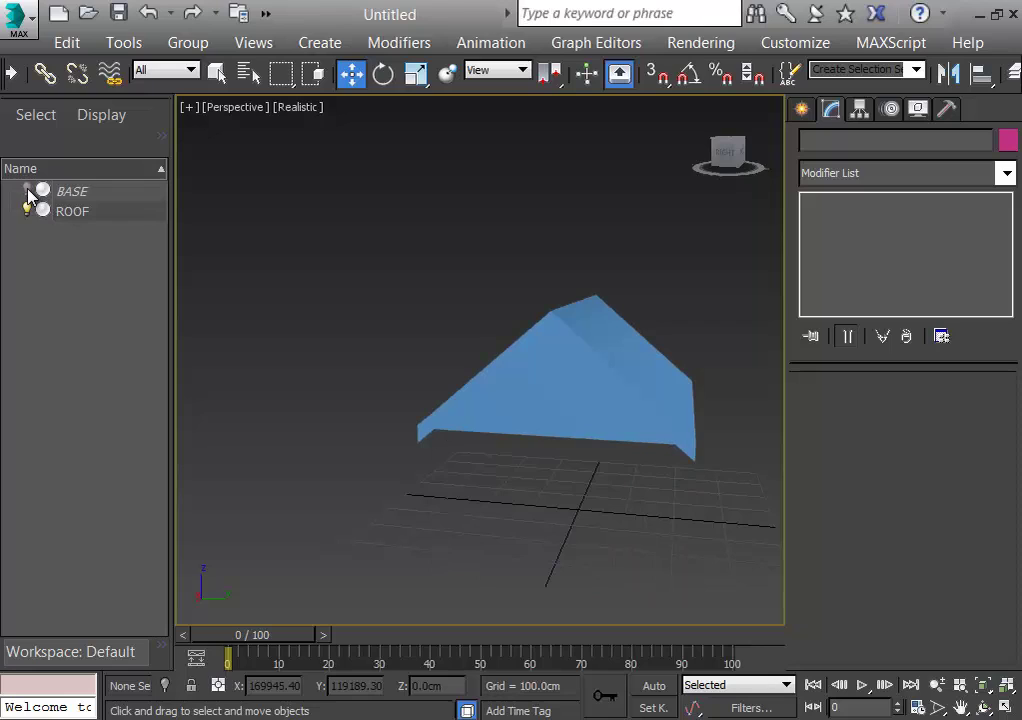
pyautogui.click(28, 191)
pyautogui.click(28, 212)
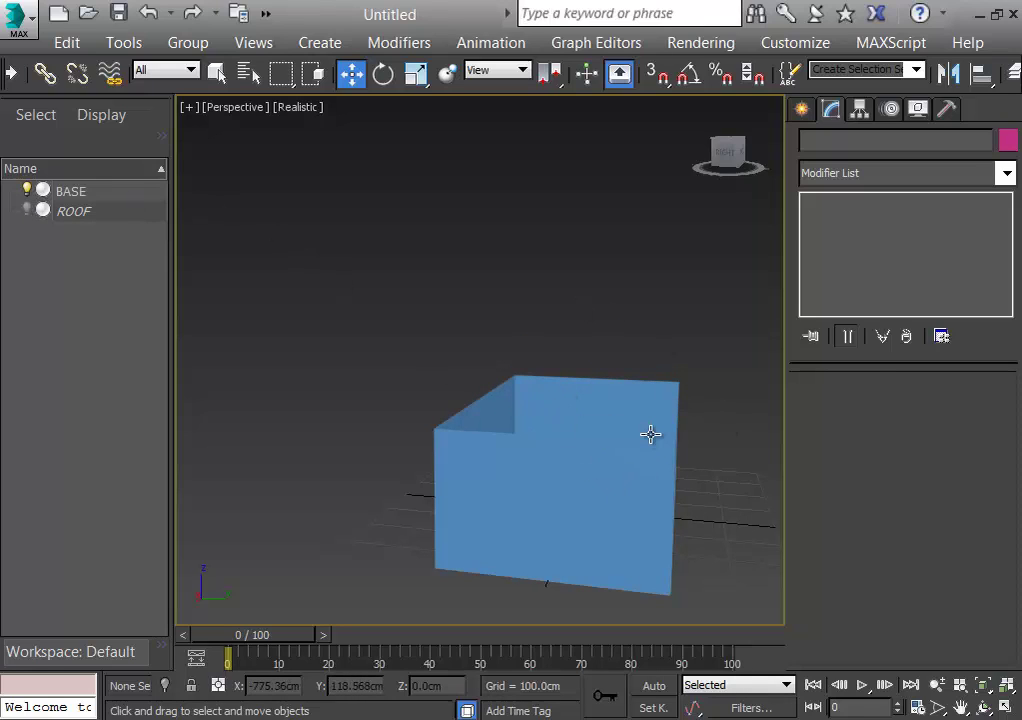
pyautogui.press('f')
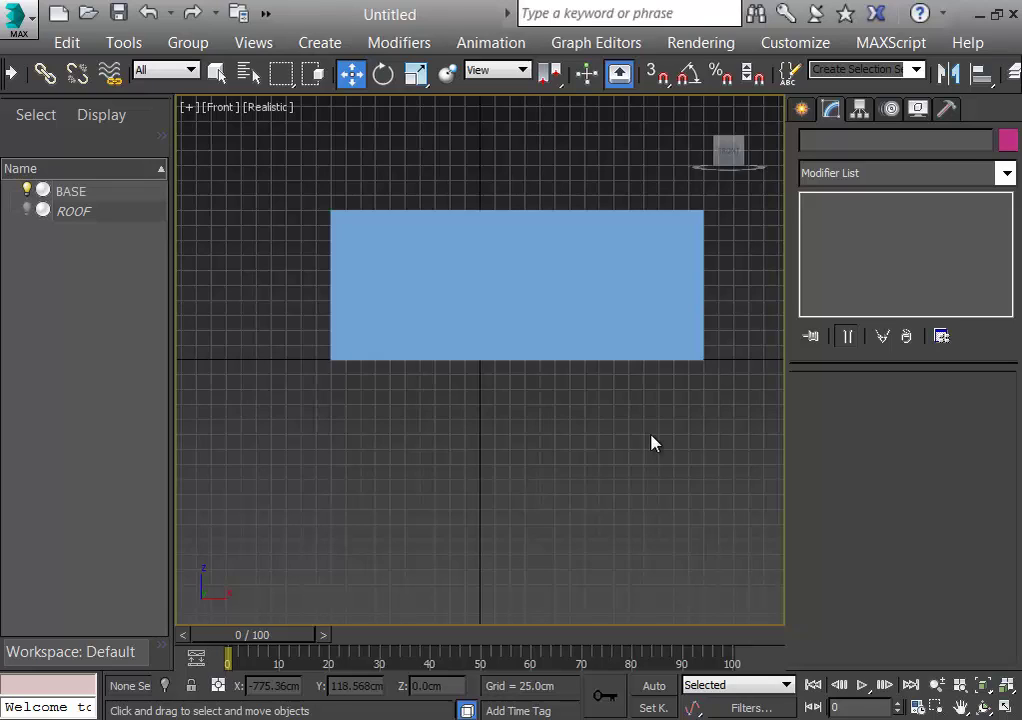
pyautogui.click(613, 285)
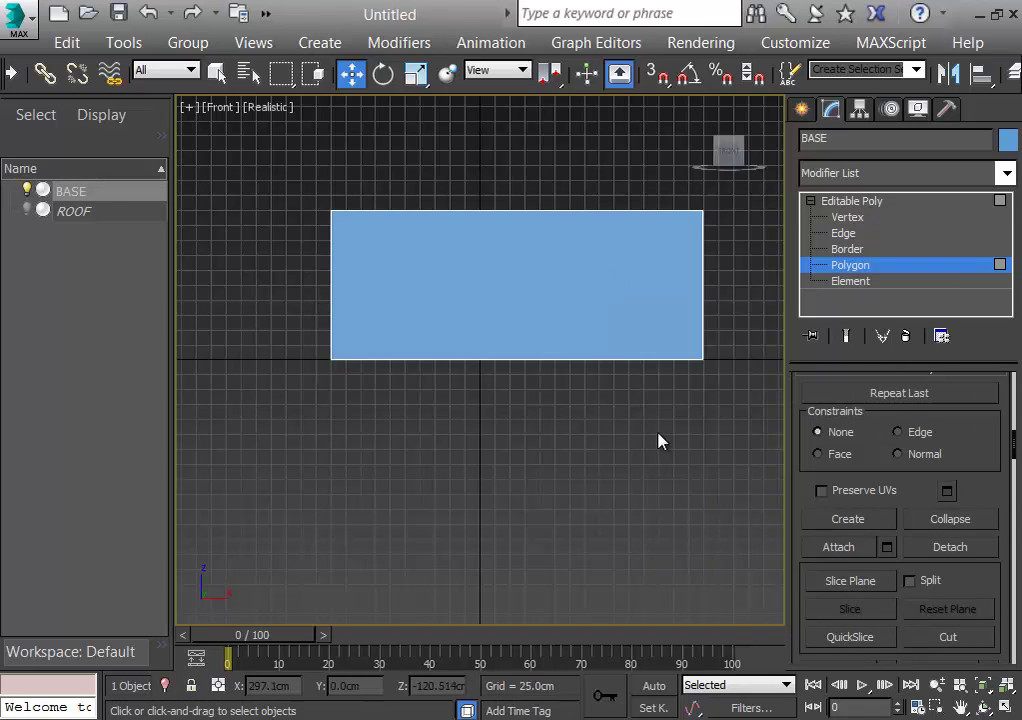
# Step: Connect the two vertical corner edges of the BASE front wall with 2 segments
pyautogui.press('z')
pyautogui.moveTo(171, 358); pyautogui.dragTo(76, 349)
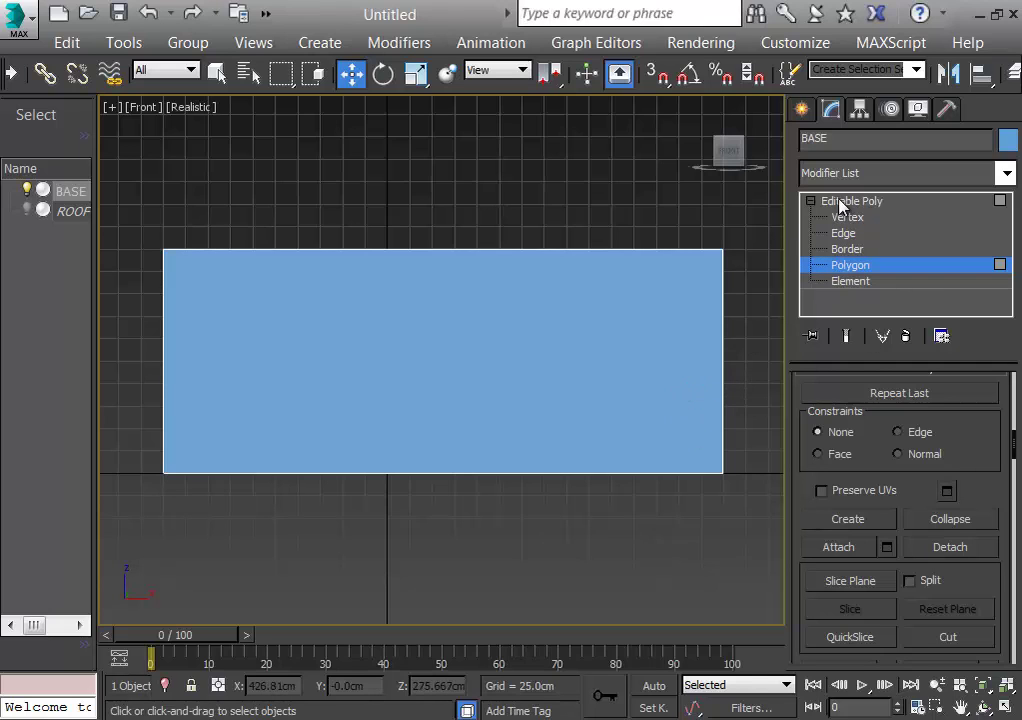
pyautogui.keyDown('alt'); pyautogui.moveTo(620, 394); pyautogui.dragTo(650, 406, button='middle'); pyautogui.keyUp('alt')
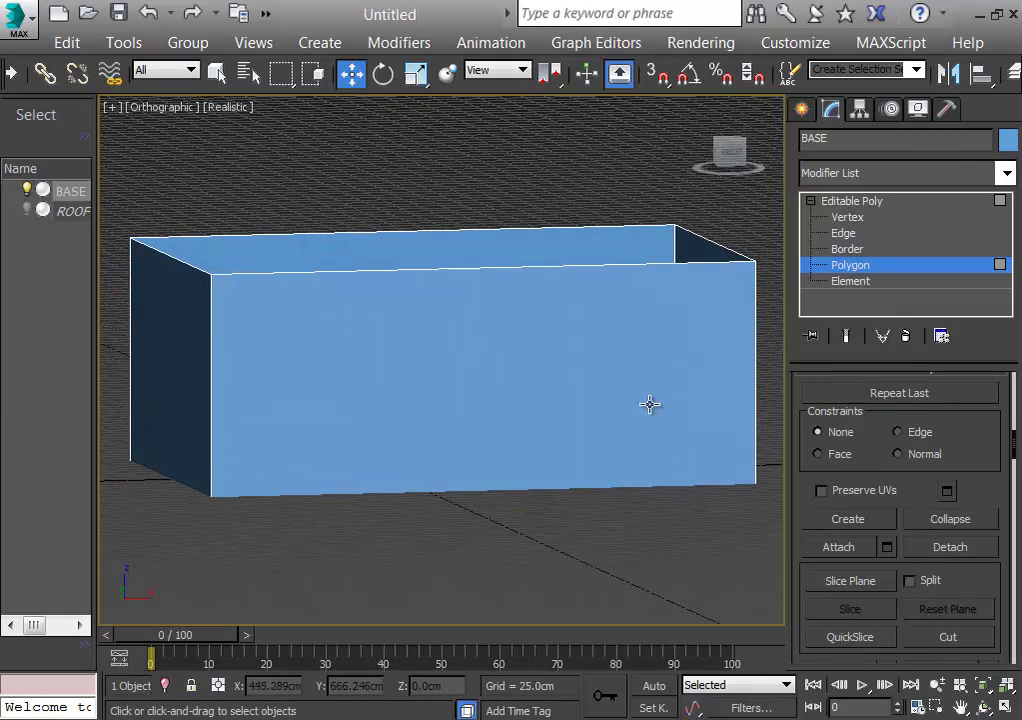
pyautogui.click(843, 233)
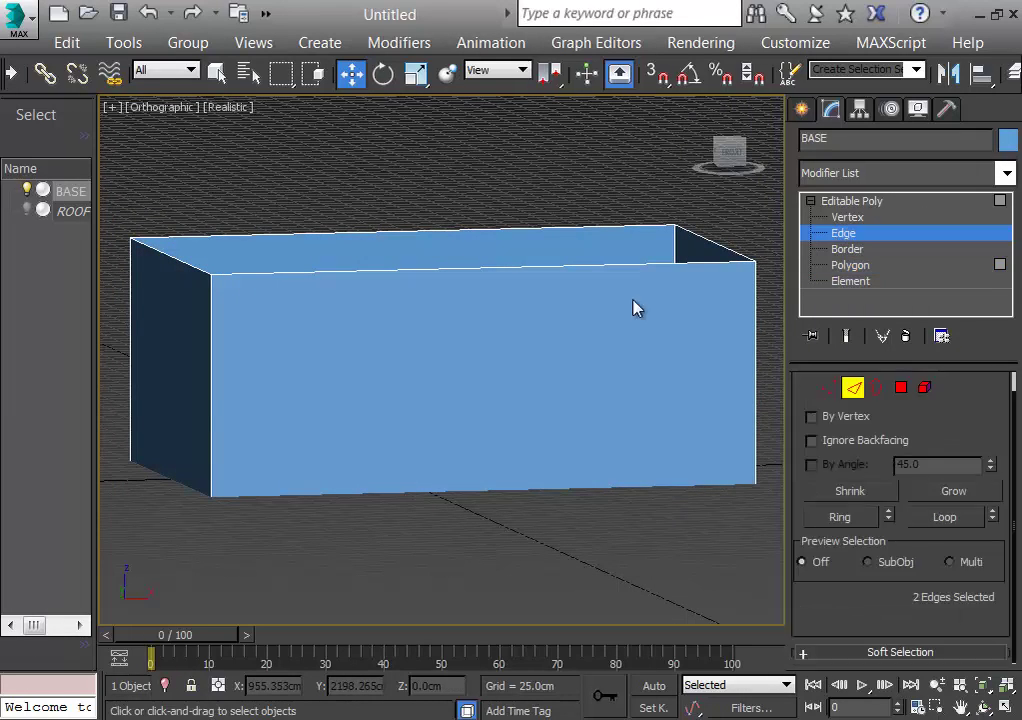
pyautogui.click(211, 395)
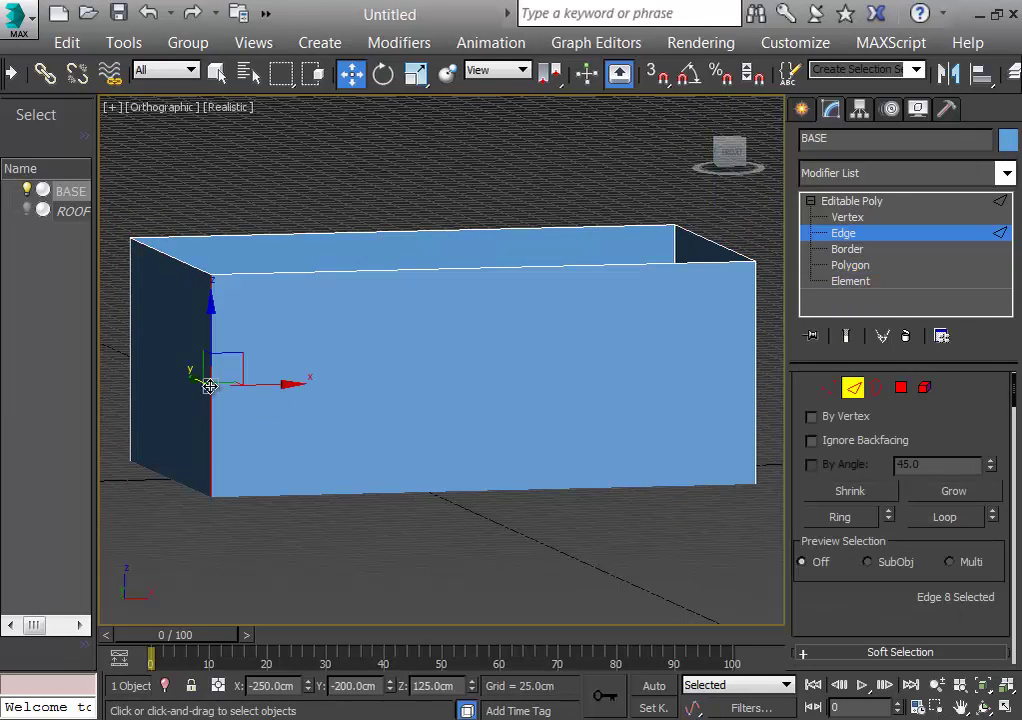
pyautogui.keyDown('ctrl'); pyautogui.click(755, 364); pyautogui.keyUp('ctrl')
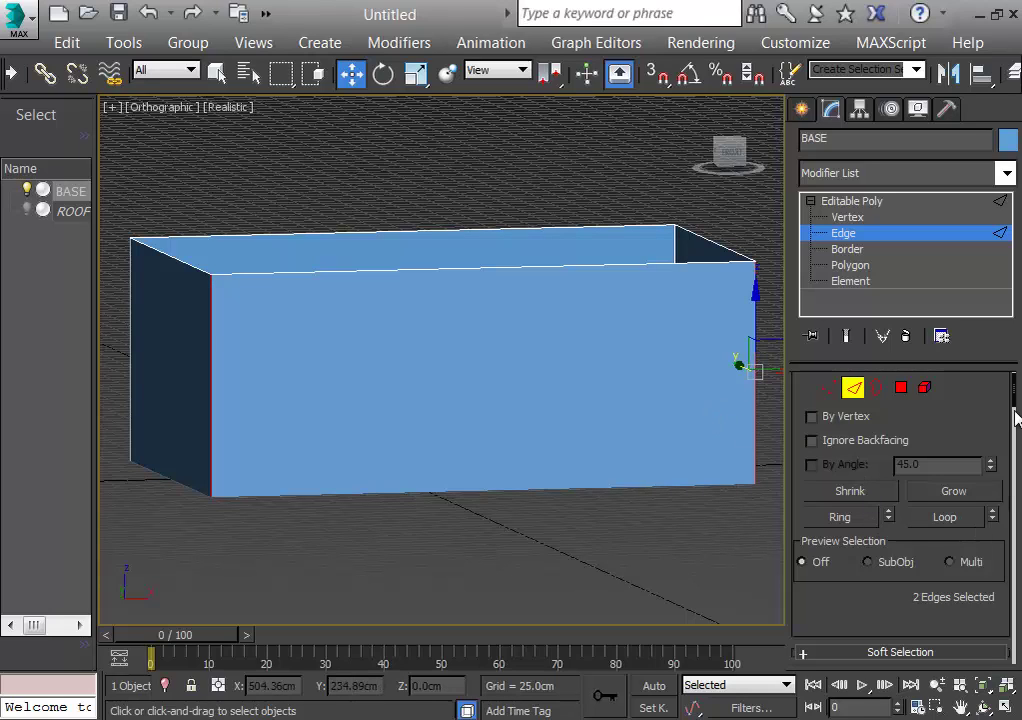
pyautogui.scroll(-1, 1015, 413)
pyautogui.moveTo(1015, 413); pyautogui.dragTo(1016, 437)
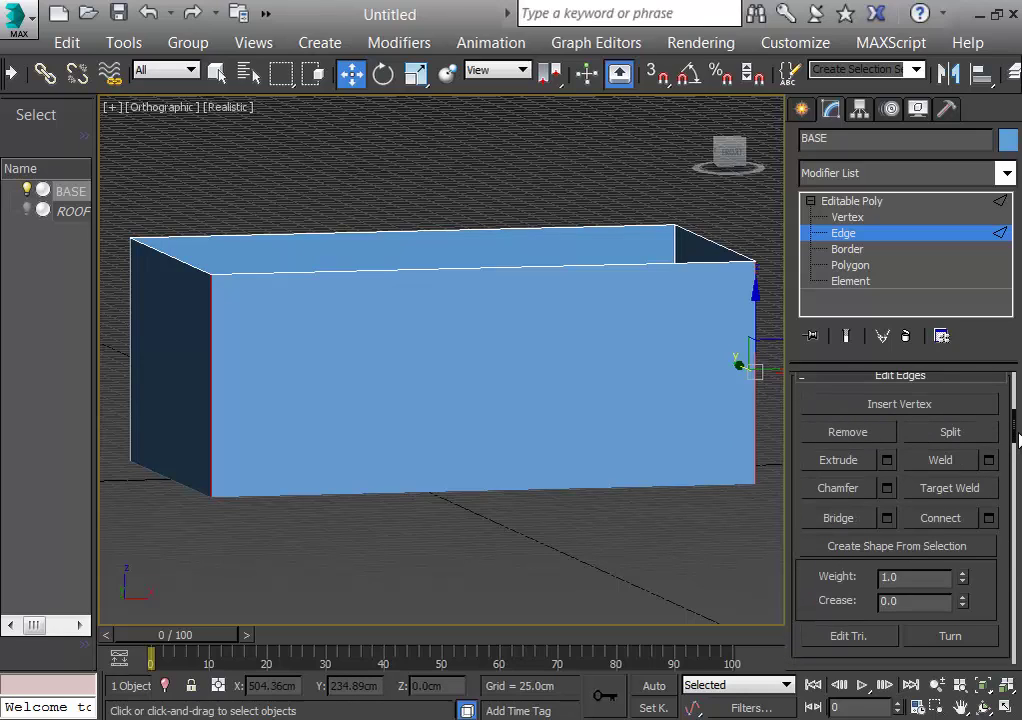
pyautogui.click(992, 519)
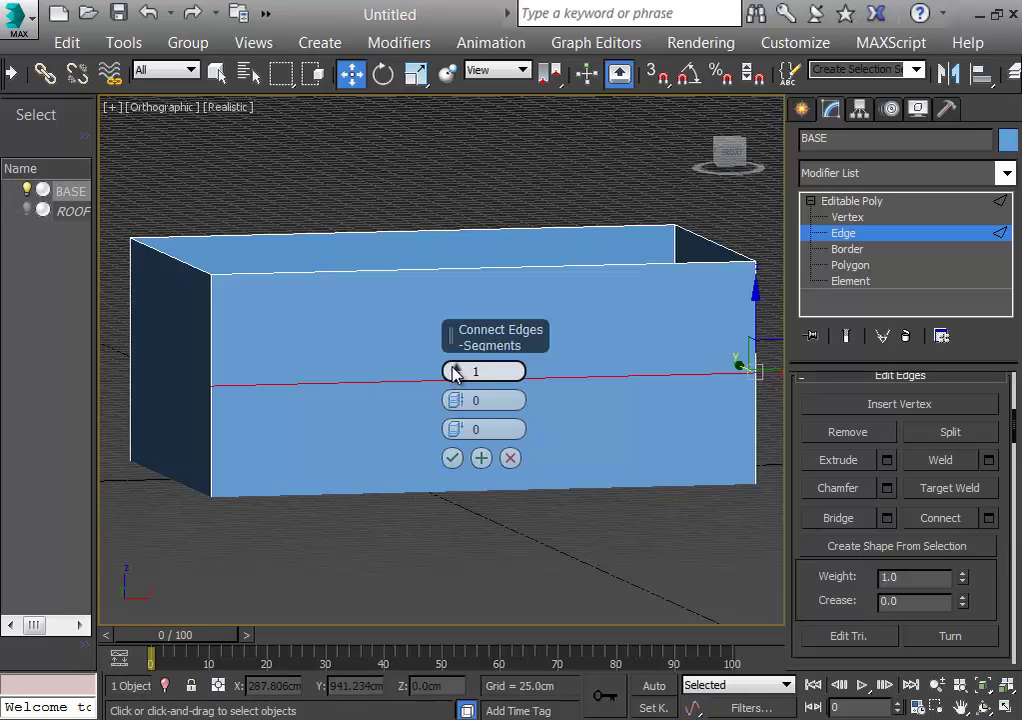
pyautogui.moveTo(454, 376); pyautogui.dragTo(456, 372)
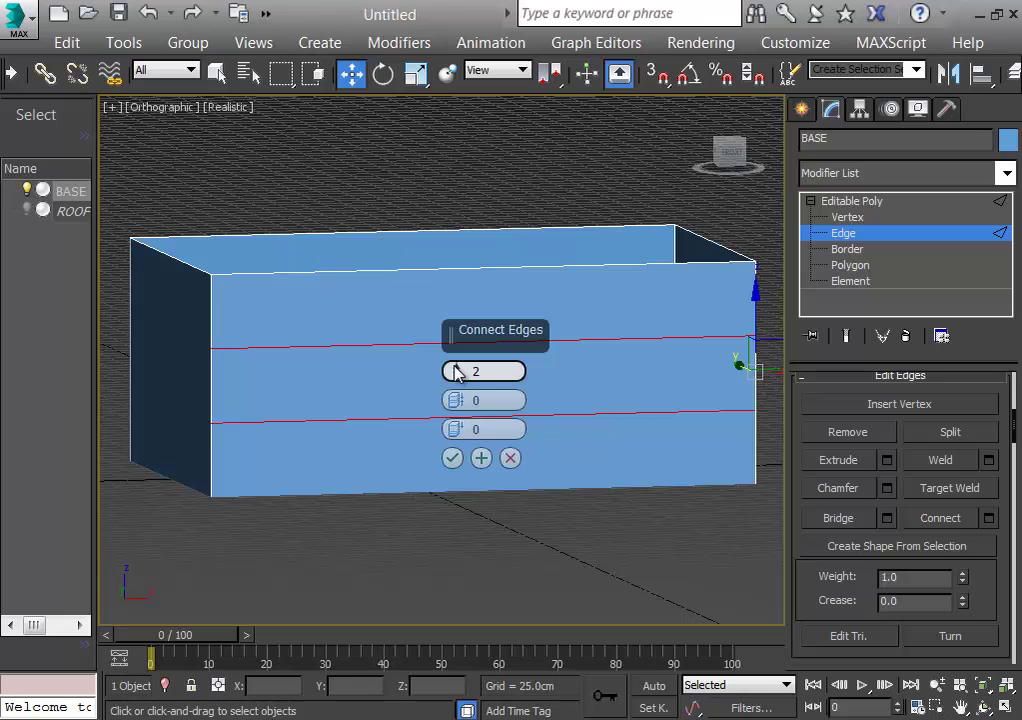
pyautogui.click(452, 457)
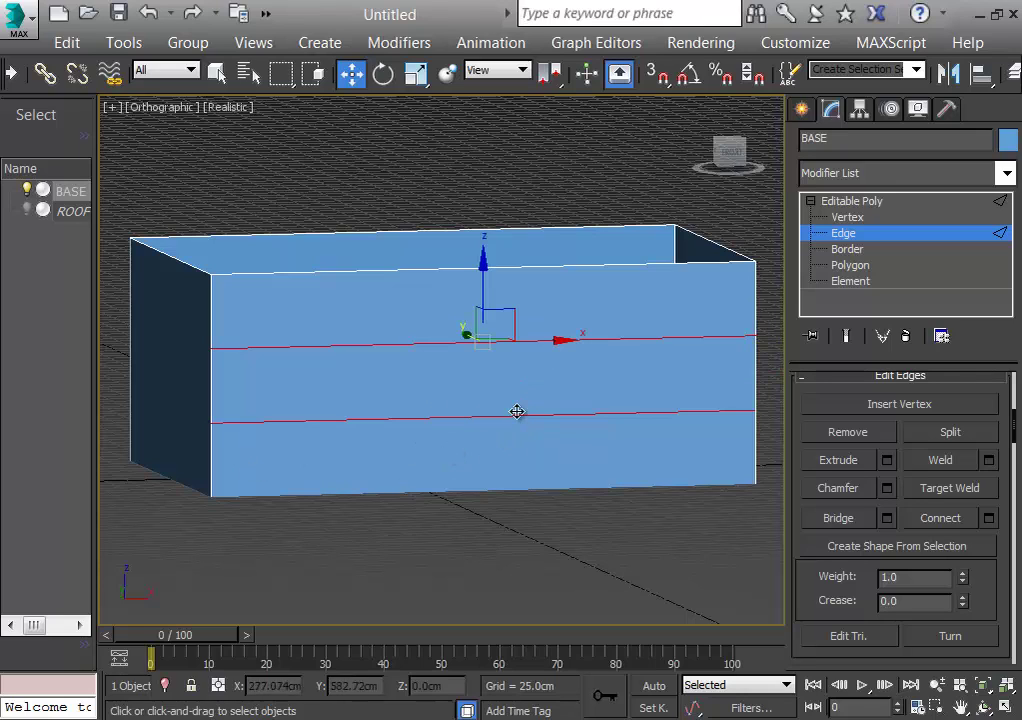
# Step: Move the upper new horizontal edge on the front wall up by about 62.7 cm
pyautogui.click(568, 362)
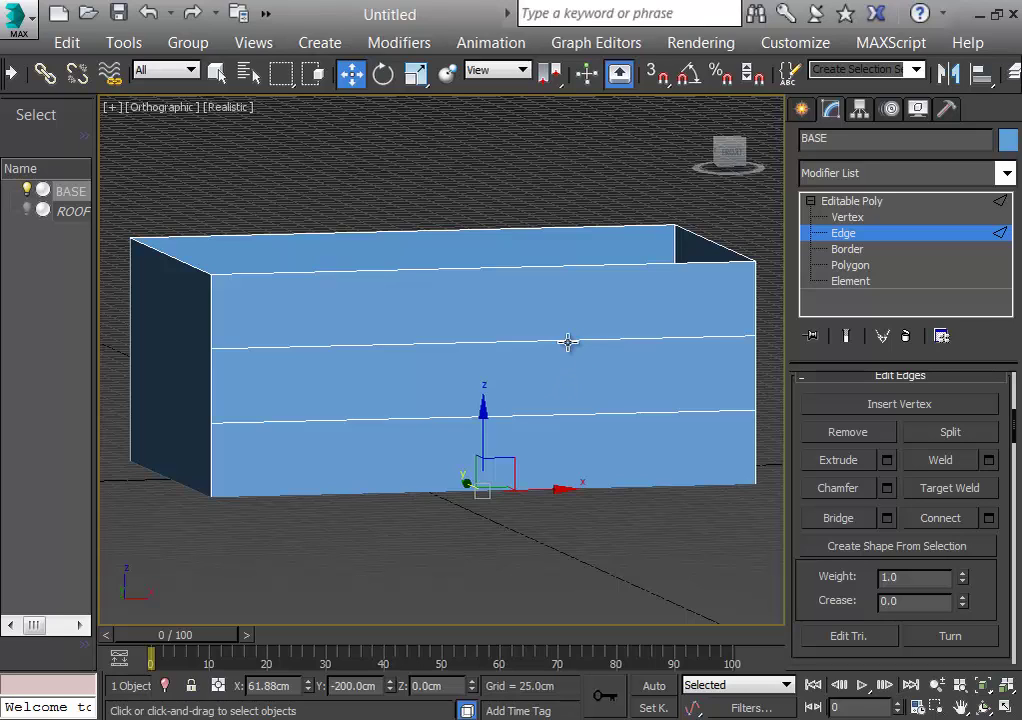
pyautogui.click(568, 343)
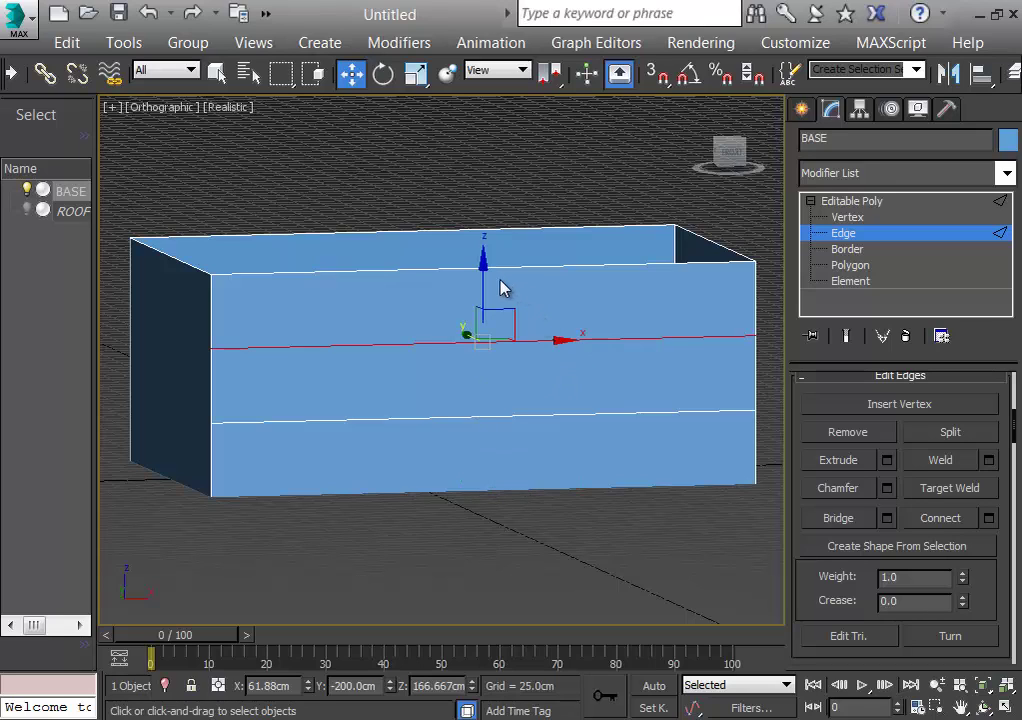
pyautogui.moveTo(484, 278); pyautogui.dragTo(484, 225)
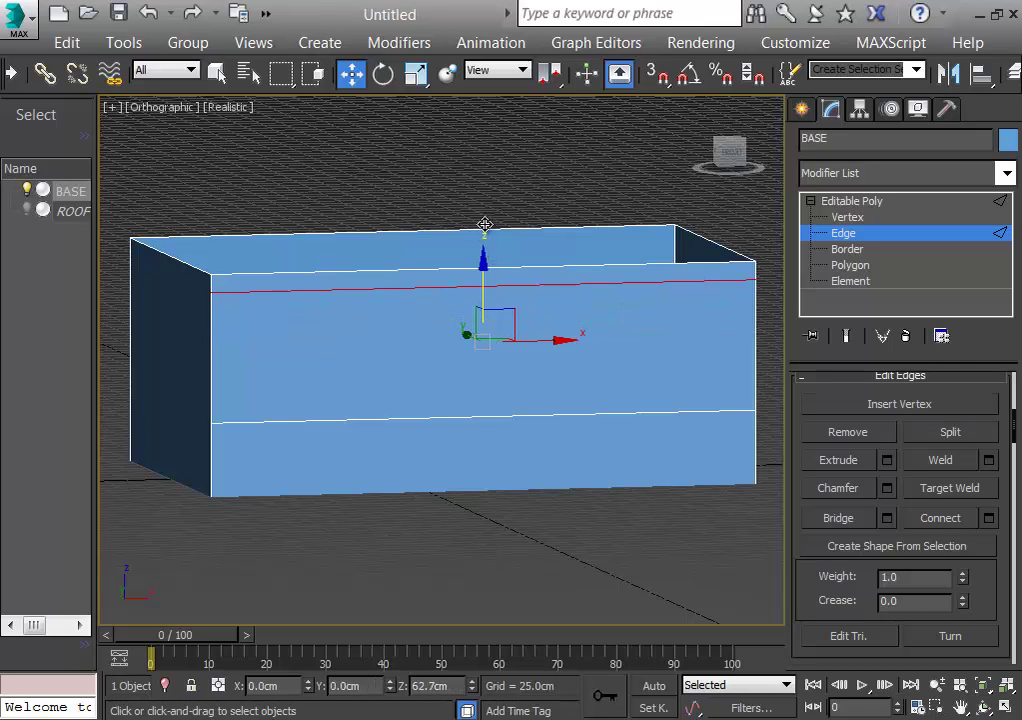
# Step: Raise the lower new horizontal edge on the front wall to a height of about 108 cm
pyautogui.click(472, 416)
pyautogui.moveTo(473, 406); pyautogui.dragTo(481, 388)
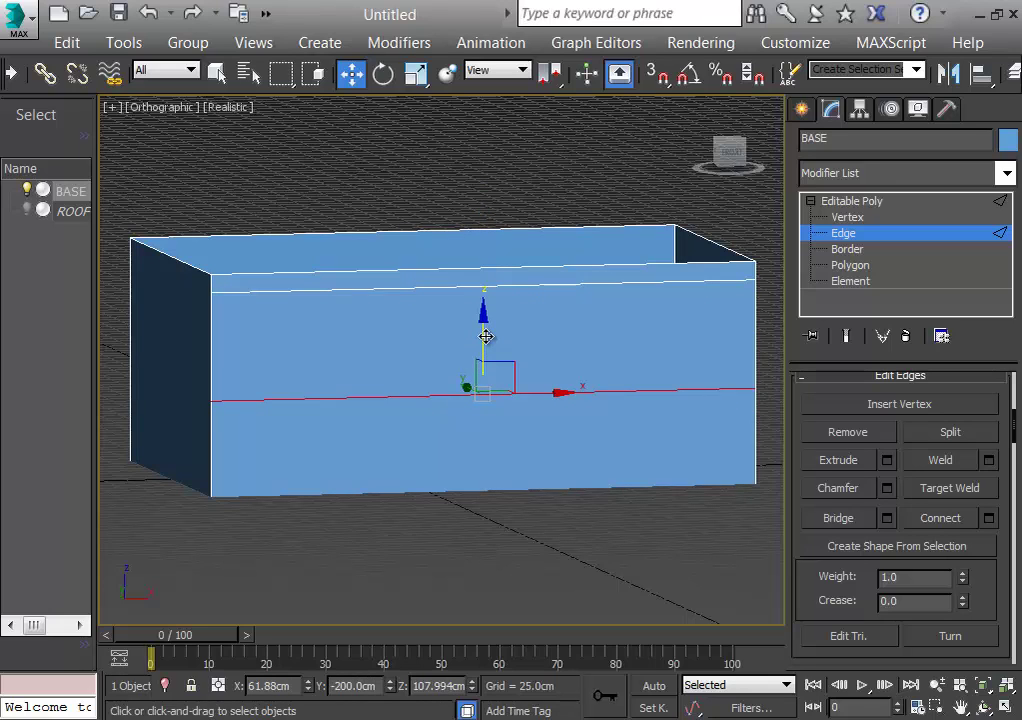
pyautogui.moveTo(485, 317); pyautogui.dragTo(487, 300)
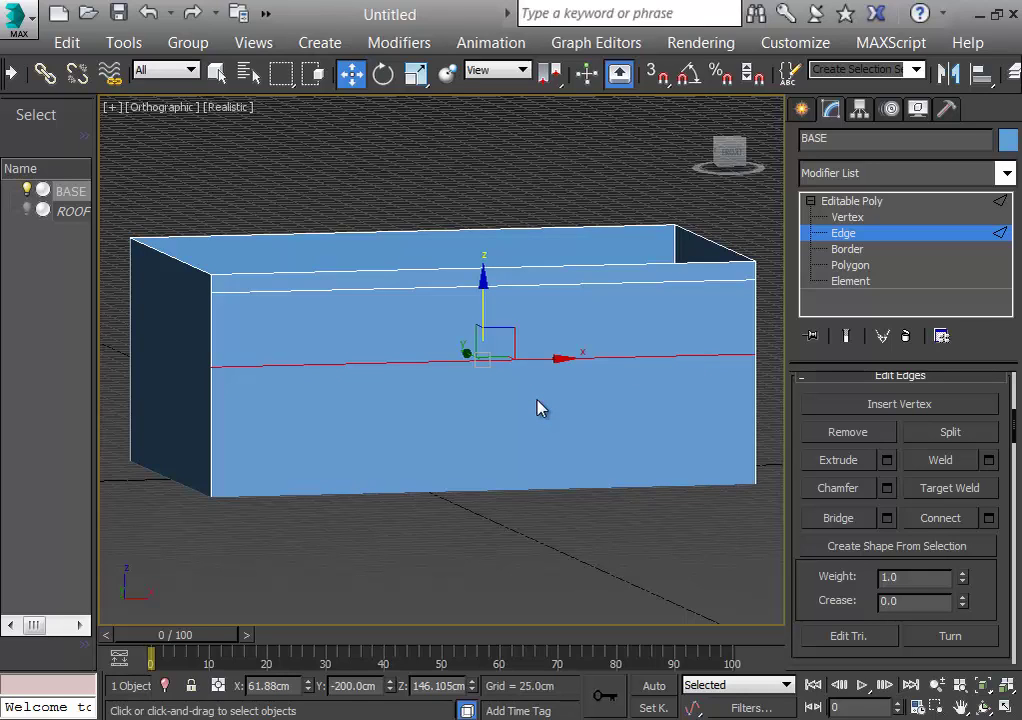
pyautogui.click(482, 327)
pyautogui.click(485, 363)
pyautogui.moveTo(485, 363)
pyautogui.mouseDown()
pyautogui.moveTo(486, 292)
pyautogui.moveTo(486, 352)
pyautogui.mouseUp()
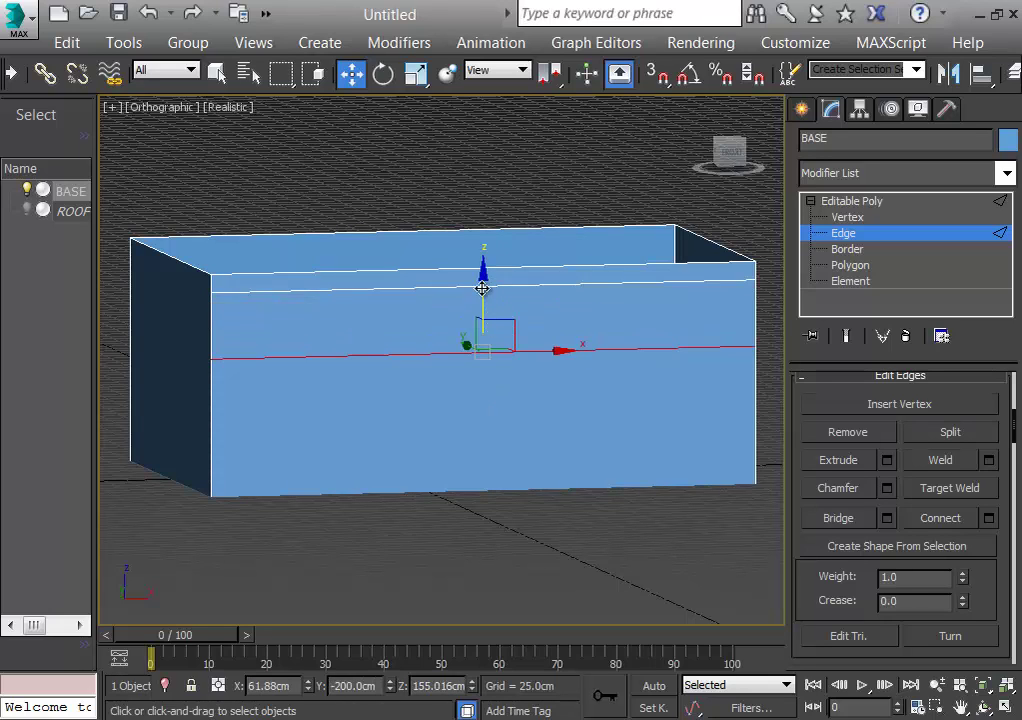
pyautogui.moveTo(482, 288); pyautogui.dragTo(482, 330)
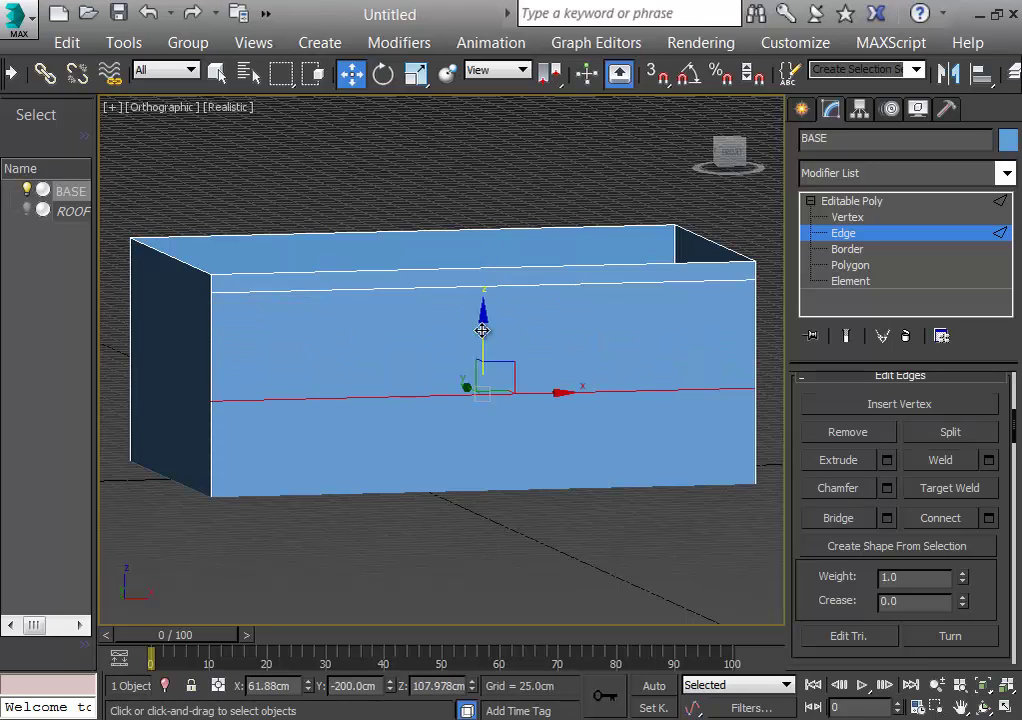
# Step: Connect the two inner horizontal edges and the bottom edge of the front wall with 3 vertical segments
pyautogui.click(656, 286)
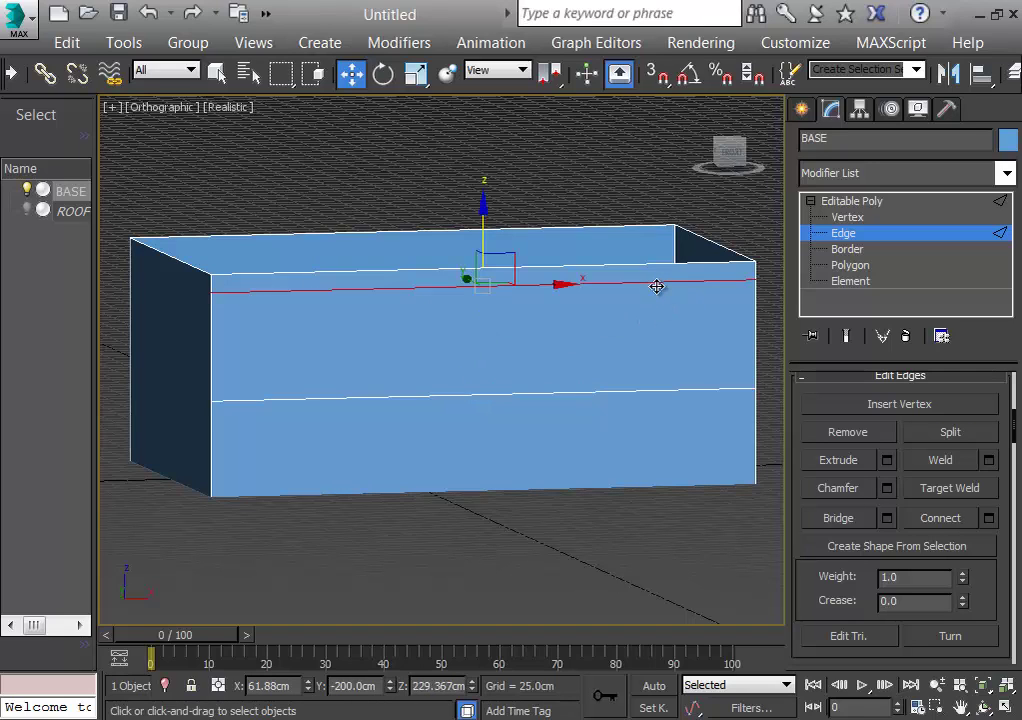
pyautogui.click(651, 390)
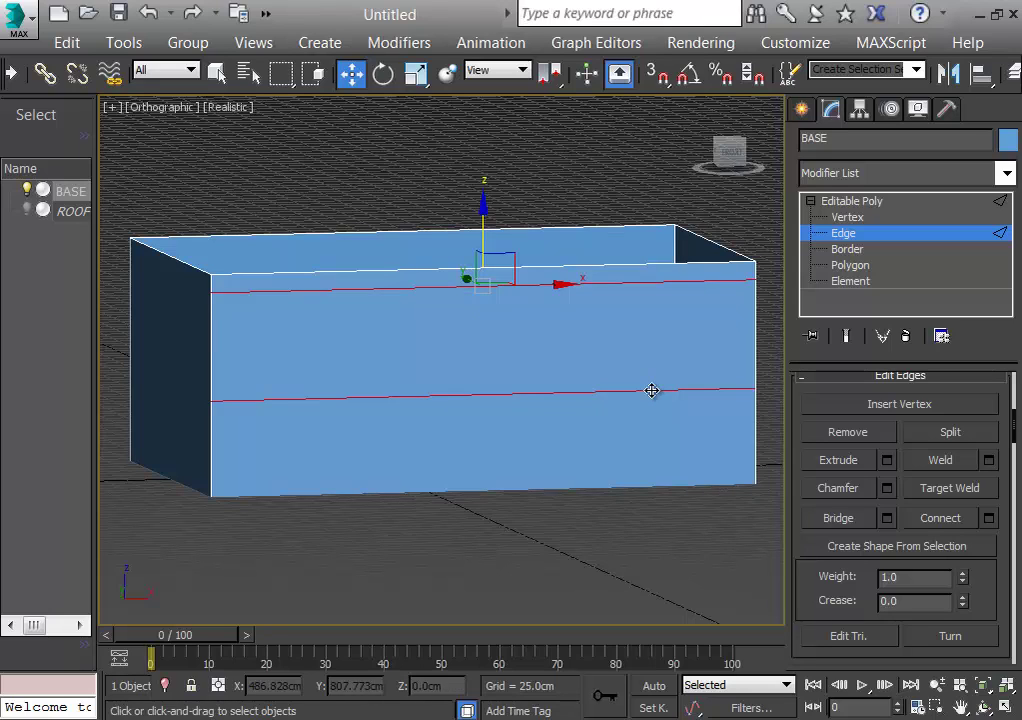
pyautogui.hotkey('ctrl', 'z')
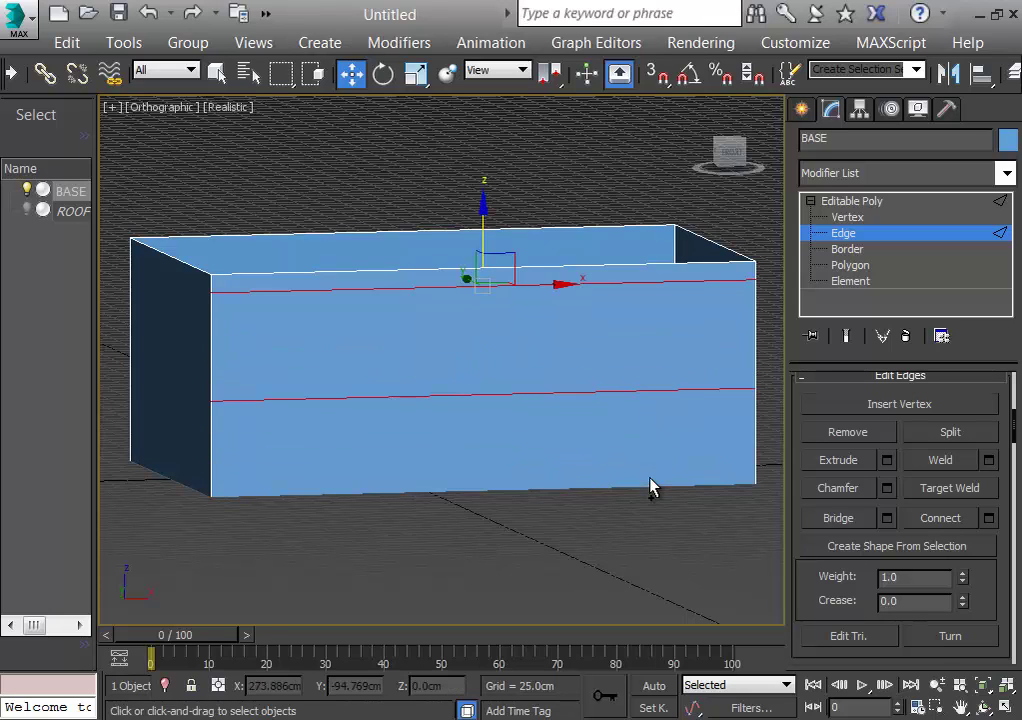
pyautogui.click(642, 488)
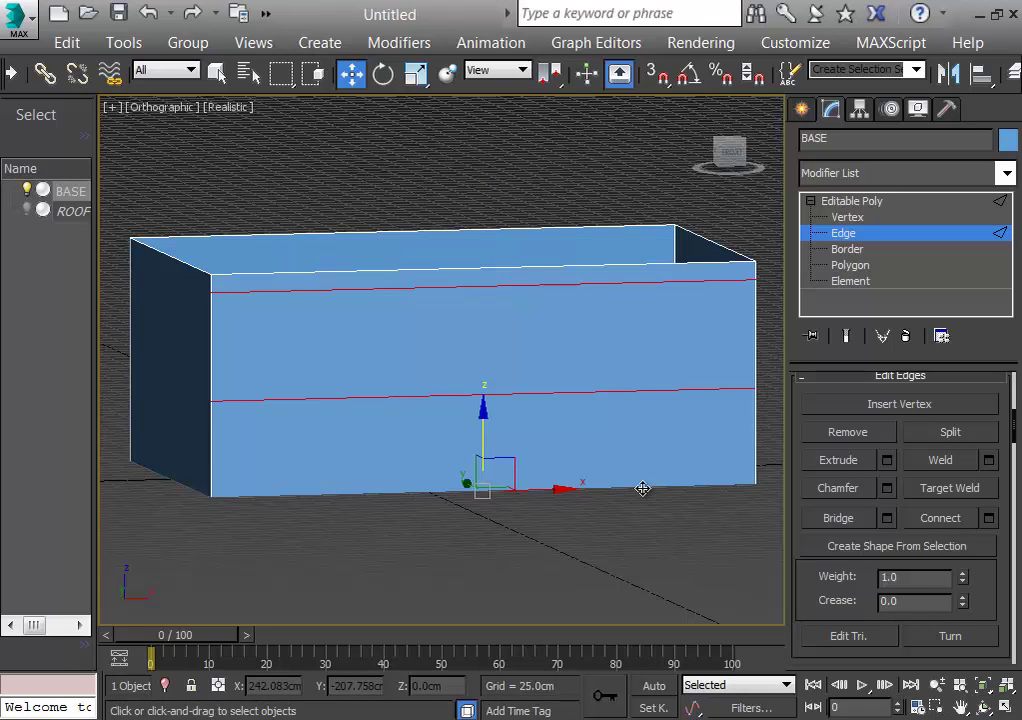
pyautogui.hotkey('ctrl', 'z')
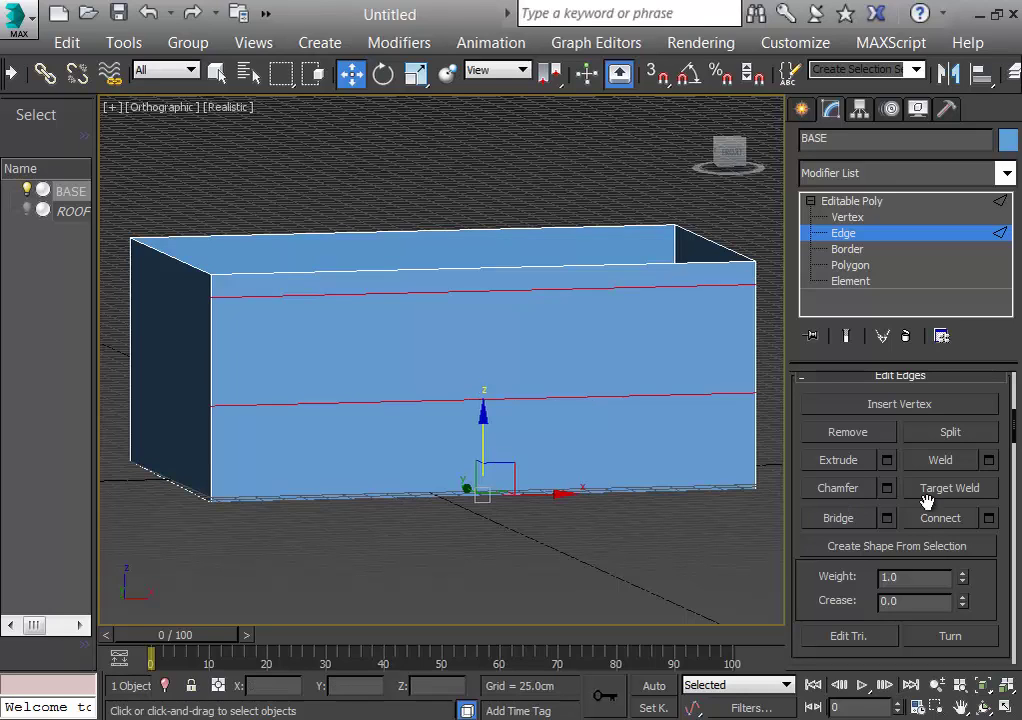
pyautogui.hotkey('ctrl', 'z')
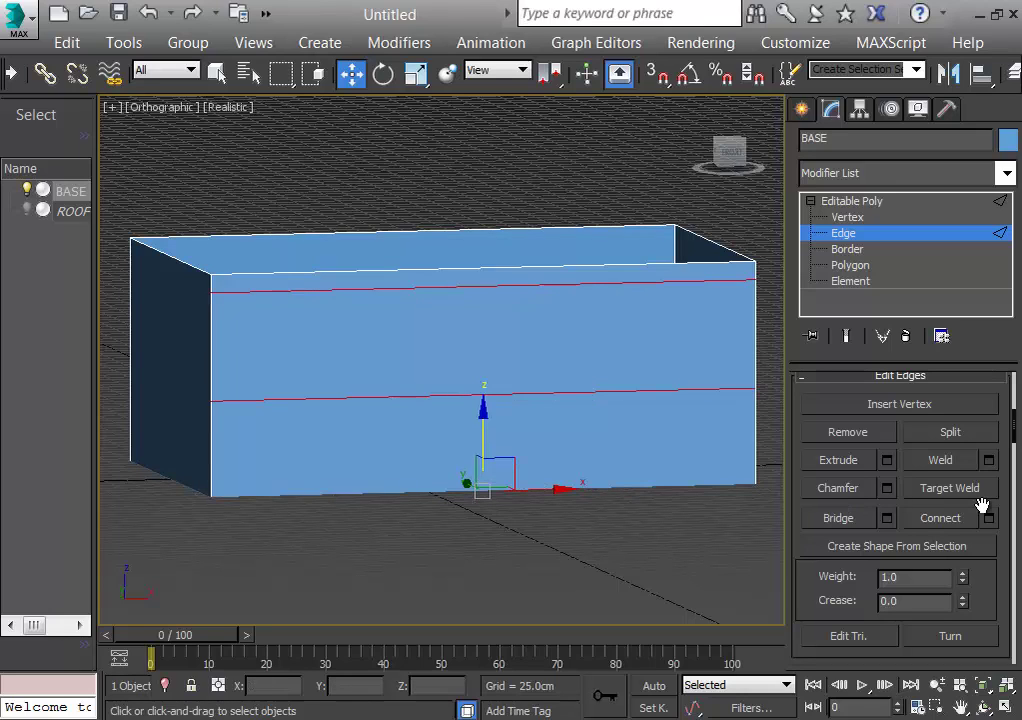
pyautogui.click(988, 518)
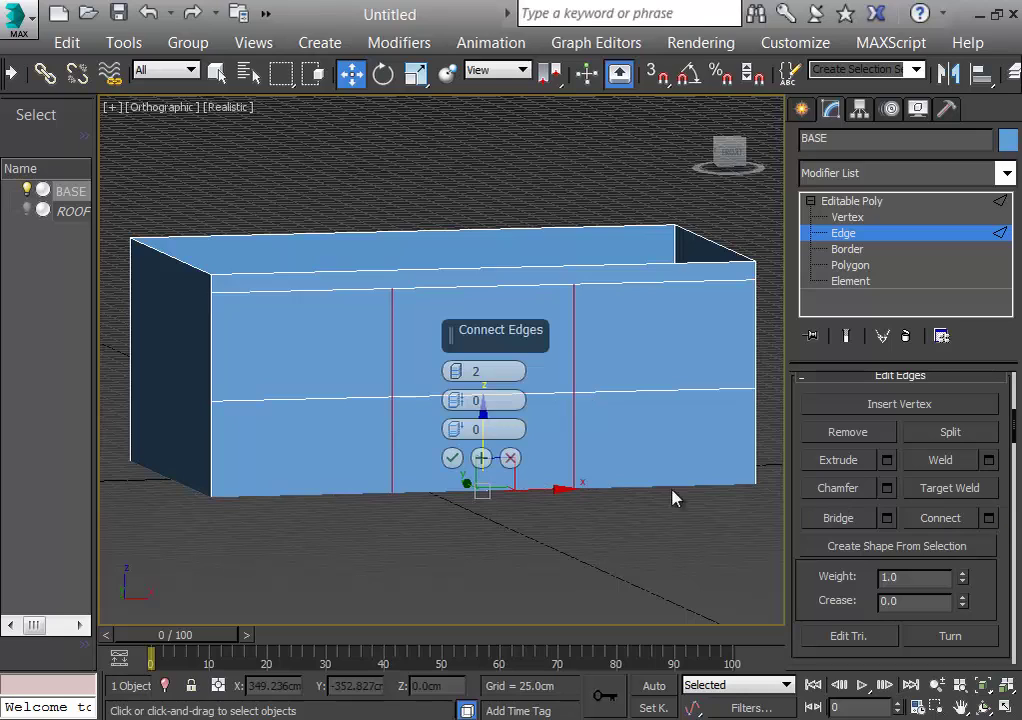
pyautogui.click(456, 368)
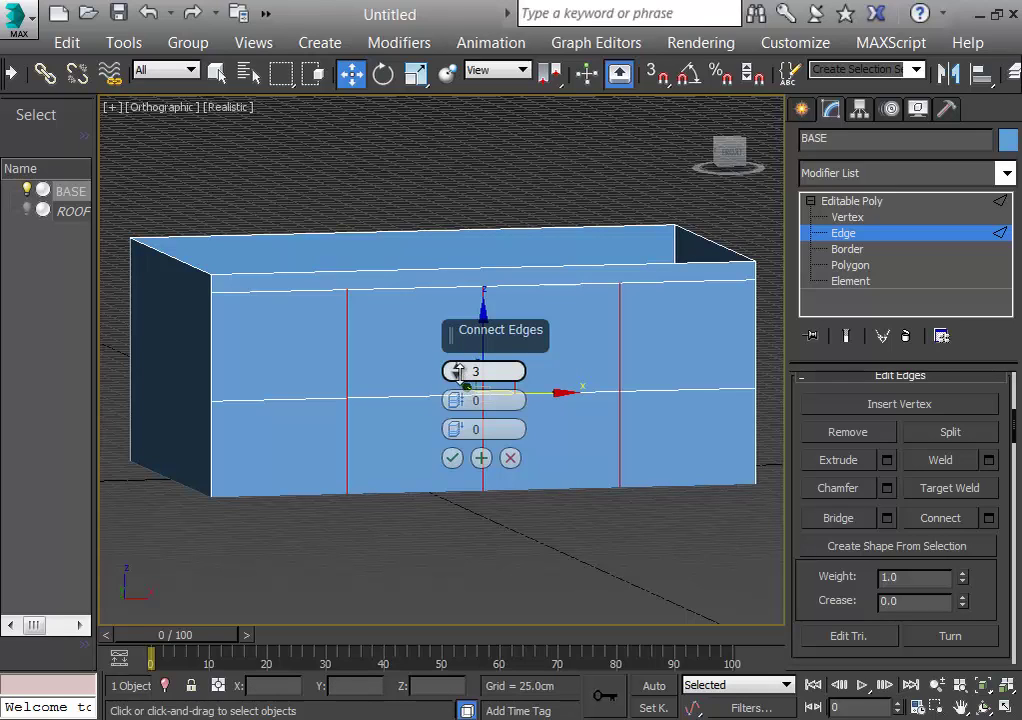
pyautogui.click(458, 377)
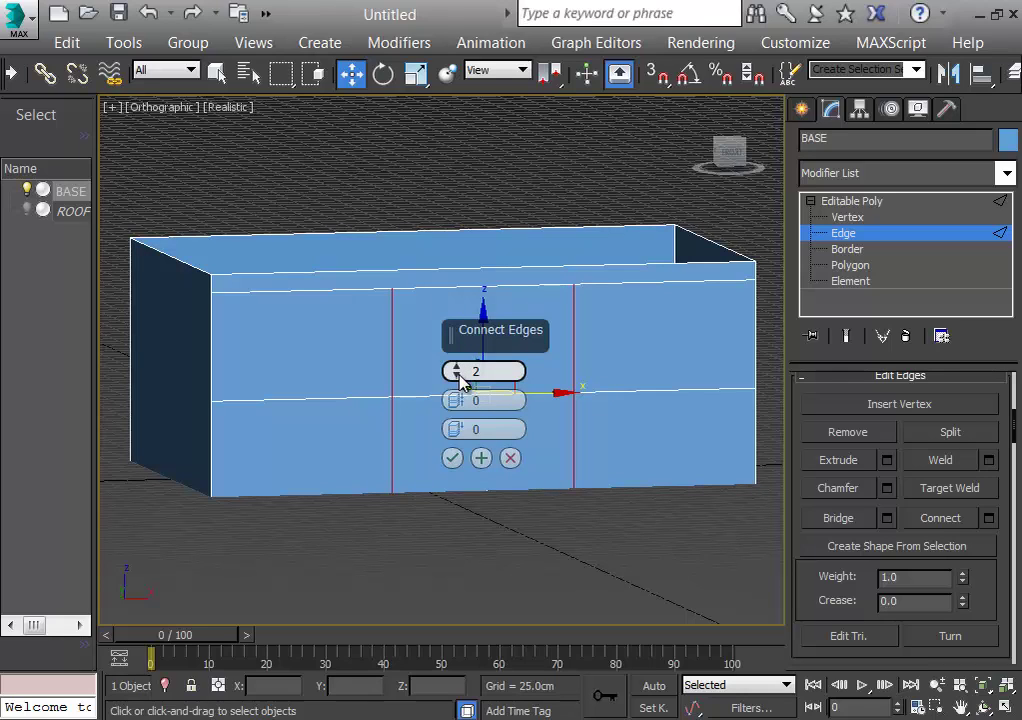
pyautogui.click(456, 368)
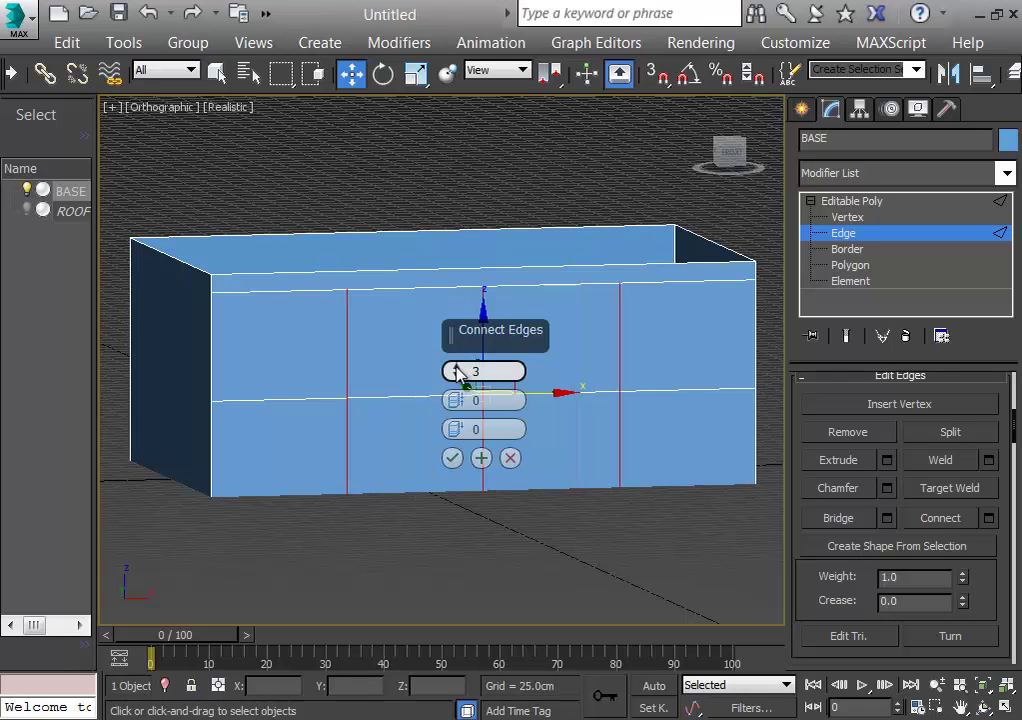
pyautogui.click(452, 458)
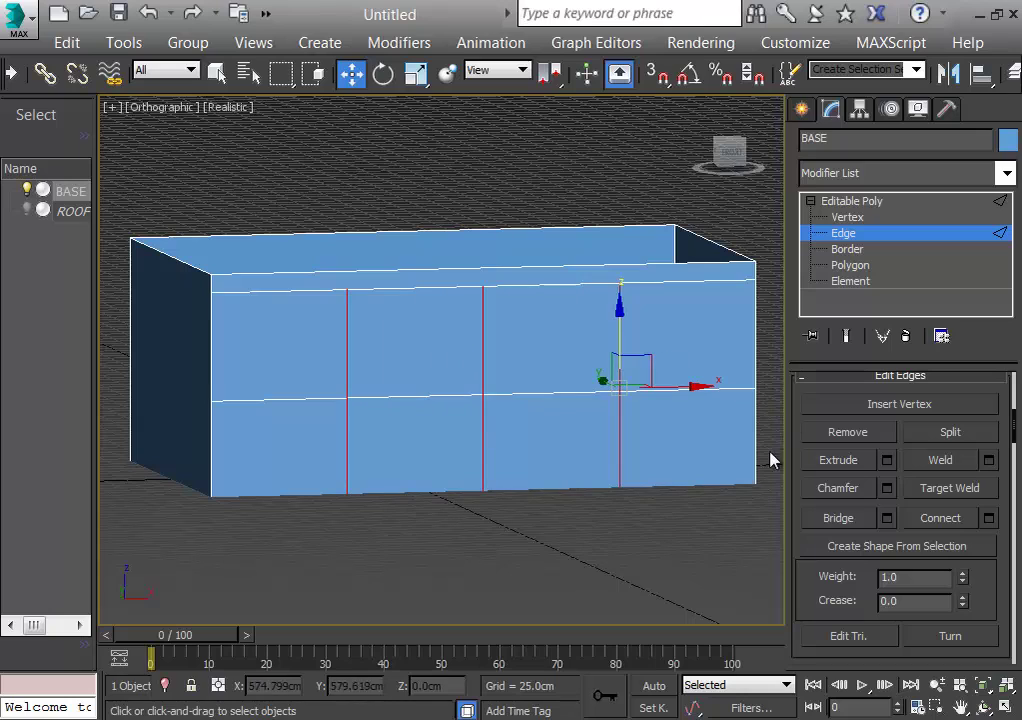
pyautogui.click(713, 548)
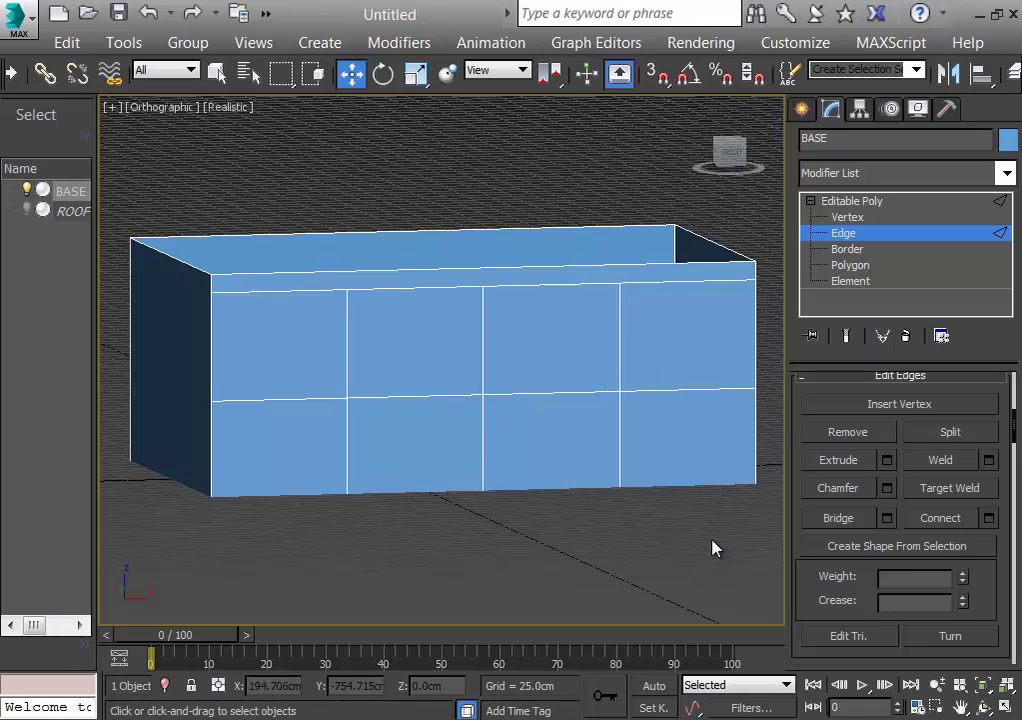
# Step: Move the rightmost new vertical edge line on the front wall along X to about 348 cm
pyautogui.click(617, 330)
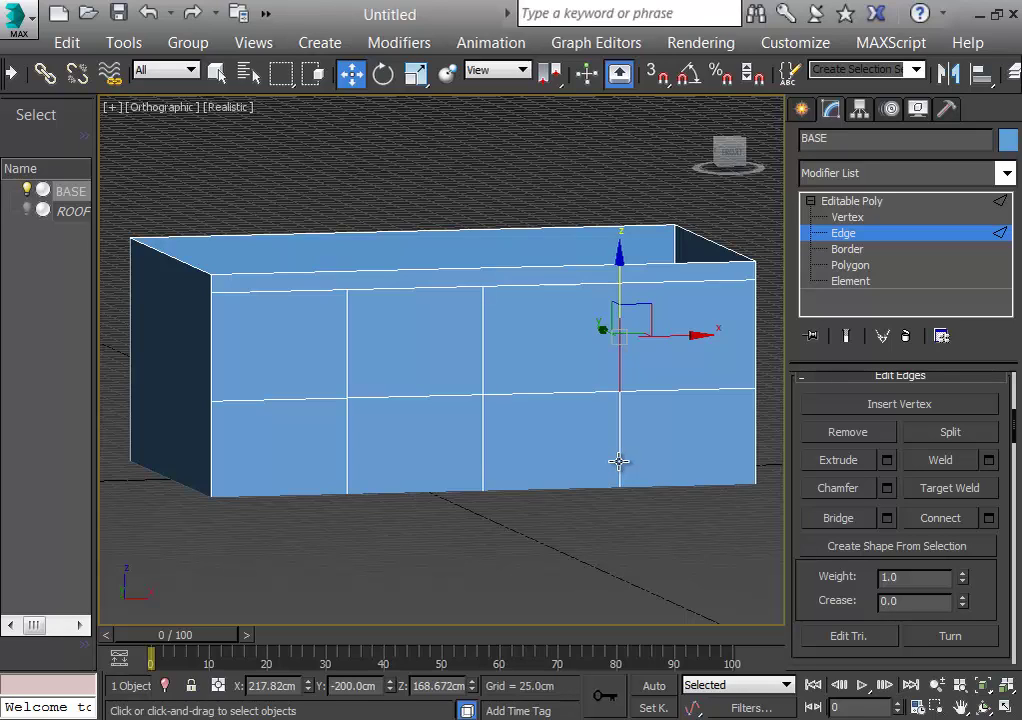
pyautogui.moveTo(619, 461); pyautogui.dragTo(655, 423)
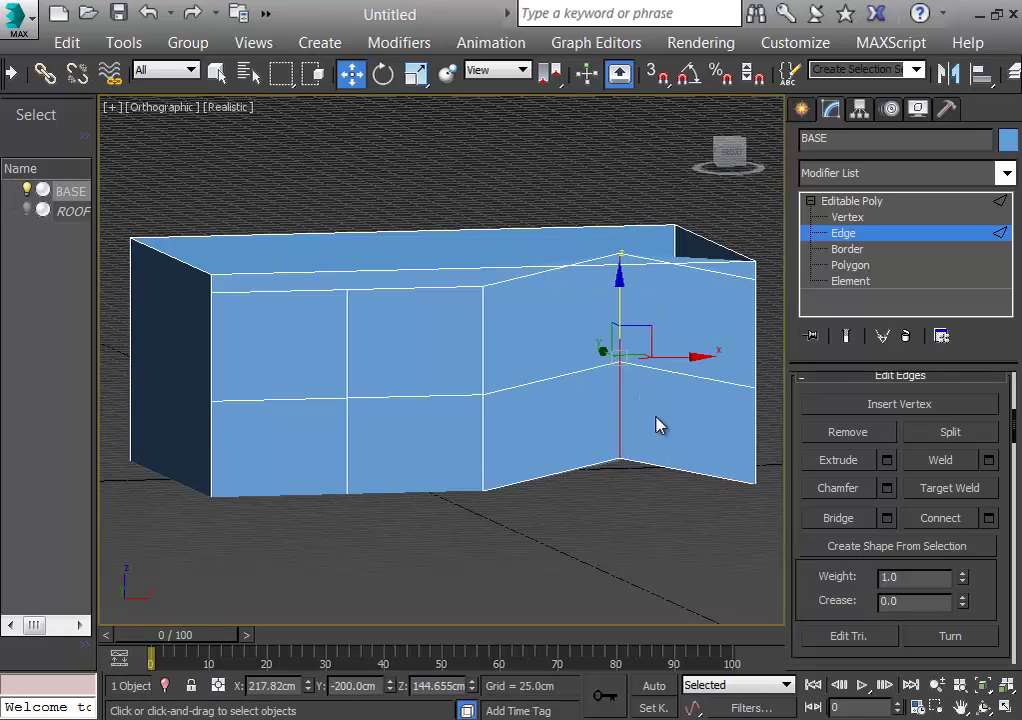
pyautogui.hotkey('ctrl', 'z')
pyautogui.moveTo(684, 391); pyautogui.dragTo(782, 410)
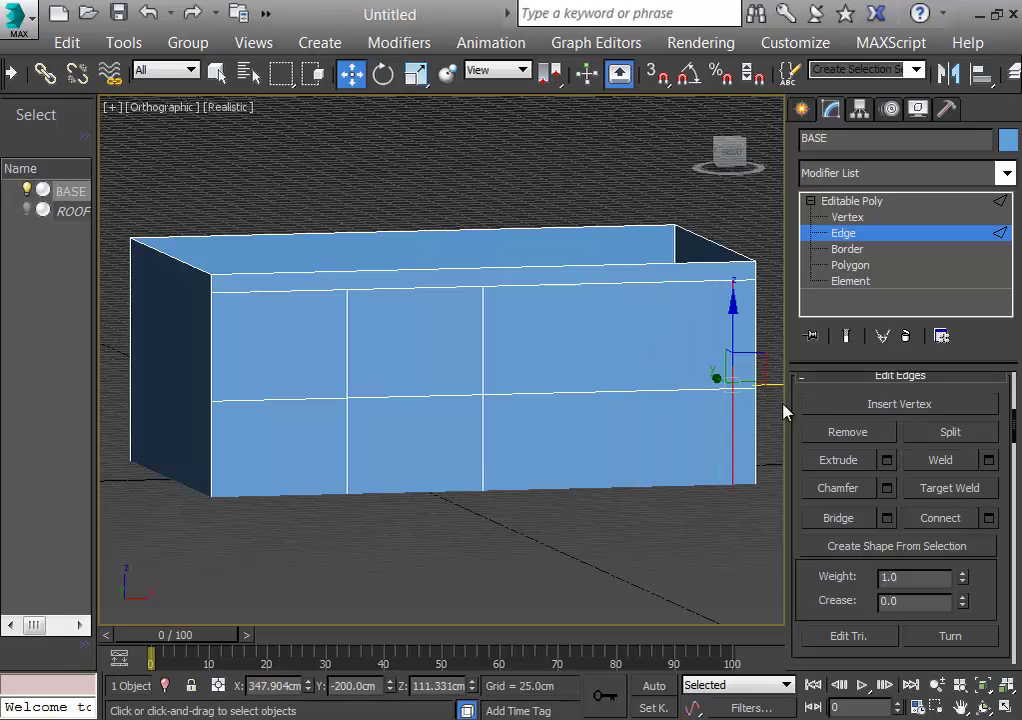
# Step: Move the front wall's middle vertical edge line to X about 216 cm and the leftmost one to about -170 cm
pyautogui.click(484, 417)
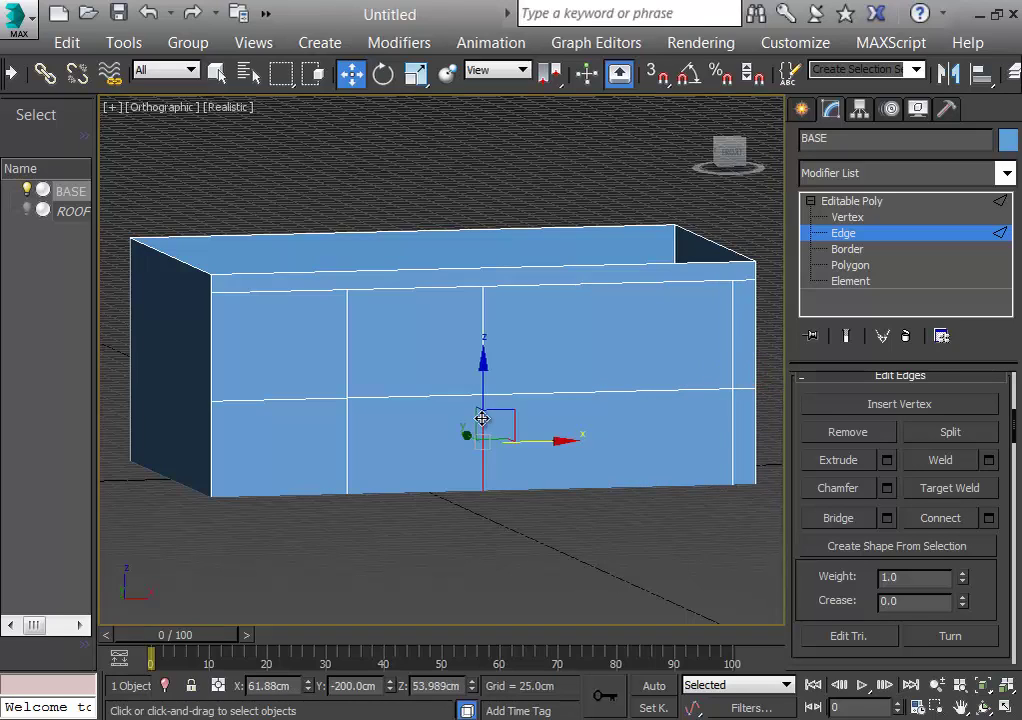
pyautogui.keyDown('ctrl'); pyautogui.click(482, 350); pyautogui.keyUp('ctrl')
pyautogui.moveTo(490, 388); pyautogui.dragTo(672, 395)
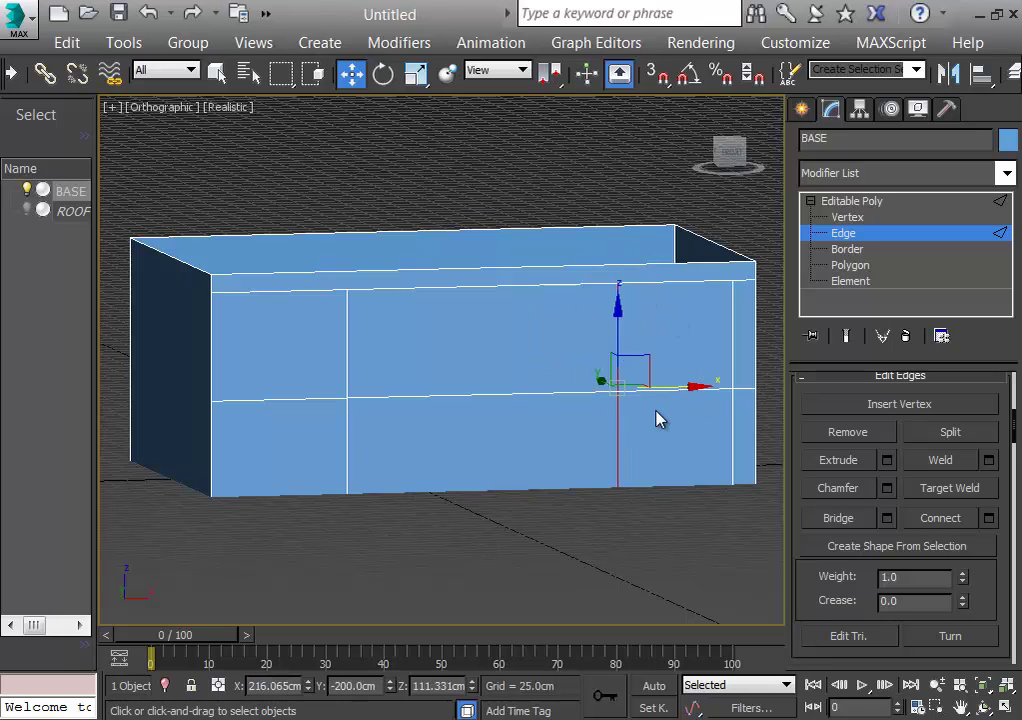
pyautogui.click(429, 552)
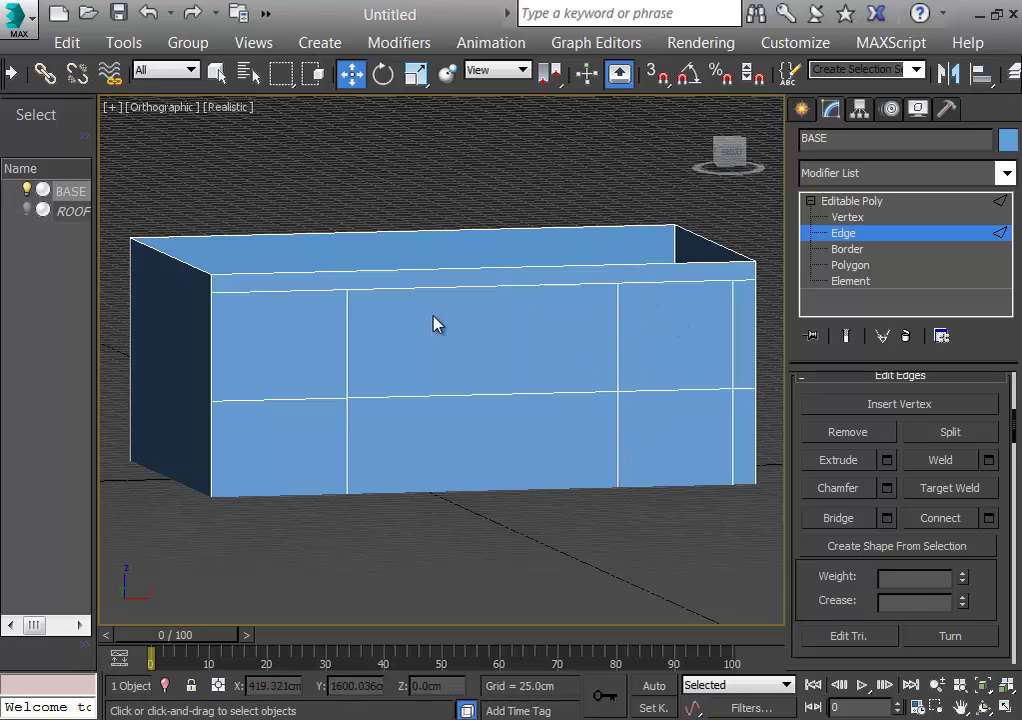
pyautogui.click(348, 340)
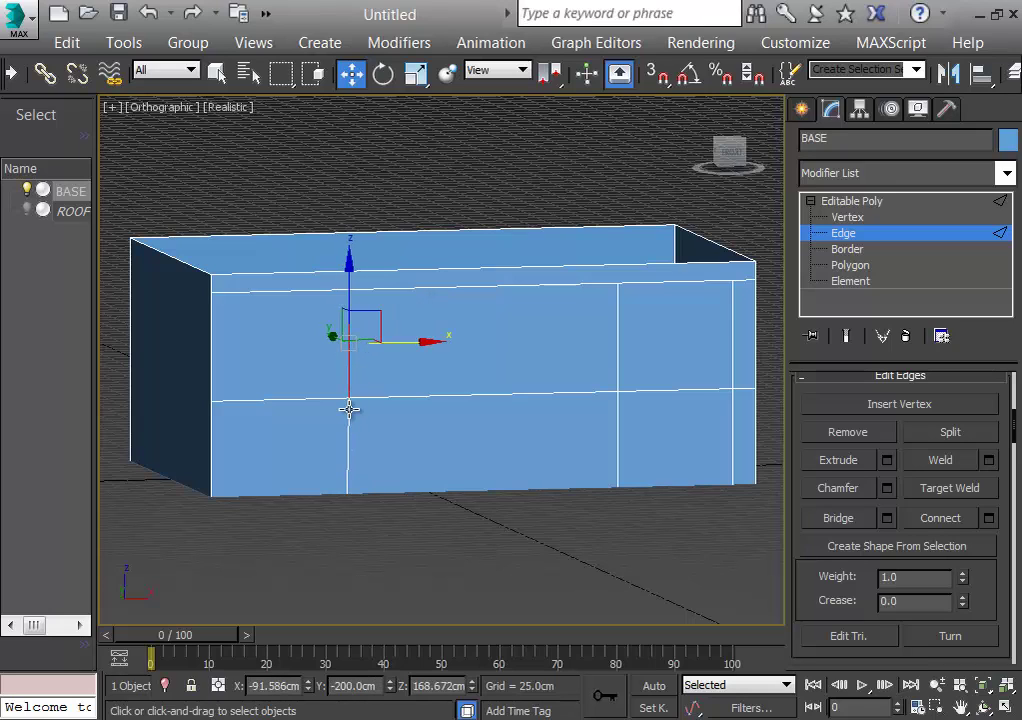
pyautogui.moveTo(349, 409)
pyautogui.mouseDown()
pyautogui.moveTo(347, 424)
pyautogui.moveTo(399, 394)
pyautogui.moveTo(355, 396)
pyautogui.mouseUp()
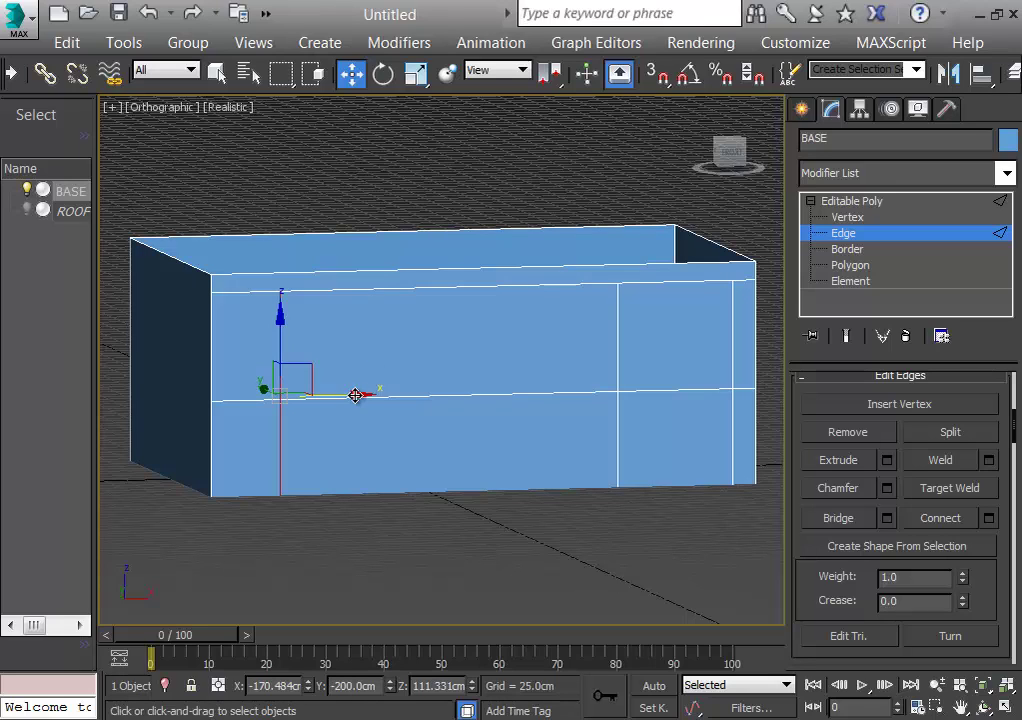
# Step: Connect the upper, middle and bottom horizontal edges of the front wall's wide central section with 1 segment
pyautogui.click(427, 290)
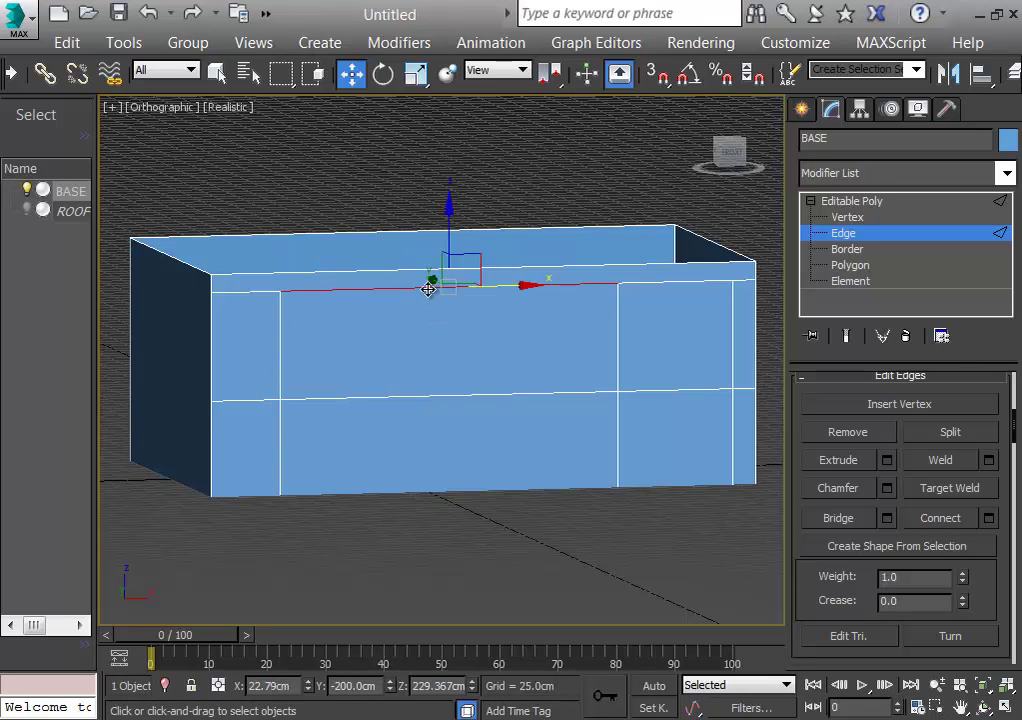
pyautogui.keyDown('ctrl'); pyautogui.click(431, 396); pyautogui.keyUp('ctrl')
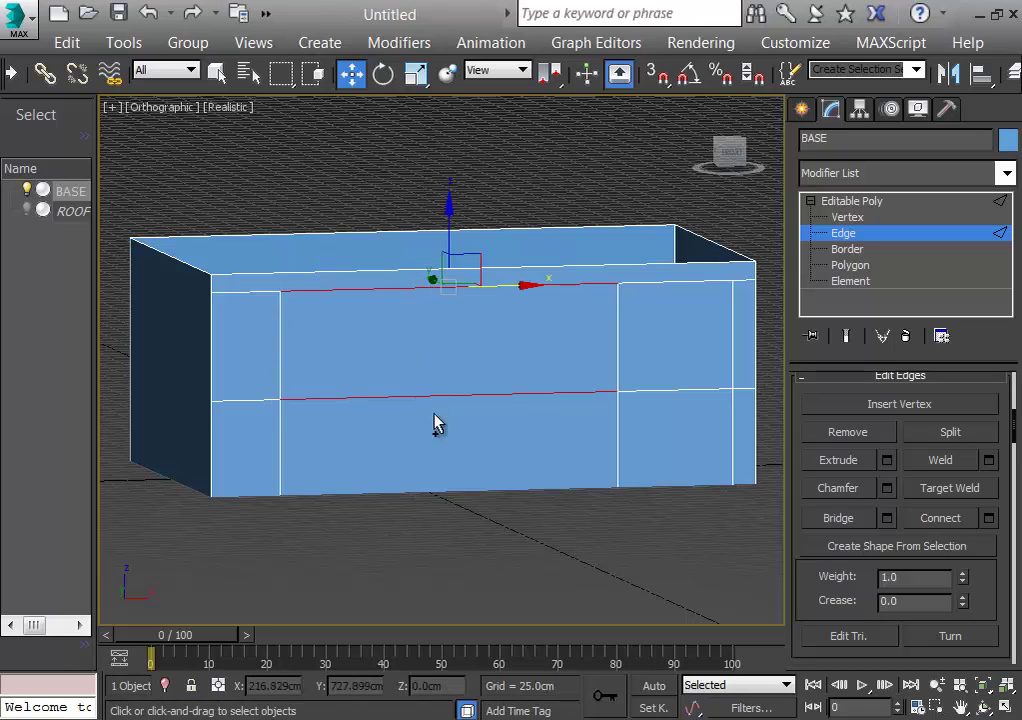
pyautogui.keyDown('ctrl'); pyautogui.click(440, 493); pyautogui.keyUp('ctrl')
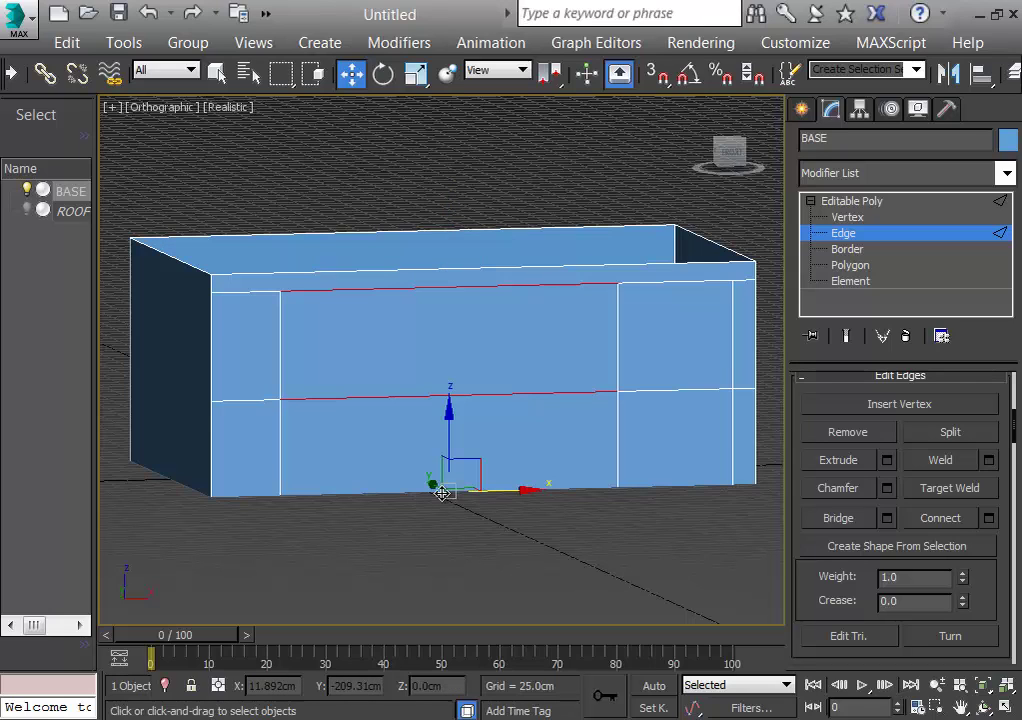
pyautogui.click(988, 518)
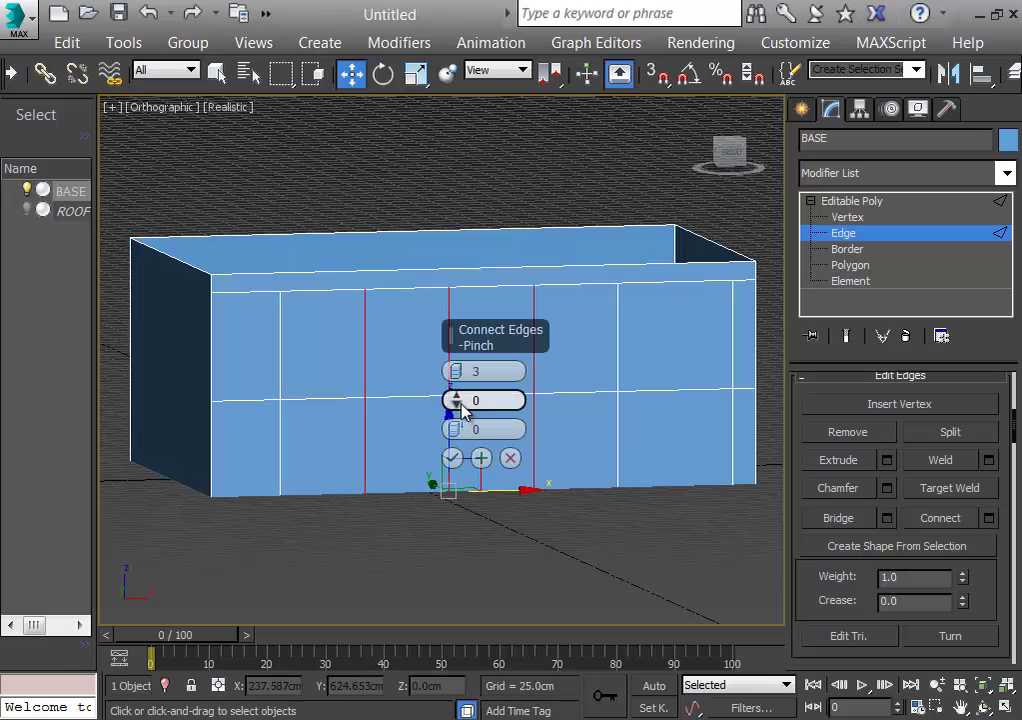
pyautogui.click(456, 376)
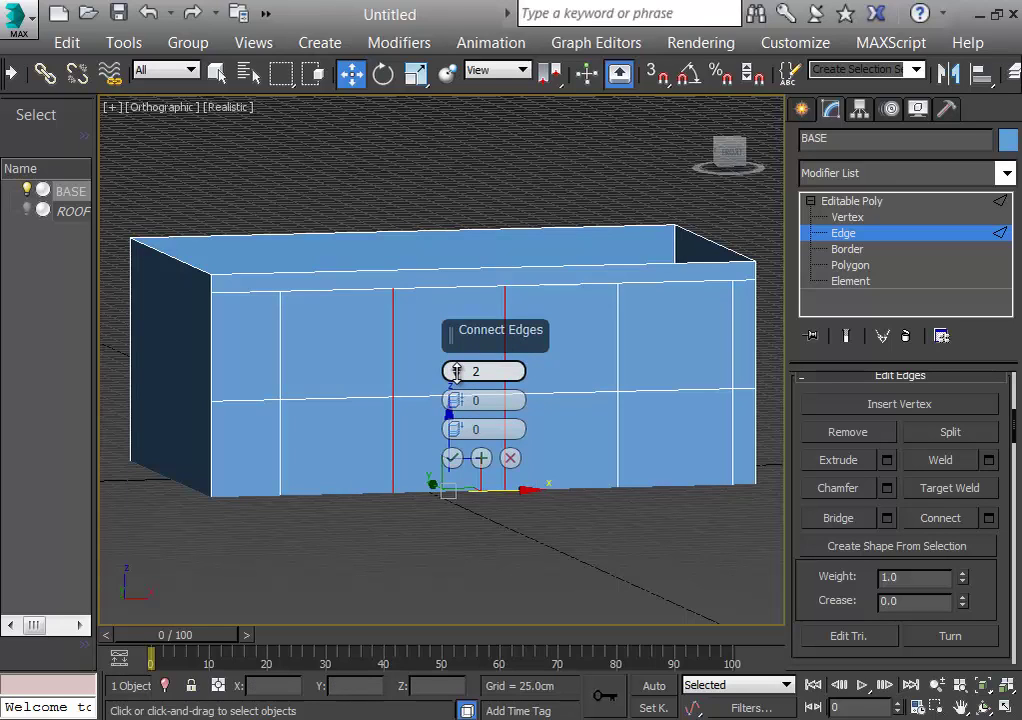
pyautogui.click(457, 377)
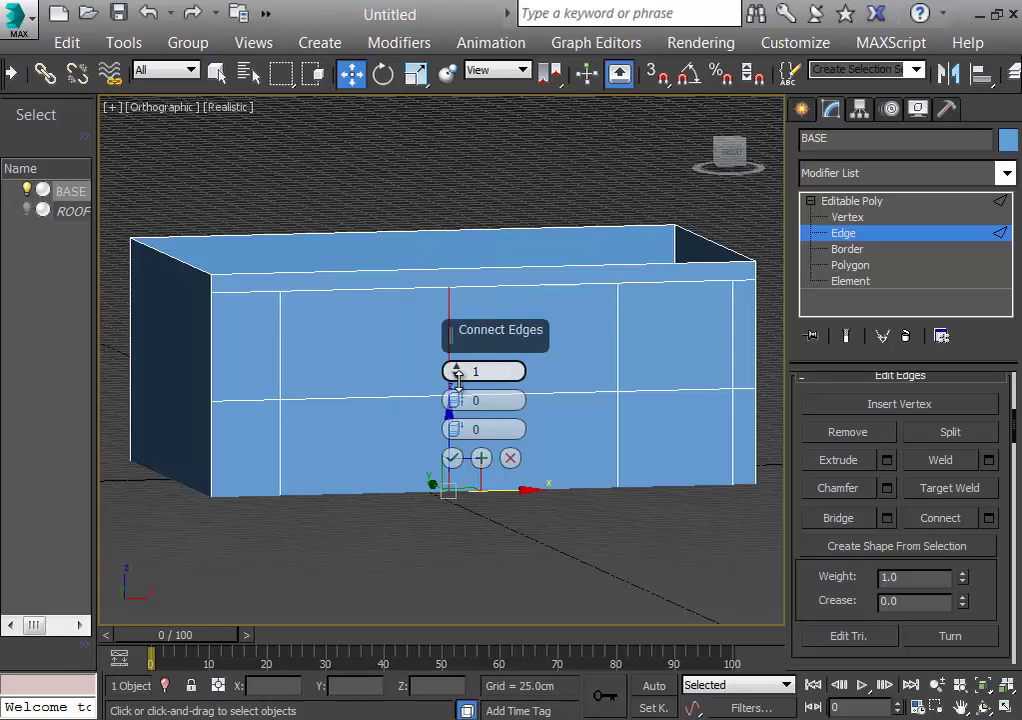
pyautogui.click(452, 457)
pyautogui.click(408, 527)
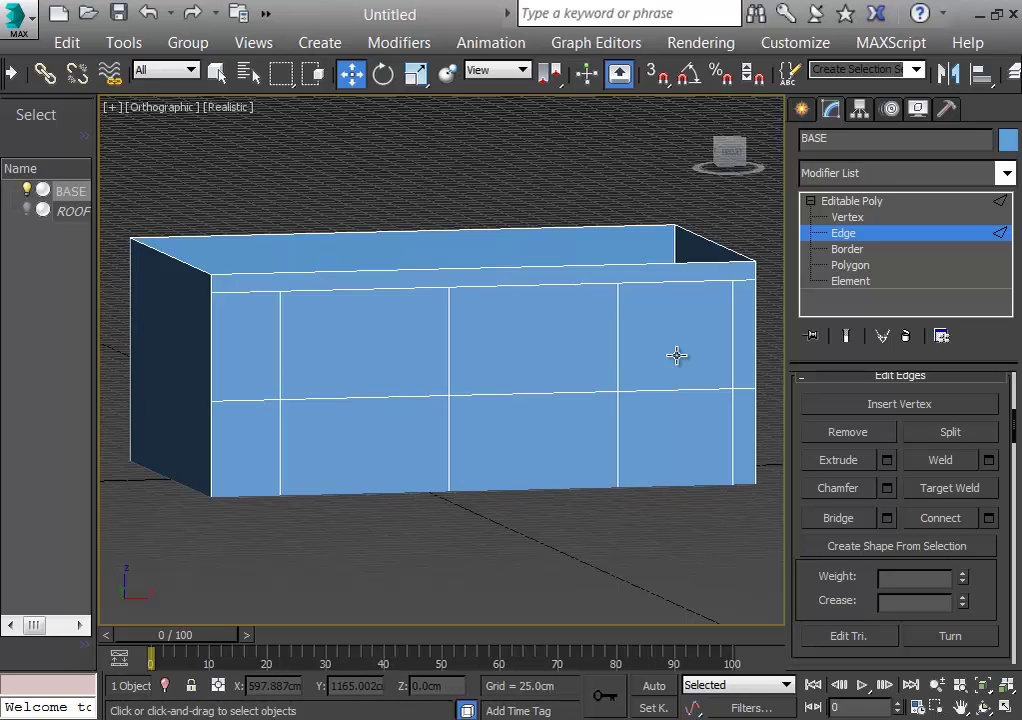
# Step: Delete the two stacked door polygons near the front wall's right end and the upper window polygon left of centre
pyautogui.click(846, 268)
pyautogui.click(660, 332)
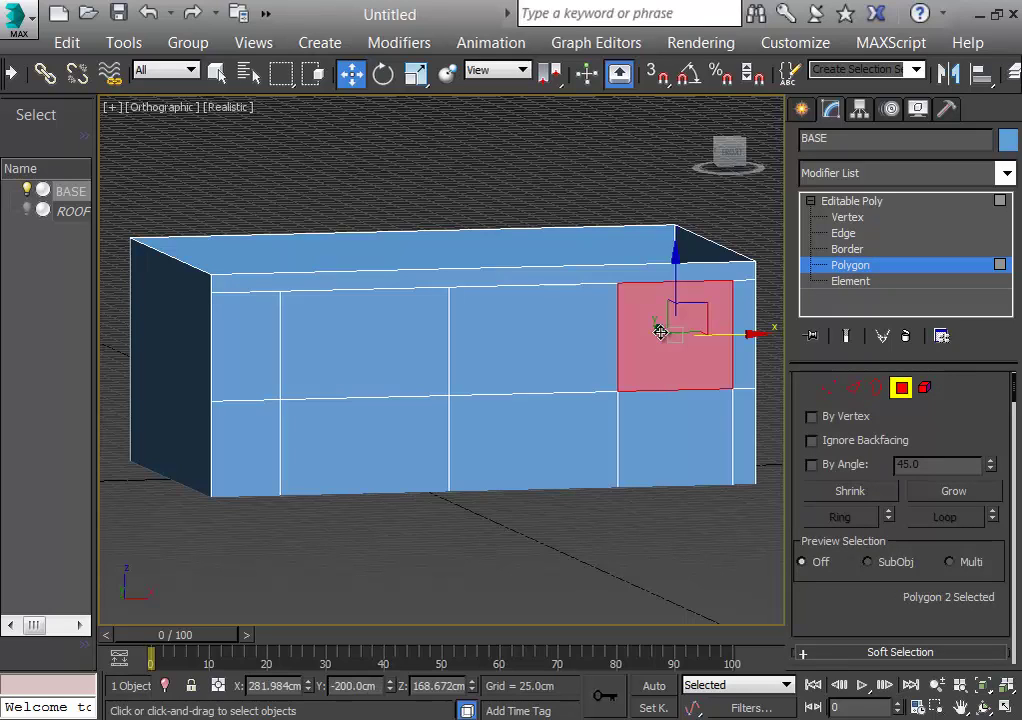
pyautogui.moveTo(660, 332); pyautogui.dragTo(684, 431)
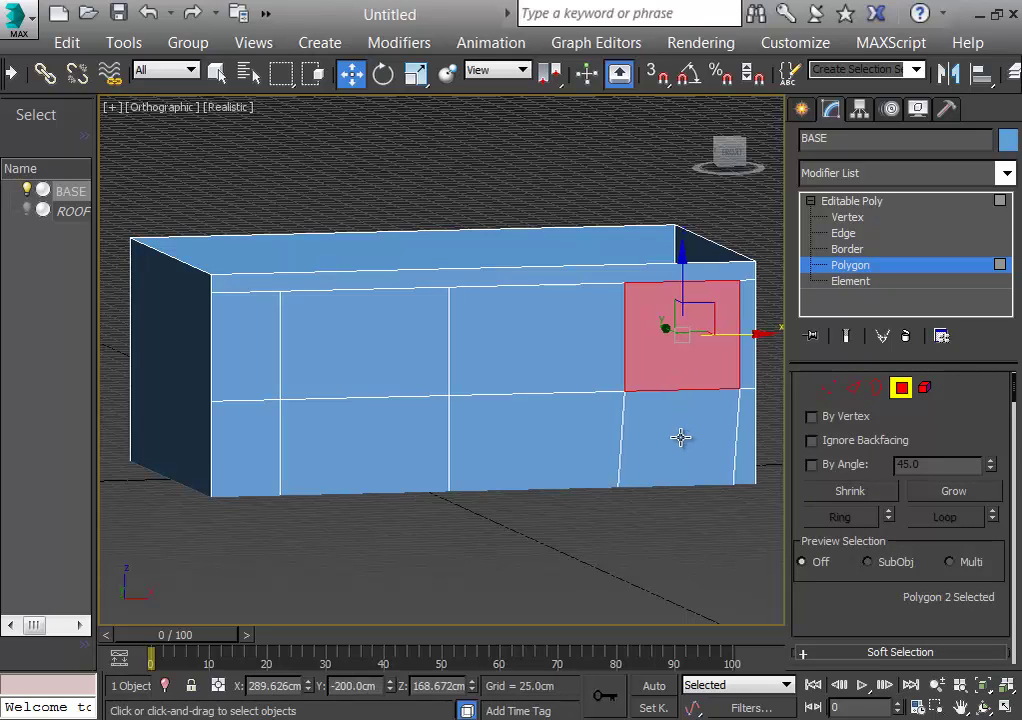
pyautogui.hotkey('ctrl', 'z')
pyautogui.keyDown('ctrl'); pyautogui.click(676, 441); pyautogui.keyUp('ctrl')
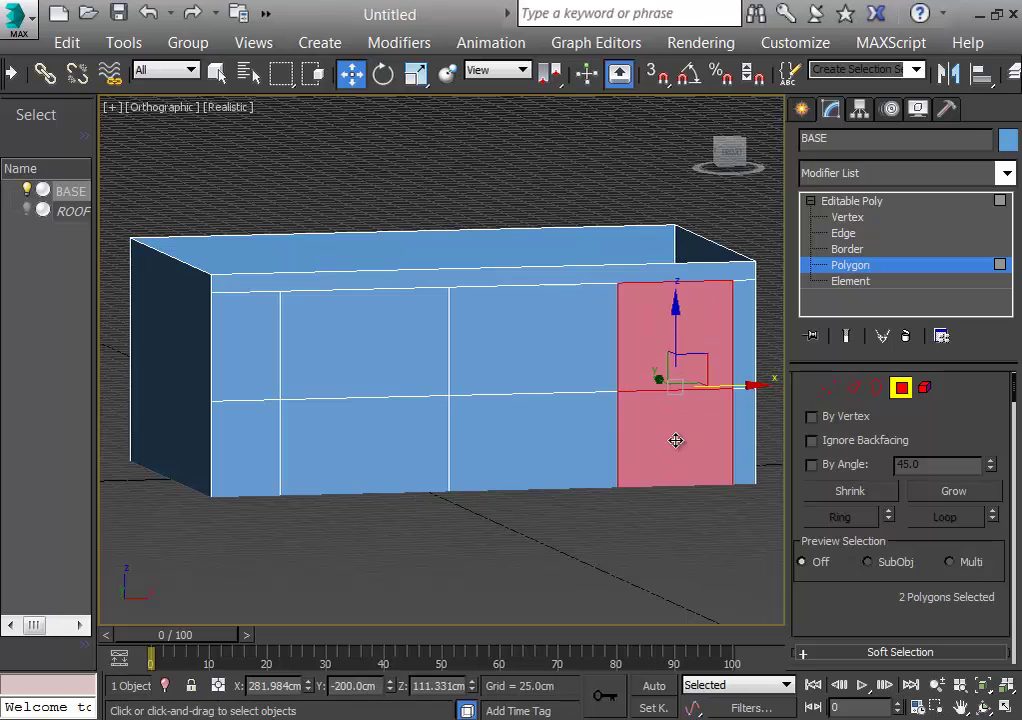
pyautogui.moveTo(676, 441); pyautogui.dragTo(449, 411)
pyautogui.hotkey('ctrl', 'z')
pyautogui.keyDown('ctrl'); pyautogui.click(385, 372); pyautogui.keyUp('ctrl')
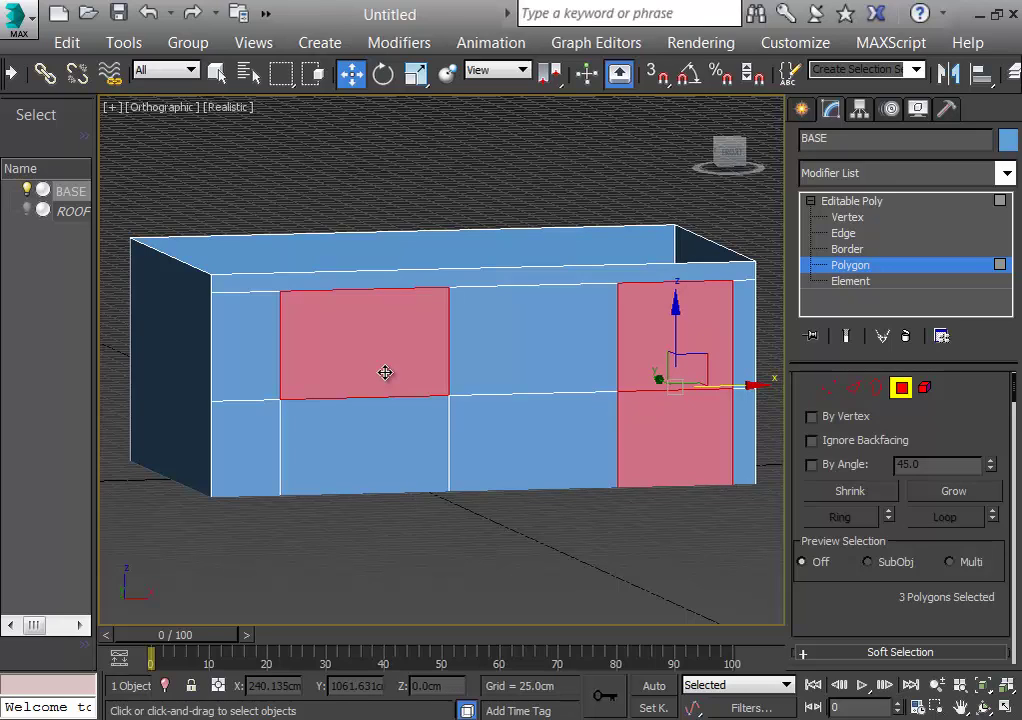
pyautogui.press('Delete')
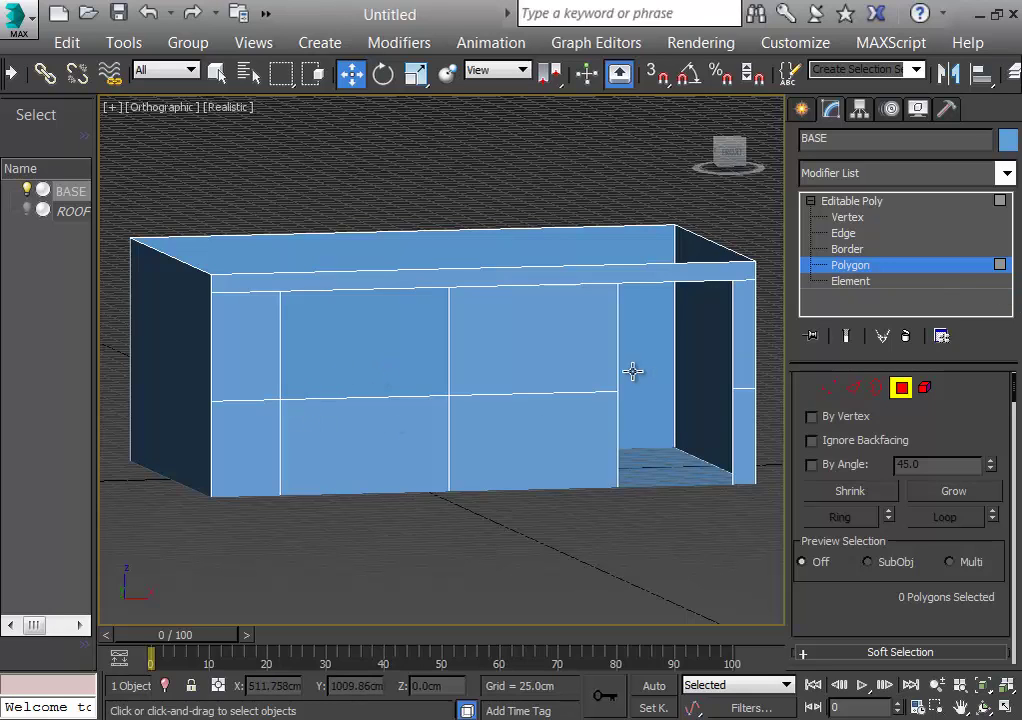
# Step: Try to inset the polygons of both end walls by about 43.8 cm
pyautogui.moveTo(522, 538); pyautogui.dragTo(672, 553, button='middle')
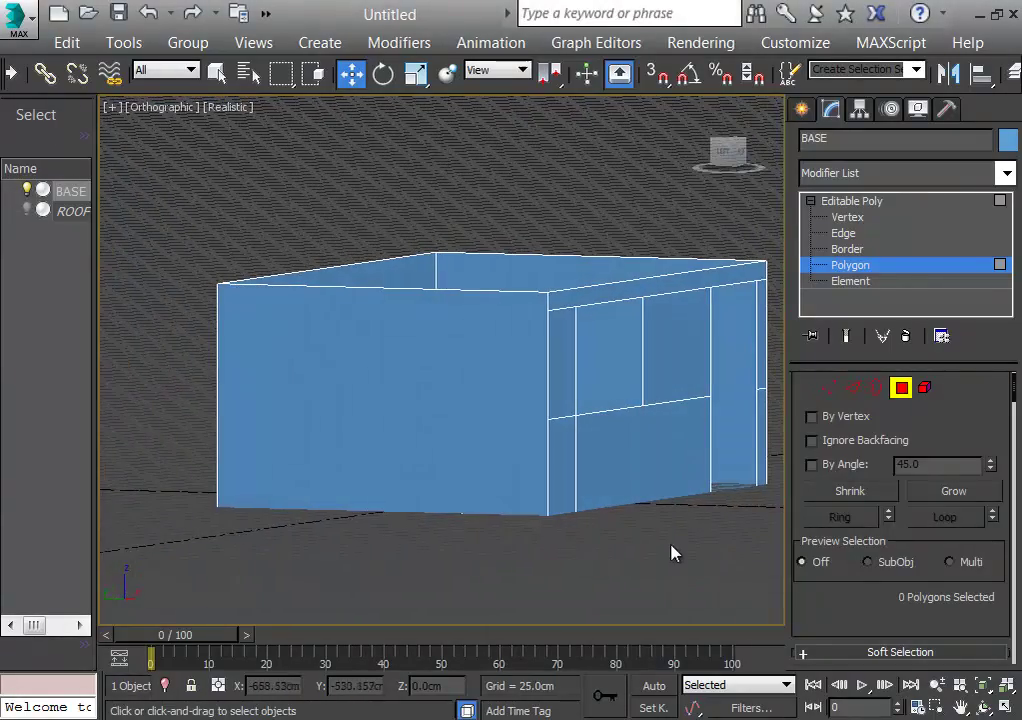
pyautogui.click(441, 436)
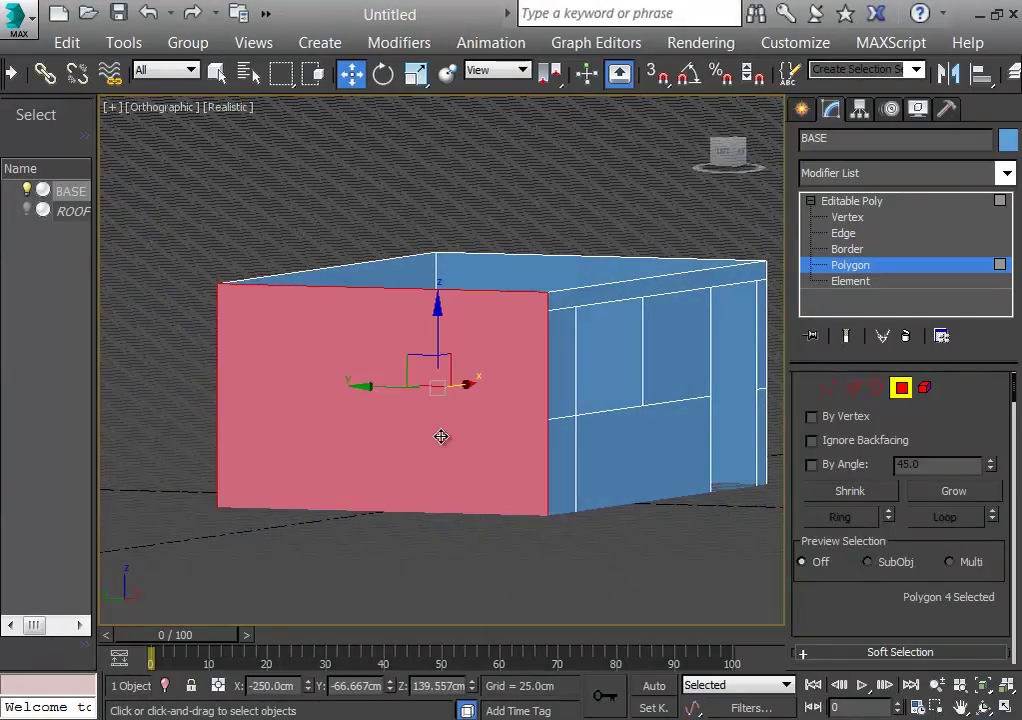
pyautogui.keyDown('alt'); pyautogui.moveTo(675, 543); pyautogui.dragTo(381, 549, button='middle'); pyautogui.keyUp('alt')
pyautogui.hotkey('shift', 'z')
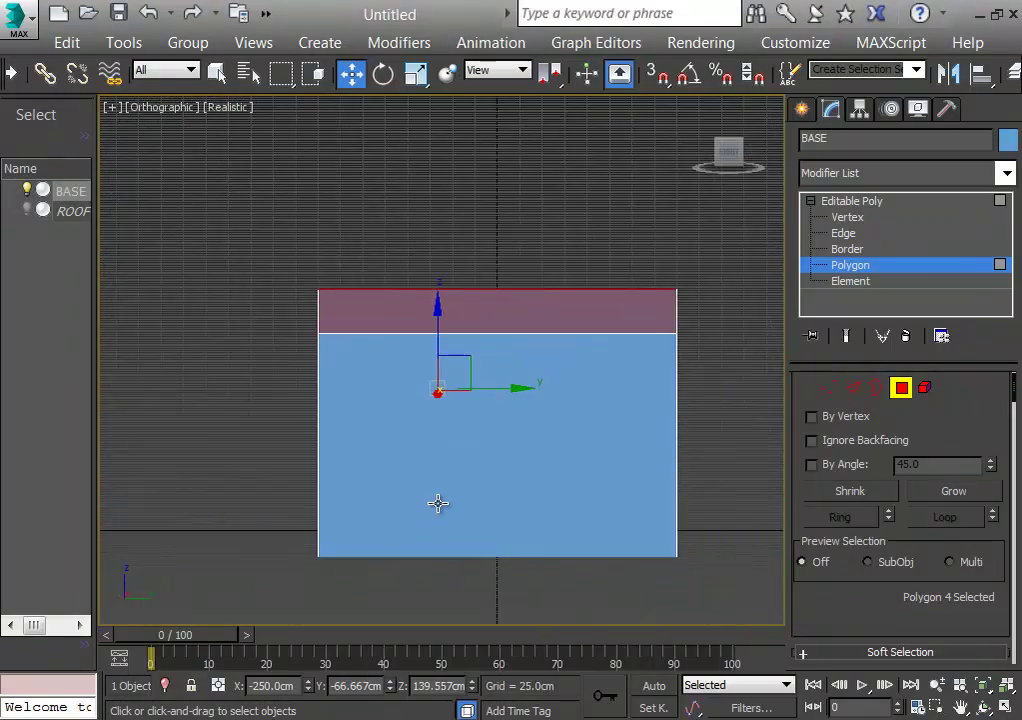
pyautogui.keyDown('ctrl'); pyautogui.click(458, 447); pyautogui.keyUp('ctrl')
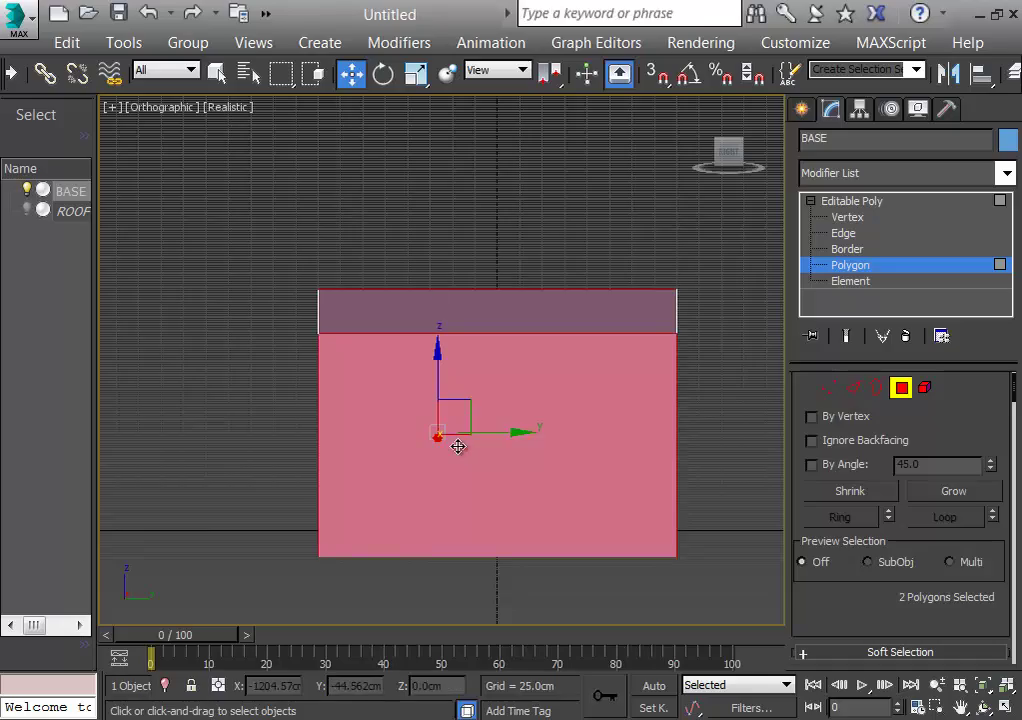
pyautogui.keyDown('alt'); pyautogui.moveTo(579, 533); pyautogui.dragTo(720, 567, button='middle'); pyautogui.keyUp('alt')
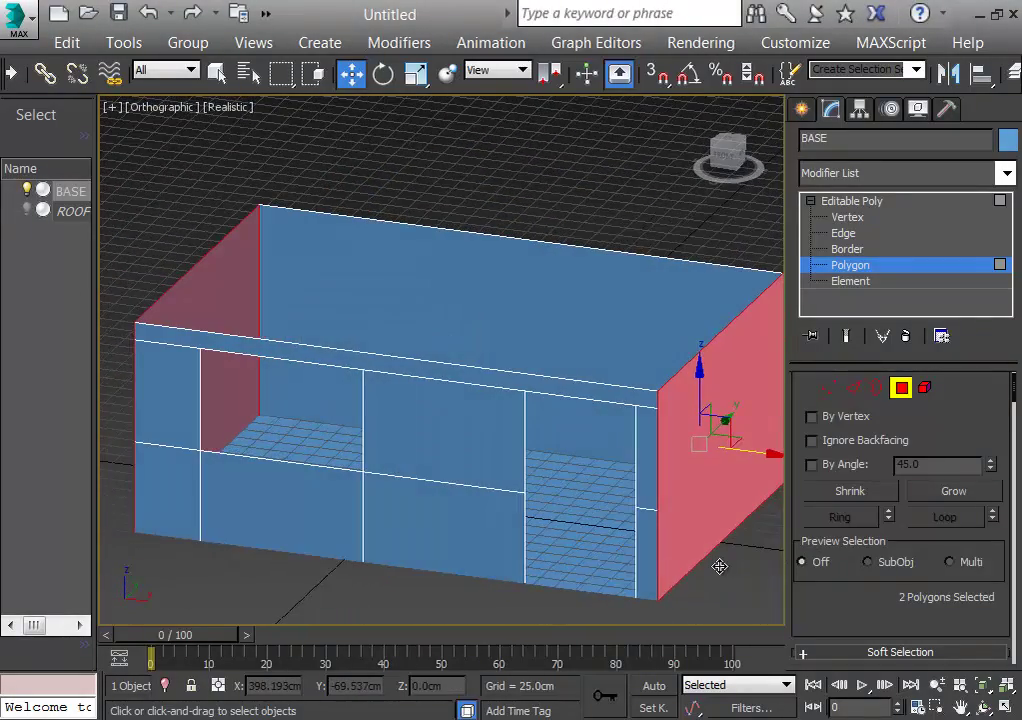
pyautogui.press('p')
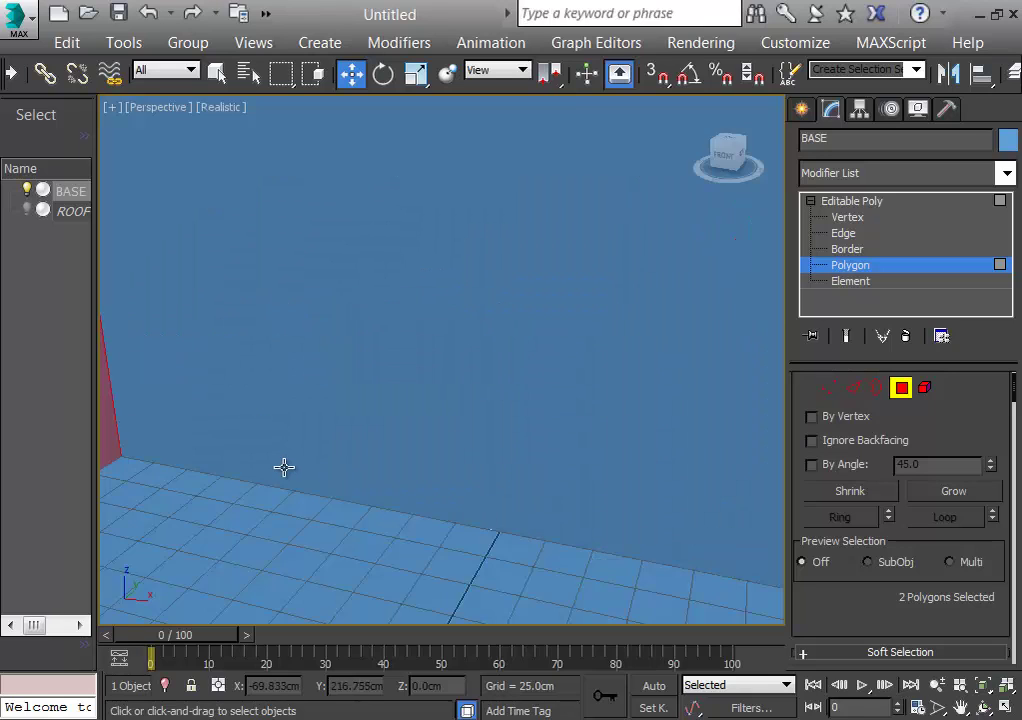
pyautogui.scroll(-5, 280, 466)
pyautogui.scroll(-5, 405, 529)
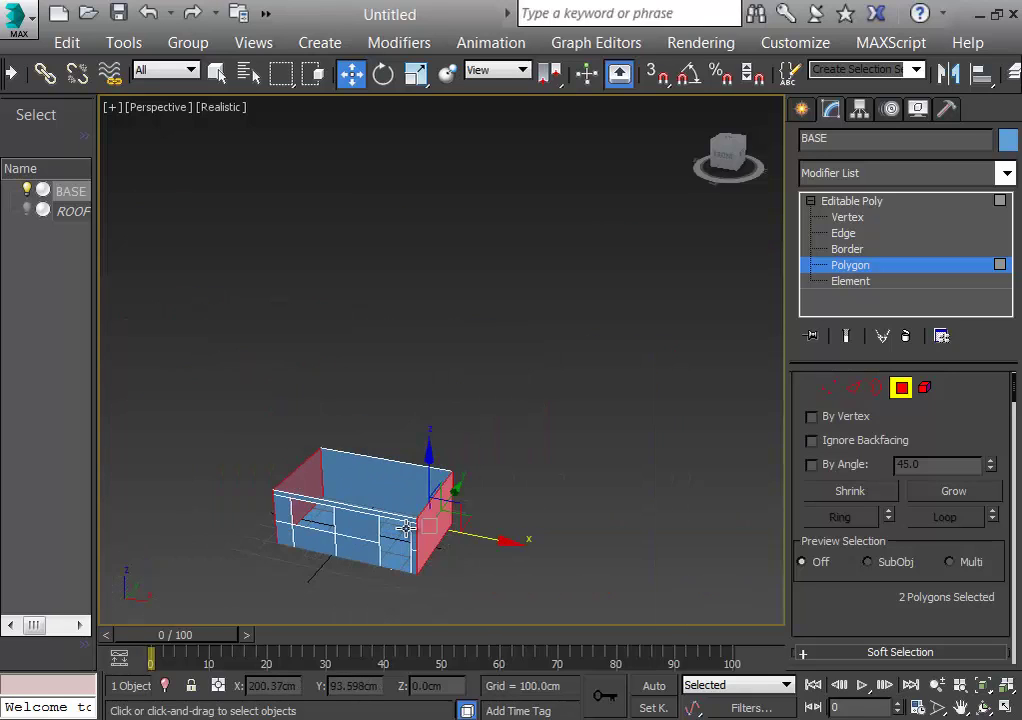
pyautogui.scroll(5, 405, 528)
pyautogui.keyDown('alt'); pyautogui.moveTo(578, 527); pyautogui.dragTo(478, 472, button='middle'); pyautogui.keyUp('alt')
pyautogui.scroll(-3, 570, 515)
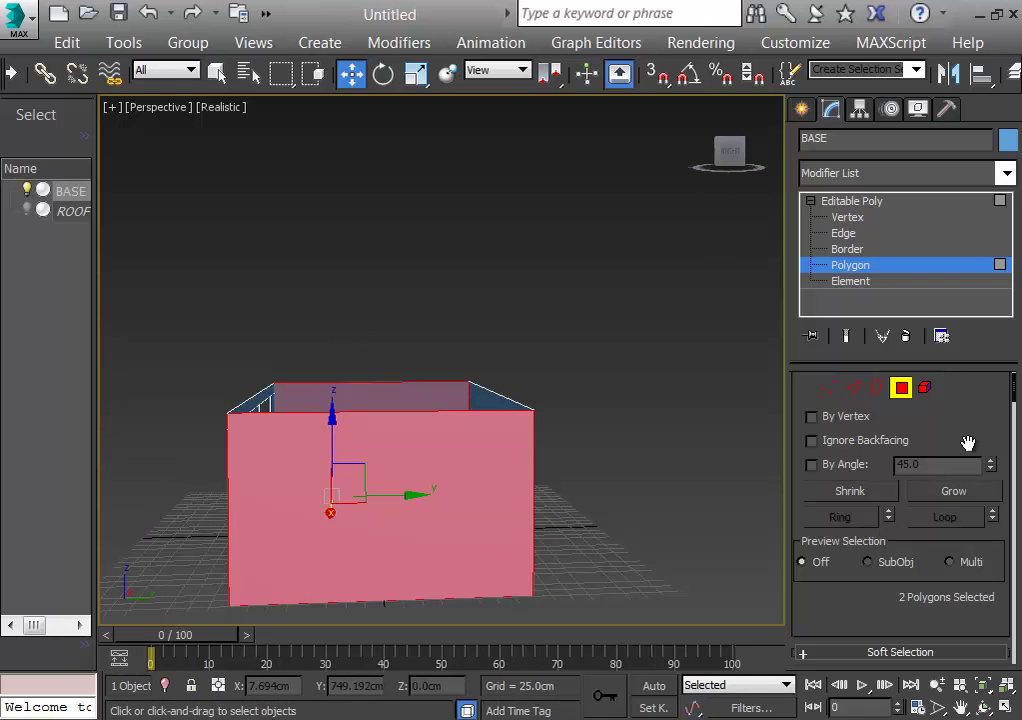
pyautogui.moveTo(1014, 398); pyautogui.dragTo(1013, 430)
pyautogui.click(988, 489)
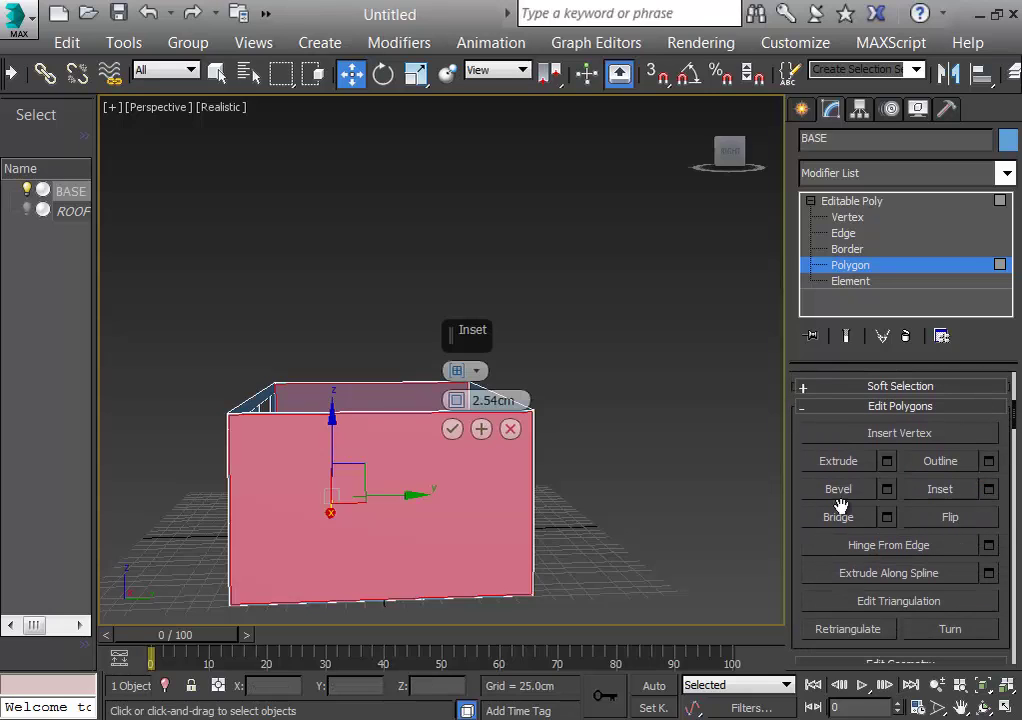
pyautogui.rightClick(456, 400)
pyautogui.moveTo(456, 400); pyautogui.dragTo(479, 329)
pyautogui.keyDown('alt'); pyautogui.moveTo(584, 503); pyautogui.dragTo(664, 485, button='middle'); pyautogui.keyUp('alt')
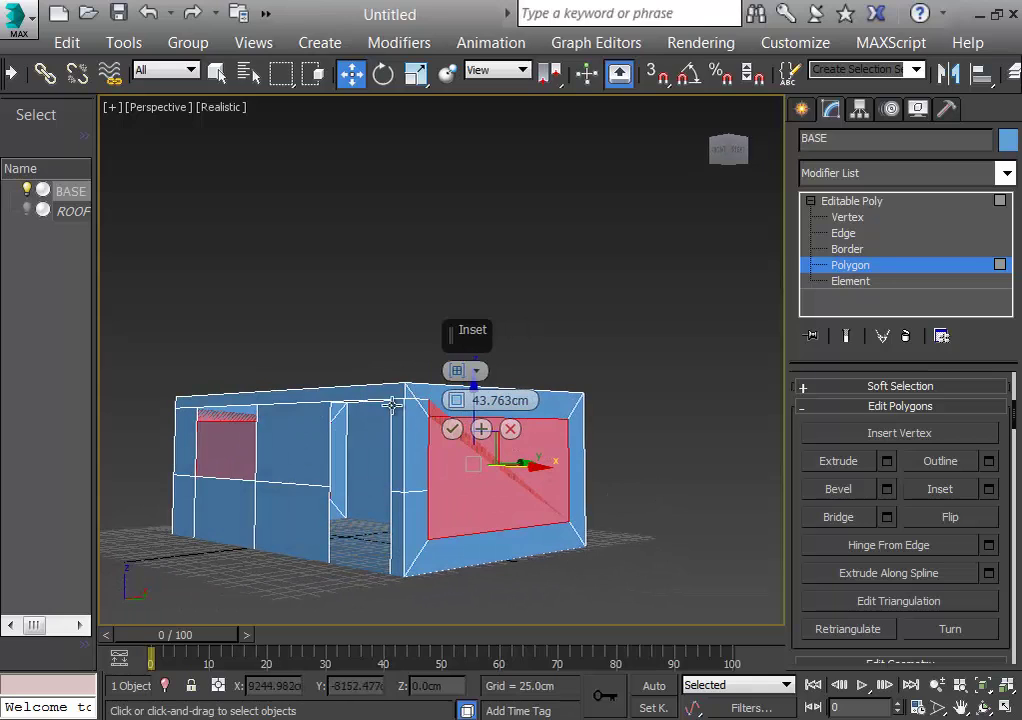
pyautogui.click(509, 430)
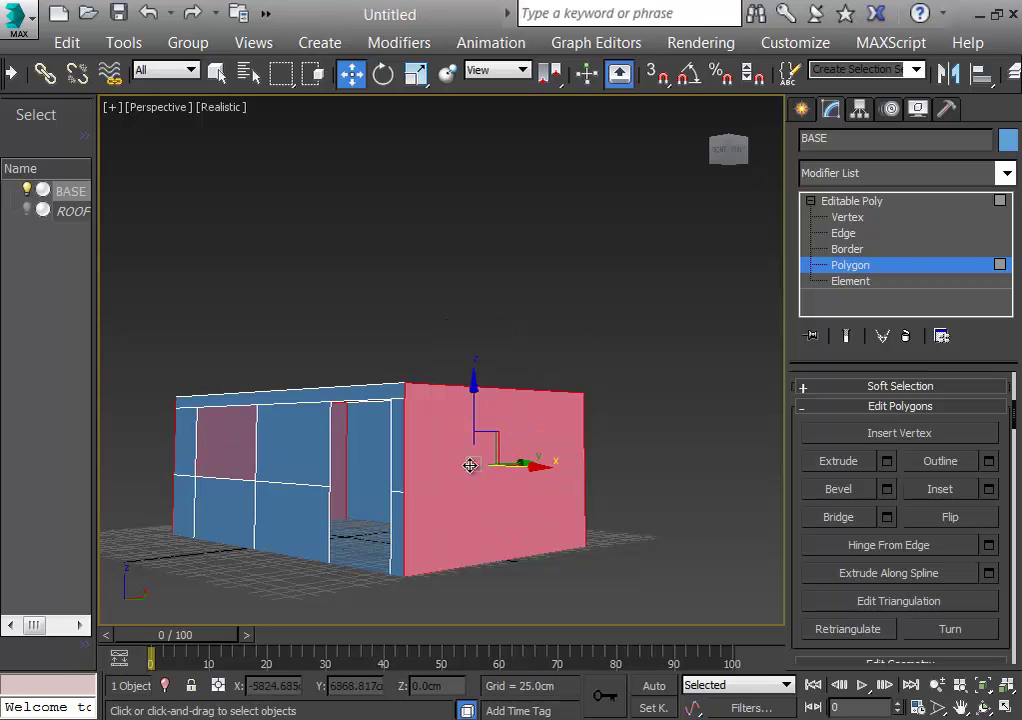
pyautogui.click(674, 480)
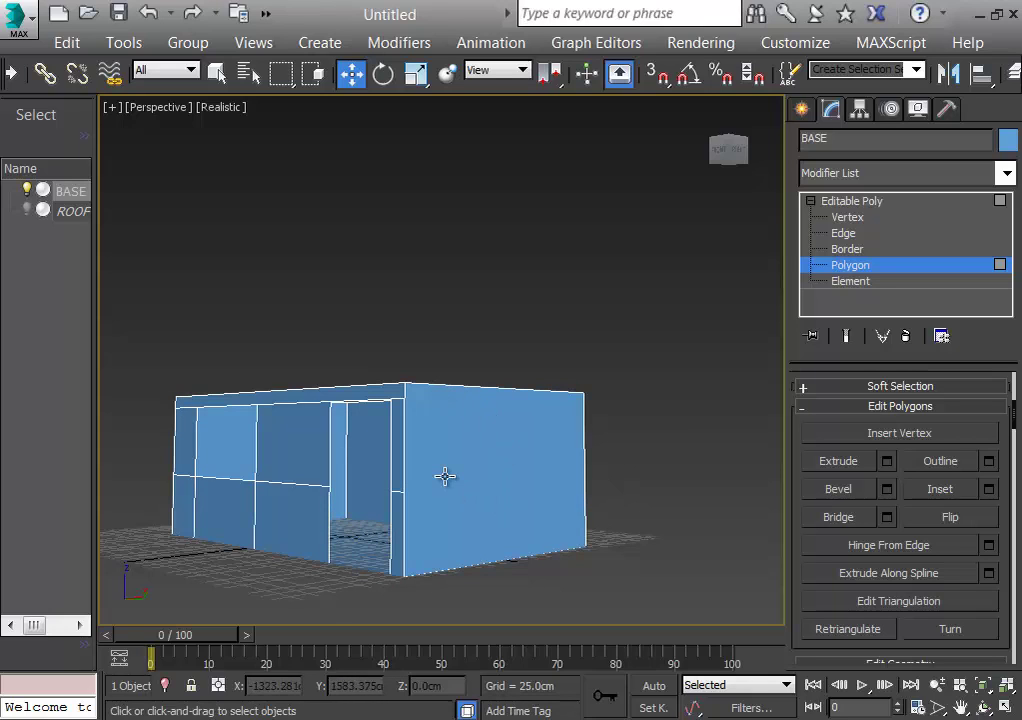
pyautogui.scroll(5, 445, 476)
pyautogui.scroll(-5, 445, 476)
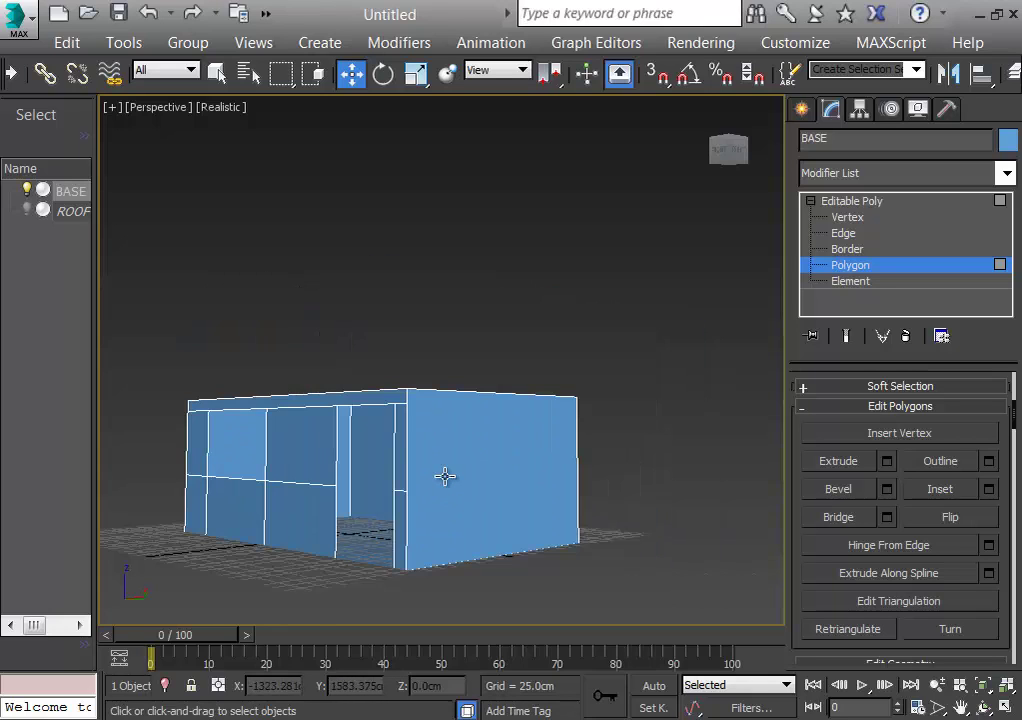
pyautogui.scroll(3, 445, 476)
pyautogui.keyDown('alt'); pyautogui.moveTo(417, 241); pyautogui.dragTo(427, 207, button='middle'); pyautogui.keyUp('alt')
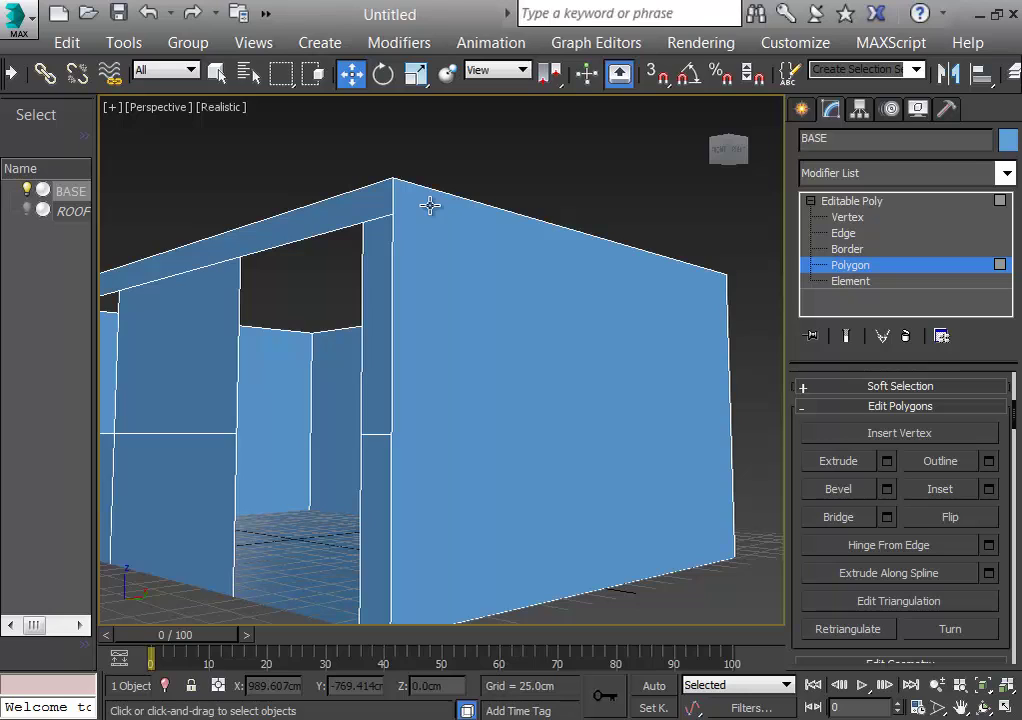
pyautogui.click(860, 218)
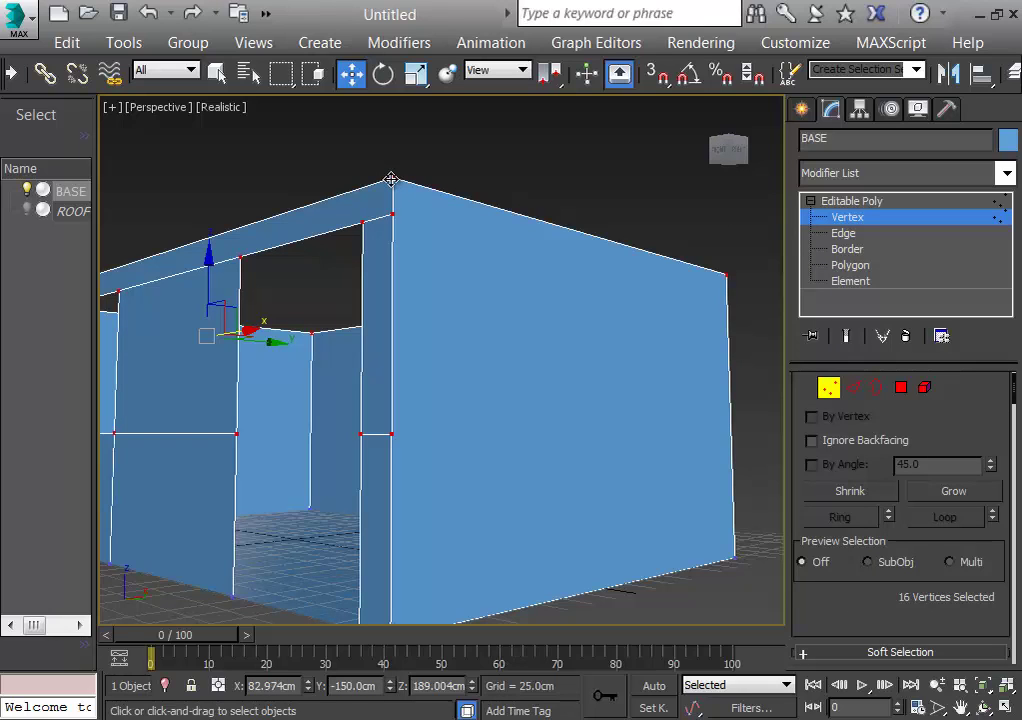
pyautogui.keyDown('alt'); pyautogui.moveTo(605, 228); pyautogui.dragTo(340, 363, button='middle'); pyautogui.keyUp('alt')
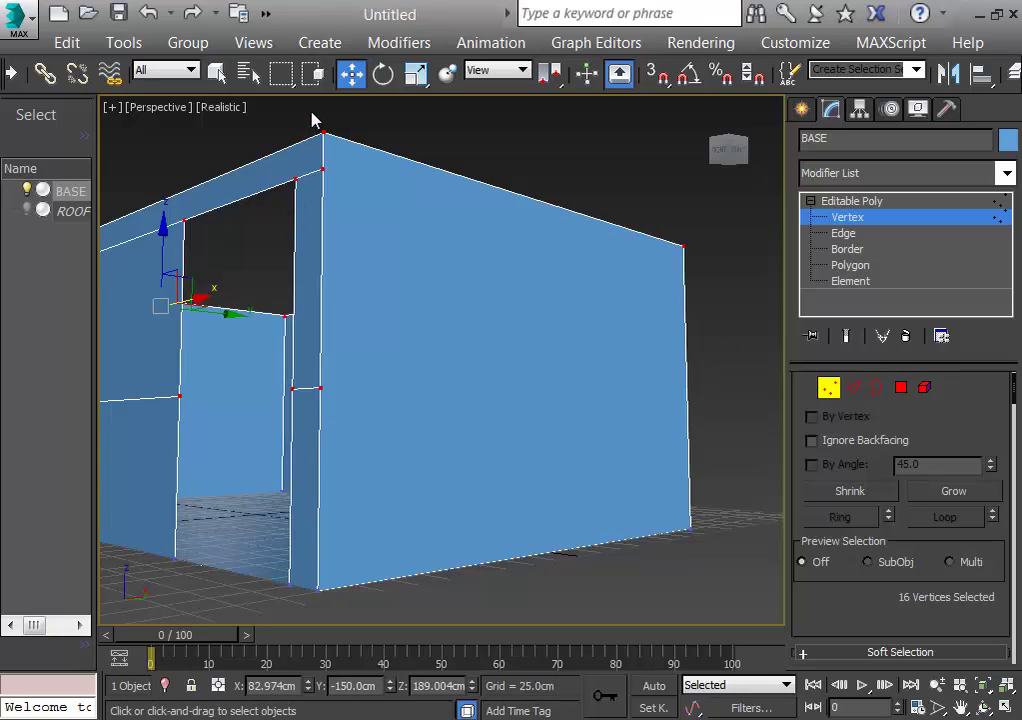
pyautogui.moveTo(325, 163); pyautogui.dragTo(338, 614)
pyautogui.moveTo(634, 201); pyautogui.dragTo(735, 576)
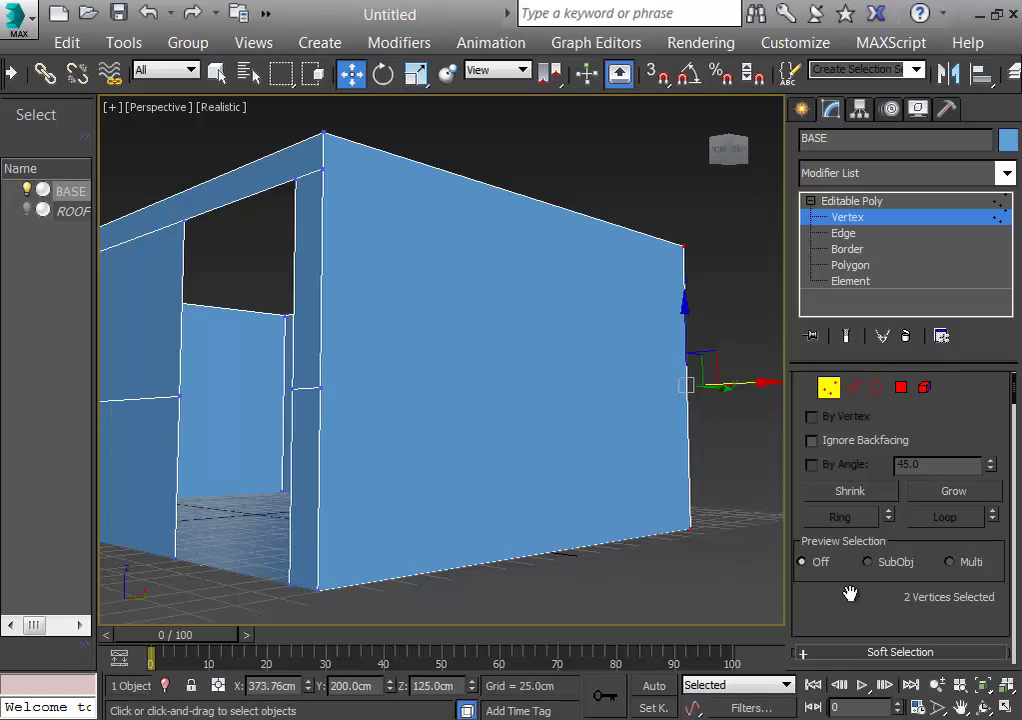
pyautogui.click(732, 568)
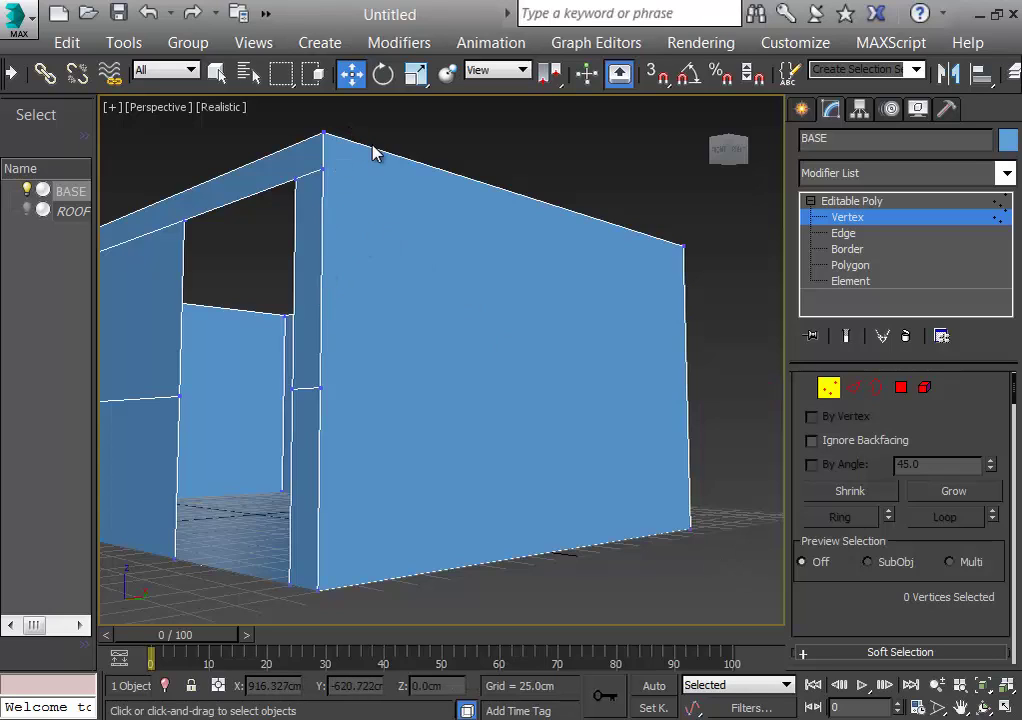
# Step: Connect the top and bottom edges of both end walls with 1 segment
pyautogui.click(843, 233)
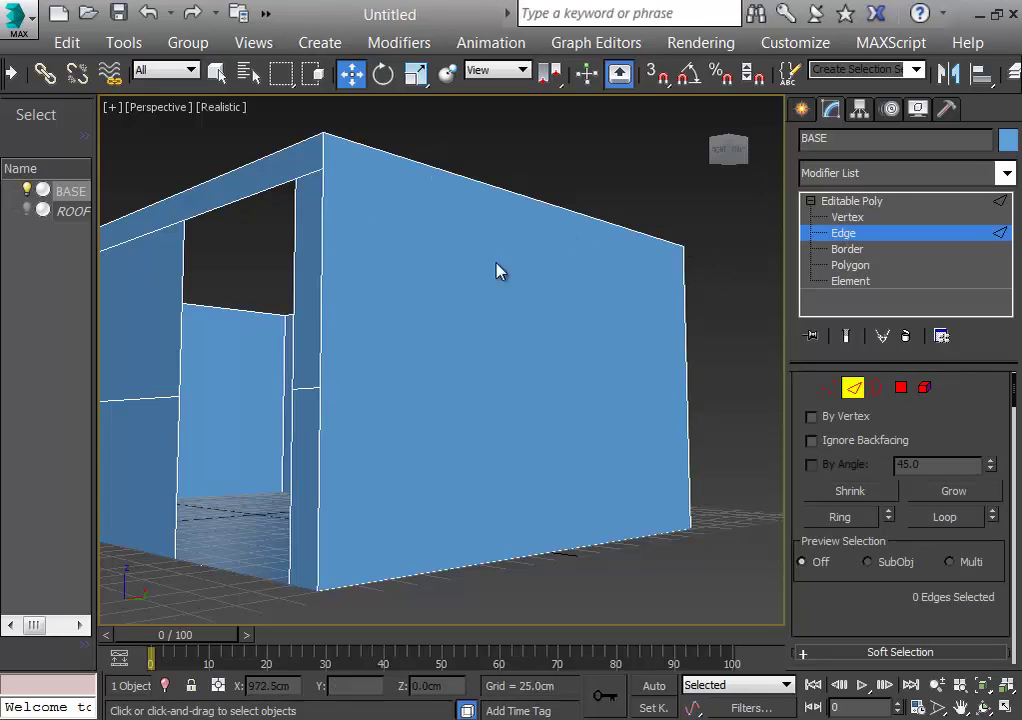
pyautogui.click(515, 191)
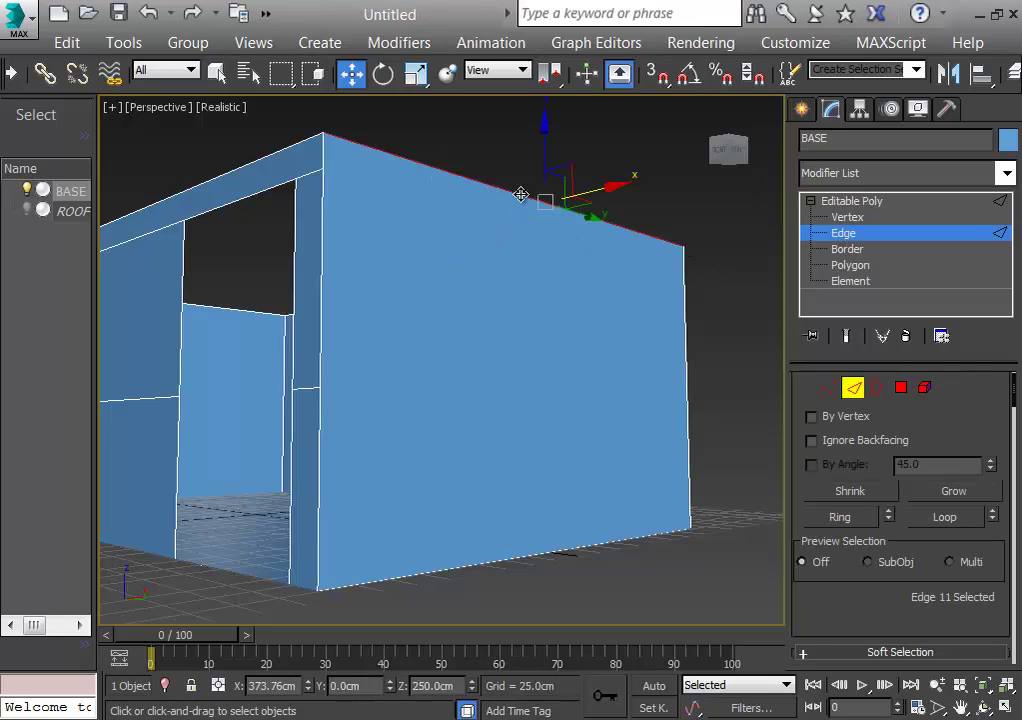
pyautogui.keyDown('ctrl'); pyautogui.click(510, 556); pyautogui.keyUp('ctrl')
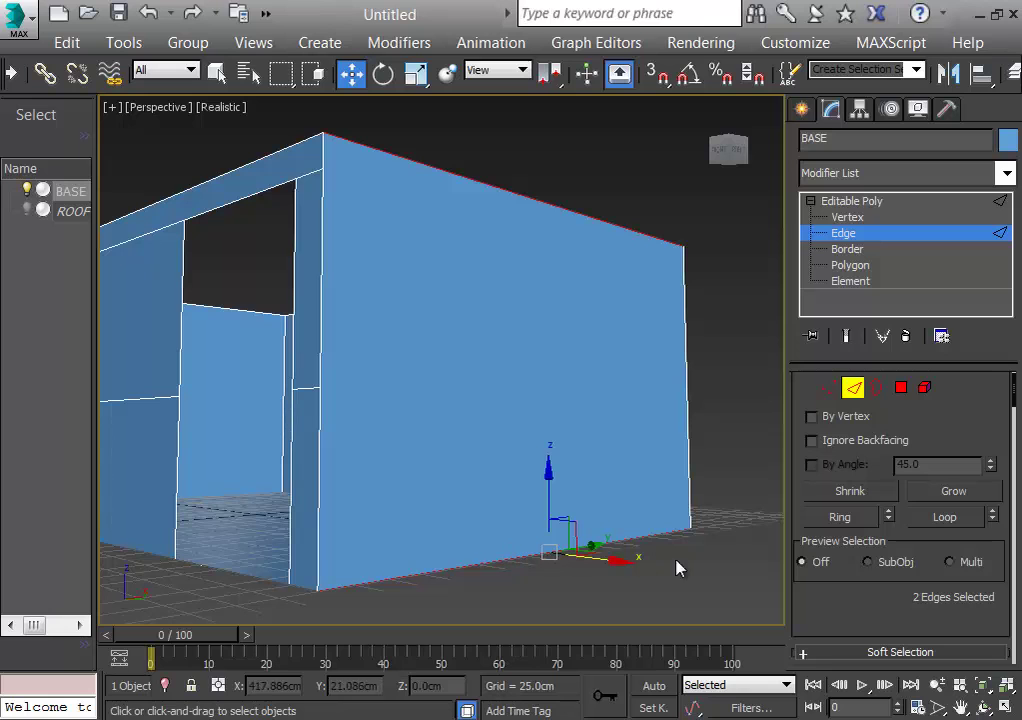
pyautogui.keyDown('alt'); pyautogui.moveTo(557, 588); pyautogui.dragTo(455, 598, button='middle'); pyautogui.keyUp('alt')
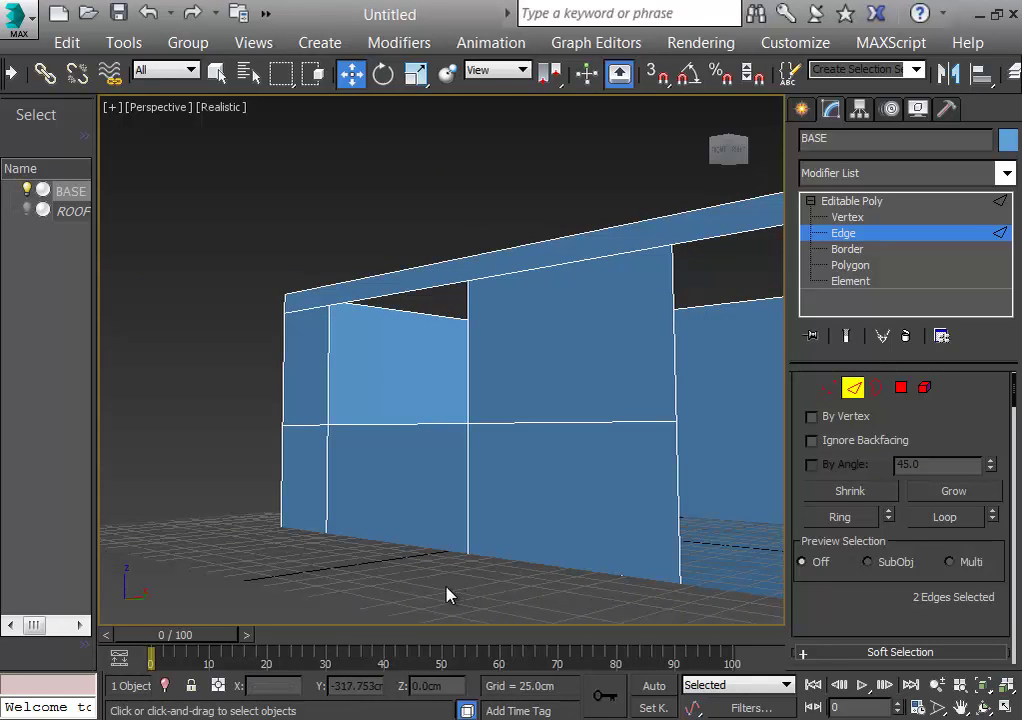
pyautogui.scroll(8, 447, 595)
pyautogui.scroll(-10, 625, 540)
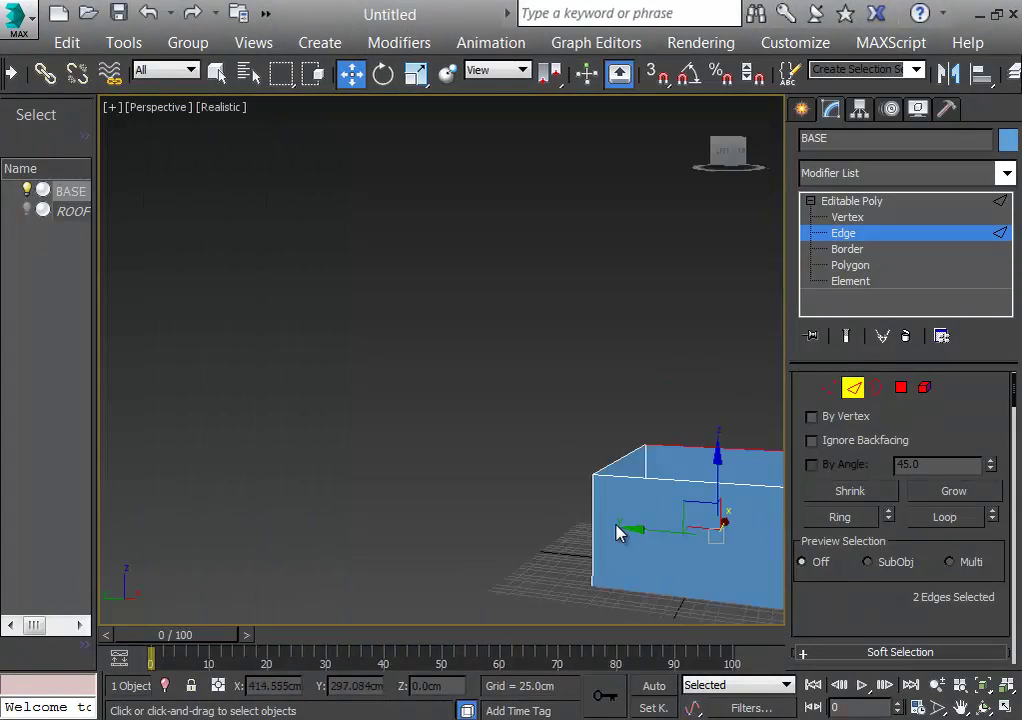
pyautogui.moveTo(598, 511); pyautogui.dragTo(516, 463, button='middle')
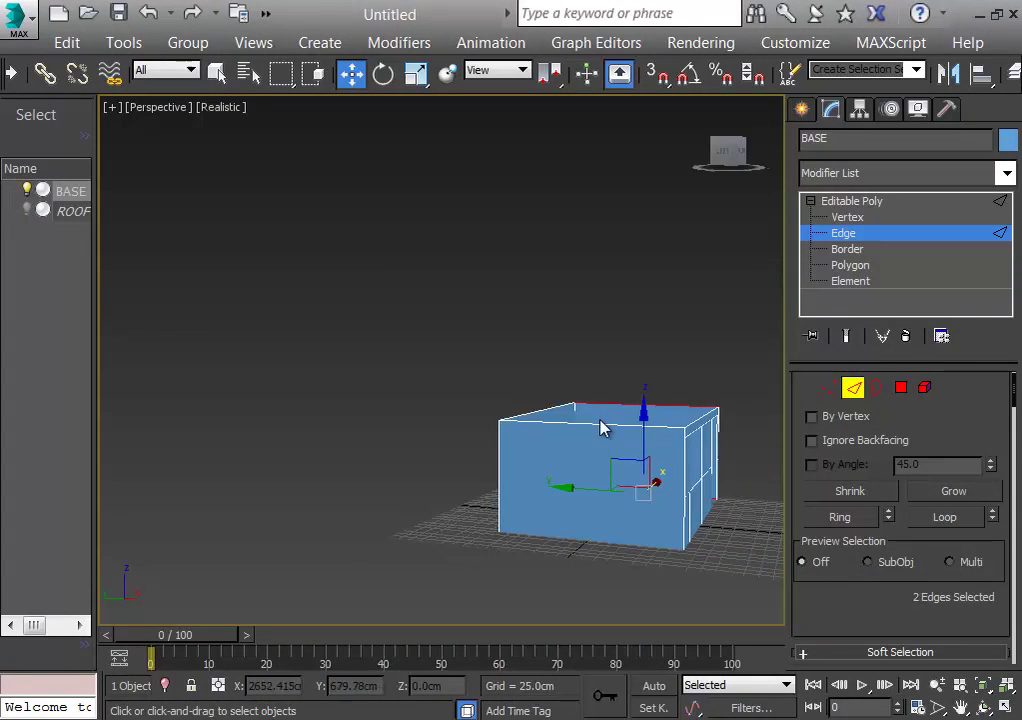
pyautogui.keyDown('ctrl'); pyautogui.click(600, 418); pyautogui.keyUp('ctrl')
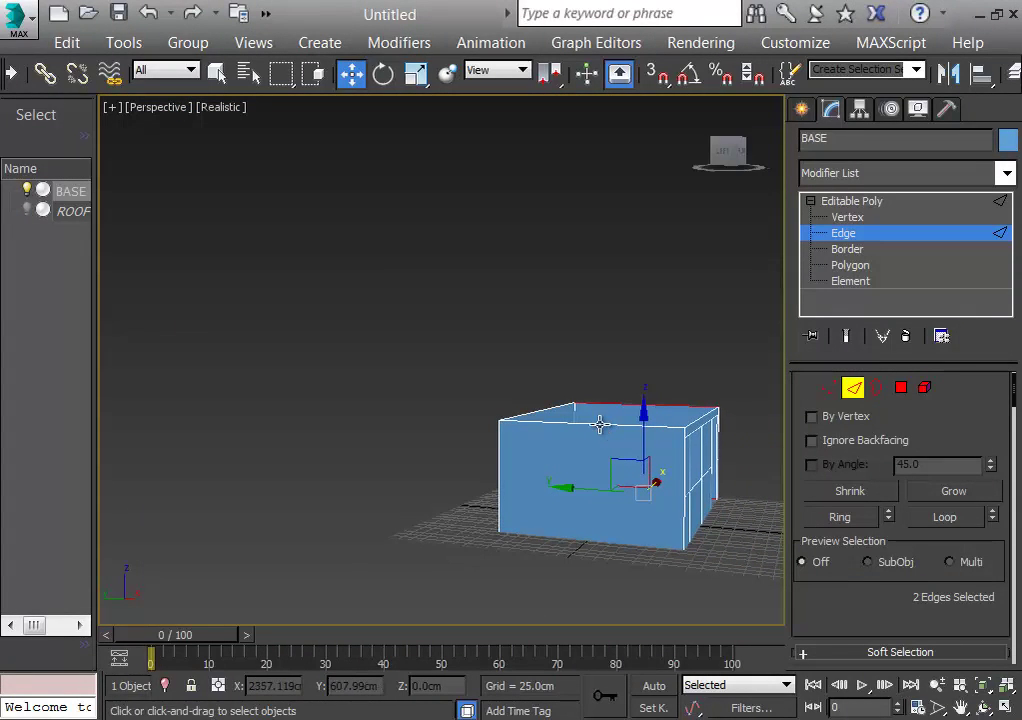
pyautogui.keyDown('ctrl'); pyautogui.click(595, 540); pyautogui.keyUp('ctrl')
pyautogui.moveTo(593, 538); pyautogui.dragTo(691, 546)
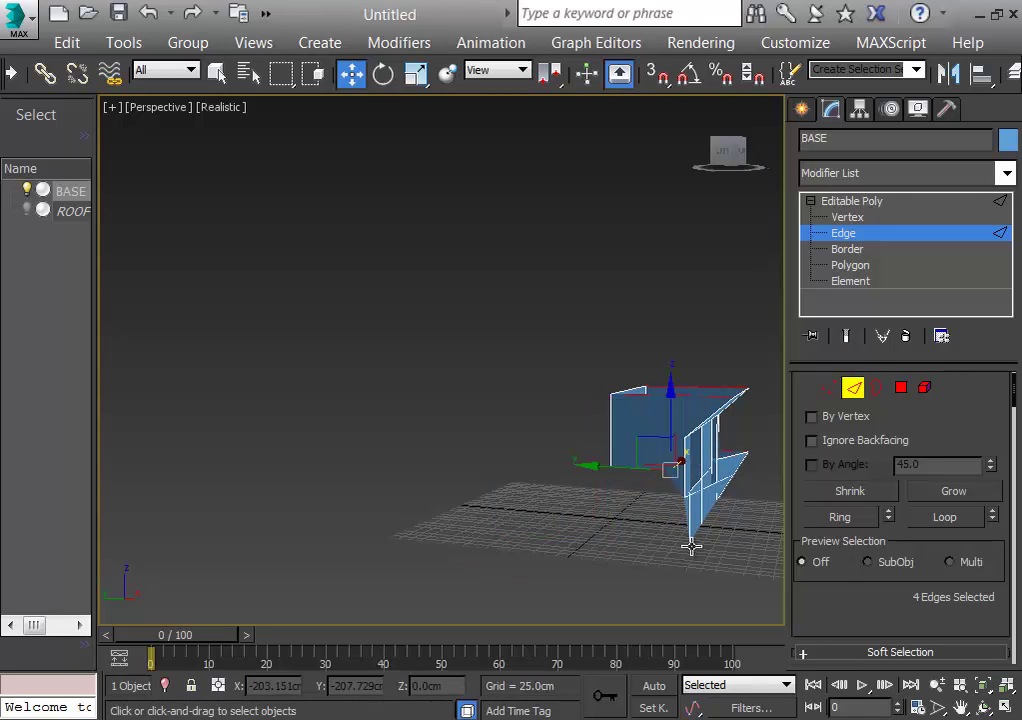
pyautogui.rightClick(691, 546)
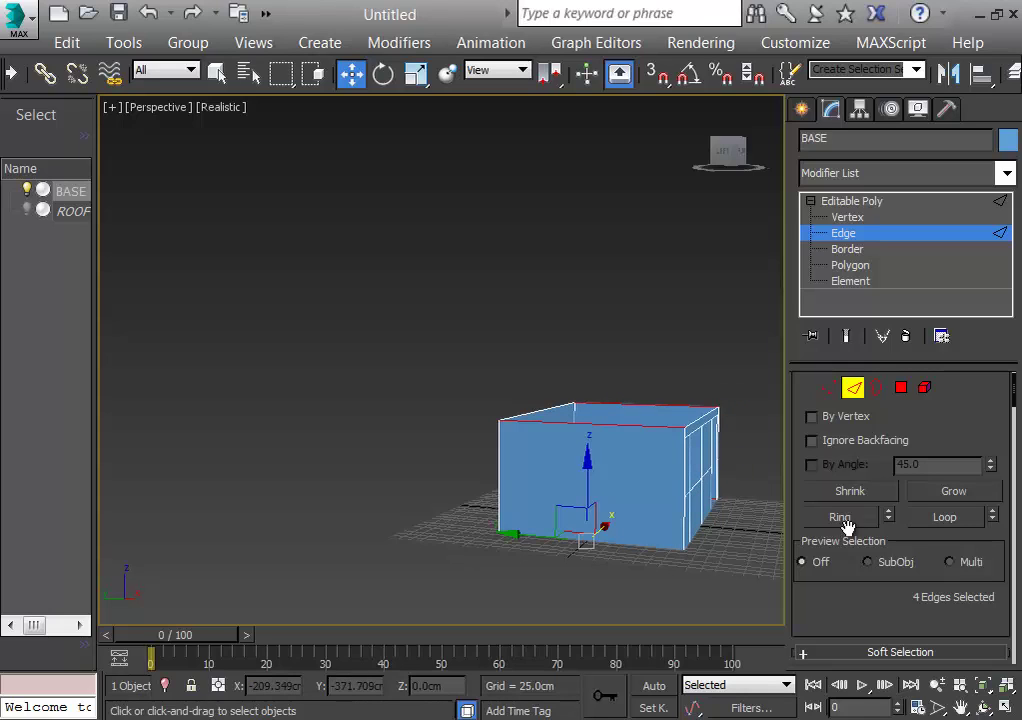
pyautogui.moveTo(1015, 400); pyautogui.dragTo(1015, 425)
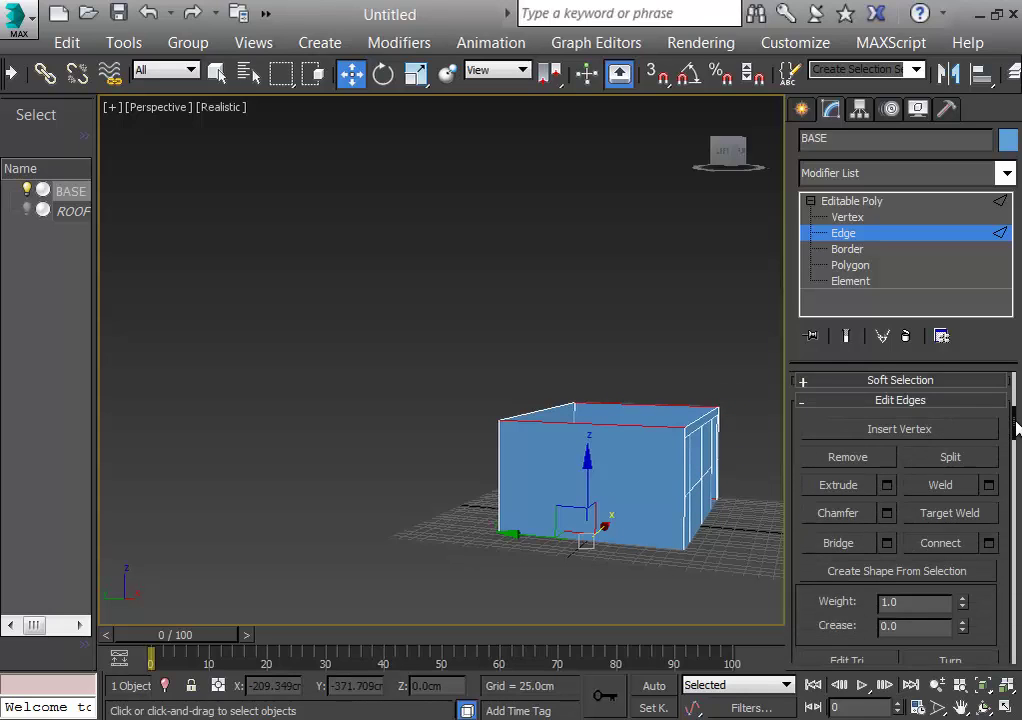
pyautogui.click(988, 543)
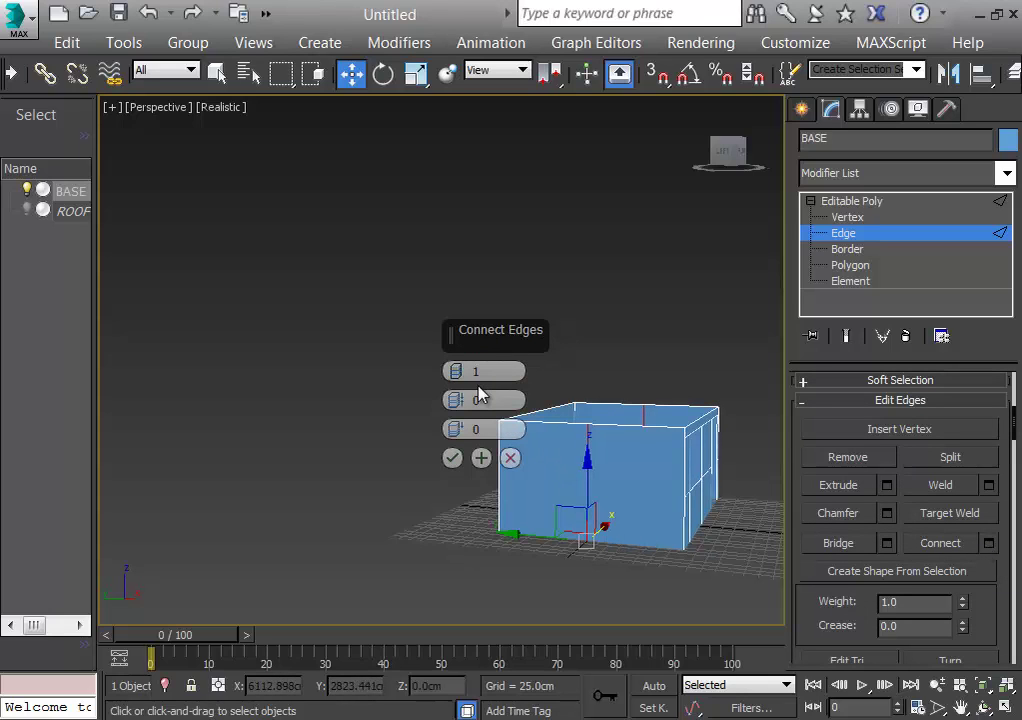
pyautogui.click(452, 458)
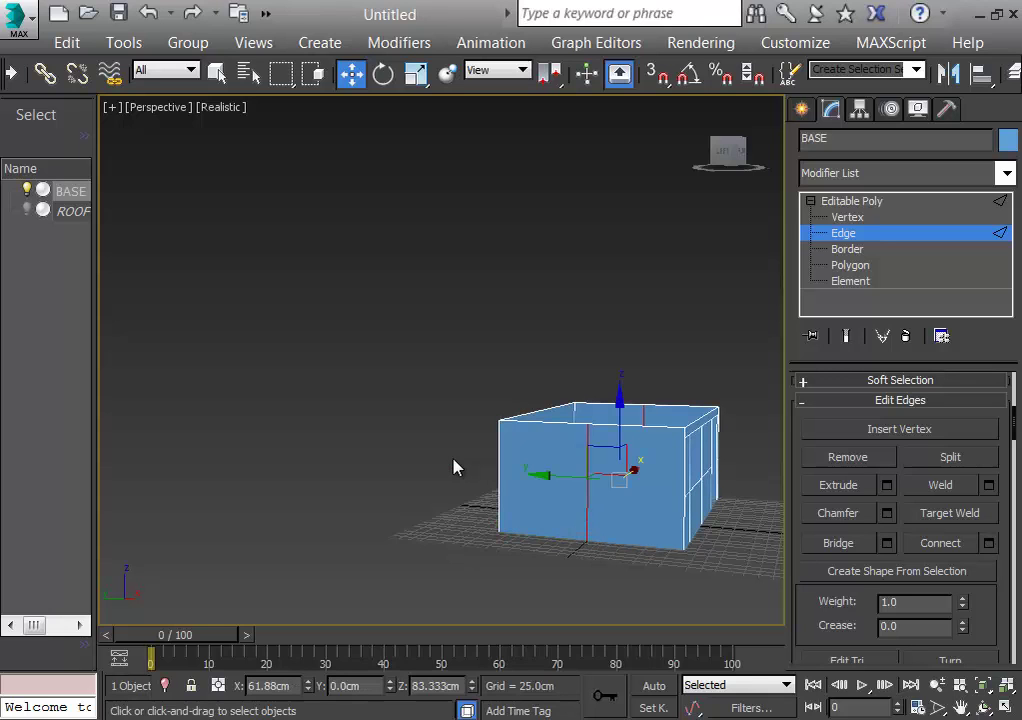
# Step: Move the new vertical edges on both end walls along Y to about -187 cm, close to the front wall, and deselect them
pyautogui.press('t')
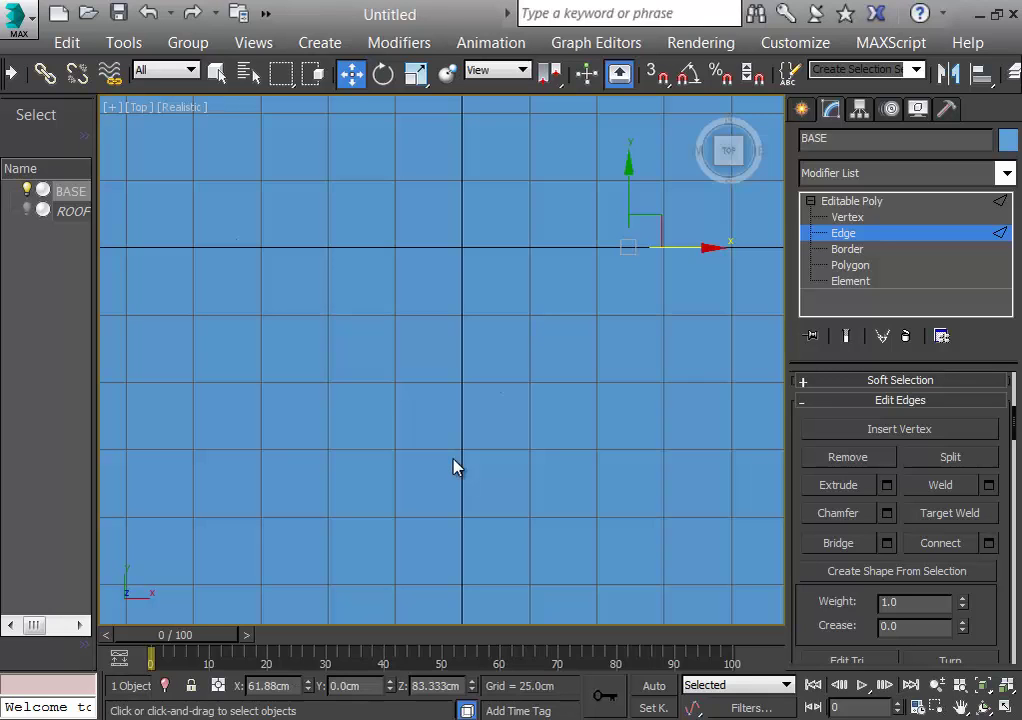
pyautogui.scroll(-10, 455, 466)
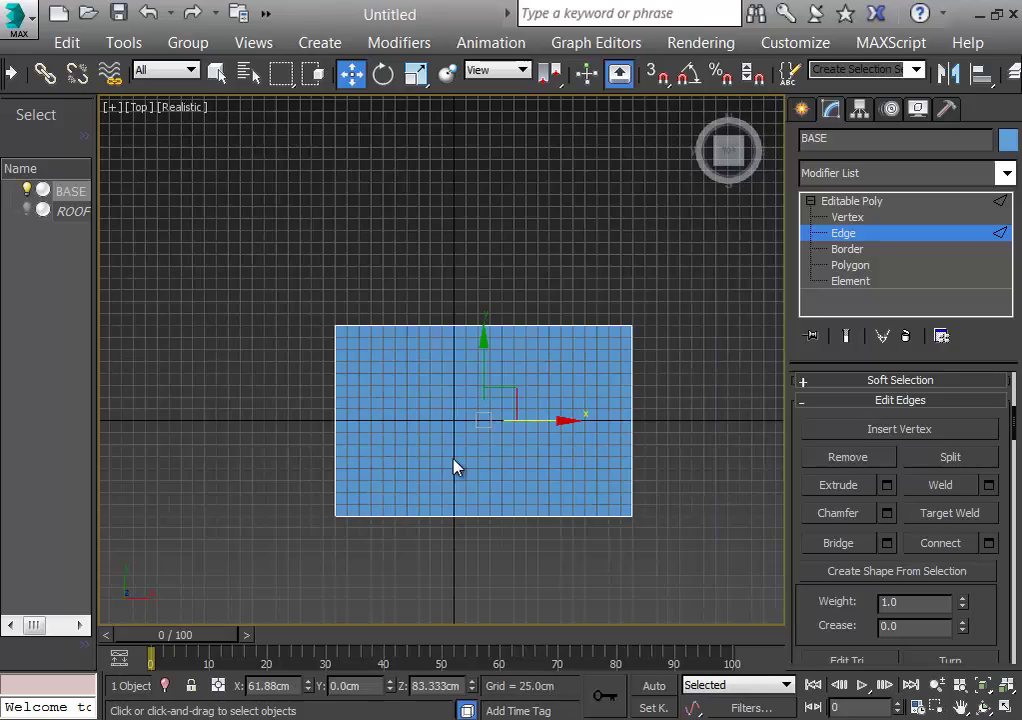
pyautogui.keyDown('alt'); pyautogui.moveTo(455, 467); pyautogui.dragTo(313, 343, button='middle'); pyautogui.keyUp('alt')
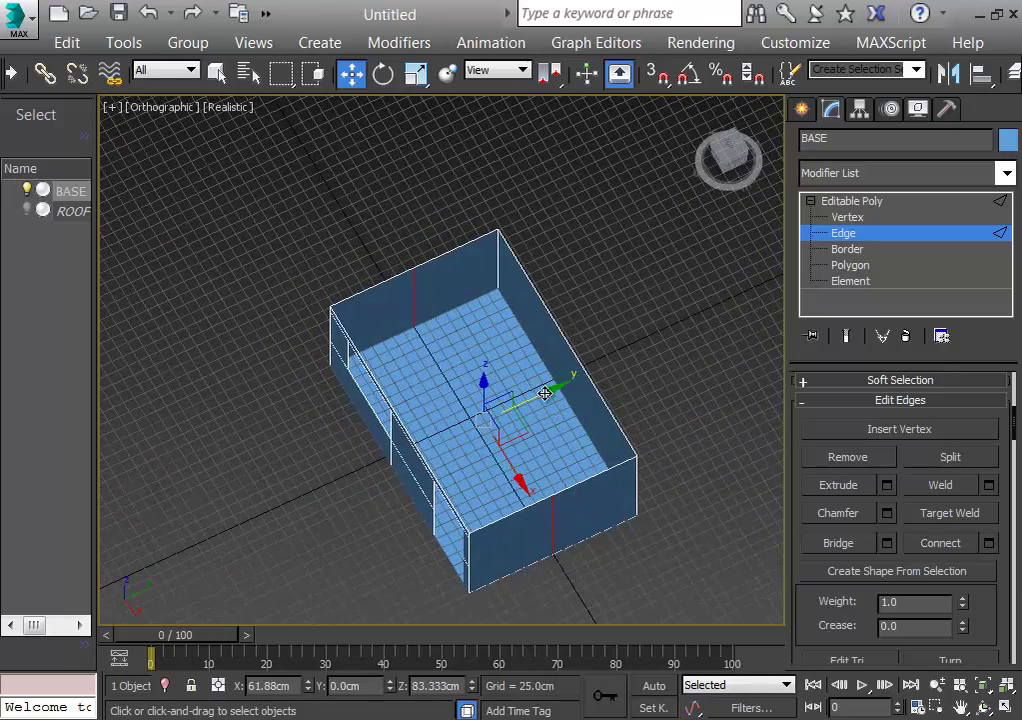
pyautogui.moveTo(545, 393); pyautogui.dragTo(466, 429)
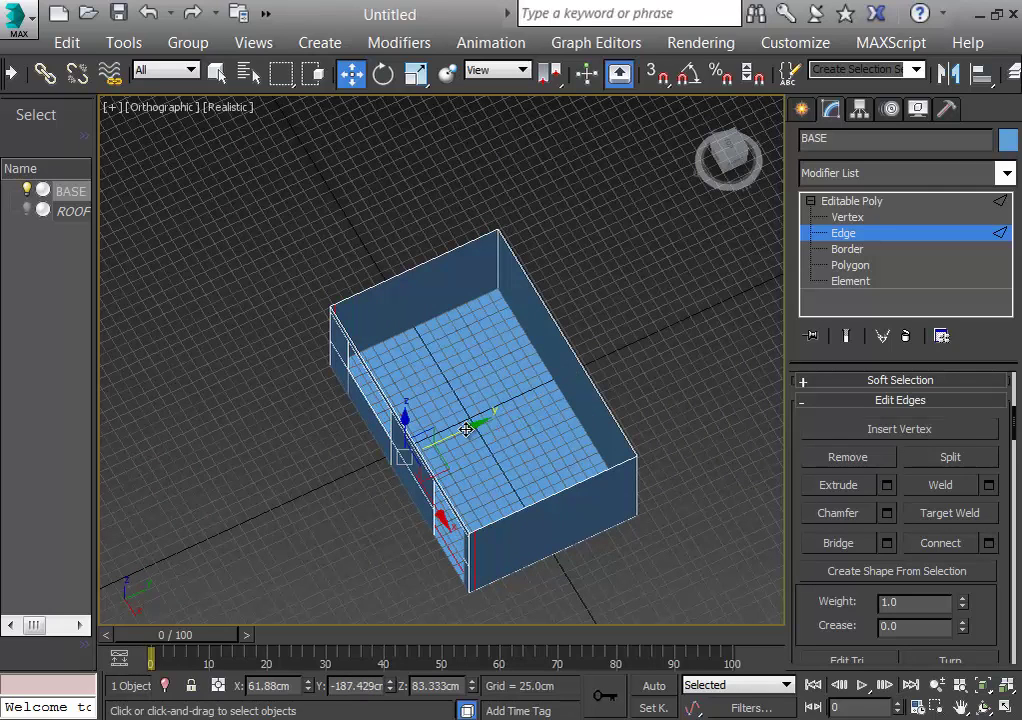
pyautogui.click(655, 562)
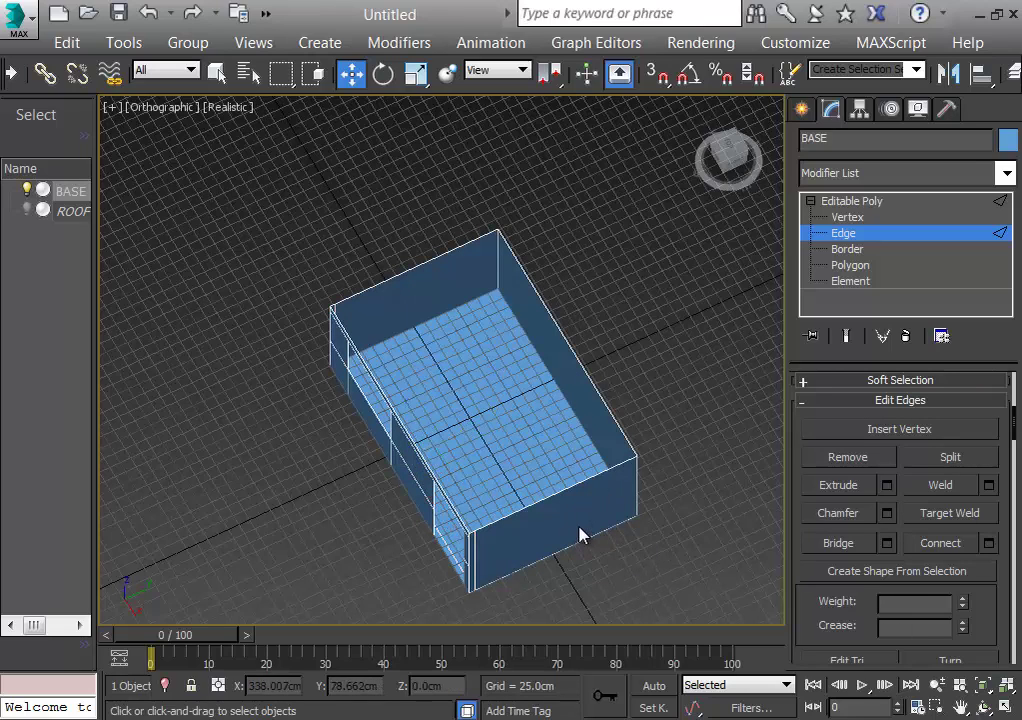
# Step: Inset the large polygons of both end walls as a group by about 83.7 cm
pyautogui.click(836, 265)
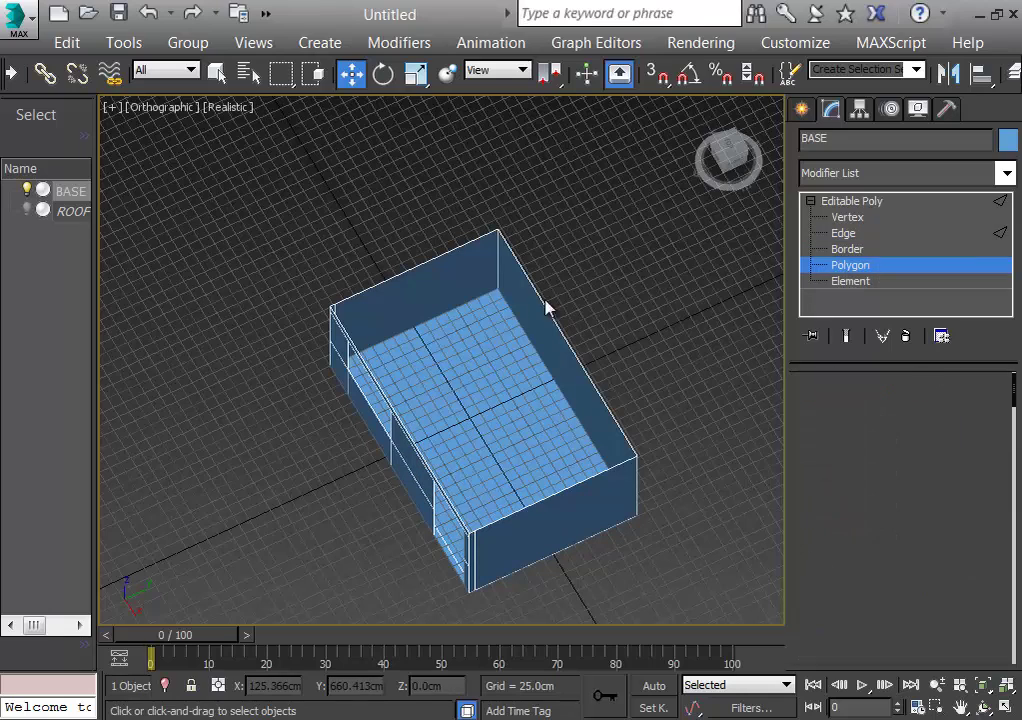
pyautogui.click(436, 269)
pyautogui.keyDown('ctrl'); pyautogui.click(541, 543); pyautogui.keyUp('ctrl')
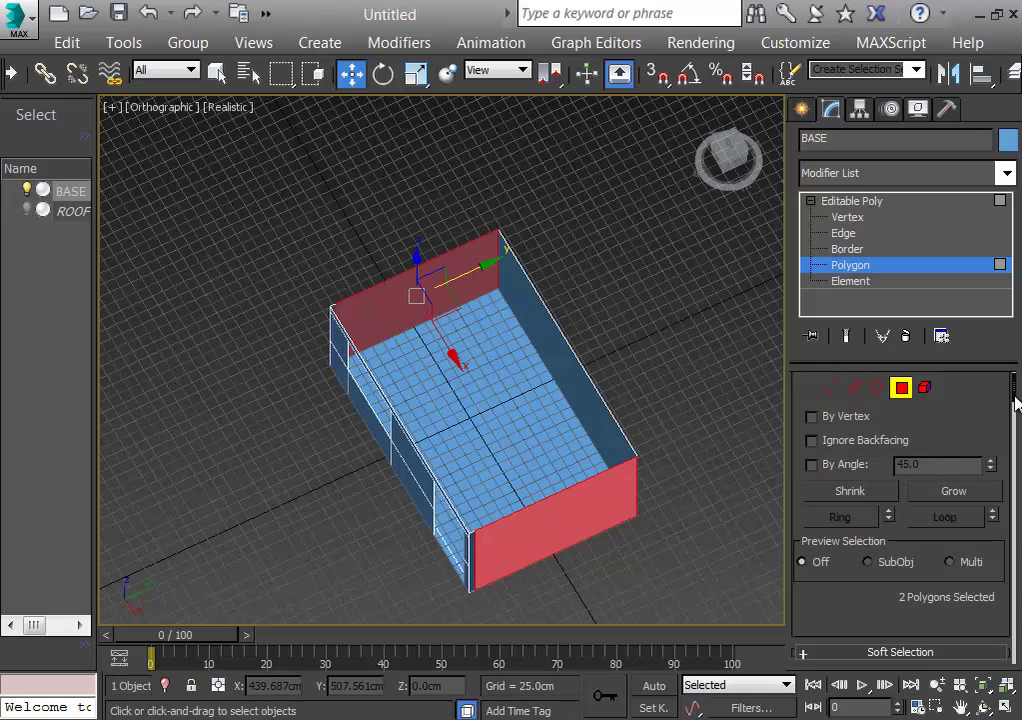
pyautogui.scroll(-5, 1015, 410)
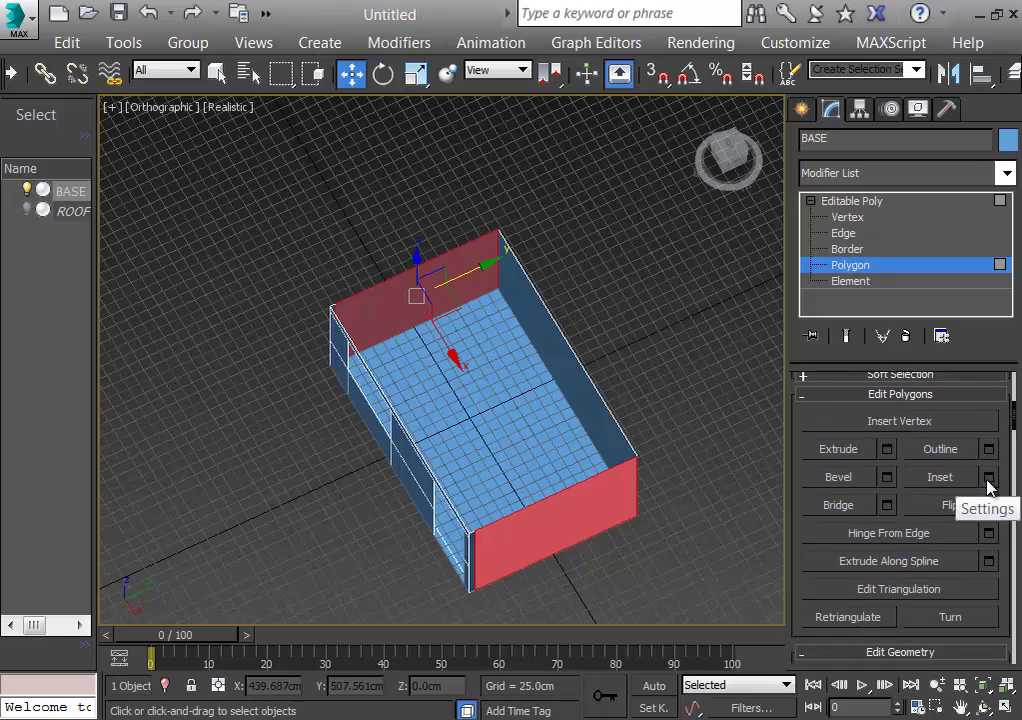
pyautogui.click(988, 477)
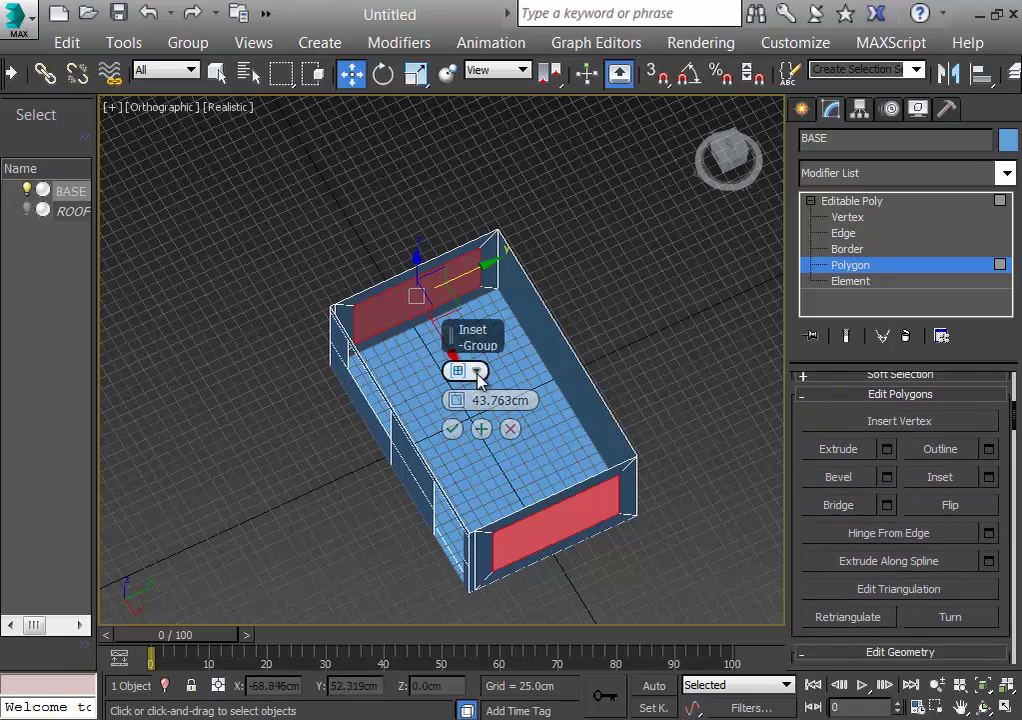
pyautogui.moveTo(459, 401); pyautogui.dragTo(477, 374)
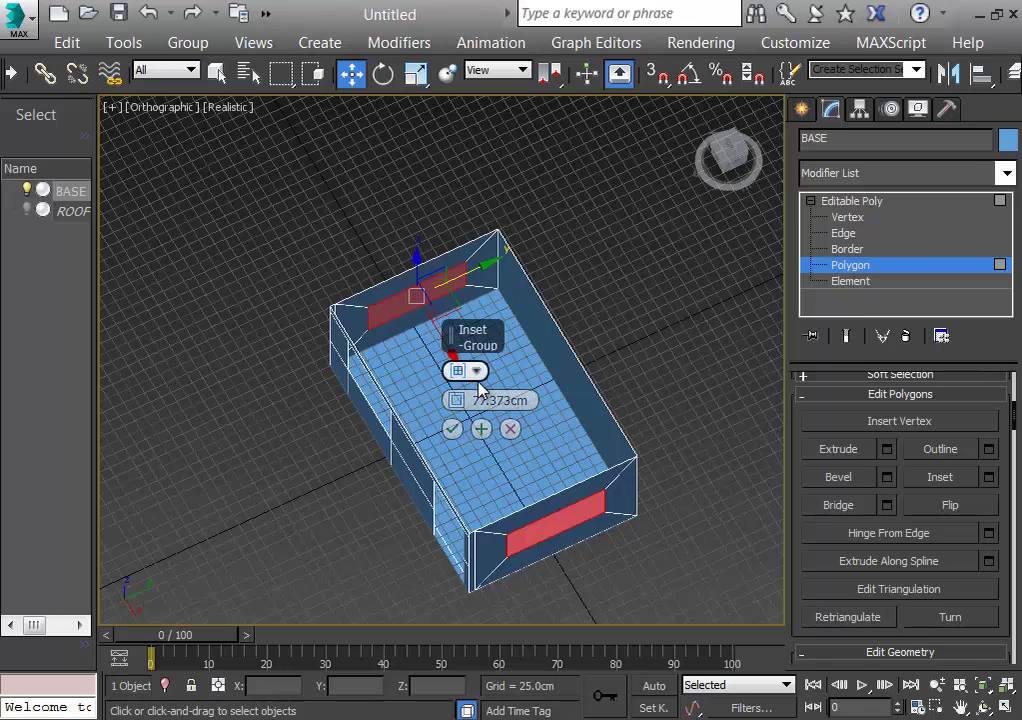
pyautogui.press('l')
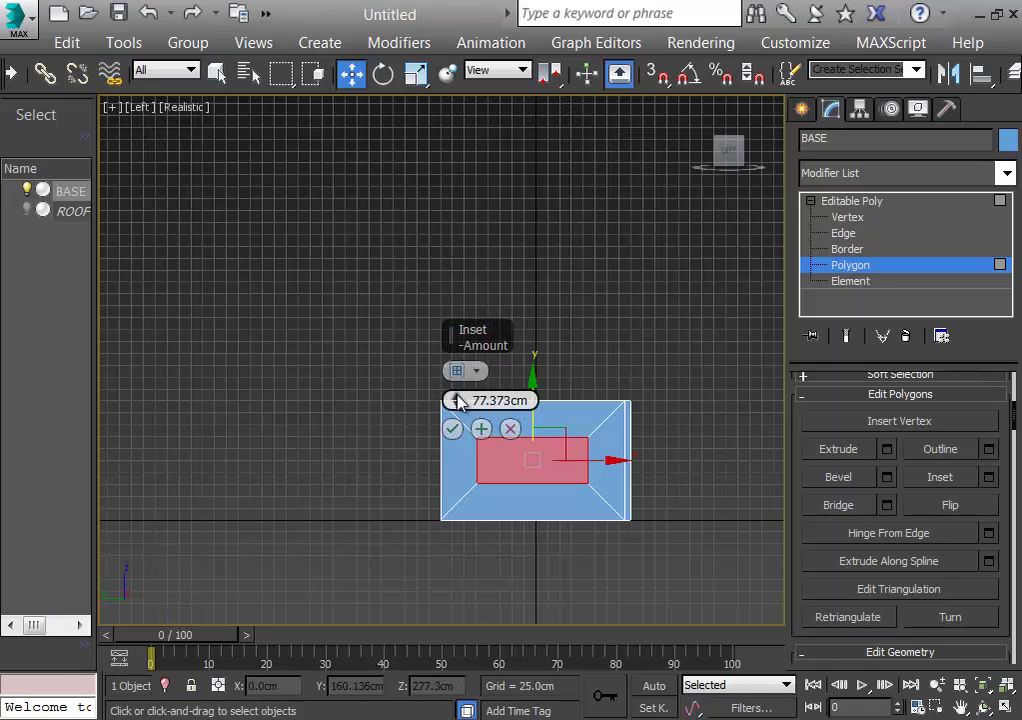
pyautogui.moveTo(458, 400); pyautogui.dragTo(459, 396)
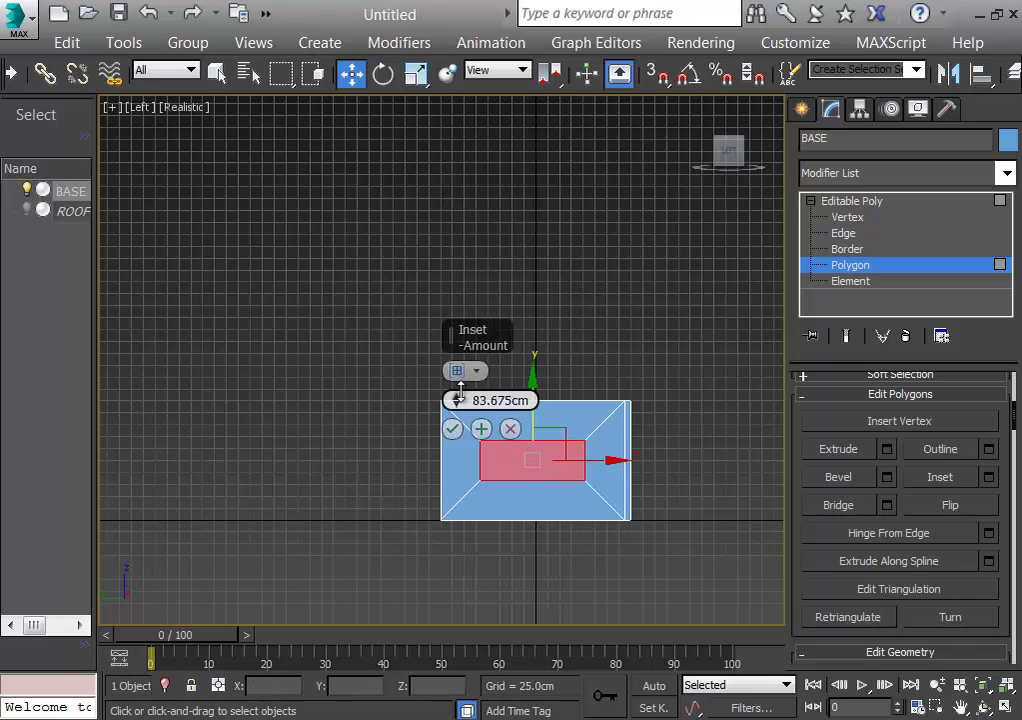
pyautogui.scroll(-2, 500, 500)
pyautogui.scroll(6, 500, 500)
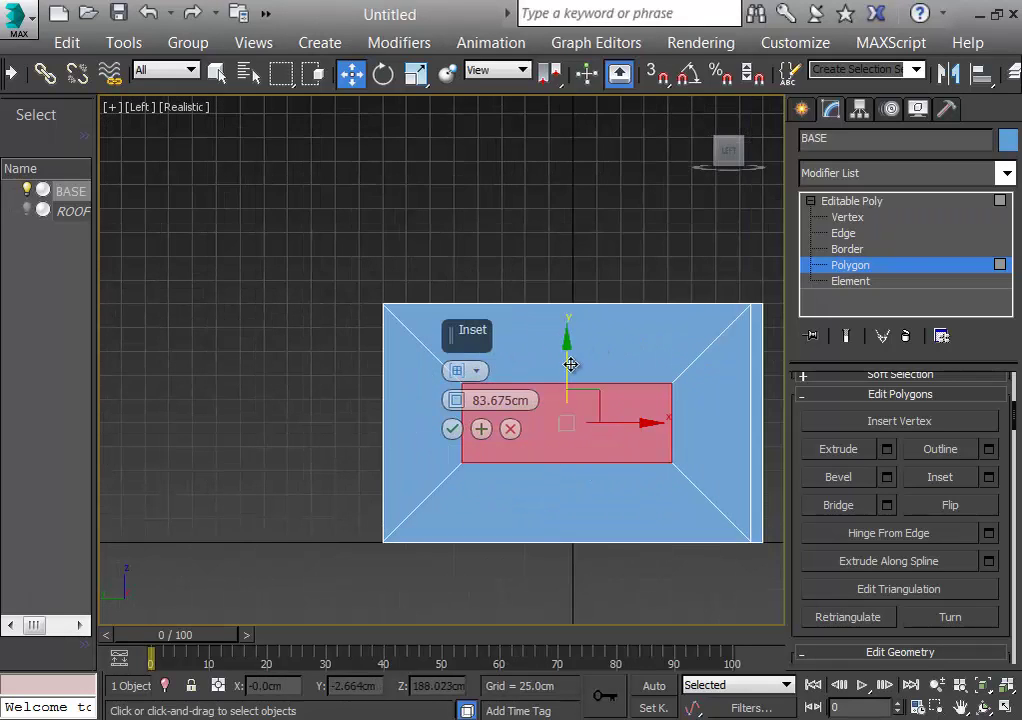
pyautogui.click(452, 428)
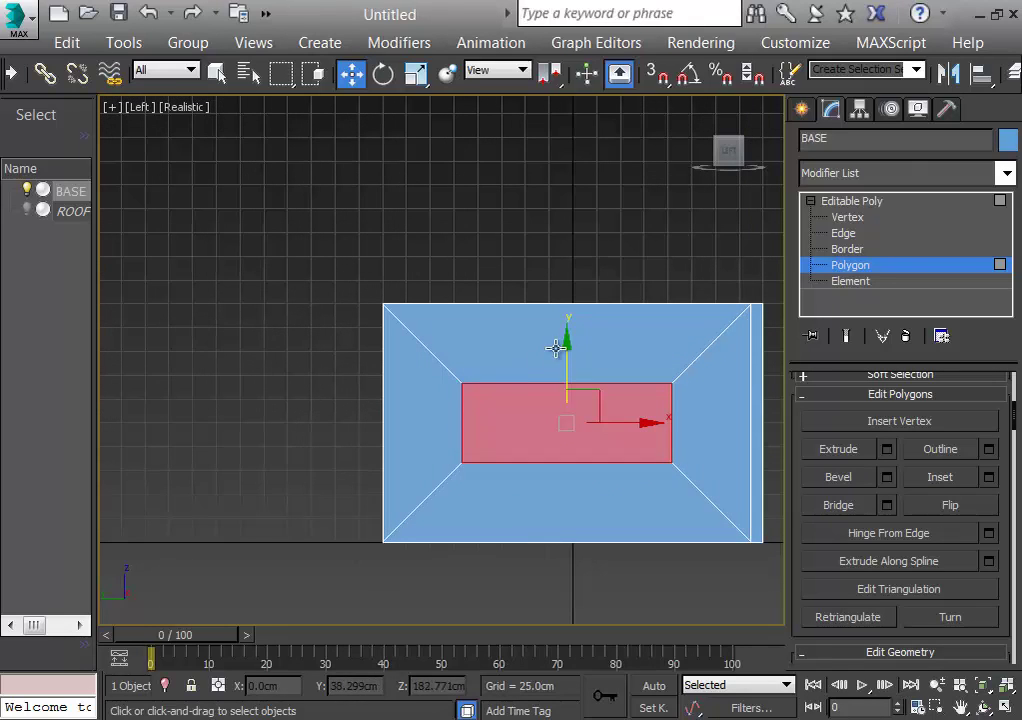
# Step: Raise the inset polygons of both end walls toward the top edge and scale them narrower along Y and slightly taller along Z
pyautogui.moveTo(566, 345); pyautogui.dragTo(568, 318)
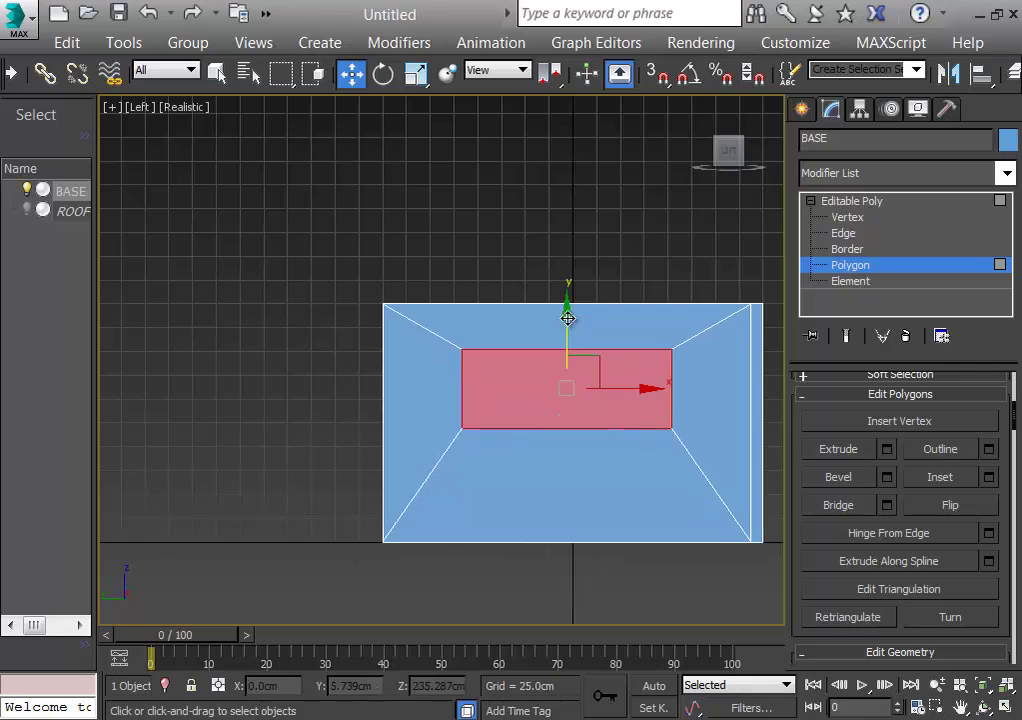
pyautogui.click(415, 73)
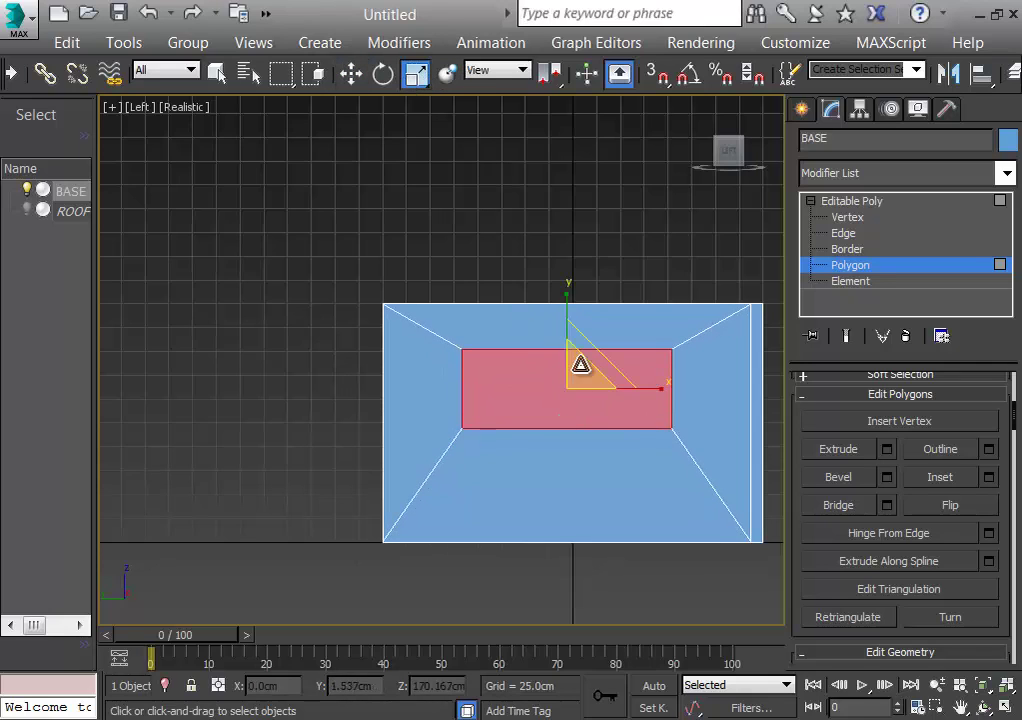
pyautogui.moveTo(650, 391); pyautogui.dragTo(597, 395)
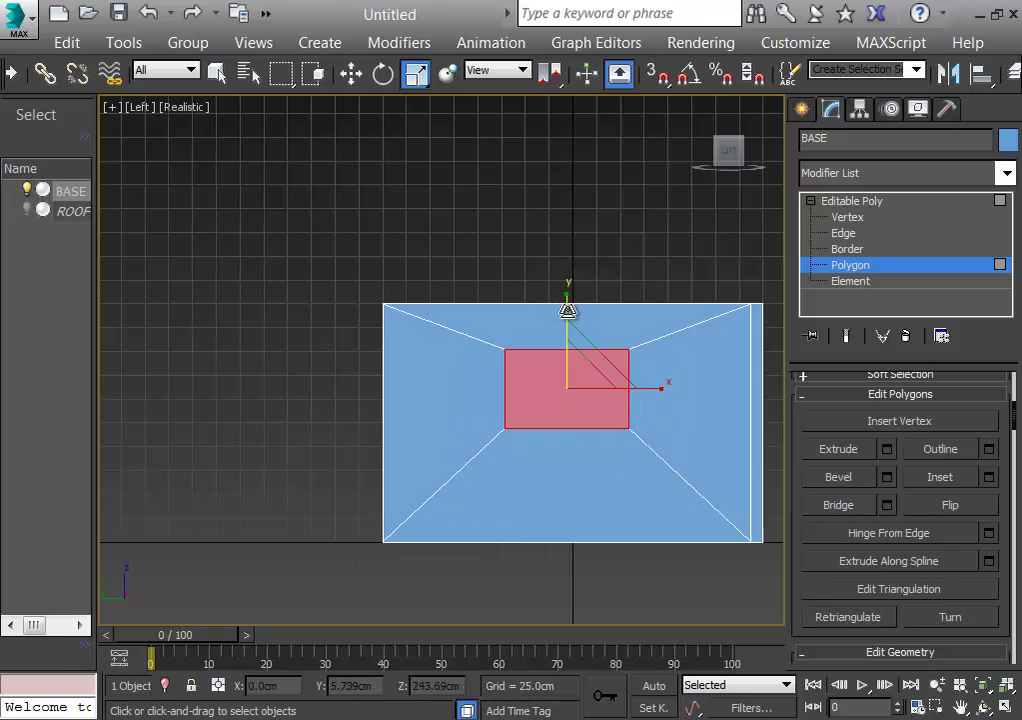
pyautogui.moveTo(627, 269); pyautogui.dragTo(636, 305, button='middle')
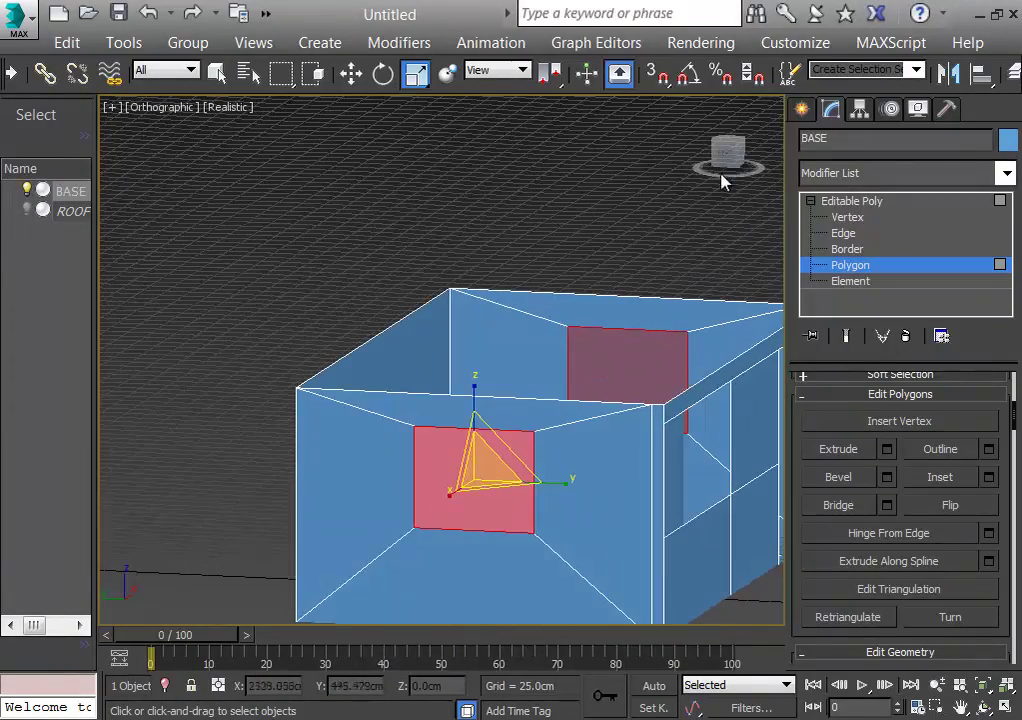
pyautogui.click(728, 153)
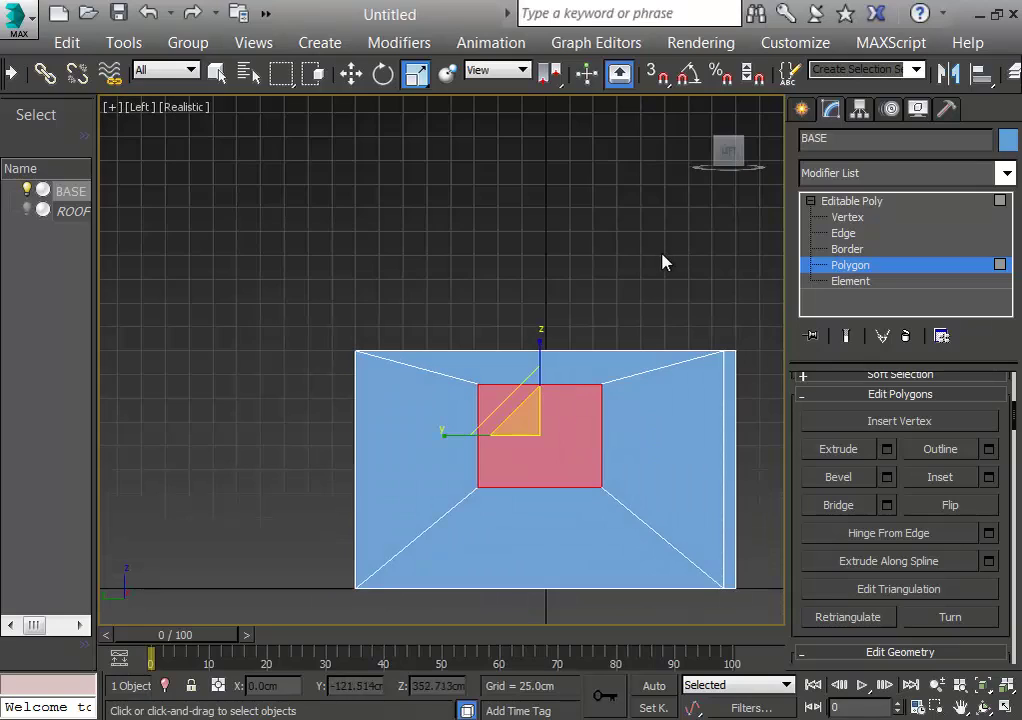
pyautogui.hotkey('shift', 'z')
pyautogui.hotkey('shift', 'z')
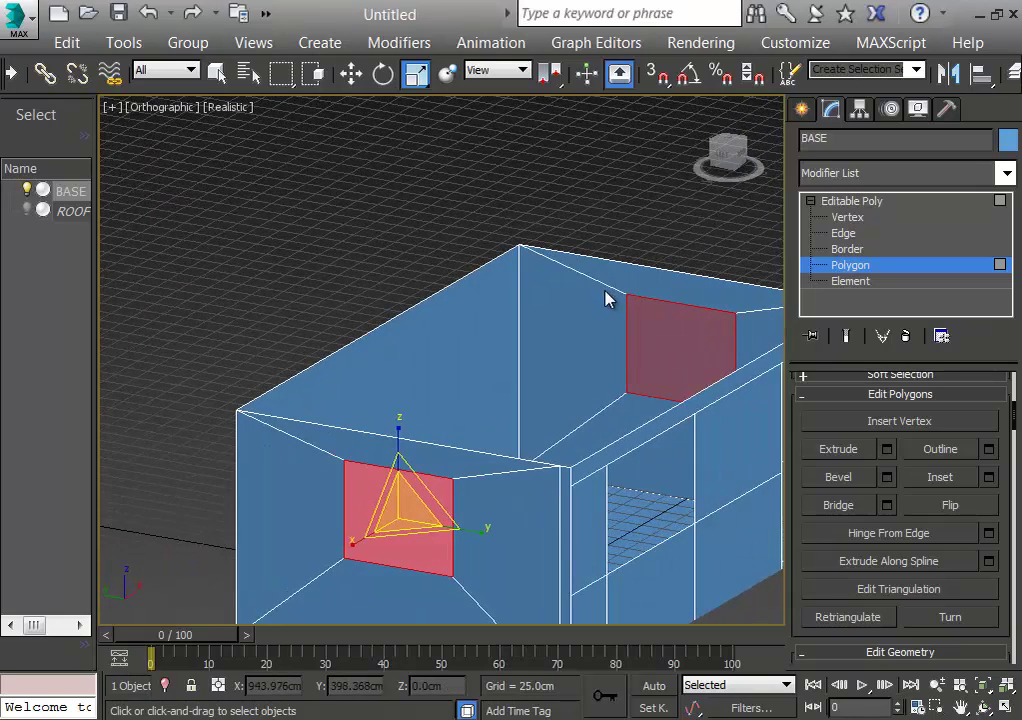
# Step: Delete the inset polygons of both end walls to cut the window openings
pyautogui.click(443, 247)
pyautogui.click(399, 490)
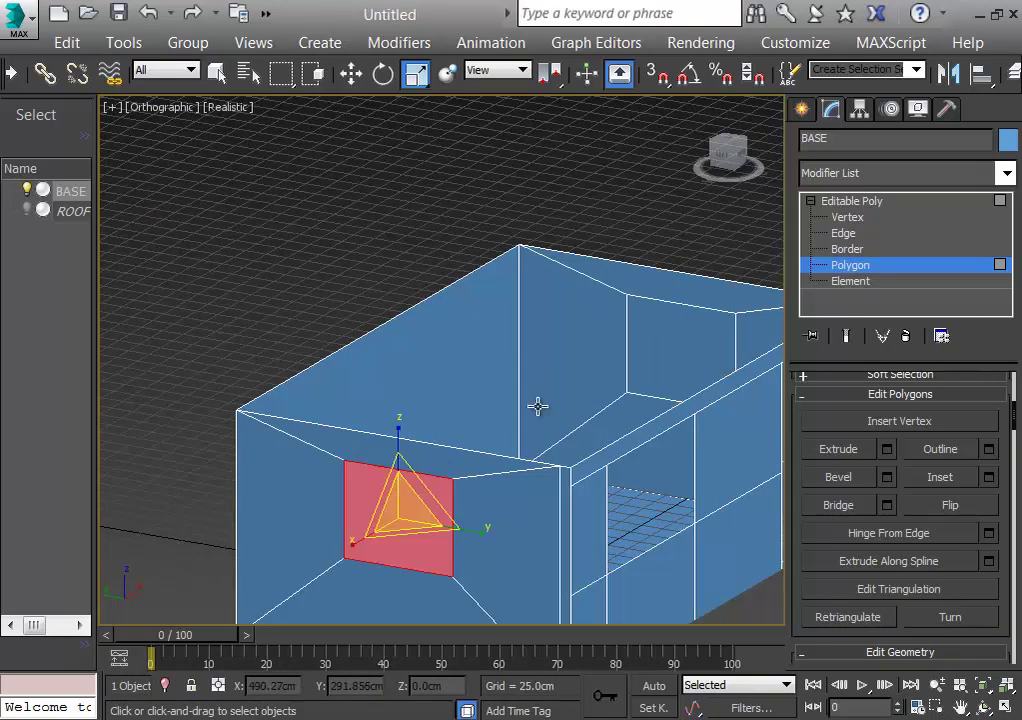
pyautogui.keyDown('ctrl'); pyautogui.click(676, 357); pyautogui.keyUp('ctrl')
pyautogui.press('Delete')
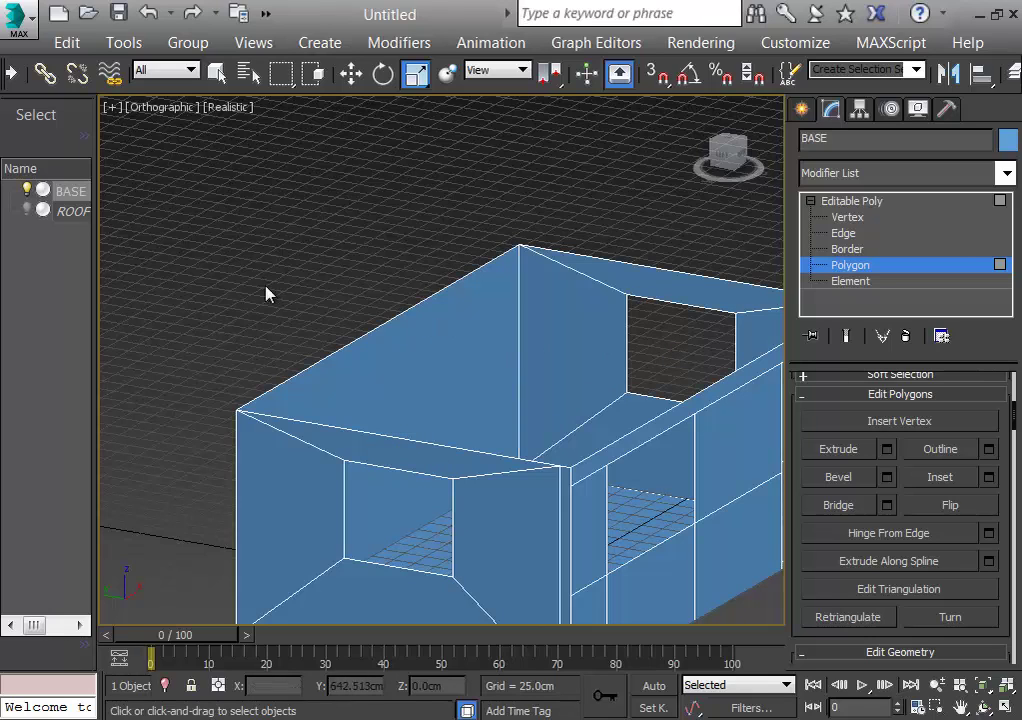
# Step: Examine the base's door and window openings in the perspective, left and front views
pyautogui.keyDown('alt'); pyautogui.moveTo(318, 303); pyautogui.dragTo(207, 306, button='middle'); pyautogui.keyUp('alt')
pyautogui.press('p')
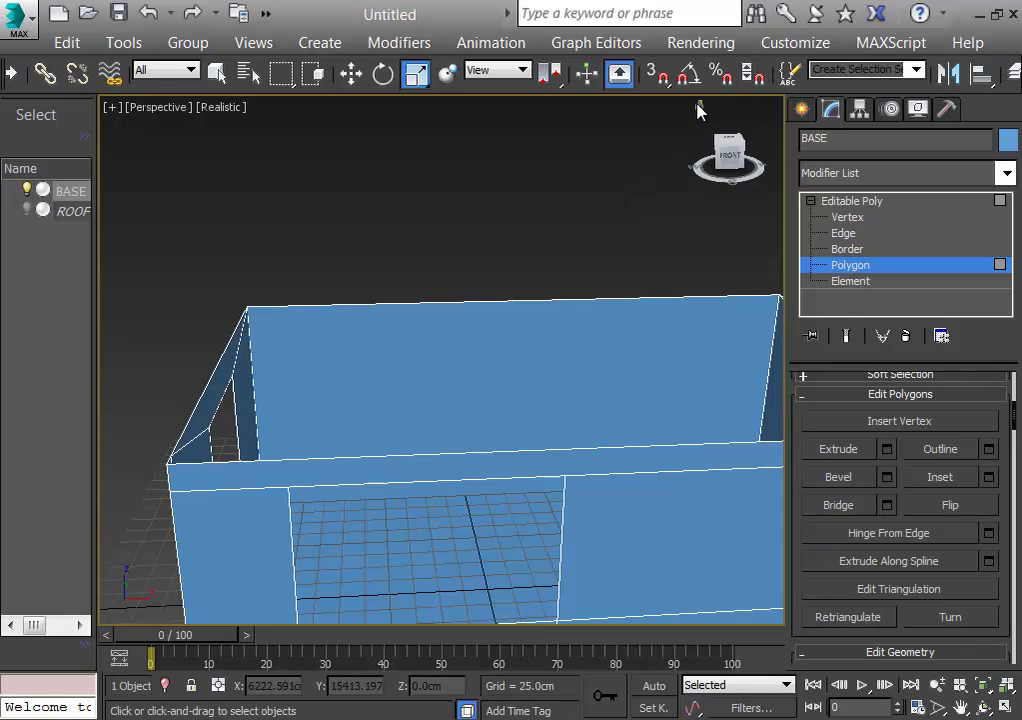
pyautogui.scroll(-10, 700, 110)
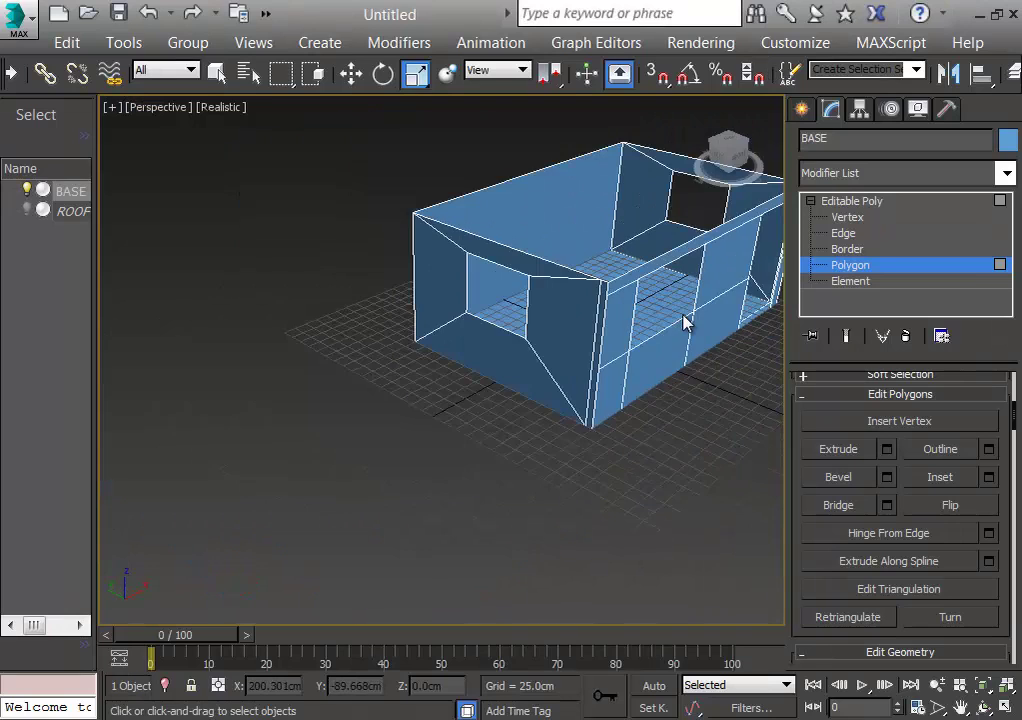
pyautogui.moveTo(705, 377); pyautogui.dragTo(611, 403, button='middle')
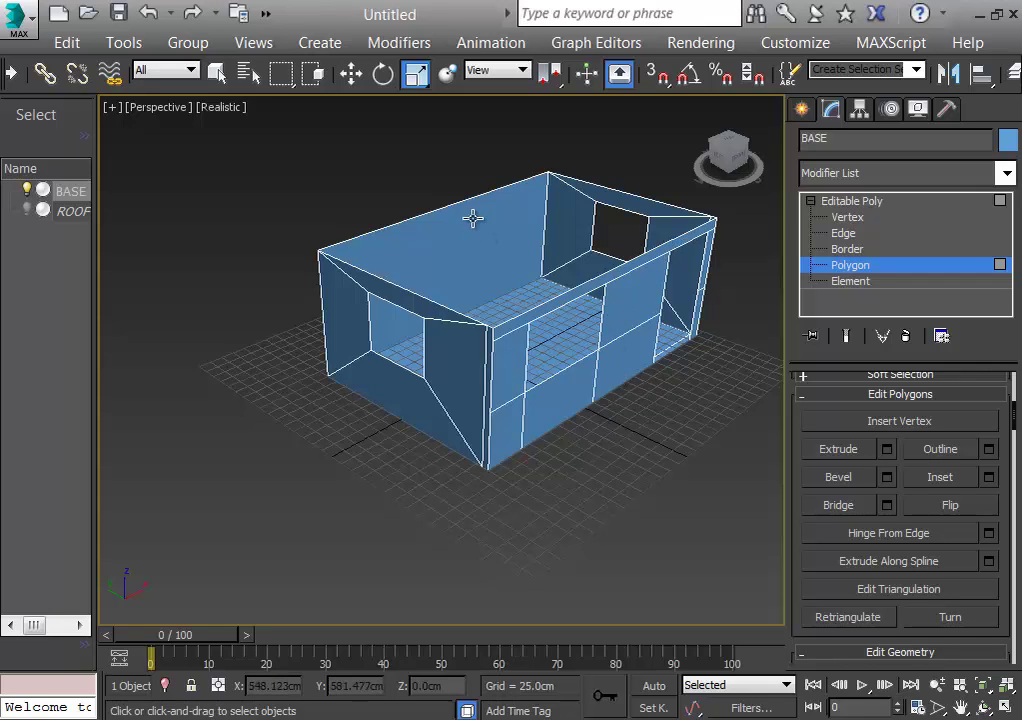
pyautogui.press('l')
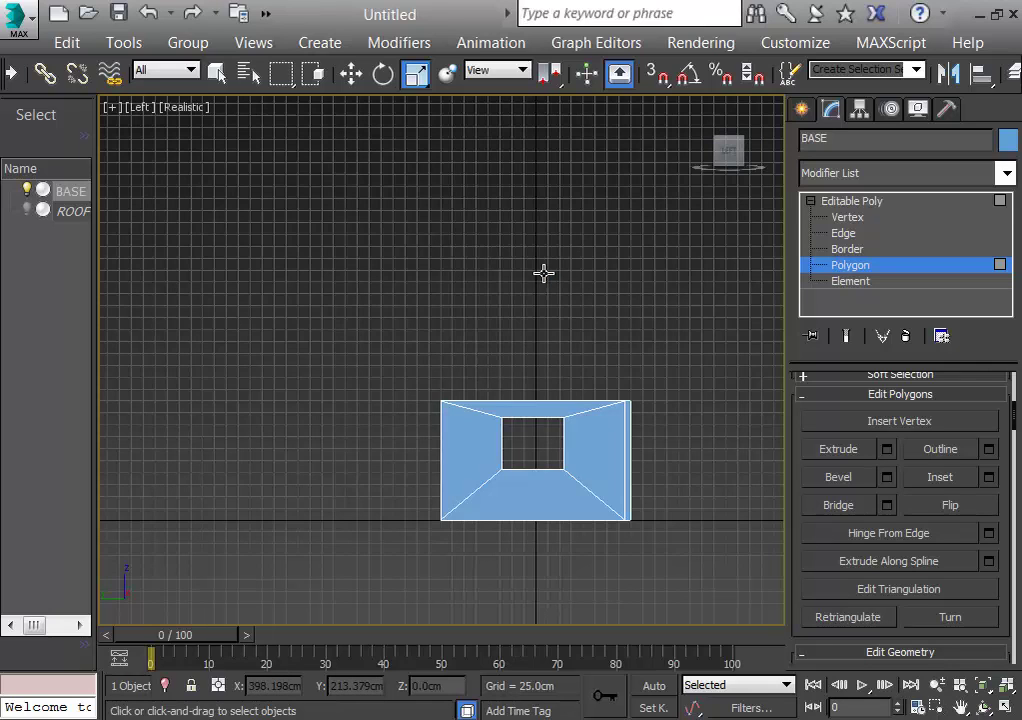
pyautogui.press('f')
pyautogui.scroll(-2, 616, 385)
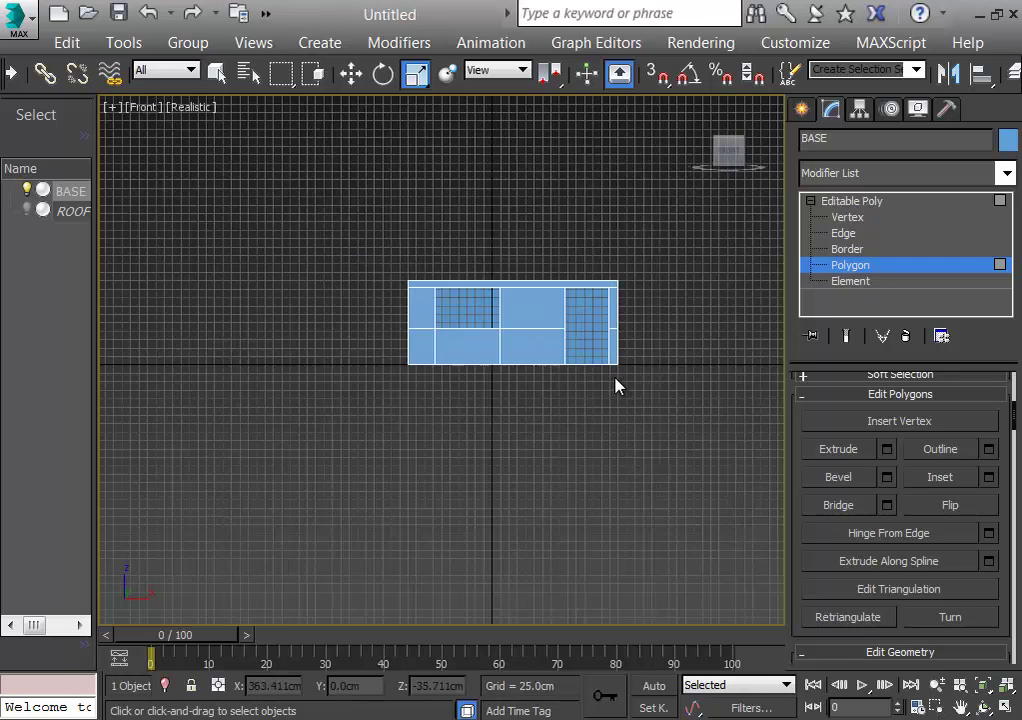
pyautogui.scroll(6, 616, 385)
pyautogui.moveTo(638, 410); pyautogui.dragTo(766, 595, button='middle')
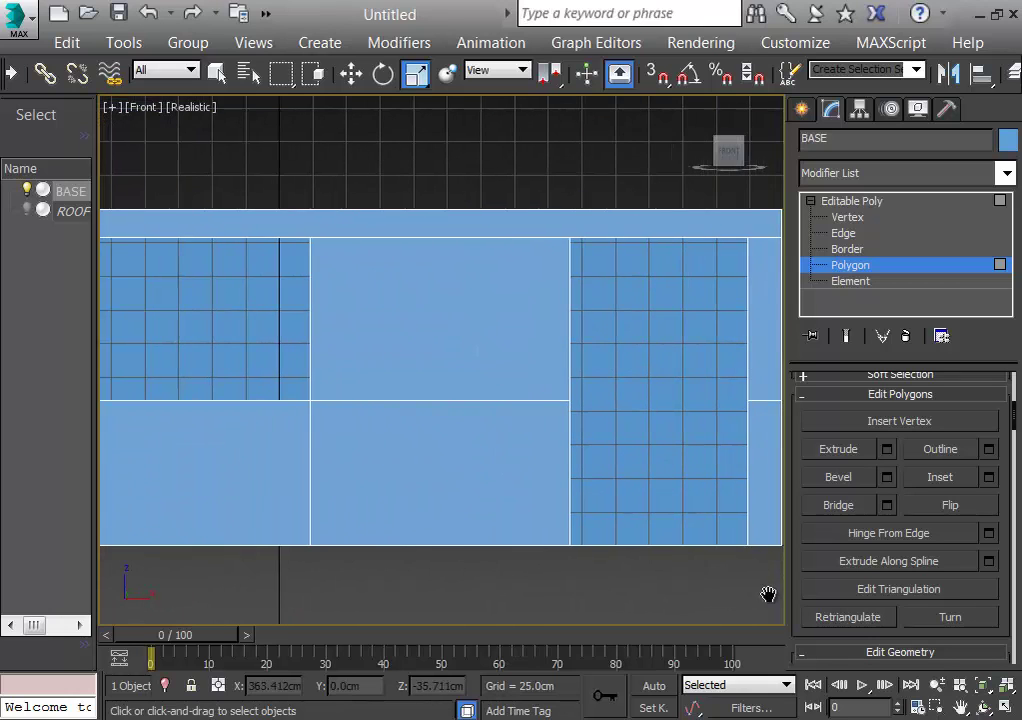
pyautogui.scroll(-5, 641, 504)
pyautogui.scroll(3, 641, 504)
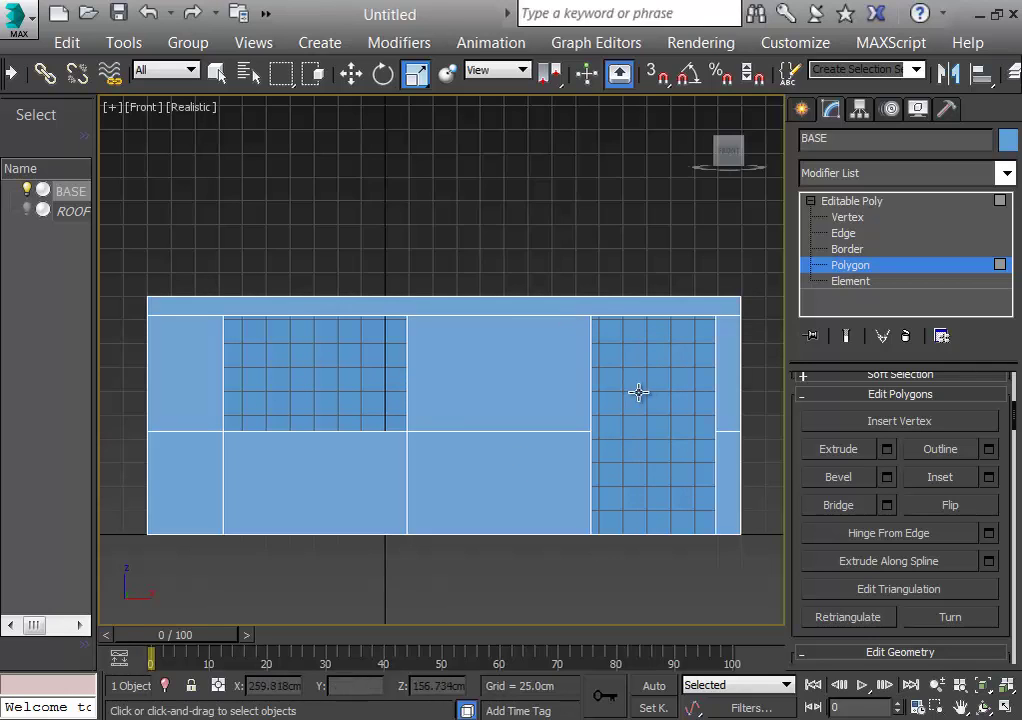
pyautogui.moveTo(639, 392); pyautogui.dragTo(486, 399, button='middle')
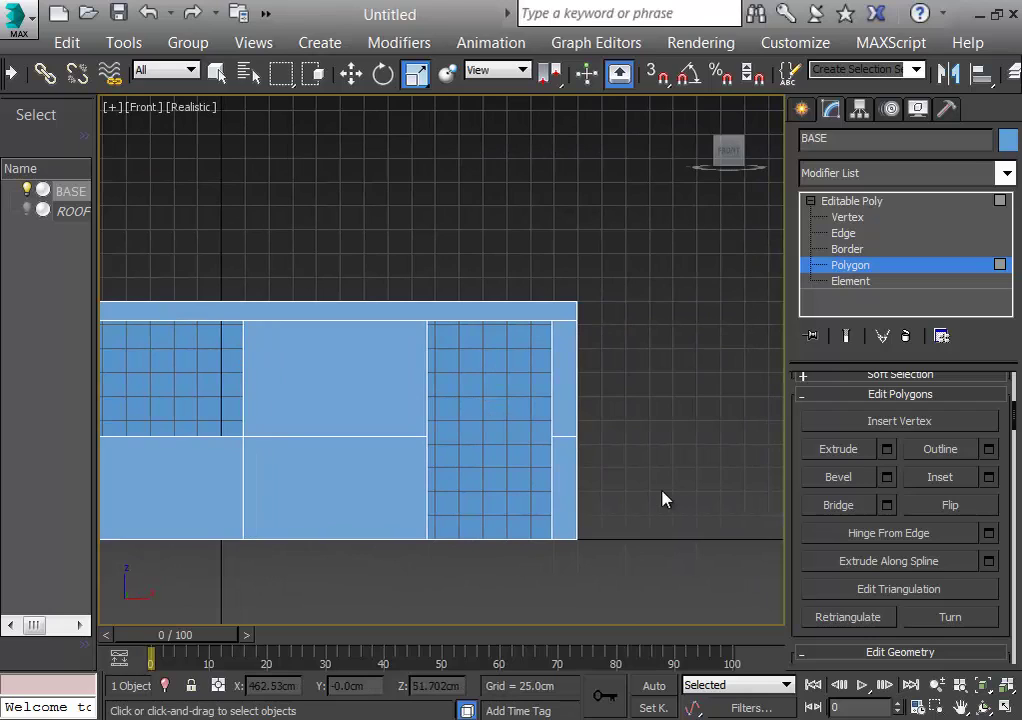
pyautogui.press('p')
pyautogui.keyDown('alt'); pyautogui.moveTo(705, 109); pyautogui.dragTo(616, 417, button='middle'); pyautogui.keyUp('alt')
pyautogui.scroll(-3, 660, 372)
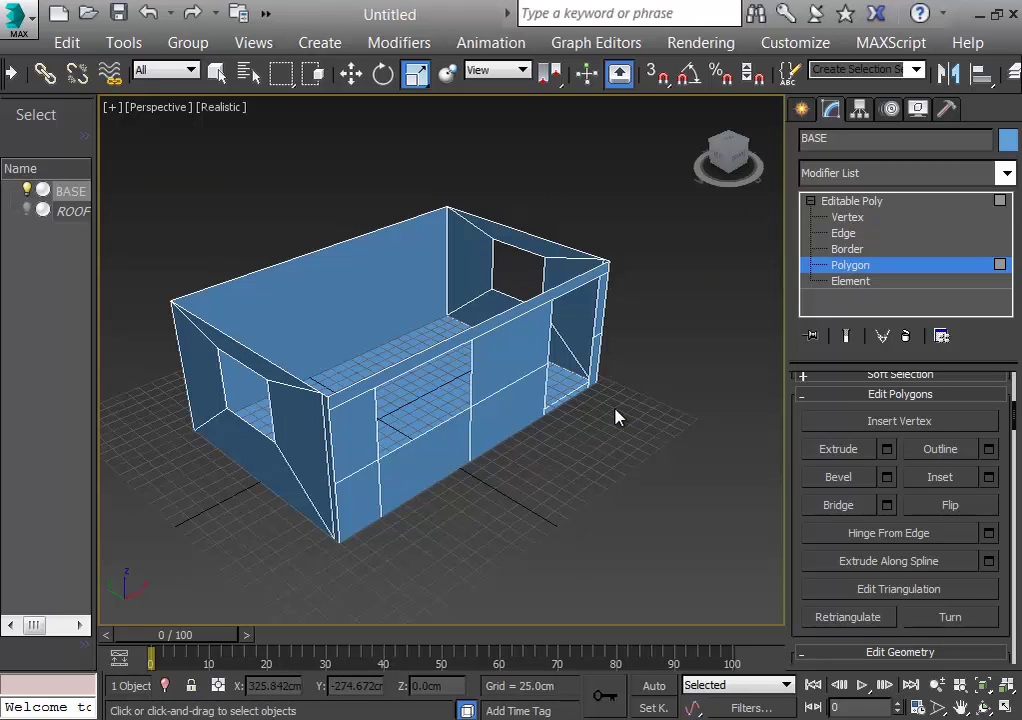
# Step: Create a pivot door in front of the house, about 347 cm wide, 354 cm deep and 408 cm high
pyautogui.click(803, 109)
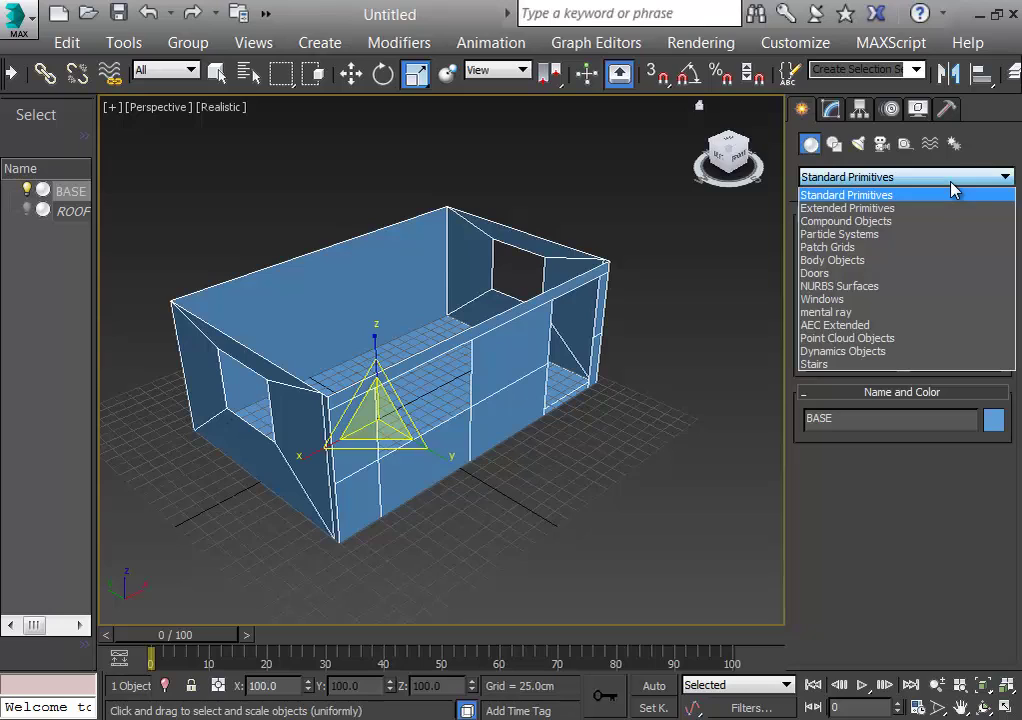
pyautogui.click(842, 273)
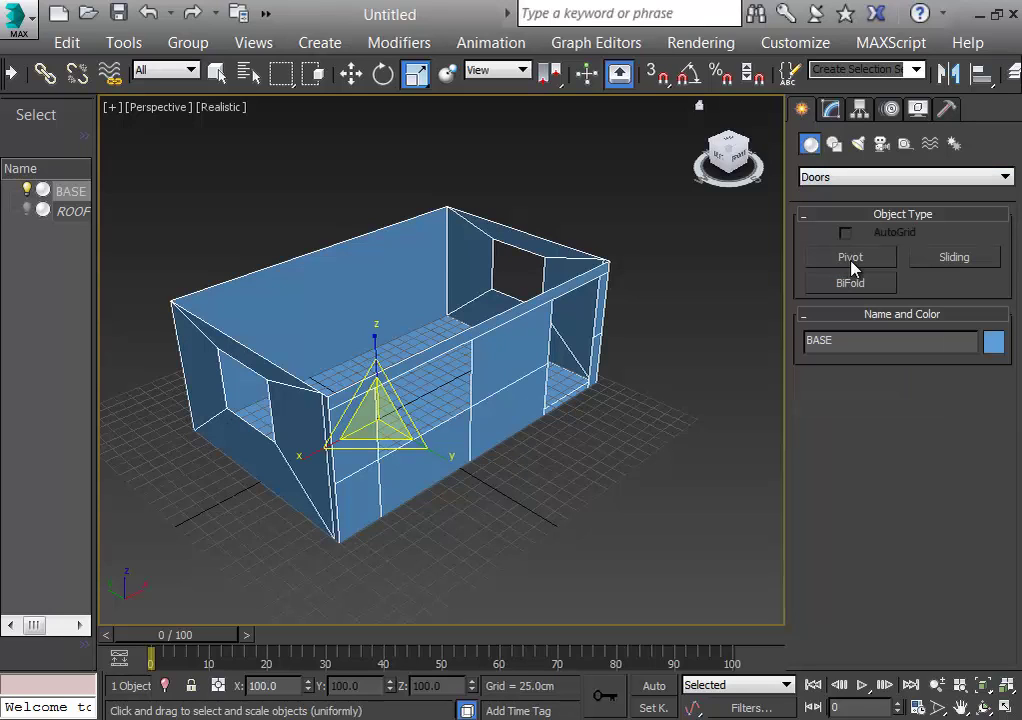
pyautogui.click(851, 262)
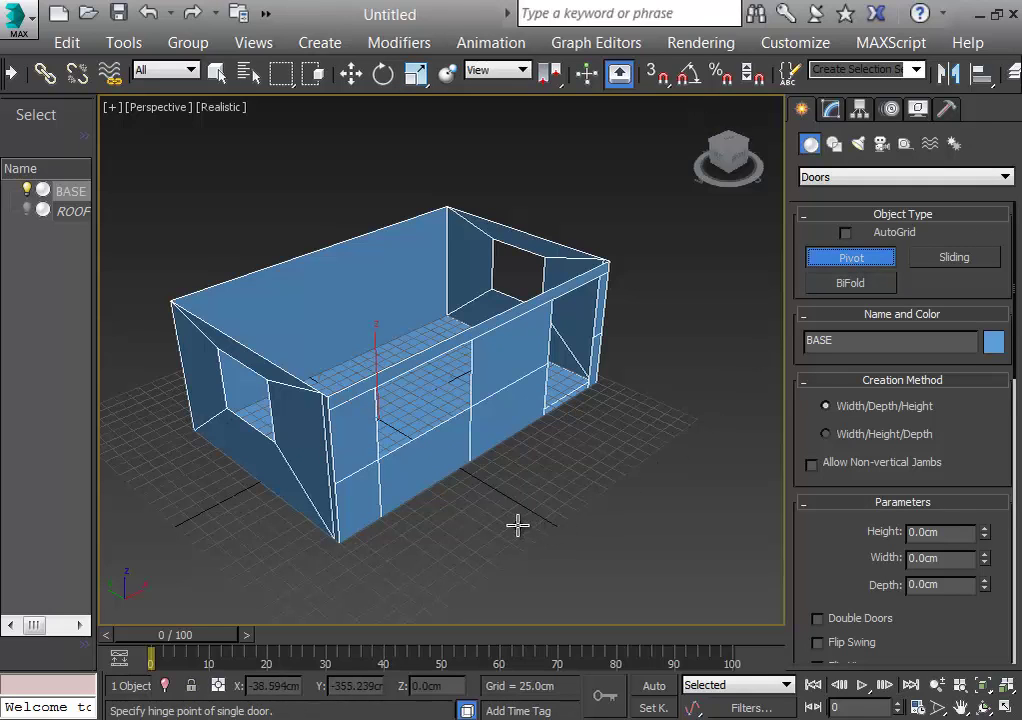
pyautogui.moveTo(518, 524); pyautogui.dragTo(647, 427)
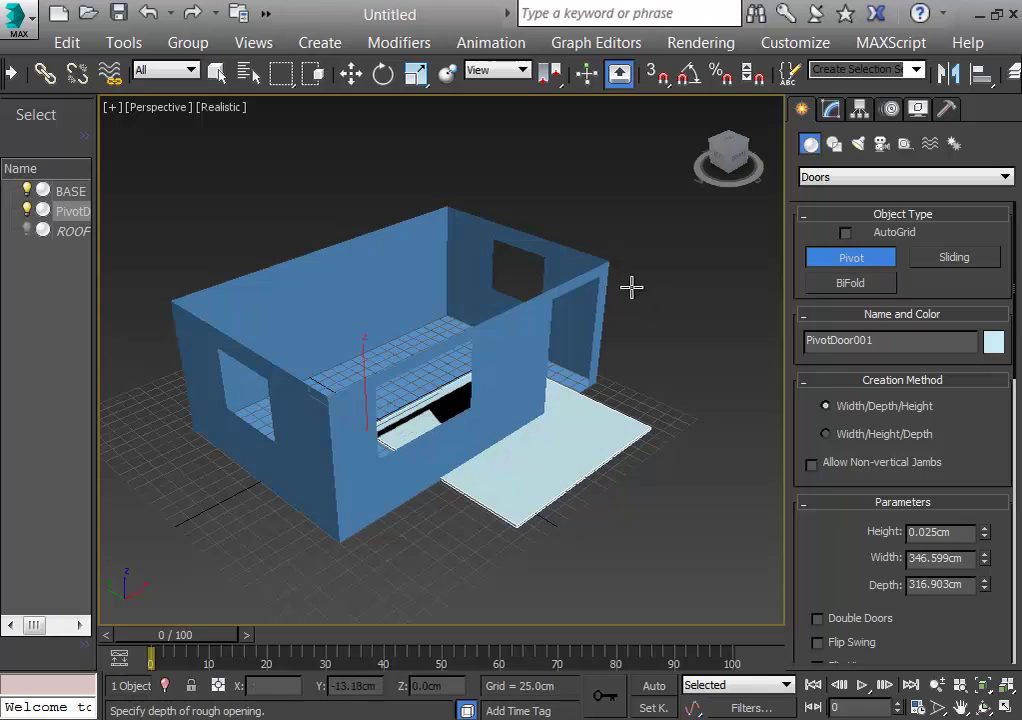
pyautogui.click(632, 278)
pyautogui.click(632, 65)
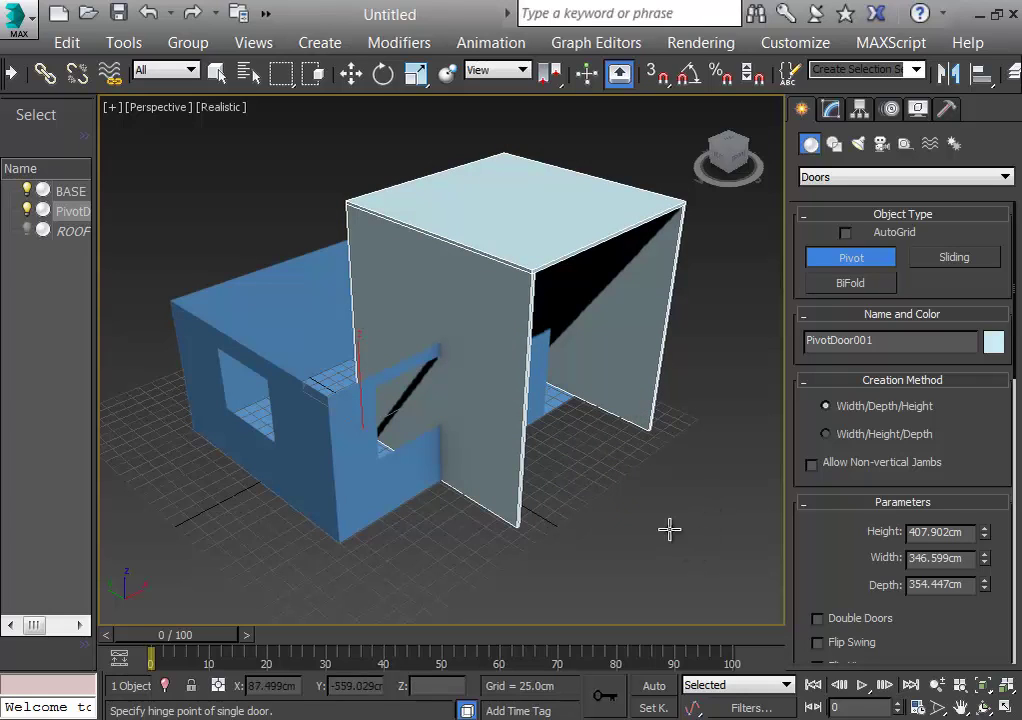
# Step: Hide the BASE object and open the pivot door's parameters for editing
pyautogui.moveTo(662, 504); pyautogui.dragTo(529, 463, button='middle')
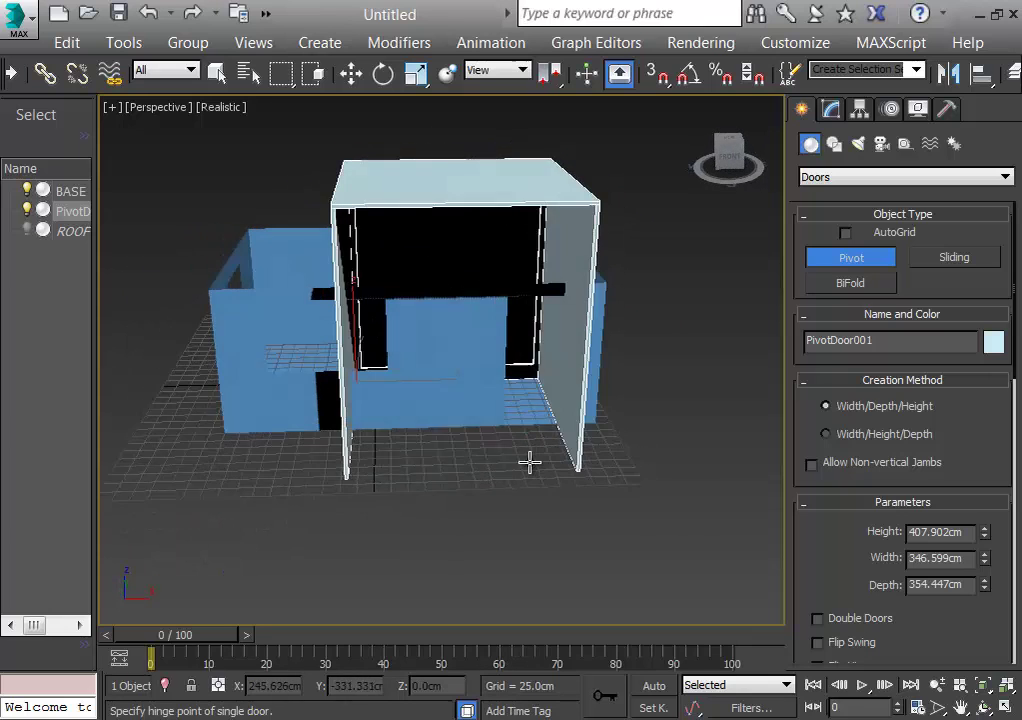
pyautogui.click(27, 190)
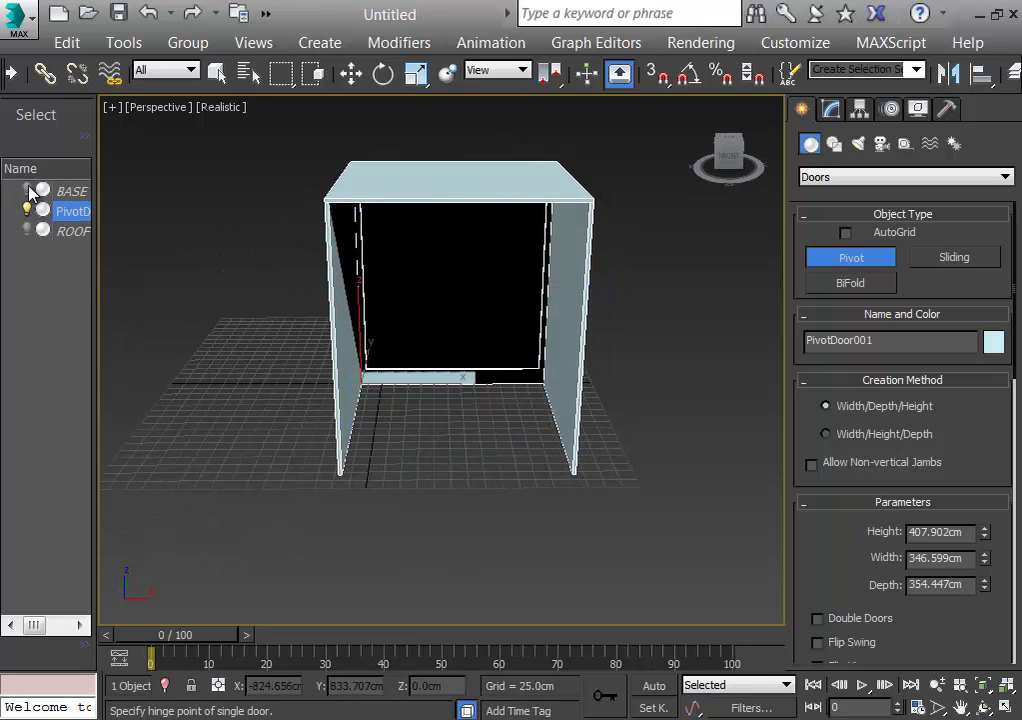
pyautogui.keyDown('alt'); pyautogui.moveTo(440, 442); pyautogui.dragTo(666, 415, button='middle'); pyautogui.keyUp('alt')
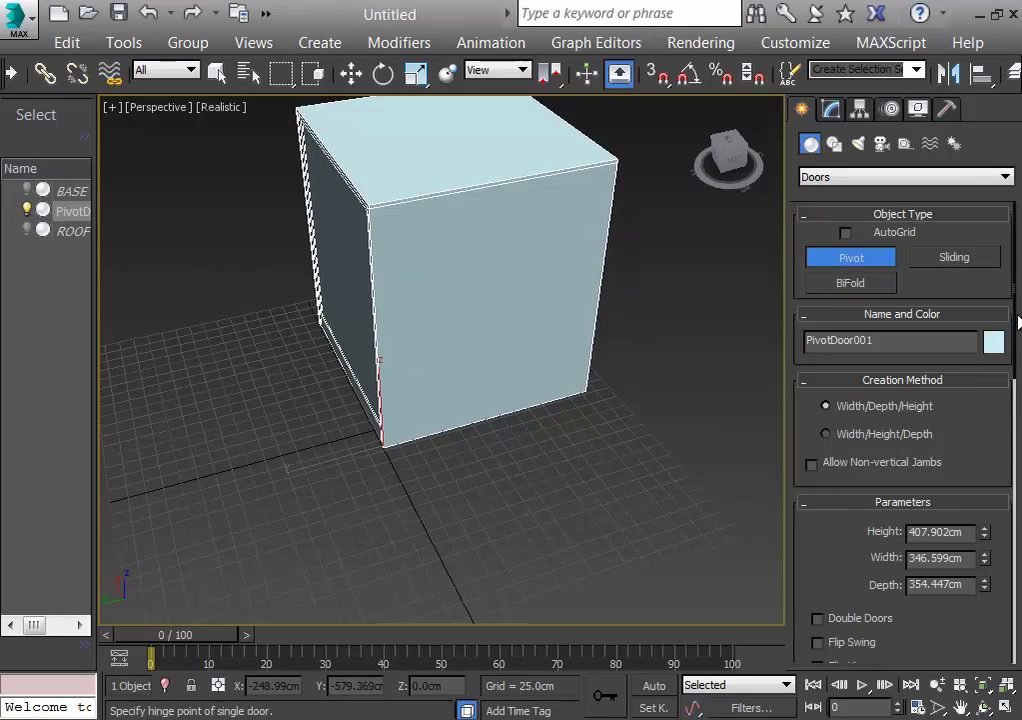
pyautogui.click(836, 111)
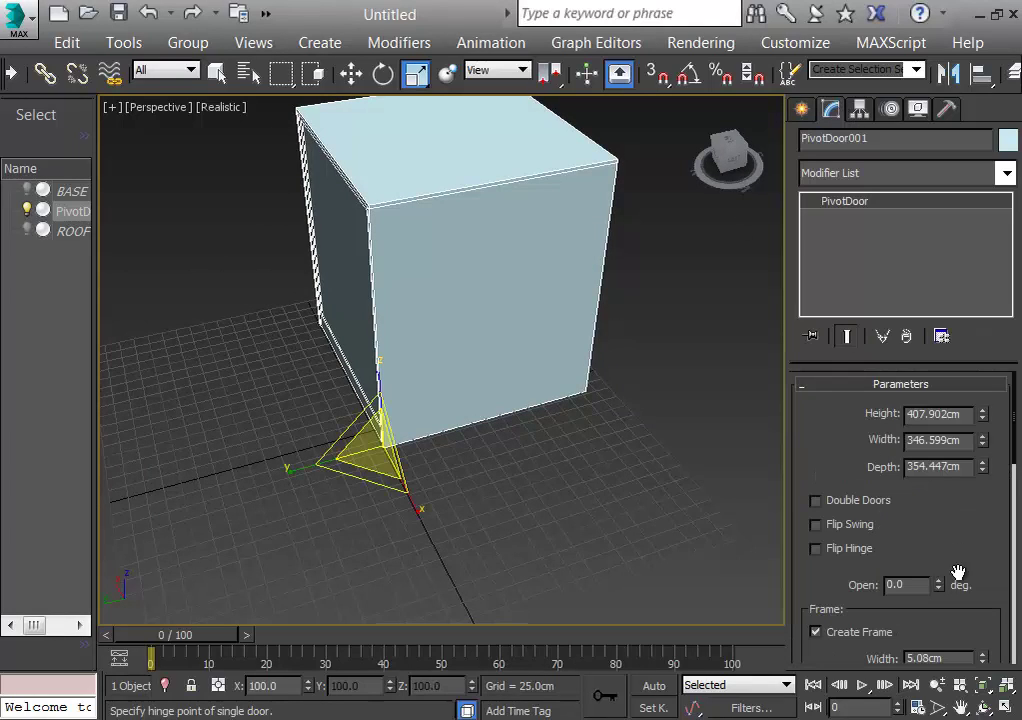
# Step: Swing the pivot door's leaf open to 34 degrees and check it from several angles
pyautogui.moveTo(941, 588); pyautogui.dragTo(941, 512)
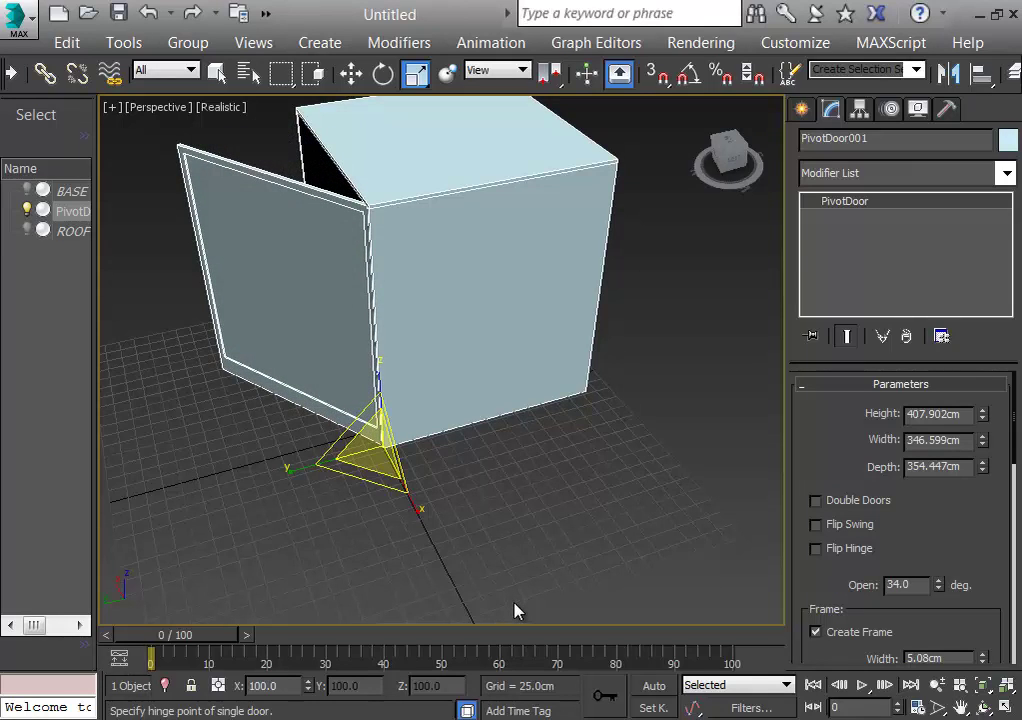
pyautogui.keyDown('alt'); pyautogui.moveTo(550, 558); pyautogui.dragTo(404, 549, button='middle'); pyautogui.keyUp('alt')
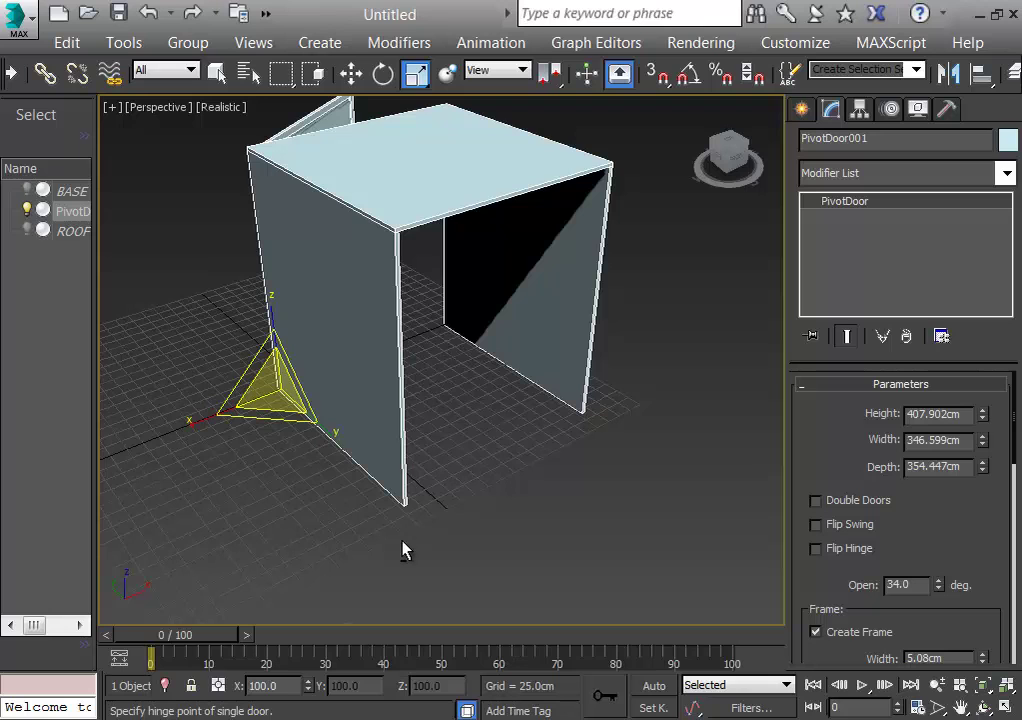
pyautogui.keyDown('alt'); pyautogui.moveTo(625, 478); pyautogui.dragTo(949, 478, button='middle'); pyautogui.keyUp('alt')
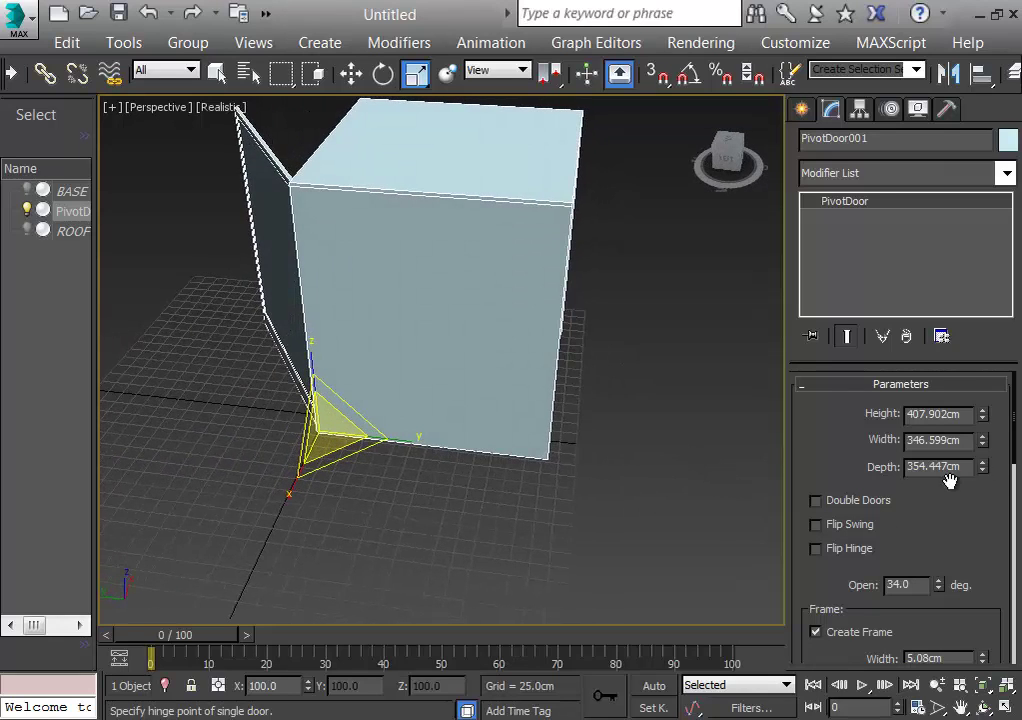
# Step: Reduce the pivot door to about 17.7 cm deep, 222 cm wide and 355 cm high
pyautogui.moveTo(983, 466); pyautogui.dragTo(998, 558)
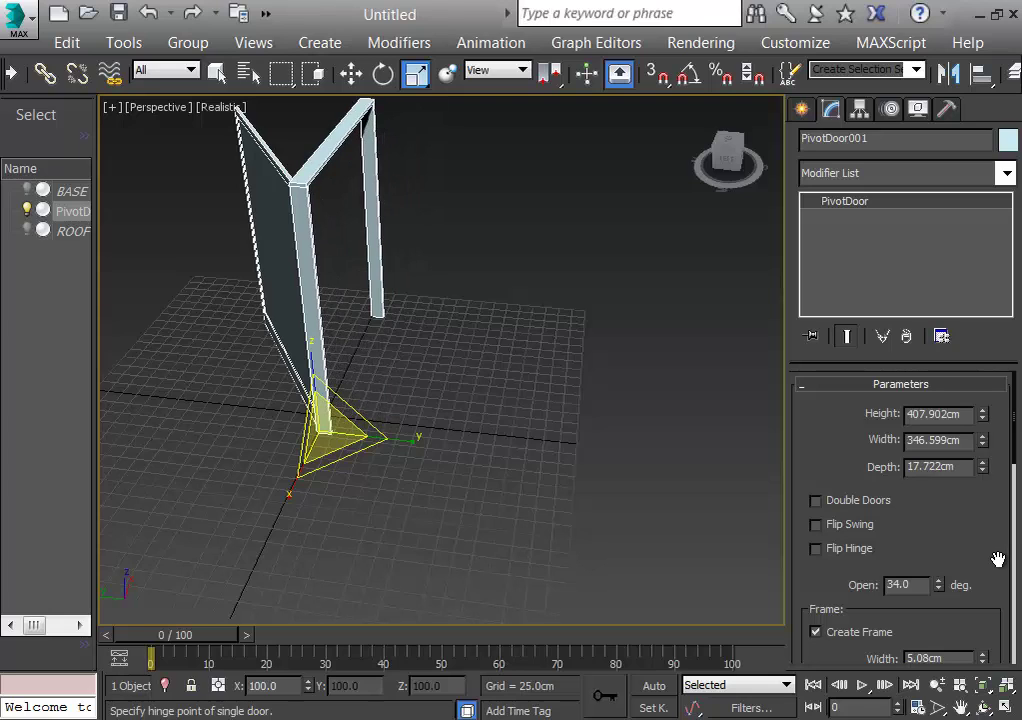
pyautogui.moveTo(985, 442)
pyautogui.mouseDown()
pyautogui.moveTo(976, 375)
pyautogui.moveTo(982, 435)
pyautogui.moveTo(984, 422)
pyautogui.mouseUp()
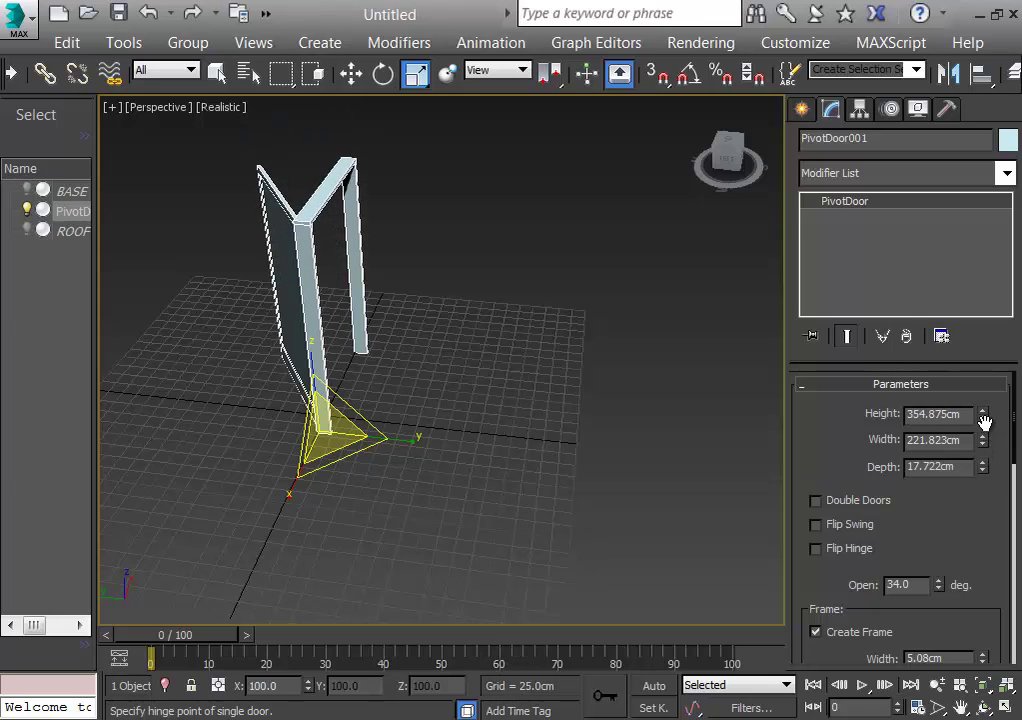
pyautogui.press('t')
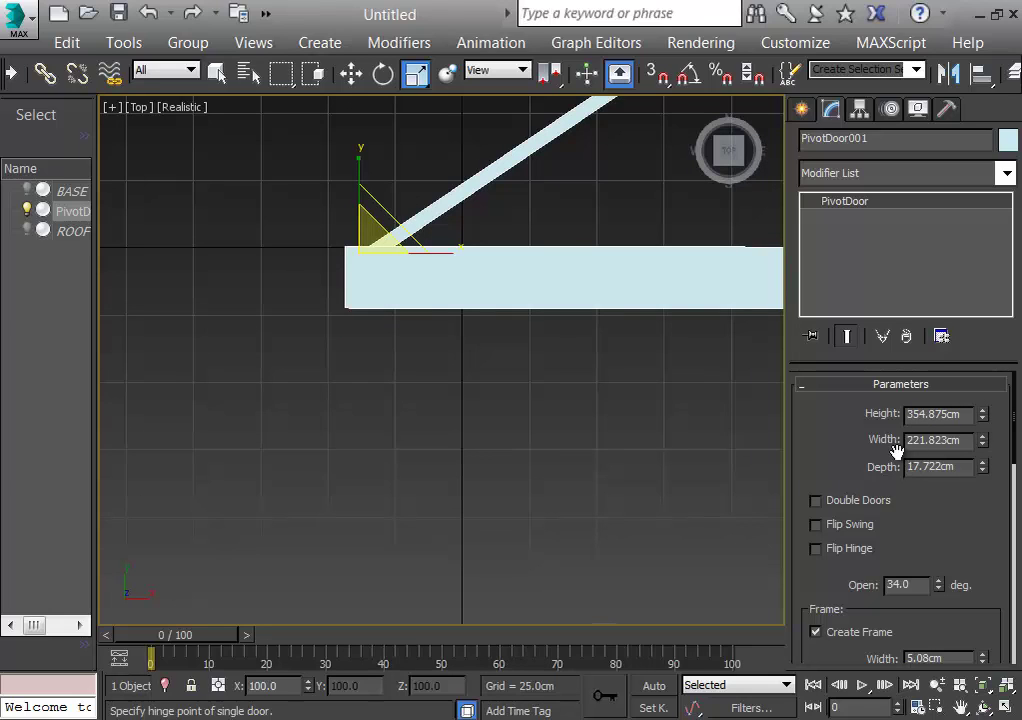
pyautogui.press('p')
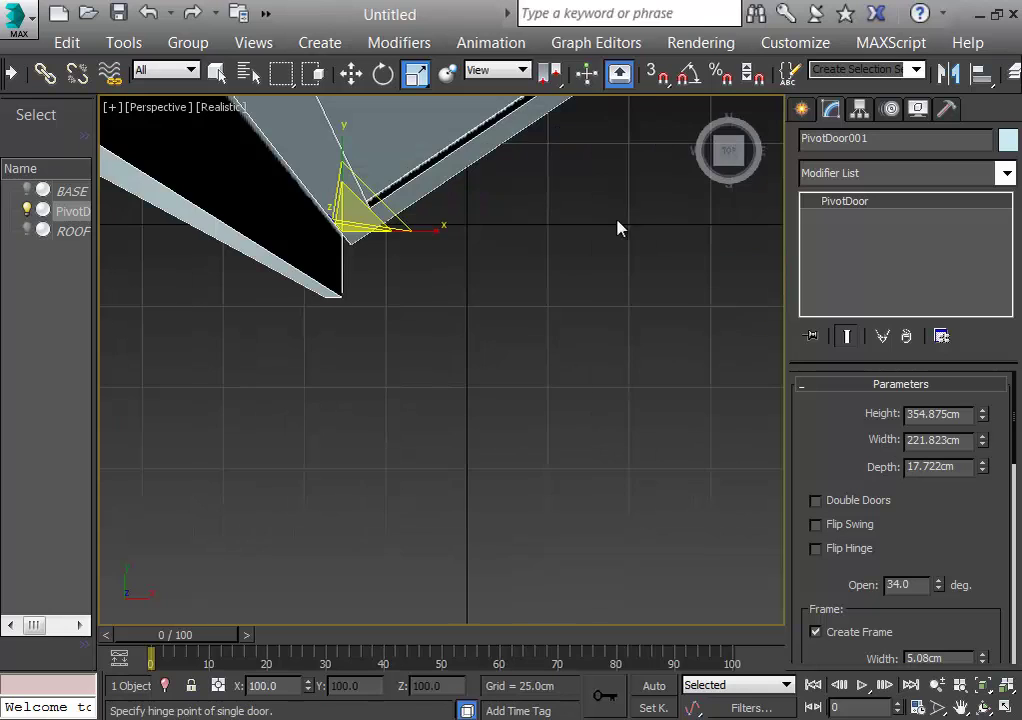
pyautogui.click(701, 108)
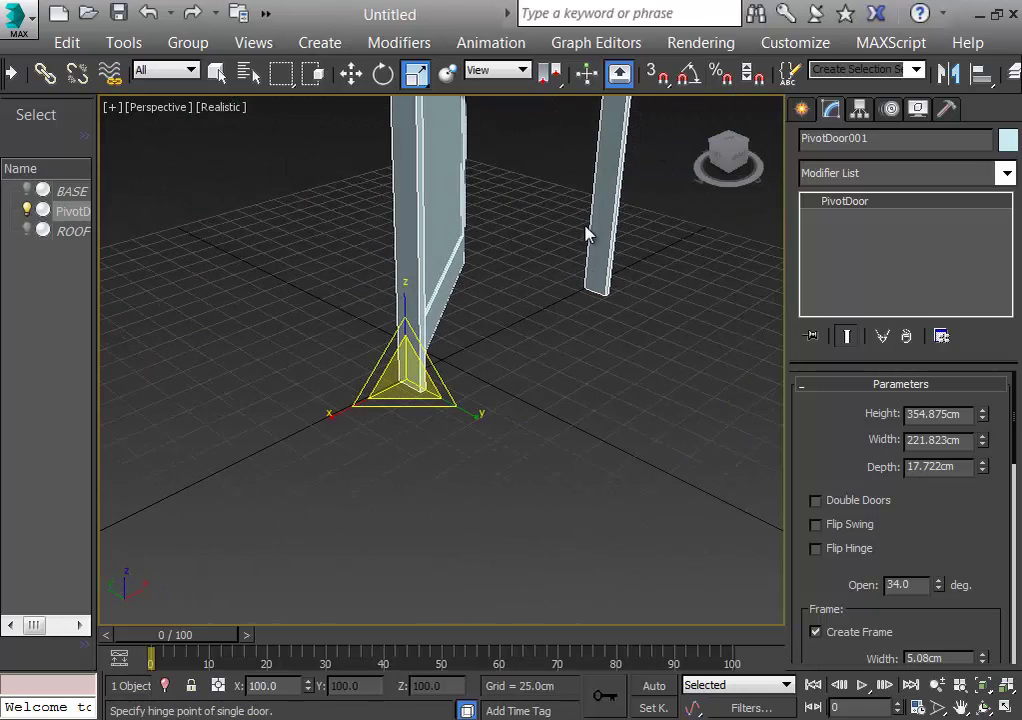
# Step: Unhide the BASE object and move the pivot door outside near the doorway opening, to about X 171.6 cm, Y -271.4 cm
pyautogui.click(26, 190)
pyautogui.click(351, 73)
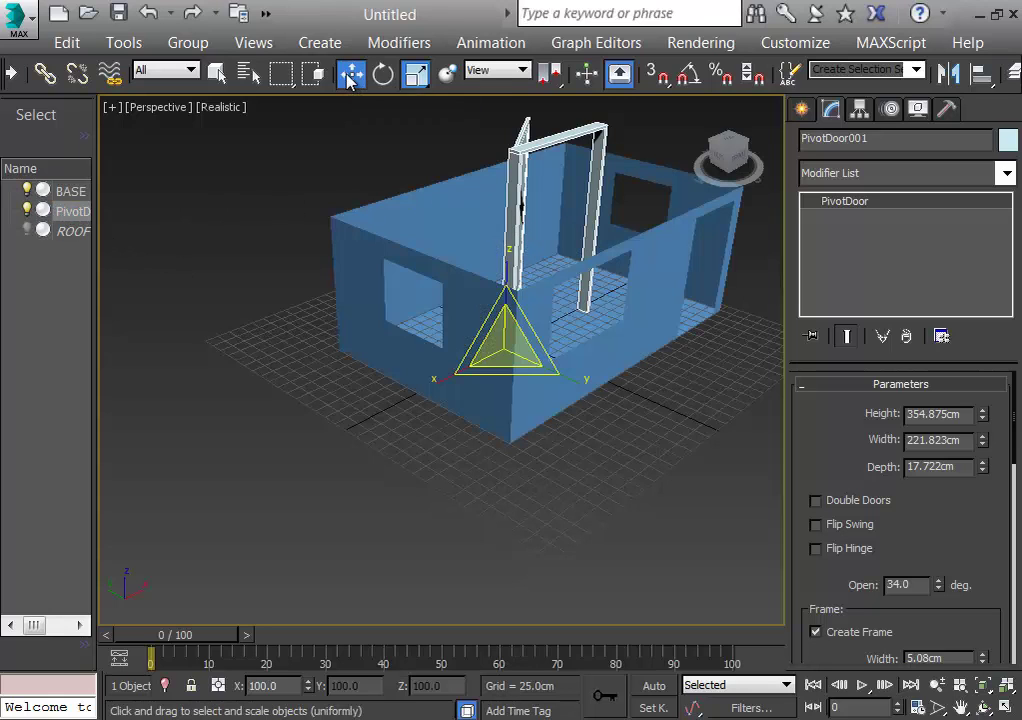
pyautogui.moveTo(479, 334); pyautogui.dragTo(745, 328)
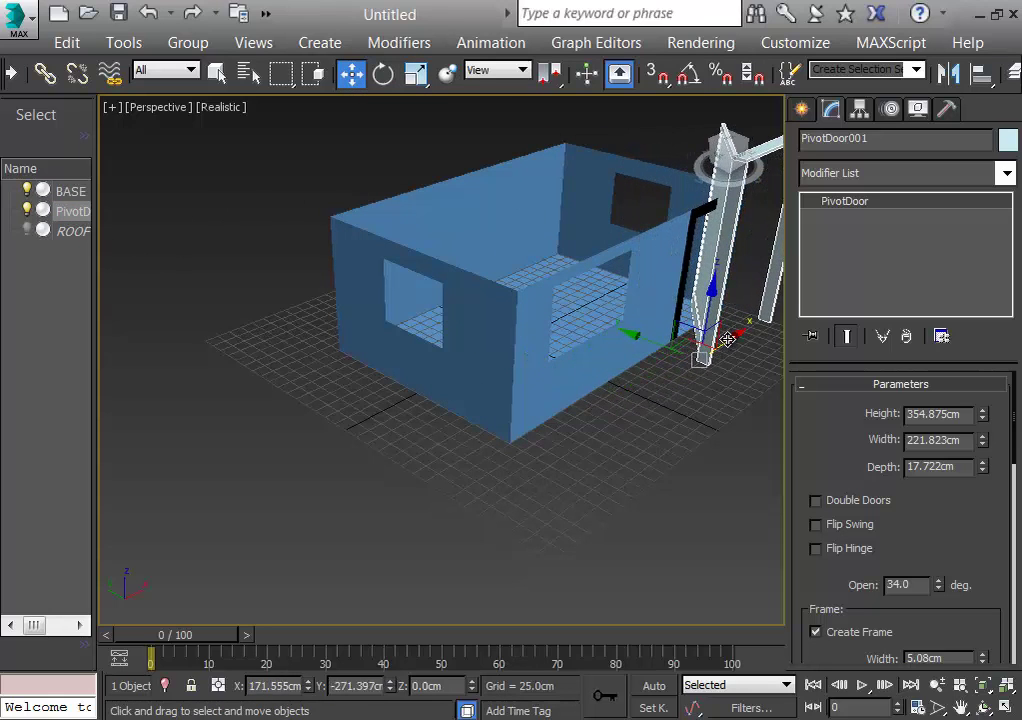
pyautogui.moveTo(726, 445); pyautogui.dragTo(633, 460, button='middle')
# Step: In the front view, reduce the pivot door's height to about 223.6 cm and its width to about 173 cm
pyautogui.press('f')
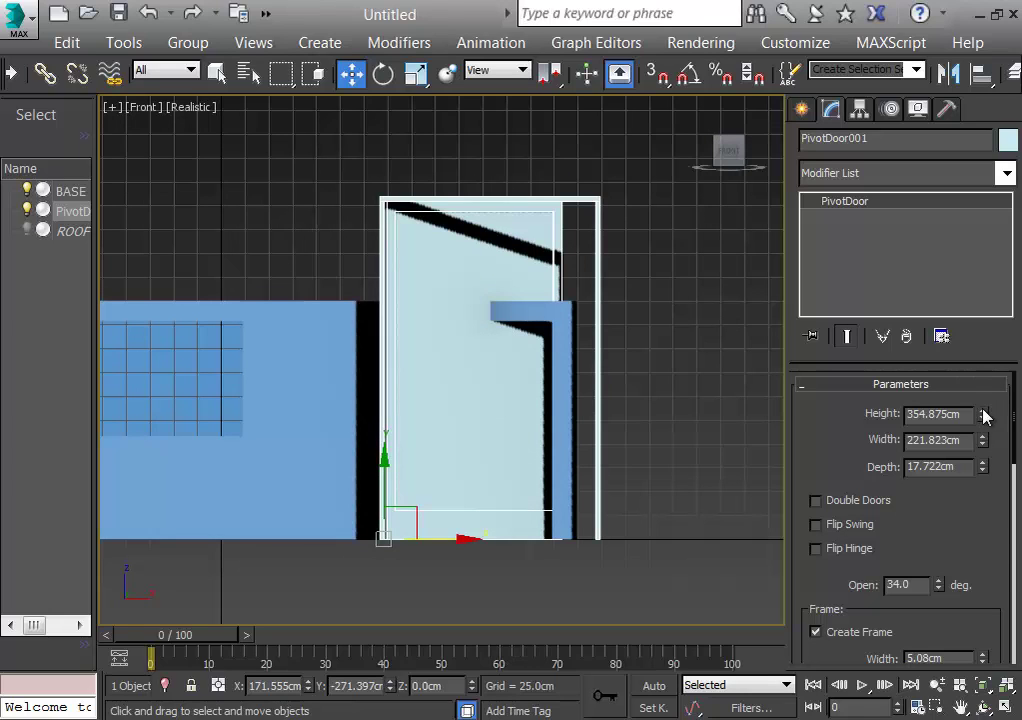
pyautogui.moveTo(985, 416); pyautogui.dragTo(984, 443)
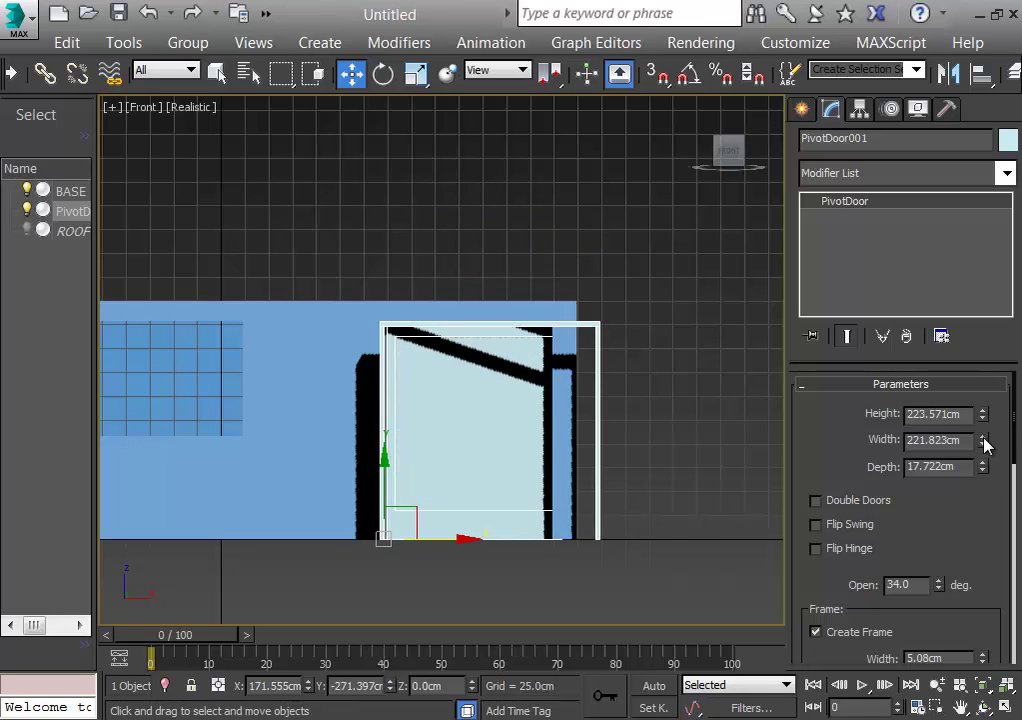
pyautogui.moveTo(985, 444); pyautogui.dragTo(982, 457)
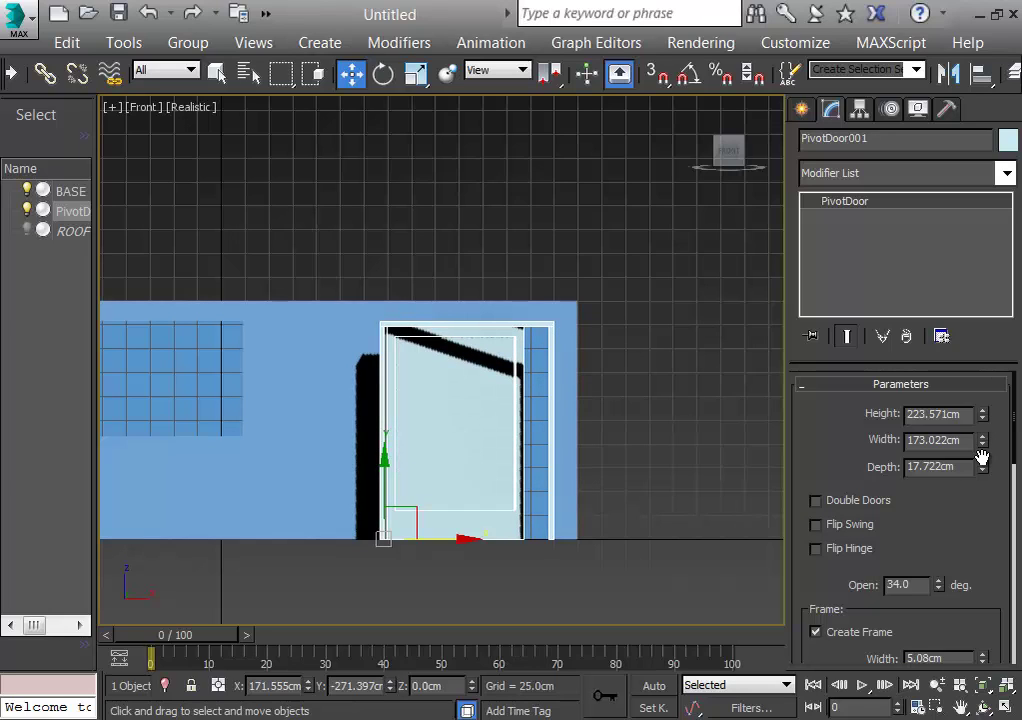
# Step: Align the pivot door with the doorway's side edges by moving it to about X 221 cm and narrowing it to about 122.8 cm
pyautogui.press('F3')
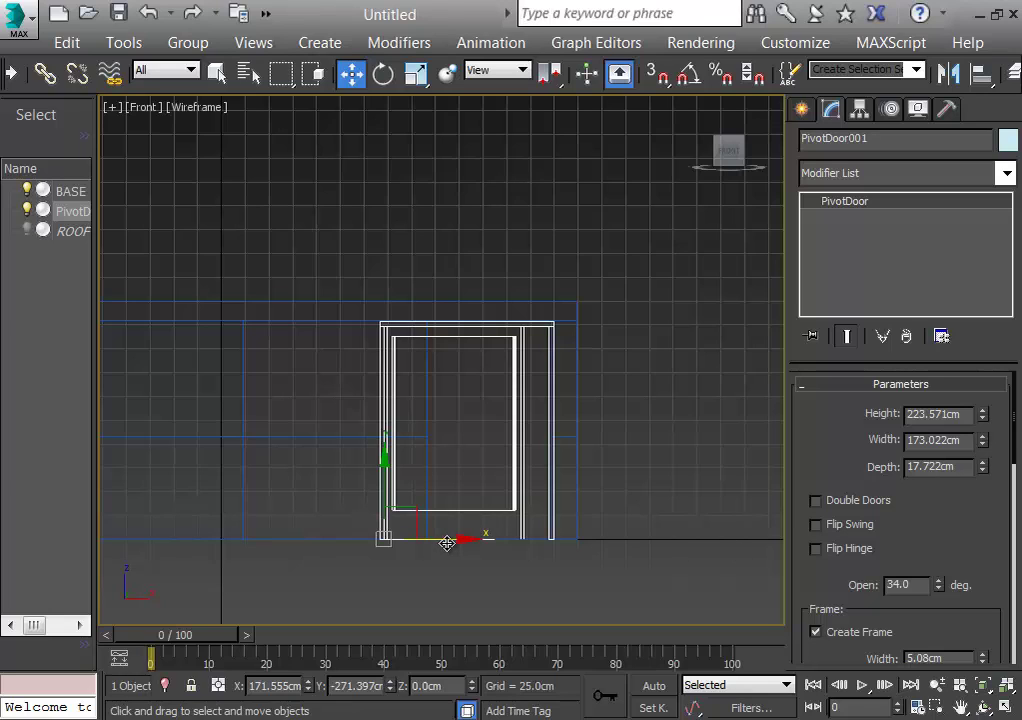
pyautogui.moveTo(383, 541); pyautogui.dragTo(494, 543)
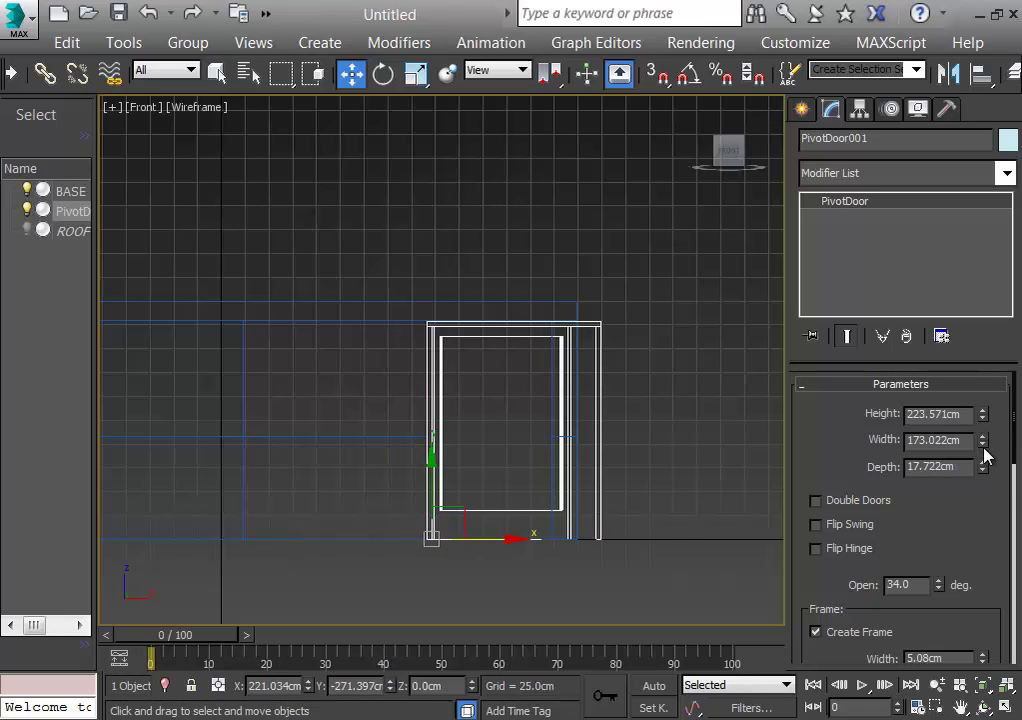
pyautogui.moveTo(984, 432); pyautogui.dragTo(985, 470)
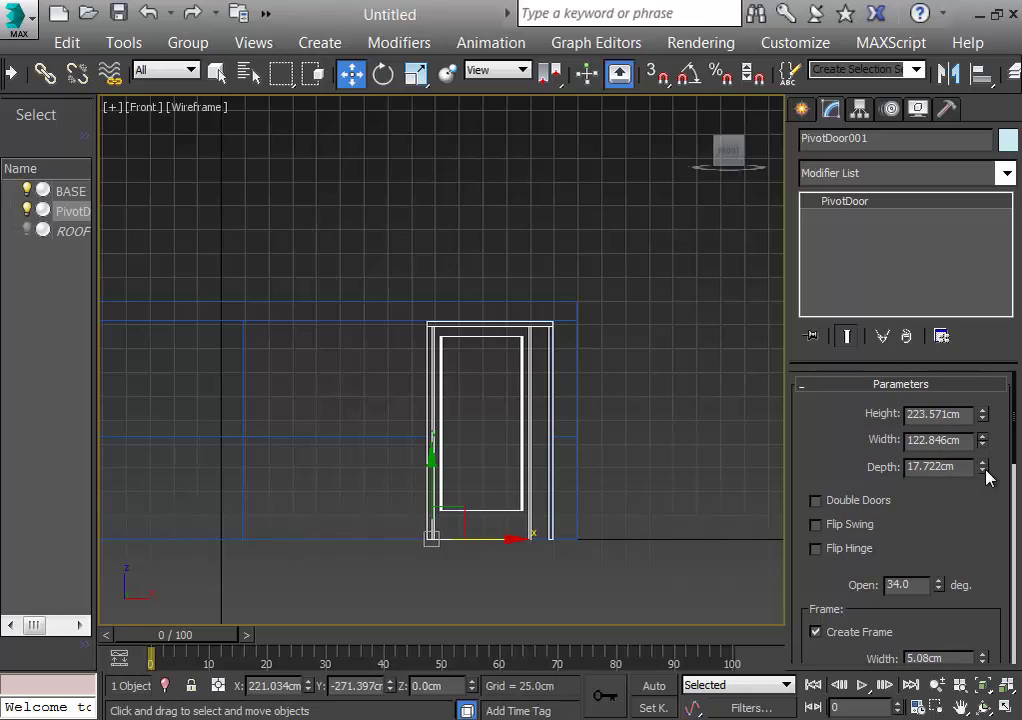
pyautogui.moveTo(987, 416); pyautogui.dragTo(986, 411)
pyautogui.hotkey('ctrl', 'z')
pyautogui.press('F3')
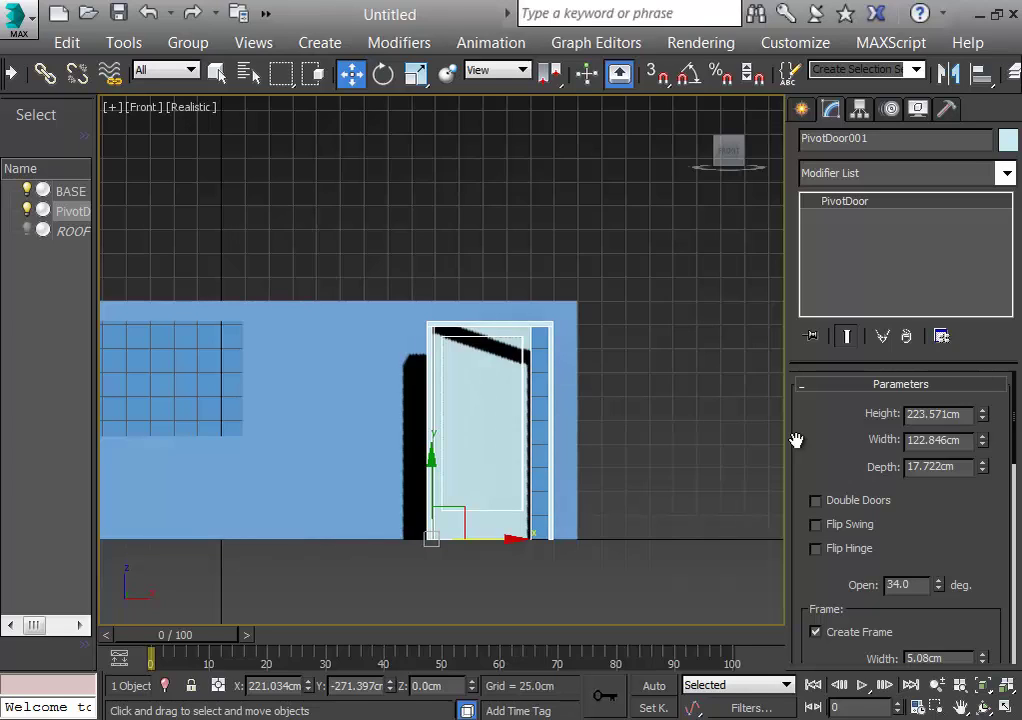
# Step: In the top view, move the pivot door along Y into the front wall's doorway, to about Y -193 cm
pyautogui.press('t')
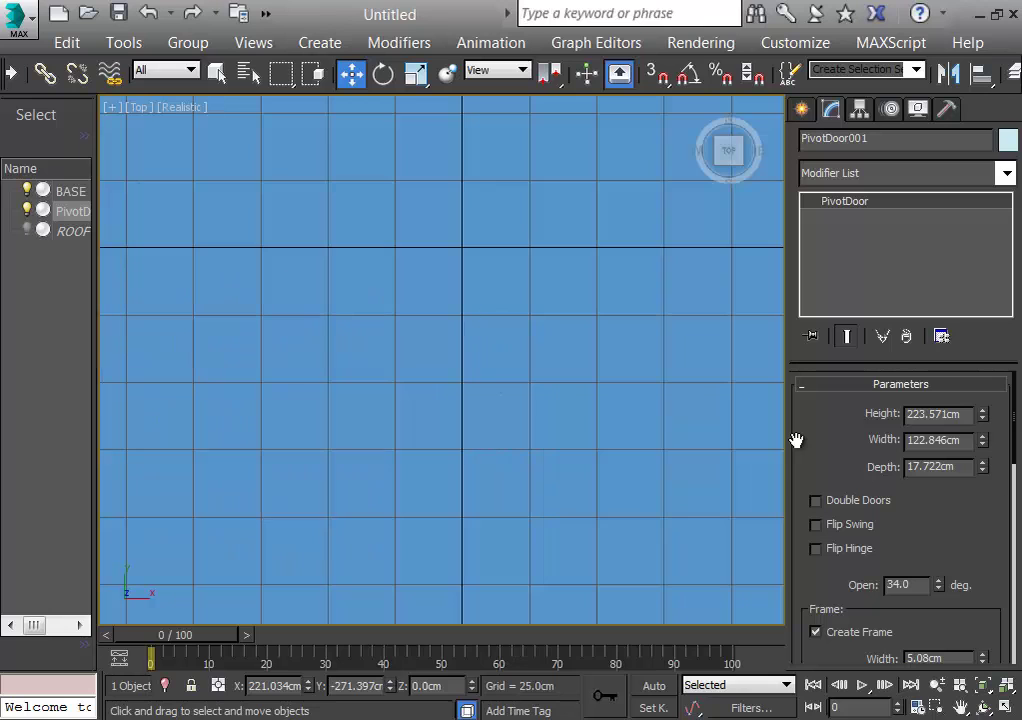
pyautogui.press('z')
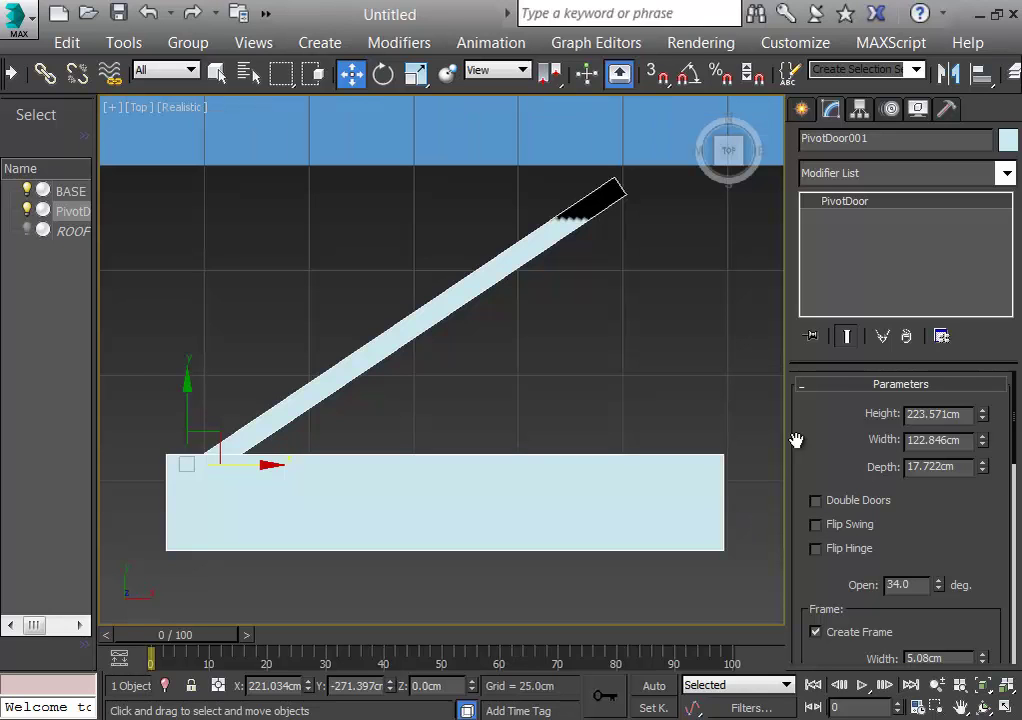
pyautogui.click(645, 413)
pyautogui.scroll(2, 645, 413)
pyautogui.scroll(-6, 645, 413)
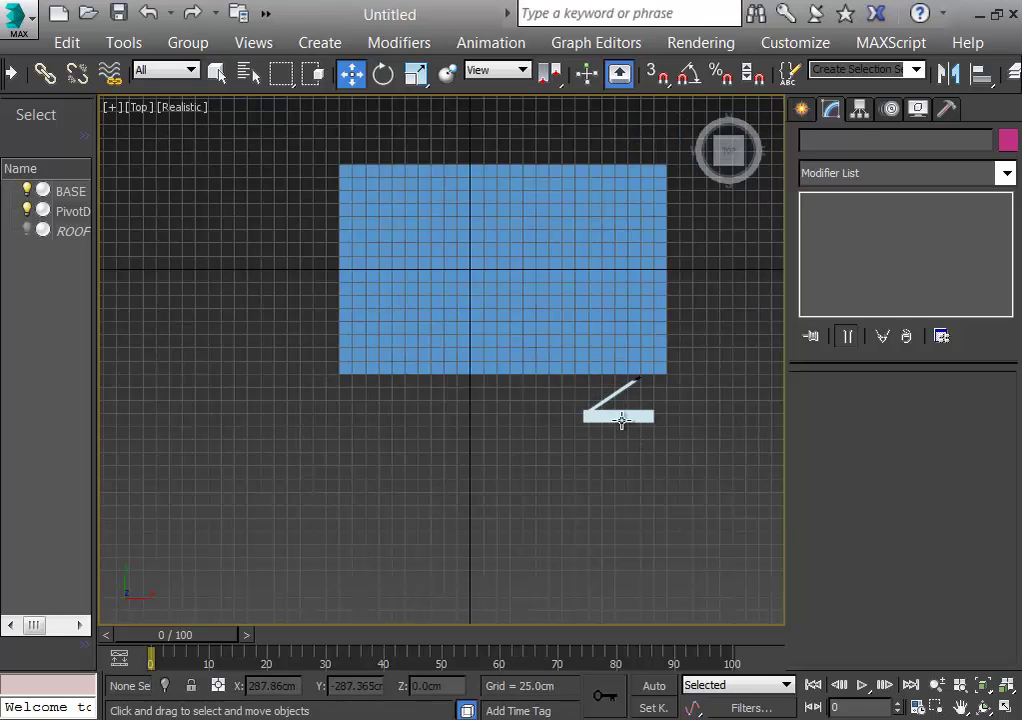
pyautogui.click(621, 421)
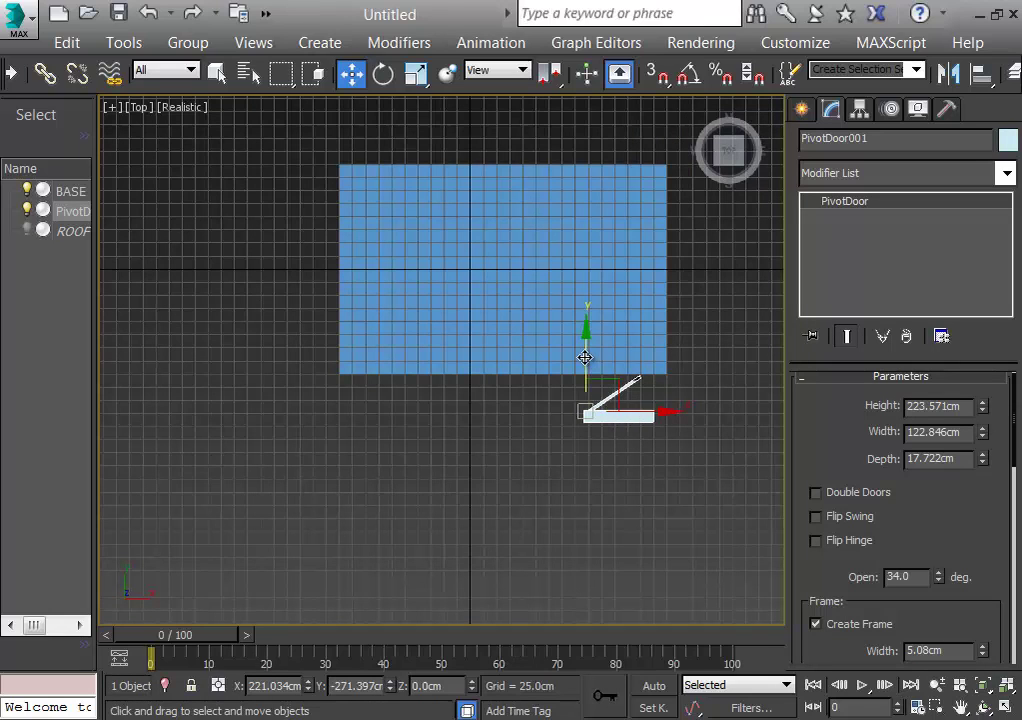
pyautogui.moveTo(586, 356); pyautogui.dragTo(596, 316)
pyautogui.click(622, 482)
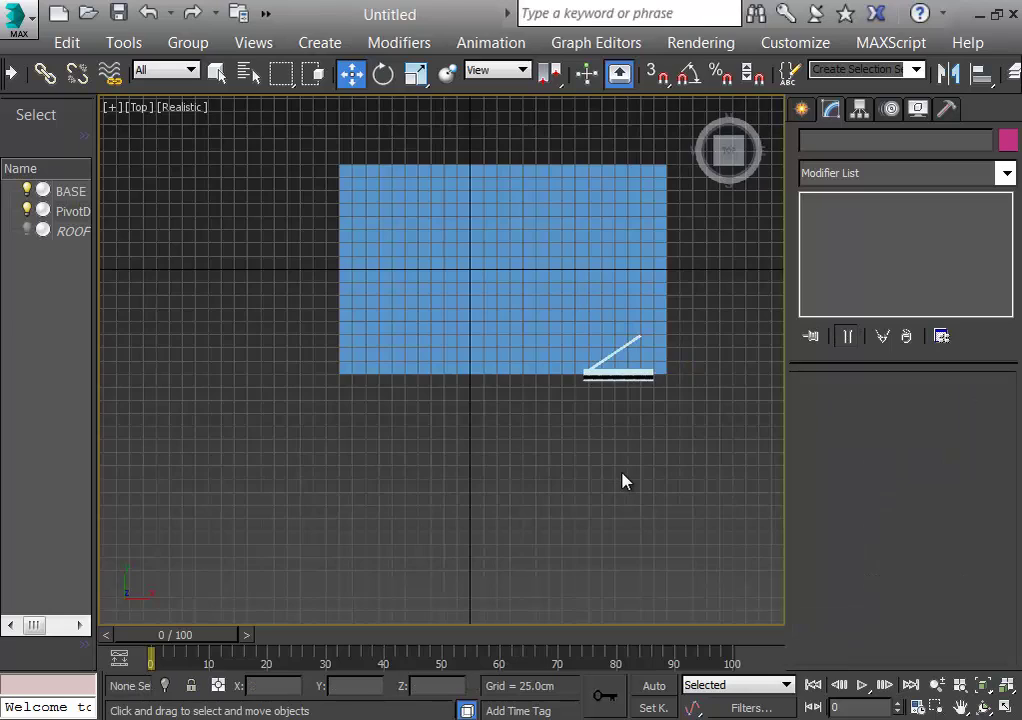
# Step: Enable Flip Swing and Flip Hinge on the pivot door so it opens outward from the opposite side
pyautogui.press('p')
pyautogui.moveTo(700, 108); pyautogui.dragTo(700, 109)
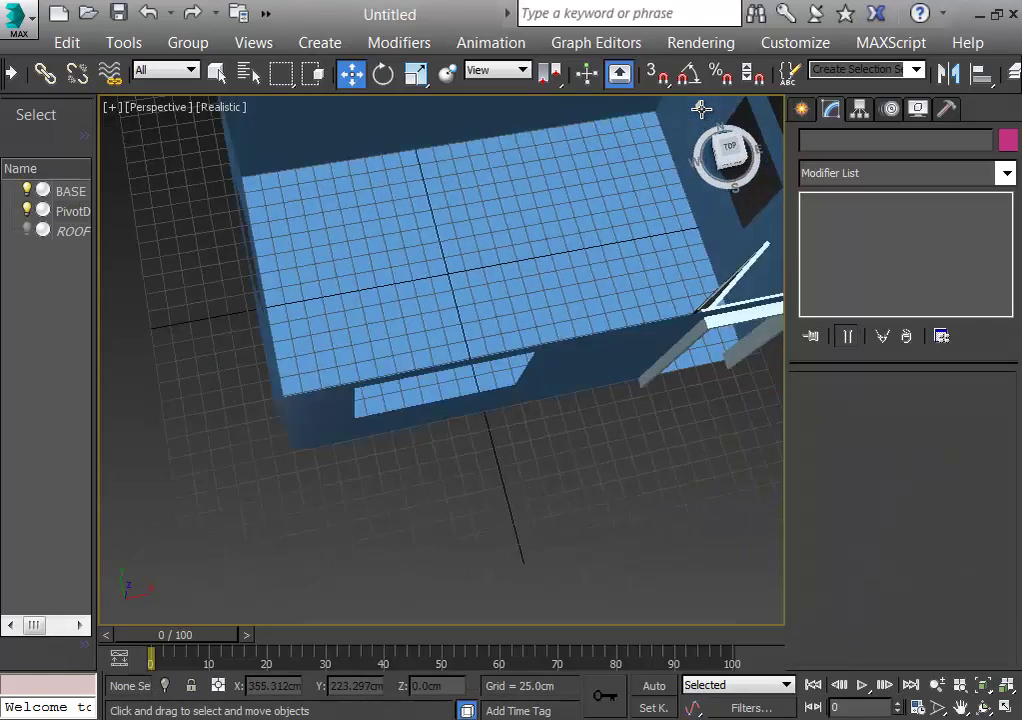
pyautogui.scroll(5, 696, 280)
pyautogui.scroll(3, 483, 337)
pyautogui.scroll(-4, 593, 411)
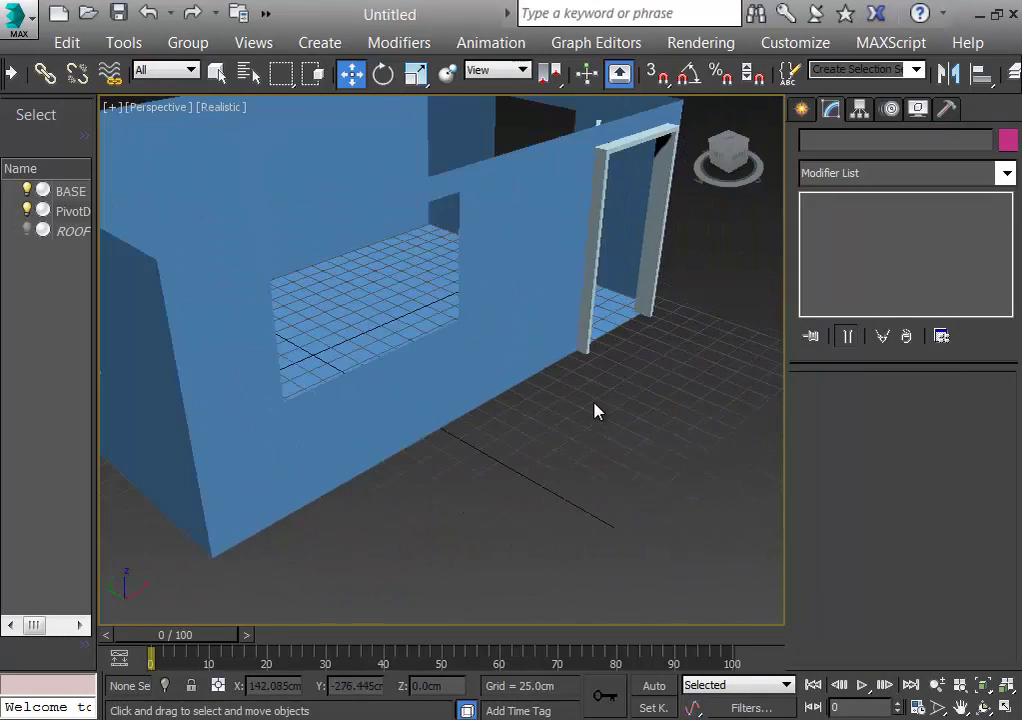
pyautogui.moveTo(593, 406); pyautogui.dragTo(535, 445, button='middle')
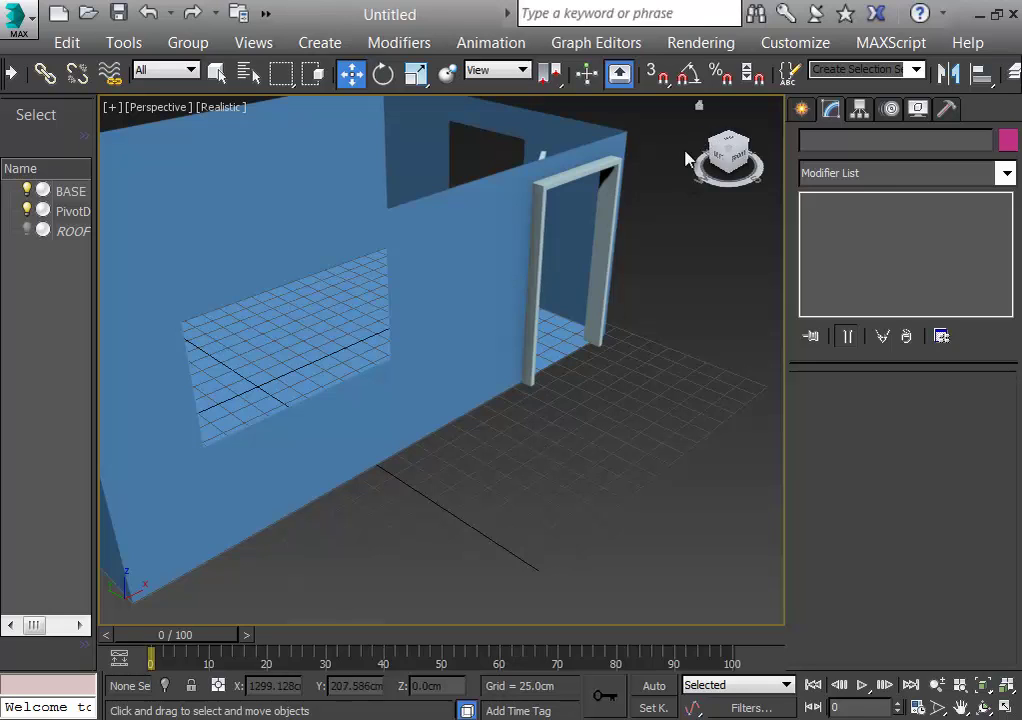
pyautogui.click(535, 304)
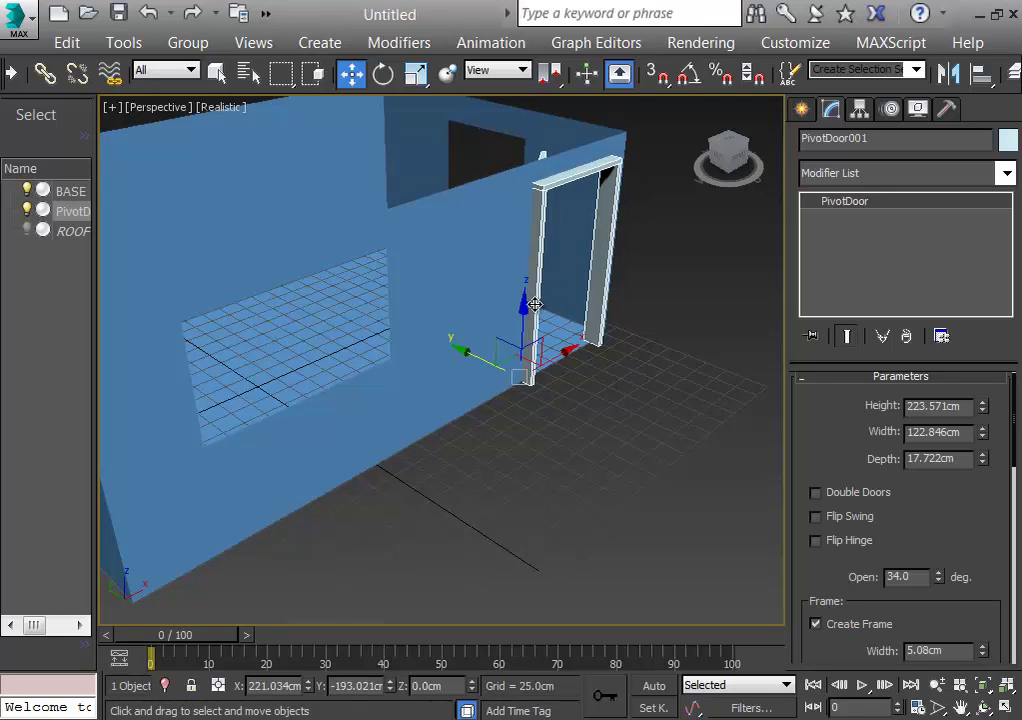
pyautogui.click(815, 517)
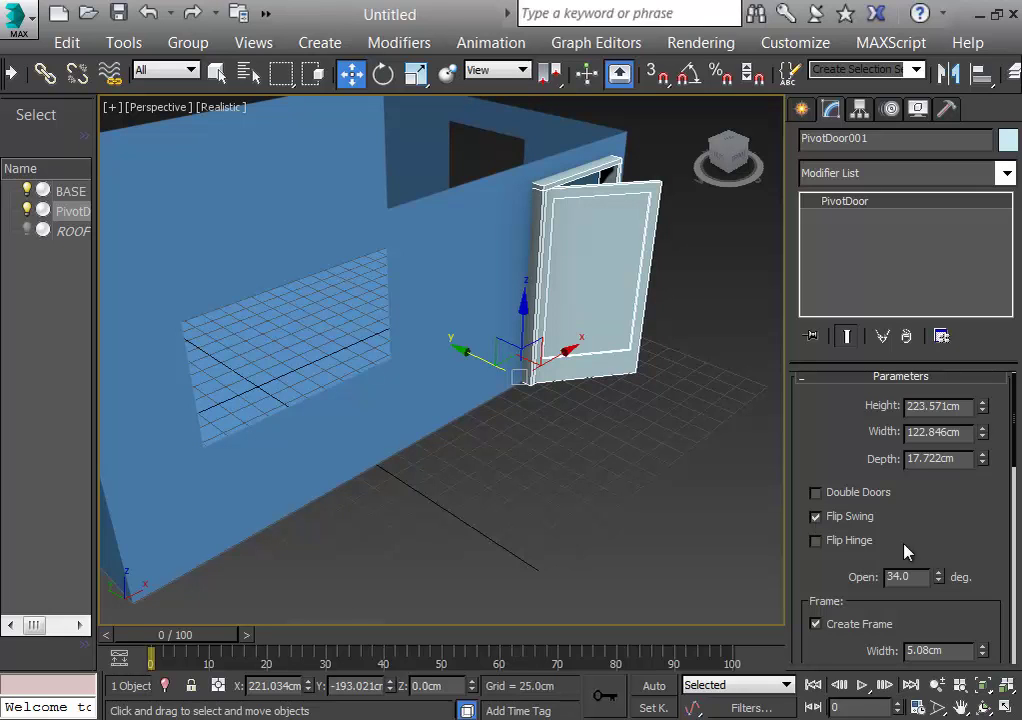
pyautogui.click(816, 542)
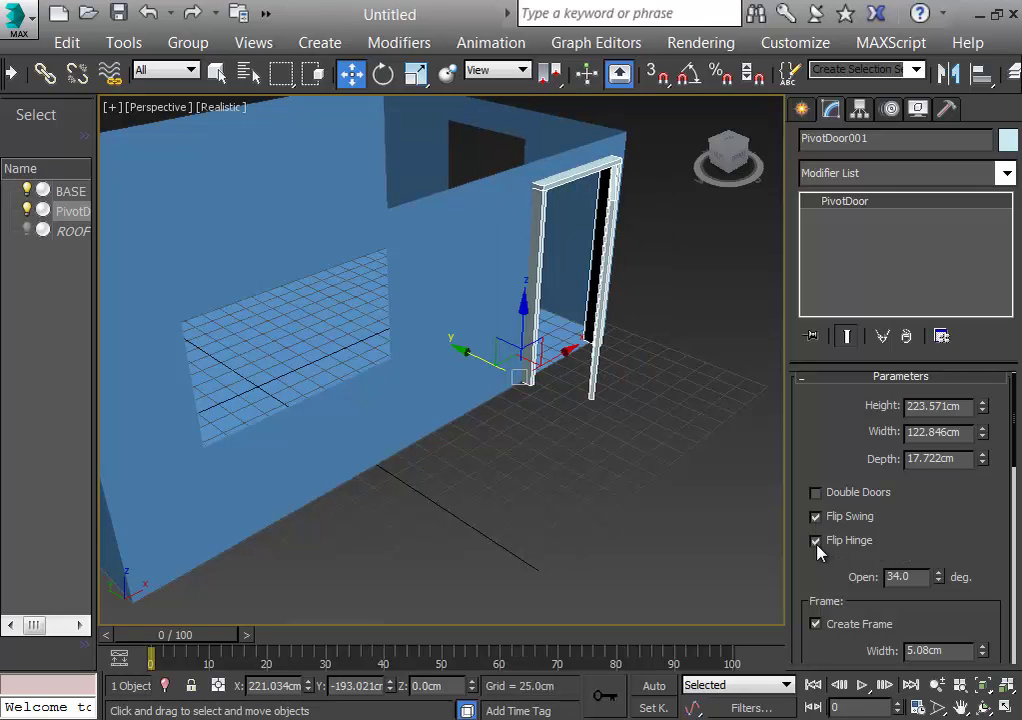
pyautogui.keyDown('alt'); pyautogui.moveTo(637, 479); pyautogui.dragTo(580, 479, button='middle'); pyautogui.keyUp('alt')
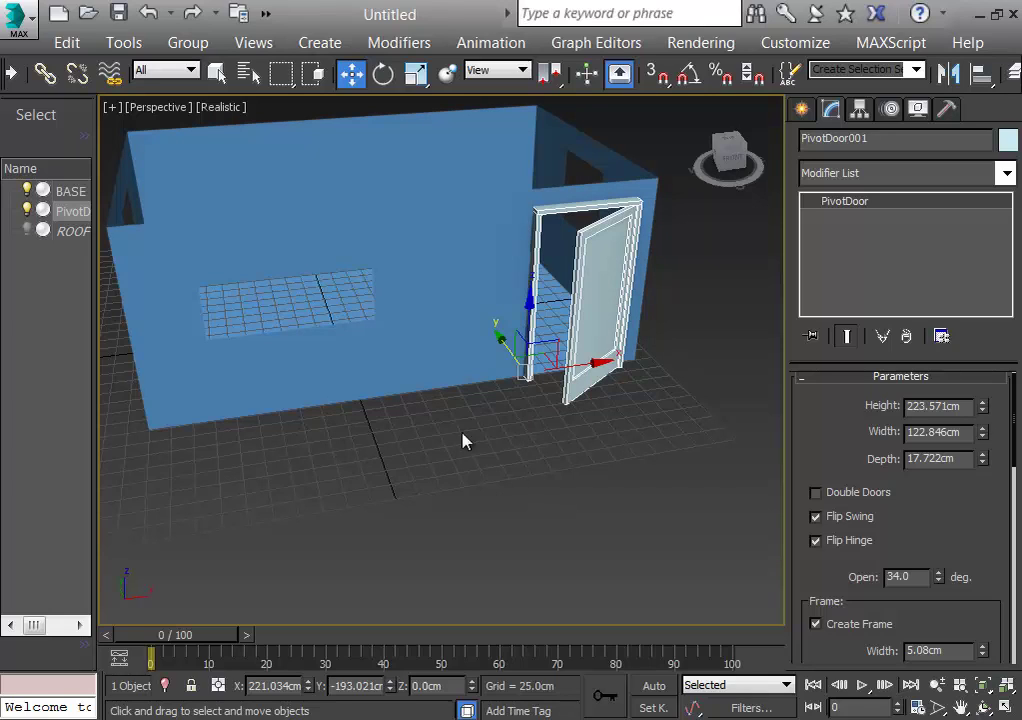
pyautogui.click(537, 433)
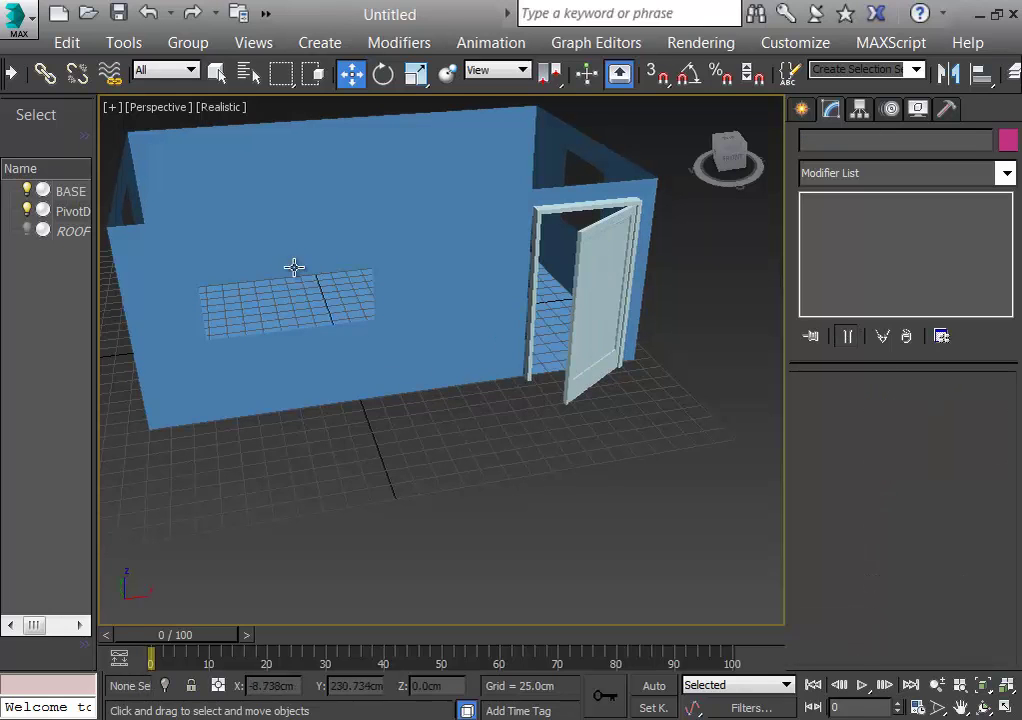
# Step: Choose the Awning type from the Windows objects as the next object to create
pyautogui.keyDown('alt'); pyautogui.moveTo(440, 424); pyautogui.dragTo(568, 428, button='middle'); pyautogui.keyUp('alt')
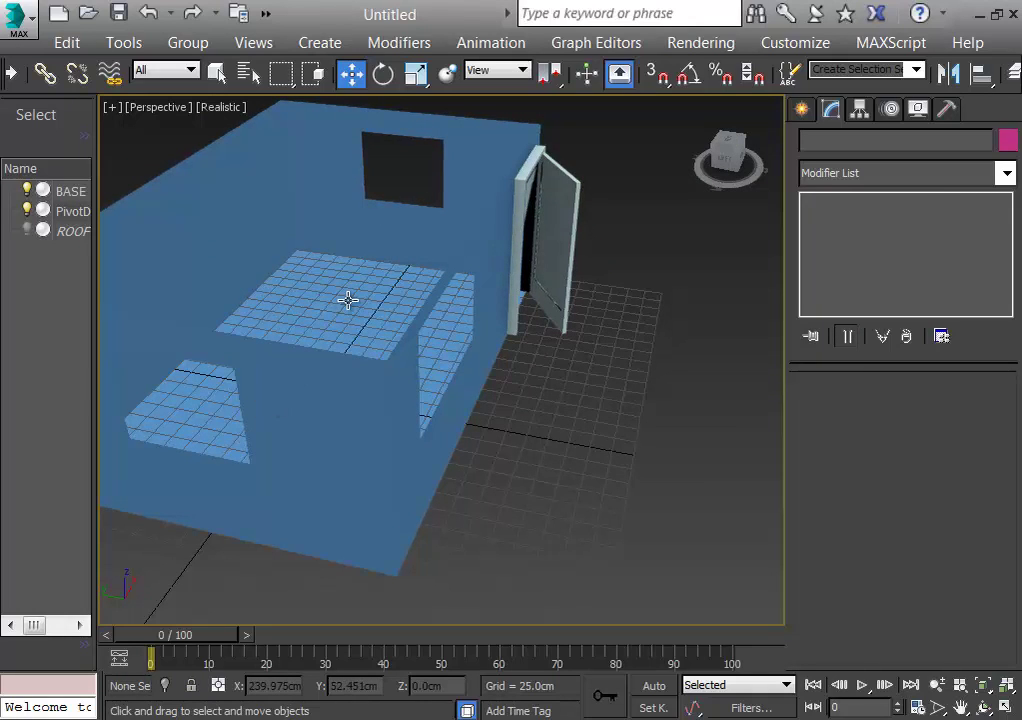
pyautogui.keyDown('alt'); pyautogui.moveTo(584, 421); pyautogui.dragTo(444, 244, button='middle'); pyautogui.keyUp('alt')
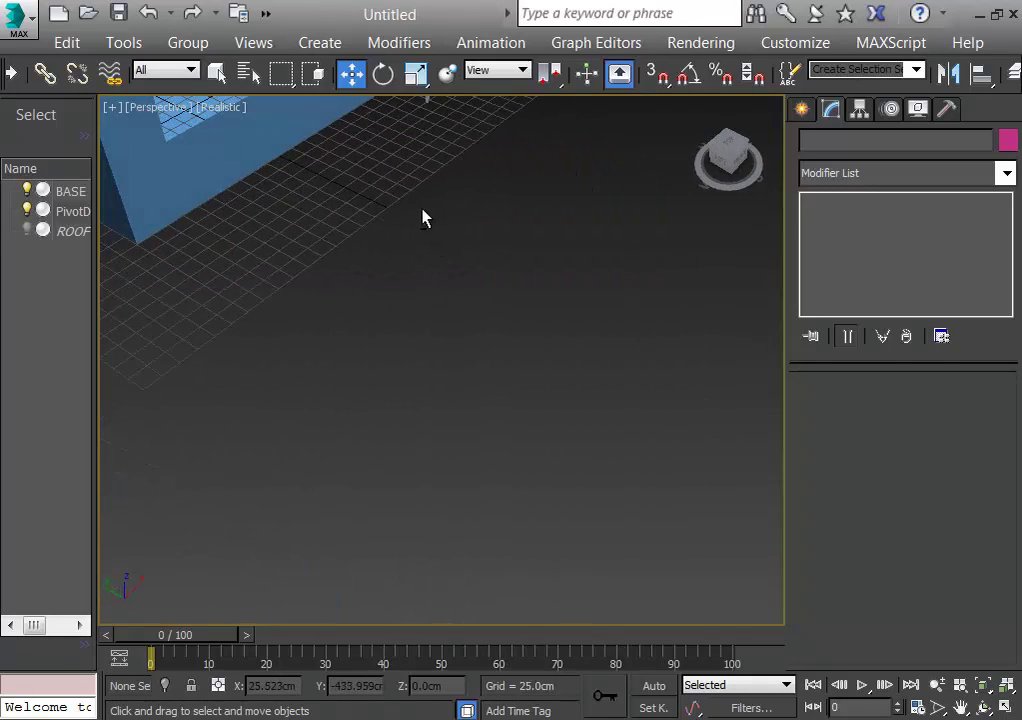
pyautogui.click(804, 110)
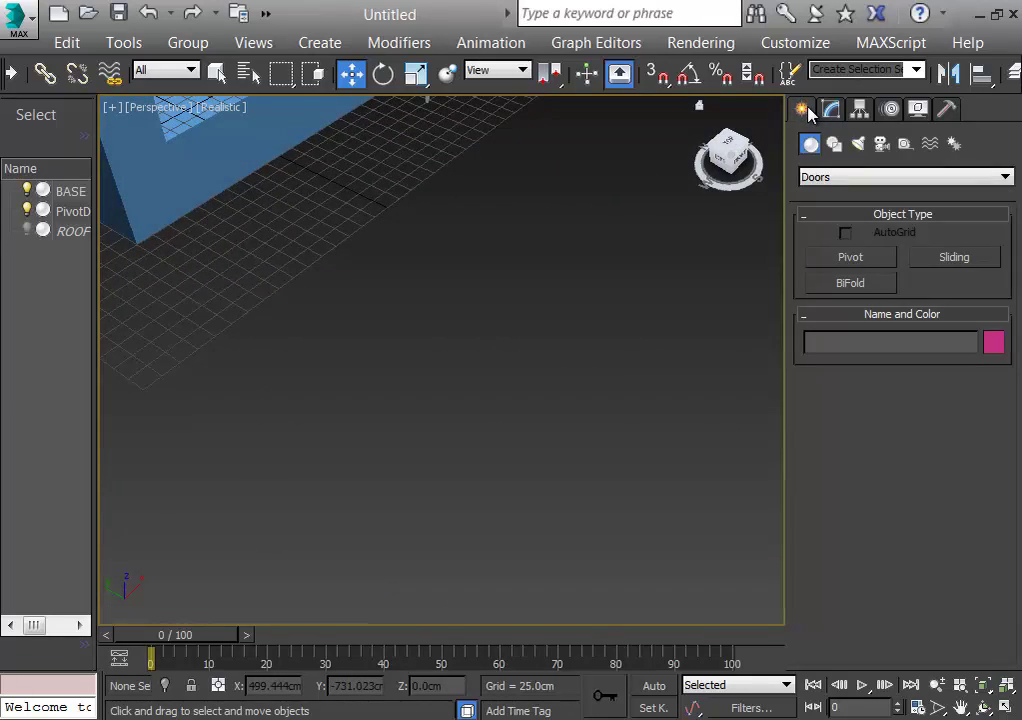
pyautogui.click(835, 177)
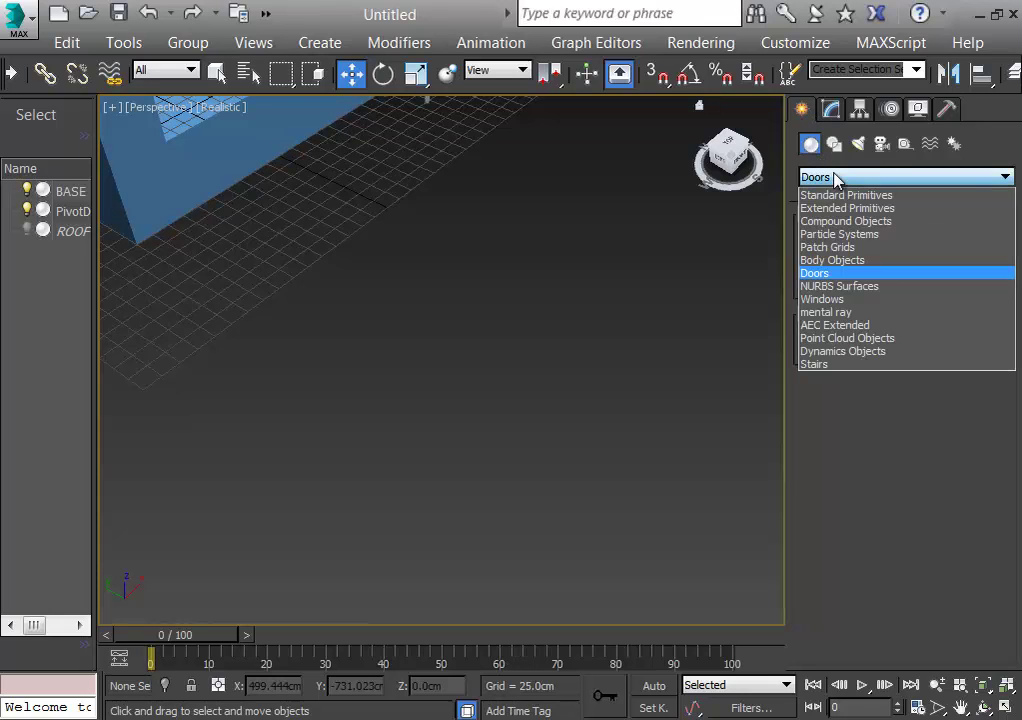
pyautogui.click(850, 300)
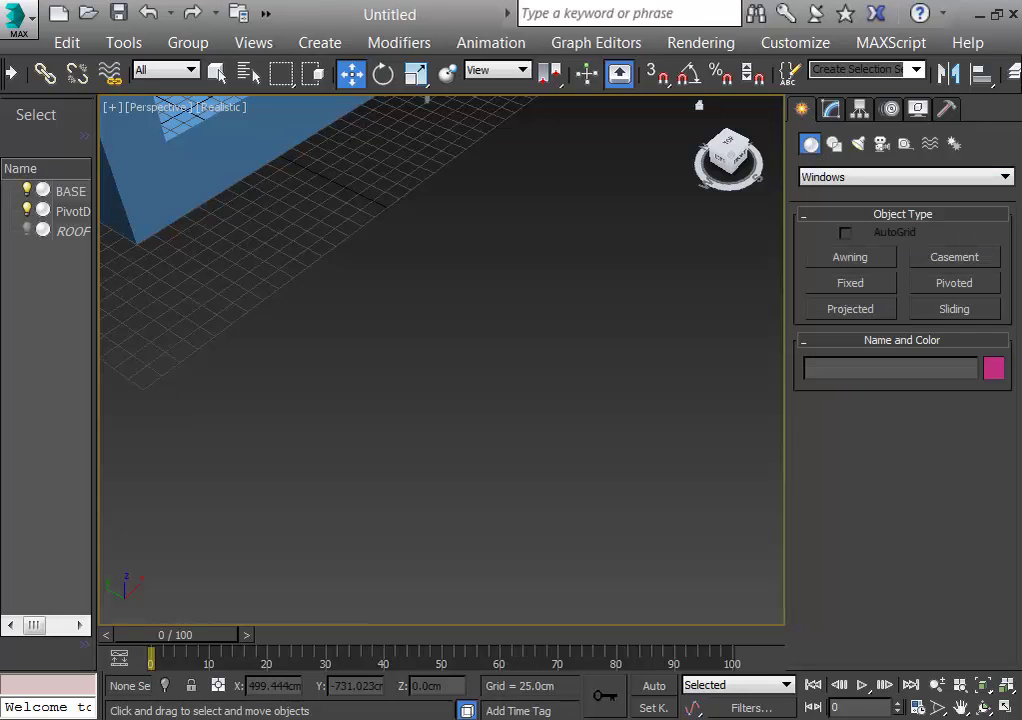
pyautogui.click(863, 257)
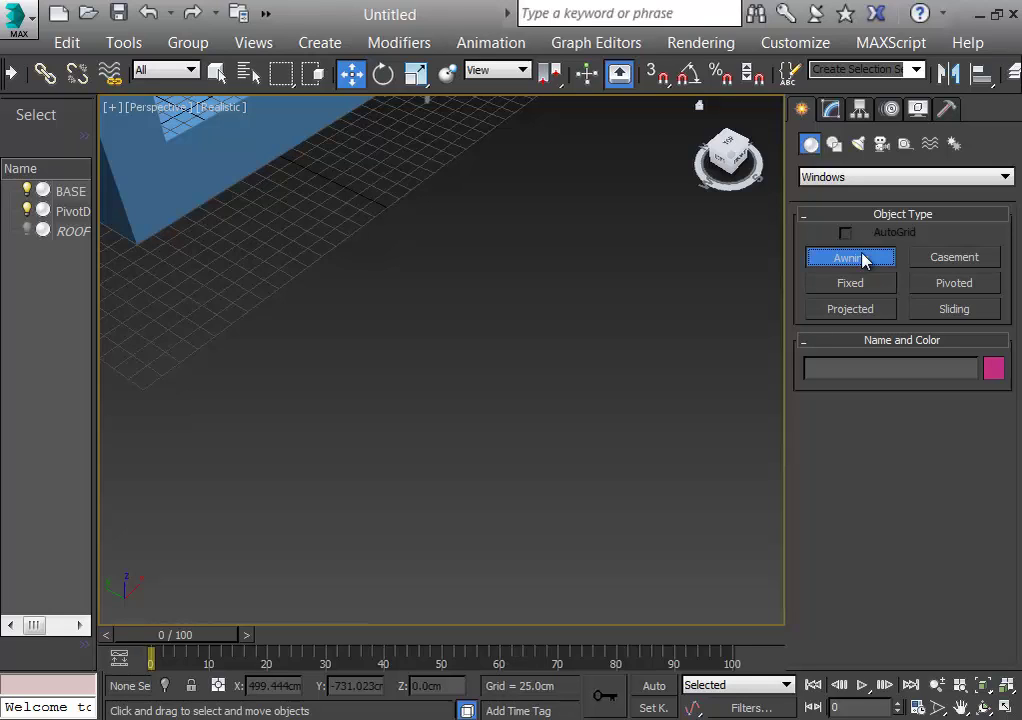
pyautogui.click(865, 260)
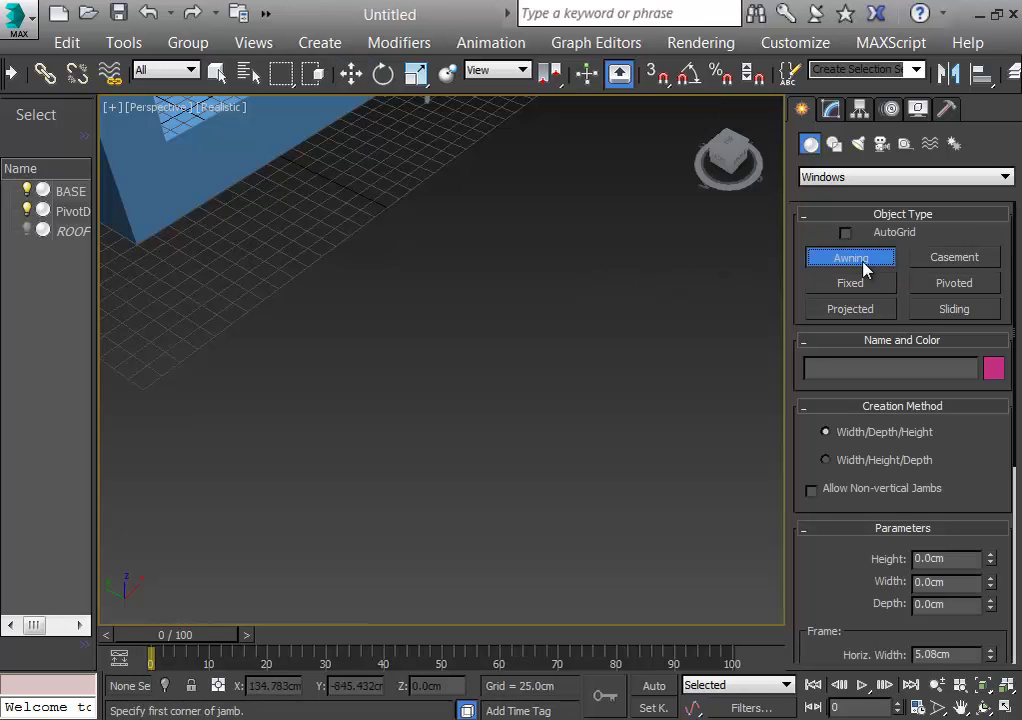
pyautogui.moveTo(376, 276); pyautogui.dragTo(530, 140)
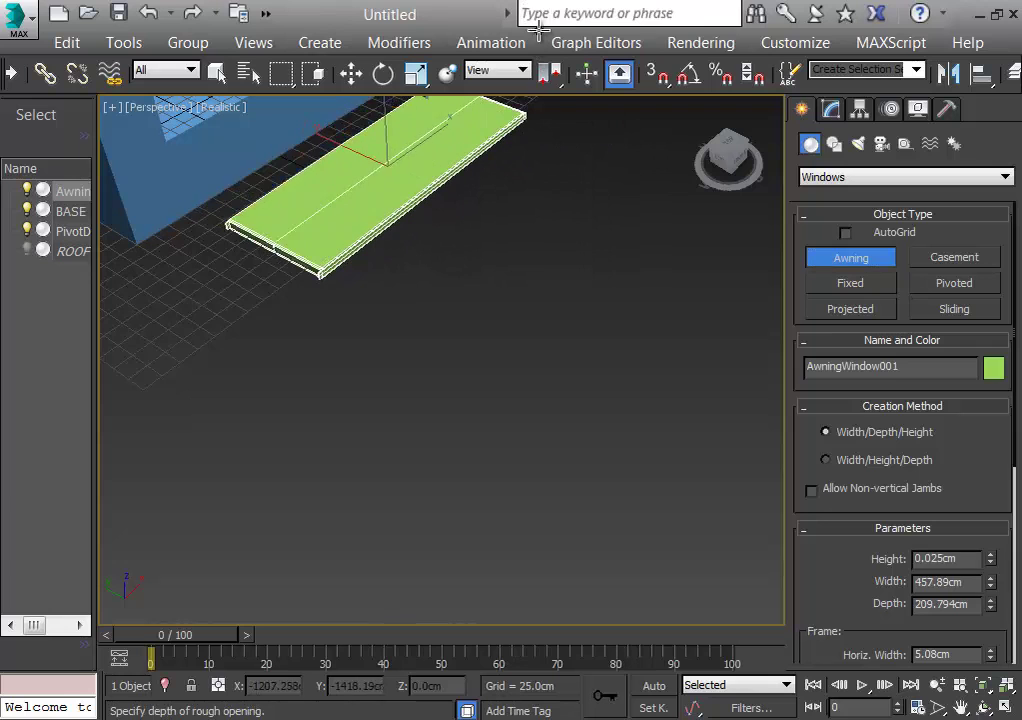
pyautogui.moveTo(480, 100); pyautogui.dragTo(605, 281, button='middle')
pyautogui.rightClick(605, 281)
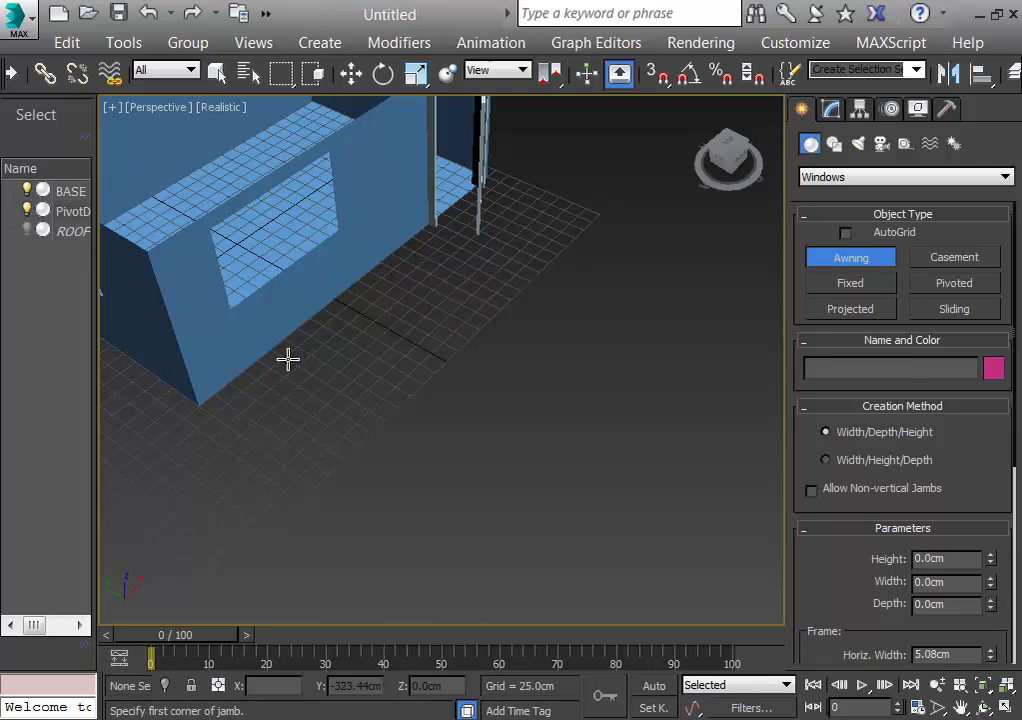
# Step: Turn on 3D grid snapping and try to draw an awning window beside the house
pyautogui.click(660, 75)
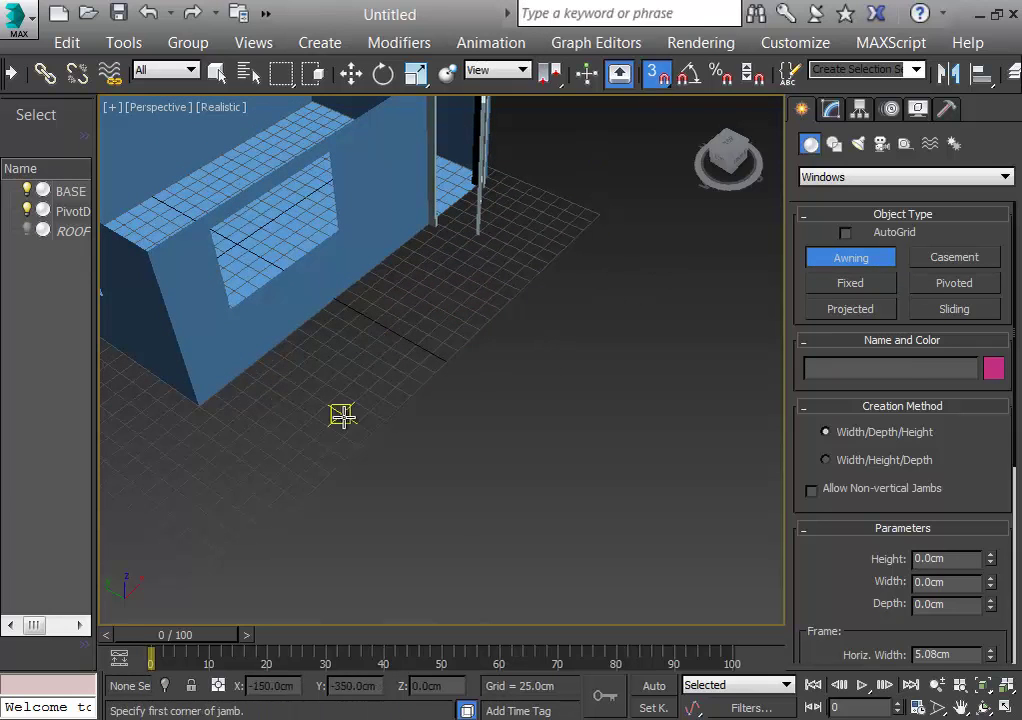
pyautogui.moveTo(285, 490); pyautogui.dragTo(147, 388)
pyautogui.click(147, 388)
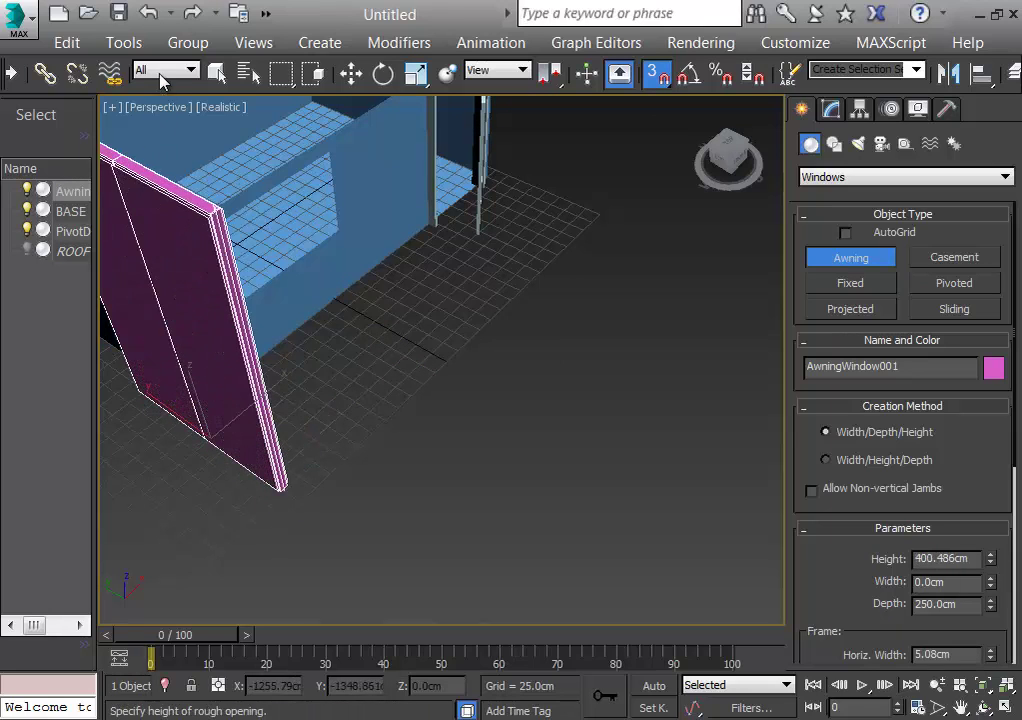
pyautogui.click(157, 107)
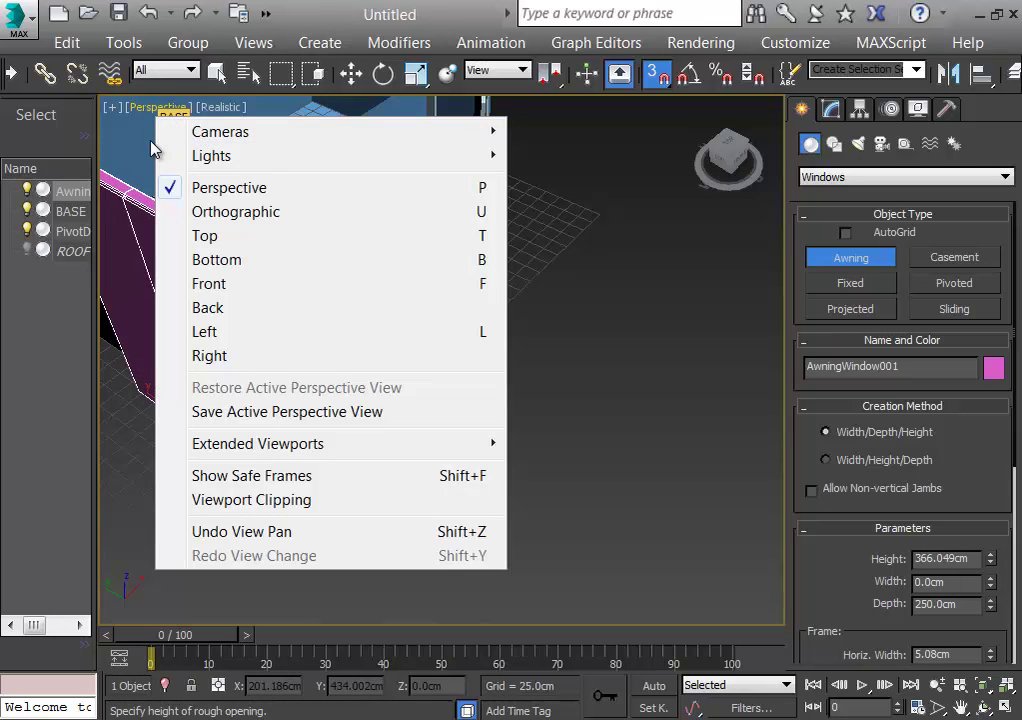
pyautogui.click(153, 144)
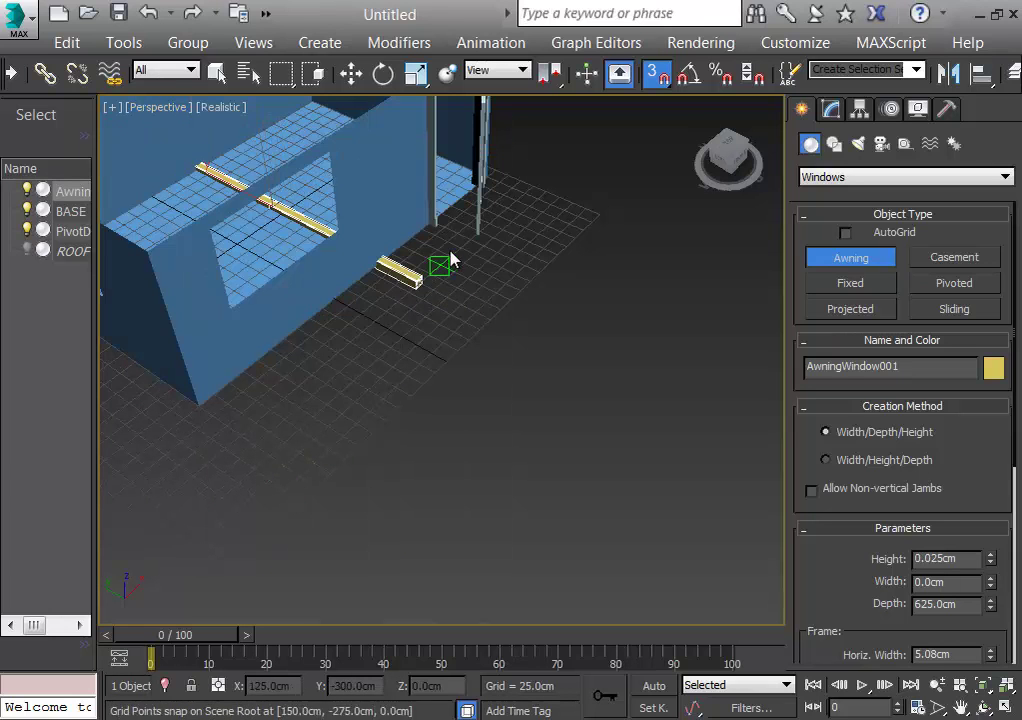
pyautogui.keyDown('alt'); pyautogui.moveTo(456, 251); pyautogui.dragTo(528, 424, button='middle'); pyautogui.keyUp('alt')
pyautogui.rightClick(528, 424)
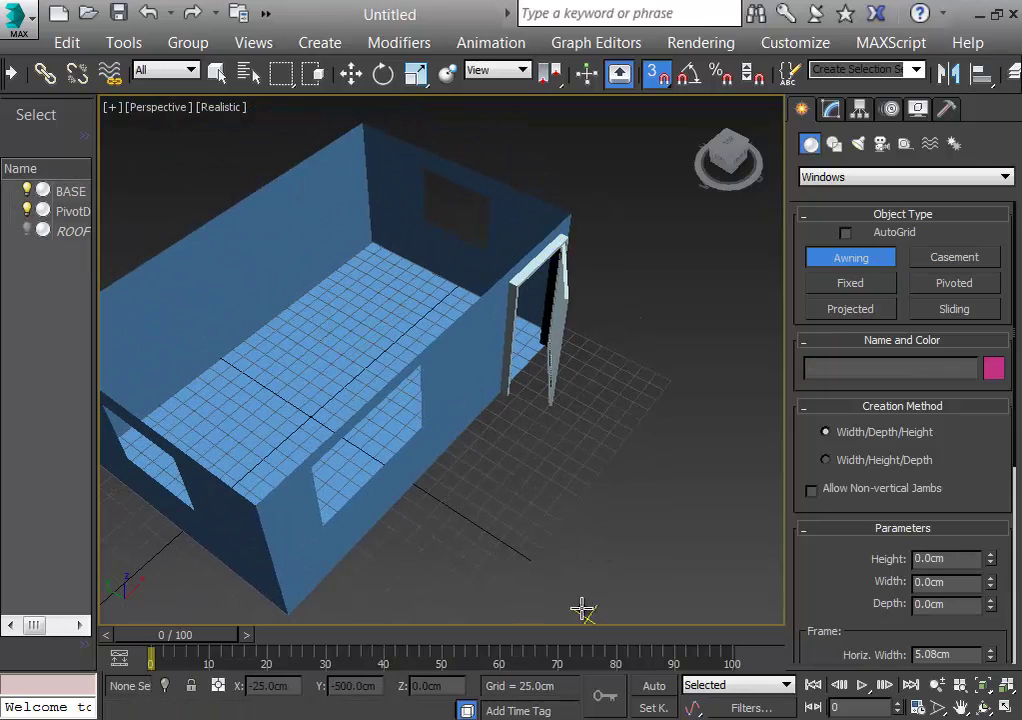
pyautogui.rightClick(568, 512)
pyautogui.moveTo(520, 515); pyautogui.dragTo(555, 410, button='middle')
# Step: Draw an awning window in front of the front wall, 375 cm wide, 175 cm deep and about 32.6 cm high, and turn off snapping
pyautogui.click(880, 258)
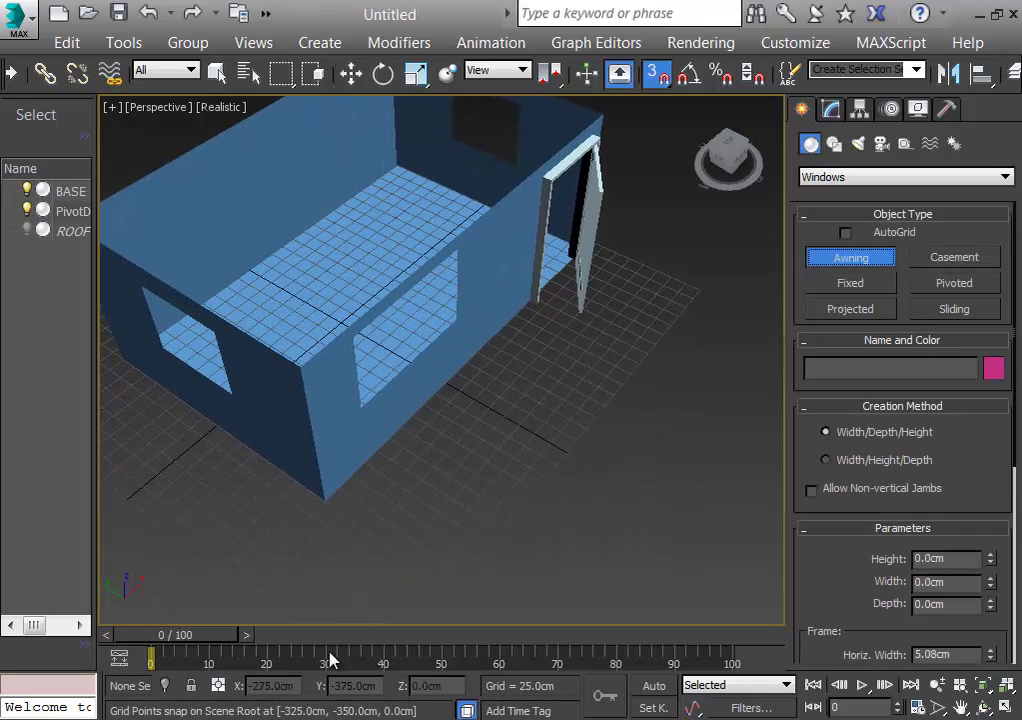
pyautogui.moveTo(424, 594); pyautogui.dragTo(592, 398)
pyautogui.click(470, 330)
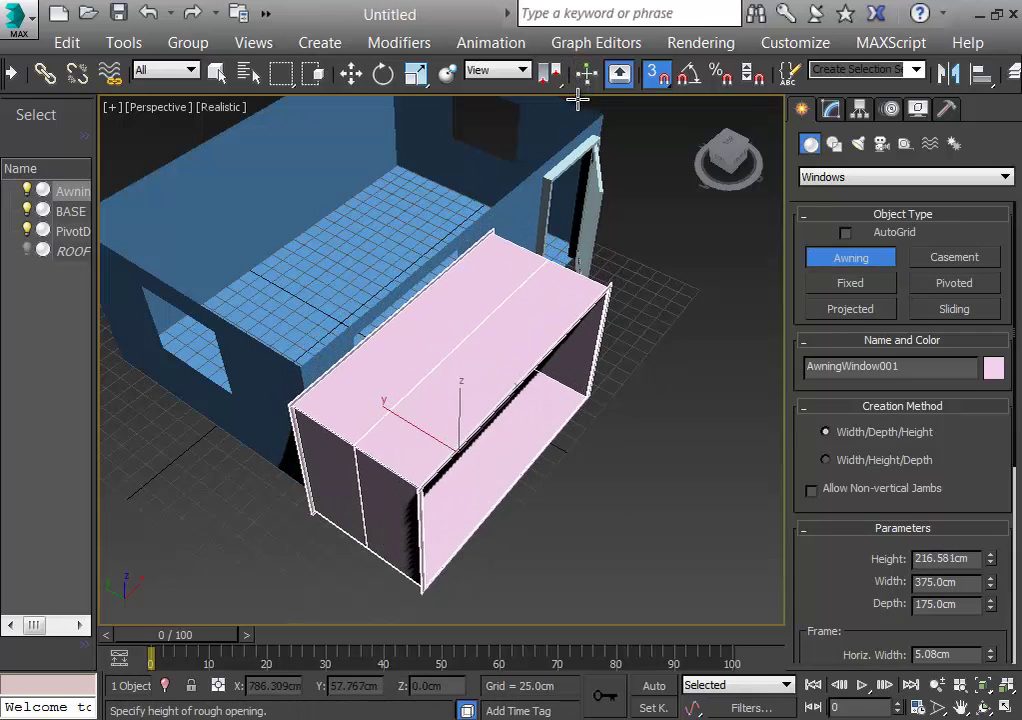
pyautogui.click(598, 312)
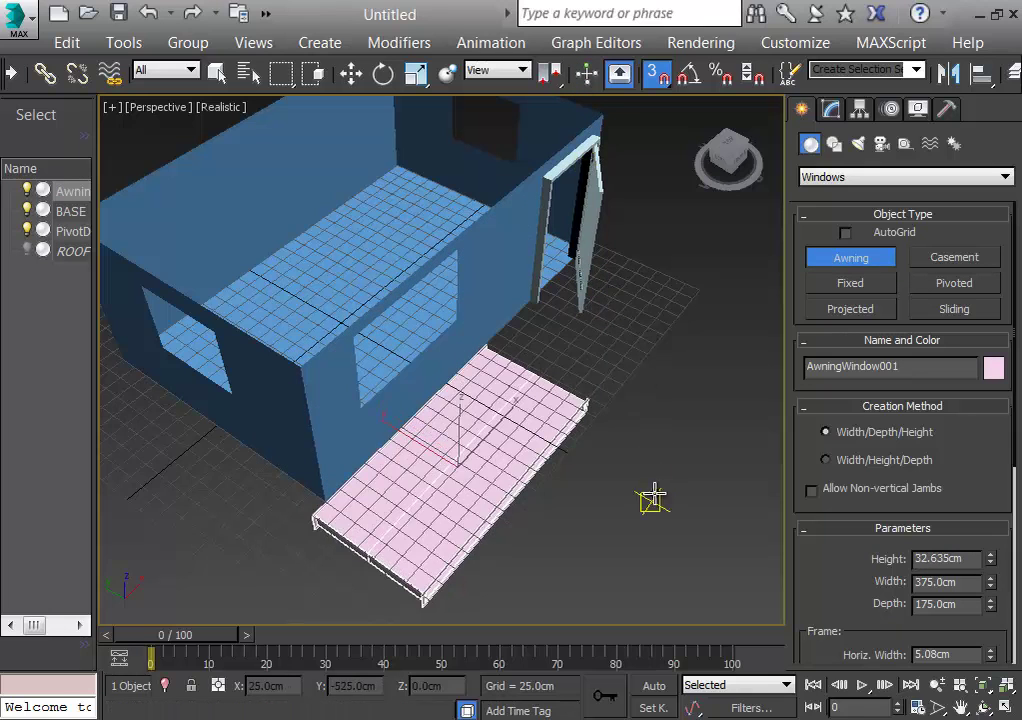
pyautogui.moveTo(652, 497); pyautogui.dragTo(634, 445, button='middle')
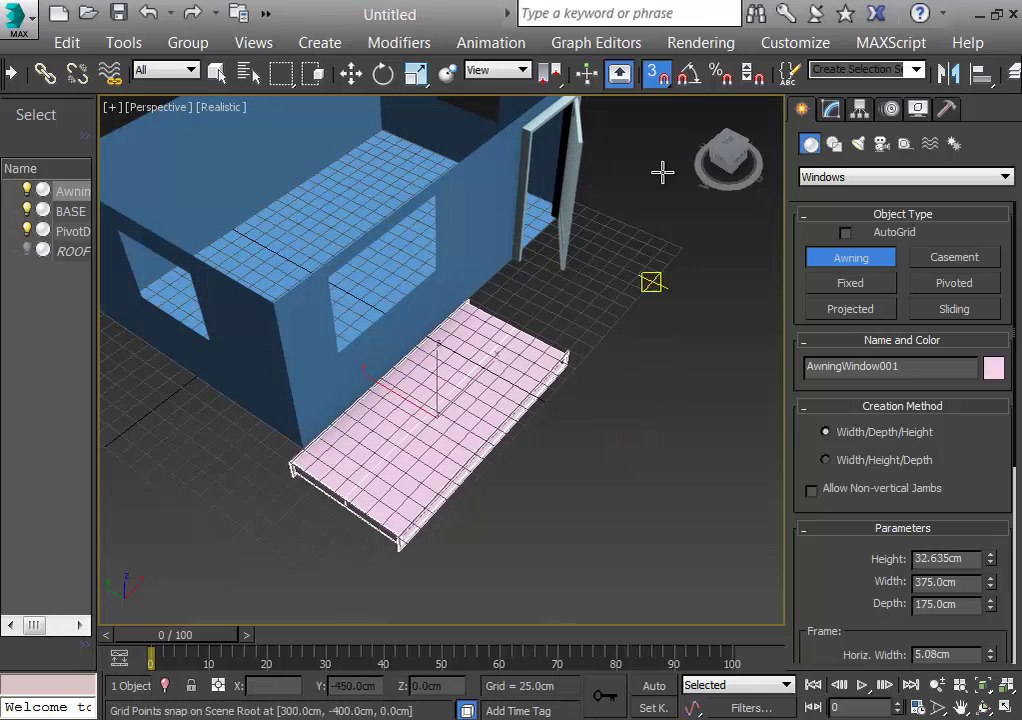
pyautogui.click(656, 78)
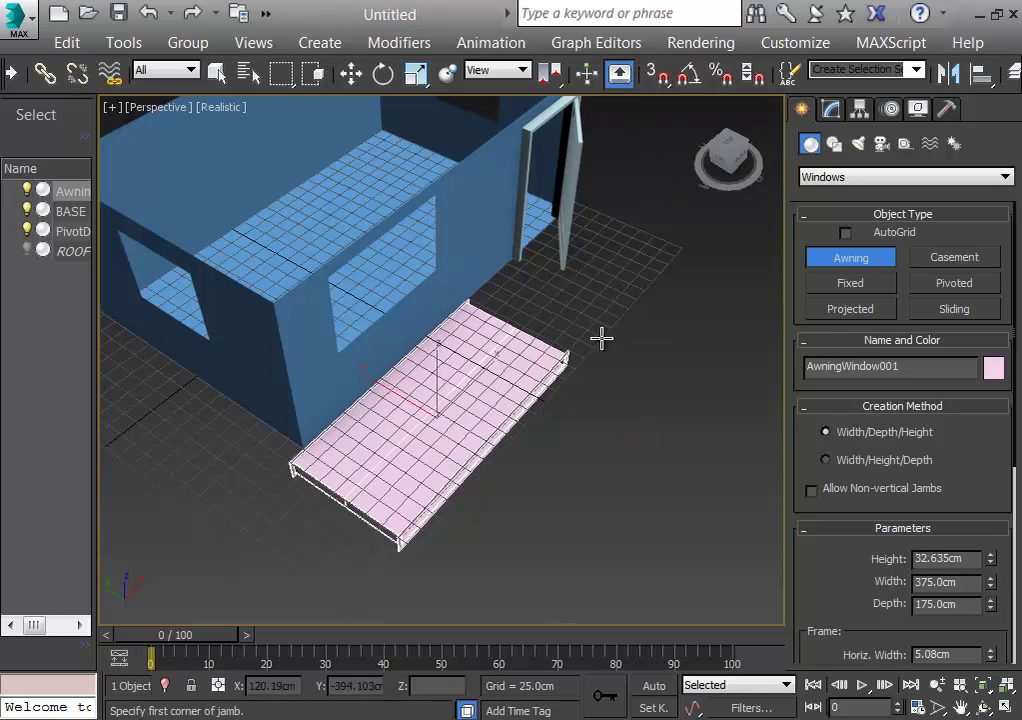
# Step: Increase the awning window's height to about 422.8 cm
pyautogui.click(832, 112)
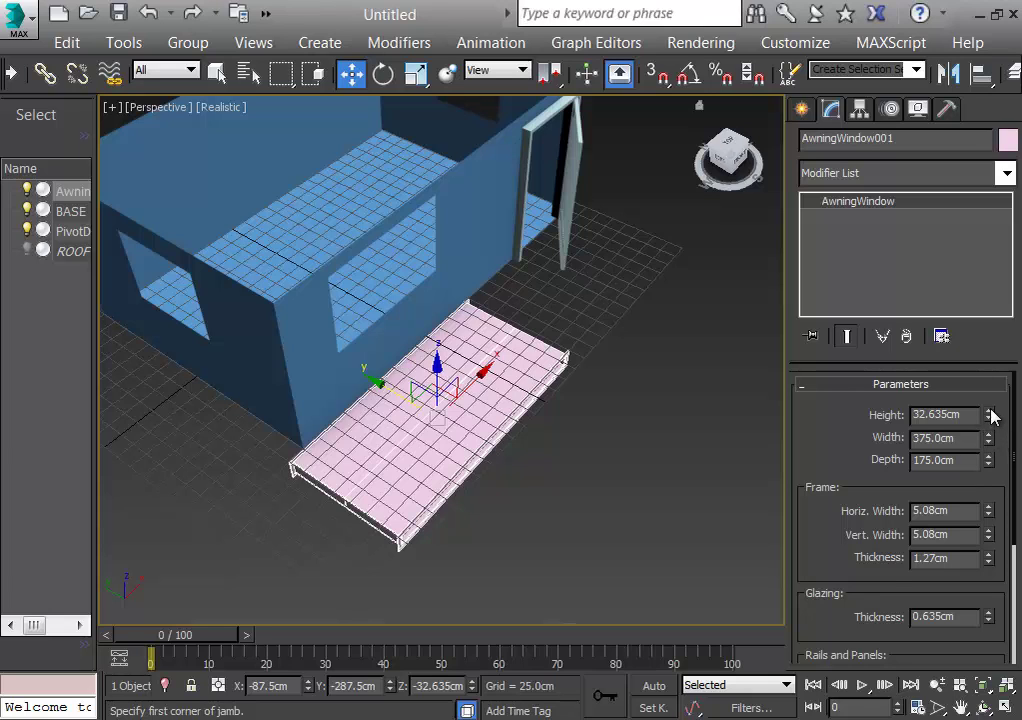
pyautogui.moveTo(991, 413); pyautogui.dragTo(991, 395)
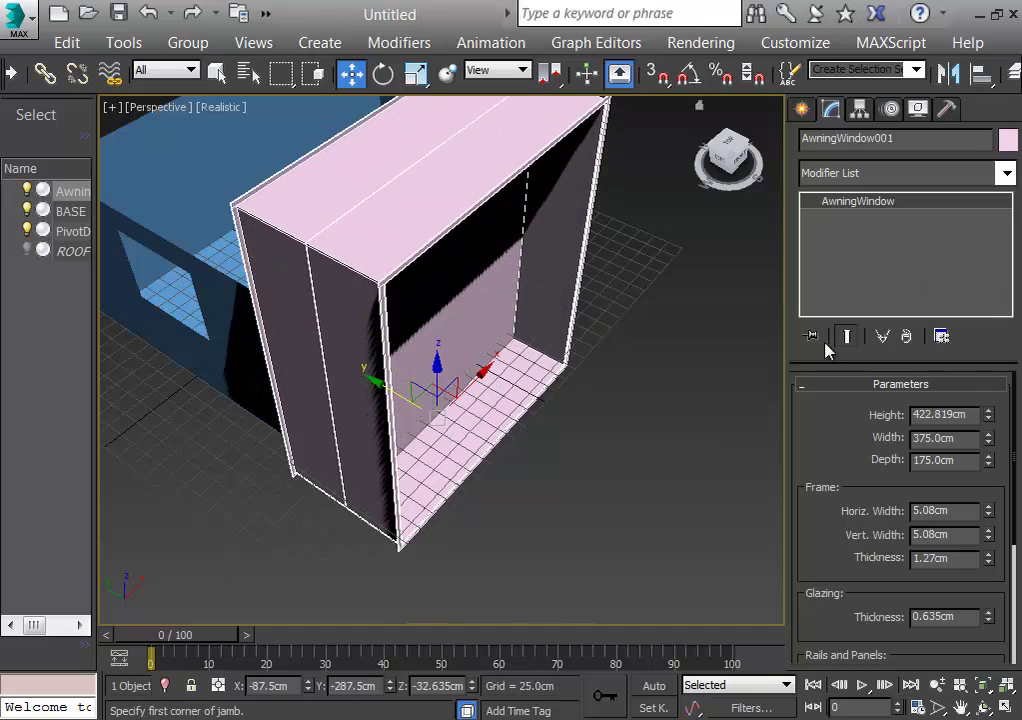
pyautogui.scroll(-7, 582, 444)
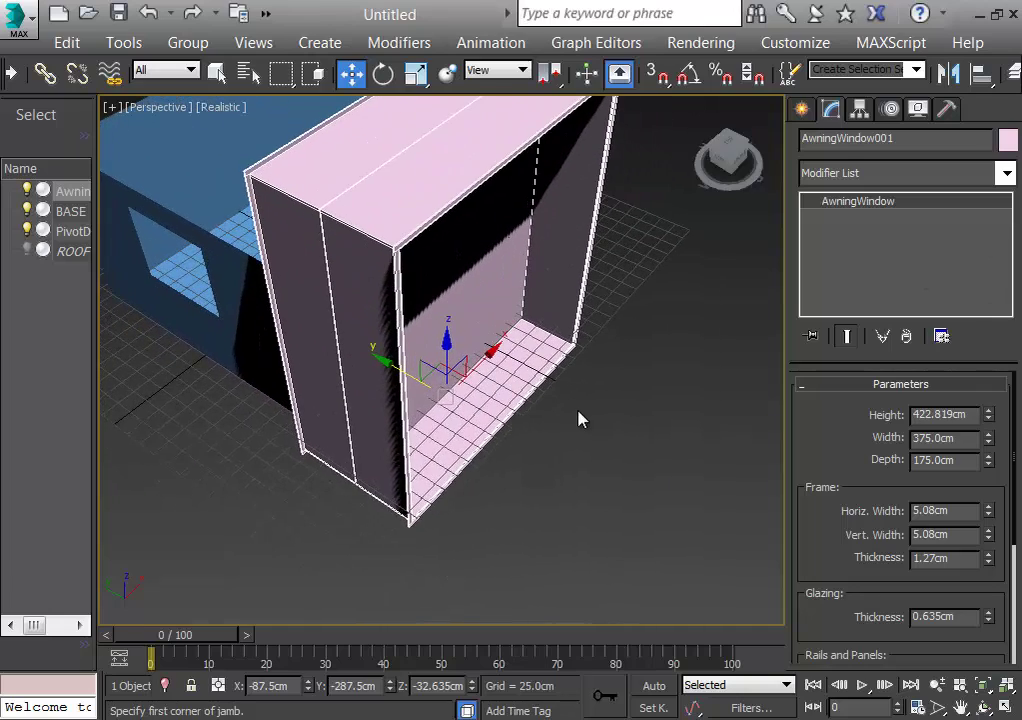
pyautogui.scroll(4, 580, 418)
pyautogui.scroll(-1, 540, 385)
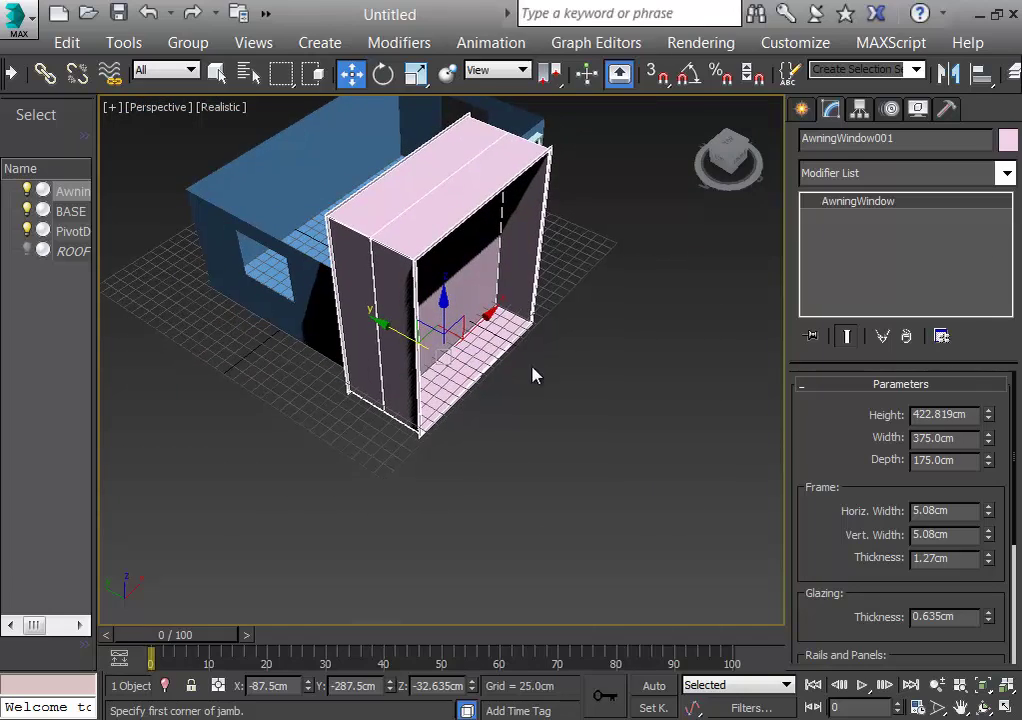
pyautogui.keyDown('alt'); pyautogui.moveTo(532, 375); pyautogui.dragTo(814, 486, button='middle'); pyautogui.keyUp('alt')
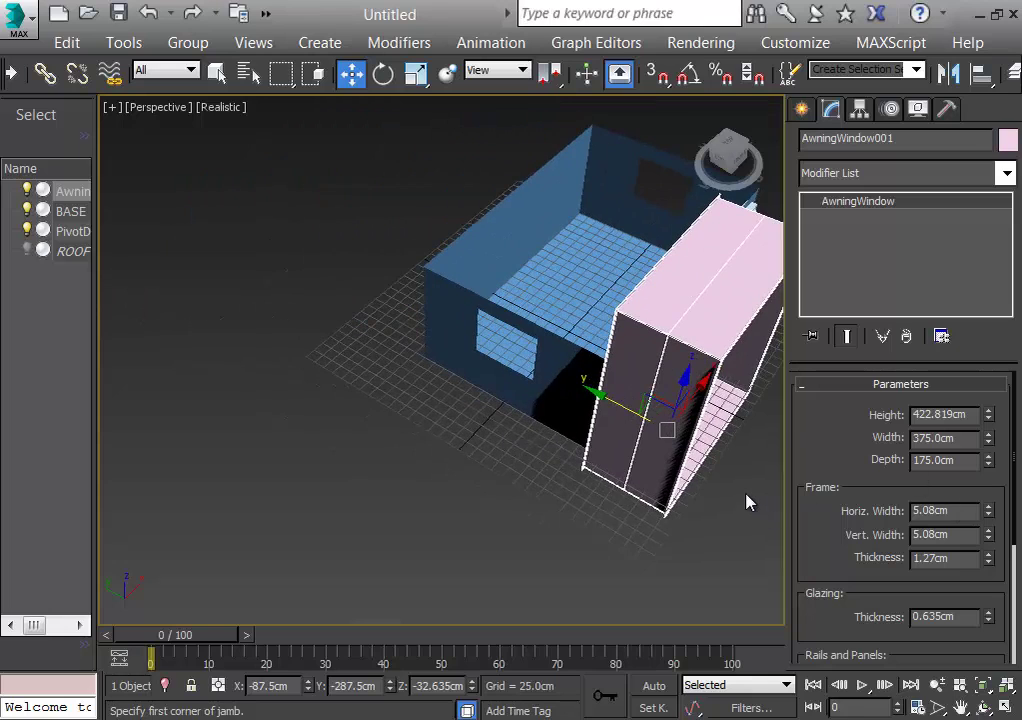
pyautogui.moveTo(746, 500); pyautogui.dragTo(560, 399, button='middle')
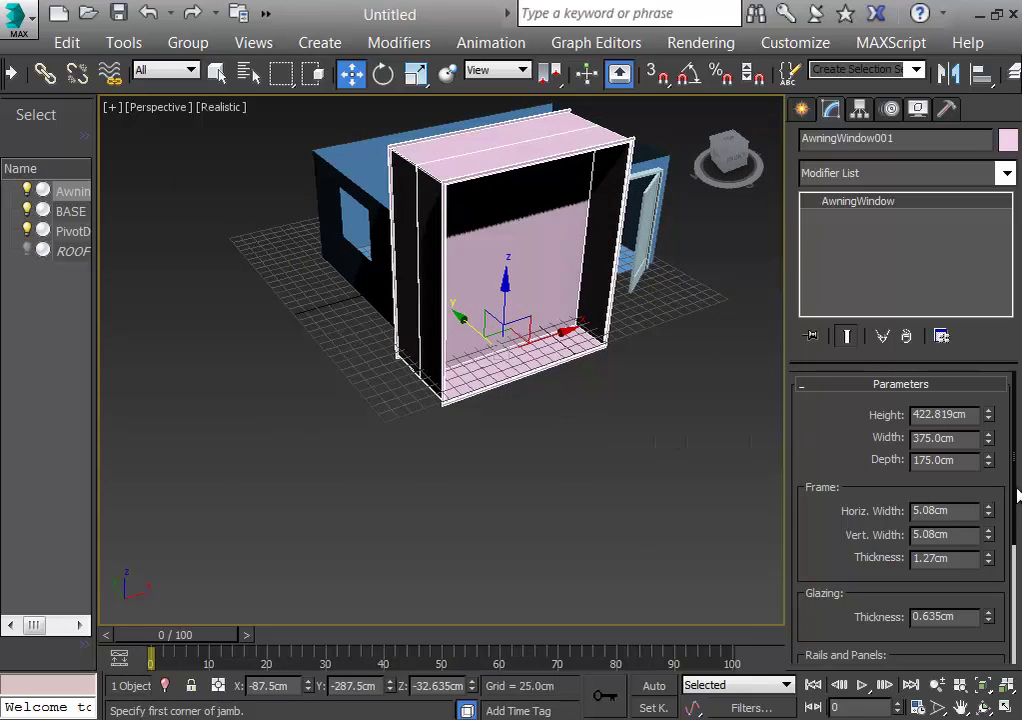
# Step: Open the awning window to 53% and reduce its depth to 24.5 cm
pyautogui.moveTo(1015, 477); pyautogui.dragTo(950, 551)
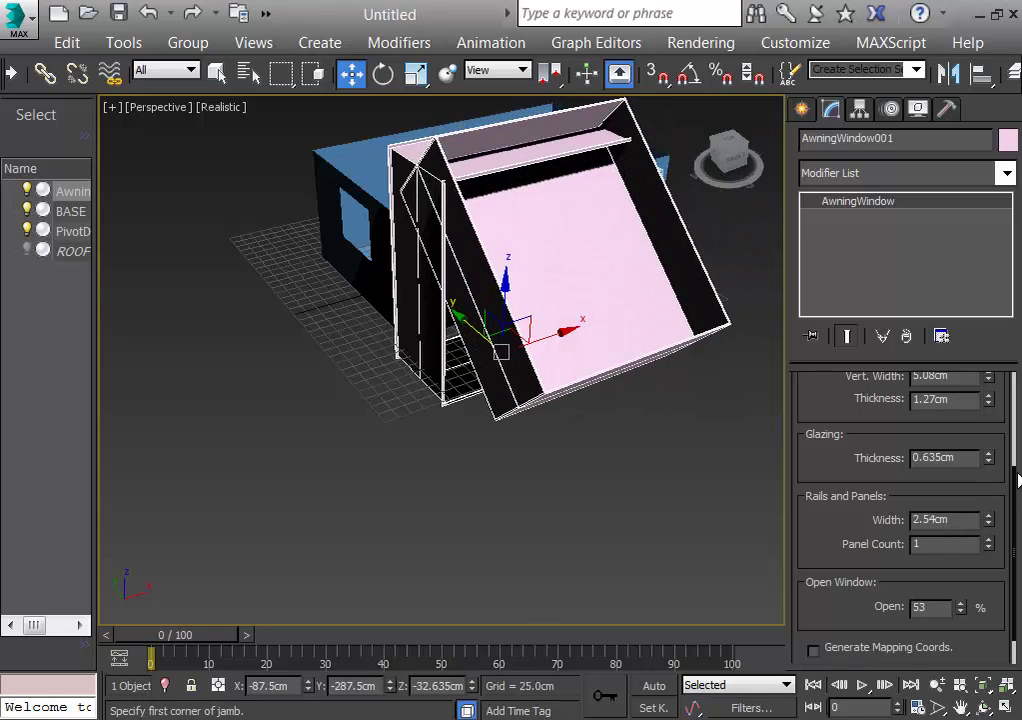
pyautogui.scroll(5, 1005, 440)
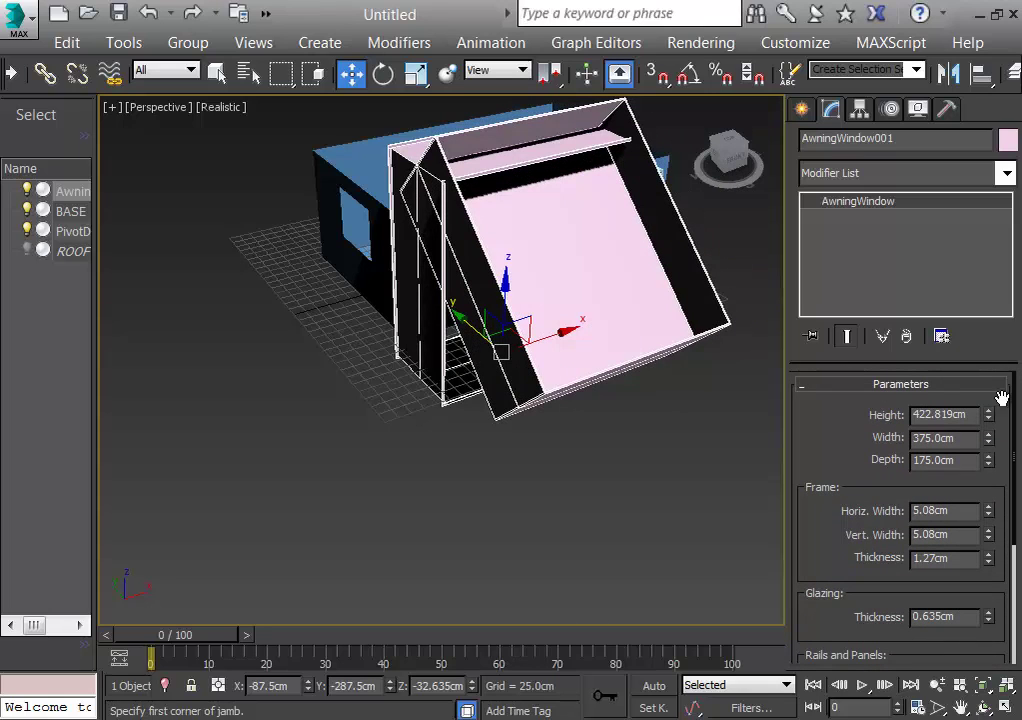
pyautogui.moveTo(988, 461); pyautogui.dragTo(1003, 545)
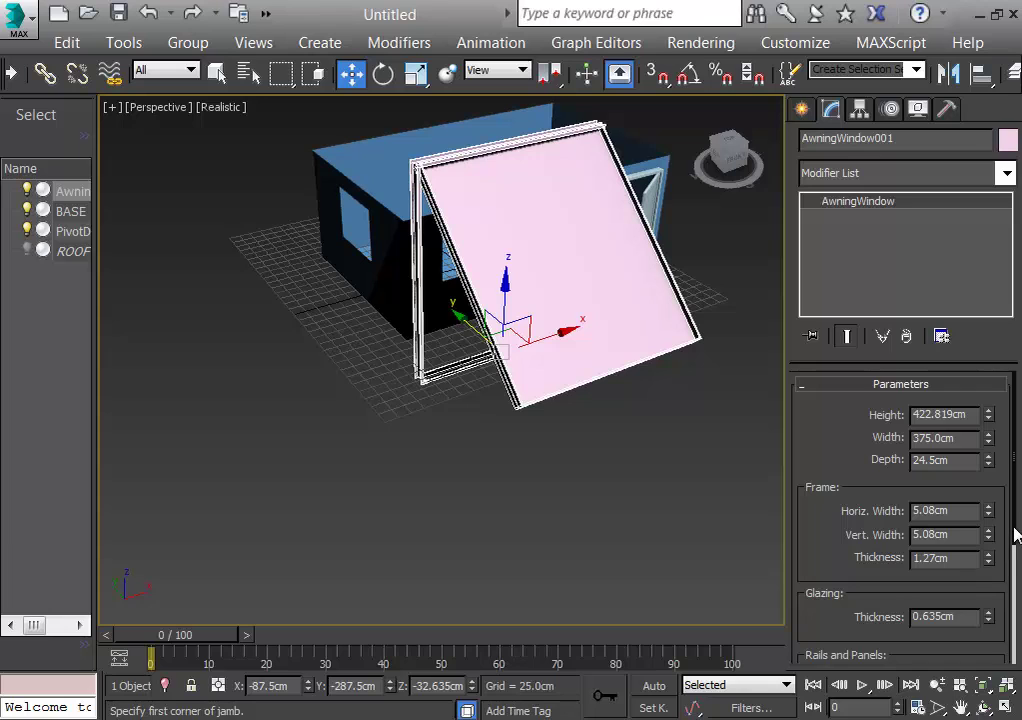
# Step: Set the awning window's panel count to 7, close it to 0% open, and deselect it
pyautogui.moveTo(1016, 535); pyautogui.dragTo(991, 576)
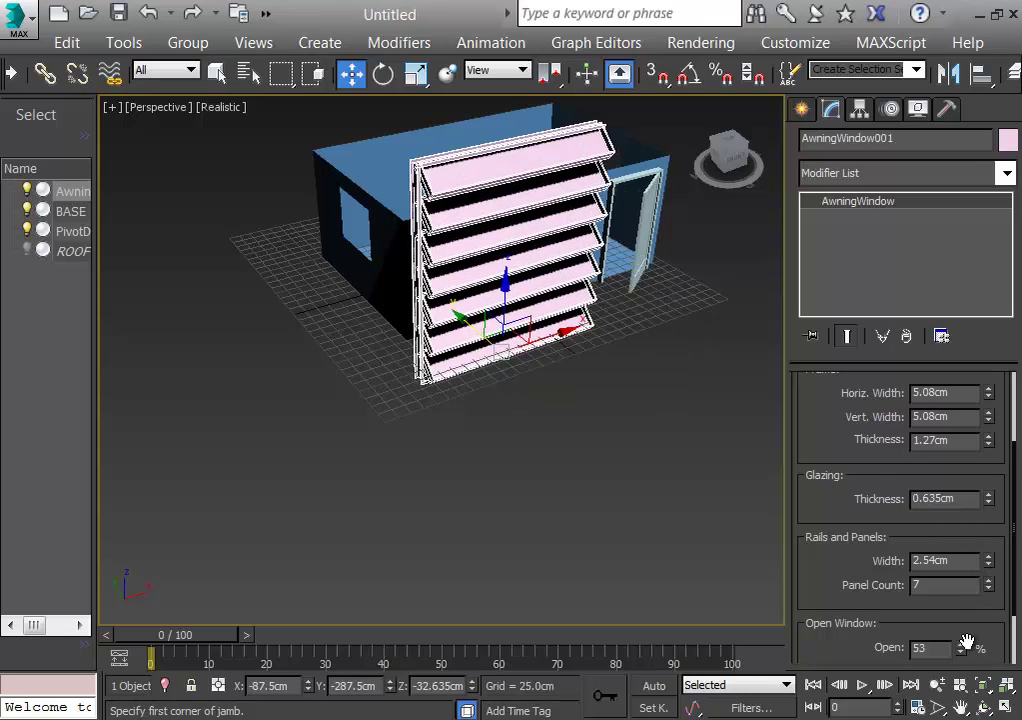
pyautogui.moveTo(961, 650); pyautogui.dragTo(963, 706)
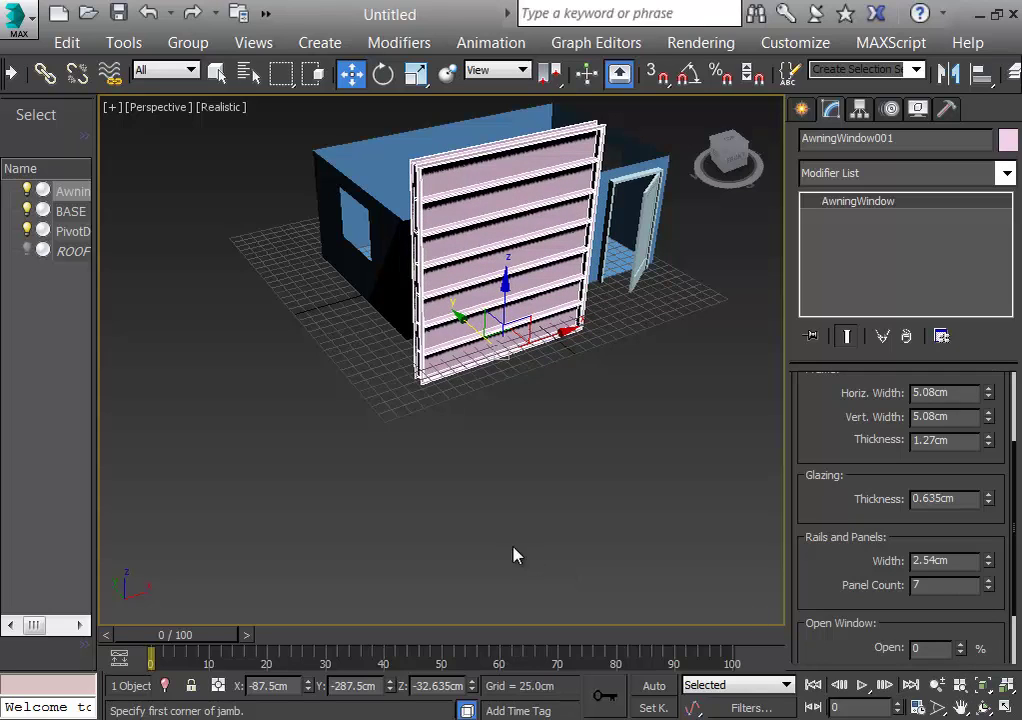
pyautogui.click(536, 525)
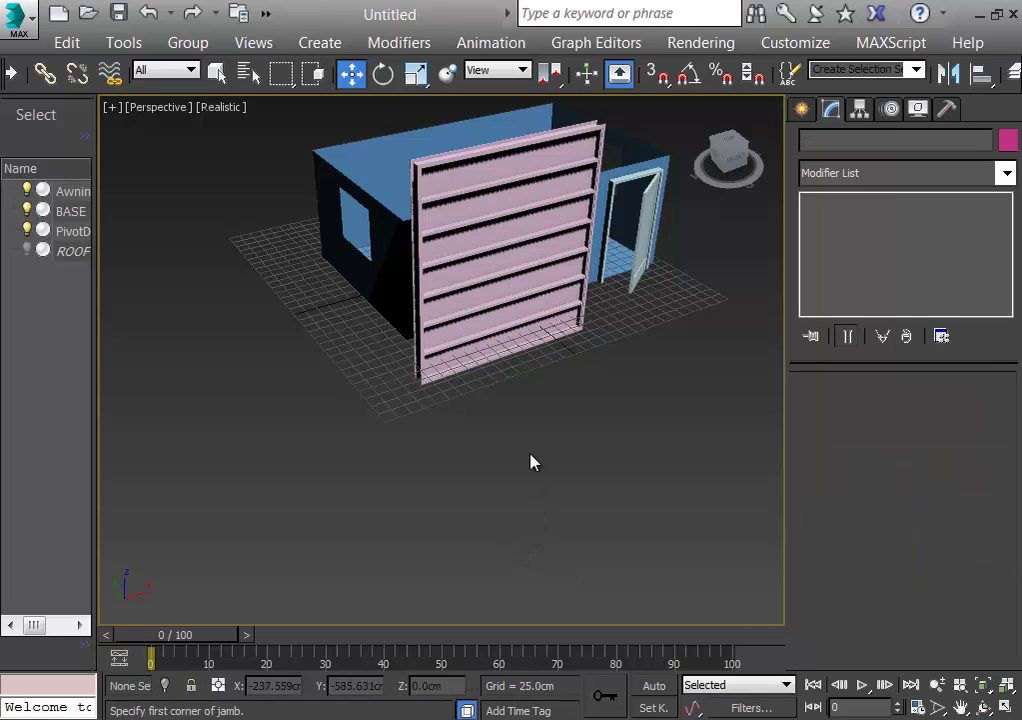
# Step: Raise the awning window to about Z 107.5 cm and shift it about 105 cm along X to the front opening's lower-left corner
pyautogui.press('f')
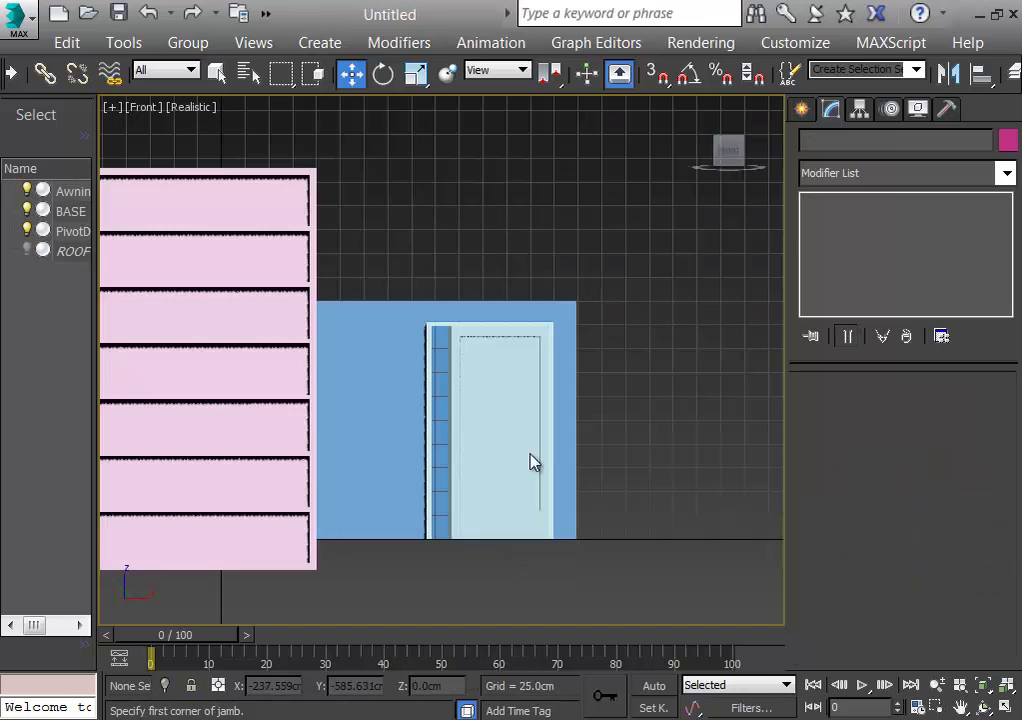
pyautogui.moveTo(641, 490); pyautogui.dragTo(877, 492, button='middle')
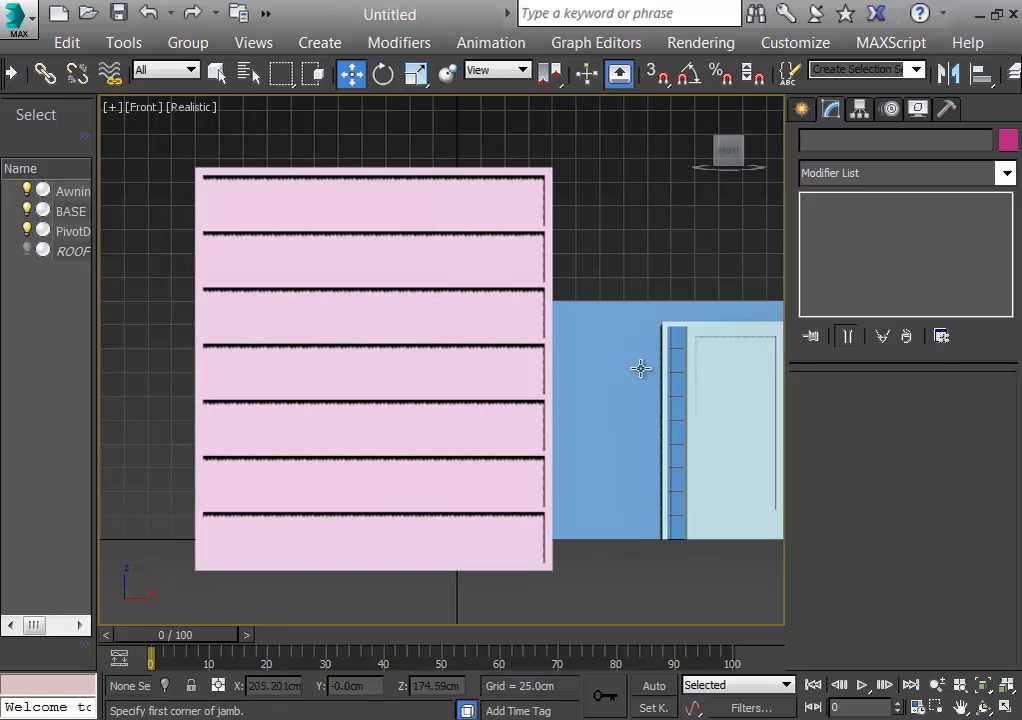
pyautogui.press('F3')
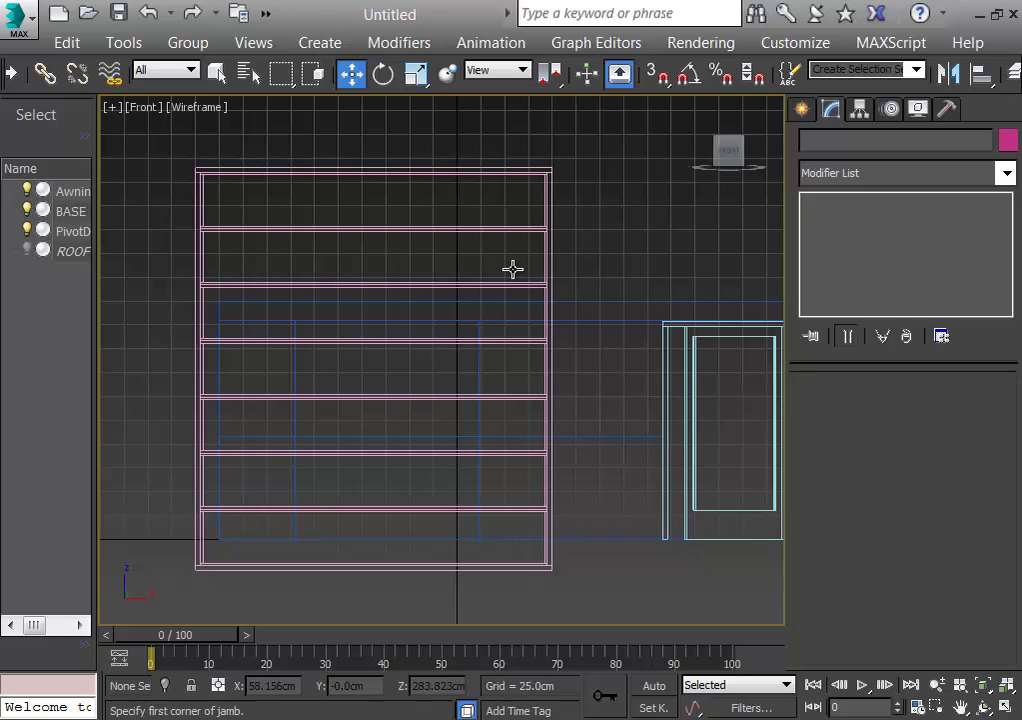
pyautogui.click(550, 257)
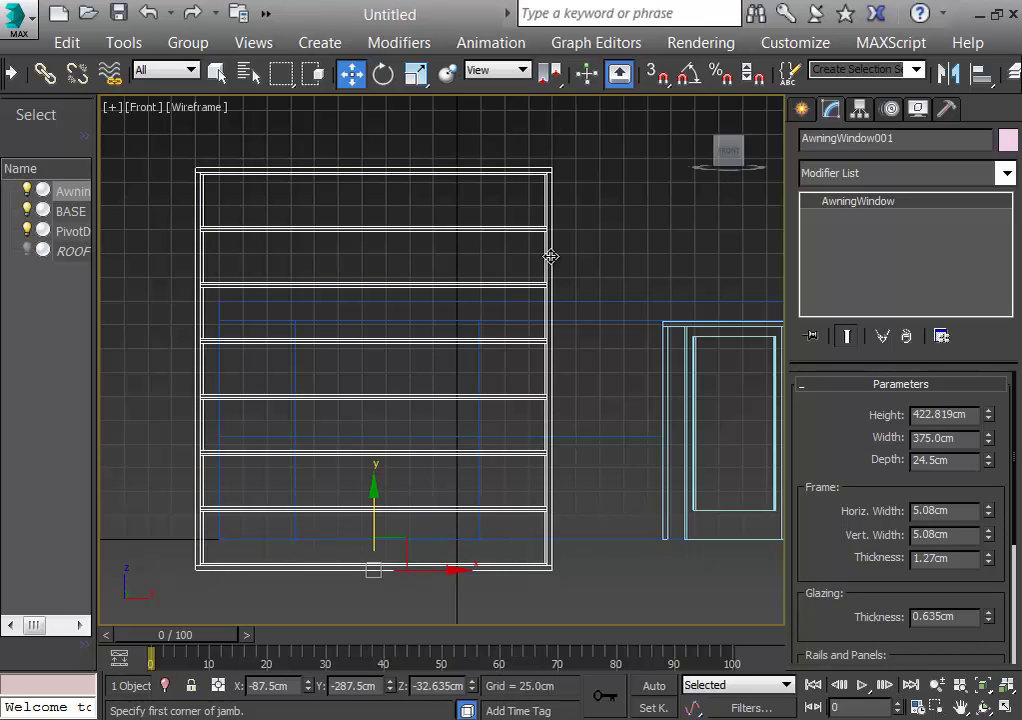
pyautogui.moveTo(376, 531); pyautogui.dragTo(377, 398)
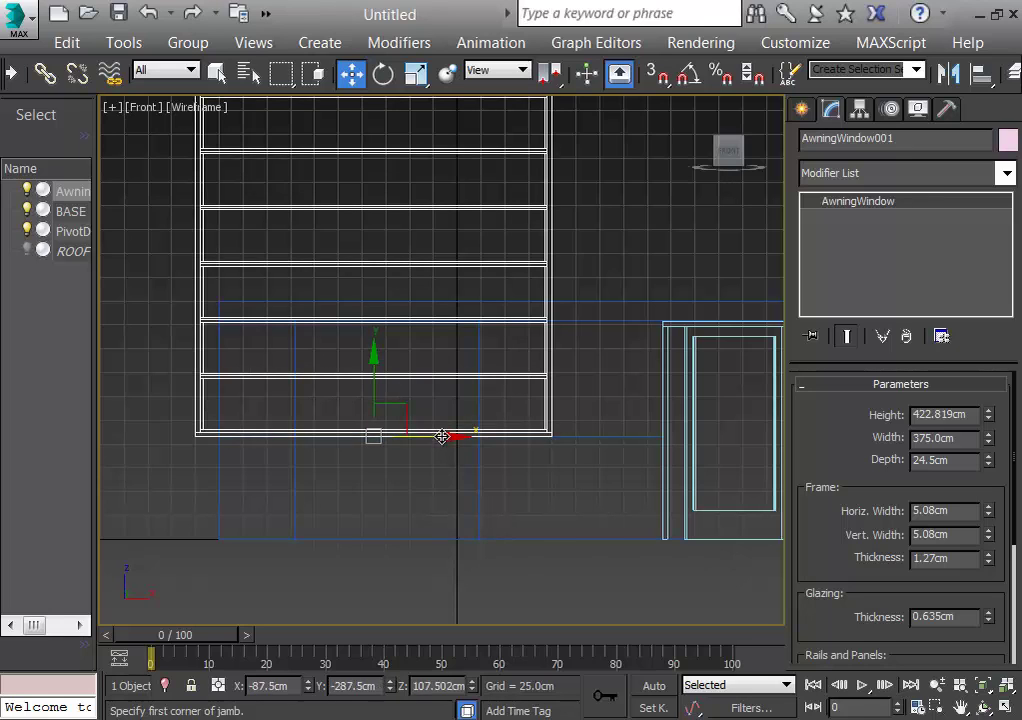
pyautogui.moveTo(442, 437); pyautogui.dragTo(542, 441)
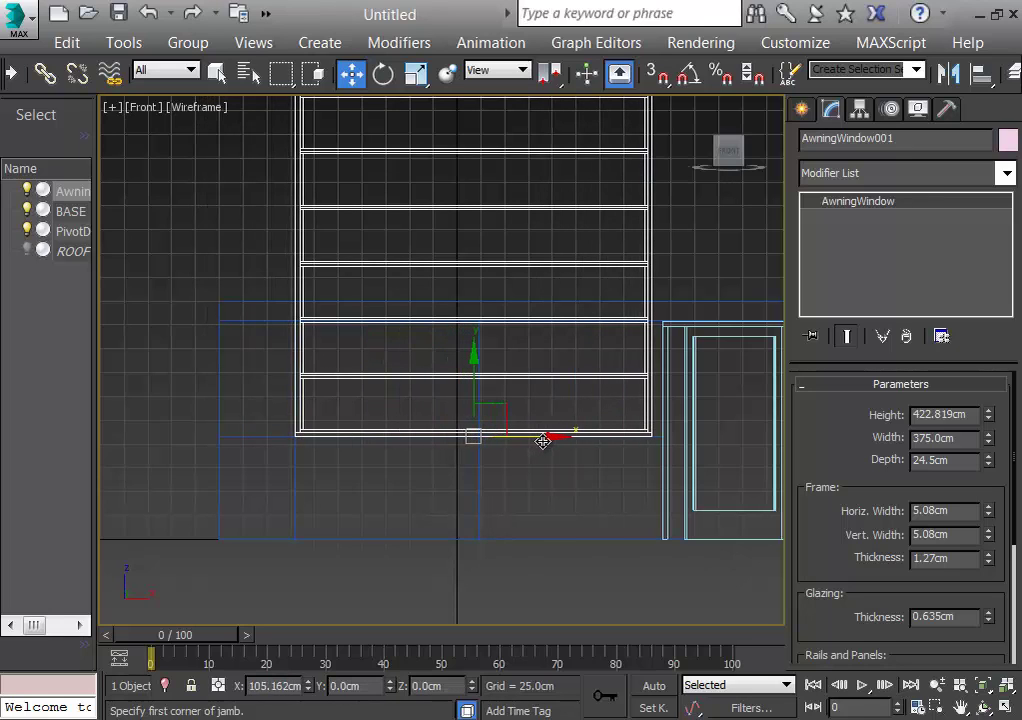
# Step: Scale the awning window to about 29% in height and 66.6% in width, then realign its left edge with the front opening
pyautogui.click(416, 74)
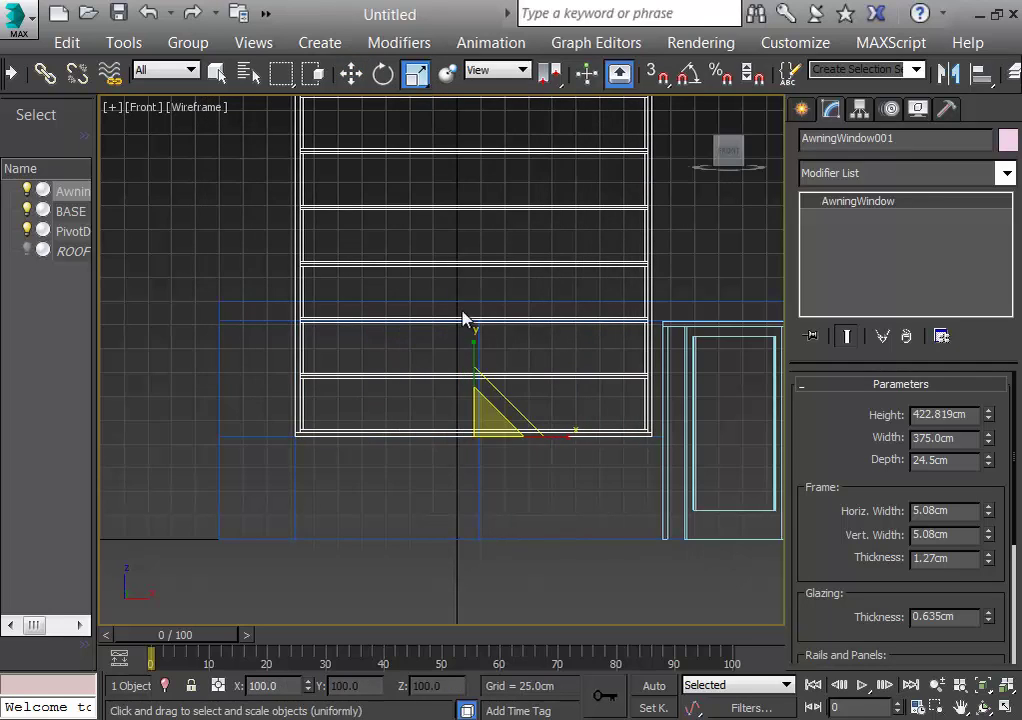
pyautogui.moveTo(472, 355); pyautogui.dragTo(487, 535)
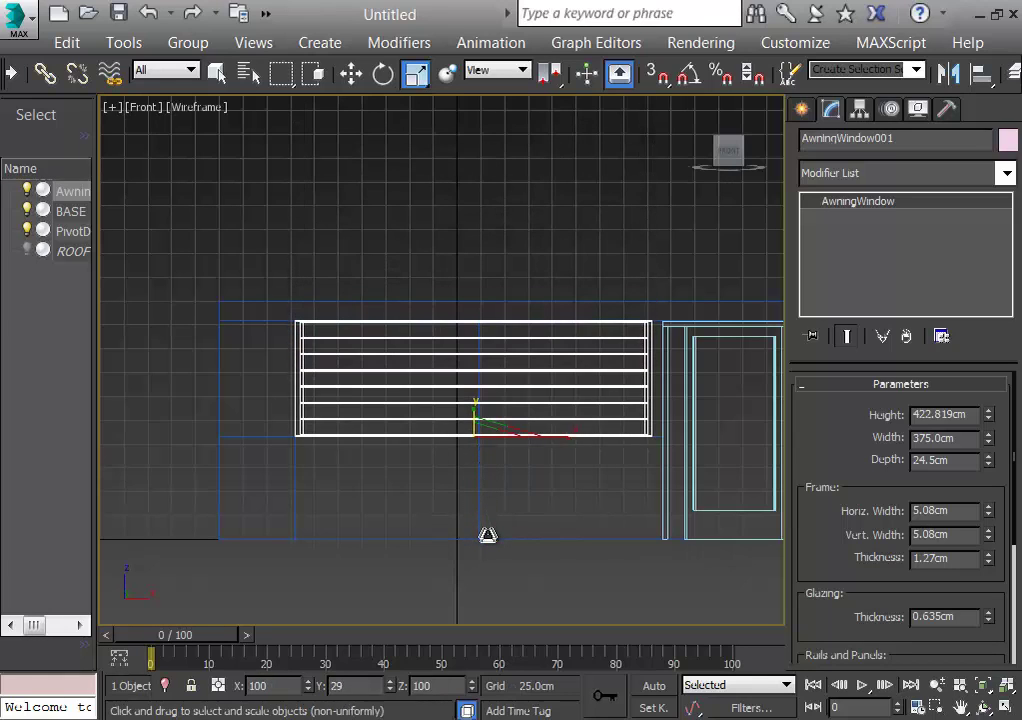
pyautogui.moveTo(557, 433); pyautogui.dragTo(518, 437)
pyautogui.click(351, 73)
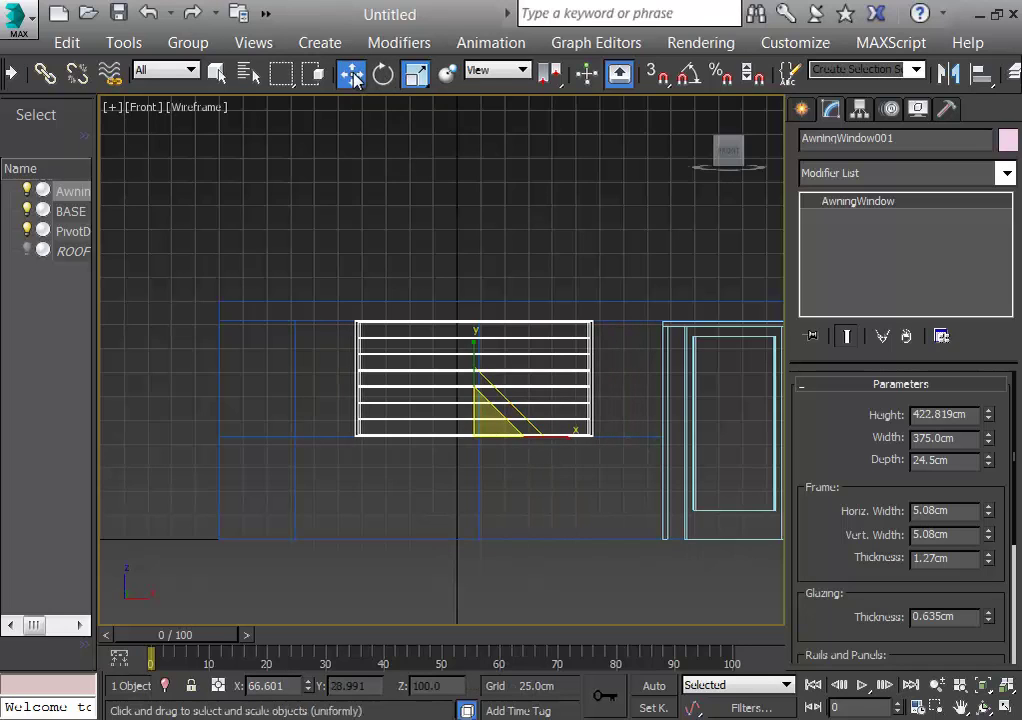
pyautogui.moveTo(522, 438); pyautogui.dragTo(468, 434)
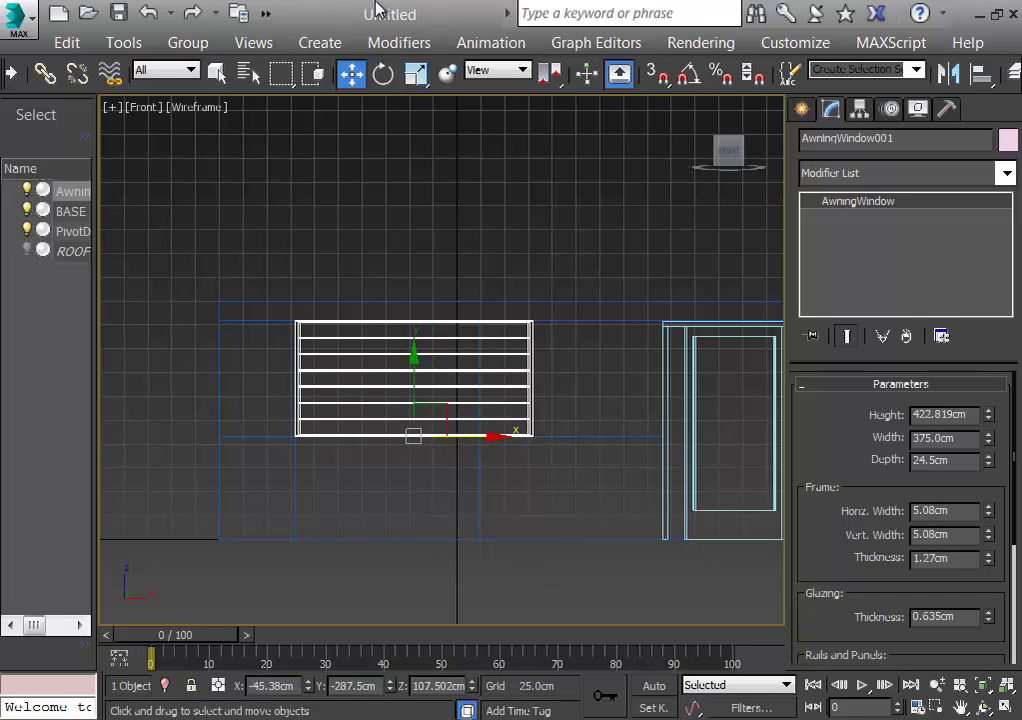
# Step: Scale the awning window's width to about 51.9% and move it to about X -71.6 cm to fit the front opening
pyautogui.moveTo(408, 80); pyautogui.dragTo(486, 432)
pyautogui.click(416, 74)
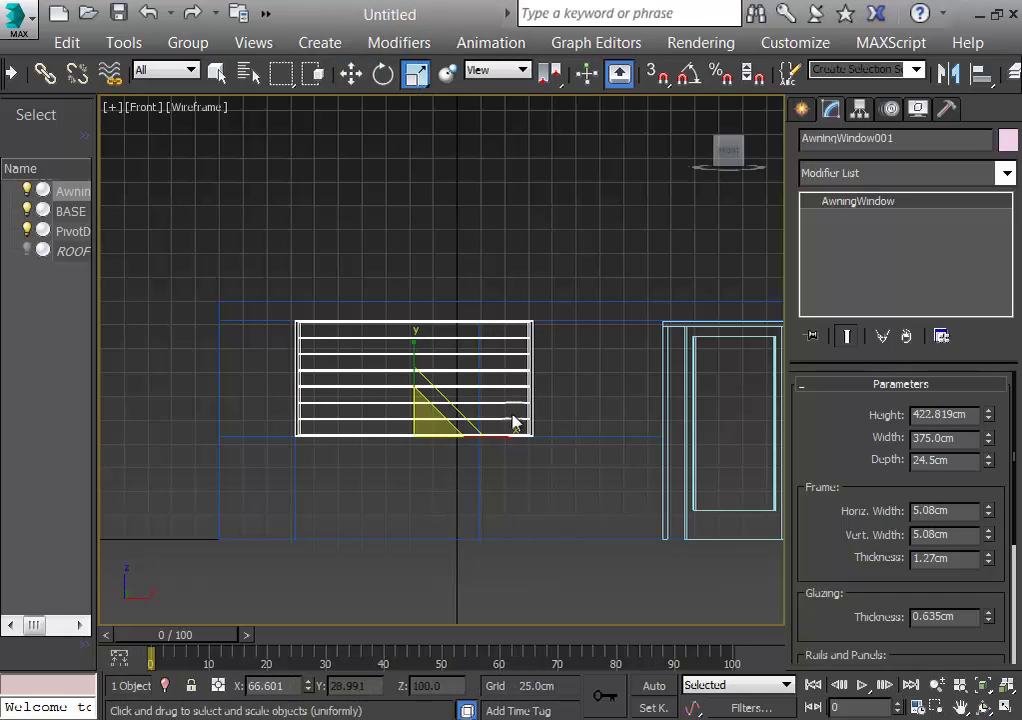
pyautogui.moveTo(493, 440); pyautogui.dragTo(472, 433)
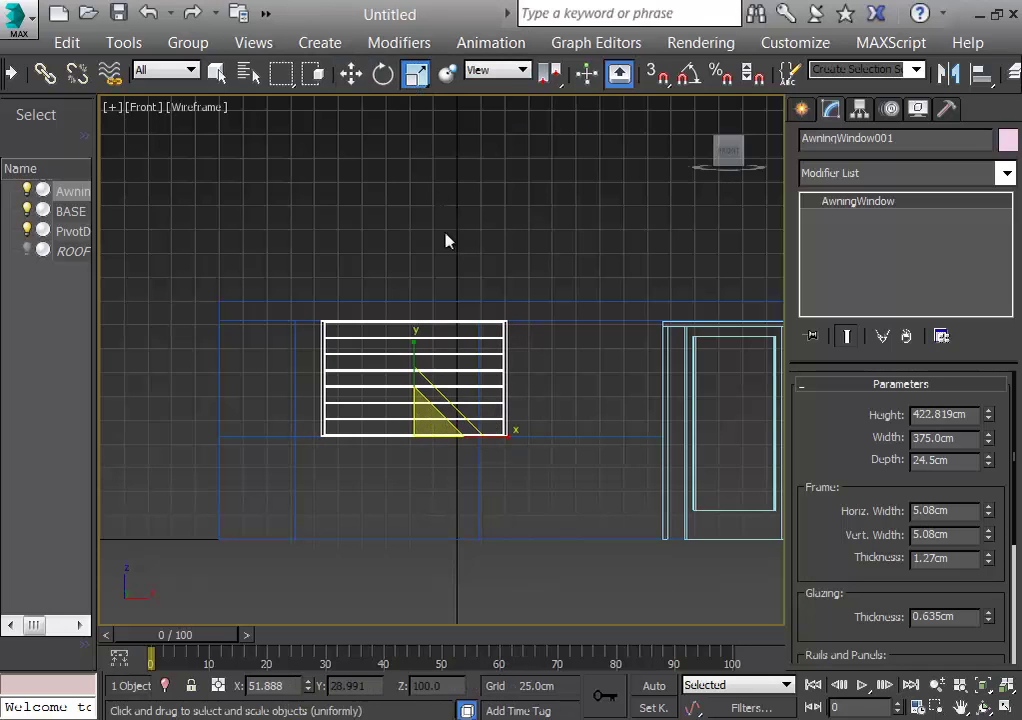
pyautogui.click(356, 78)
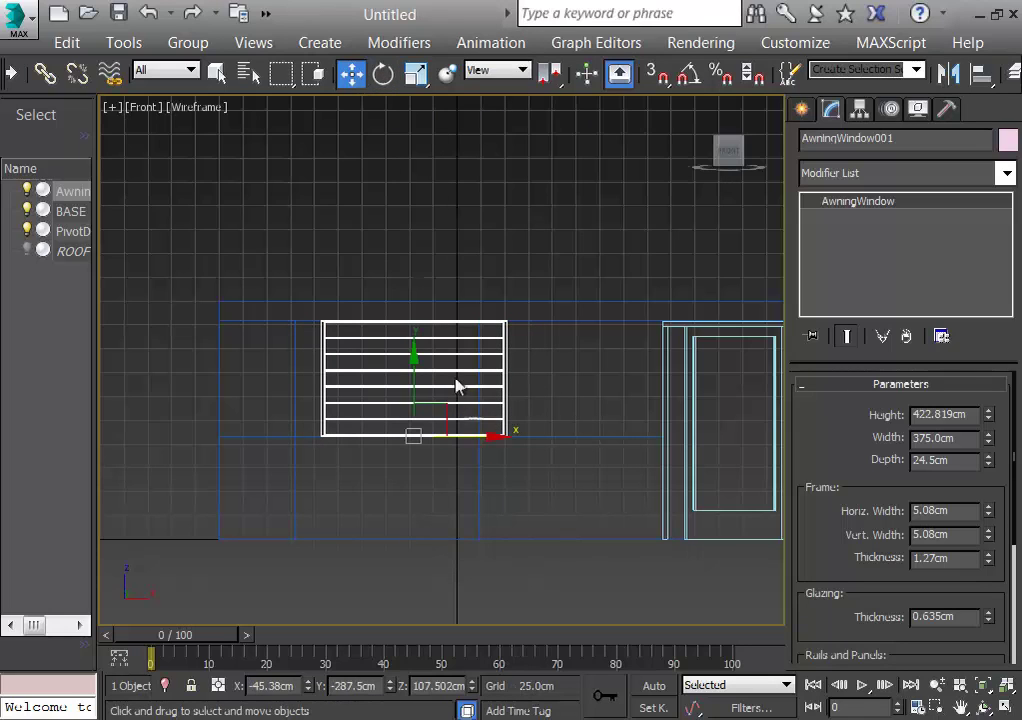
pyautogui.moveTo(482, 437); pyautogui.dragTo(457, 437)
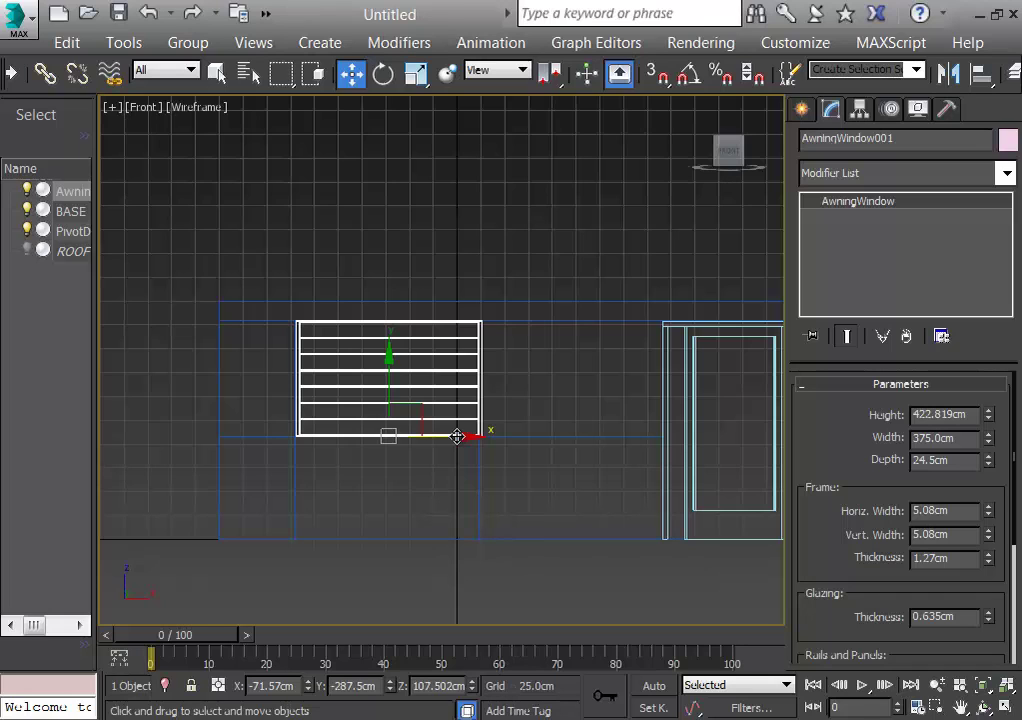
# Step: Move the awning window back into the front wall opening at about Y -202.4 cm, deselect it, and return to a shaded perspective view
pyautogui.press('F3')
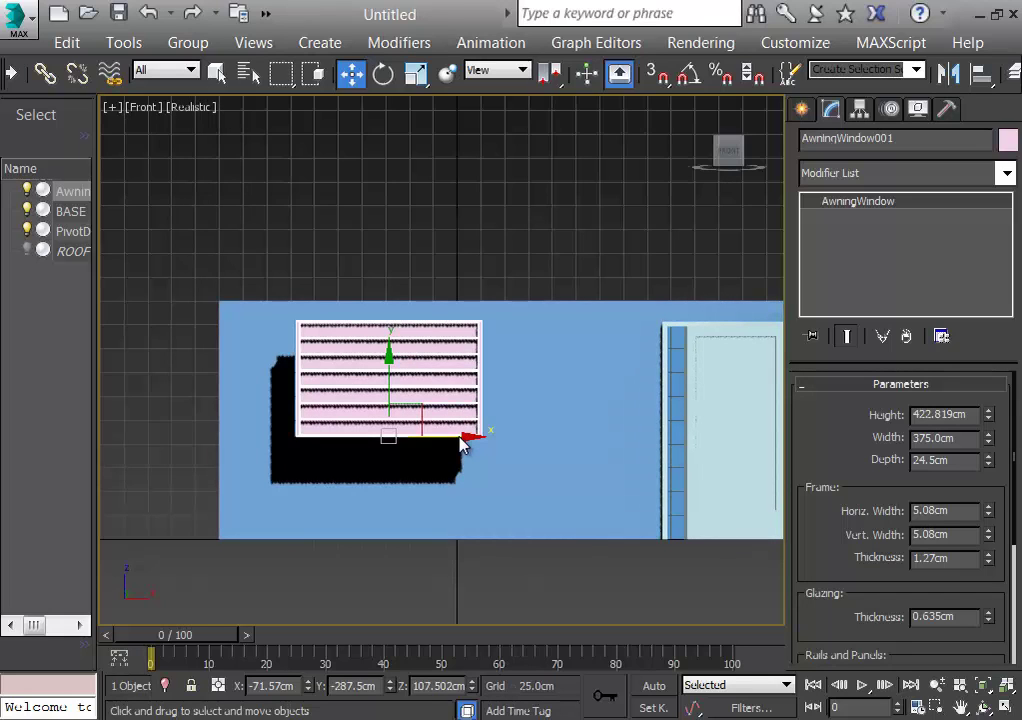
pyautogui.press('t')
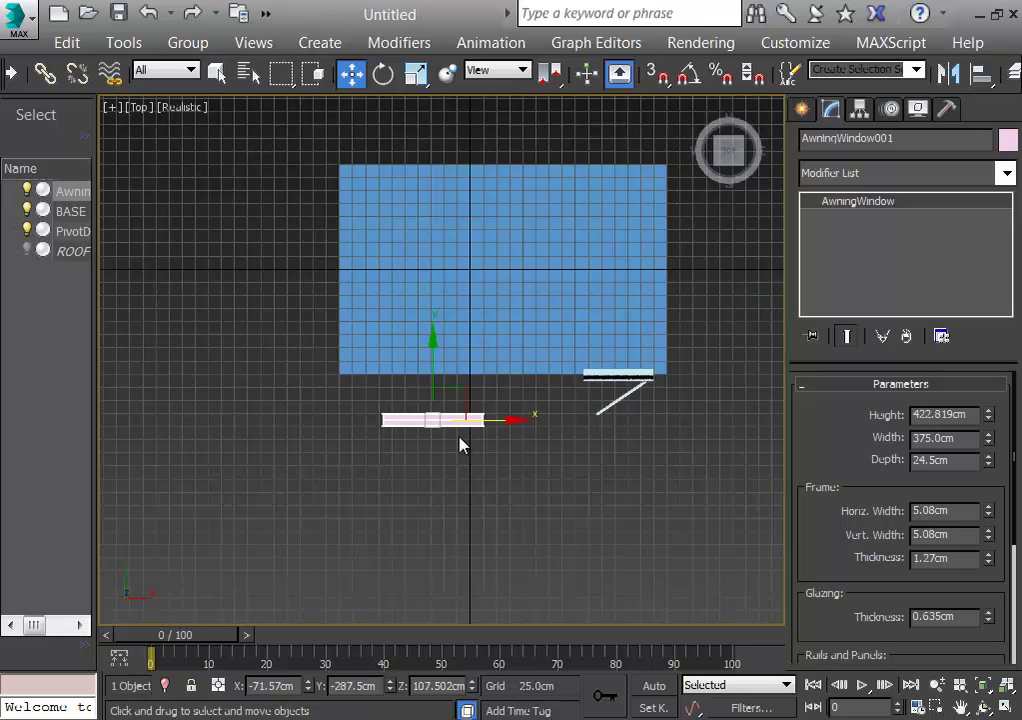
pyautogui.scroll(-4, 460, 445)
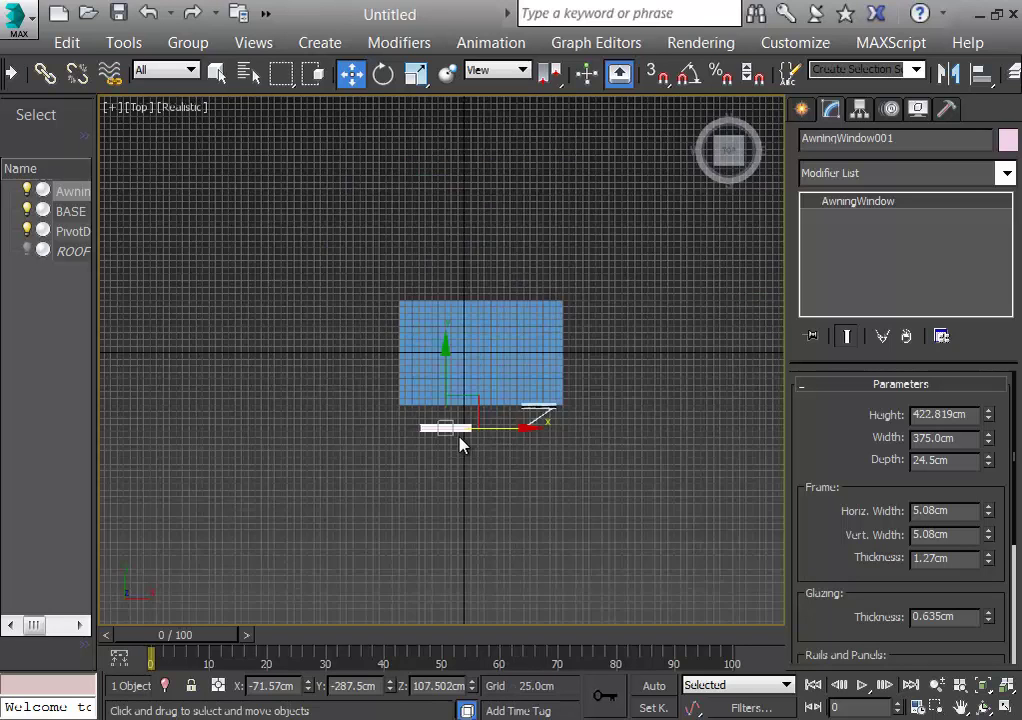
pyautogui.scroll(7, 459, 440)
pyautogui.moveTo(422, 376); pyautogui.dragTo(423, 314)
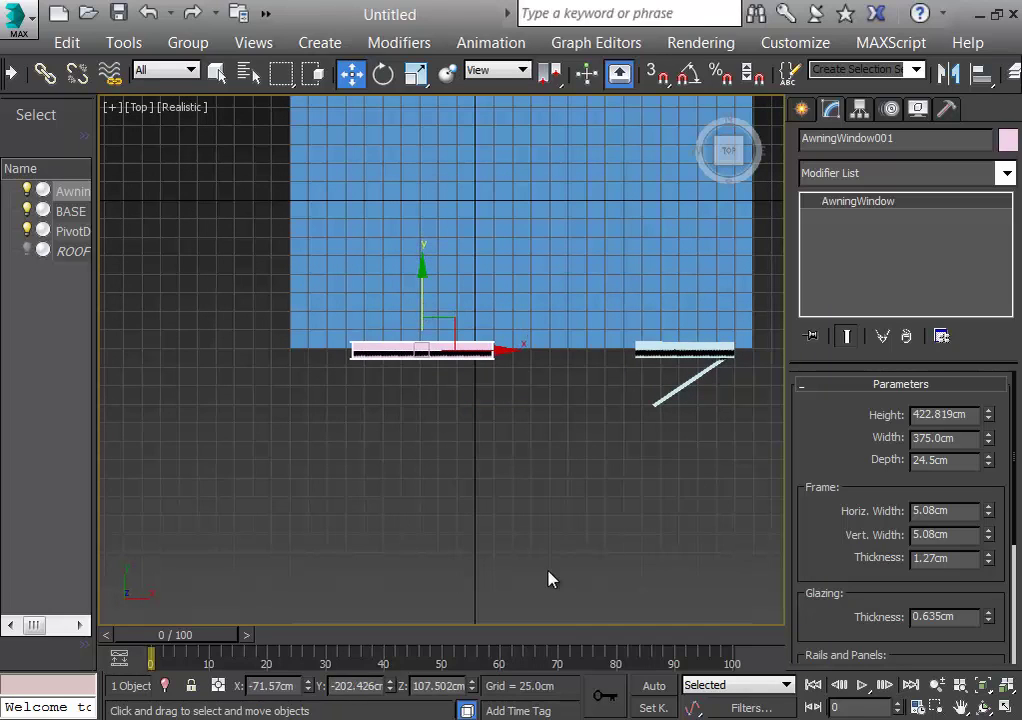
pyautogui.click(548, 579)
pyautogui.press('p')
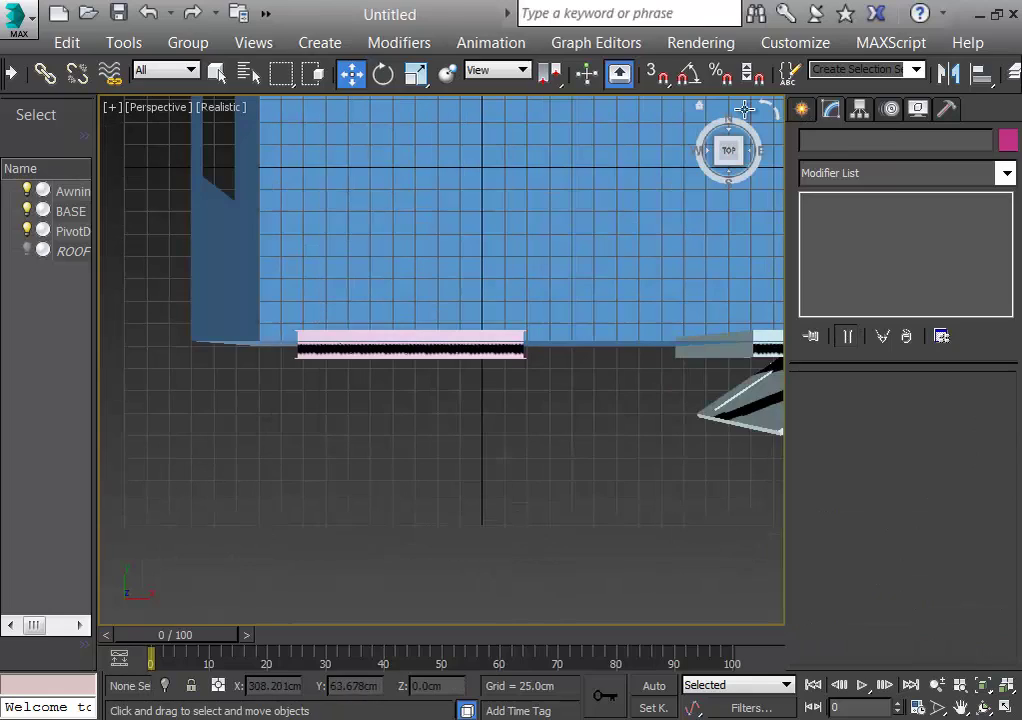
pyautogui.moveTo(725, 148); pyautogui.dragTo(442, 467)
pyautogui.scroll(-5, 442, 467)
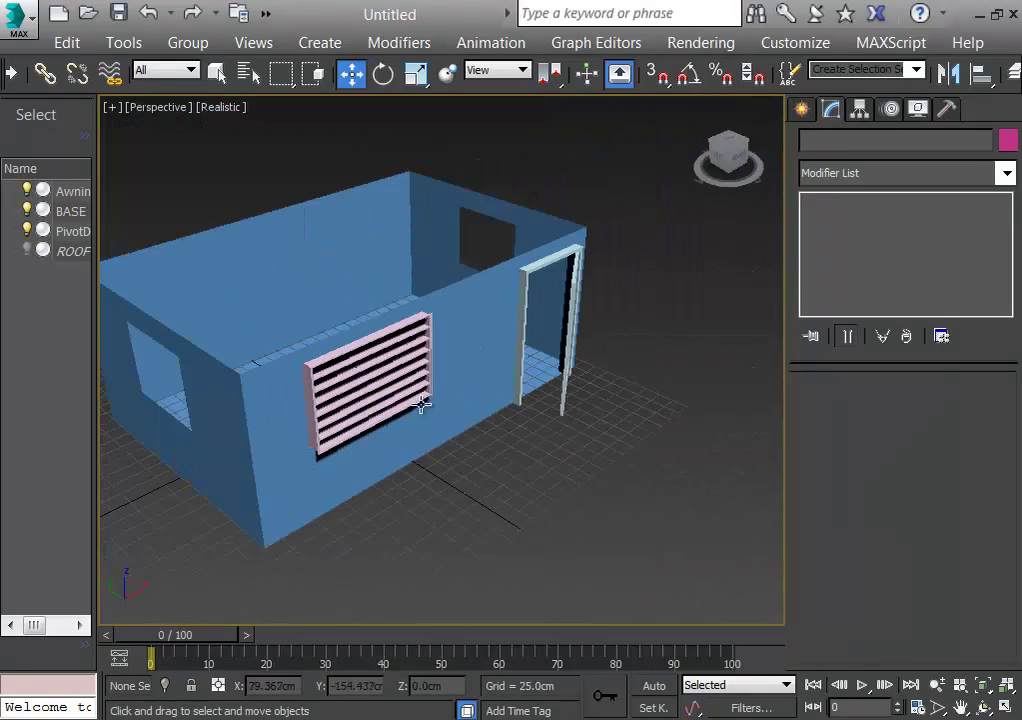
# Step: Try moving the awning window out of the front wall opening along Y, and undo the move
pyautogui.click(395, 388)
pyautogui.moveTo(395, 388); pyautogui.dragTo(698, 547)
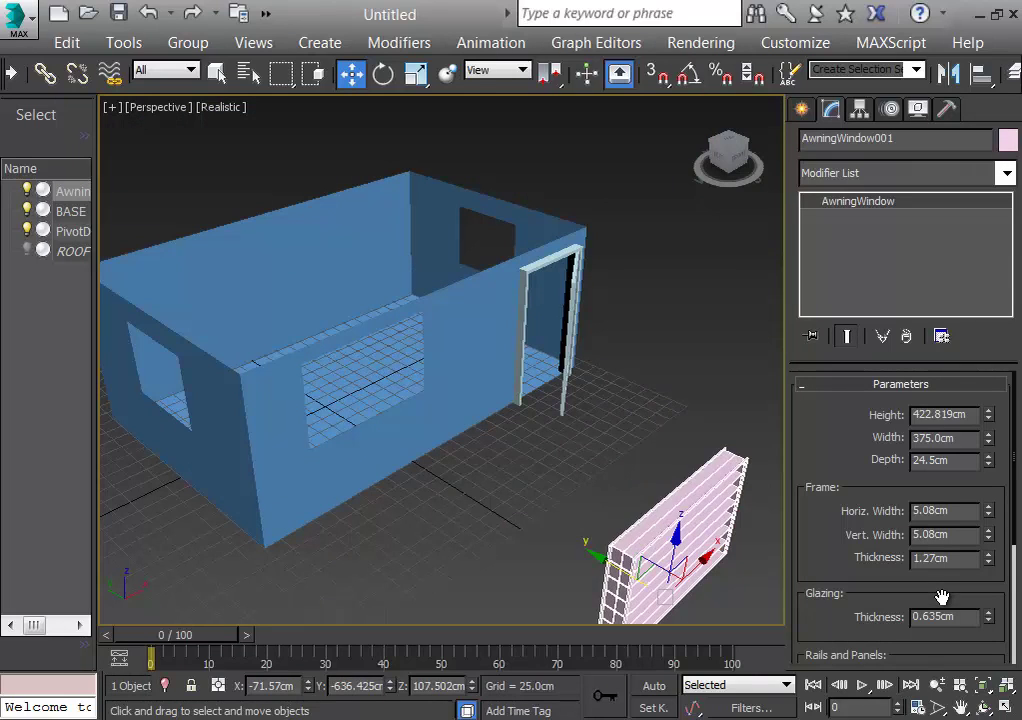
pyautogui.hotkey('ctrl', 'z')
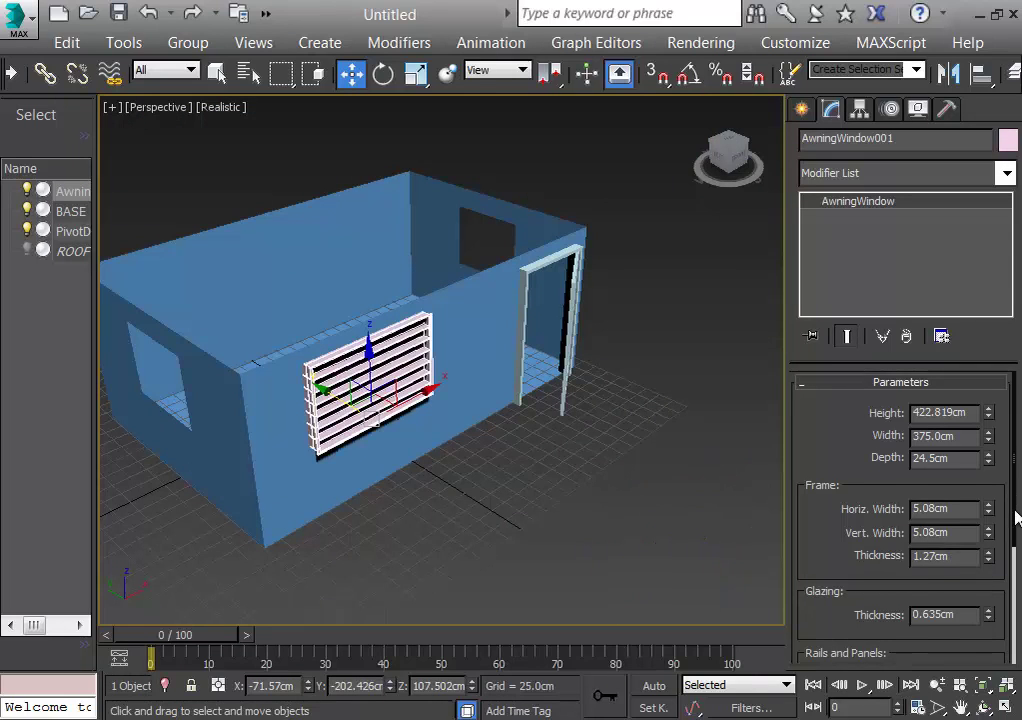
# Step: Open the awning window to 100% and reduce its depth to 0 cm
pyautogui.moveTo(1016, 516); pyautogui.dragTo(958, 463)
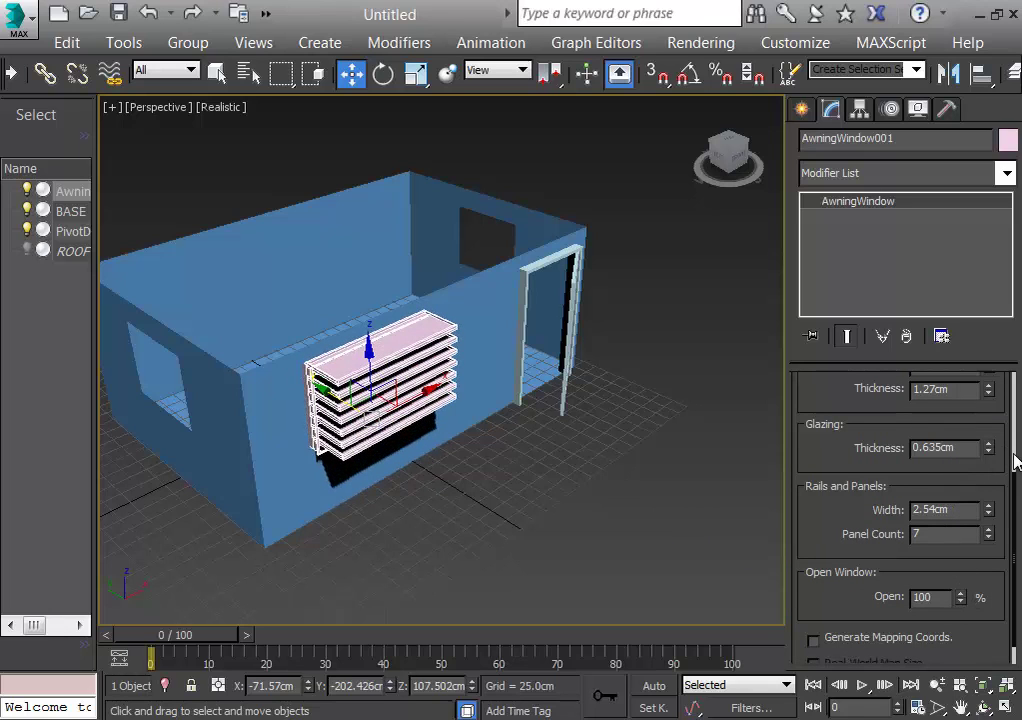
pyautogui.scroll(3, 1011, 463)
pyautogui.moveTo(988, 441); pyautogui.dragTo(1004, 541)
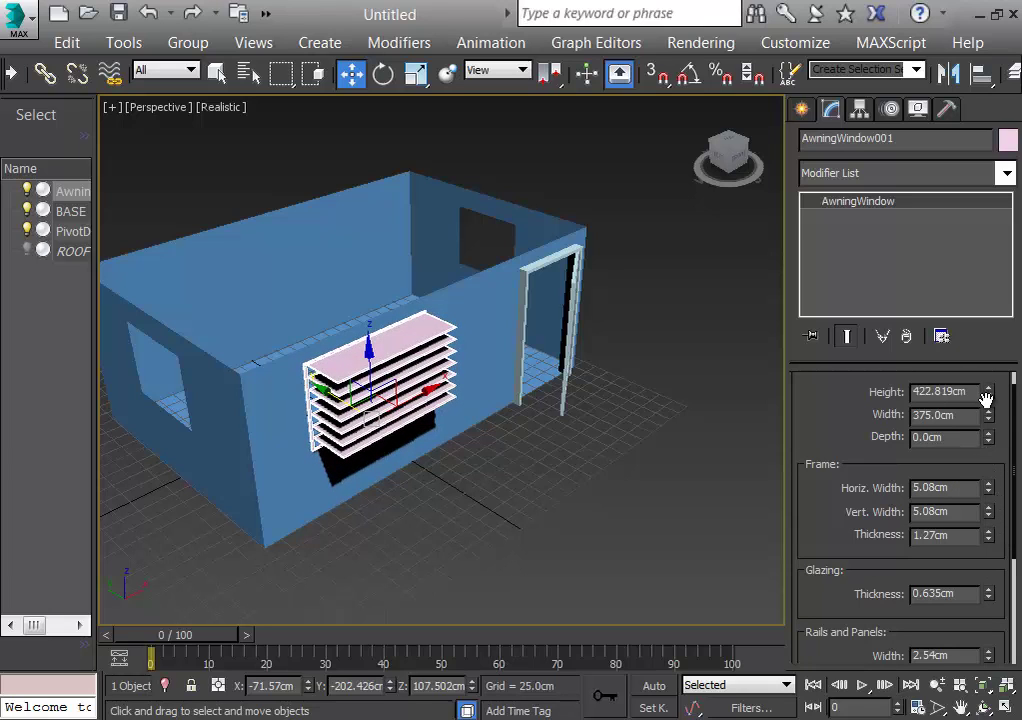
# Step: Set the awning window's width to 378.75 cm and its frame to 7.112 cm horizontal width, 5.283 cm vertical width and 2.794 cm thickness
pyautogui.moveTo(990, 416); pyautogui.dragTo(995, 411)
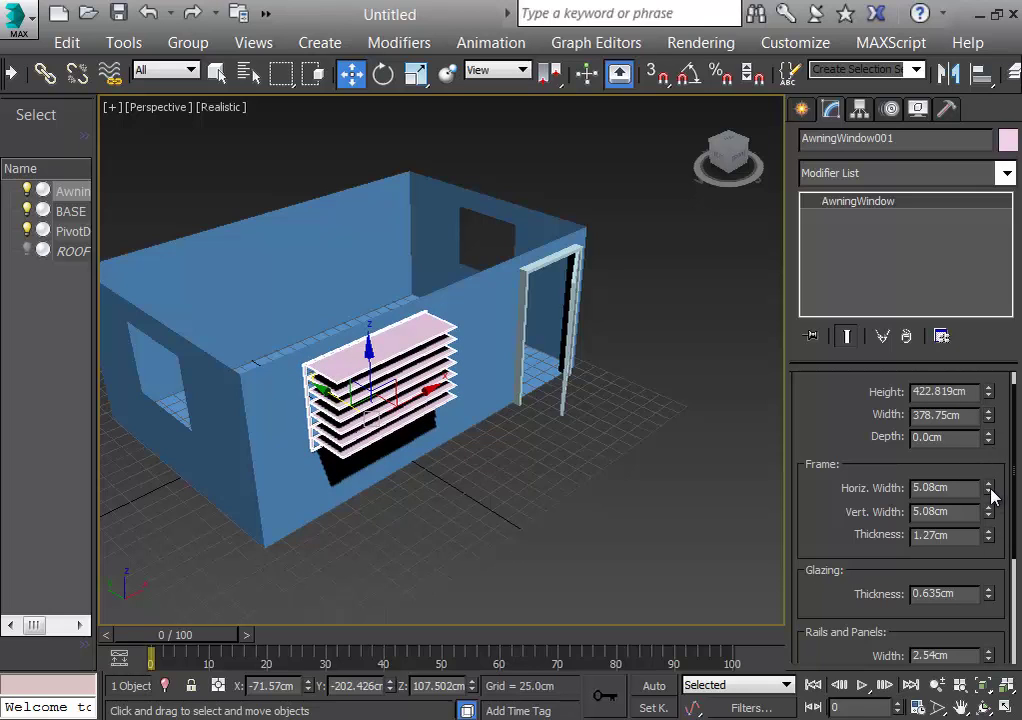
pyautogui.moveTo(988, 487); pyautogui.dragTo(987, 440)
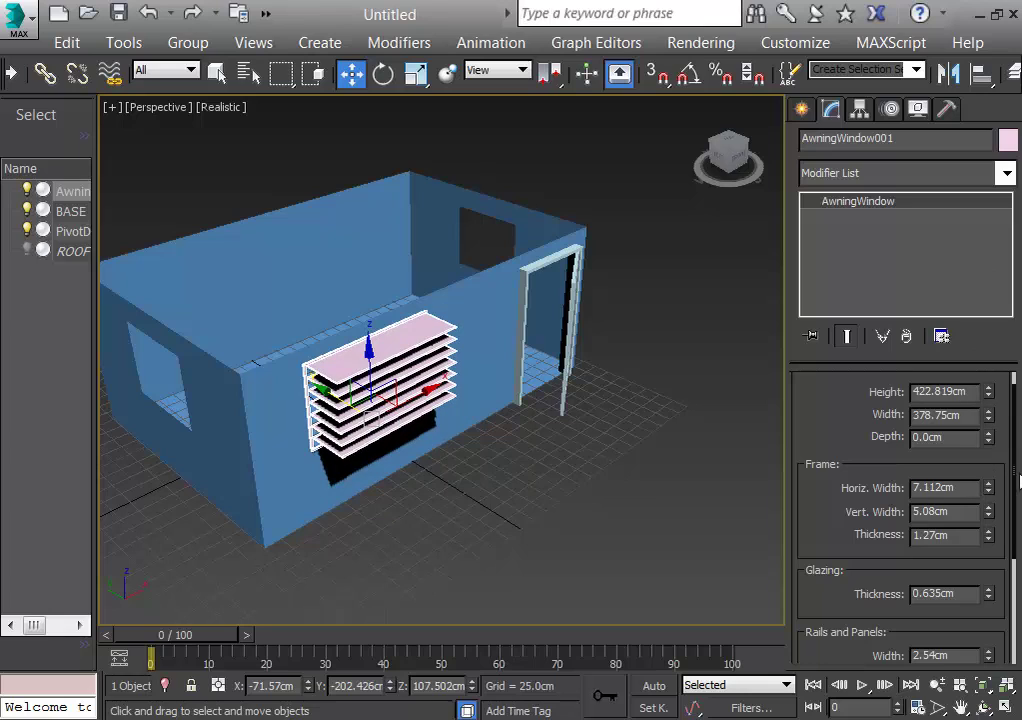
pyautogui.moveTo(988, 511); pyautogui.dragTo(1003, 472)
# Step: Reduce the awning window's panel count to 2
pyautogui.scroll(-3, 1013, 520)
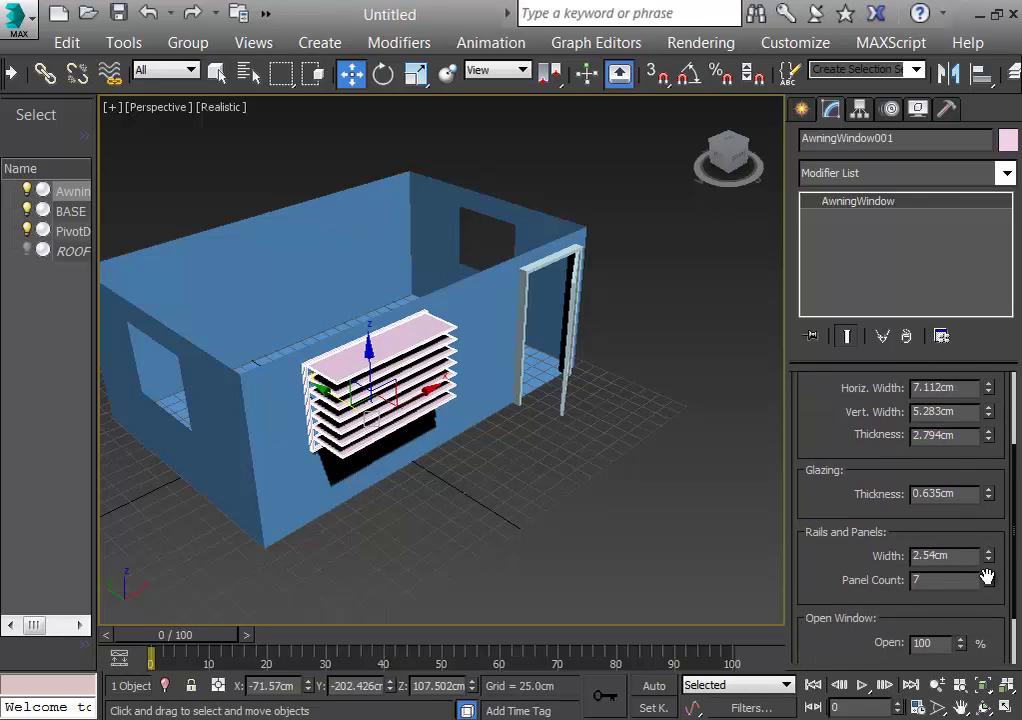
pyautogui.click(988, 584)
pyautogui.click(988, 576)
pyautogui.click(988, 576)
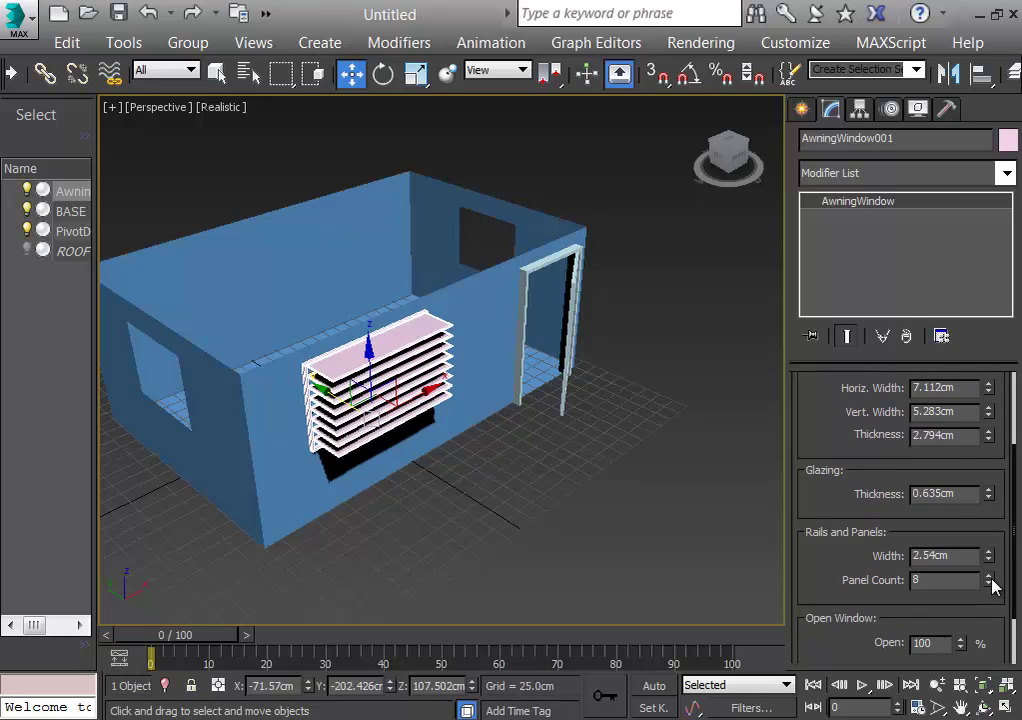
pyautogui.moveTo(989, 584); pyautogui.dragTo(990, 585)
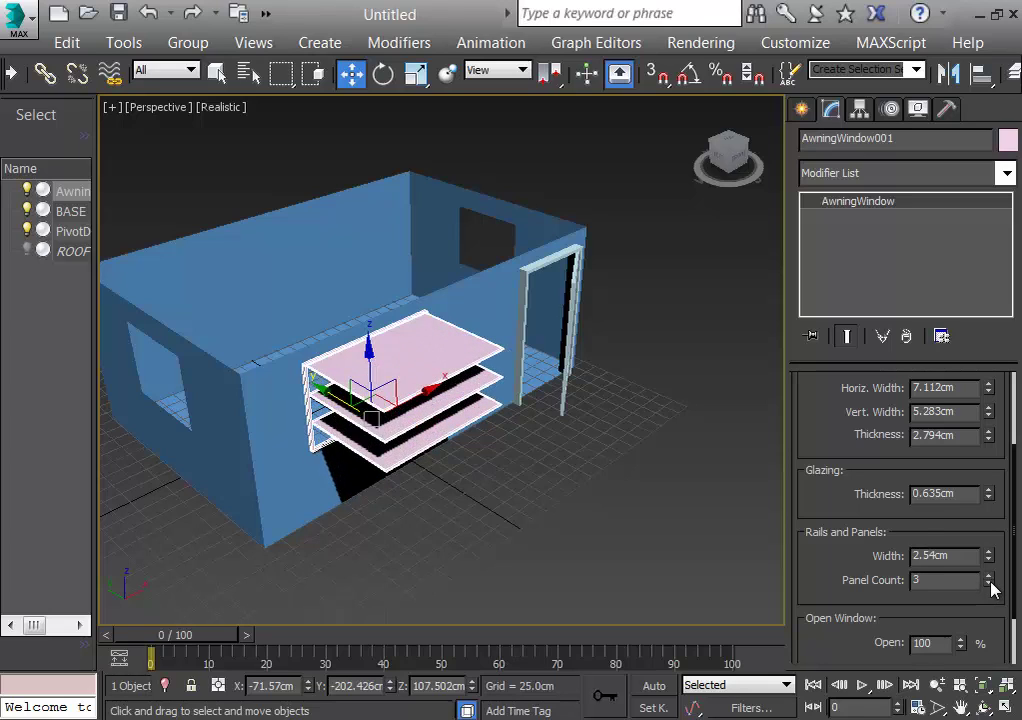
pyautogui.click(989, 585)
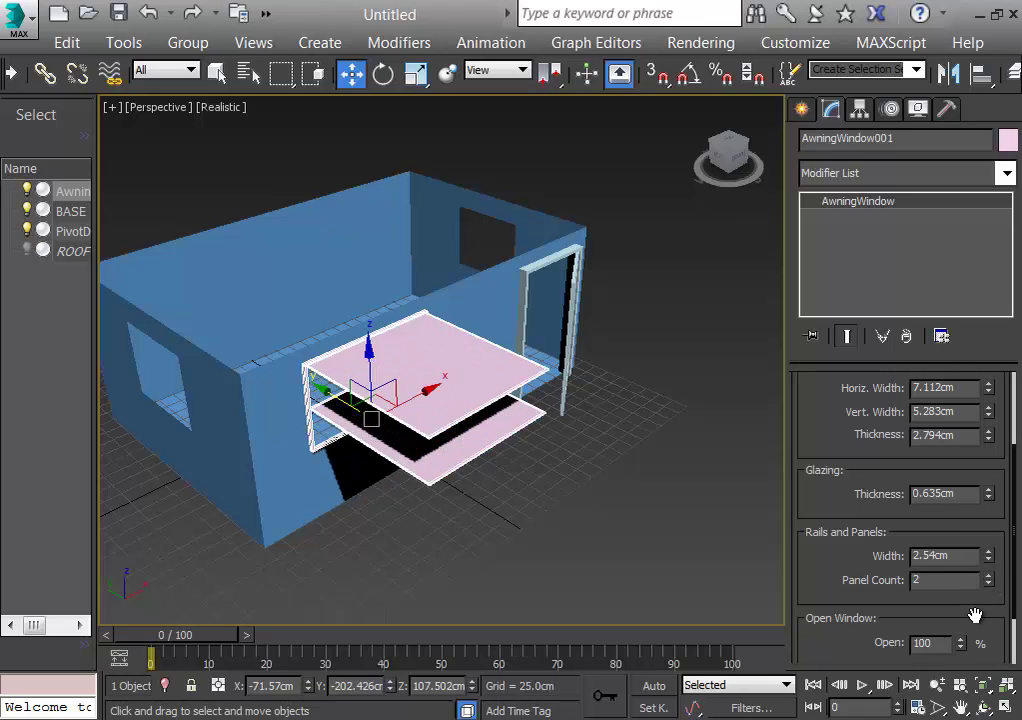
# Step: Set the awning window to 14% open and deselect it
pyautogui.moveTo(962, 639); pyautogui.dragTo(962, 690)
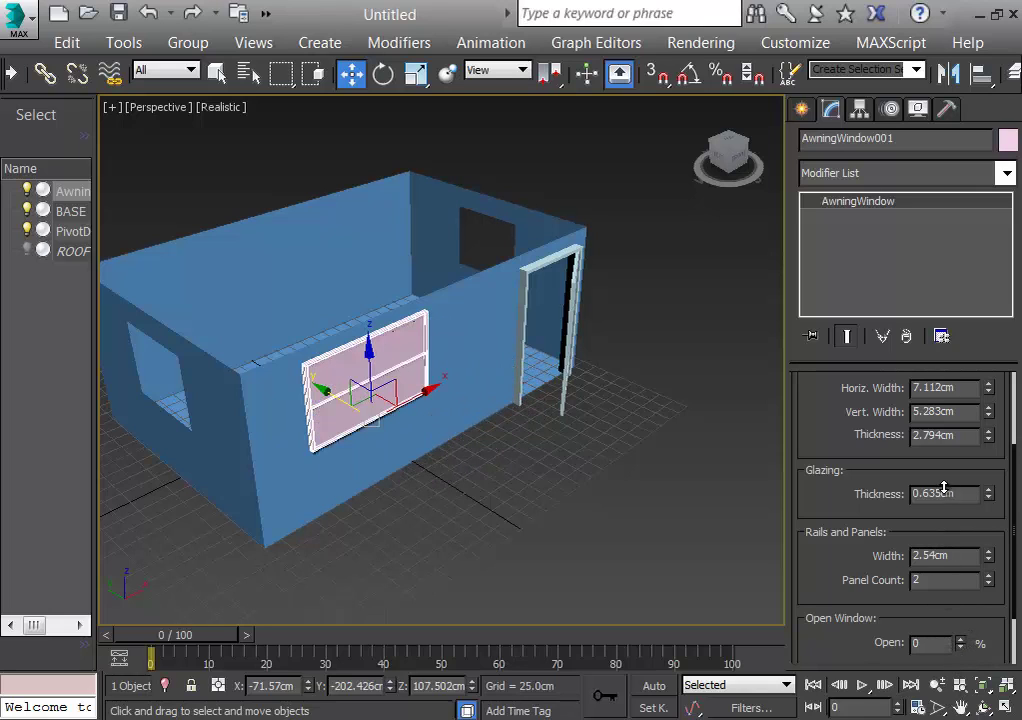
pyautogui.moveTo(962, 645); pyautogui.dragTo(1004, 624)
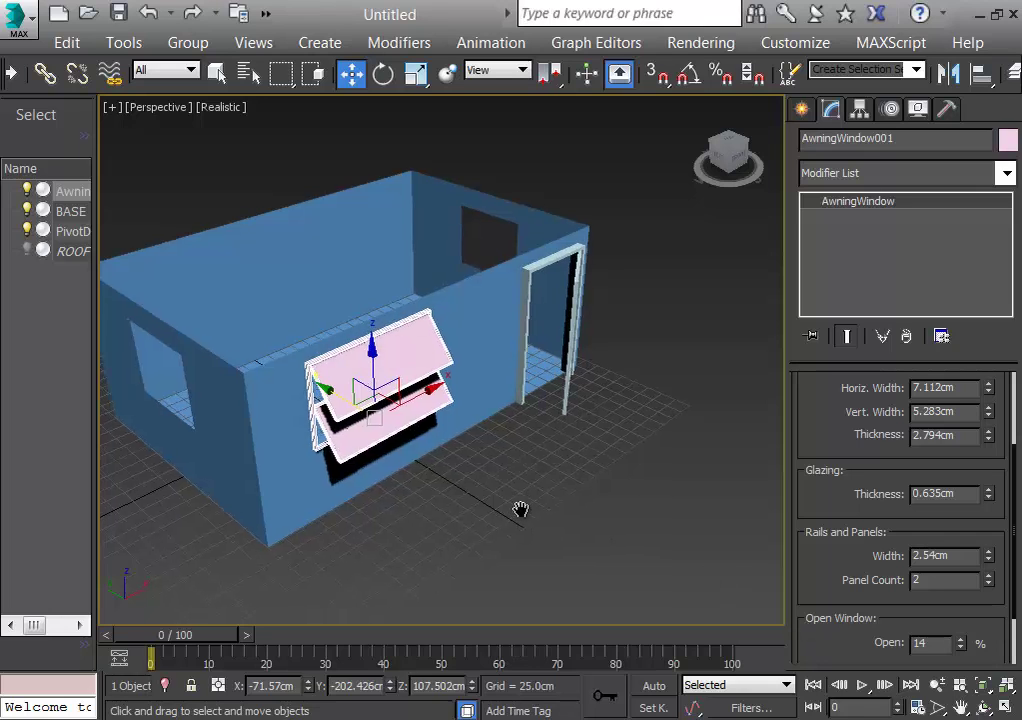
pyautogui.scroll(-4, 540, 512)
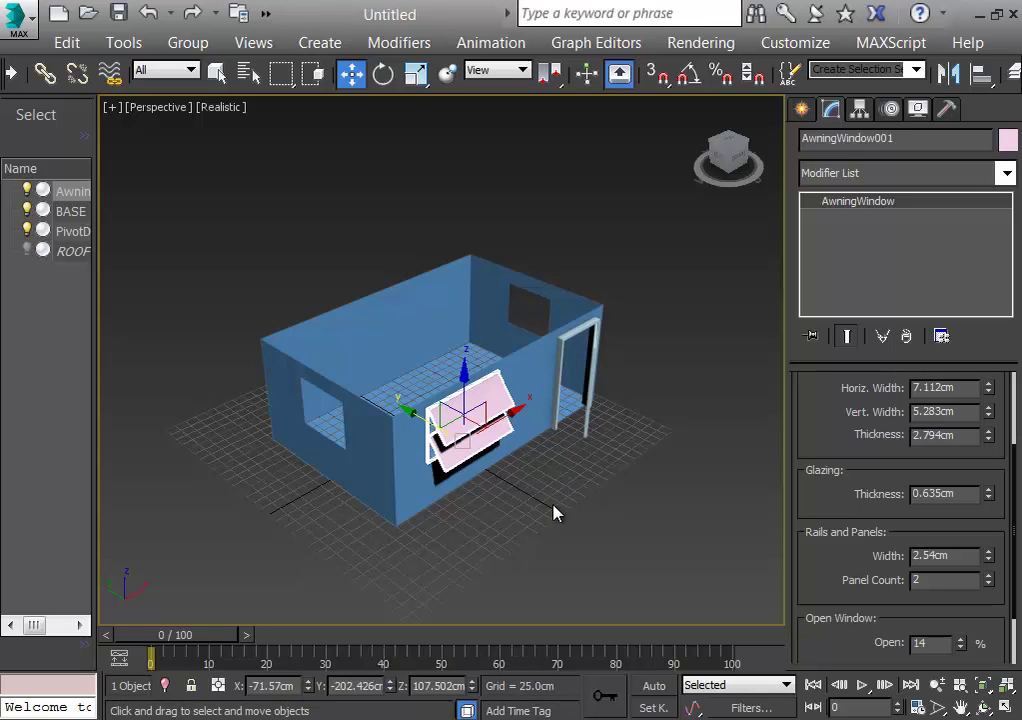
pyautogui.click(557, 513)
# Step: Select the house base and apply a Shell modifier to it
pyautogui.click(527, 362)
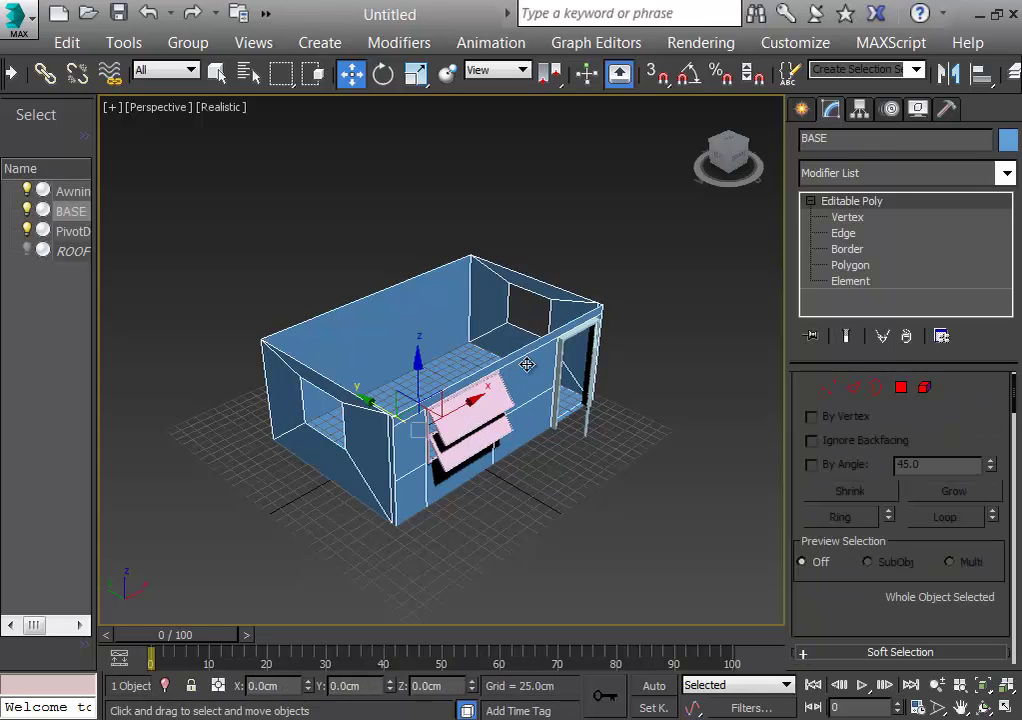
pyautogui.scroll(-2, 527, 365)
pyautogui.scroll(5, 527, 365)
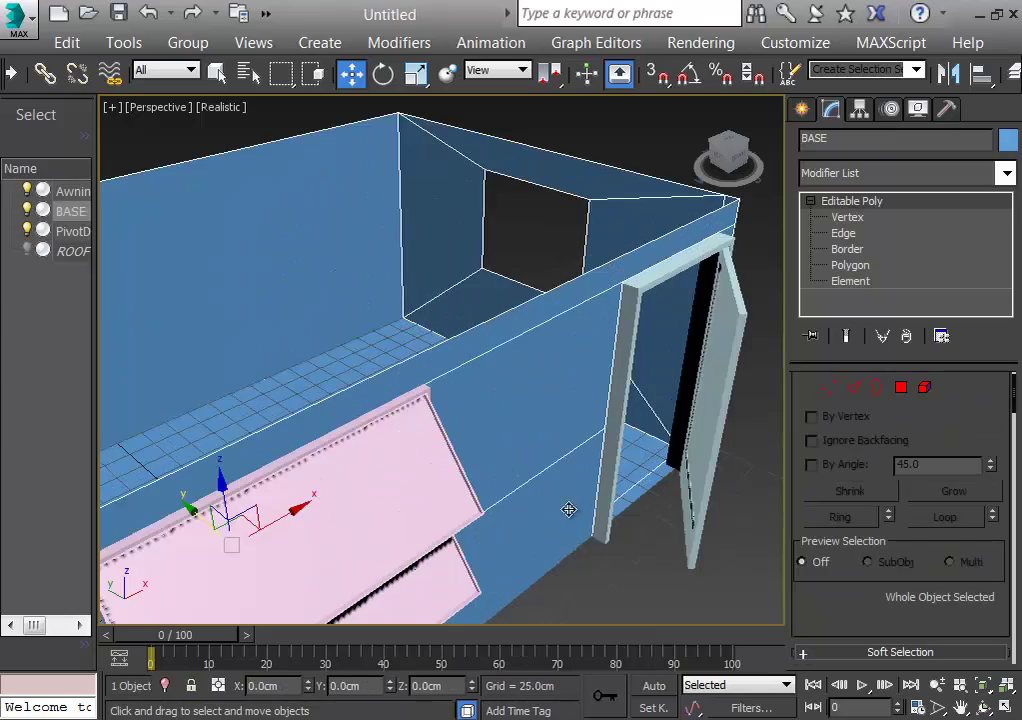
pyautogui.keyDown('alt'); pyautogui.moveTo(555, 517); pyautogui.dragTo(611, 539, button='middle'); pyautogui.keyUp('alt')
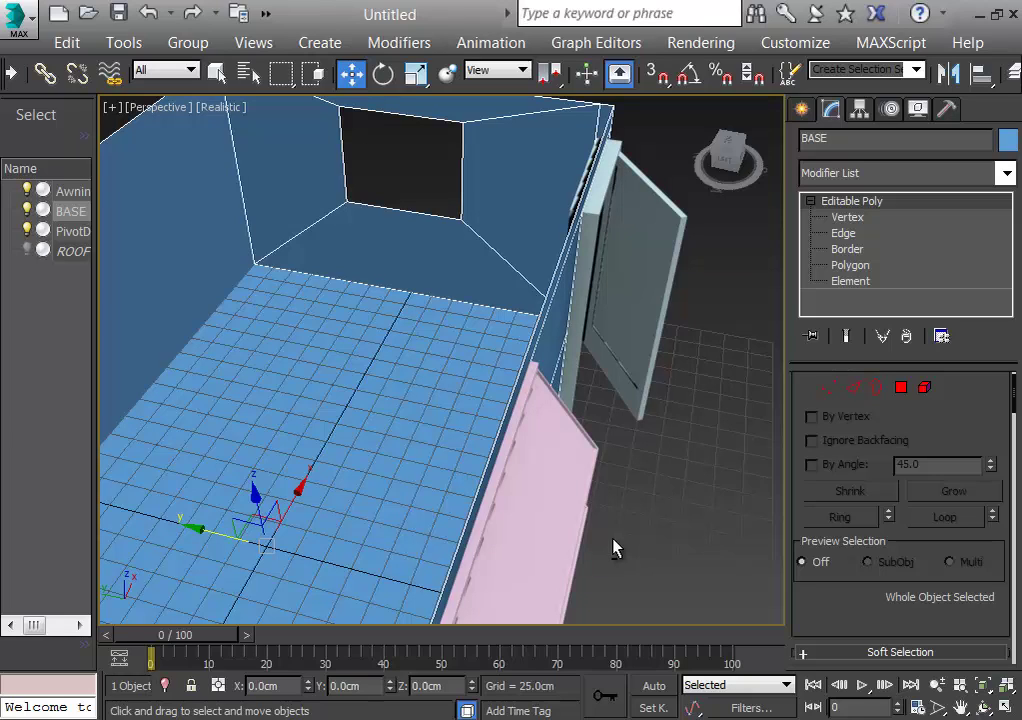
pyautogui.moveTo(615, 548); pyautogui.dragTo(695, 521, button='middle')
pyautogui.moveTo(753, 486); pyautogui.dragTo(718, 494, button='middle')
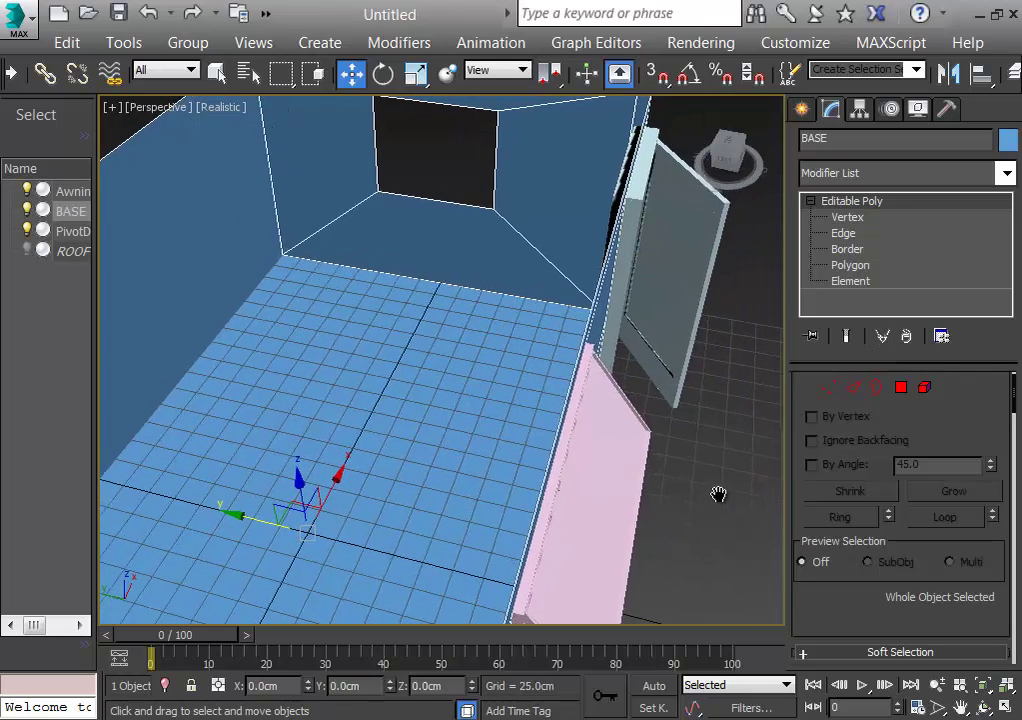
pyautogui.scroll(-5, 718, 494)
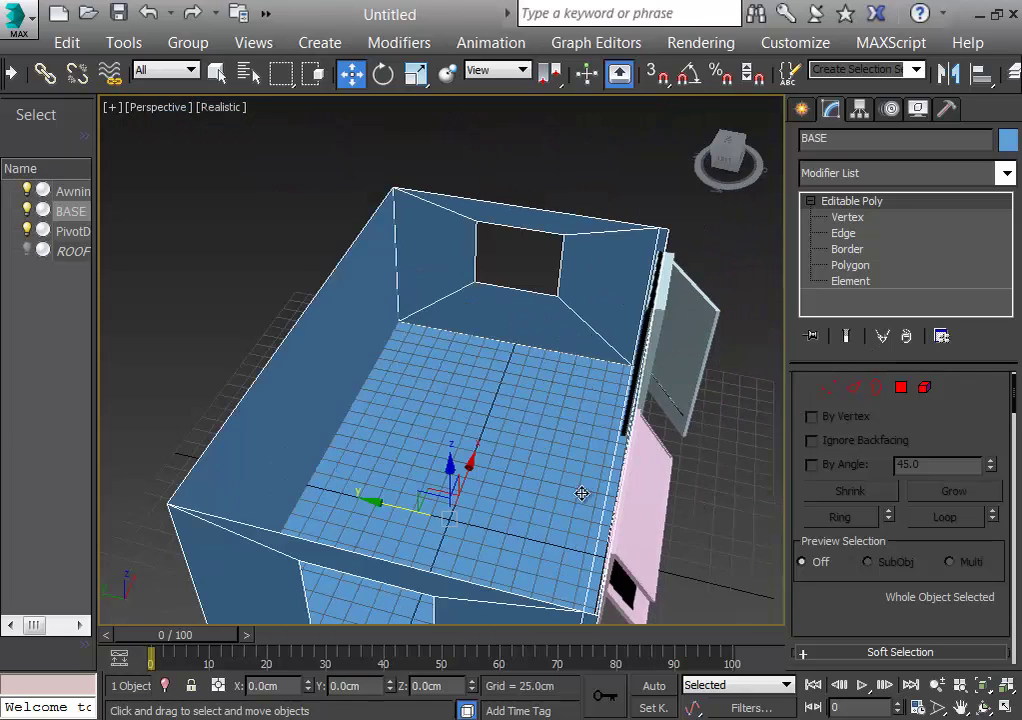
pyautogui.keyDown('alt'); pyautogui.moveTo(735, 592); pyautogui.dragTo(686, 488, button='middle'); pyautogui.keyUp('alt')
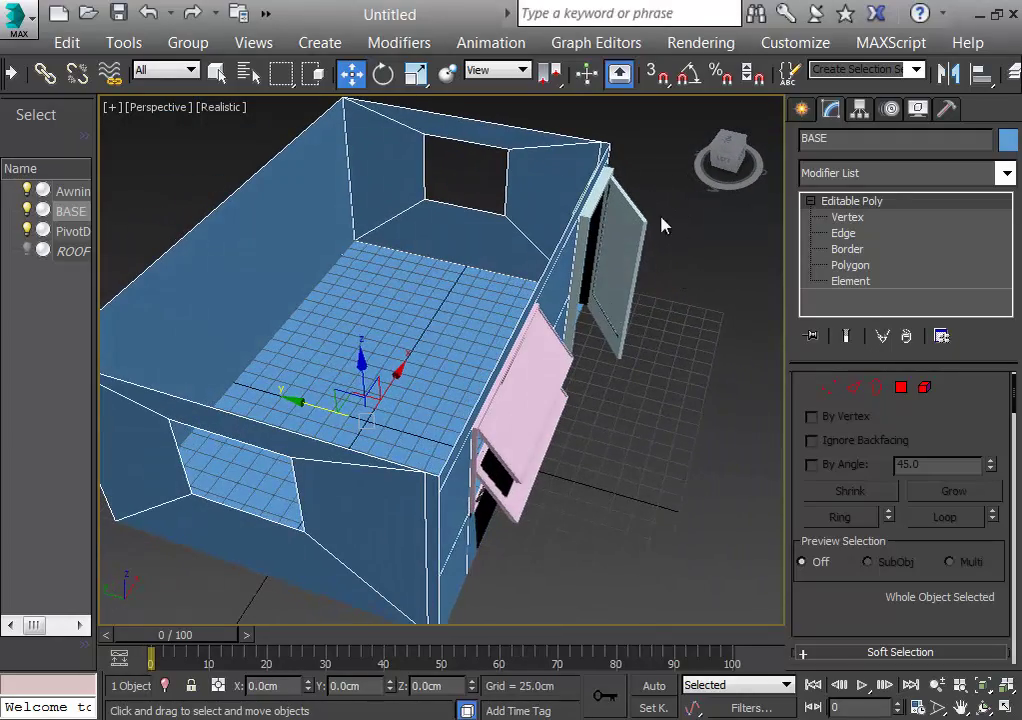
pyautogui.click(880, 176)
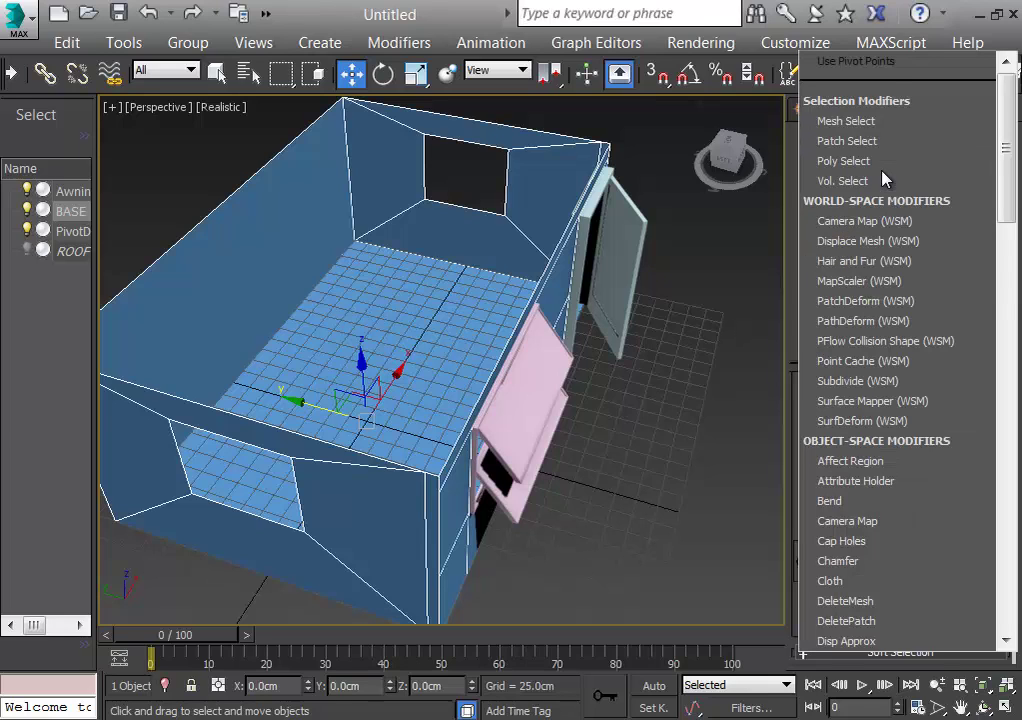
pyautogui.scroll(-20, 883, 178)
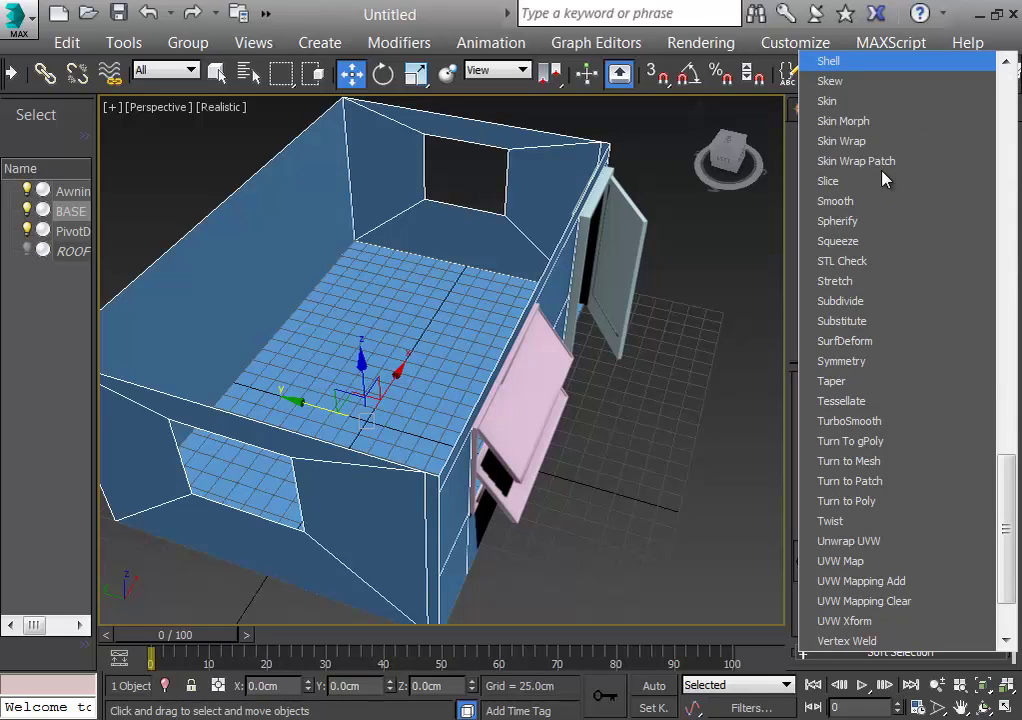
pyautogui.press('Return')
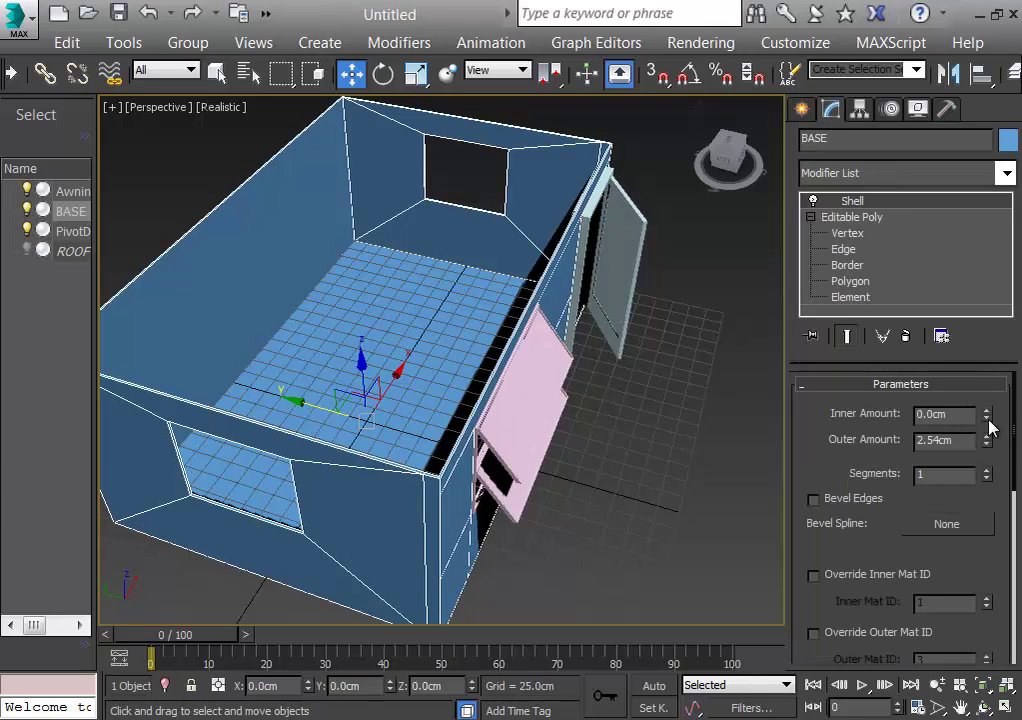
# Step: Thicken the base walls with a Shell outer amount of 8.026 cm and an inner amount of 9.119 cm
pyautogui.moveTo(989, 443); pyautogui.dragTo(990, 445)
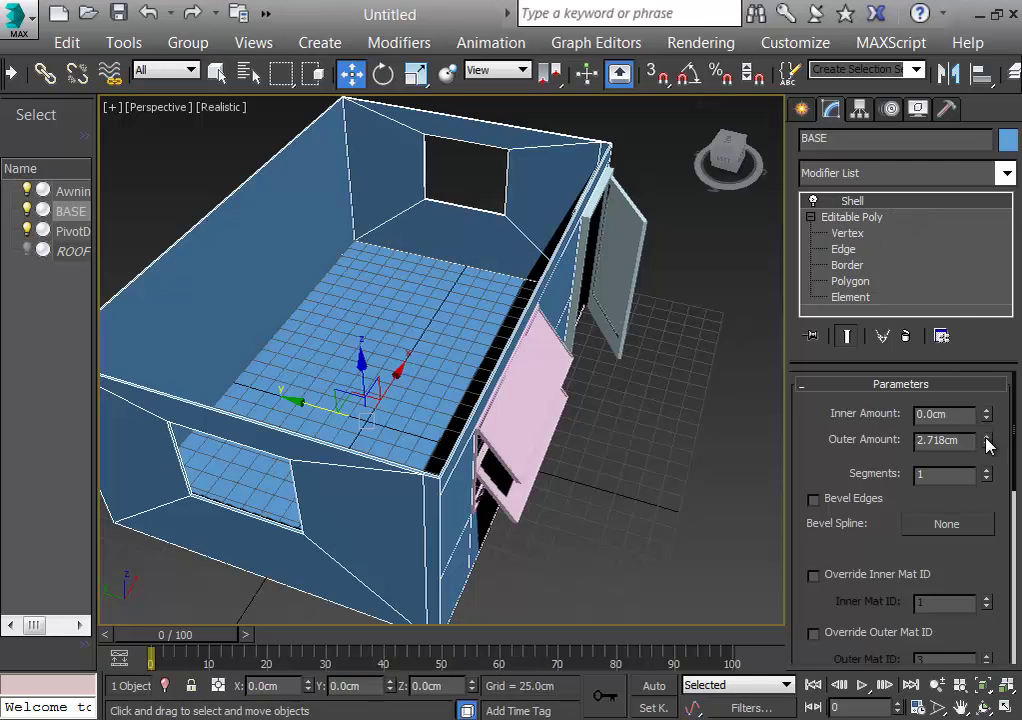
pyautogui.moveTo(988, 441); pyautogui.dragTo(997, 342)
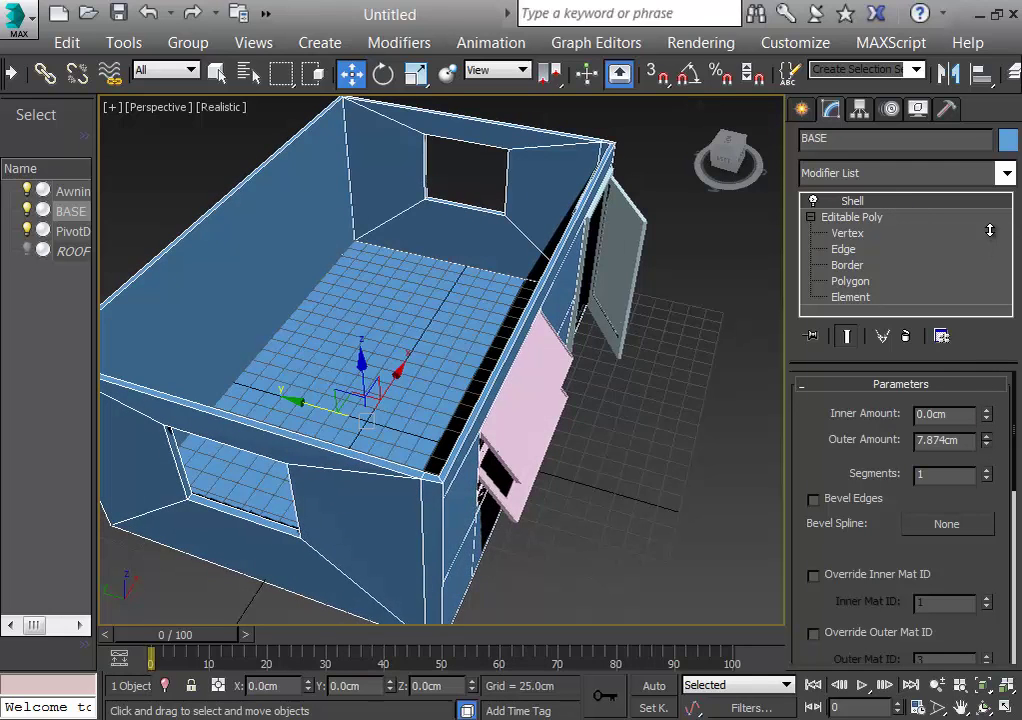
pyautogui.moveTo(986, 414); pyautogui.dragTo(986, 412)
pyautogui.moveTo(957, 148); pyautogui.dragTo(957, 120)
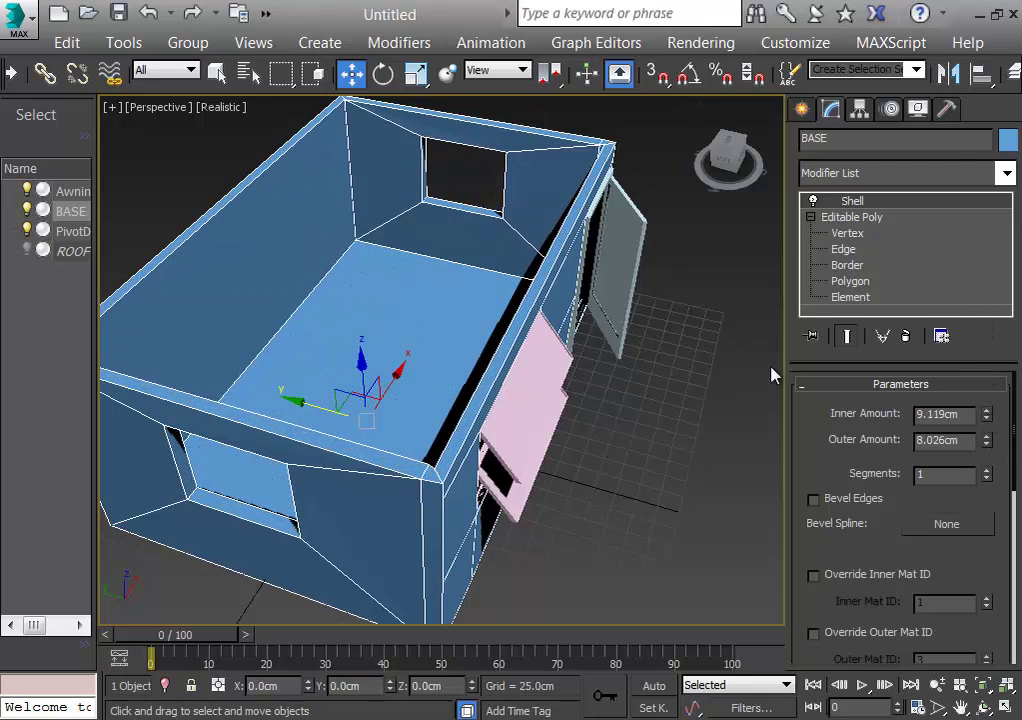
# Step: Disable and re-enable the base's Shell modifier to compare the walls with and without thickness
pyautogui.moveTo(675, 540)
pyautogui.mouseDown(button='middle')
pyautogui.moveTo(707, 518)
pyautogui.moveTo(744, 540)
pyautogui.moveTo(486, 538)
pyautogui.moveTo(670, 522)
pyautogui.mouseUp(button='middle')
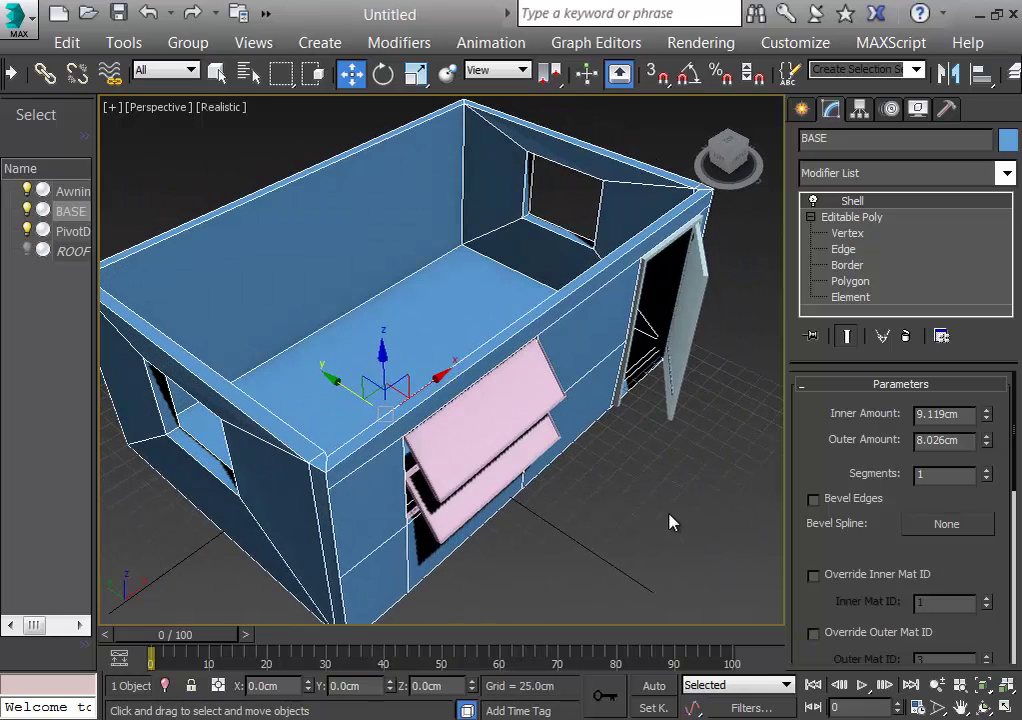
pyautogui.keyDown('alt'); pyautogui.moveTo(670, 522); pyautogui.dragTo(814, 479, button='middle'); pyautogui.keyUp('alt')
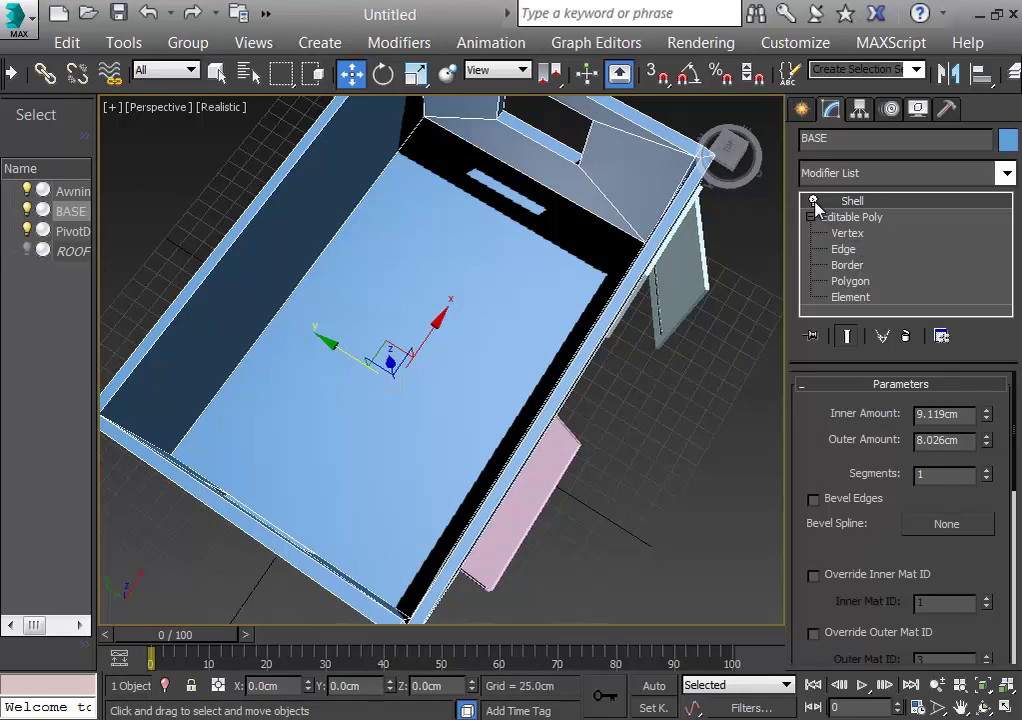
pyautogui.click(813, 201)
pyautogui.keyDown('alt'); pyautogui.moveTo(677, 438); pyautogui.dragTo(735, 404, button='middle'); pyautogui.keyUp('alt')
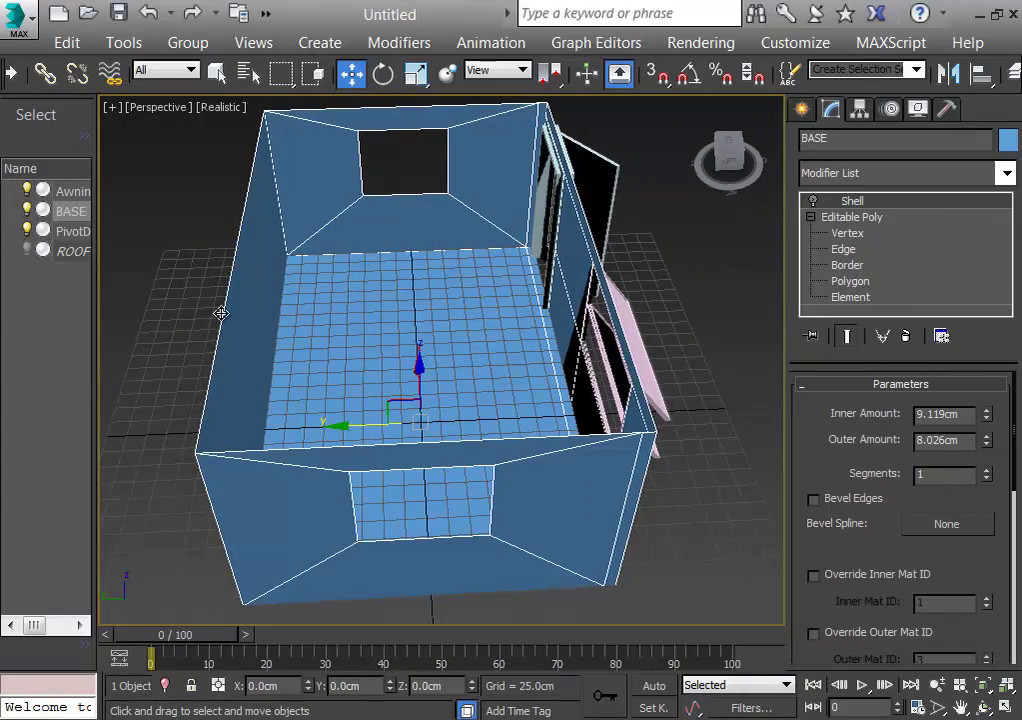
pyautogui.click(814, 201)
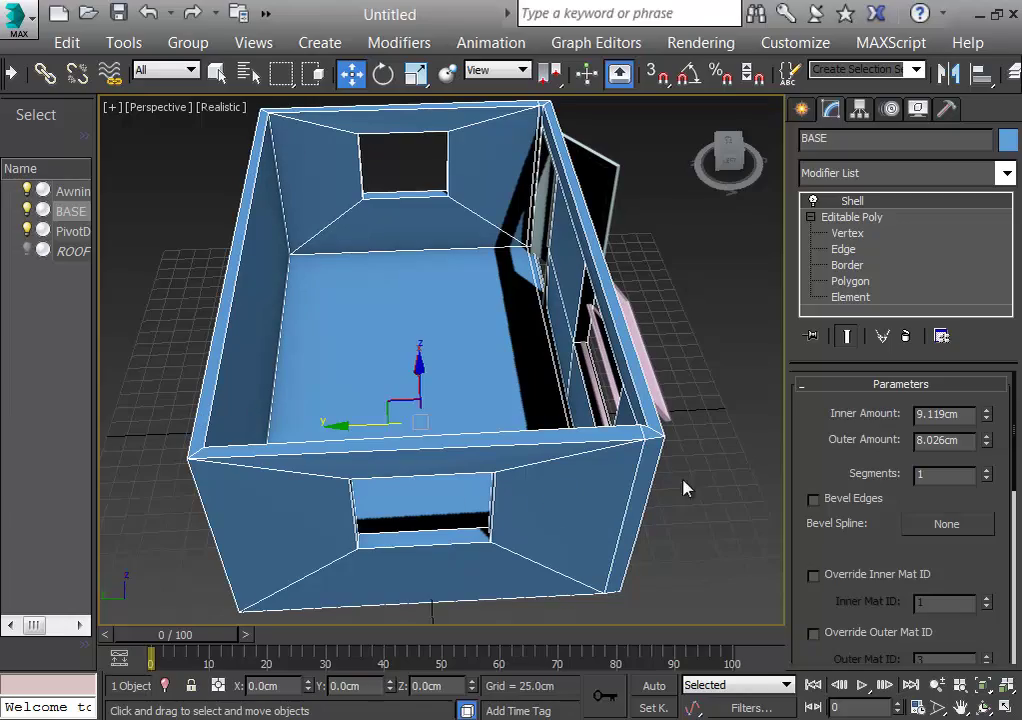
pyautogui.keyDown('alt'); pyautogui.moveTo(696, 479); pyautogui.dragTo(437, 430, button='middle'); pyautogui.keyUp('alt')
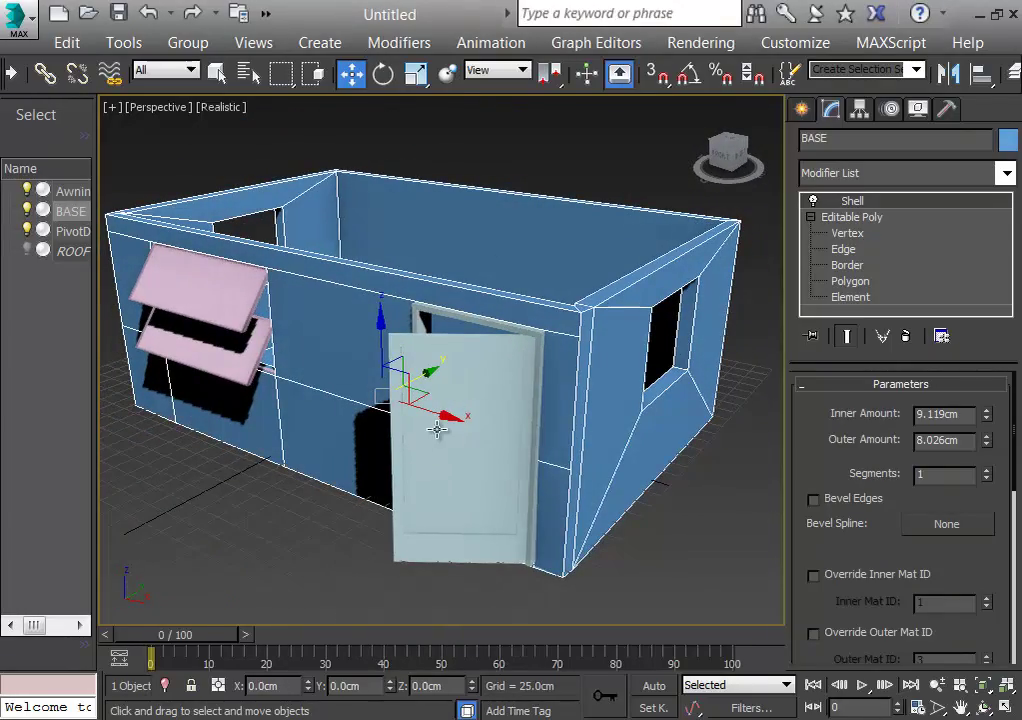
# Step: Hide the pivot door, awning window and base, and unhide the roof
pyautogui.click(27, 230)
pyautogui.click(27, 190)
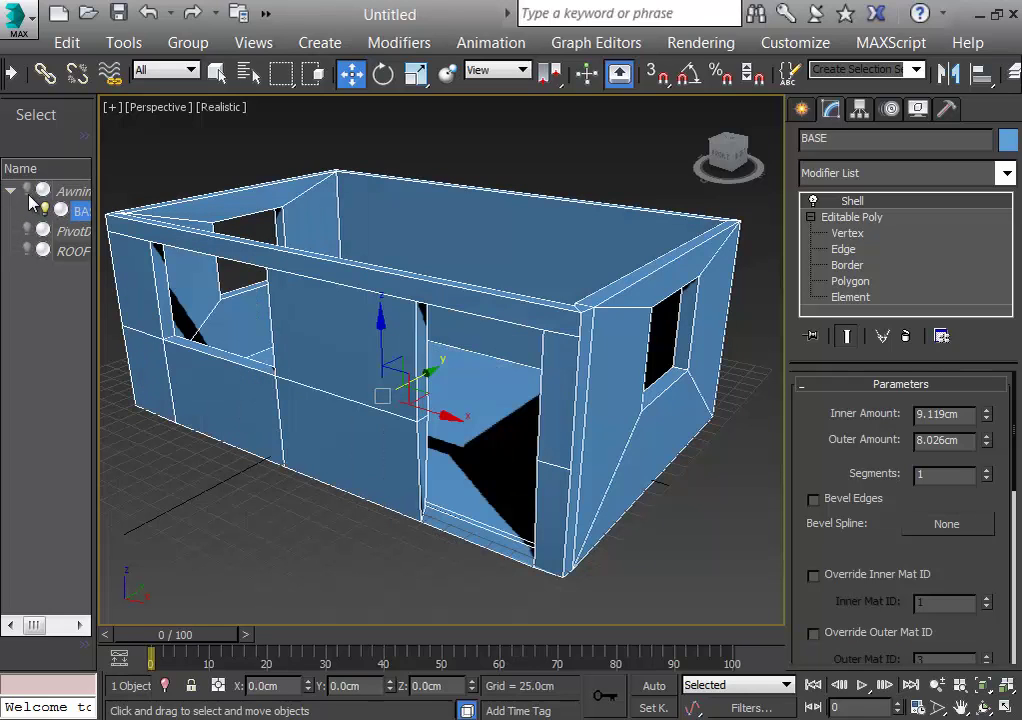
pyautogui.hotkey('ctrl', 'z')
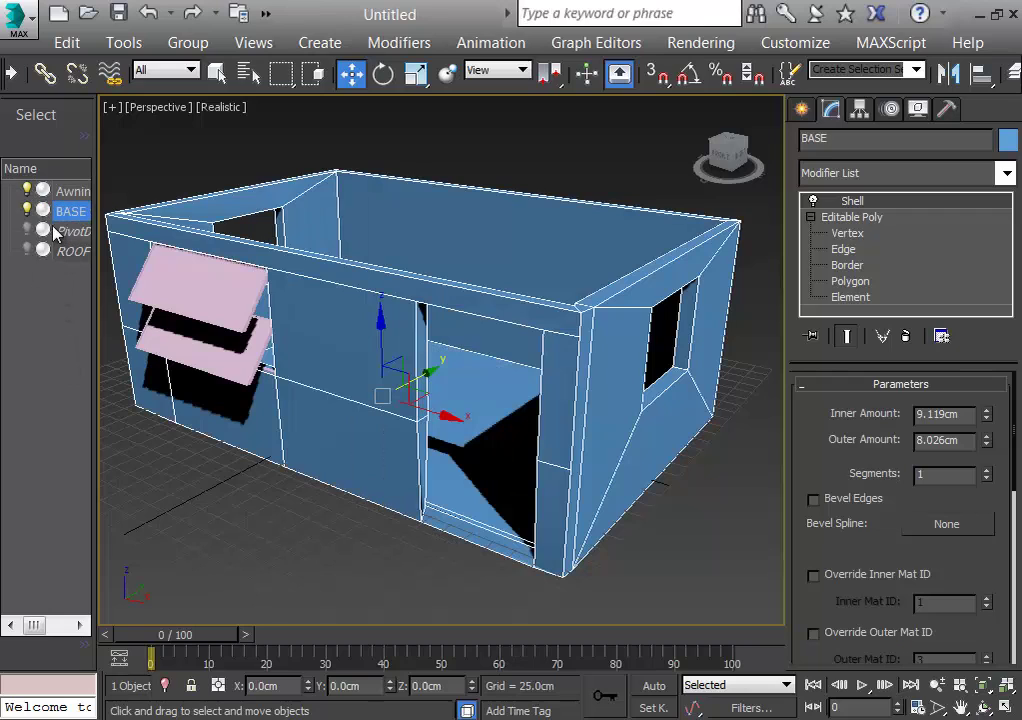
pyautogui.click(27, 210)
pyautogui.click(27, 190)
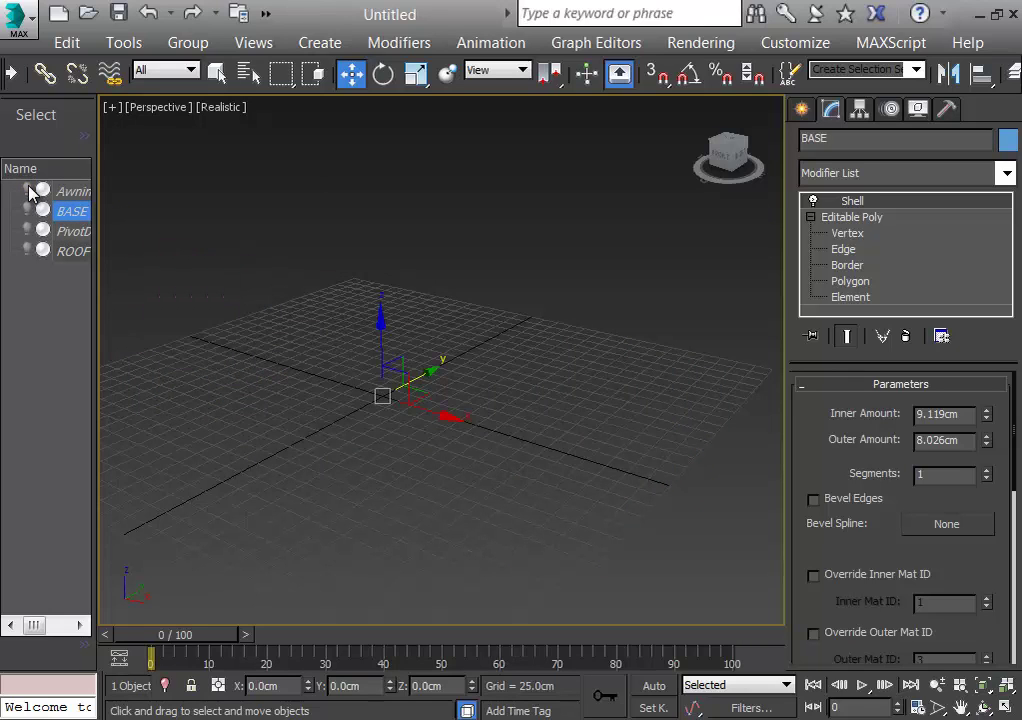
pyautogui.click(27, 250)
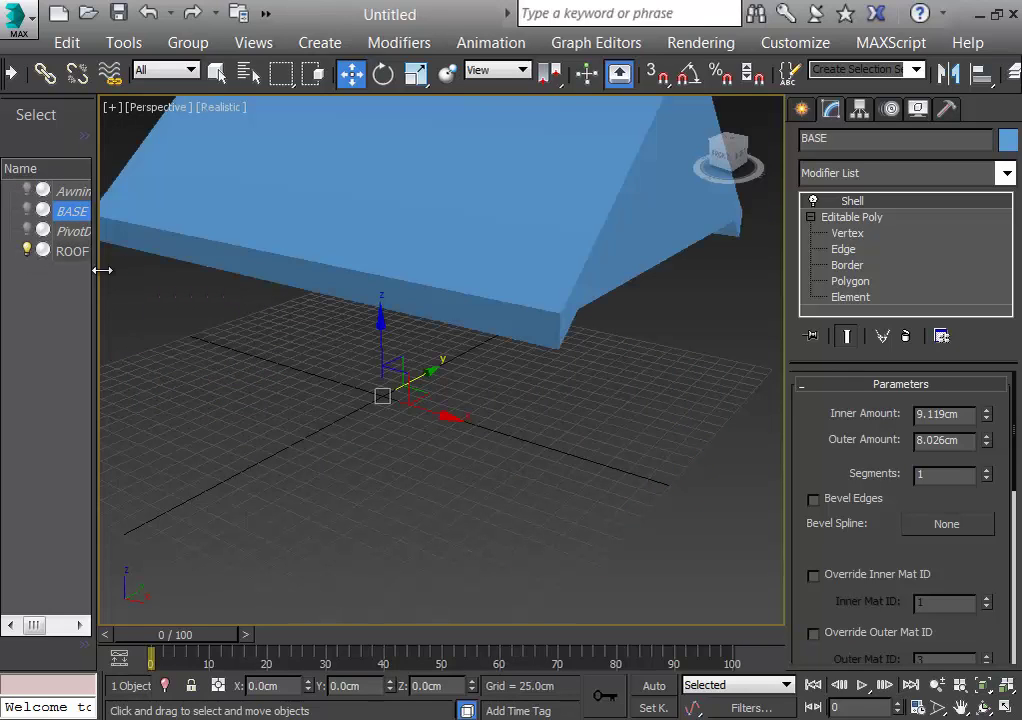
# Step: Clear the selection and unhide the base beneath the roof
pyautogui.click(612, 470)
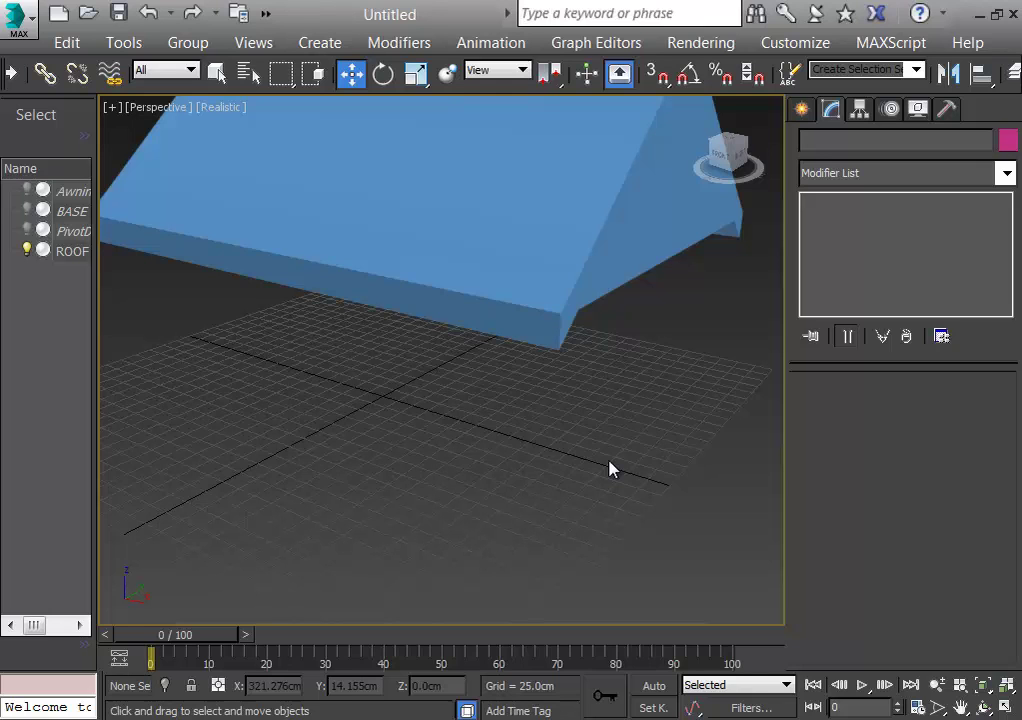
pyautogui.moveTo(633, 500); pyautogui.dragTo(603, 566, button='middle')
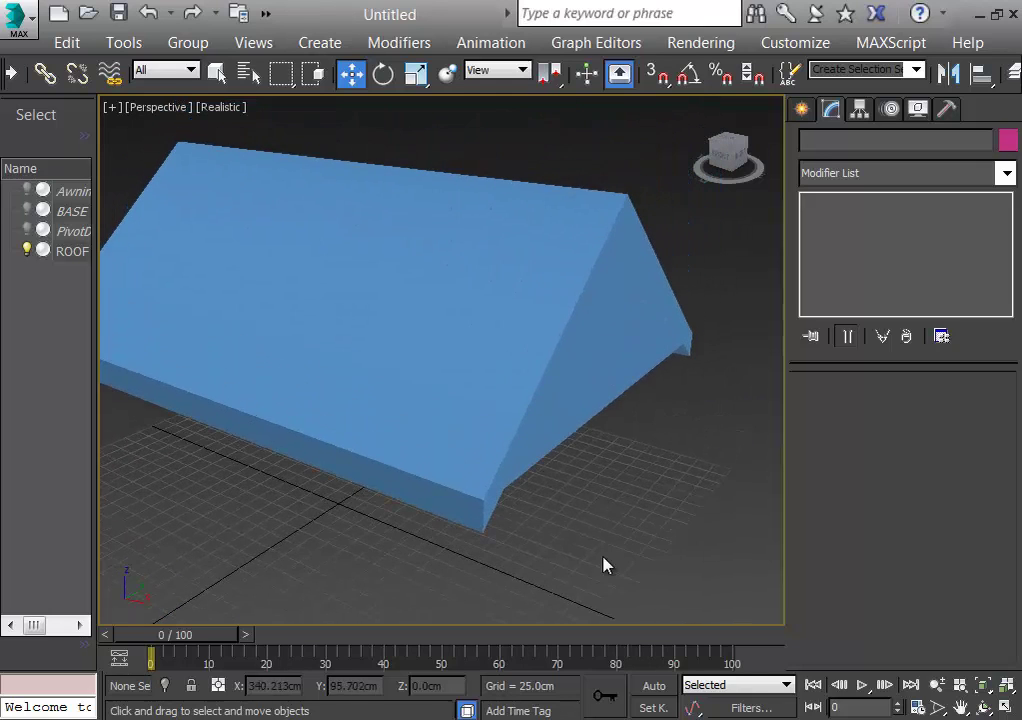
pyautogui.scroll(-4, 603, 566)
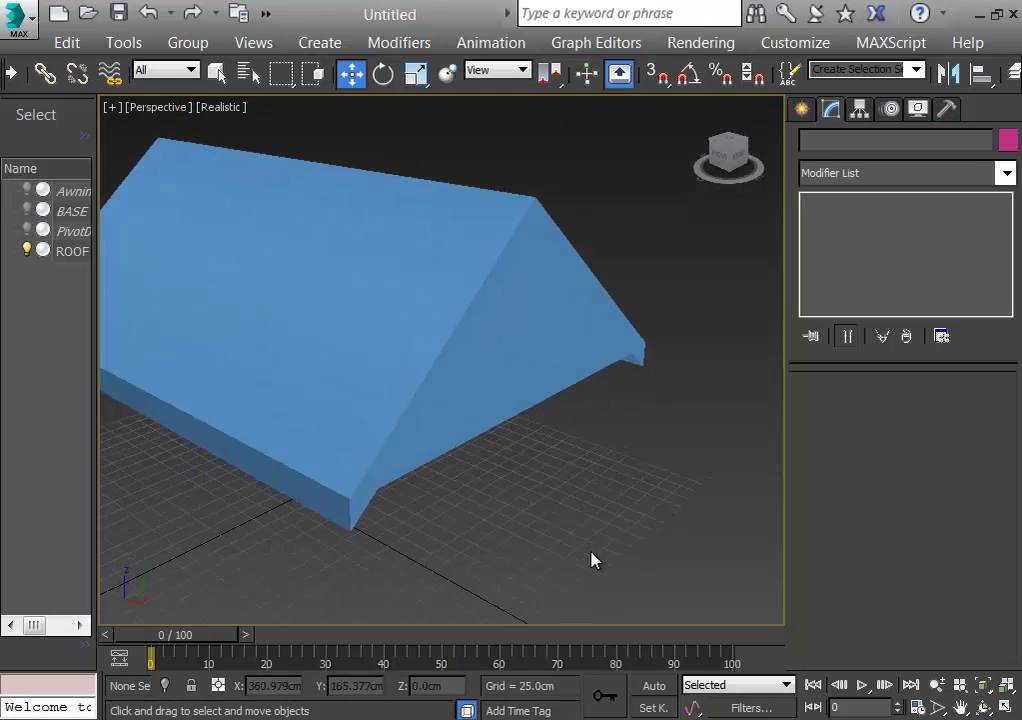
pyautogui.click(27, 211)
pyautogui.keyDown('alt'); pyautogui.moveTo(760, 568); pyautogui.dragTo(584, 510, button='middle'); pyautogui.keyUp('alt')
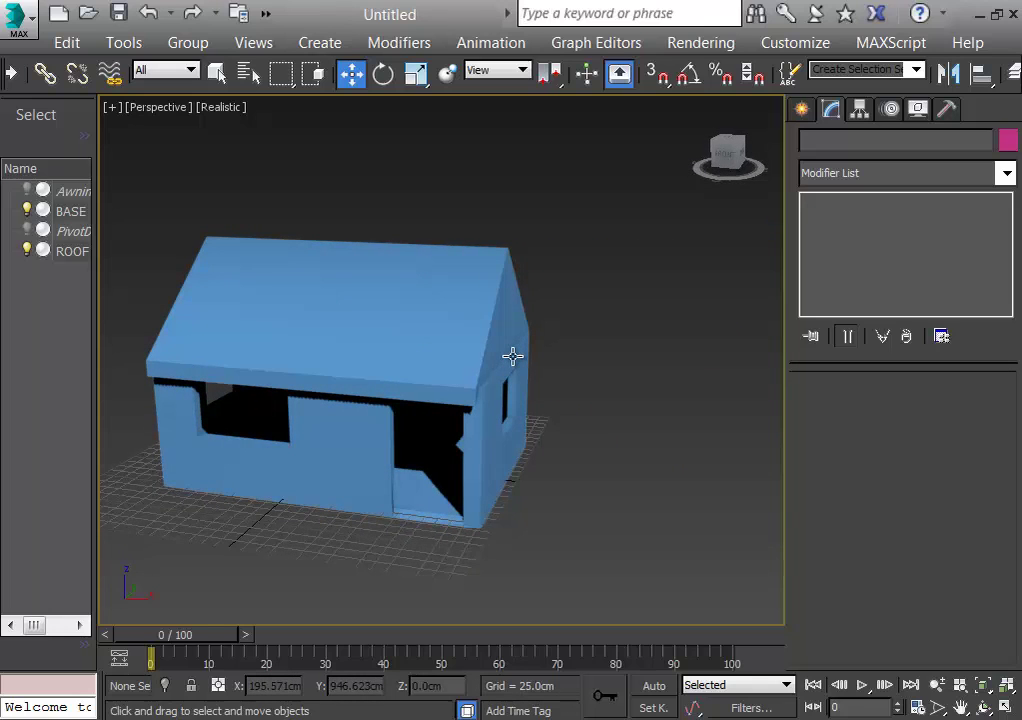
# Step: Reduce the base's Shell outer amount to 0 cm, adjust its inner amount and deselect the base
pyautogui.click(501, 442)
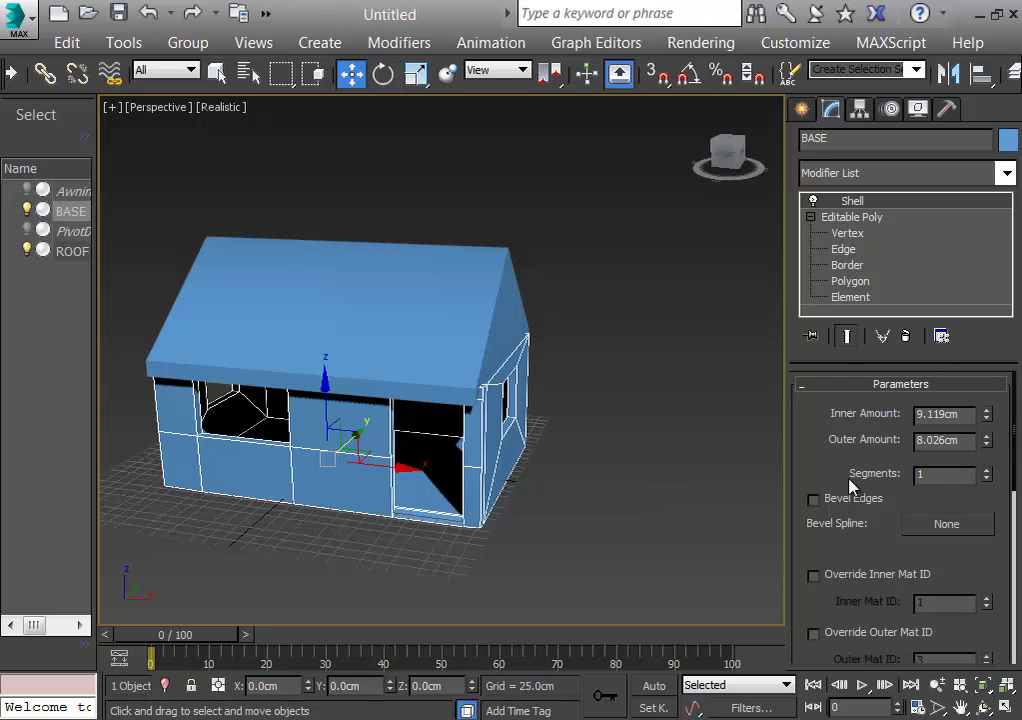
pyautogui.moveTo(990, 446); pyautogui.dragTo(990, 640)
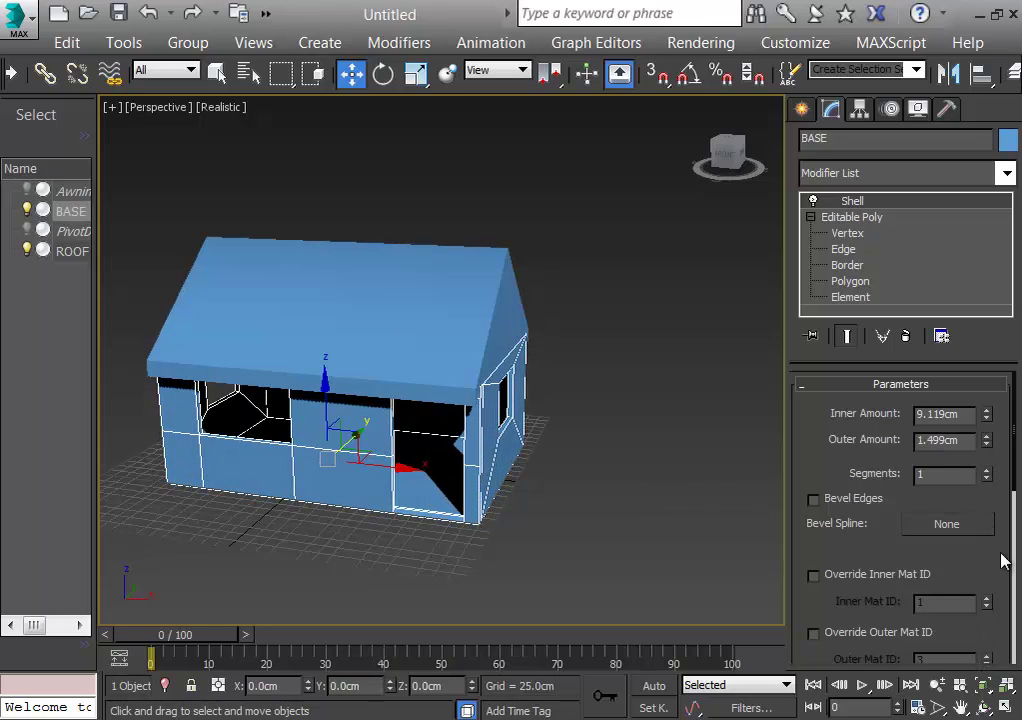
pyautogui.rightClick(987, 441)
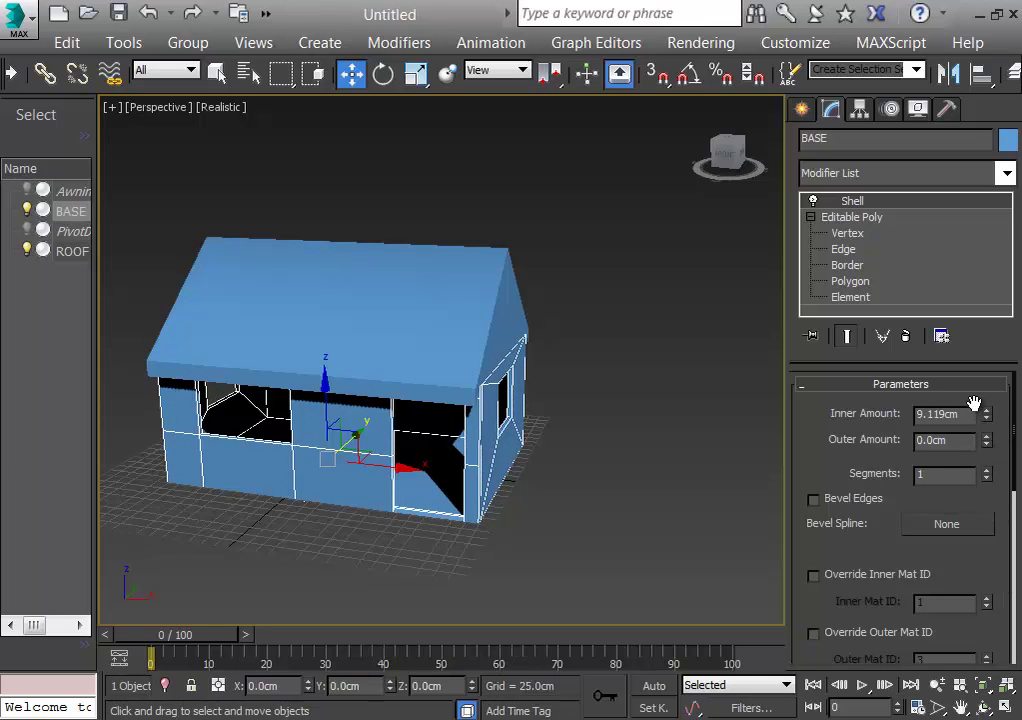
pyautogui.moveTo(995, 420); pyautogui.dragTo(988, 240)
pyautogui.click(557, 564)
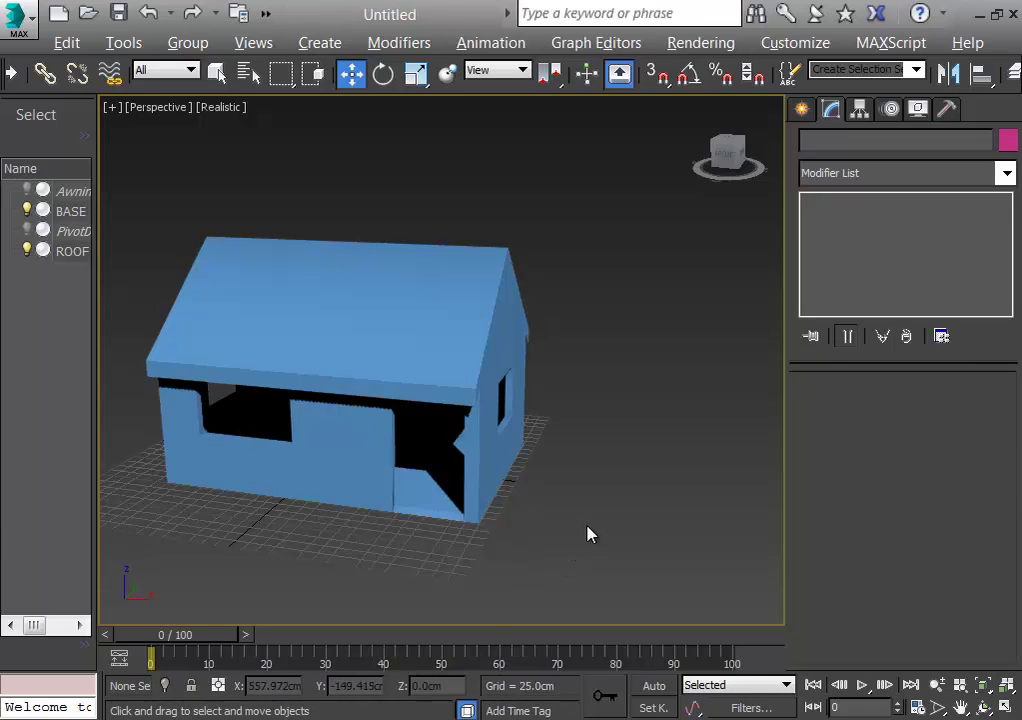
# Step: Unhide the awning window and pivot door and check the whole house from the front, top and a corner
pyautogui.keyDown('alt'); pyautogui.moveTo(589, 533); pyautogui.dragTo(610, 538, button='middle'); pyautogui.keyUp('alt')
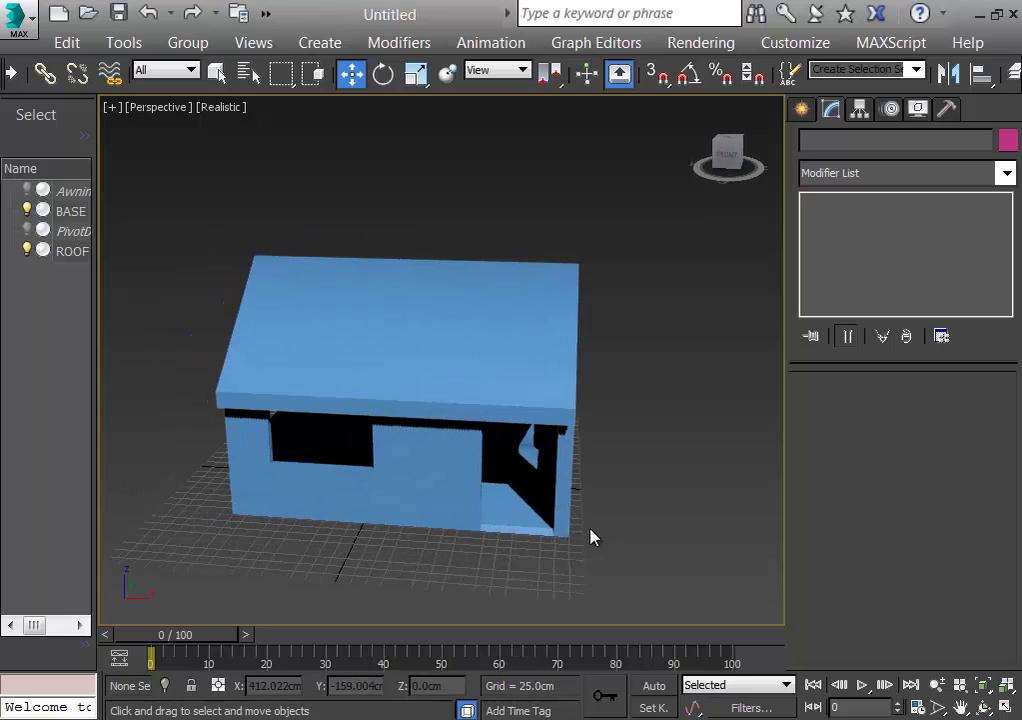
pyautogui.click(27, 190)
pyautogui.click(27, 231)
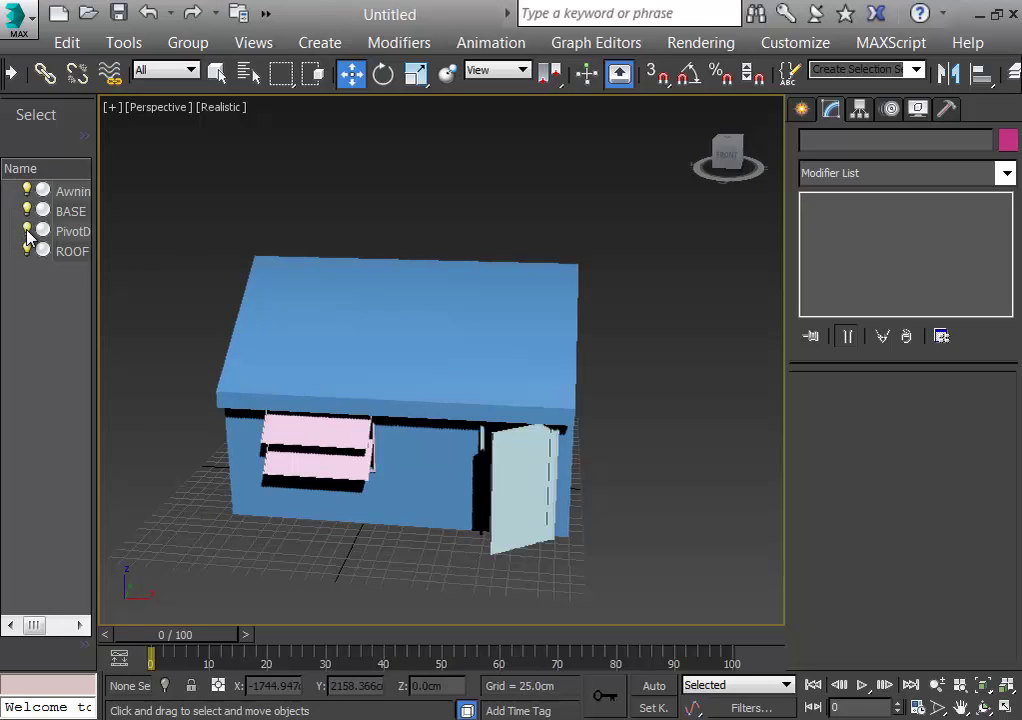
pyautogui.keyDown('alt'); pyautogui.moveTo(673, 484); pyautogui.dragTo(668, 456, button='middle'); pyautogui.keyUp('alt')
pyautogui.keyDown('alt'); pyautogui.moveTo(589, 474); pyautogui.dragTo(434, 513, button='middle'); pyautogui.keyUp('alt')
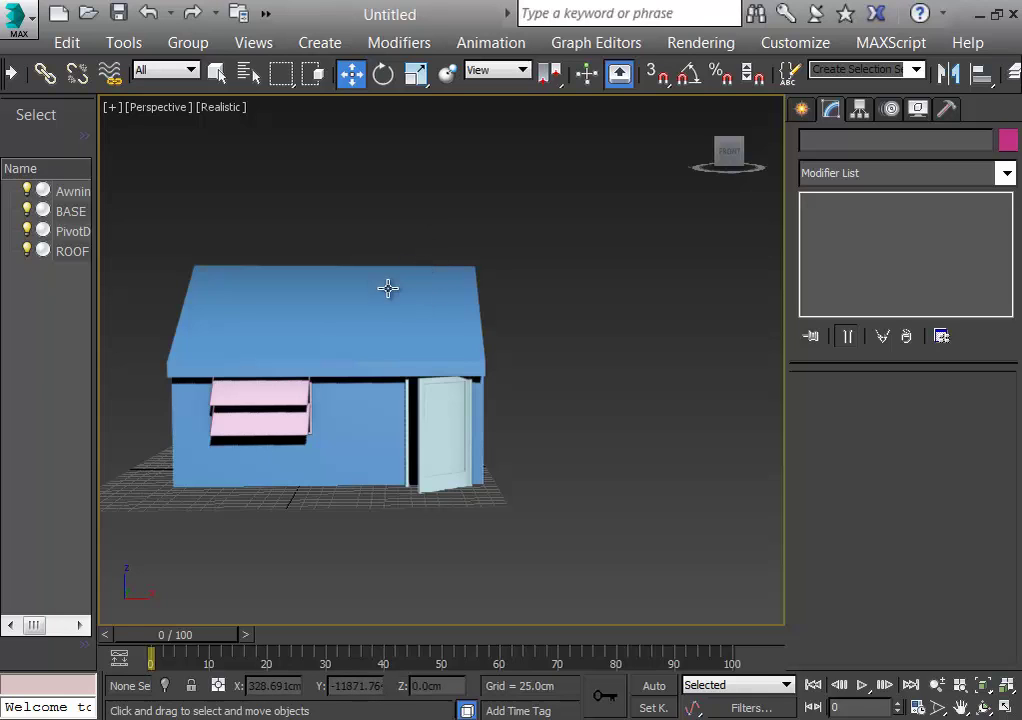
pyautogui.press('t')
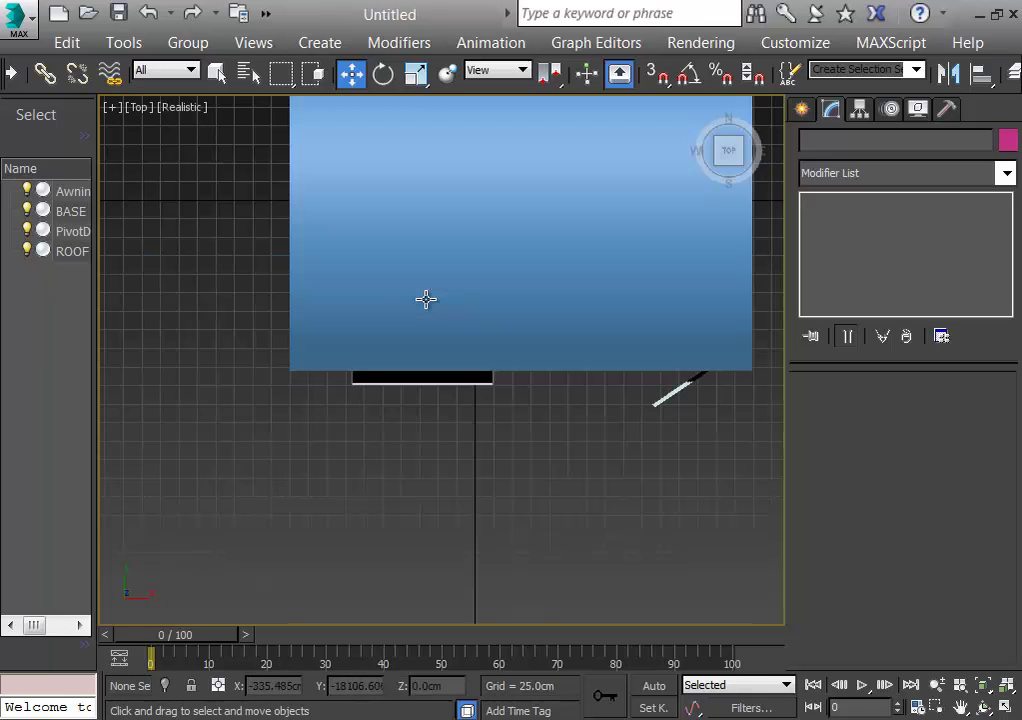
pyautogui.moveTo(556, 449); pyautogui.dragTo(455, 508, button='middle')
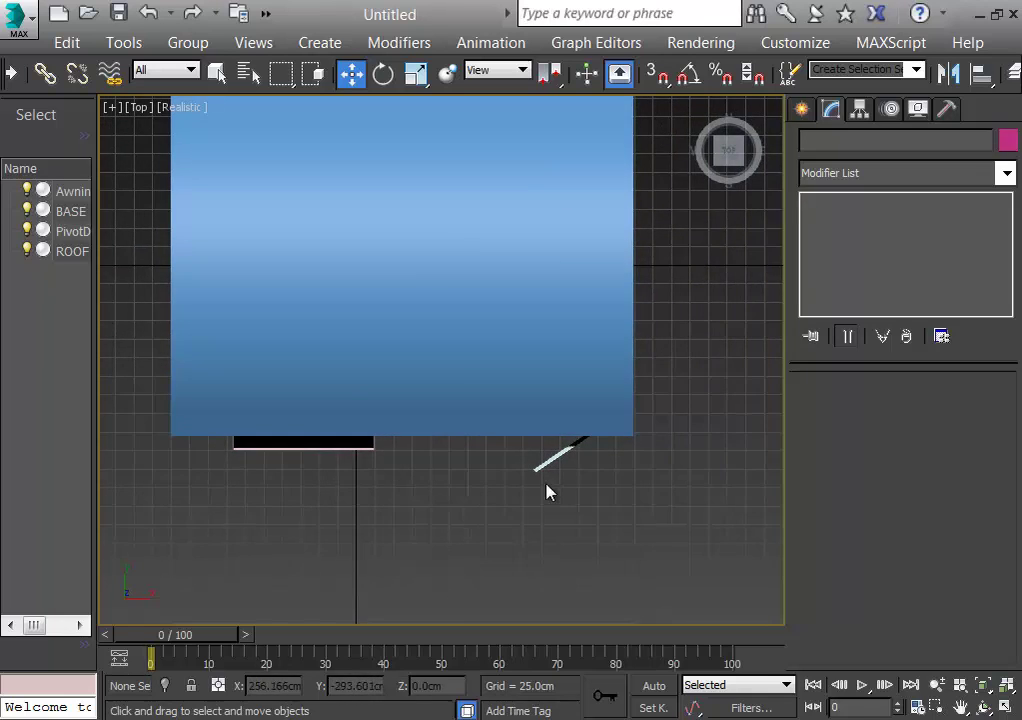
pyautogui.keyDown('alt'); pyautogui.moveTo(609, 494); pyautogui.dragTo(622, 523, button='middle'); pyautogui.keyUp('alt')
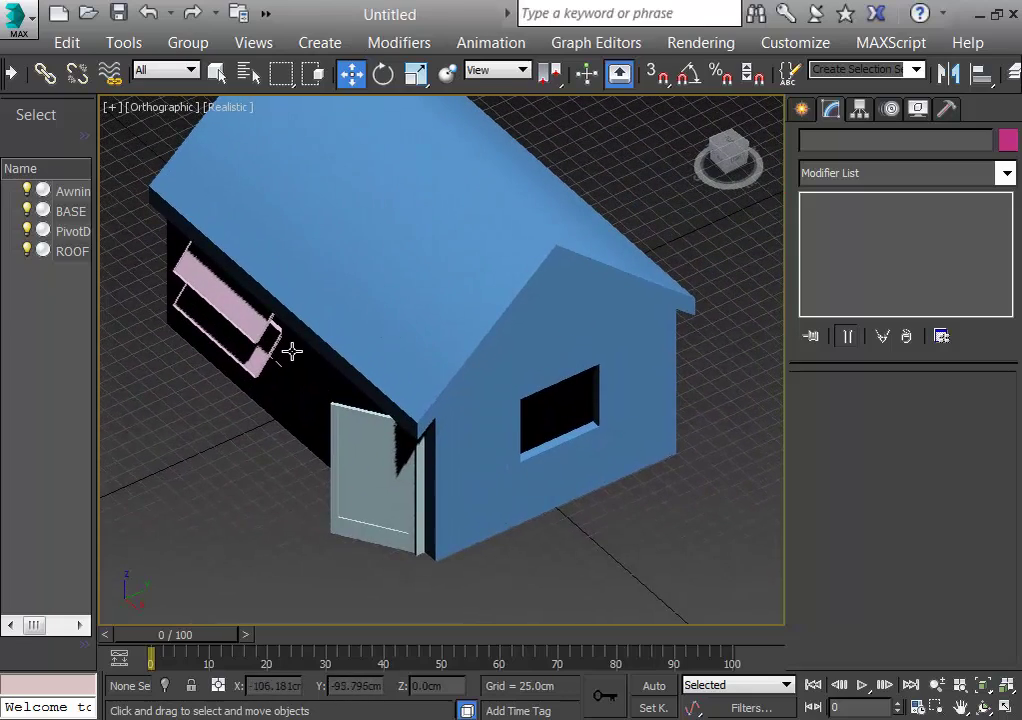
# Step: Connect the ROOF's ridge and front eave edges with a new edge and move it toward the gable end, to about X 272 cm
pyautogui.click(78, 252)
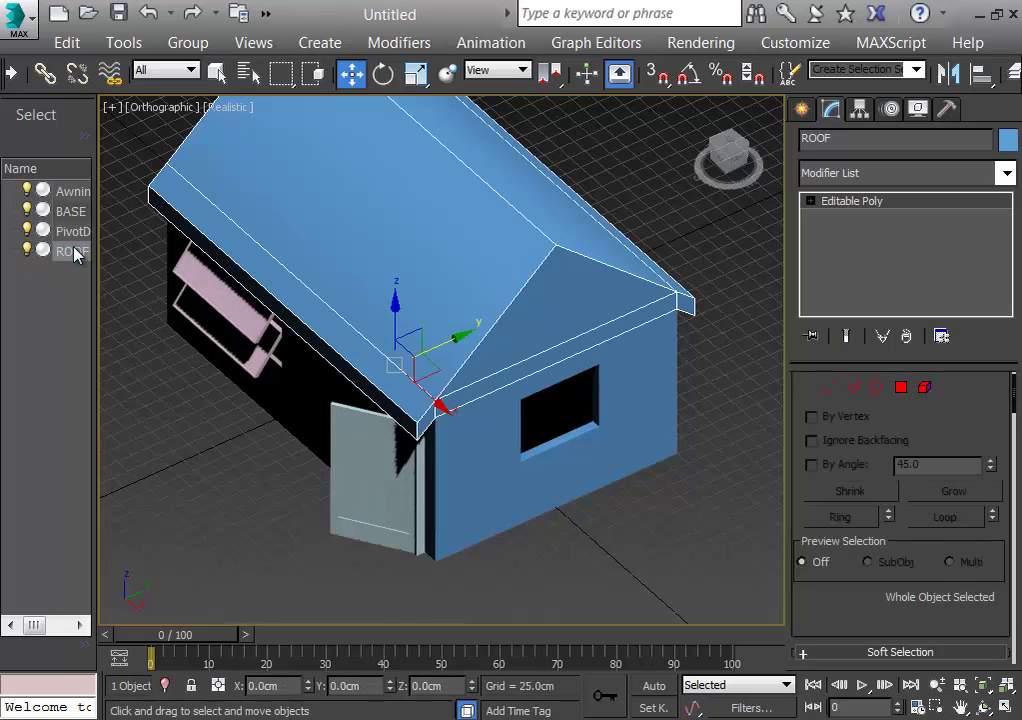
pyautogui.click(810, 202)
pyautogui.click(843, 233)
pyautogui.click(537, 227)
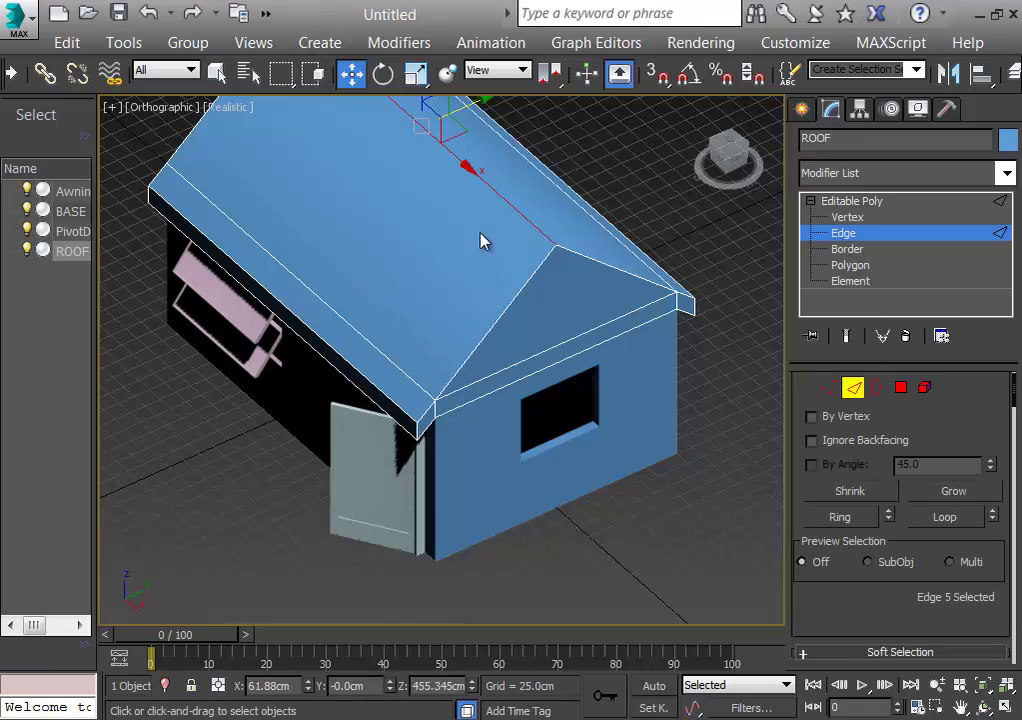
pyautogui.keyDown('ctrl'); pyautogui.click(369, 341); pyautogui.keyUp('ctrl')
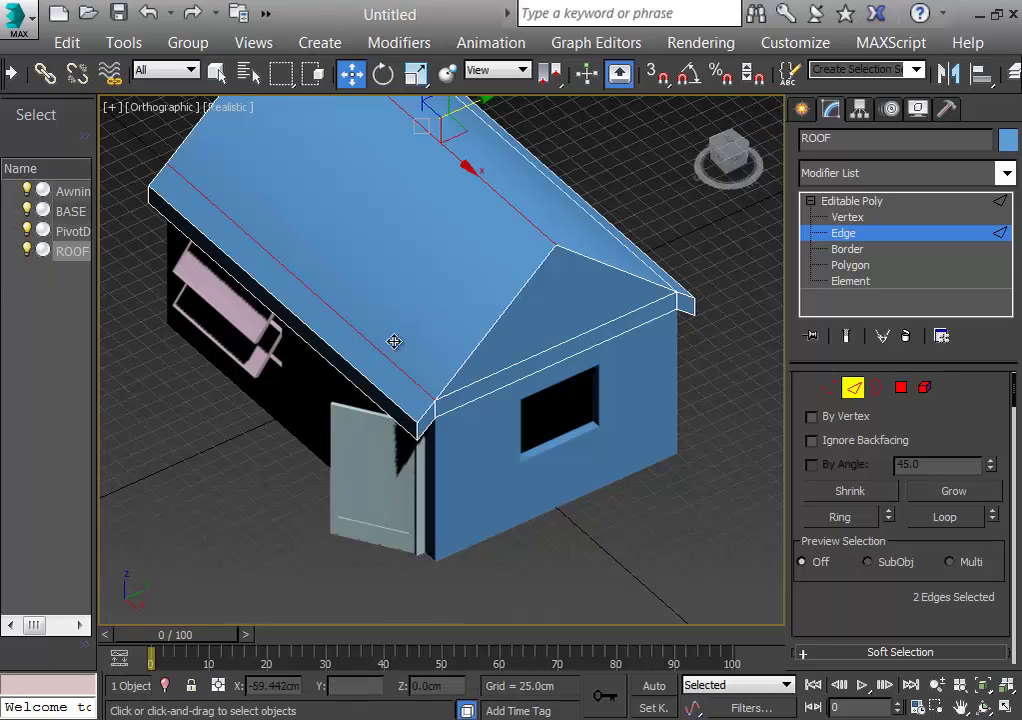
pyautogui.moveTo(1015, 405); pyautogui.dragTo(1015, 447)
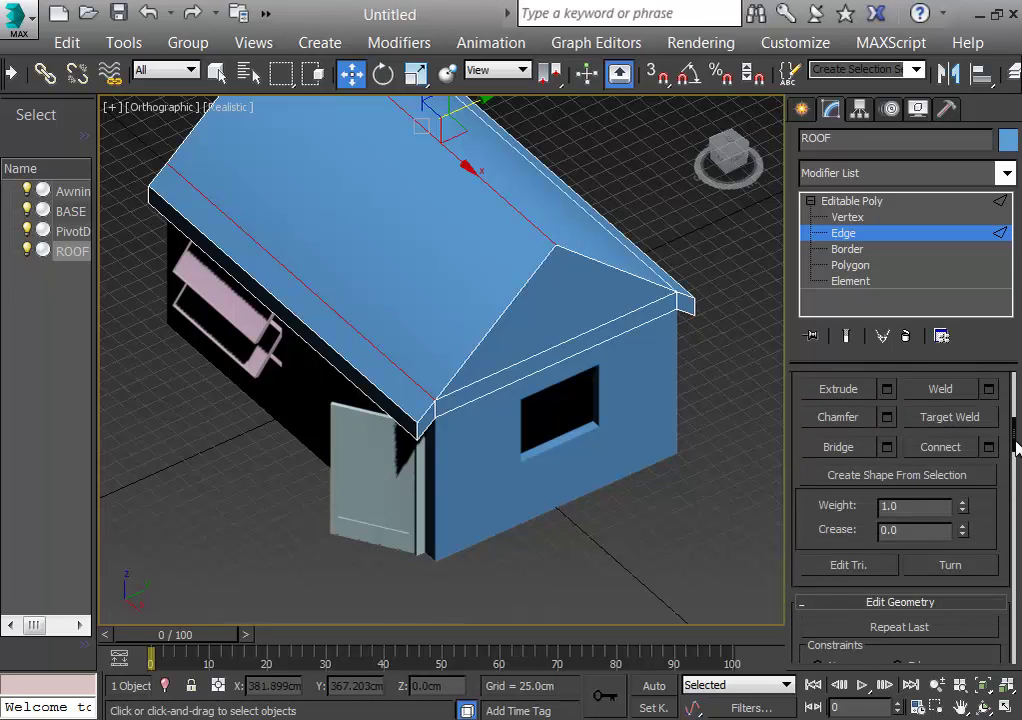
pyautogui.click(966, 452)
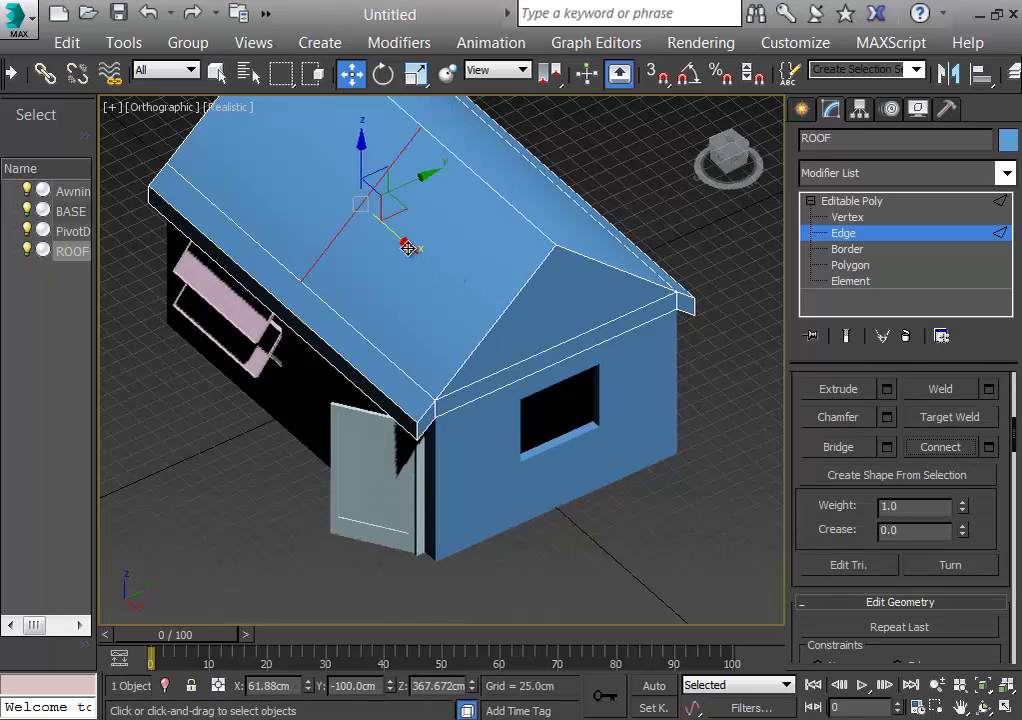
pyautogui.moveTo(406, 241); pyautogui.dragTo(500, 320)
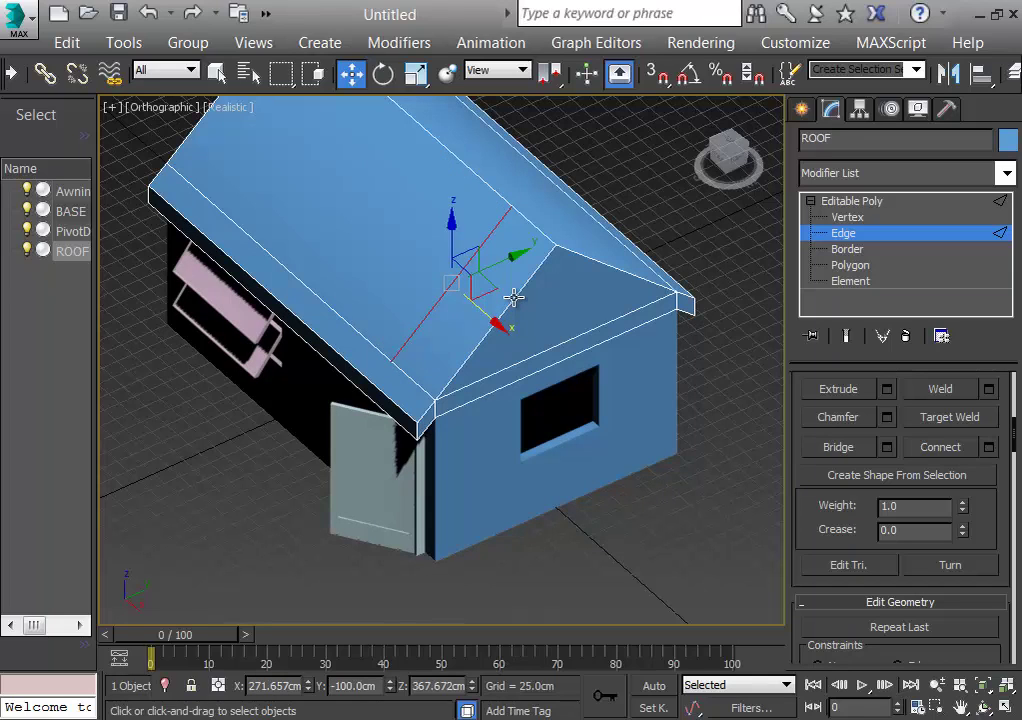
# Step: Connect the new slope edge with the adjacent gable edge by a single edge between them
pyautogui.keyDown('ctrl'); pyautogui.click(513, 297); pyautogui.keyUp('ctrl')
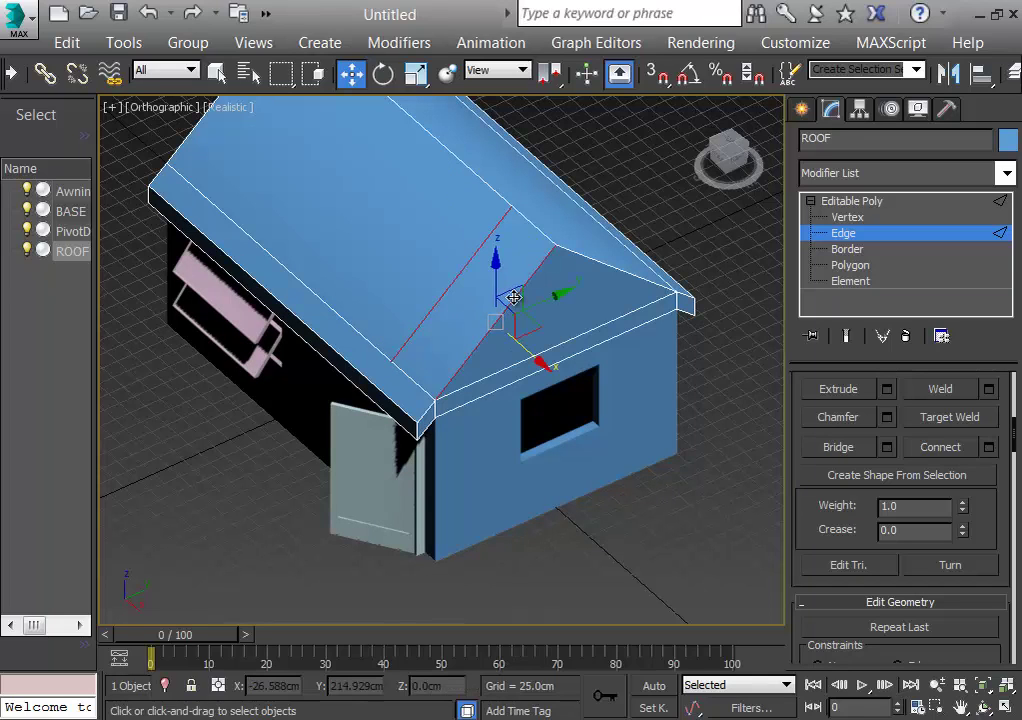
pyautogui.moveTo(513, 297); pyautogui.dragTo(526, 310)
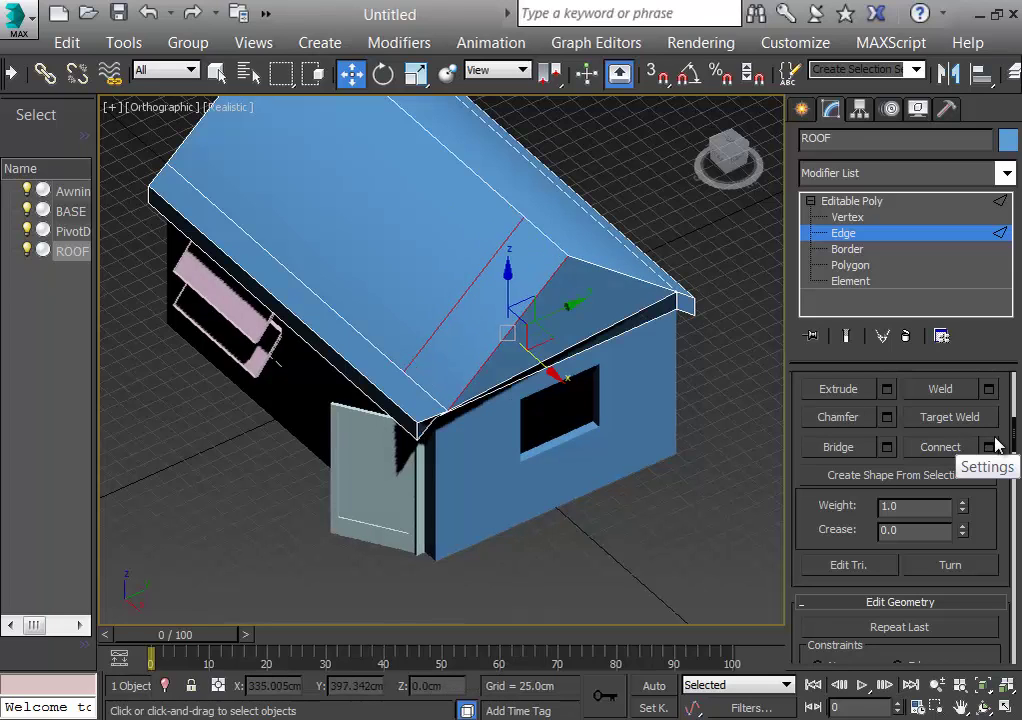
pyautogui.hotkey('ctrl', 'z')
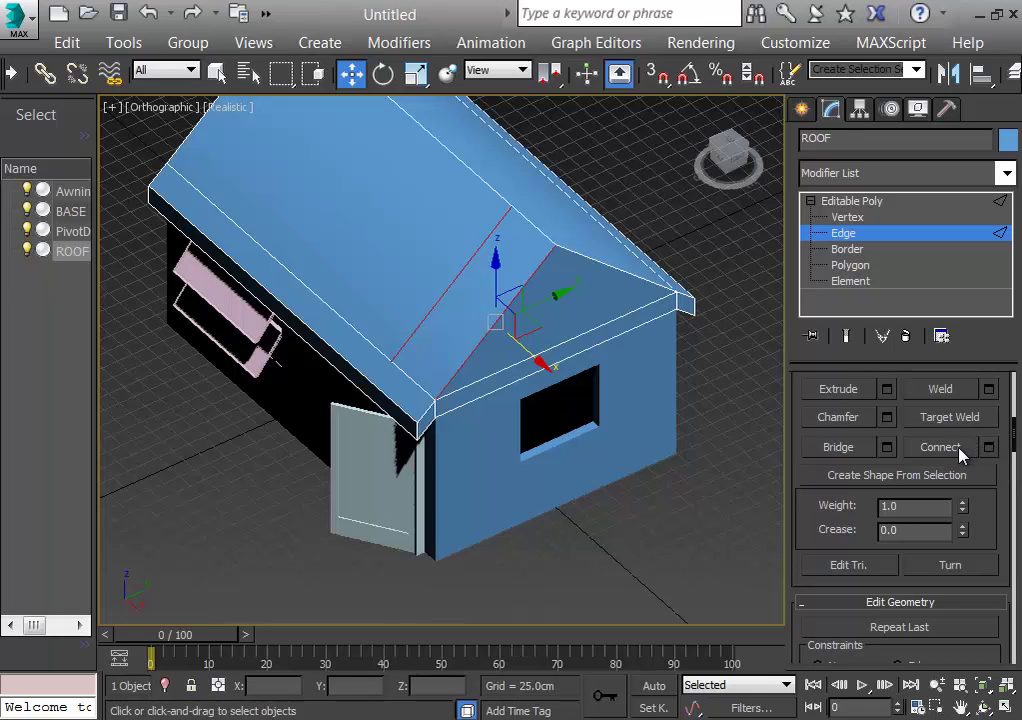
pyautogui.click(958, 451)
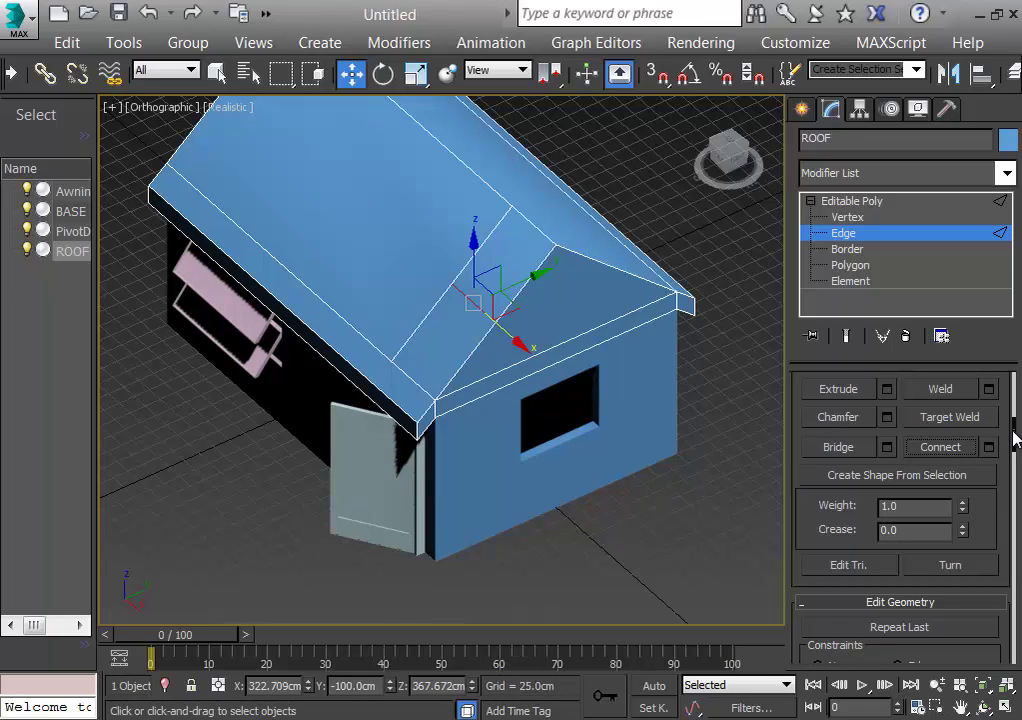
# Step: Set the Edge constraint and slide the short connecting edge up the roof slope to about Z 397 cm
pyautogui.moveTo(1015, 437); pyautogui.dragTo(1015, 457)
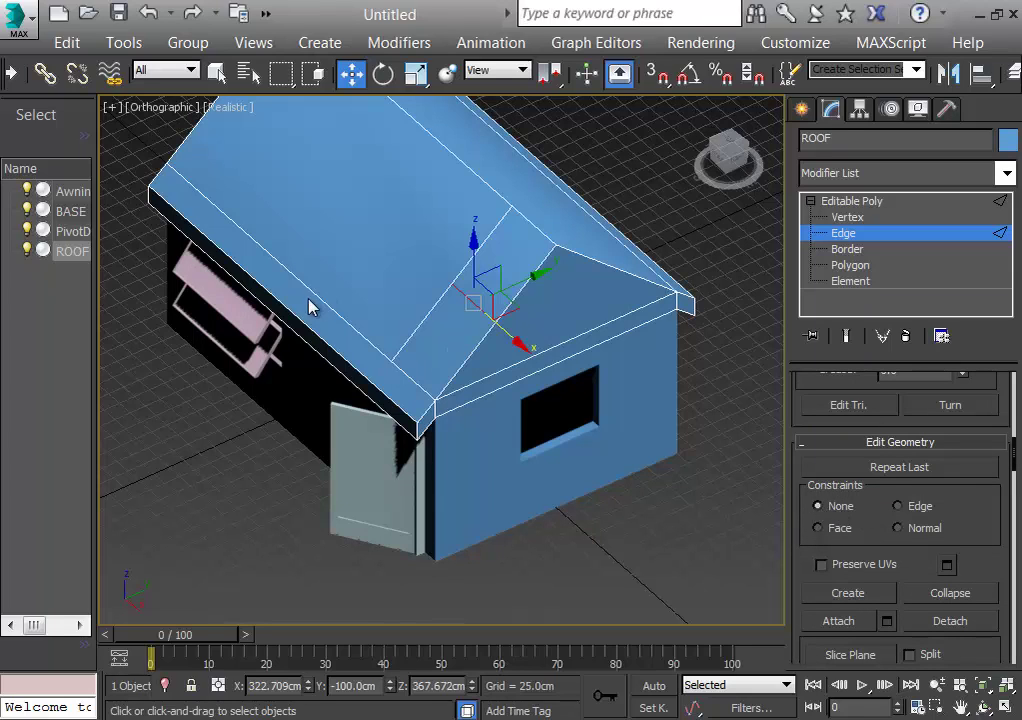
pyautogui.moveTo(522, 283); pyautogui.dragTo(568, 246)
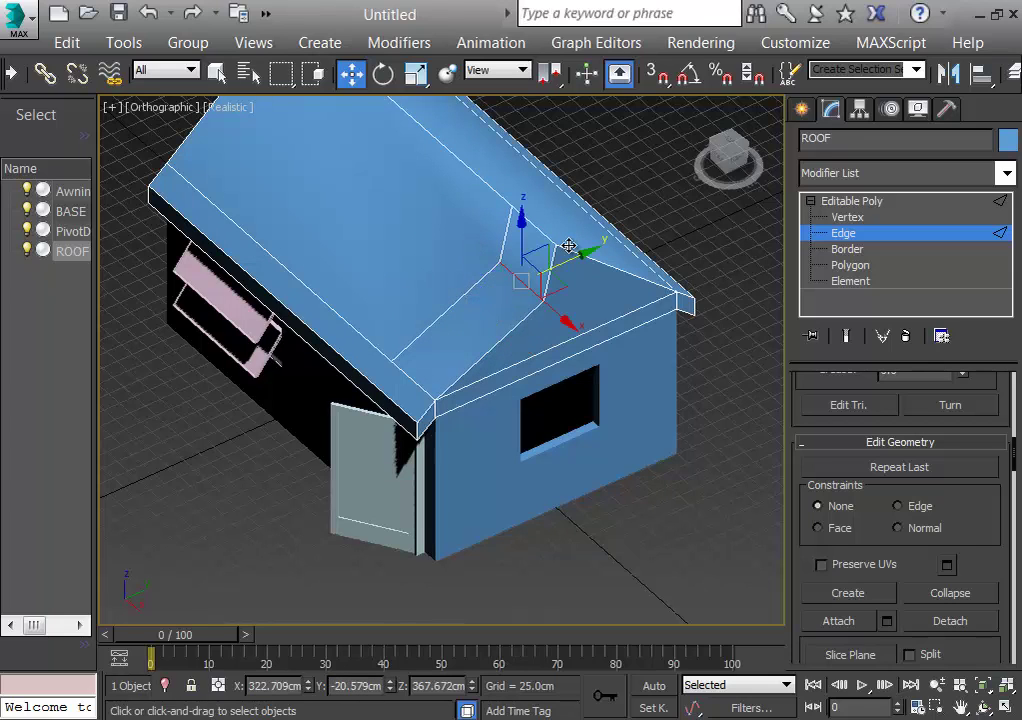
pyautogui.hotkey('ctrl', 'z')
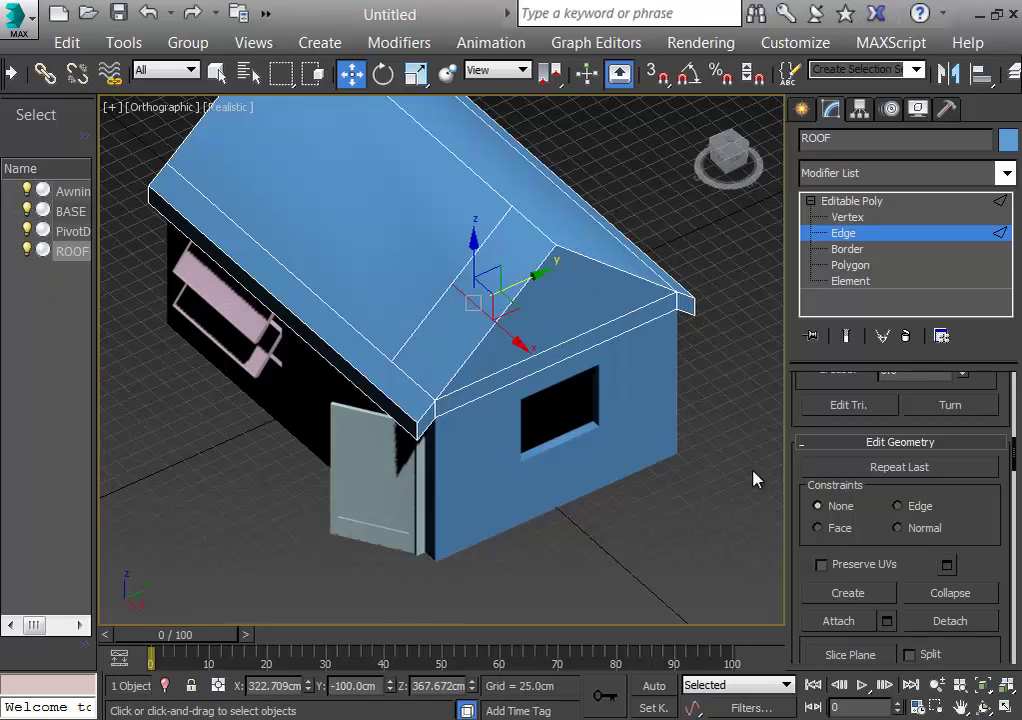
pyautogui.click(900, 507)
pyautogui.moveTo(523, 271); pyautogui.dragTo(543, 205)
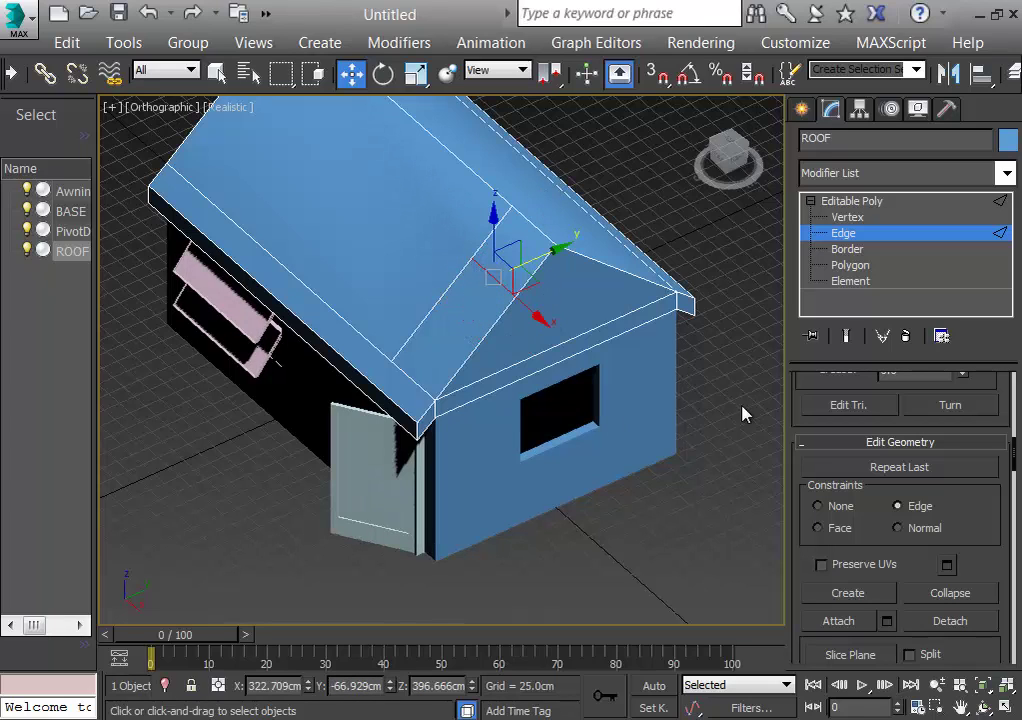
# Step: Extrude the small roof polygon between the short edge and the ridge by 128.381 cm as a chimney block
pyautogui.click(849, 265)
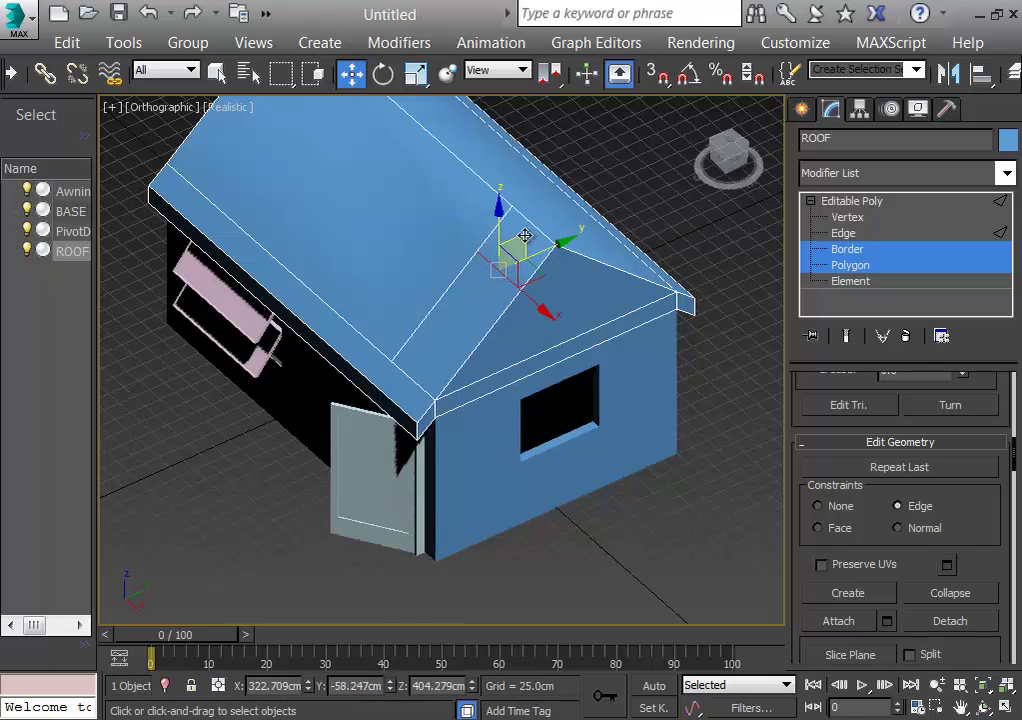
pyautogui.click(803, 265)
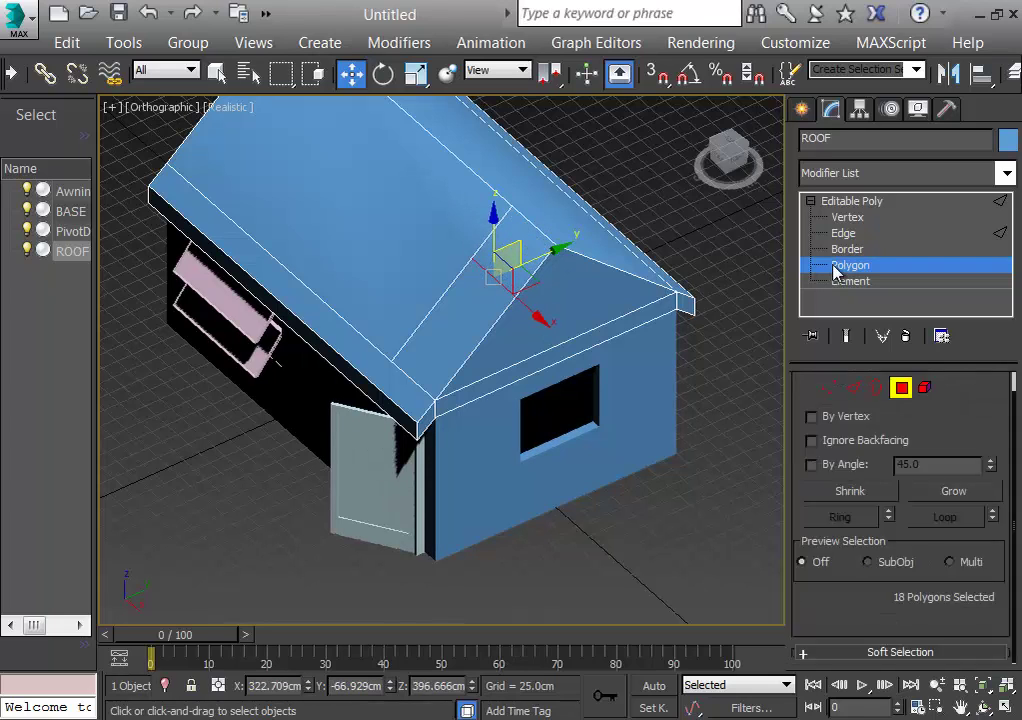
pyautogui.click(662, 502)
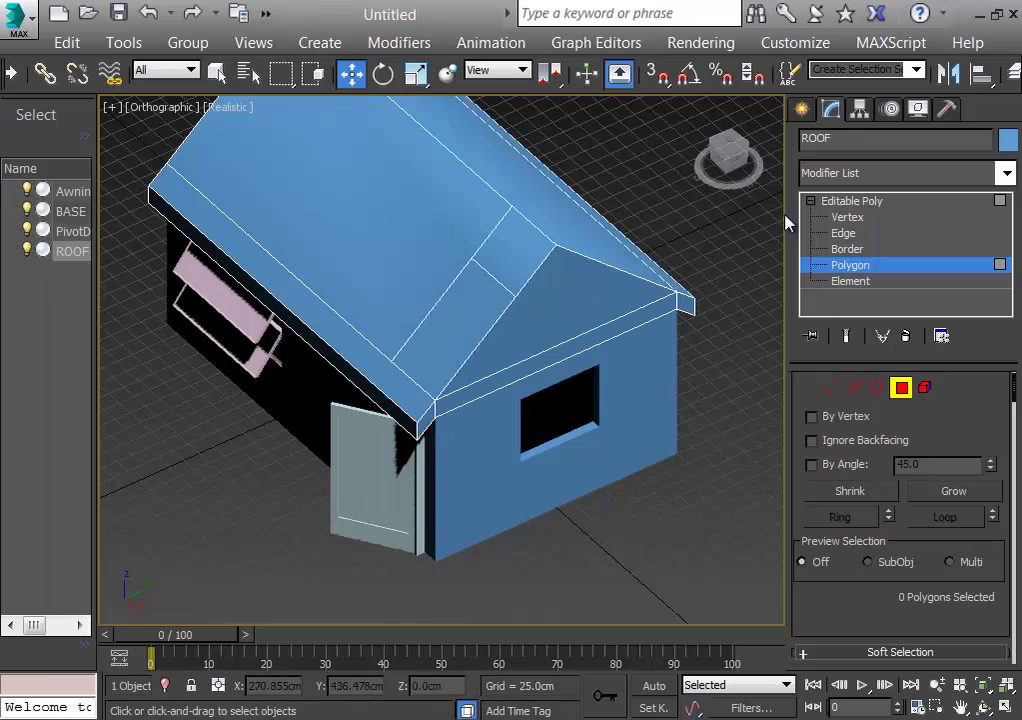
pyautogui.click(508, 255)
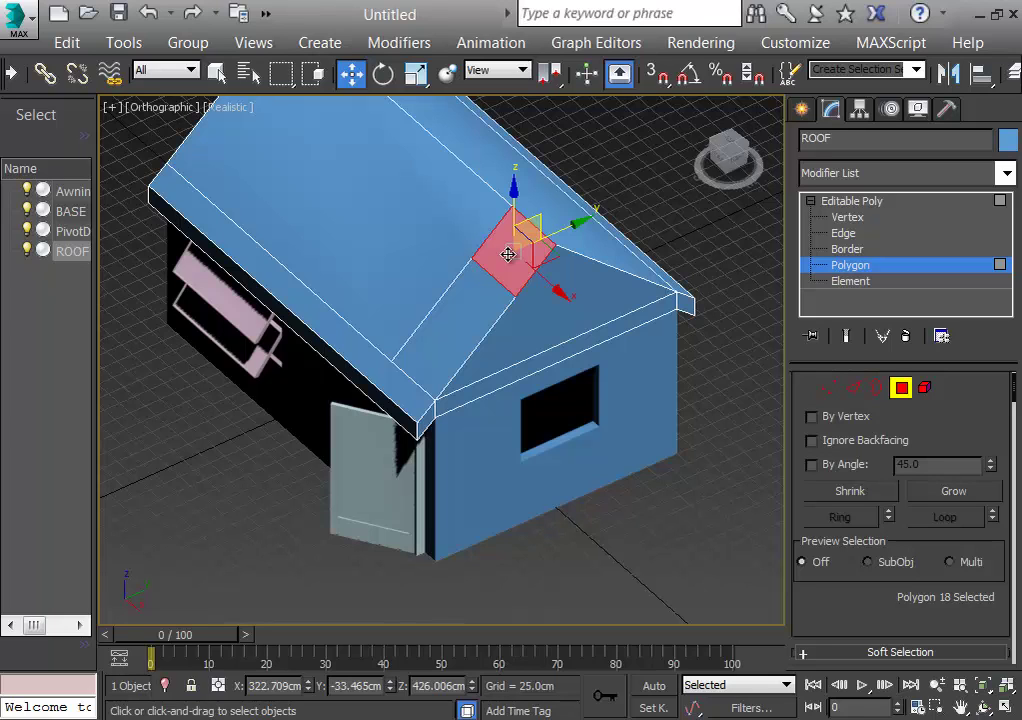
pyautogui.rightClick(500, 350)
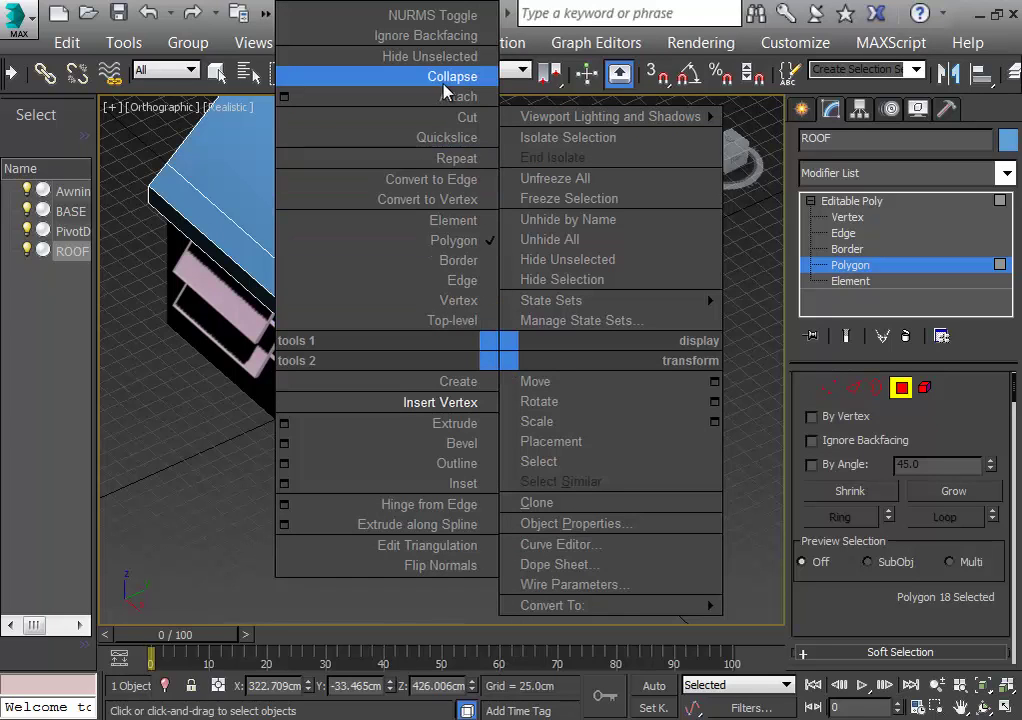
pyautogui.moveTo(527, 618)
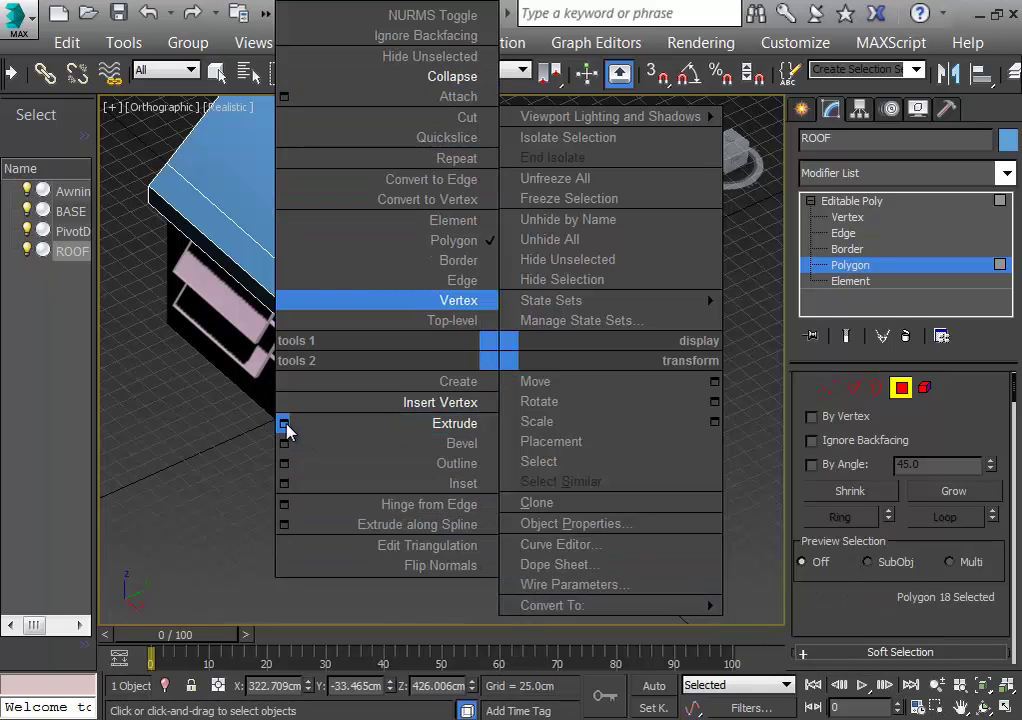
pyautogui.click(285, 424)
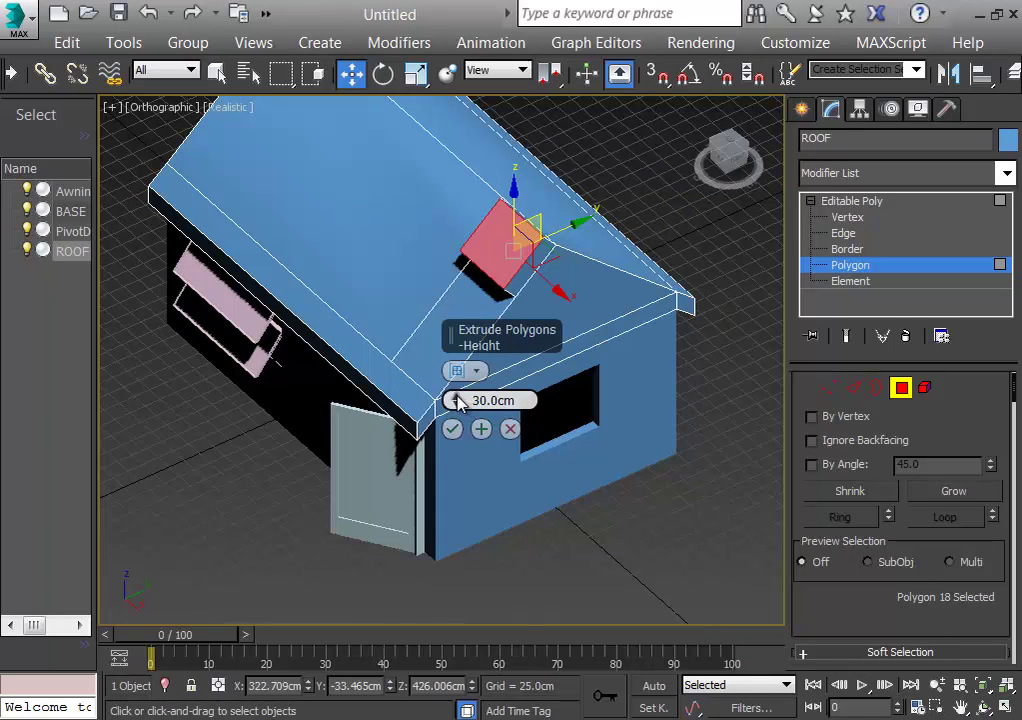
pyautogui.moveTo(455, 400); pyautogui.dragTo(449, 332)
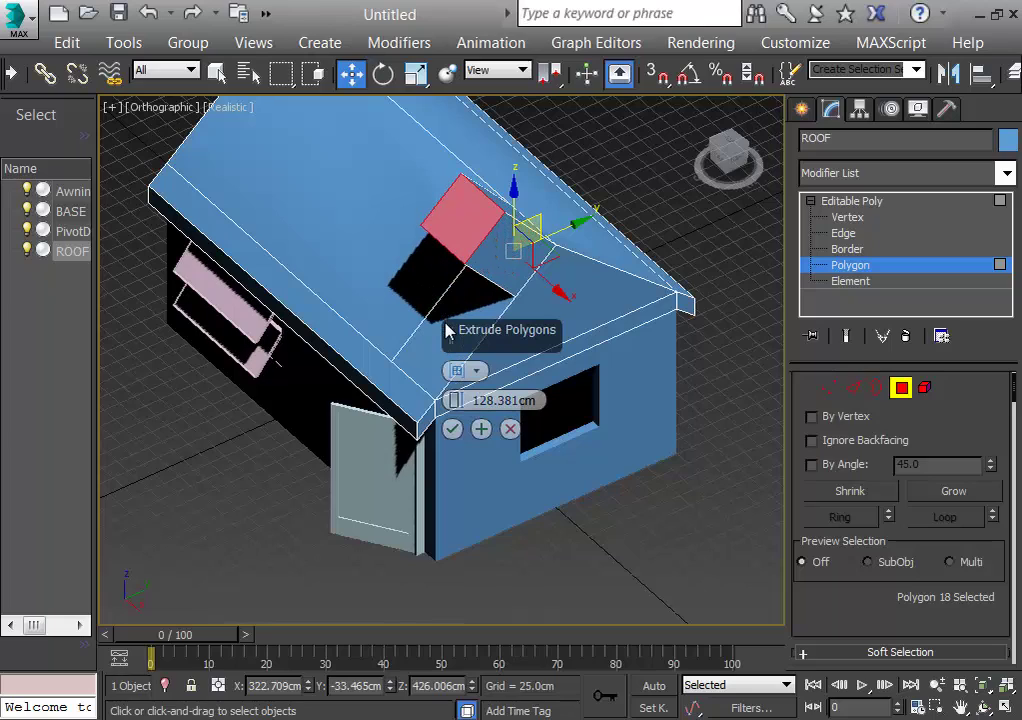
pyautogui.click(452, 428)
# Step: Clear the polygon selection and examine the slanted chimney block from the left, front and right, ending close up on its right profile
pyautogui.keyDown('alt'); pyautogui.moveTo(651, 500); pyautogui.dragTo(584, 436, button='middle'); pyautogui.keyUp('alt')
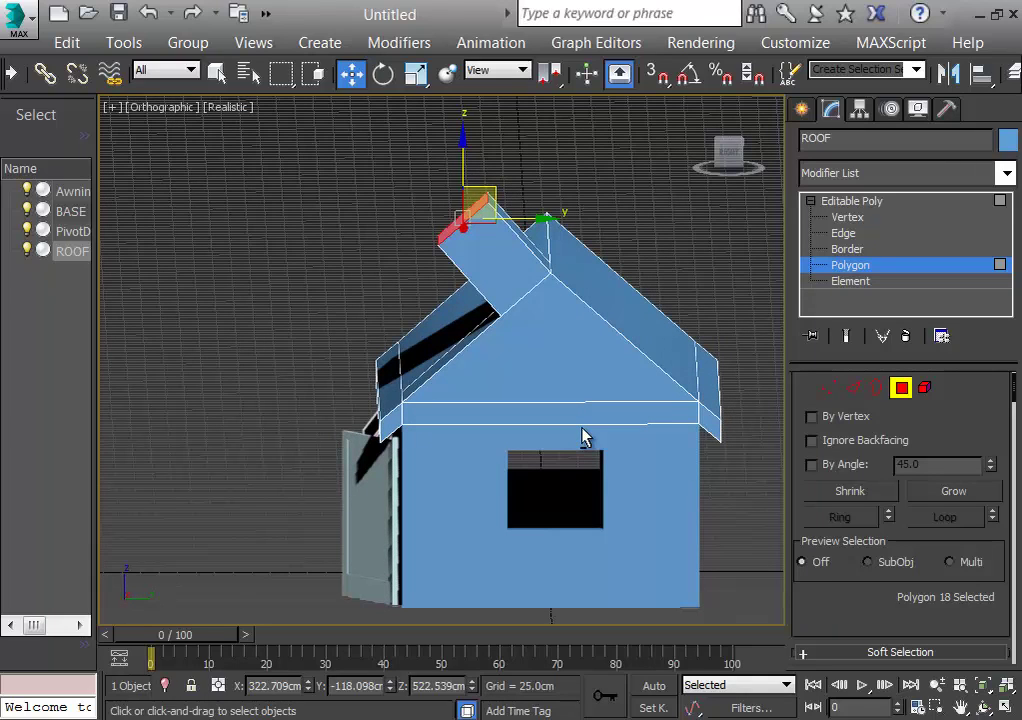
pyautogui.press('l')
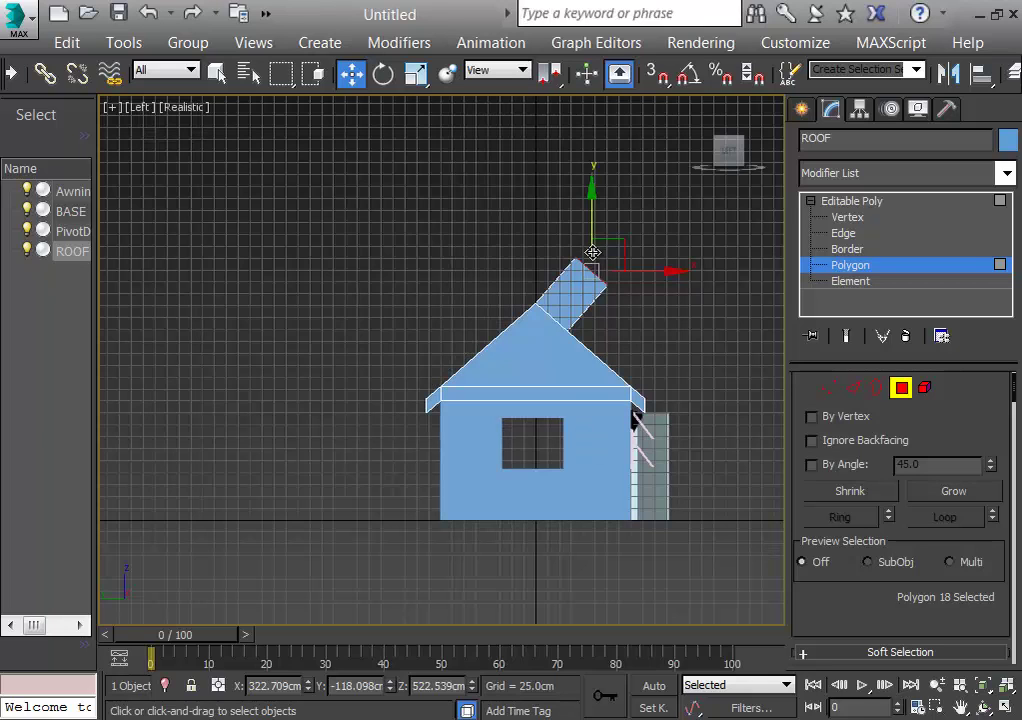
pyautogui.press('r')
pyautogui.click(644, 318)
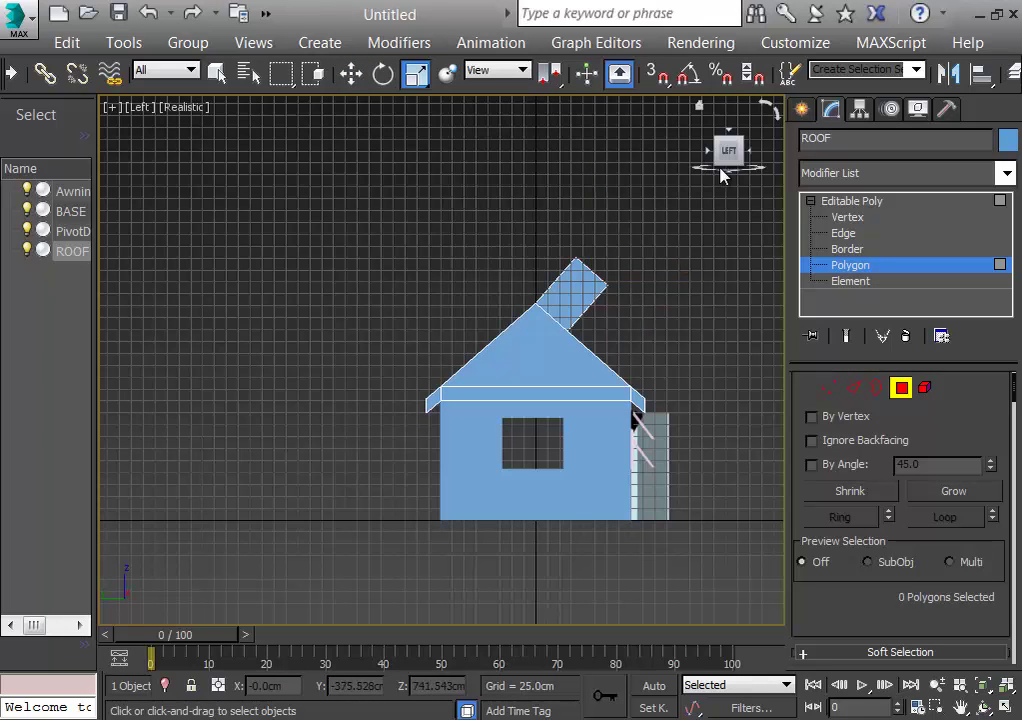
pyautogui.click(750, 158)
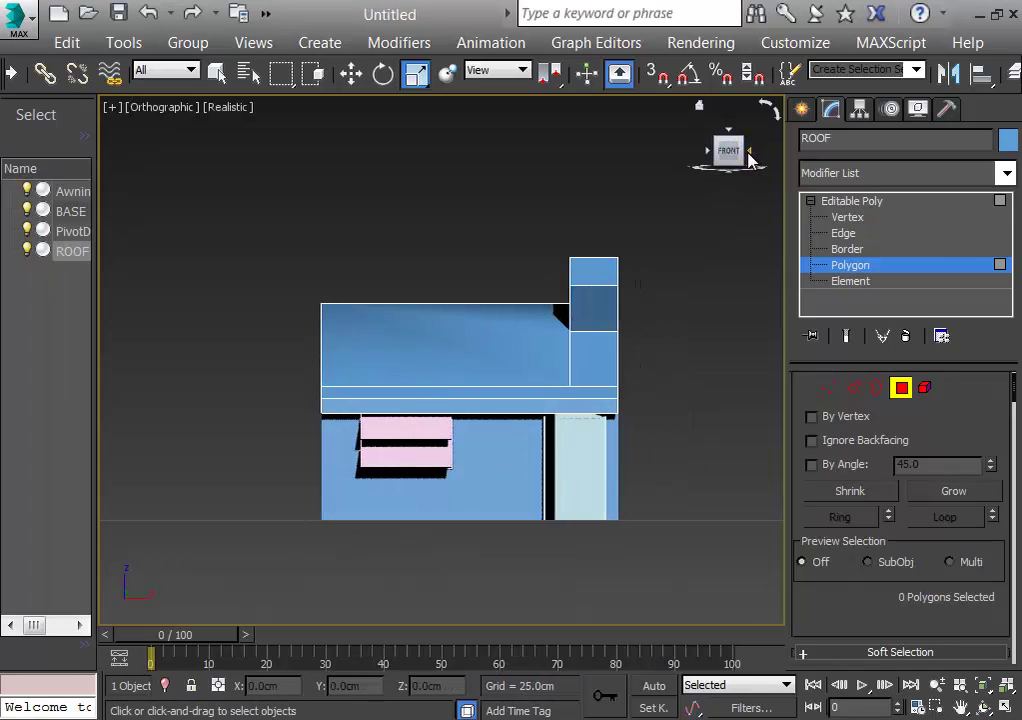
pyautogui.click(749, 152)
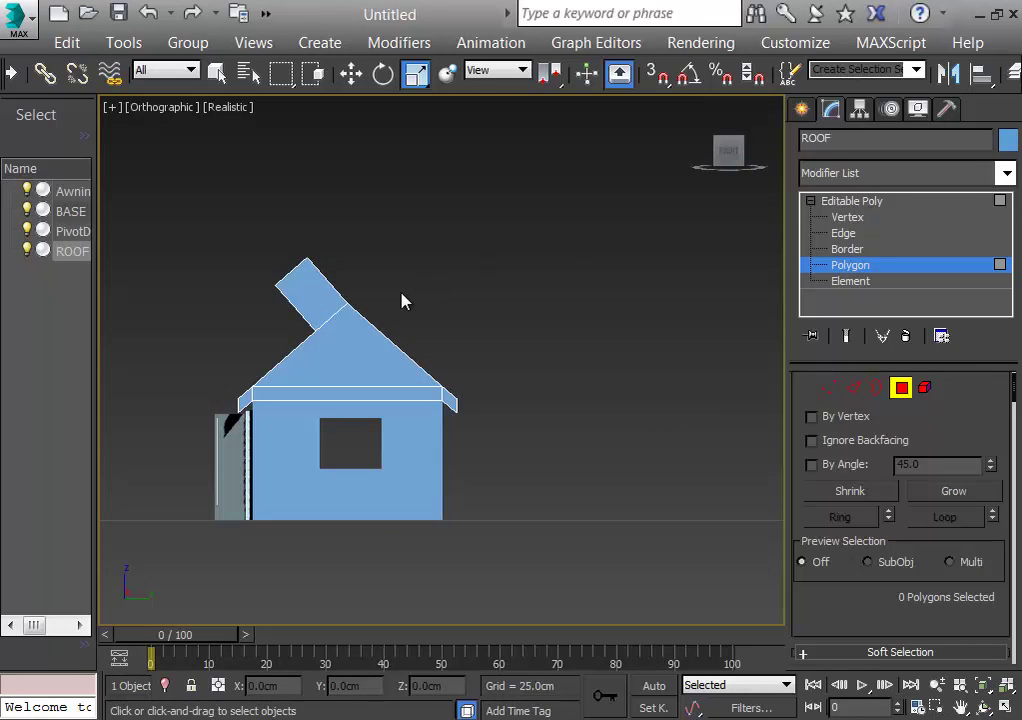
pyautogui.scroll(4, 398, 300)
pyautogui.keyDown('alt'); pyautogui.moveTo(399, 299); pyautogui.dragTo(750, 452, button='middle'); pyautogui.keyUp('alt')
pyautogui.scroll(5, 490, 411)
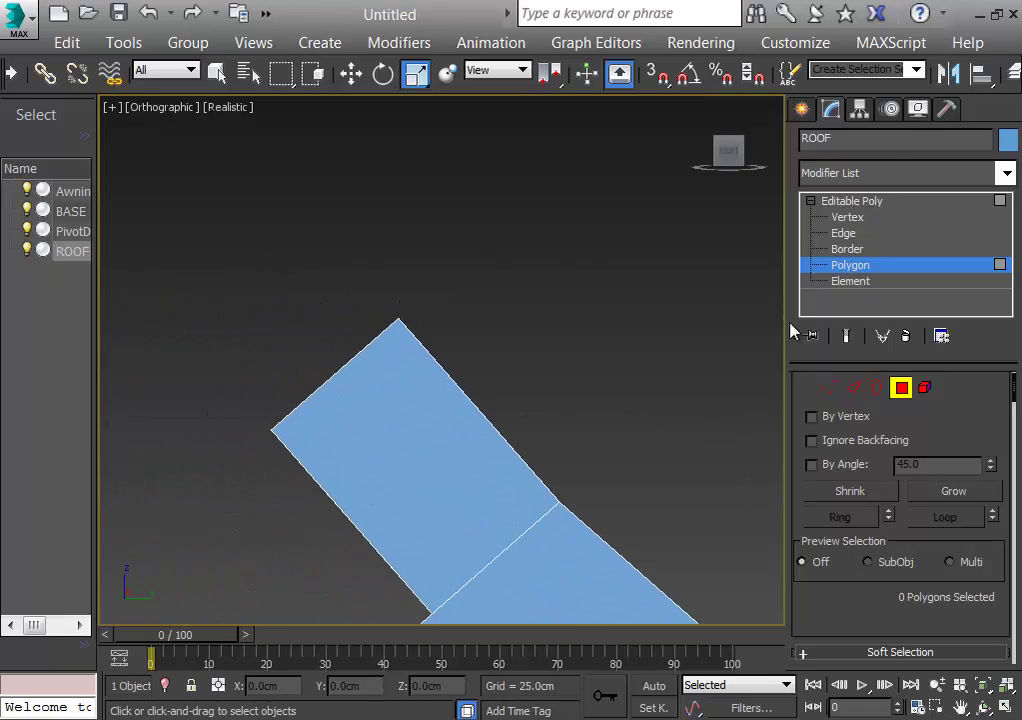
# Step: Remove the edge constraint and move the chimney's two upper vertices directly above the roof ridge, at about Z 511 cm
pyautogui.click(845, 233)
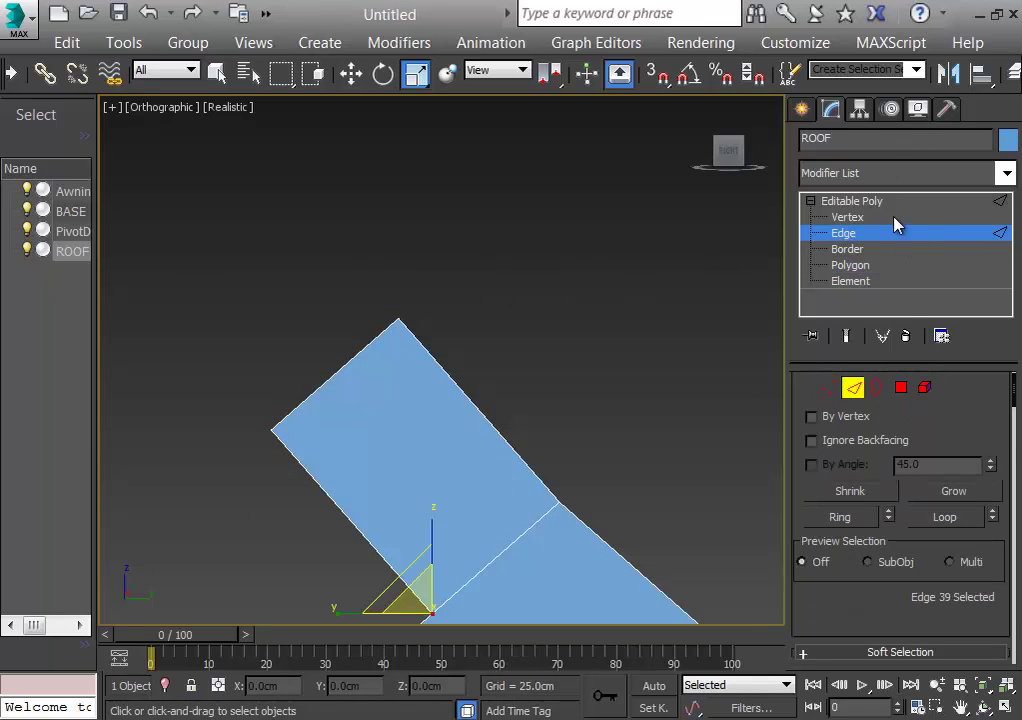
pyautogui.click(847, 218)
pyautogui.moveTo(372, 287); pyautogui.dragTo(460, 364)
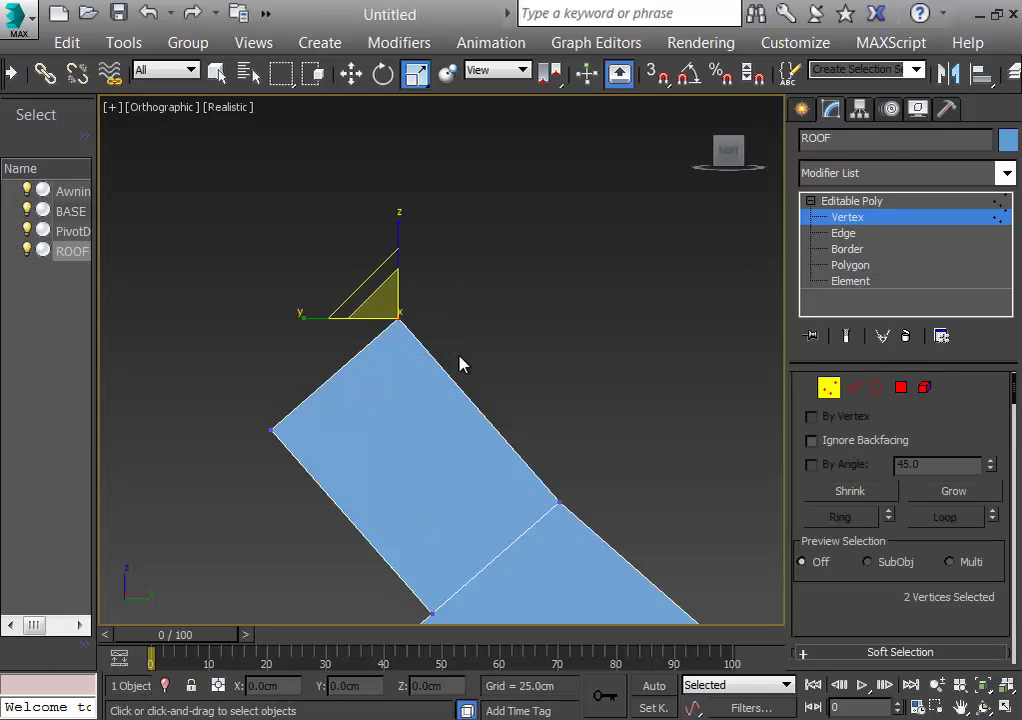
pyautogui.click(351, 73)
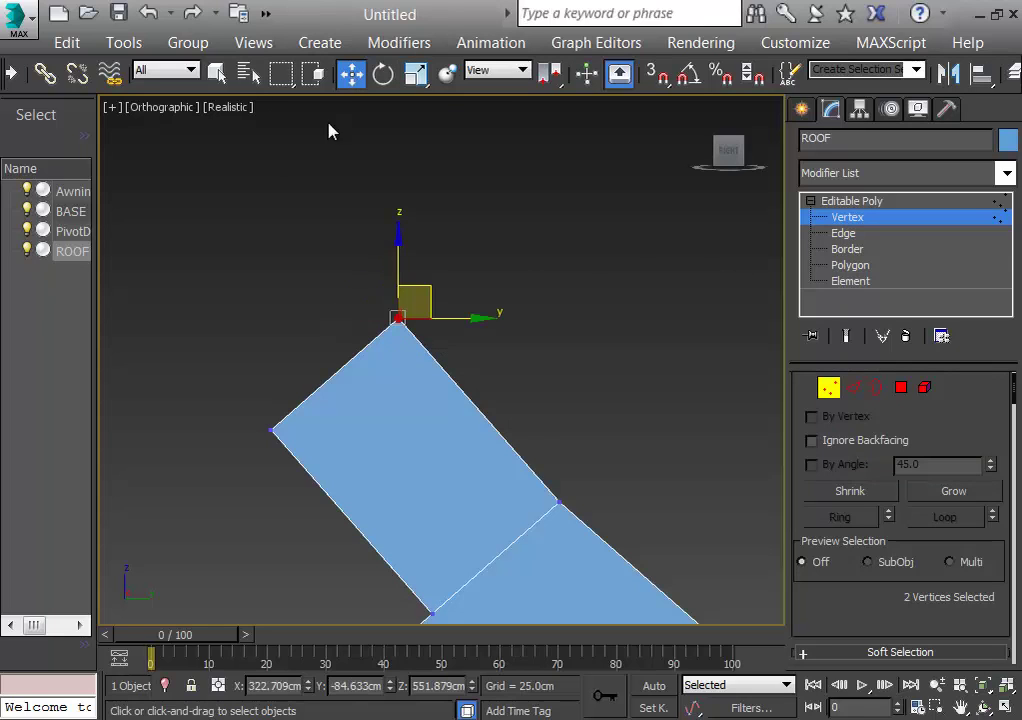
pyautogui.moveTo(465, 318); pyautogui.dragTo(531, 285)
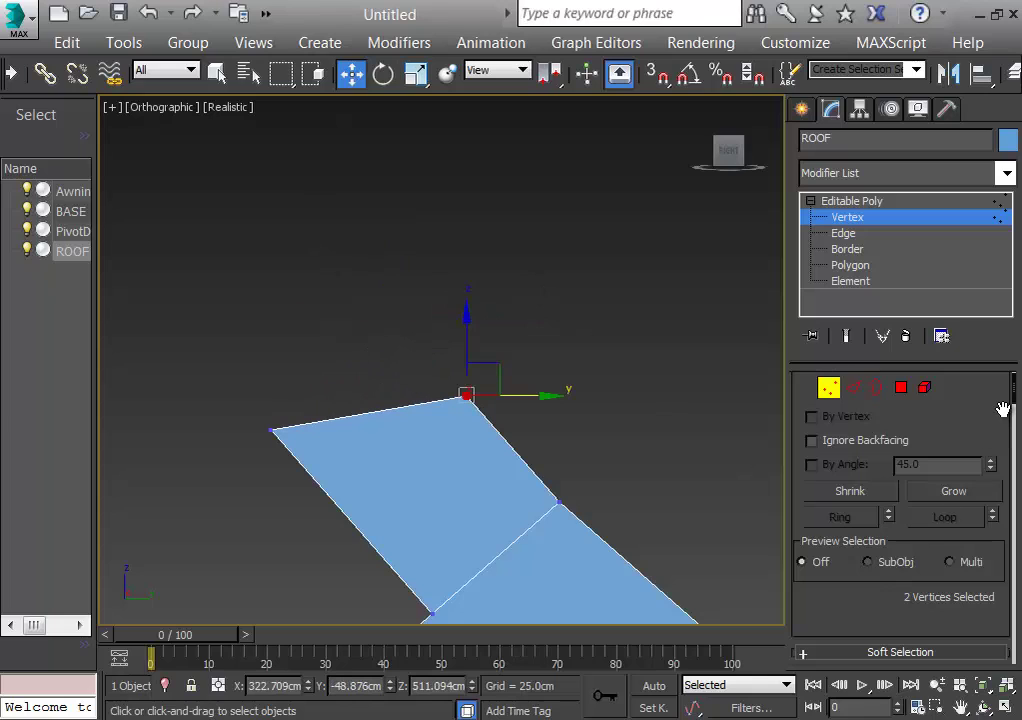
pyautogui.moveTo(1013, 405); pyautogui.dragTo(1003, 460)
pyautogui.click(817, 566)
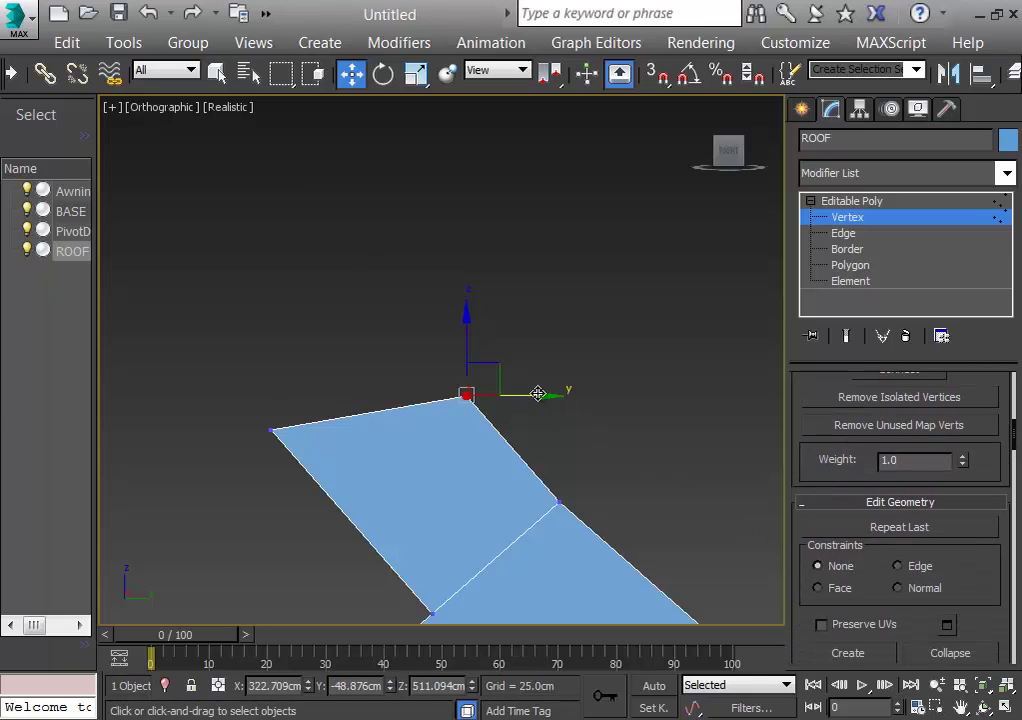
pyautogui.moveTo(539, 398); pyautogui.dragTo(632, 395)
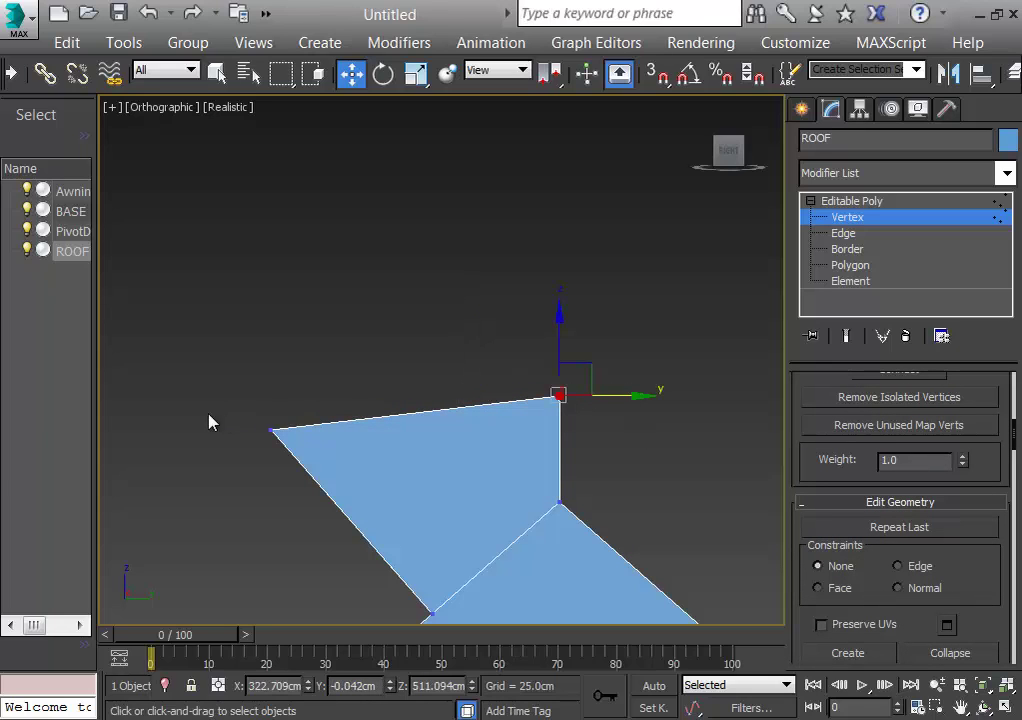
# Step: Move the chimney's two outer upper vertices straight above their base corners and level the top at about Z 511 cm
pyautogui.moveTo(231, 411); pyautogui.dragTo(335, 510)
pyautogui.moveTo(348, 428); pyautogui.dragTo(506, 422)
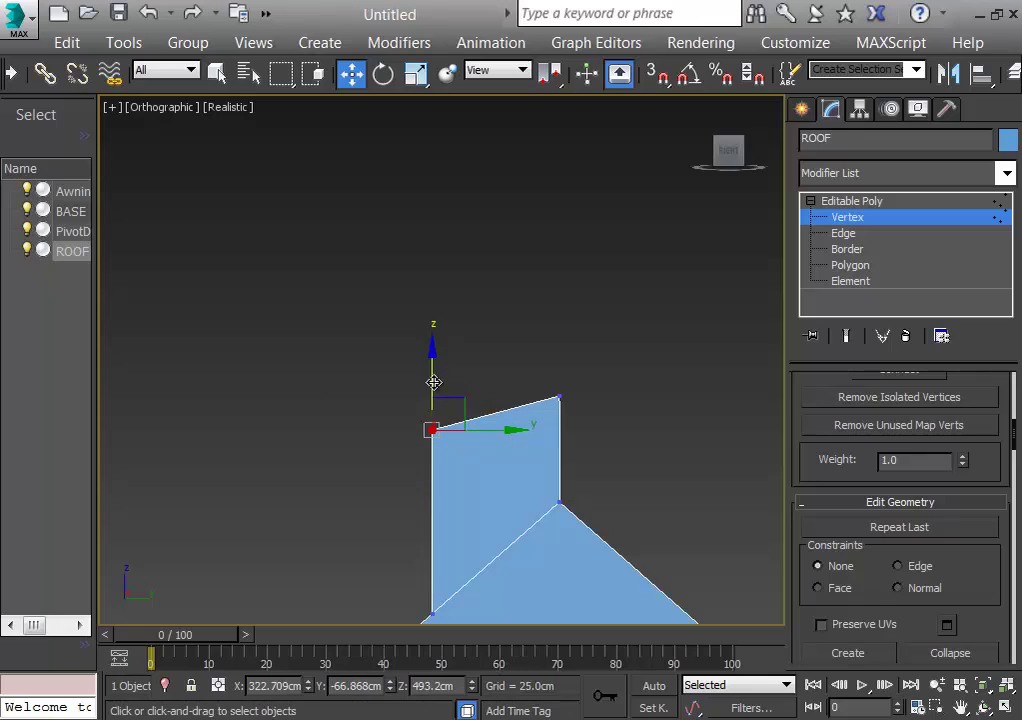
pyautogui.moveTo(433, 382); pyautogui.dragTo(433, 347)
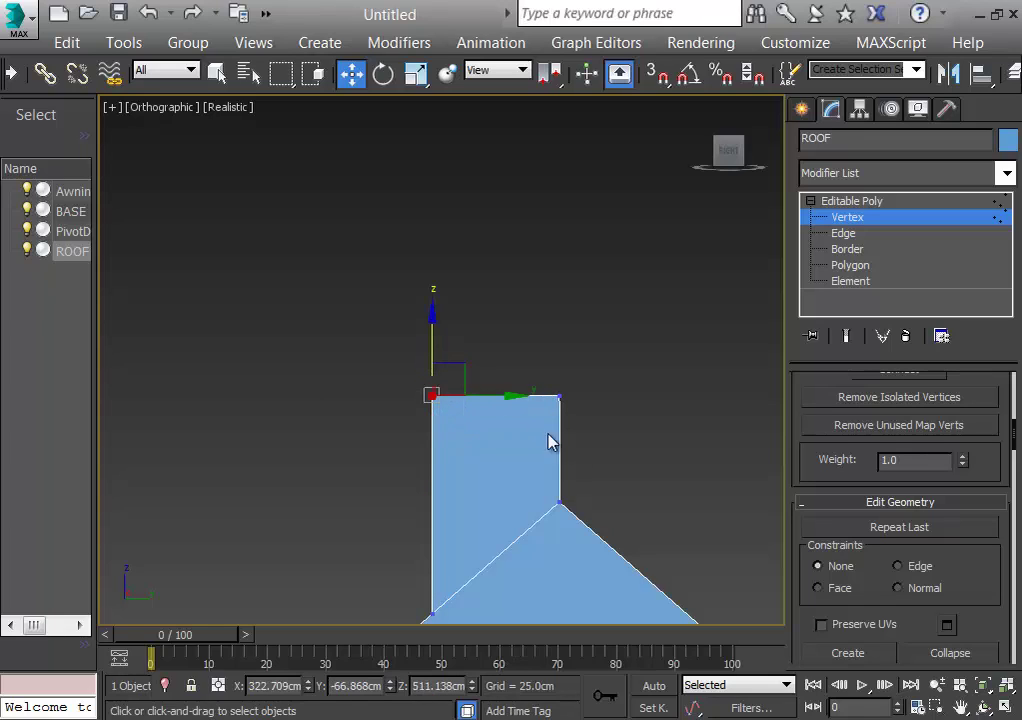
pyautogui.click(633, 475)
pyautogui.scroll(-3, 636, 455)
pyautogui.keyDown('alt'); pyautogui.moveTo(651, 437); pyautogui.dragTo(489, 394, button='middle'); pyautogui.keyUp('alt')
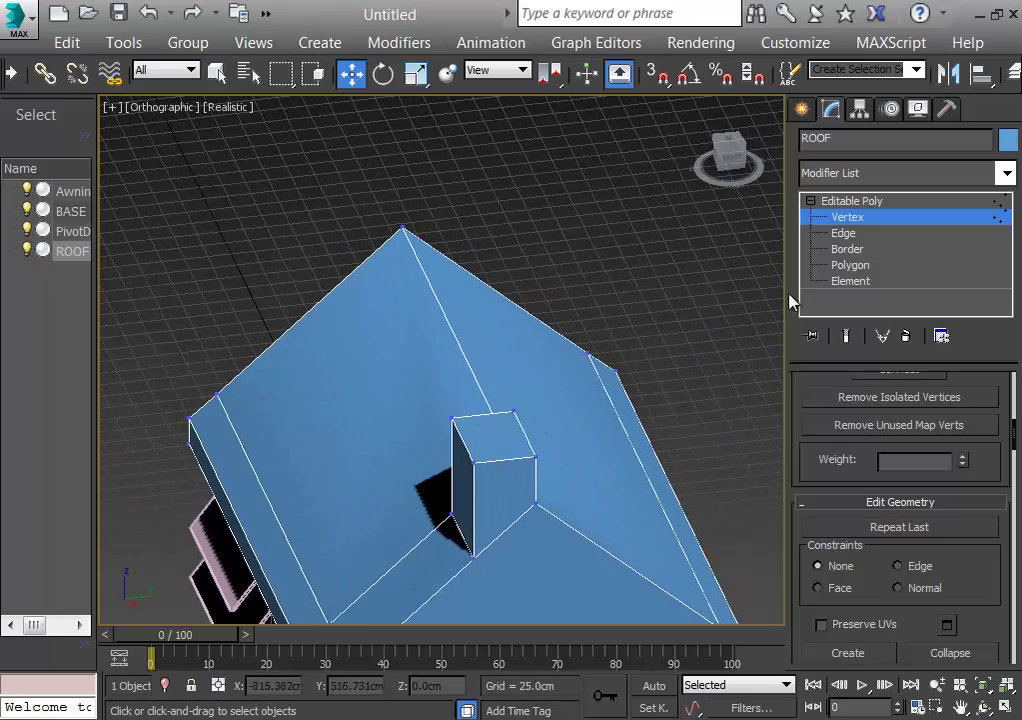
# Step: Switch the roof to polygon editing and select the chimney's top face
pyautogui.click(850, 265)
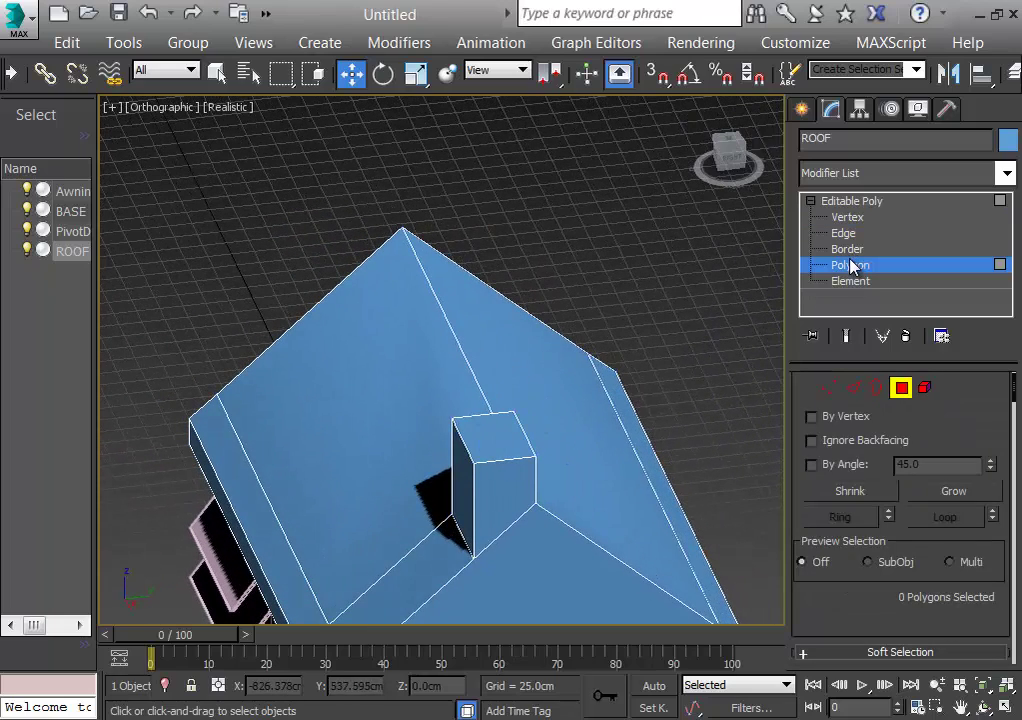
pyautogui.click(503, 440)
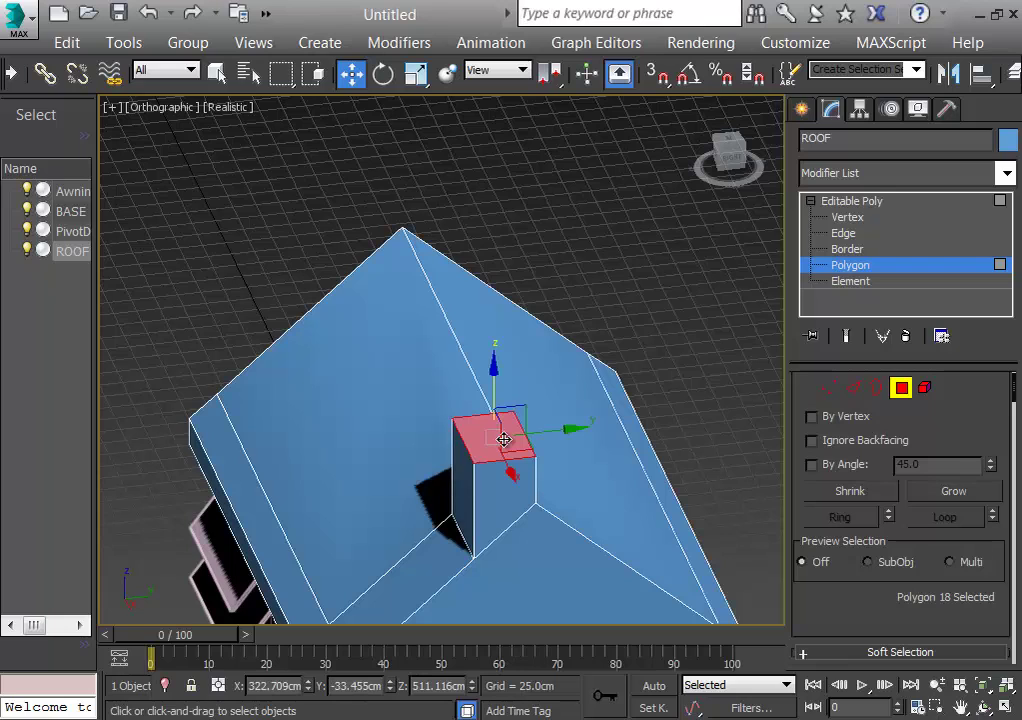
pyautogui.rightClick(503, 440)
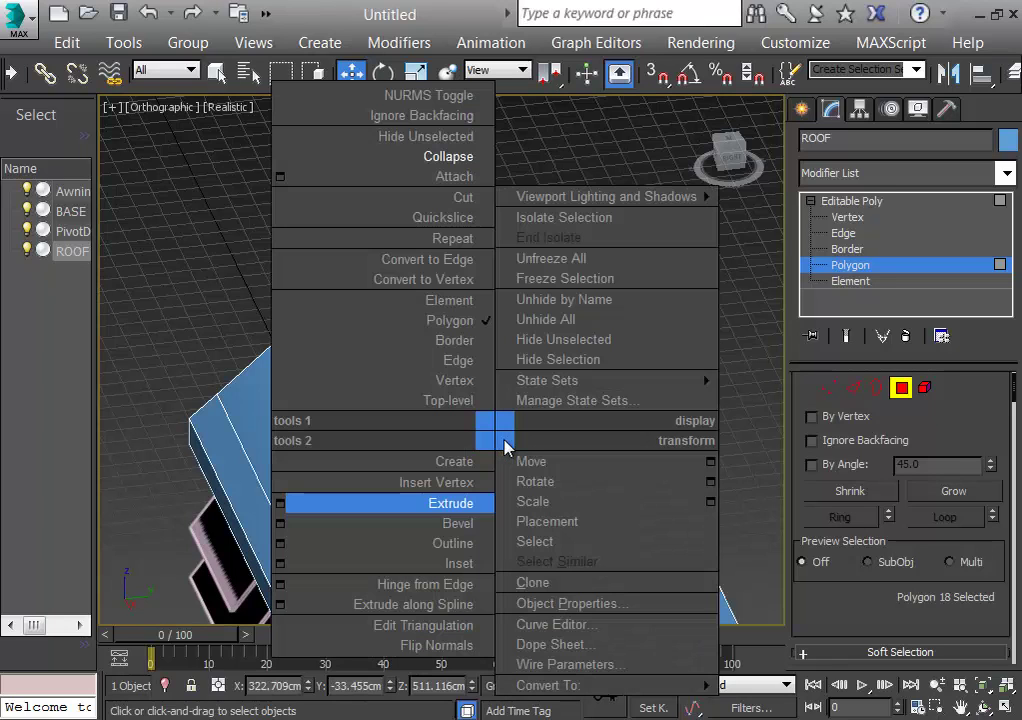
pyautogui.click(395, 478)
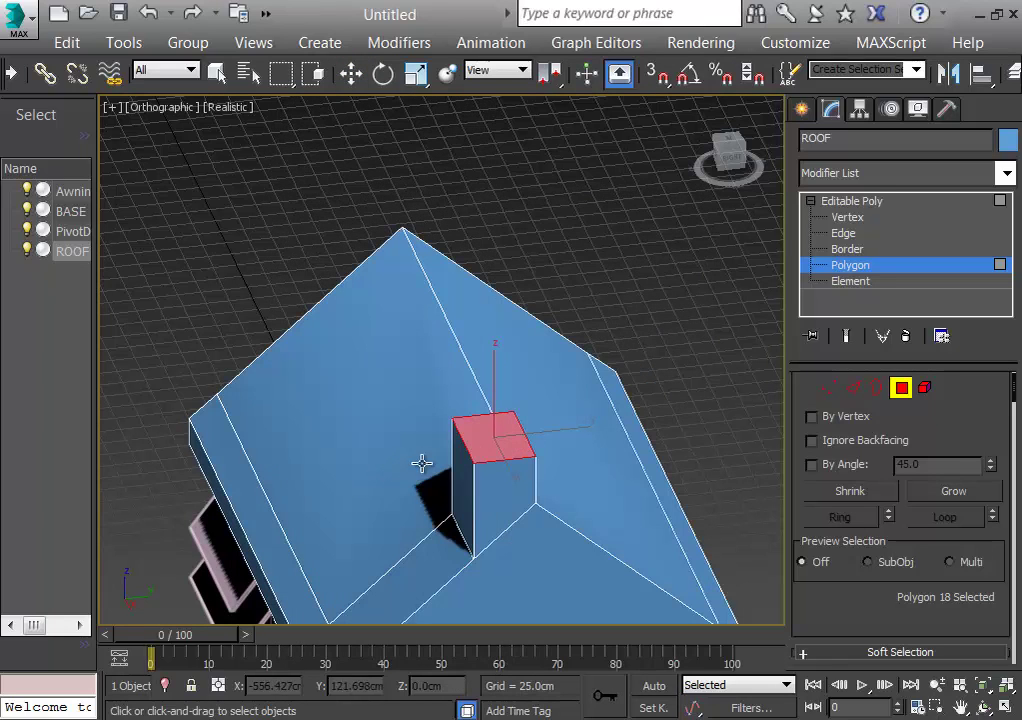
pyautogui.press('w')
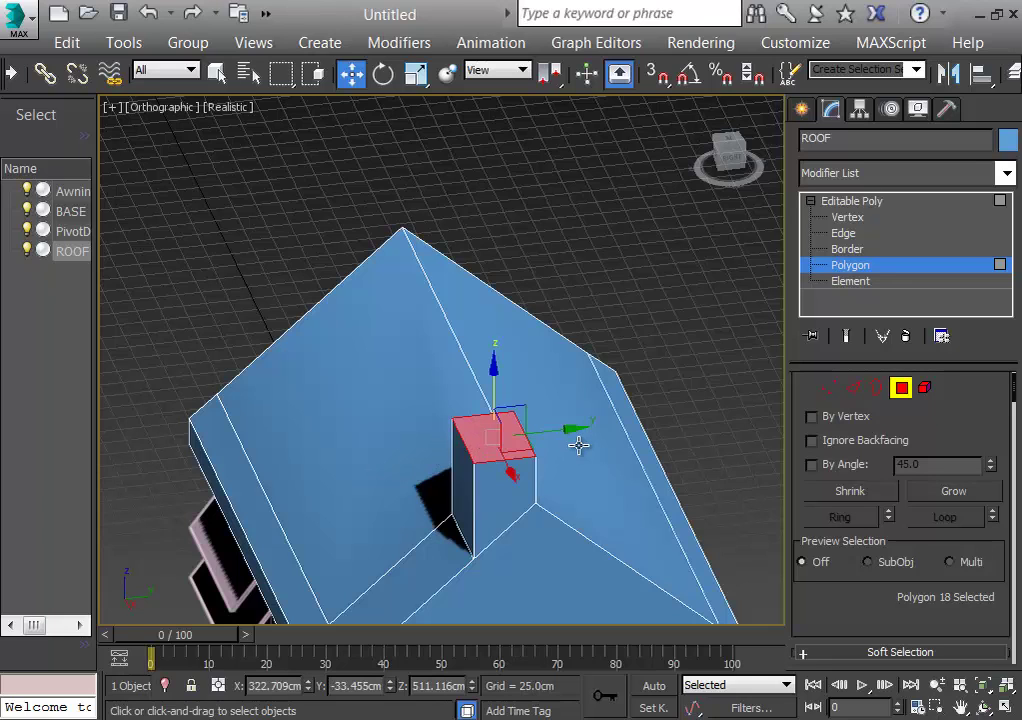
pyautogui.rightClick(473, 443)
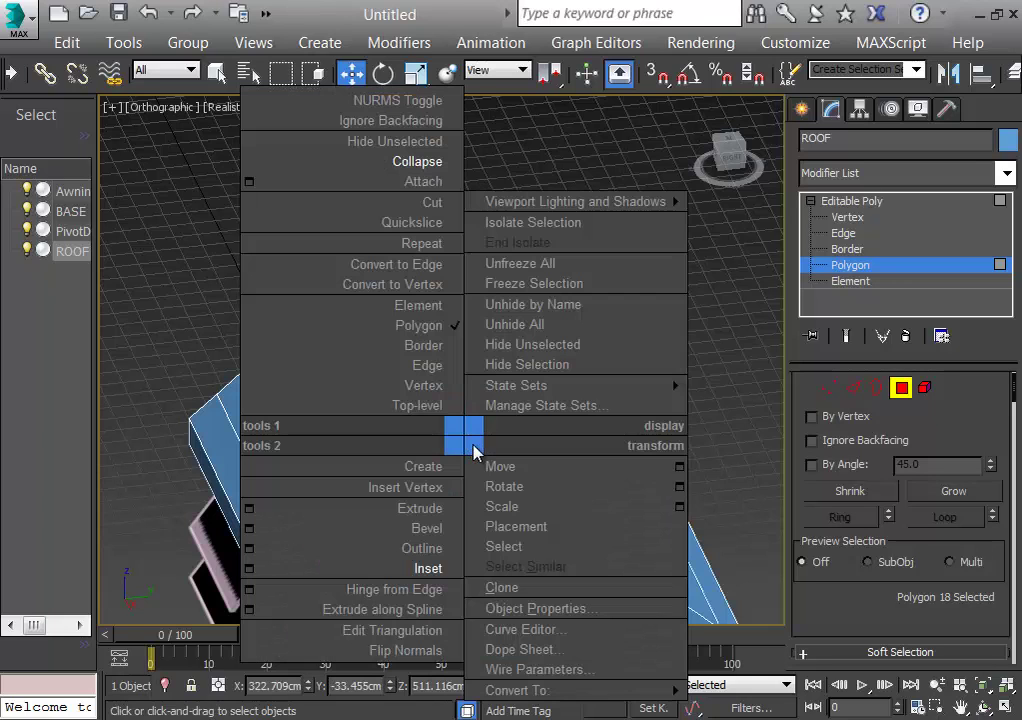
pyautogui.click(385, 485)
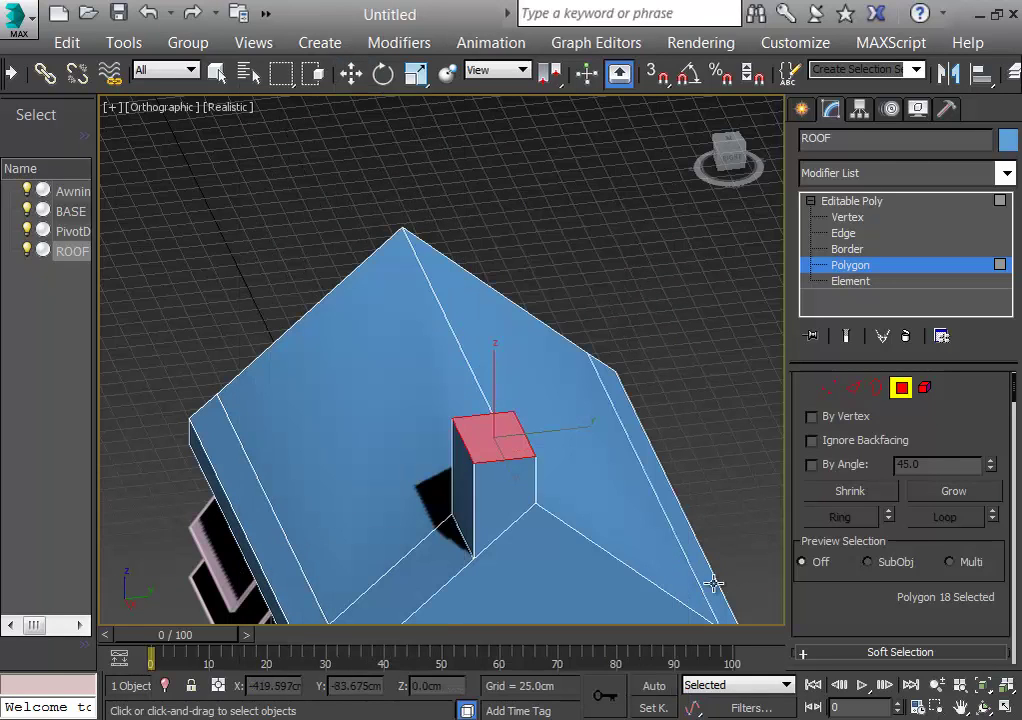
# Step: Extrude the chimney's top polygon upward by 14.947 cm to form the cap band
pyautogui.moveTo(1016, 395); pyautogui.dragTo(1016, 423)
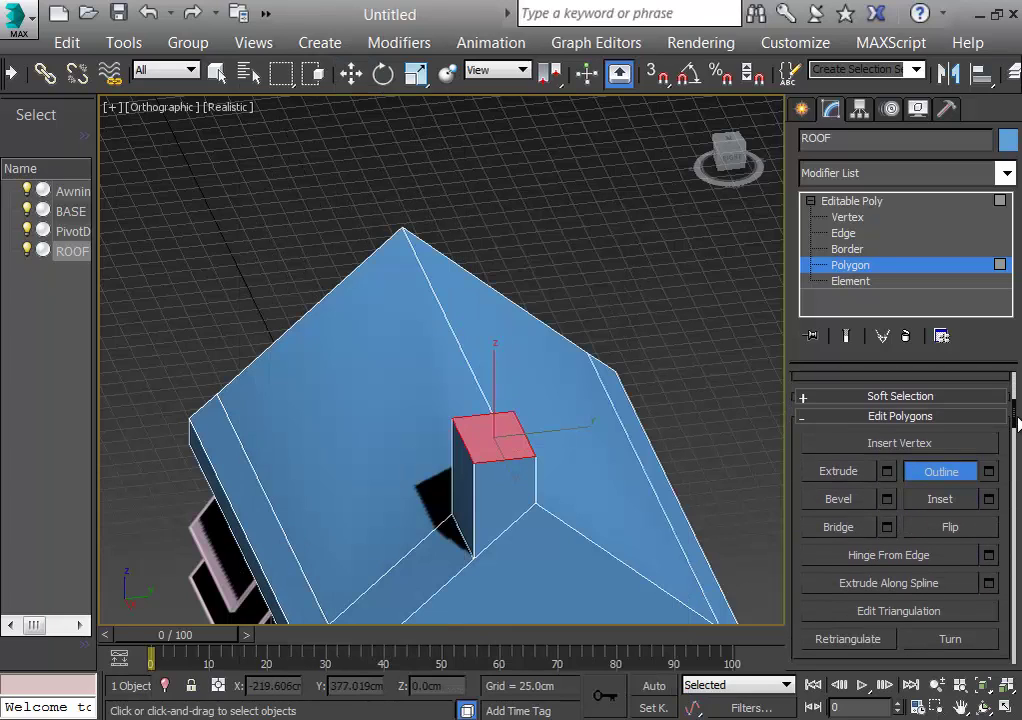
pyautogui.click(887, 473)
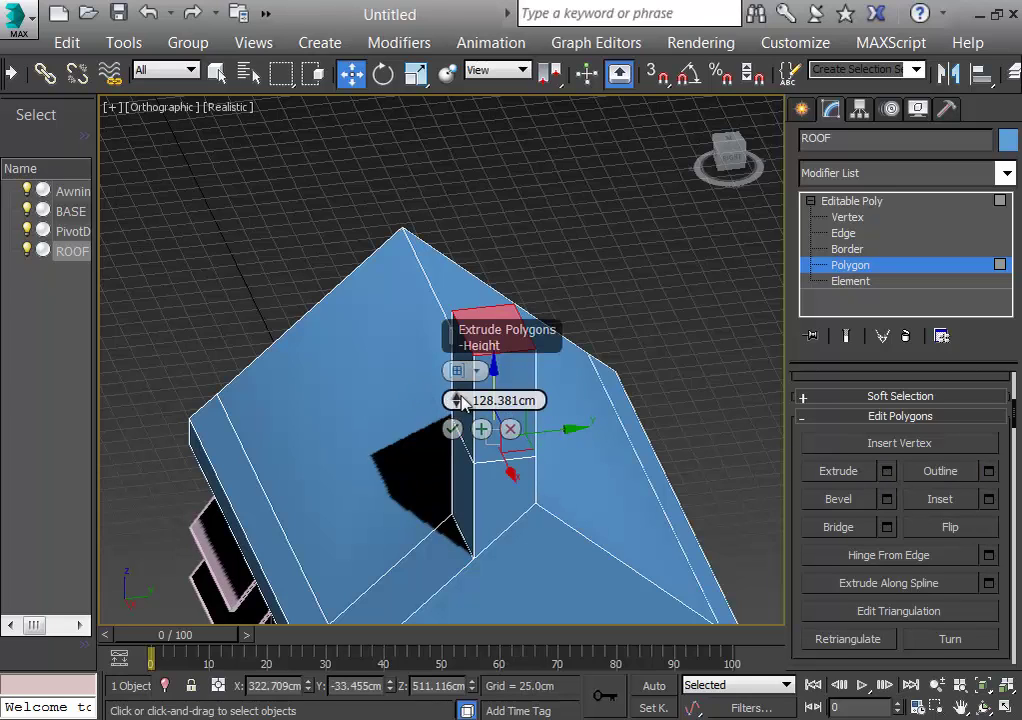
pyautogui.moveTo(455, 398); pyautogui.dragTo(452, 503)
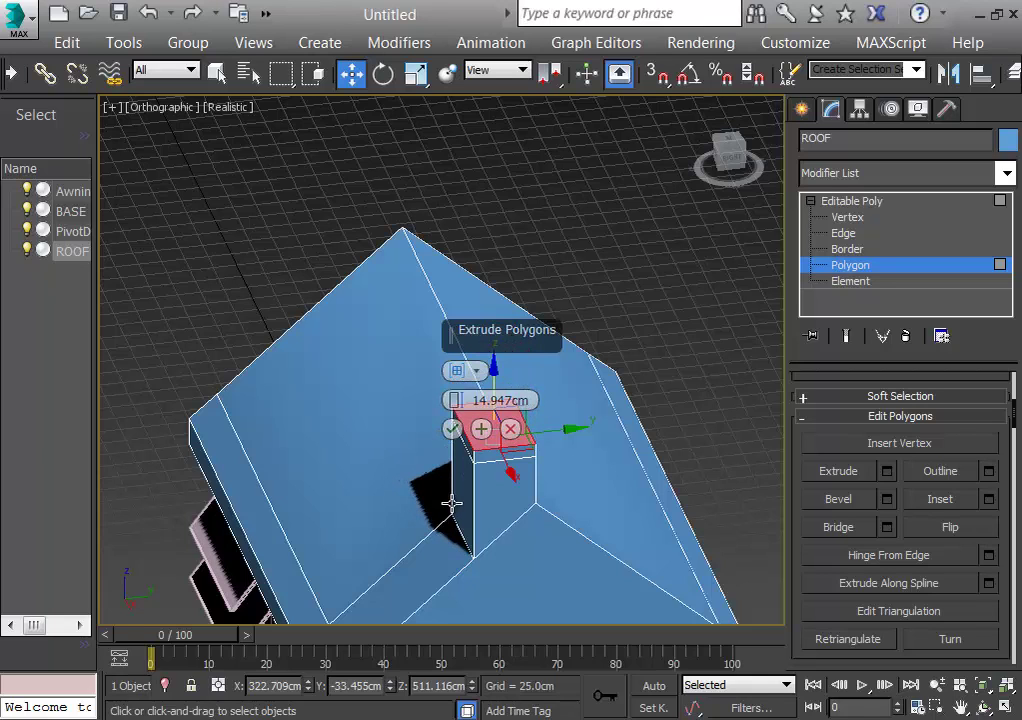
pyautogui.click(452, 428)
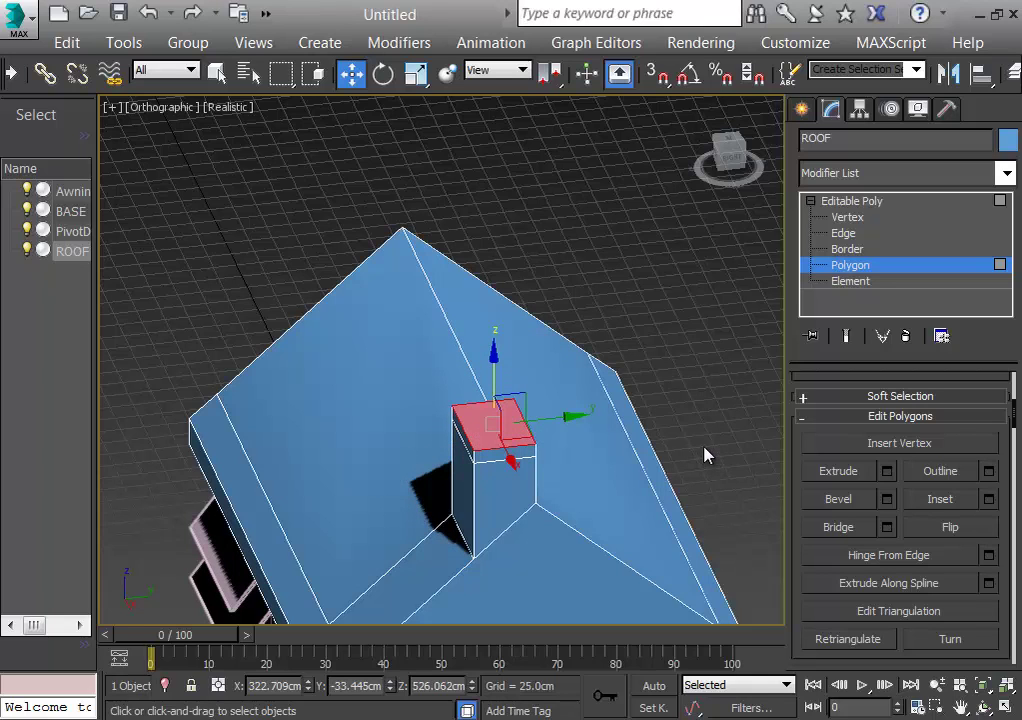
pyautogui.scroll(-2, 704, 456)
pyautogui.scroll(4, 704, 456)
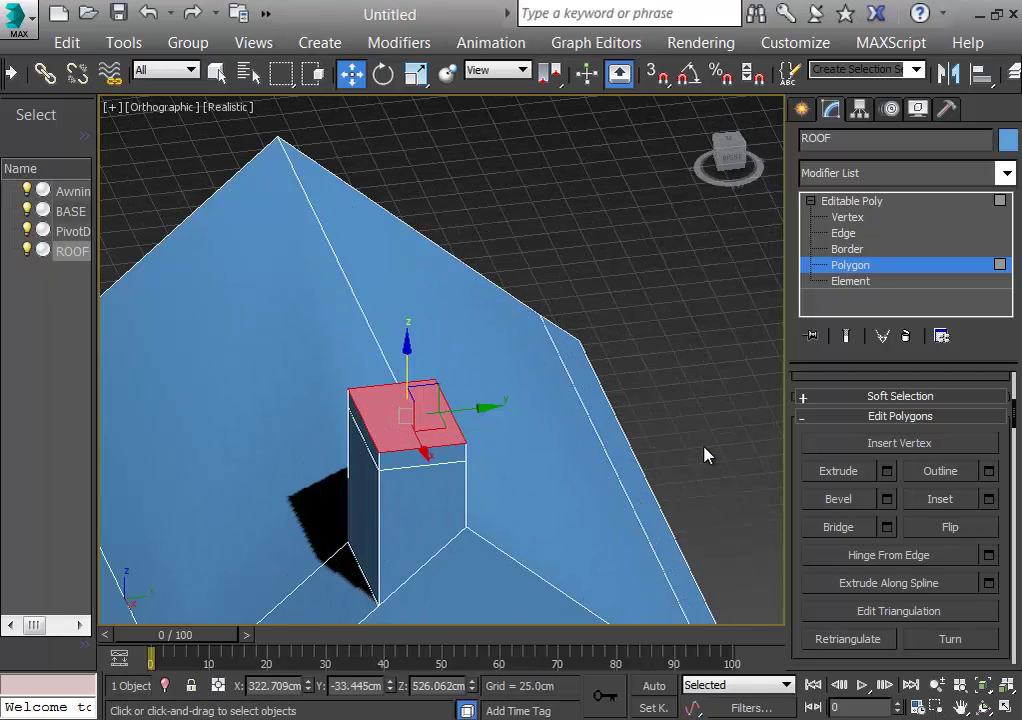
pyautogui.click(413, 457)
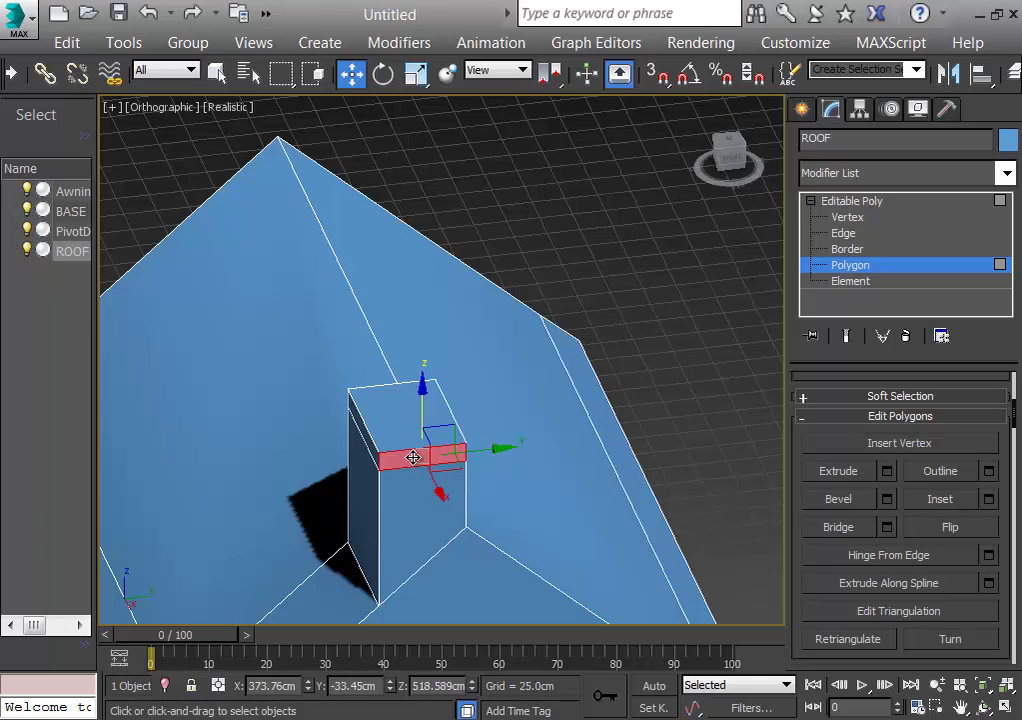
pyautogui.keyDown('alt'); pyautogui.moveTo(413, 457); pyautogui.dragTo(690, 466, button='middle'); pyautogui.keyUp('alt')
pyautogui.click(342, 511)
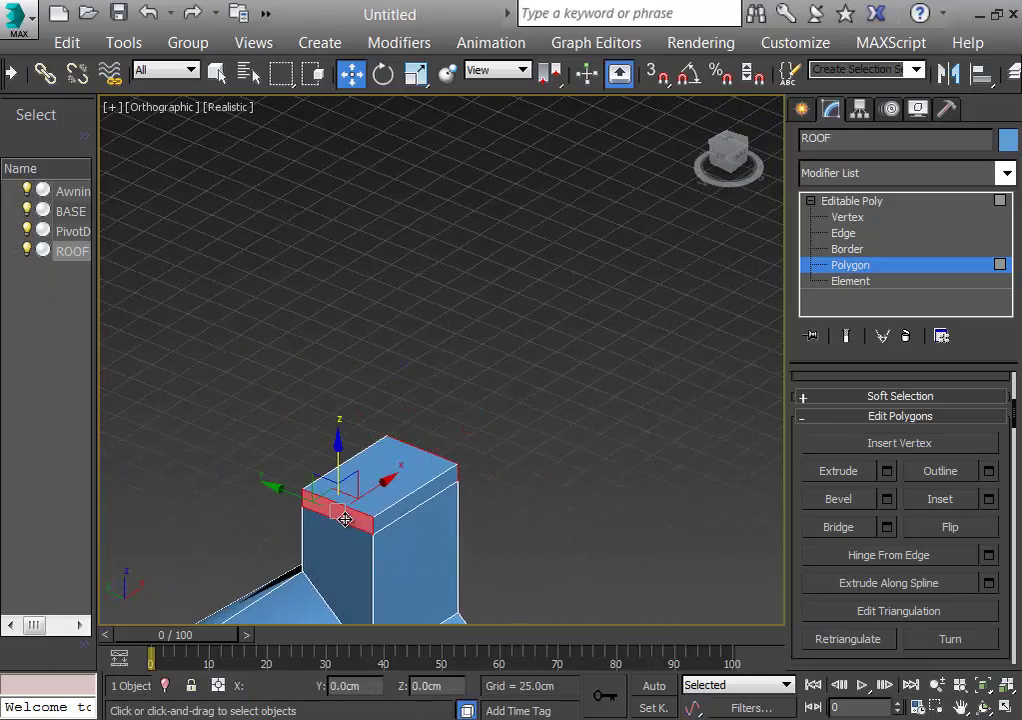
pyautogui.keyDown('ctrl'); pyautogui.click(405, 506); pyautogui.keyUp('ctrl')
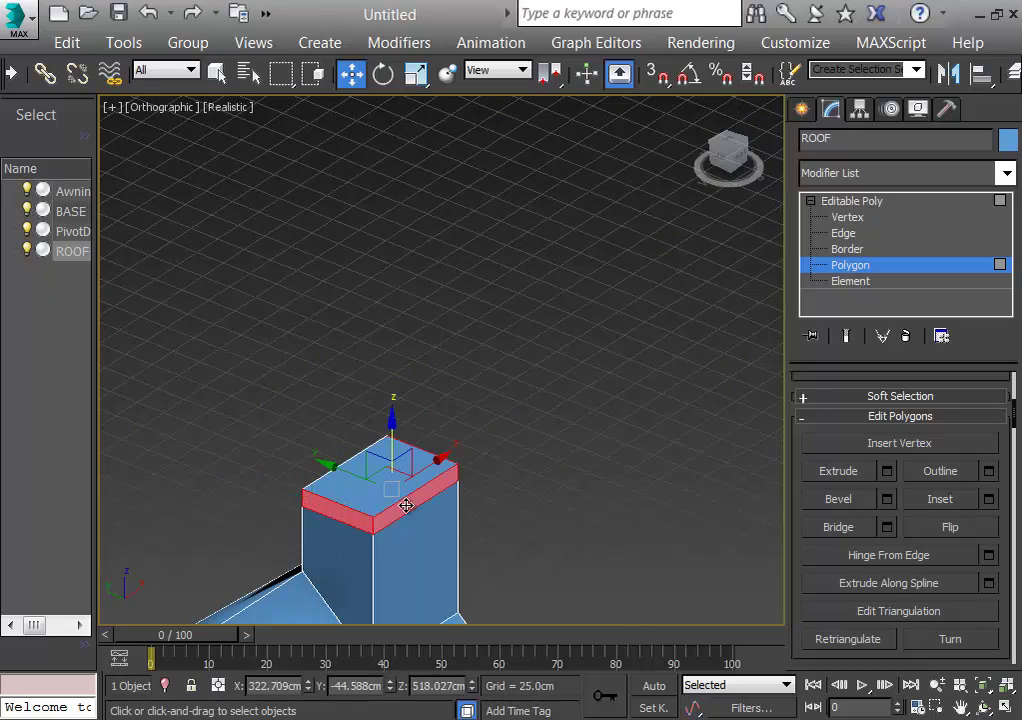
pyautogui.moveTo(405, 506)
pyautogui.keyDown('alt'); pyautogui.mouseDown(button='middle')
pyautogui.moveTo(568, 497)
pyautogui.moveTo(399, 520)
pyautogui.mouseUp(button='middle'); pyautogui.keyUp('alt')
pyautogui.keyDown('shift'); pyautogui.click(392, 522); pyautogui.keyUp('shift')
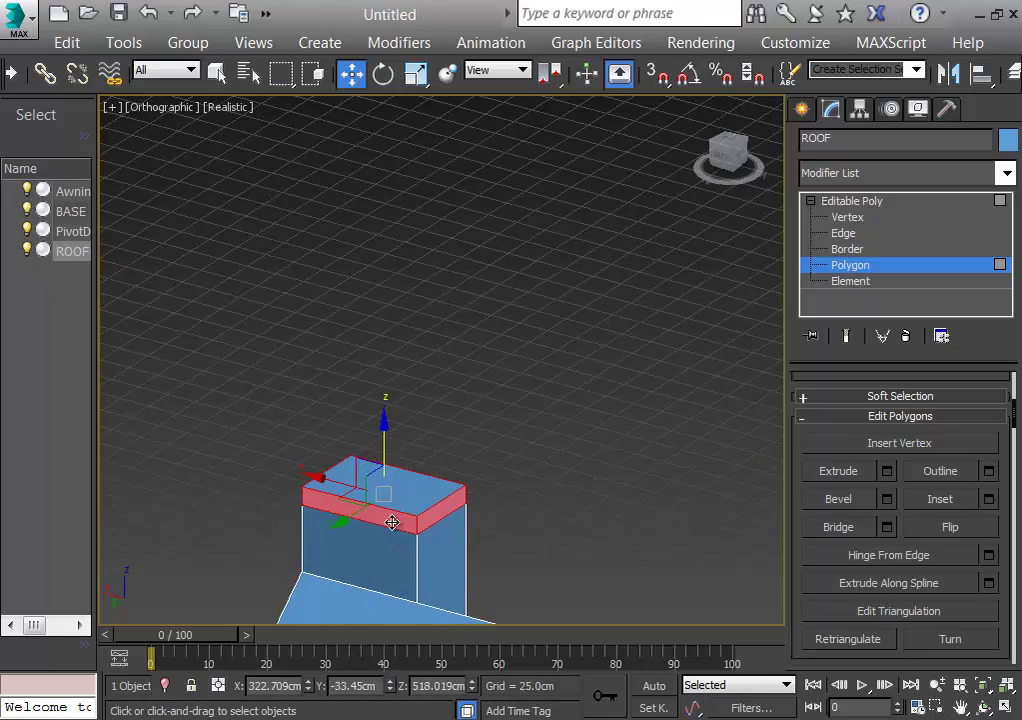
pyautogui.keyDown('alt'); pyautogui.moveTo(518, 523); pyautogui.dragTo(205, 528, button='middle'); pyautogui.keyUp('alt')
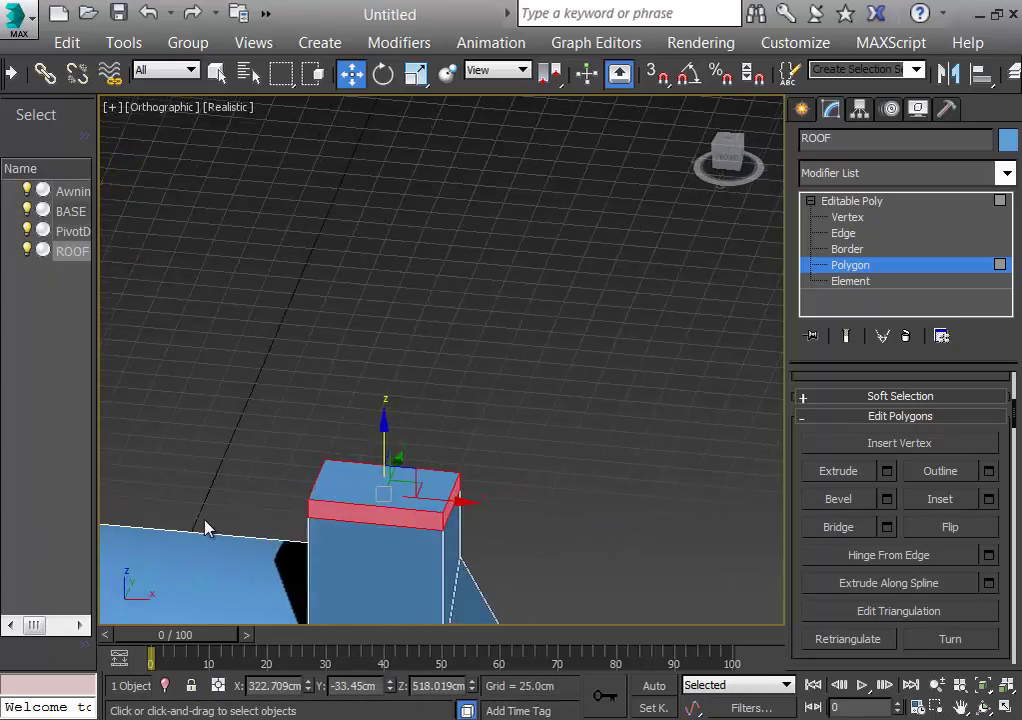
pyautogui.click(888, 471)
pyautogui.click(510, 428)
pyautogui.click(578, 512)
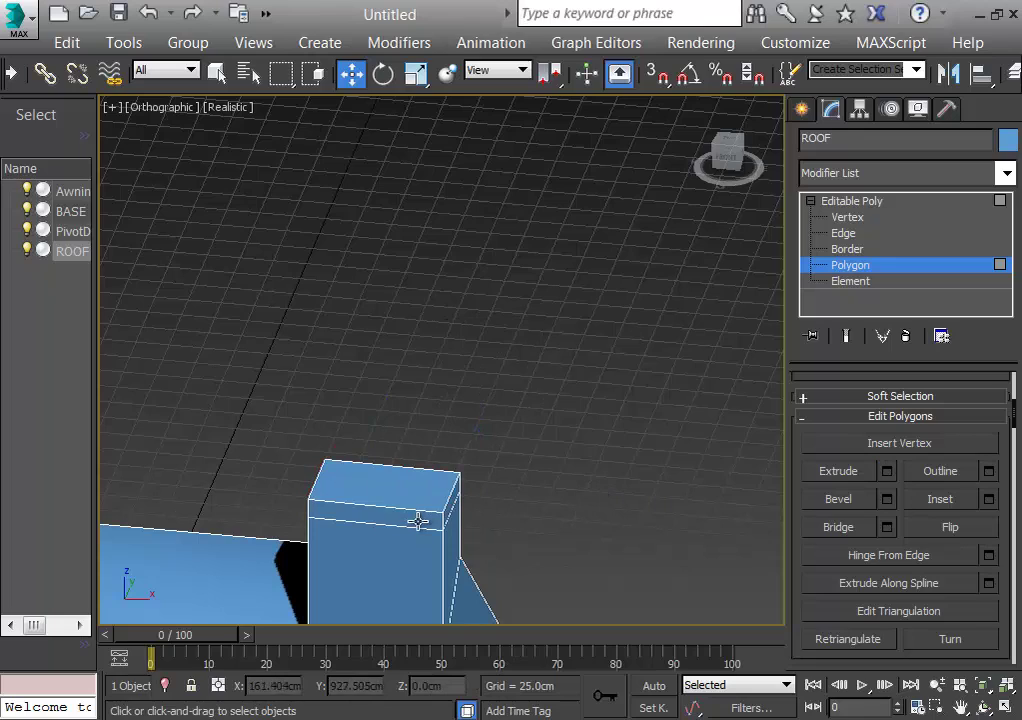
# Step: Extrude the two opposite long side faces of the chimney cap outward by 14.947 cm
pyautogui.click(420, 519)
pyautogui.keyDown('alt'); pyautogui.moveTo(577, 484); pyautogui.dragTo(462, 528, button='middle'); pyautogui.keyUp('alt')
pyautogui.click(465, 528)
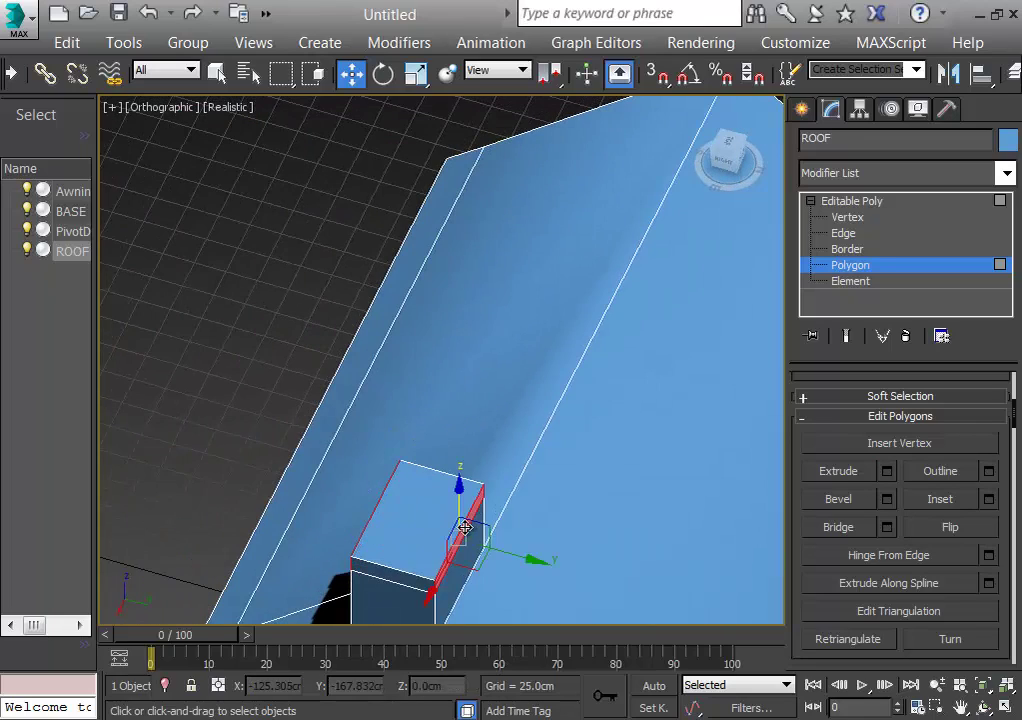
pyautogui.click(888, 472)
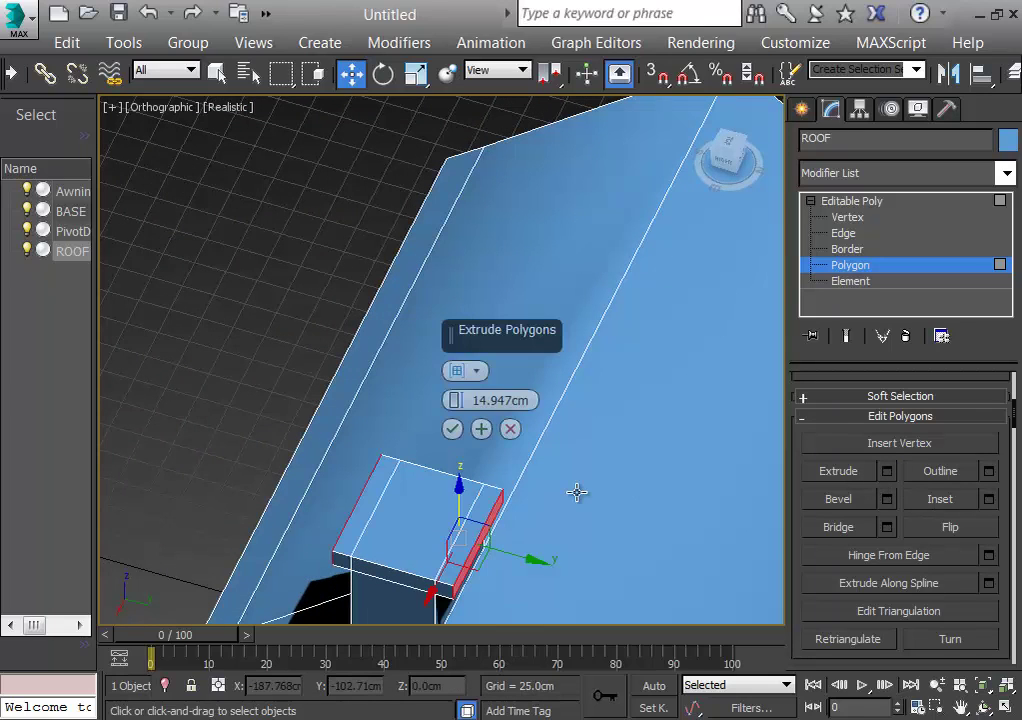
pyautogui.click(452, 428)
# Step: Extrude the cap's two remaining sides, including their corner pieces, outward by 14.947 cm and clear the selection
pyautogui.keyDown('alt'); pyautogui.moveTo(415, 565); pyautogui.dragTo(433, 505, button='middle'); pyautogui.keyUp('alt')
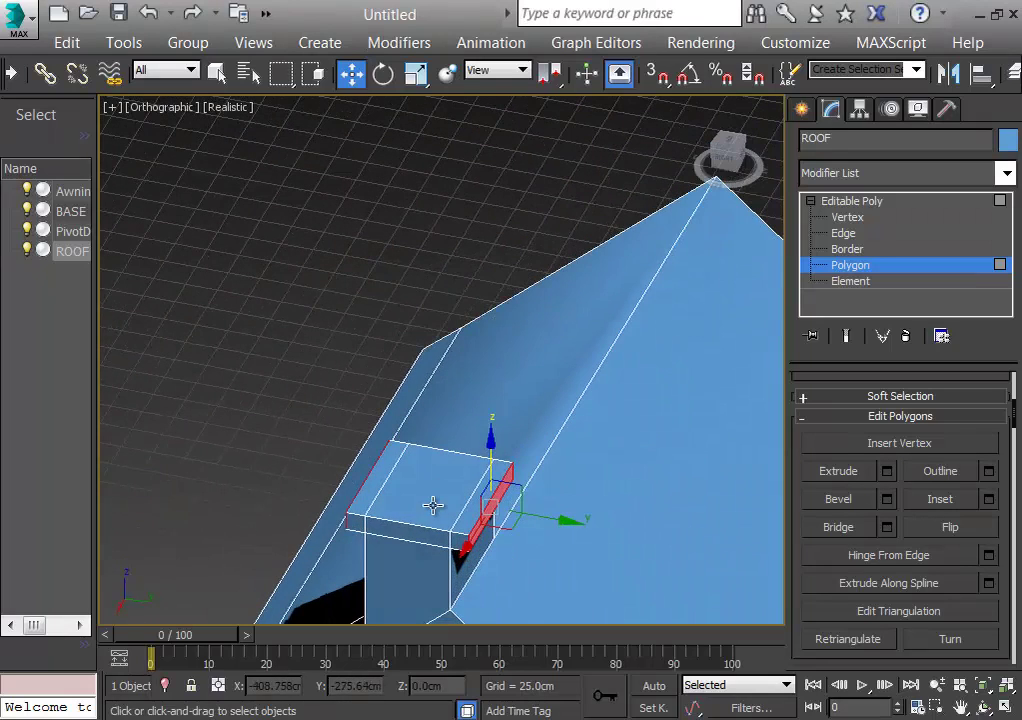
pyautogui.click(355, 524)
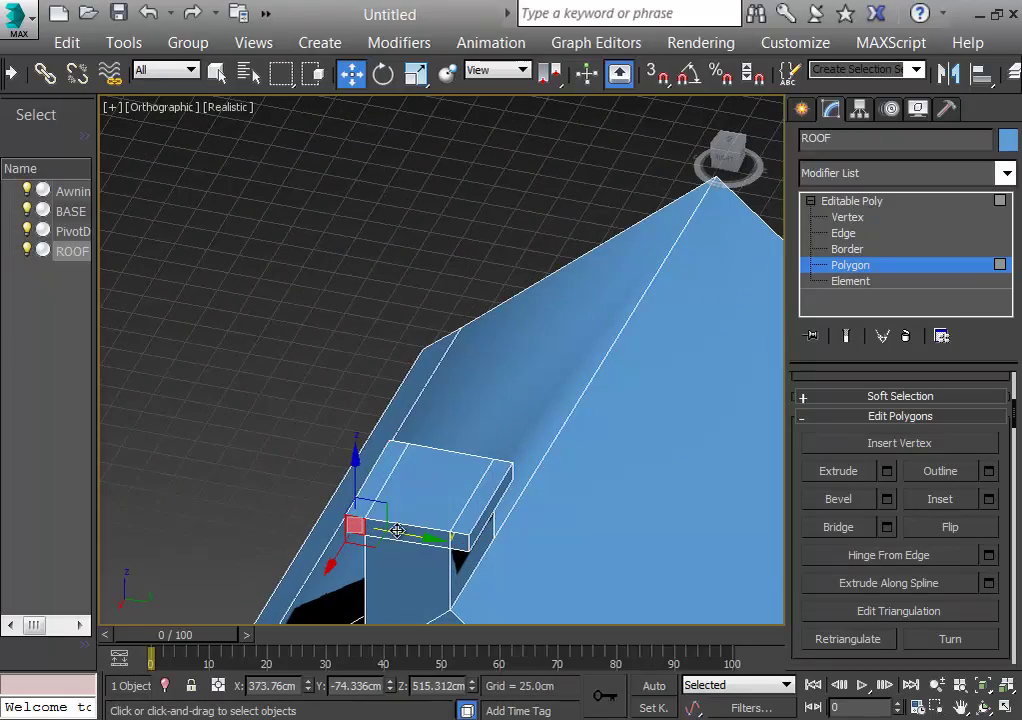
pyautogui.moveTo(411, 536); pyautogui.dragTo(452, 541)
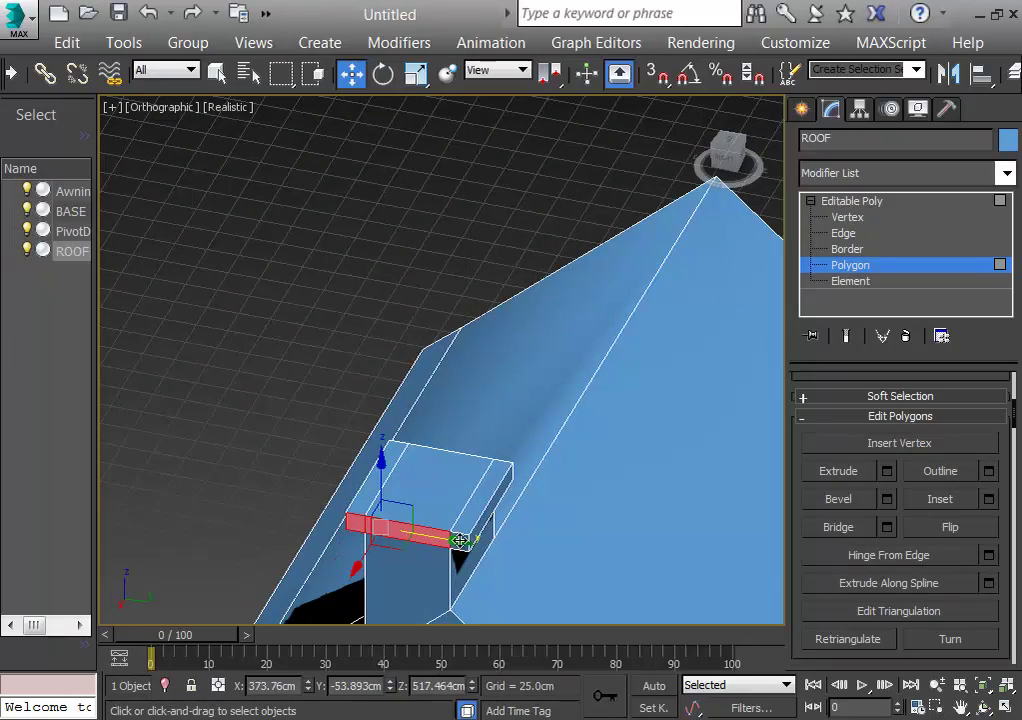
pyautogui.keyDown('alt'); pyautogui.moveTo(520, 401); pyautogui.dragTo(249, 372, button='middle'); pyautogui.keyUp('alt')
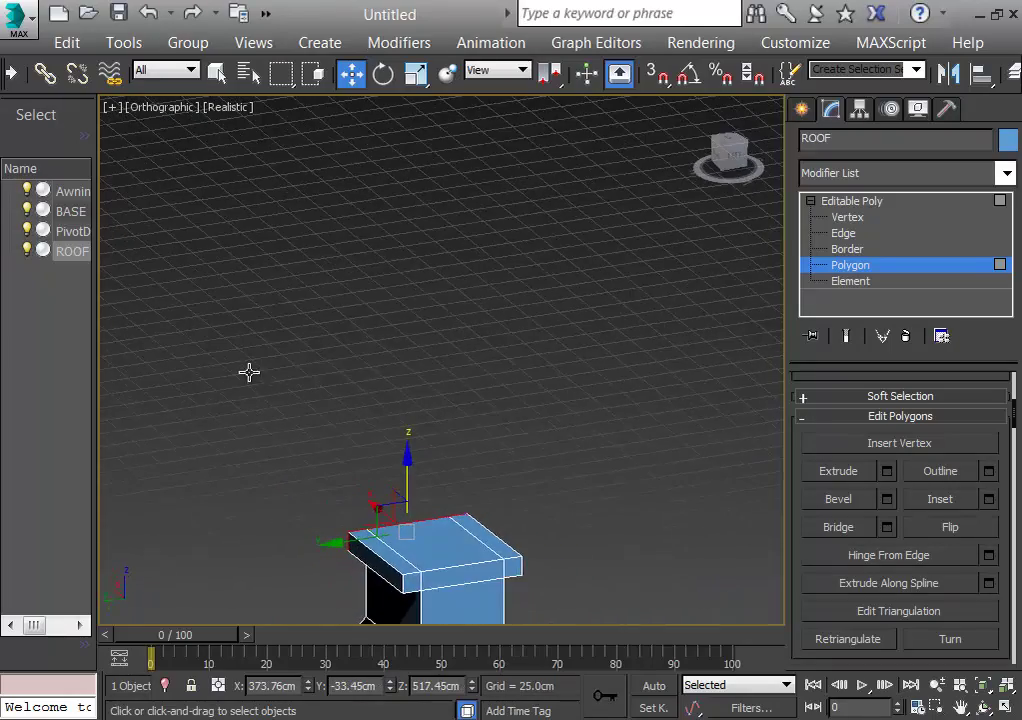
pyautogui.click(412, 579)
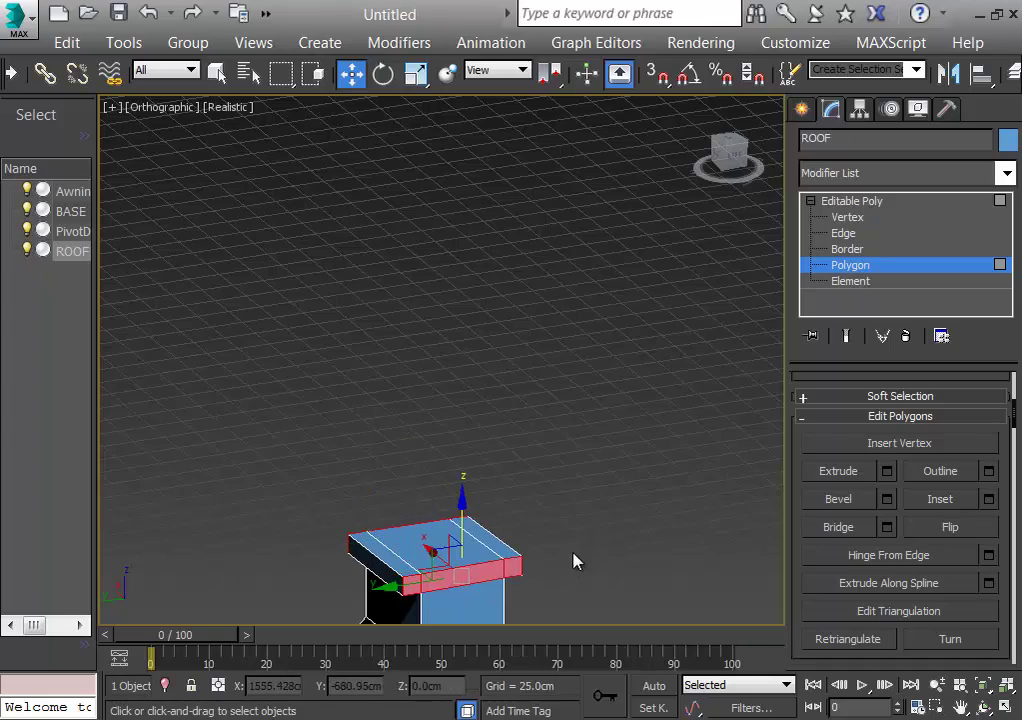
pyautogui.keyDown('alt'); pyautogui.moveTo(575, 558); pyautogui.dragTo(800, 580, button='middle'); pyautogui.keyUp('alt')
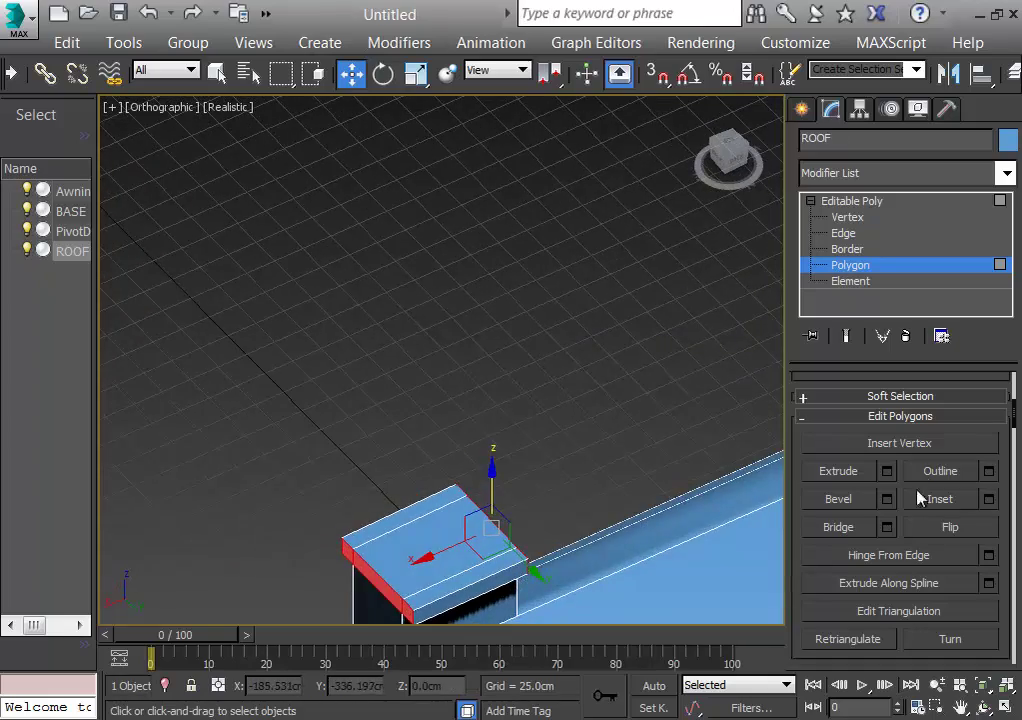
pyautogui.click(885, 474)
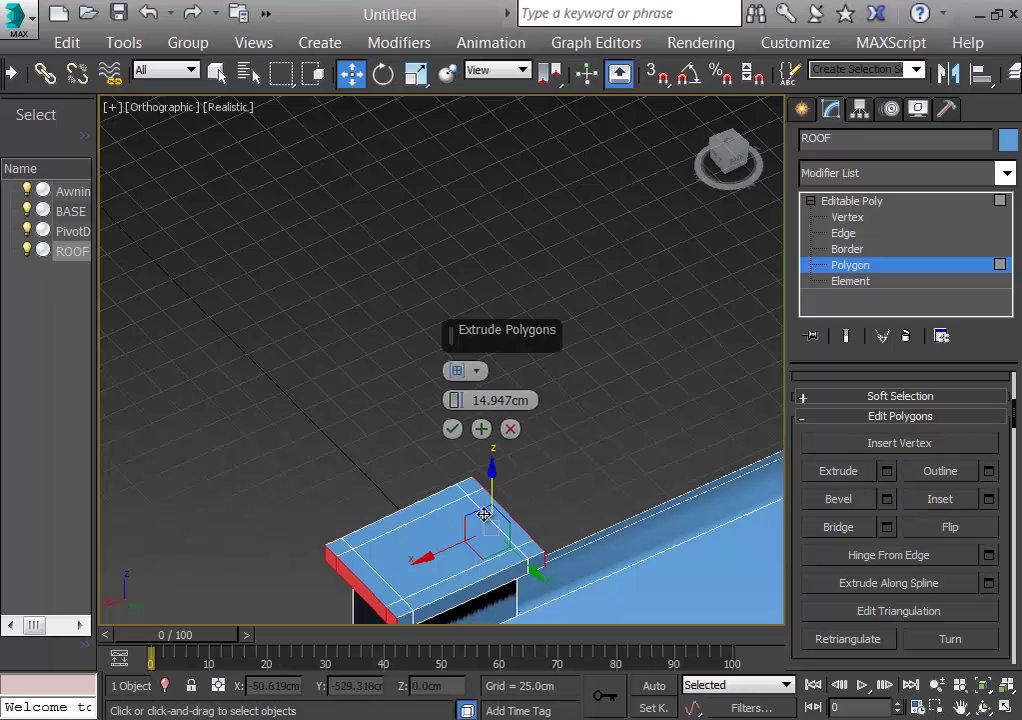
pyautogui.click(452, 428)
pyautogui.click(611, 431)
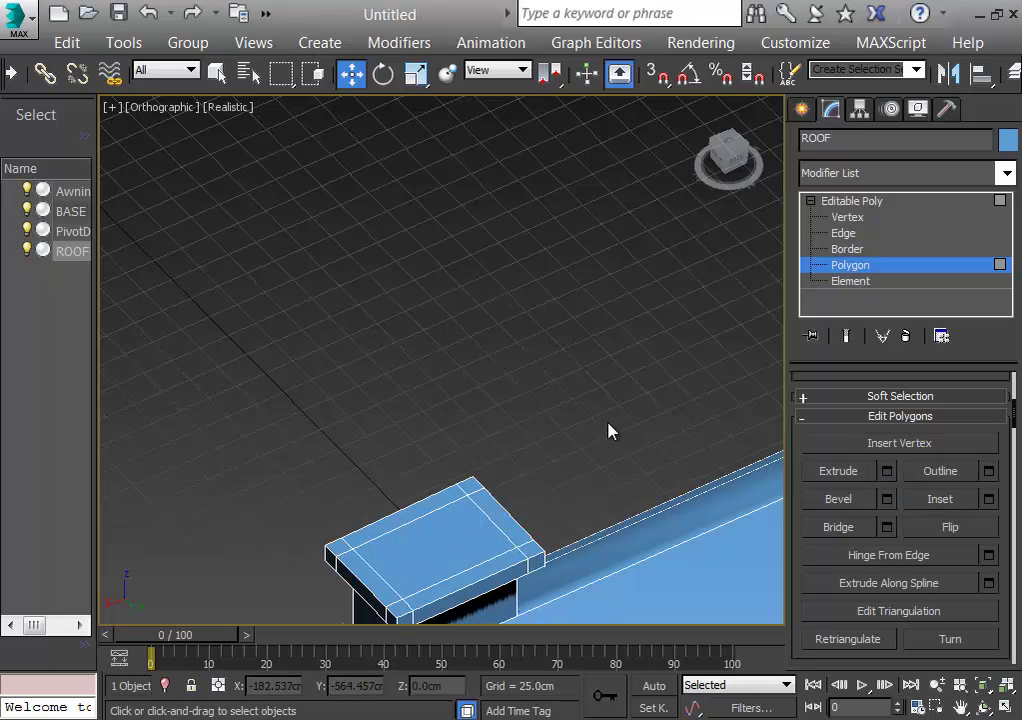
# Step: Inset the central polygon on top of the chimney cap by 9.967 cm
pyautogui.click(458, 529)
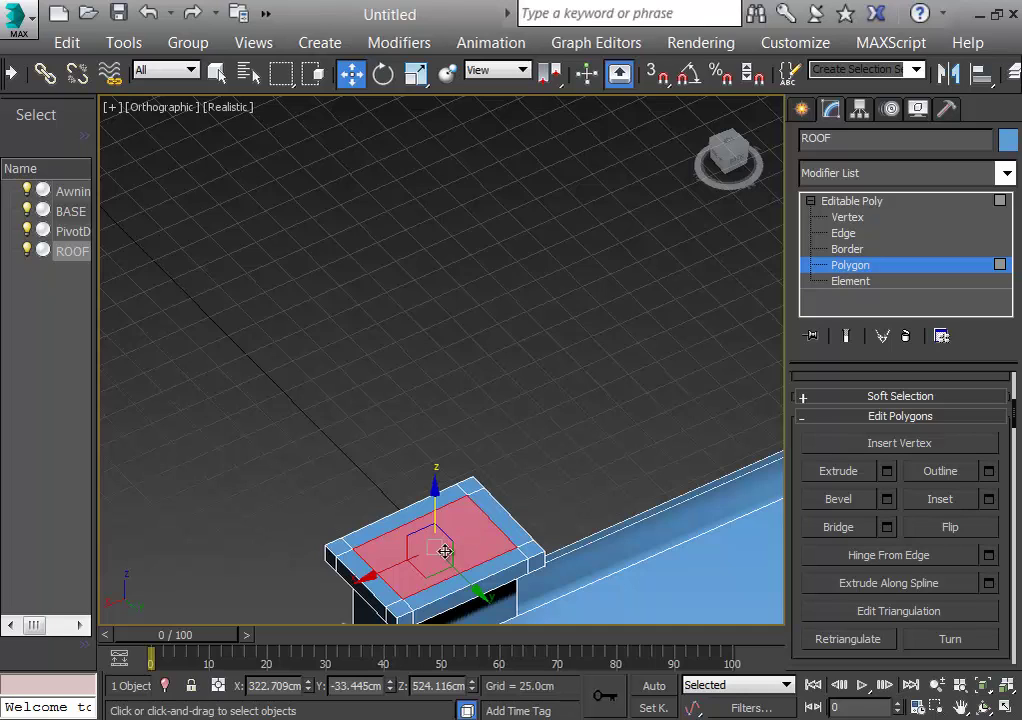
pyautogui.click(989, 499)
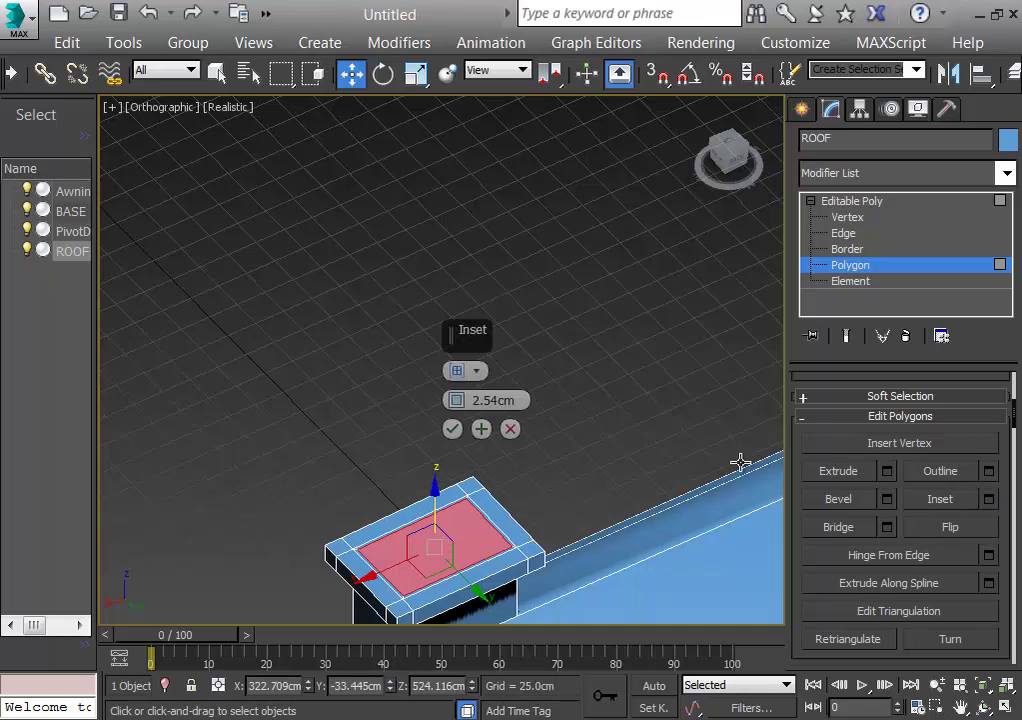
pyautogui.moveTo(455, 397); pyautogui.dragTo(457, 371)
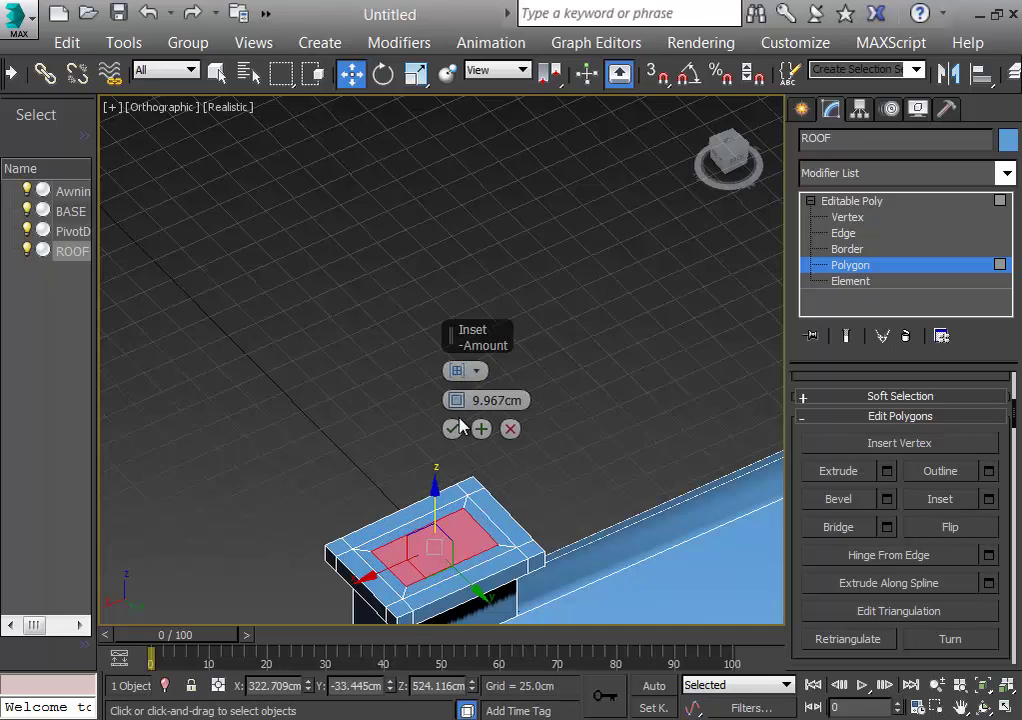
pyautogui.click(453, 430)
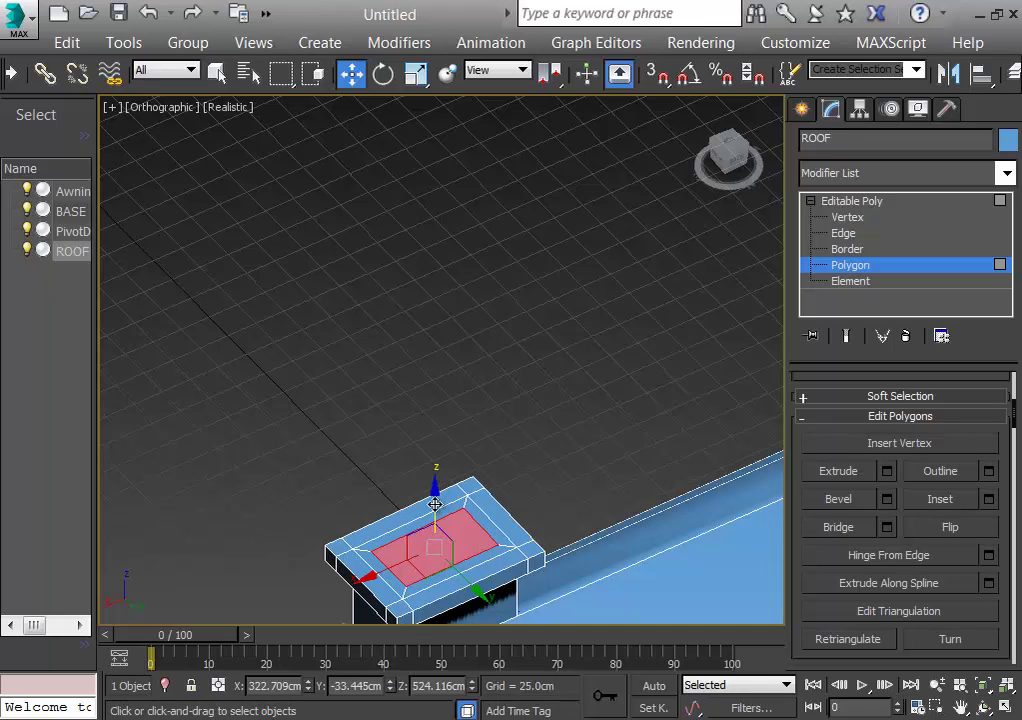
pyautogui.moveTo(434, 487); pyautogui.dragTo(449, 376)
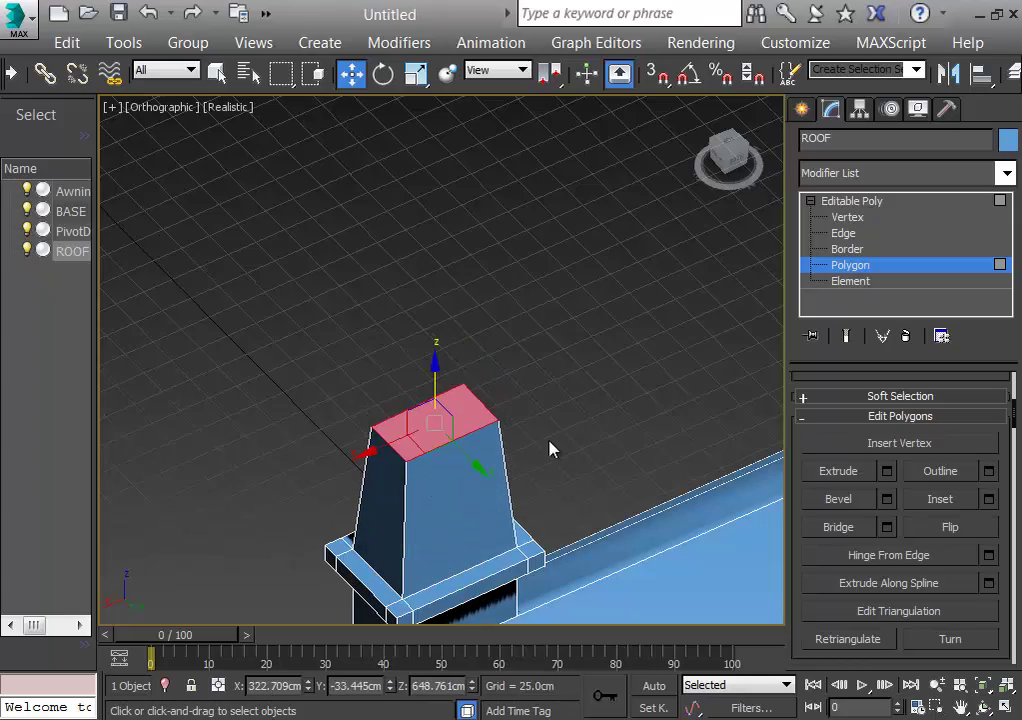
pyautogui.keyDown('alt'); pyautogui.moveTo(556, 450); pyautogui.dragTo(688, 468, button='middle'); pyautogui.keyUp('alt')
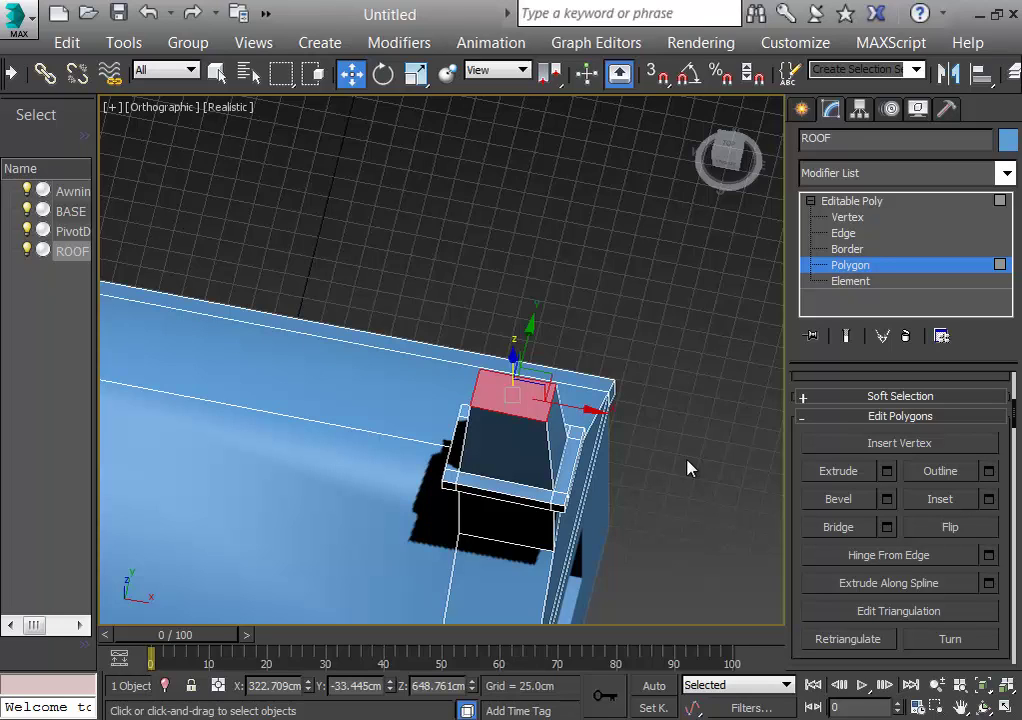
pyautogui.hotkey('ctrl', 'z')
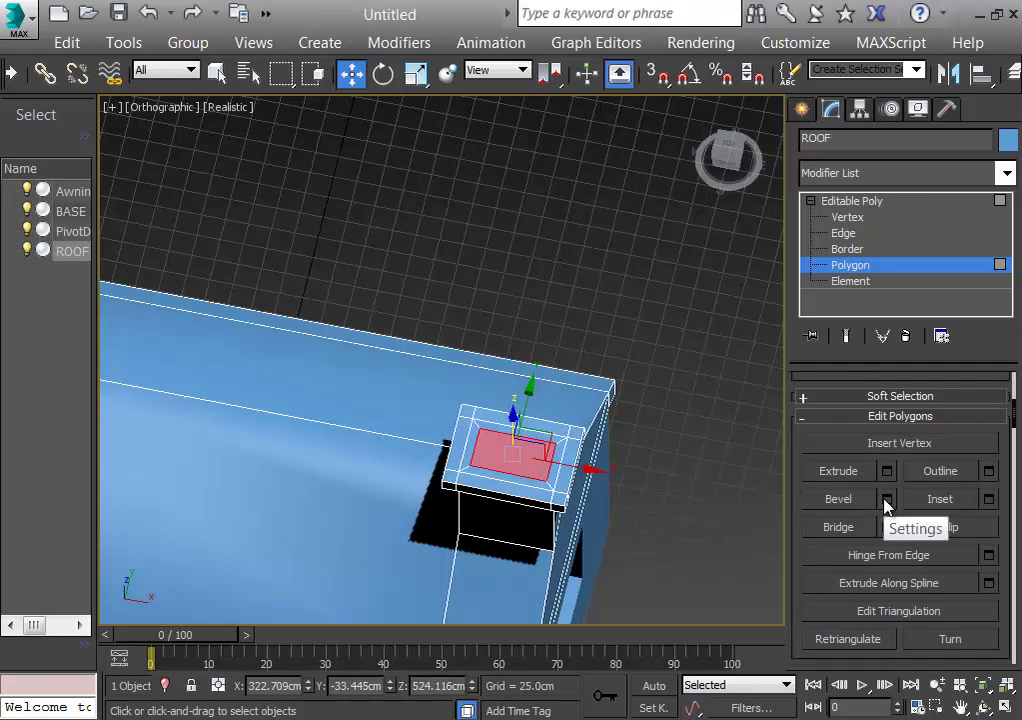
# Step: Bevel the inset polygon on the chimney cap downward with a 0.0 cm outline, sinking it to about Z 441.6 cm as a flue
pyautogui.click(886, 500)
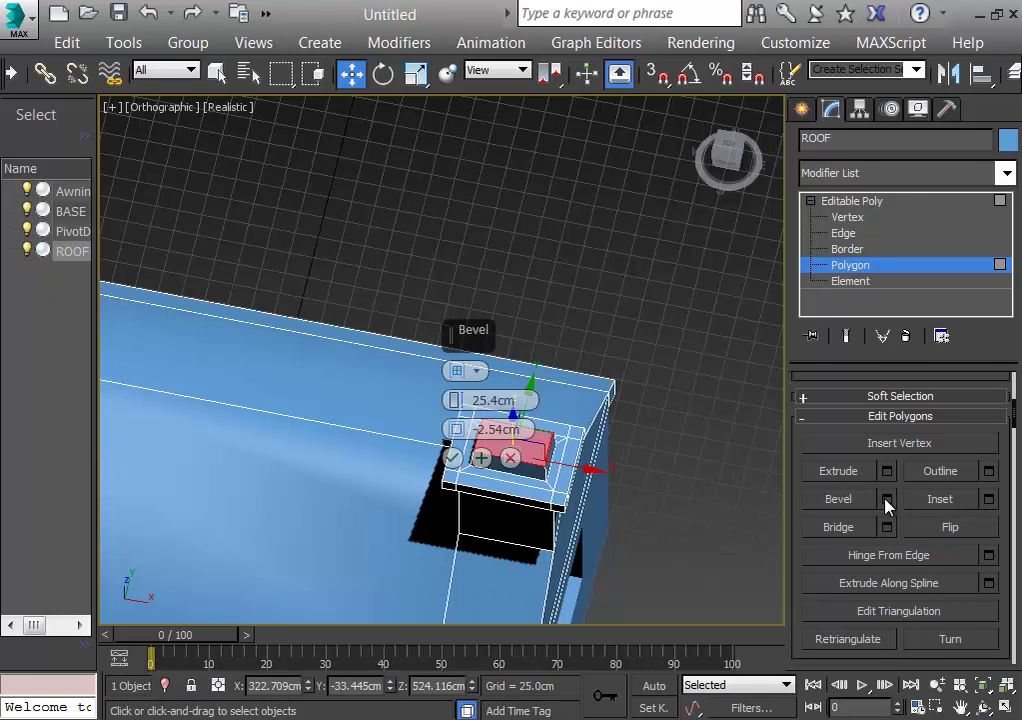
pyautogui.keyDown('alt'); pyautogui.moveTo(724, 512); pyautogui.dragTo(723, 395, button='middle'); pyautogui.keyUp('alt')
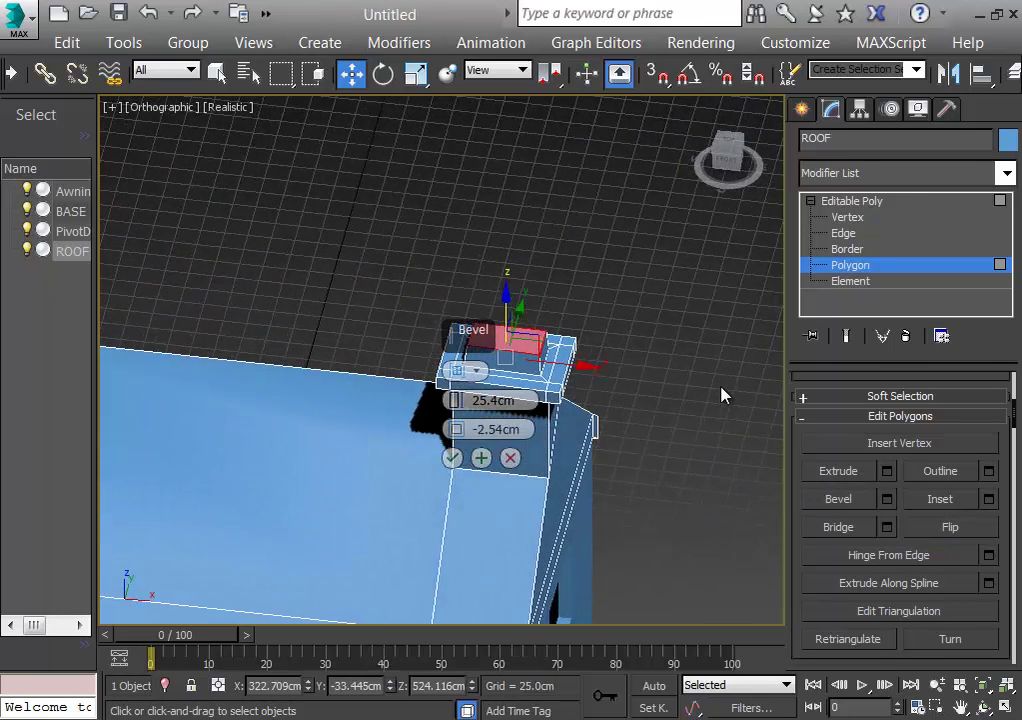
pyautogui.moveTo(457, 399); pyautogui.dragTo(457, 370)
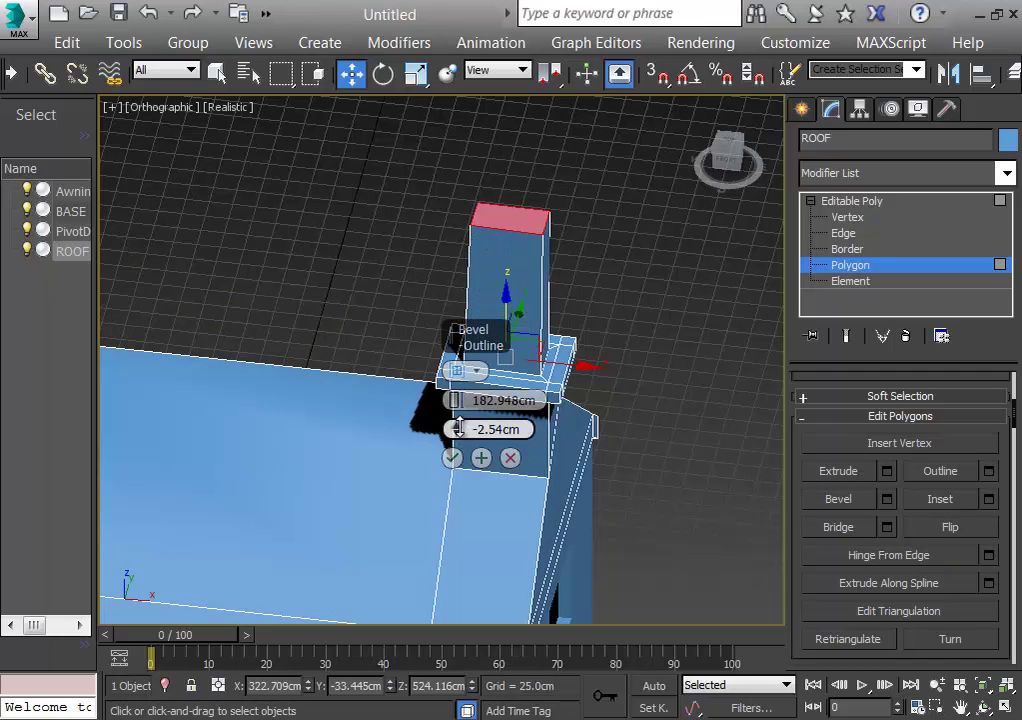
pyautogui.moveTo(457, 428); pyautogui.dragTo(478, 404)
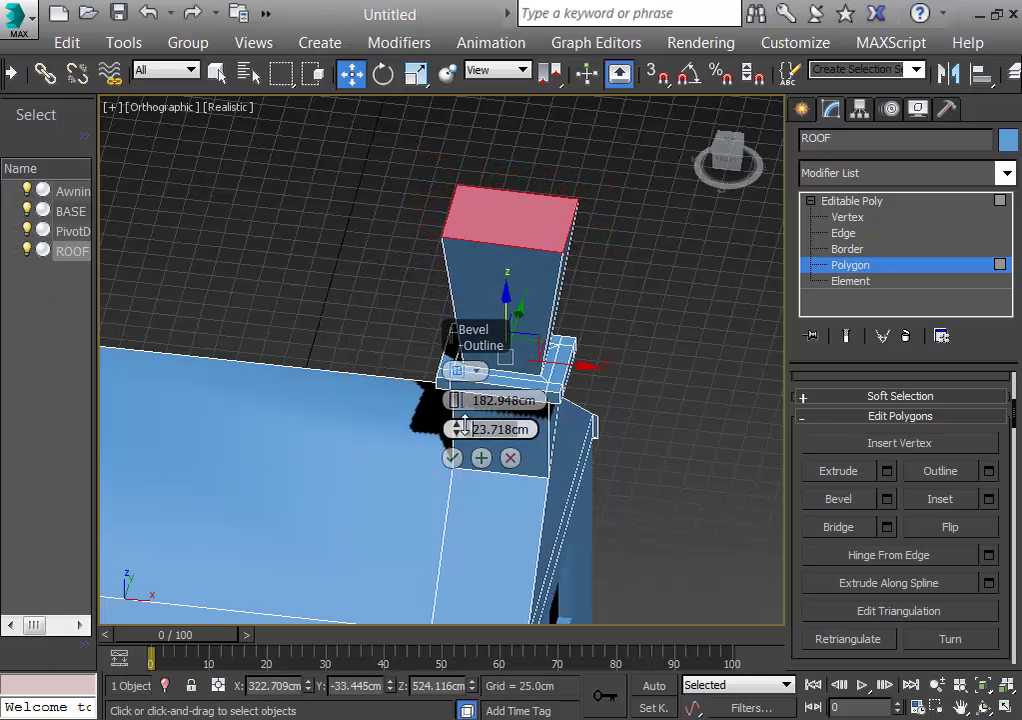
pyautogui.rightClick(461, 427)
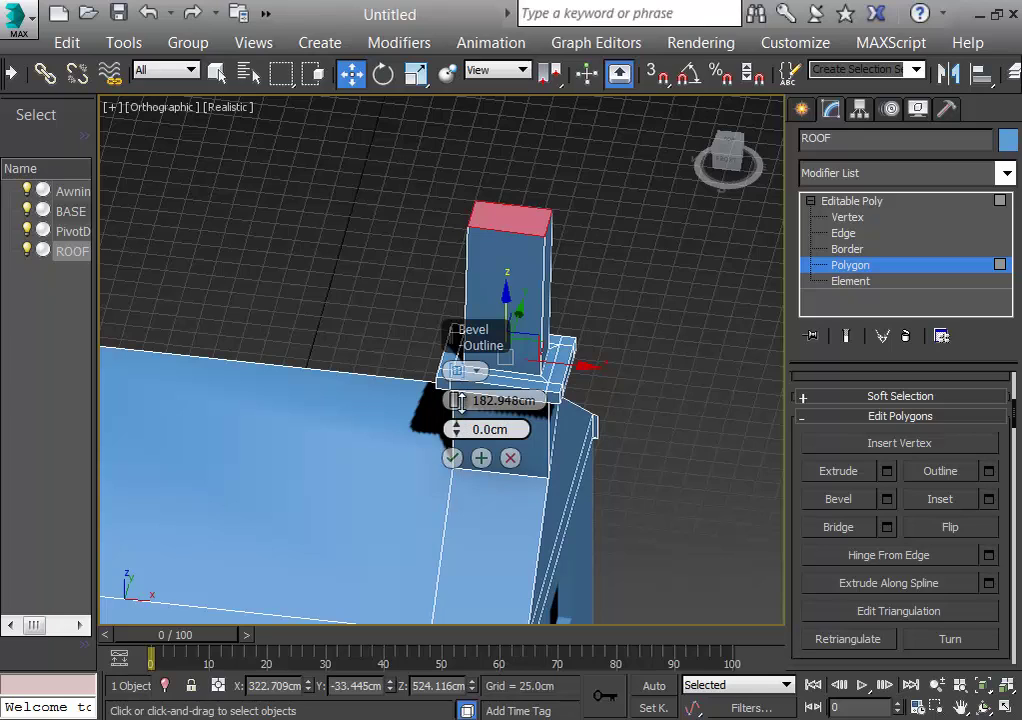
pyautogui.moveTo(456, 399); pyautogui.dragTo(449, 600)
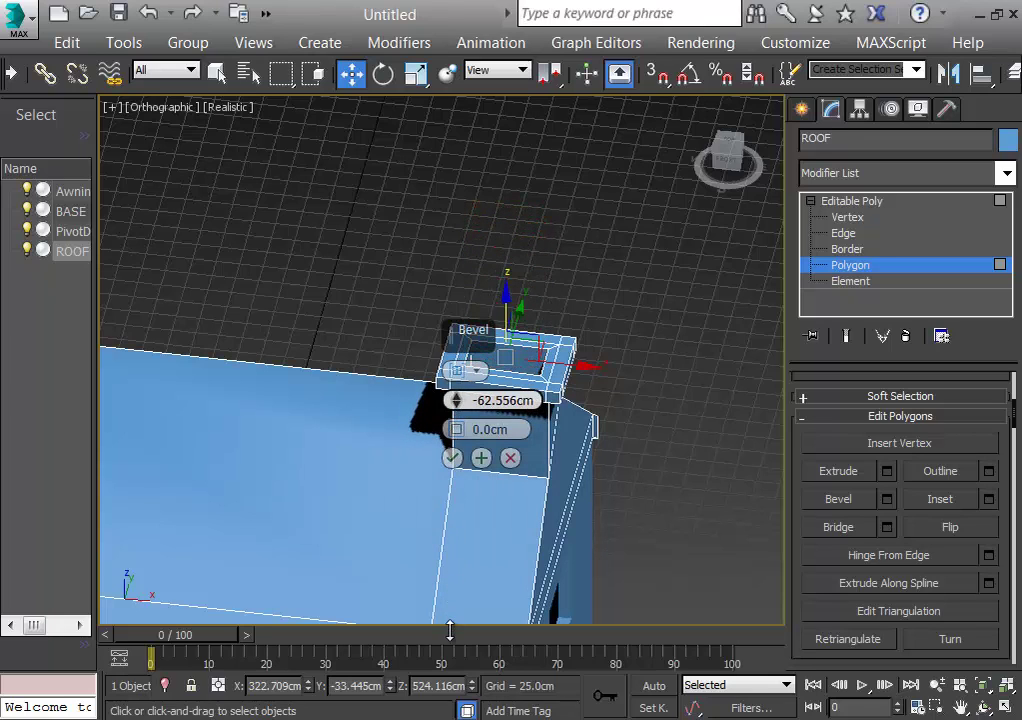
pyautogui.keyDown('alt'); pyautogui.moveTo(730, 494); pyautogui.dragTo(730, 579, button='middle'); pyautogui.keyUp('alt')
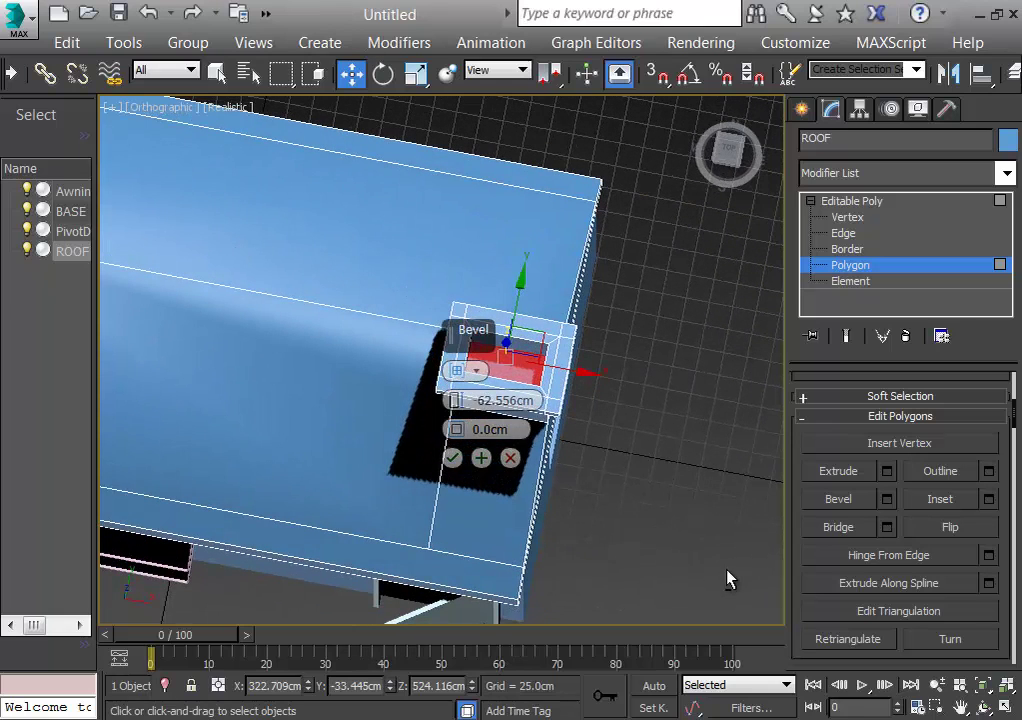
pyautogui.moveTo(456, 410); pyautogui.dragTo(456, 398)
pyautogui.click(452, 457)
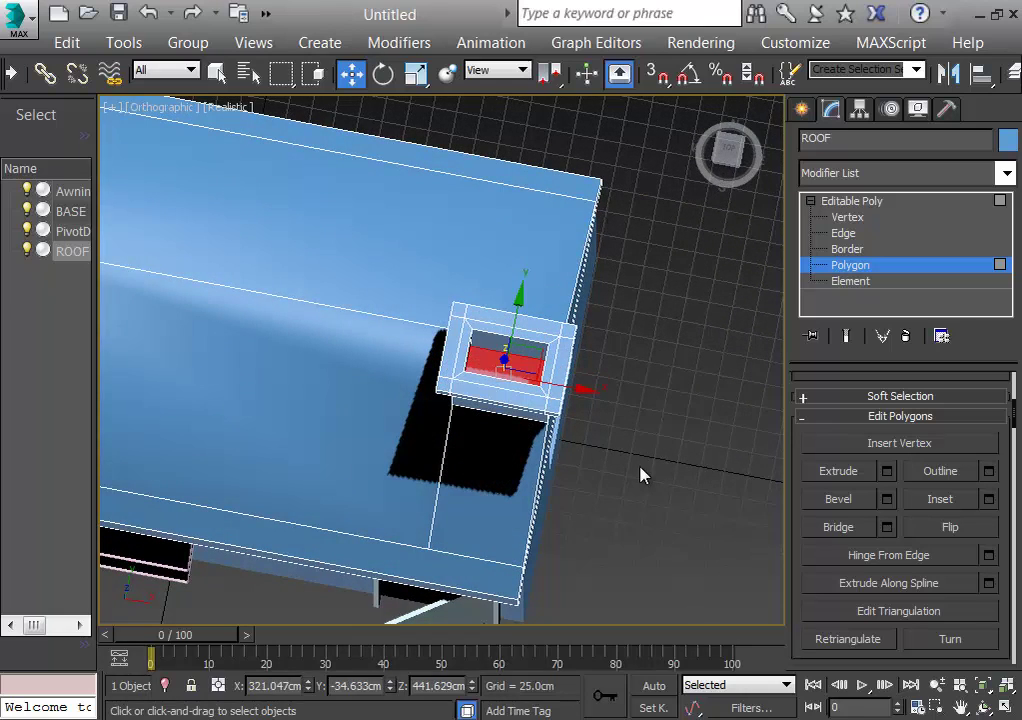
# Step: Delete the sunken polygon at the bottom of the chimney's flue recess to leave the shaft open
pyautogui.click(591, 433)
pyautogui.click(516, 371)
pyautogui.press('Delete')
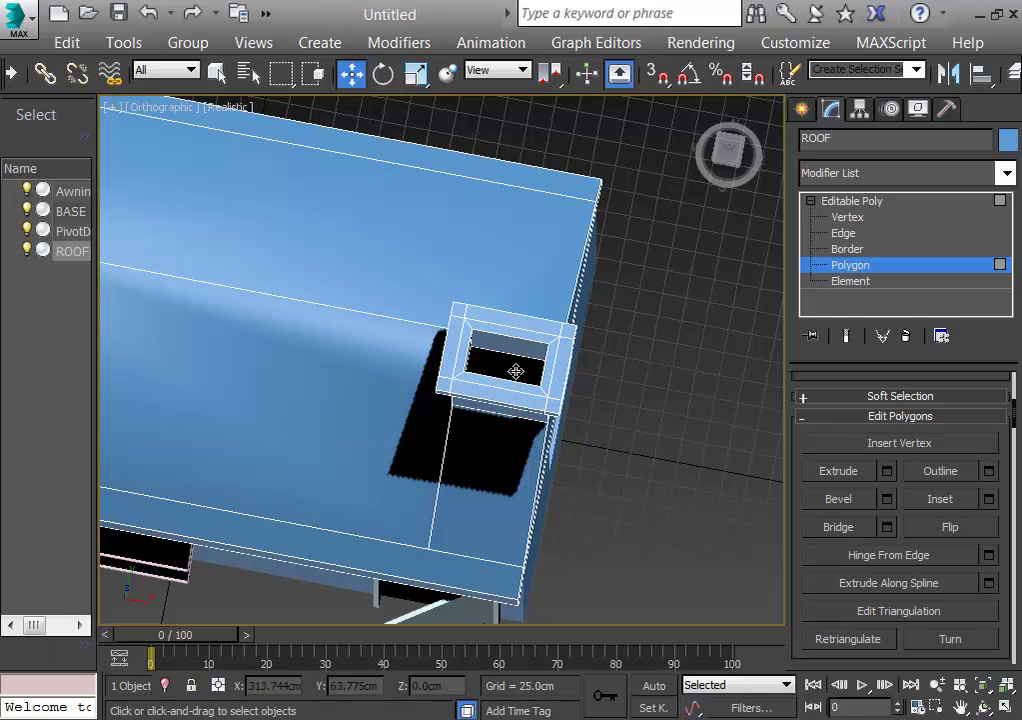
# Step: Switch the viewport to perspective, restore the home view and examine the whole house with its chimney
pyautogui.keyDown('alt'); pyautogui.moveTo(658, 458); pyautogui.dragTo(550, 383, button='middle'); pyautogui.keyUp('alt')
pyautogui.scroll(-3, 675, 383)
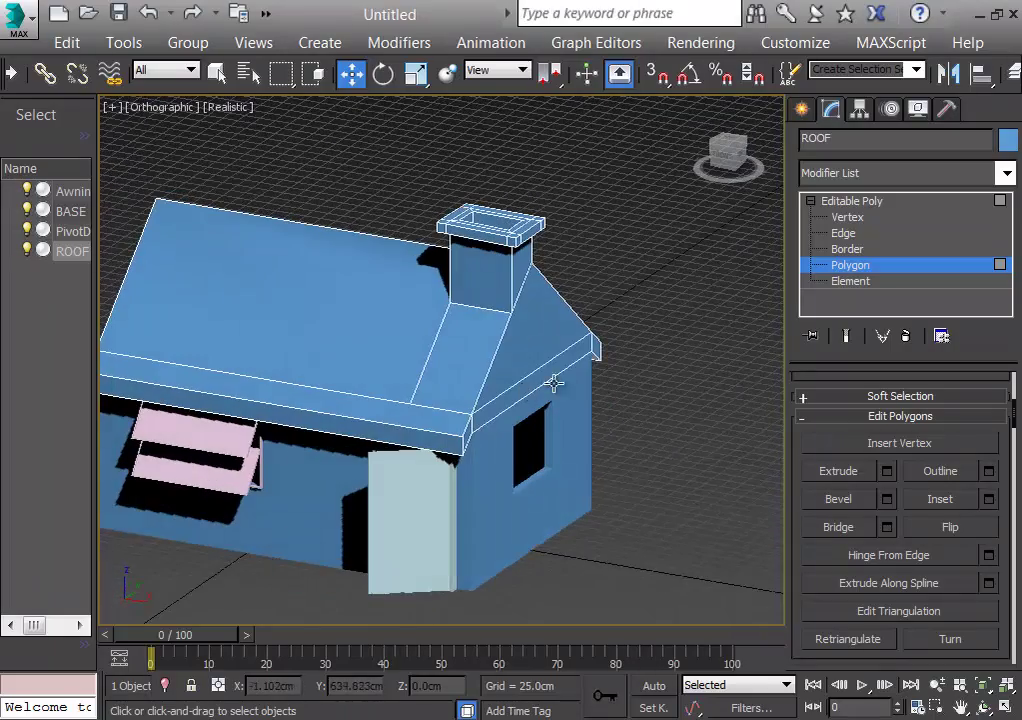
pyautogui.press('p')
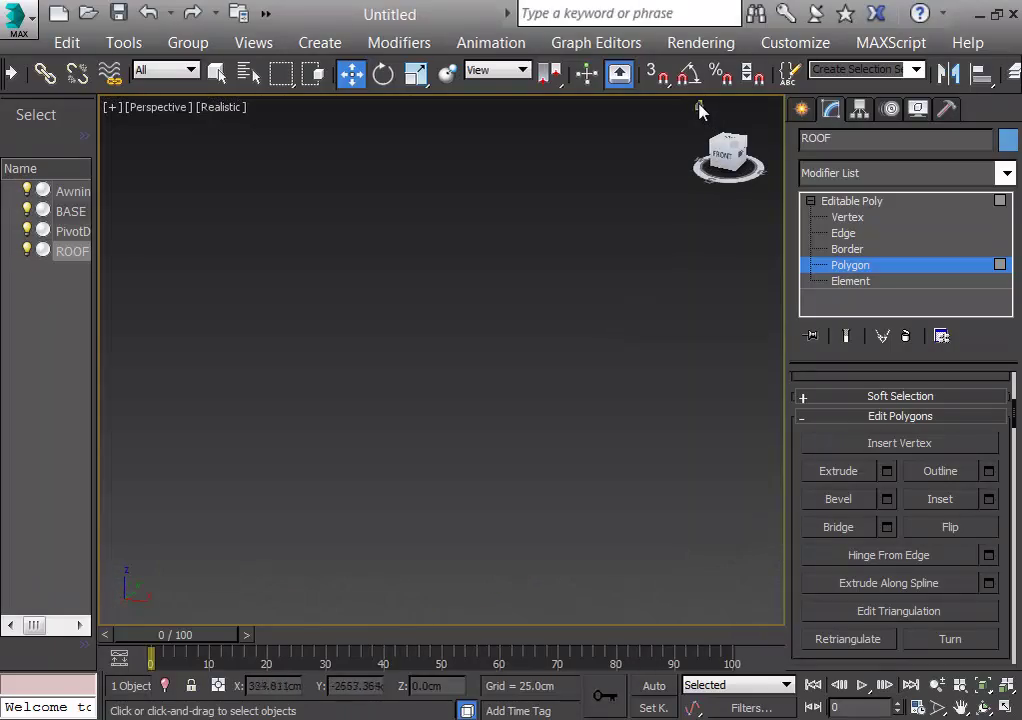
pyautogui.click(700, 106)
pyautogui.scroll(-8, 531, 456)
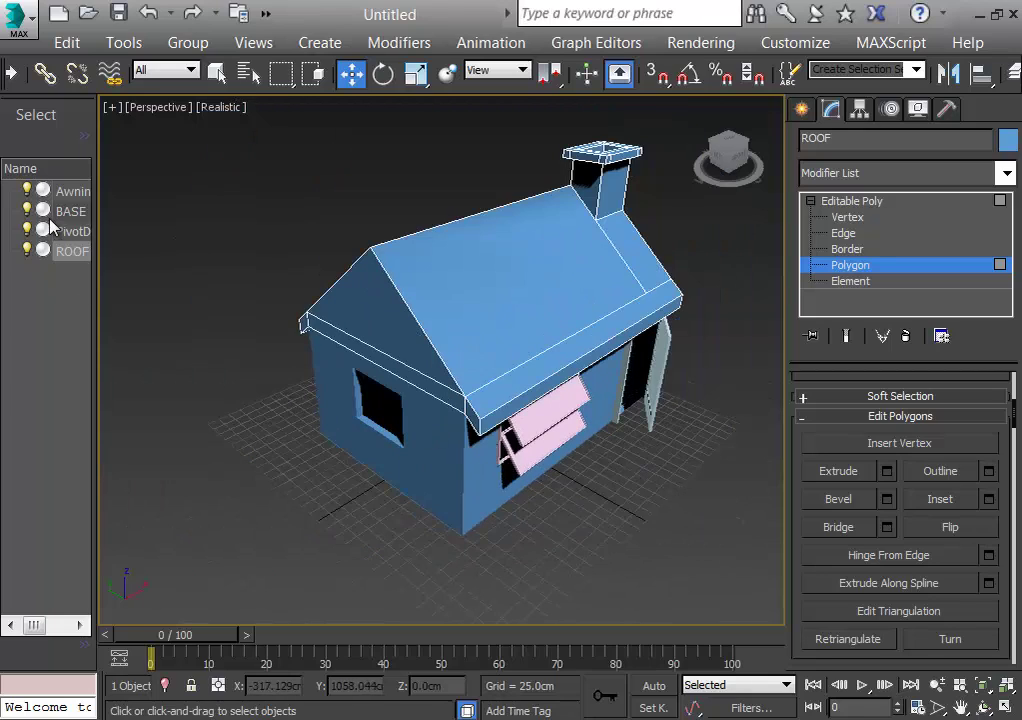
pyautogui.keyDown('alt'); pyautogui.moveTo(254, 447); pyautogui.dragTo(380, 467, button='middle'); pyautogui.keyUp('alt')
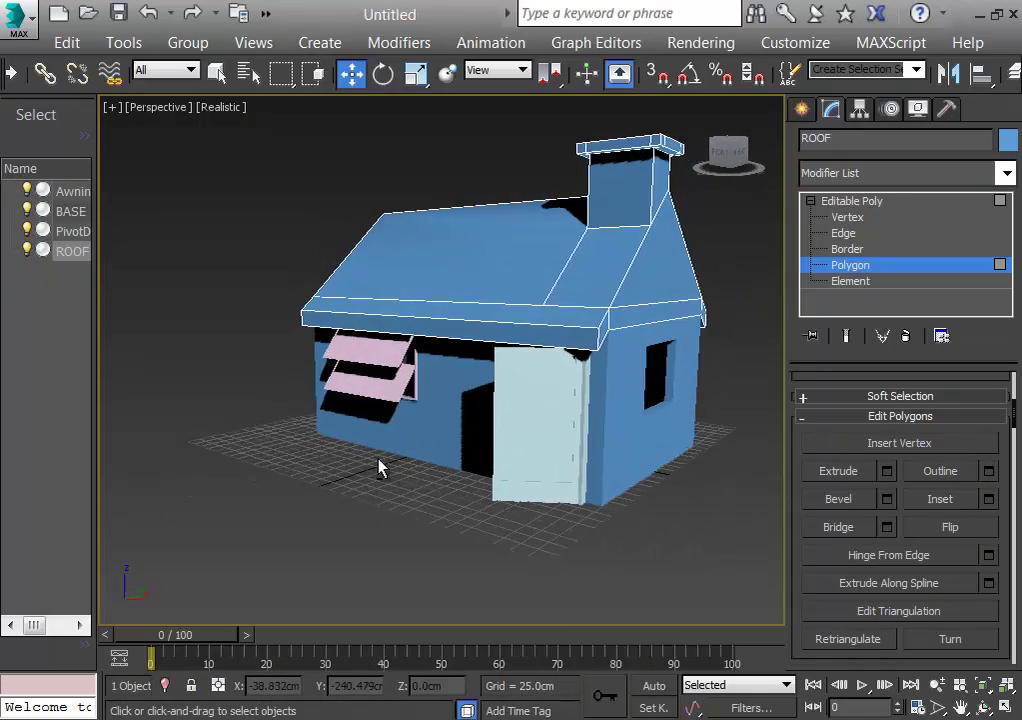